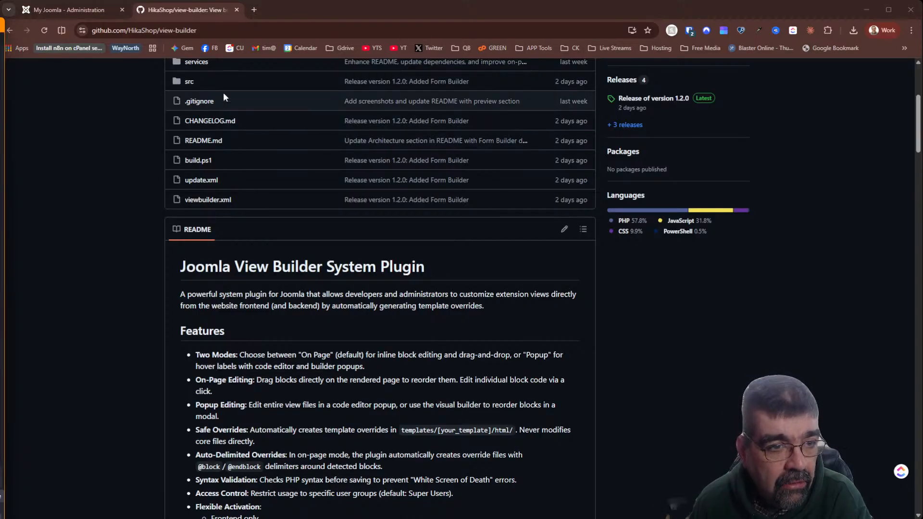
- Copy the view-builder repository's URL from the address bar and return to the page top
{"action": "left_click", "coordinate": [237, 28]}
{"action": "right_click", "coordinate": [238, 25]}
{"action": "left_click", "coordinate": [289, 116]}
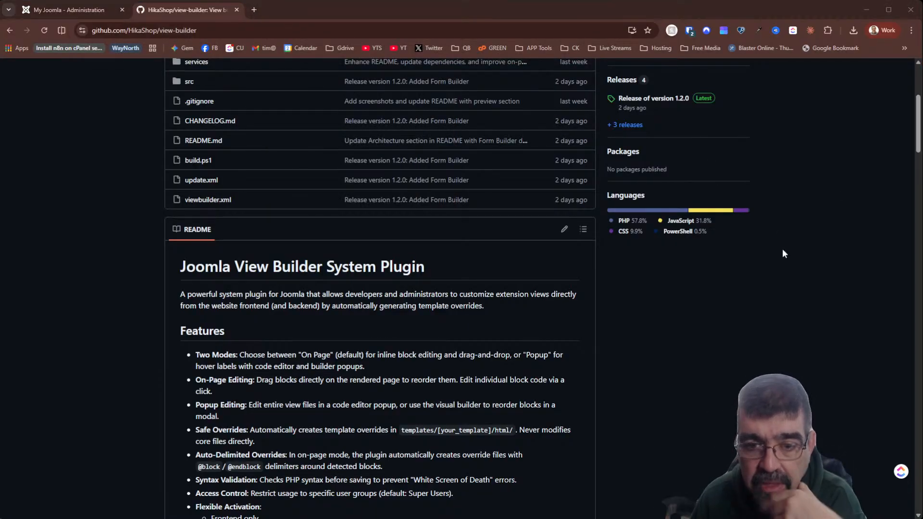
{"action": "scroll", "coordinate": [442, 274], "scroll_direction": "up", "scroll_amount": 4}
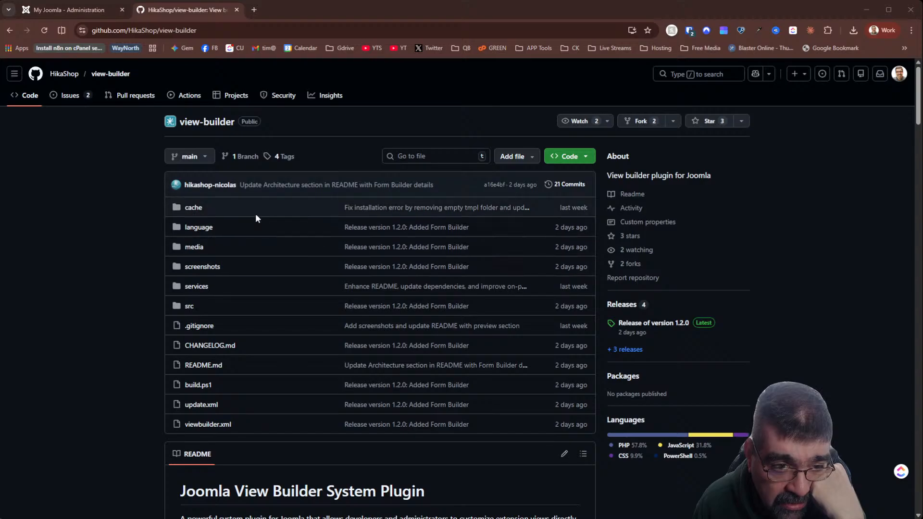
- Search Google for 'hikashop nicolas' in a new tab
{"action": "mouse_move", "coordinate": [207, 185]}
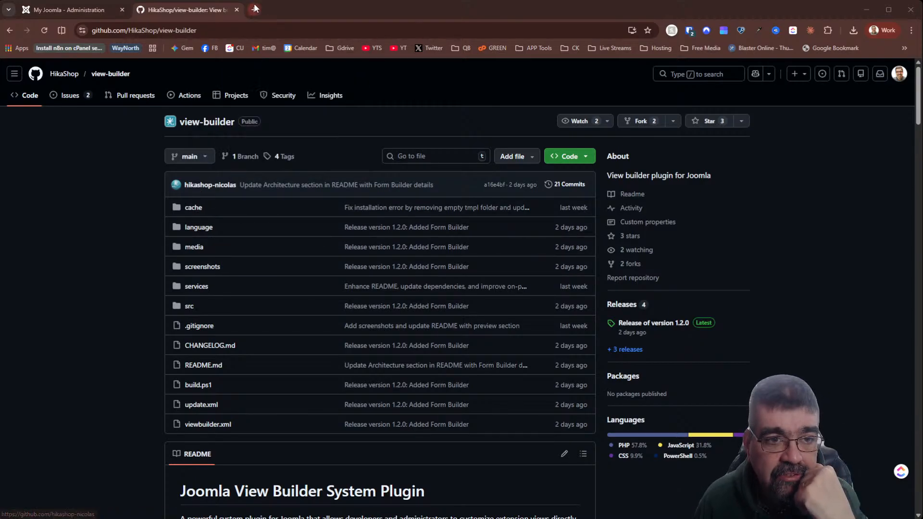
{"action": "left_click", "coordinate": [254, 9]}
{"action": "left_click", "coordinate": [256, 29]}
{"action": "type", "text": "hikashop n"}
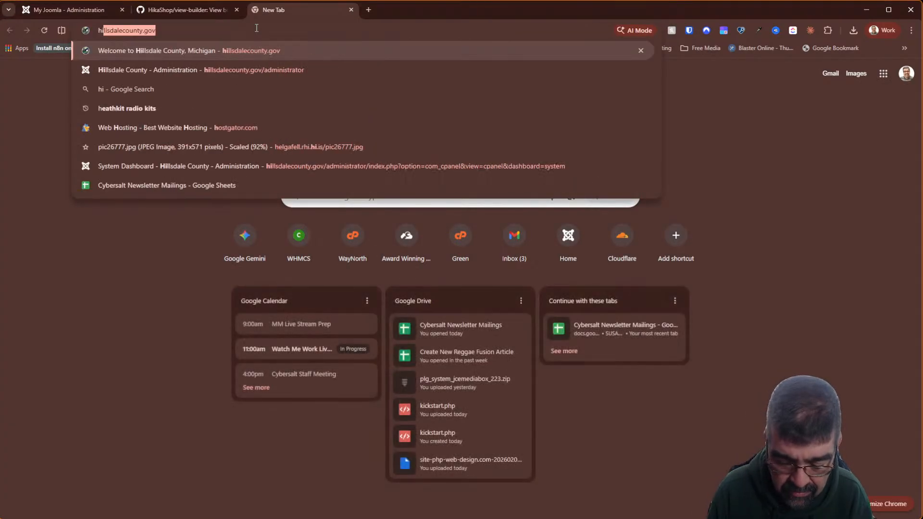
{"action": "type", "text": "icolas"}
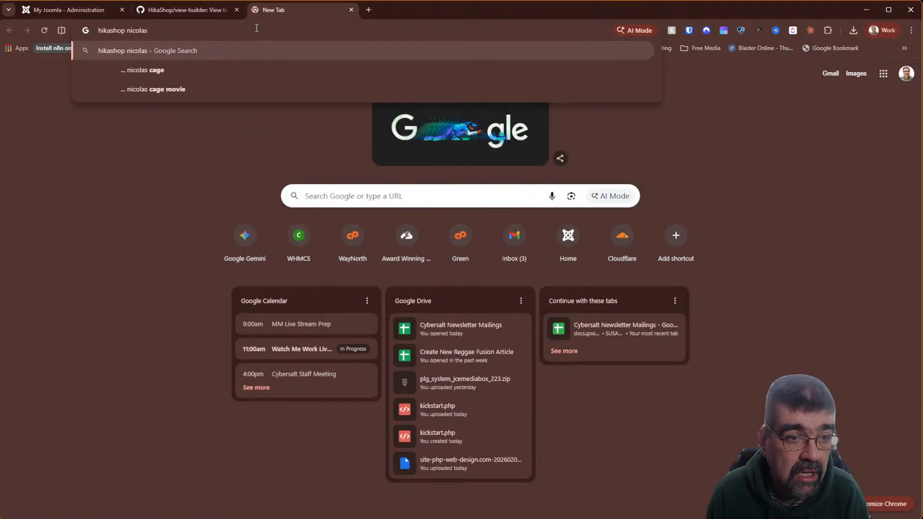
{"action": "key", "text": "Return"}
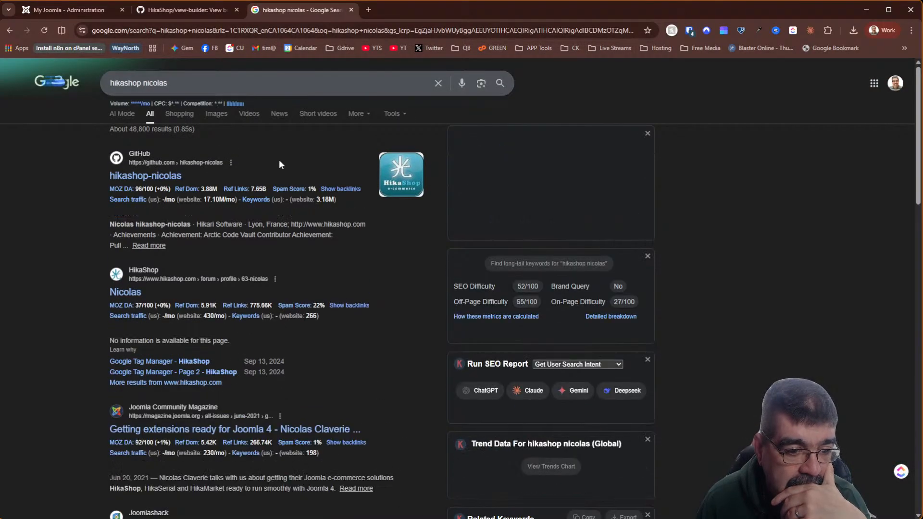
- Skim the search results, then close the search tab
{"action": "scroll", "coordinate": [277, 164], "scroll_direction": "down", "scroll_amount": 2}
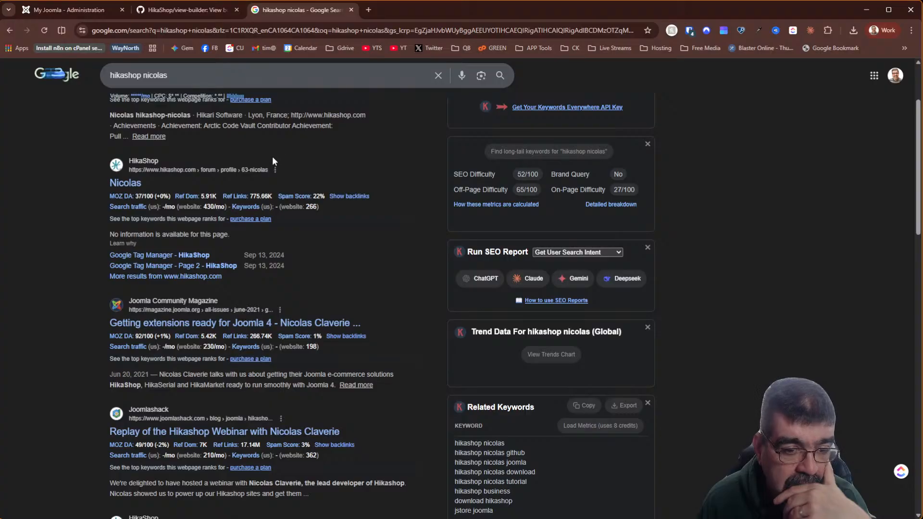
{"action": "scroll", "coordinate": [269, 154], "scroll_direction": "down", "scroll_amount": 2}
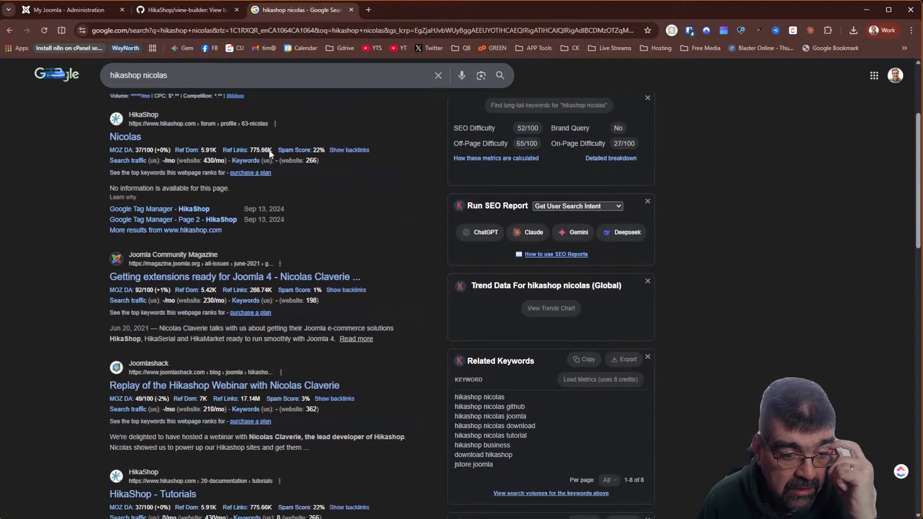
{"action": "scroll", "coordinate": [270, 151], "scroll_direction": "down", "scroll_amount": 2}
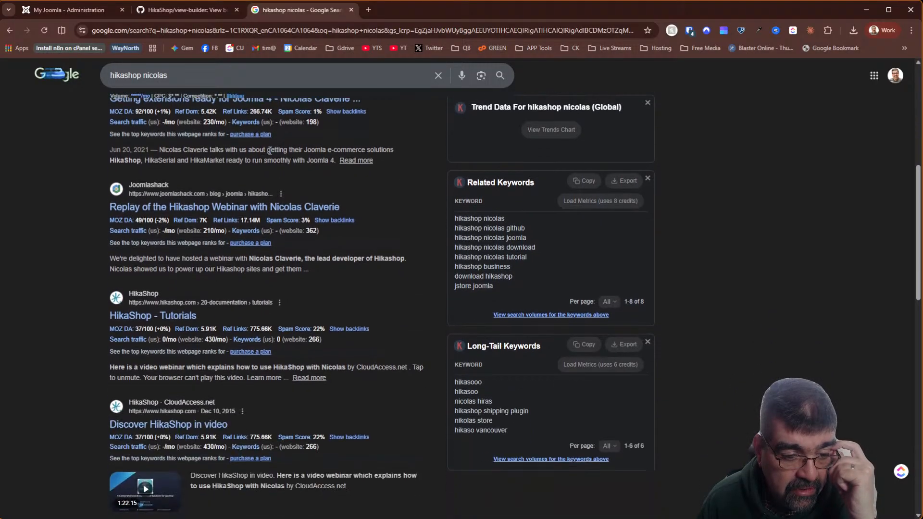
{"action": "scroll", "coordinate": [270, 150], "scroll_direction": "up", "scroll_amount": 6}
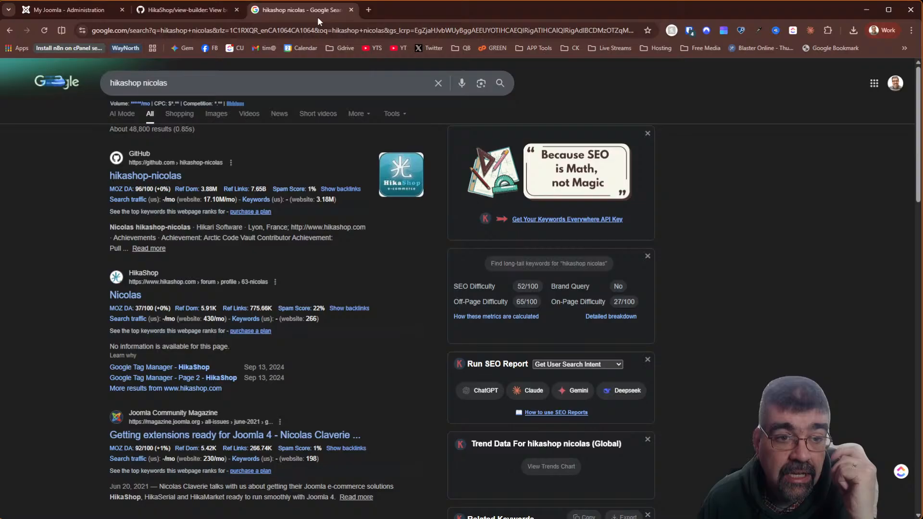
{"action": "left_click", "coordinate": [350, 9]}
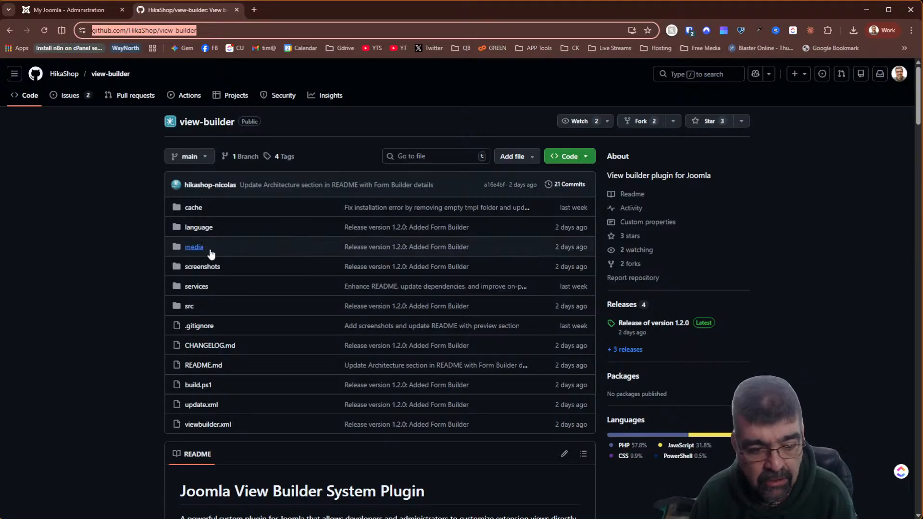
- Scroll to the README Features list, then switch to the My Joomla - Administration tab
{"action": "scroll", "coordinate": [336, 289], "scroll_direction": "down", "scroll_amount": 2}
{"action": "scroll", "coordinate": [336, 289], "scroll_direction": "down", "scroll_amount": 4}
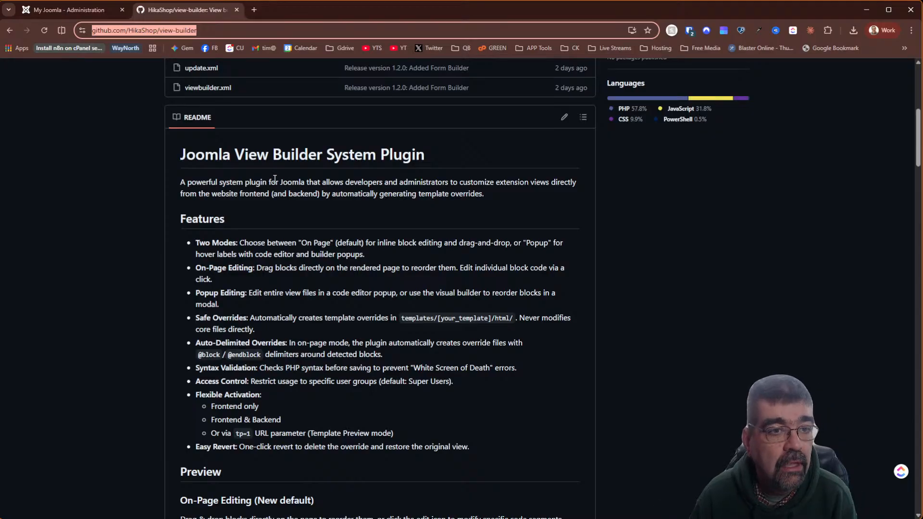
{"action": "left_click", "coordinate": [63, 10]}
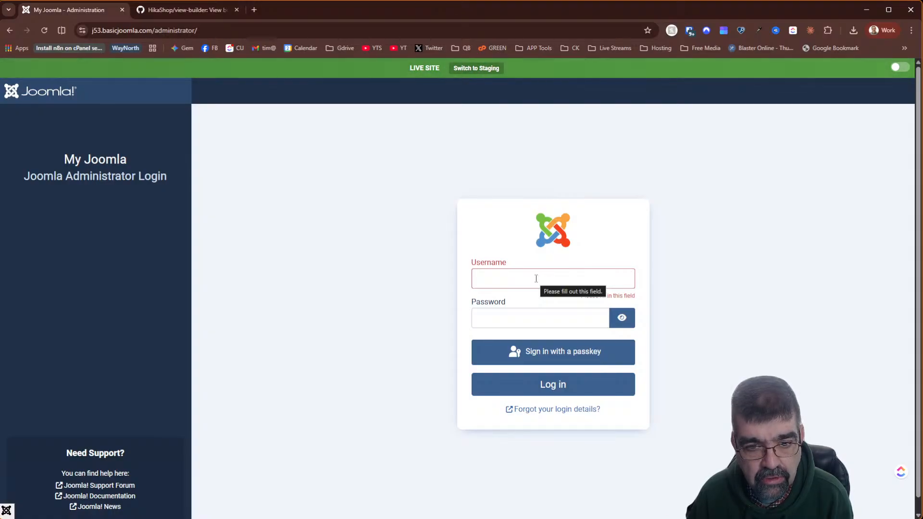
- Log in to the Joomla administrator with the saved Bitwarden login, then go back to GitHub
{"action": "left_click", "coordinate": [536, 279]}
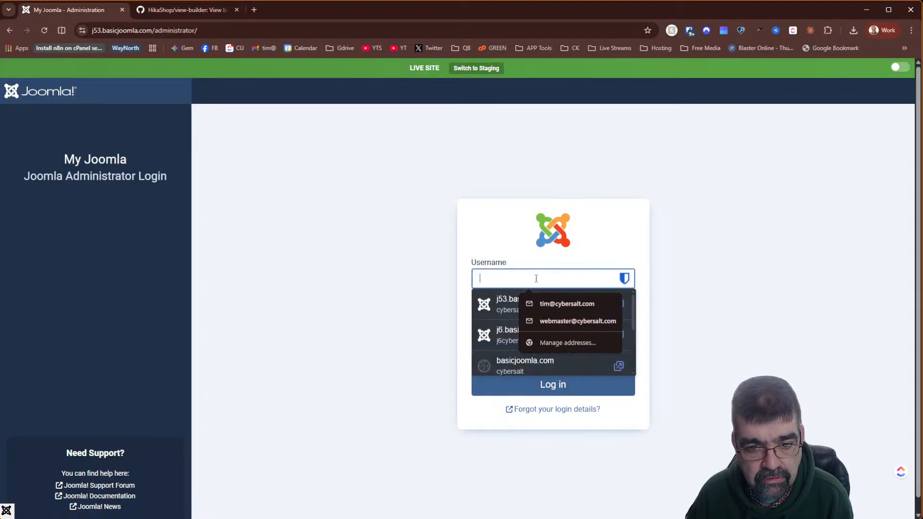
{"action": "left_click", "coordinate": [508, 315]}
{"action": "left_click", "coordinate": [546, 389]}
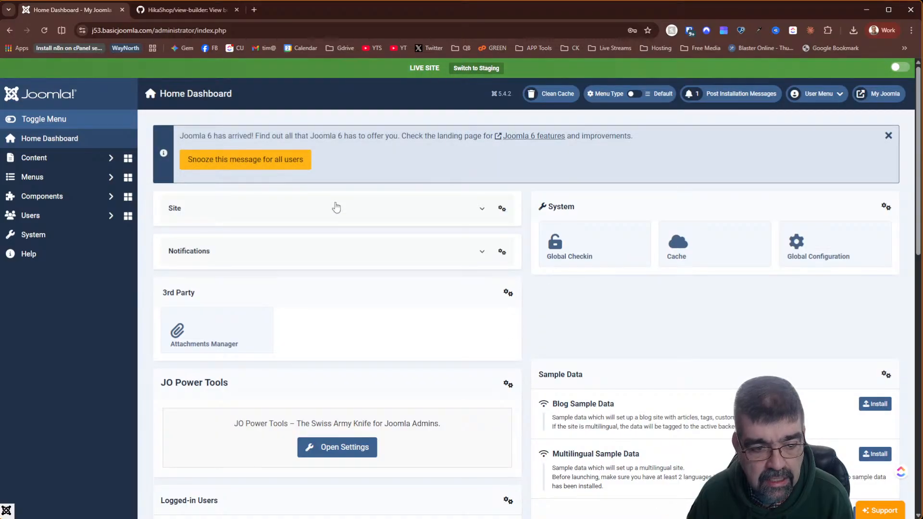
{"action": "left_click", "coordinate": [180, 10]}
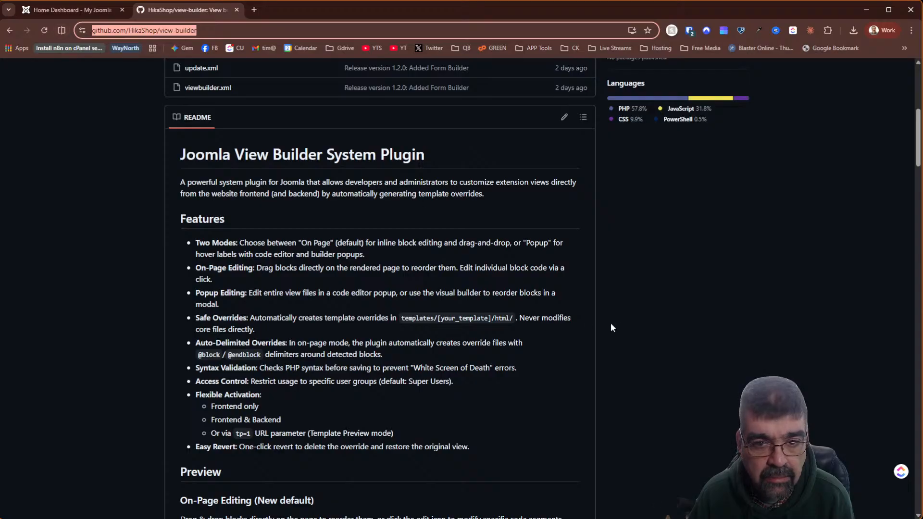
- Save the view-builder-main ZIP via Code > Download ZIP into Desktop's 'delete' folder
{"action": "scroll", "coordinate": [610, 318], "scroll_direction": "up", "scroll_amount": 7}
{"action": "left_click", "coordinate": [588, 154]}
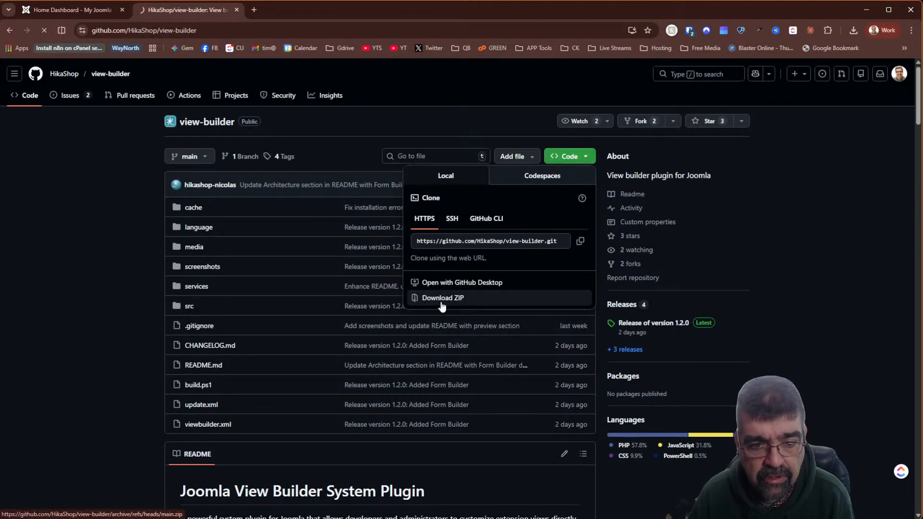
{"action": "left_click", "coordinate": [442, 299]}
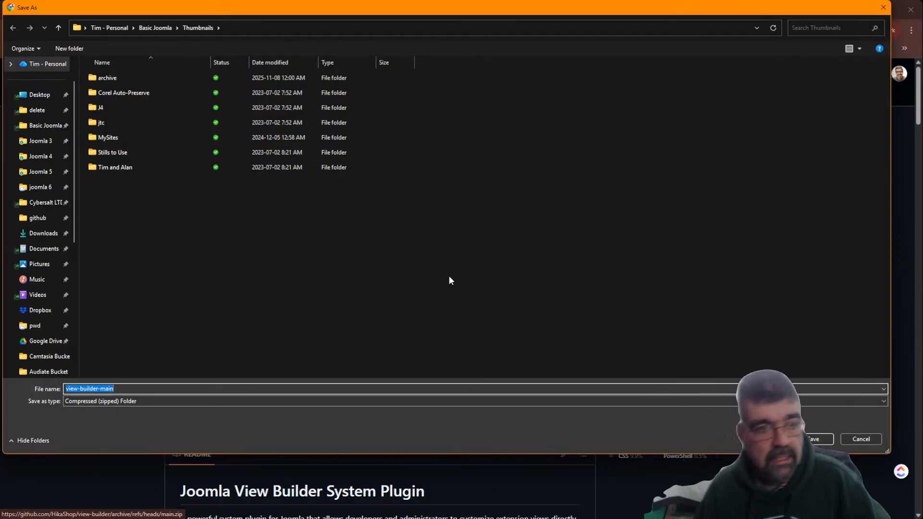
{"action": "left_click", "coordinate": [39, 110]}
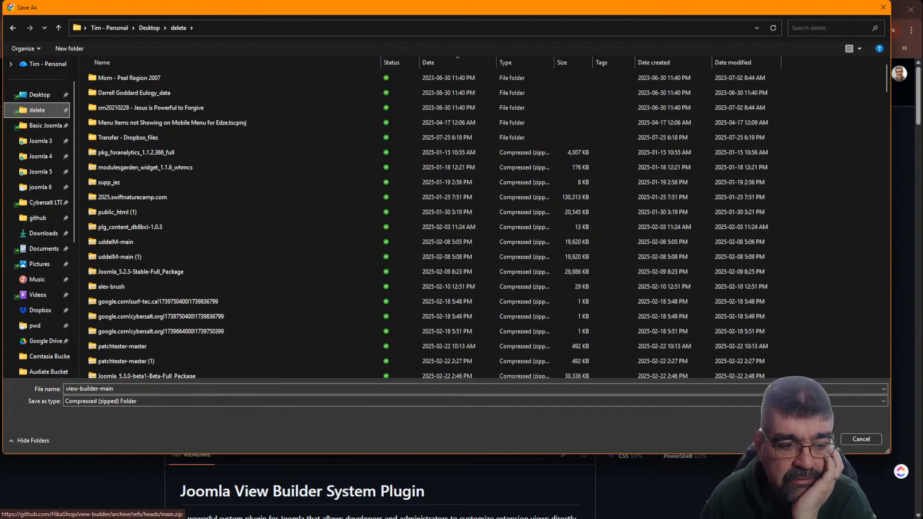
{"action": "key", "text": "Return"}
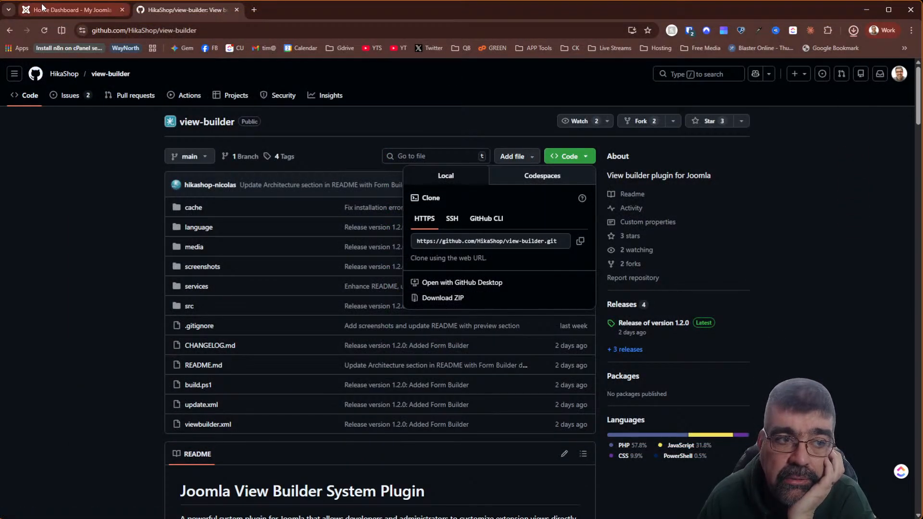
- Open Joomla's System Dashboard and review the database table status
{"action": "left_click", "coordinate": [72, 9]}
{"action": "left_click", "coordinate": [55, 233]}
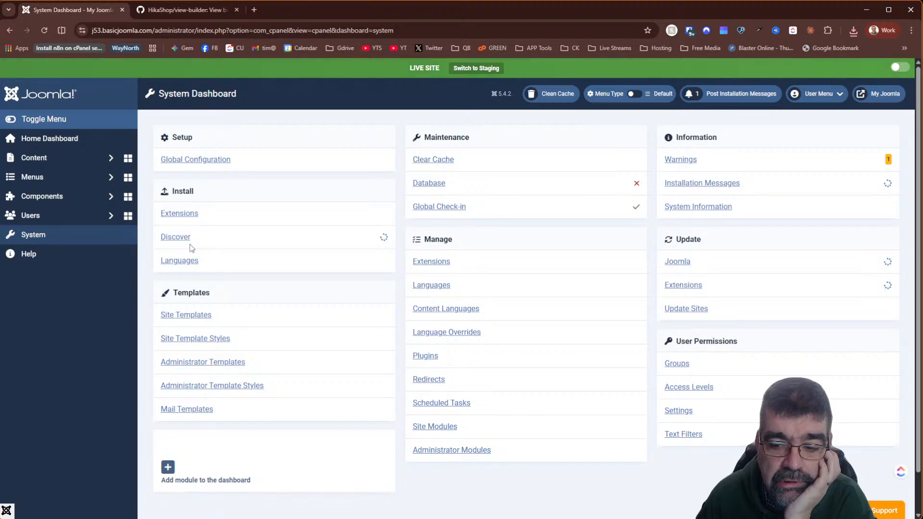
{"action": "left_click", "coordinate": [56, 197]}
{"action": "scroll", "coordinate": [88, 220], "scroll_direction": "down", "scroll_amount": 5}
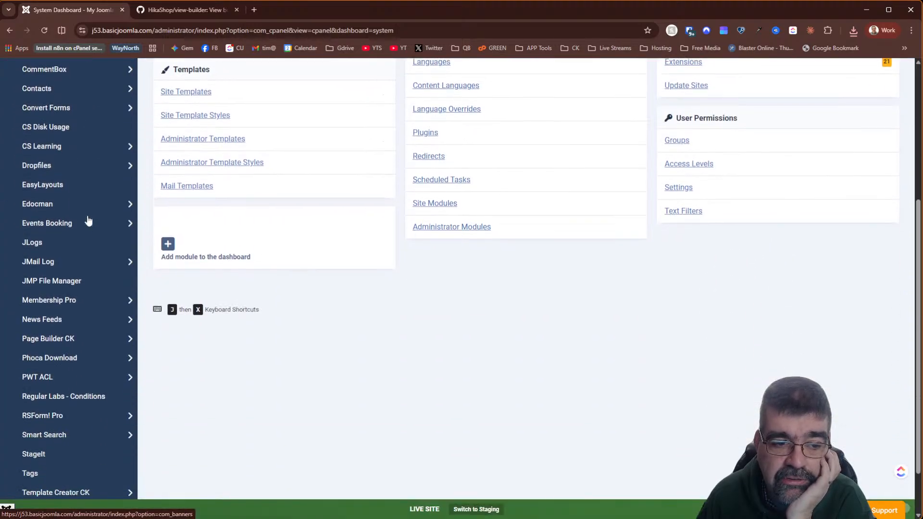
{"action": "scroll", "coordinate": [566, 326], "scroll_direction": "up", "scroll_amount": 5}
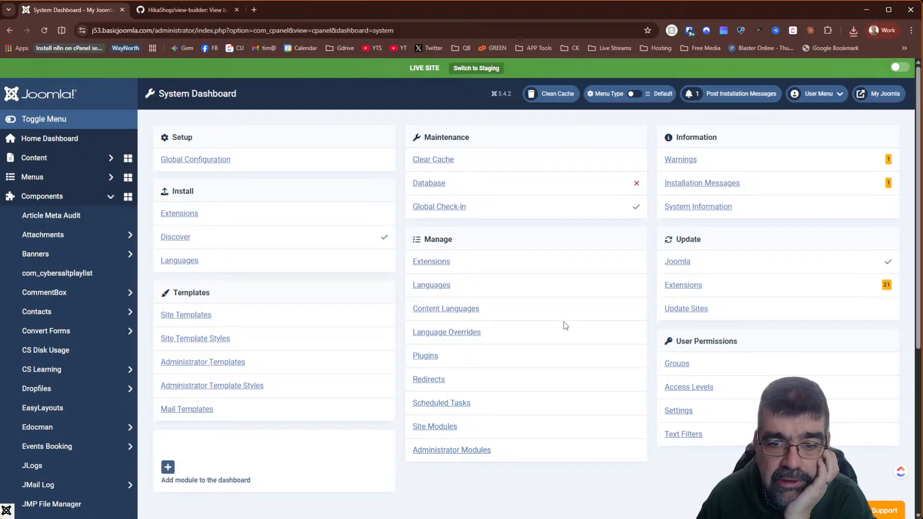
{"action": "left_click", "coordinate": [437, 186]}
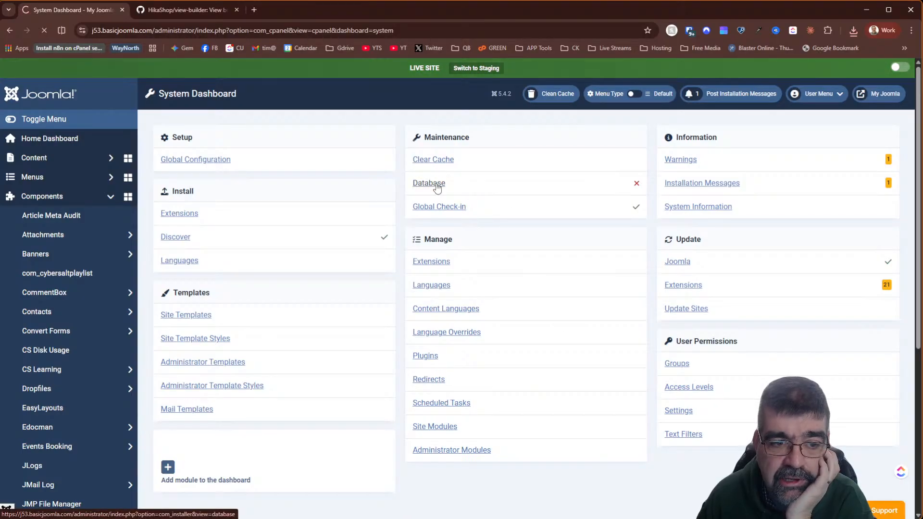
{"action": "scroll", "coordinate": [438, 192], "scroll_direction": "down", "scroll_amount": 1}
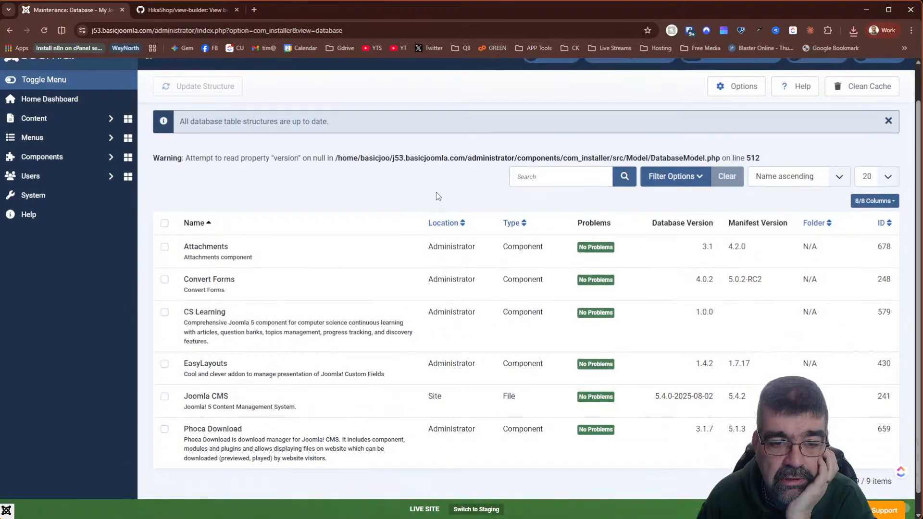
{"action": "left_click", "coordinate": [9, 31]}
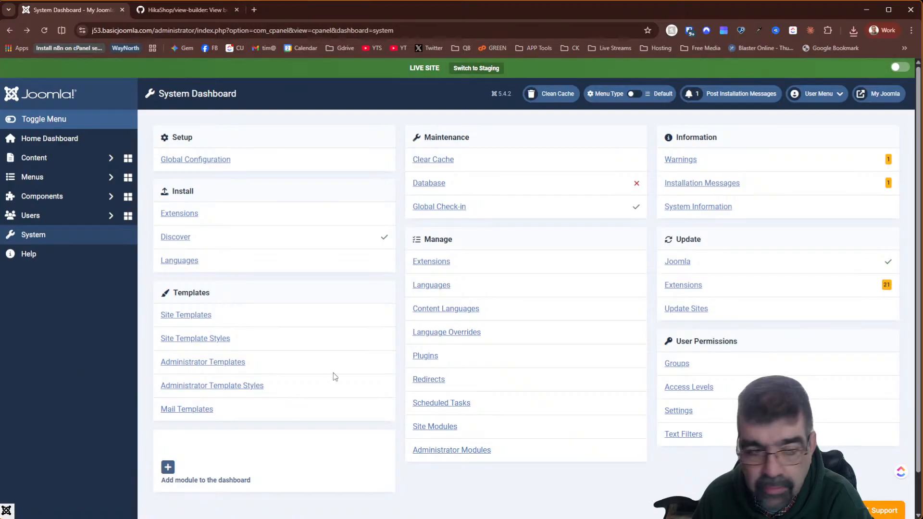
- Open StageIt under Components to confirm a staging environment exists, then return to System
{"action": "left_click", "coordinate": [57, 198]}
{"action": "scroll", "coordinate": [58, 198], "scroll_direction": "down", "scroll_amount": 4}
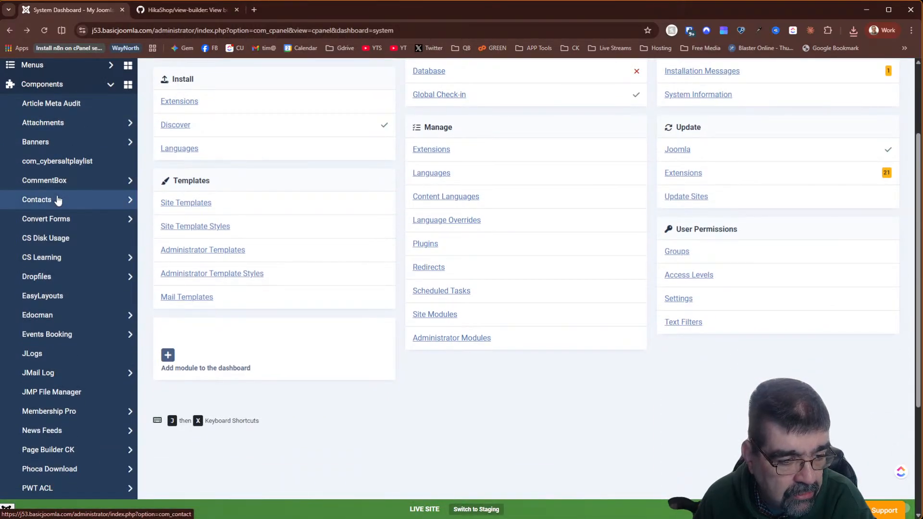
{"action": "scroll", "coordinate": [58, 200], "scroll_direction": "down", "scroll_amount": 1}
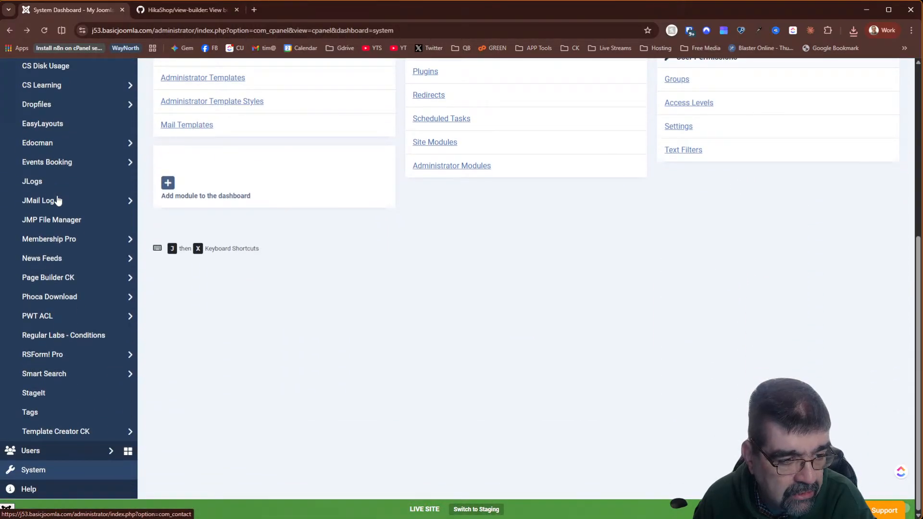
{"action": "left_click", "coordinate": [54, 393]}
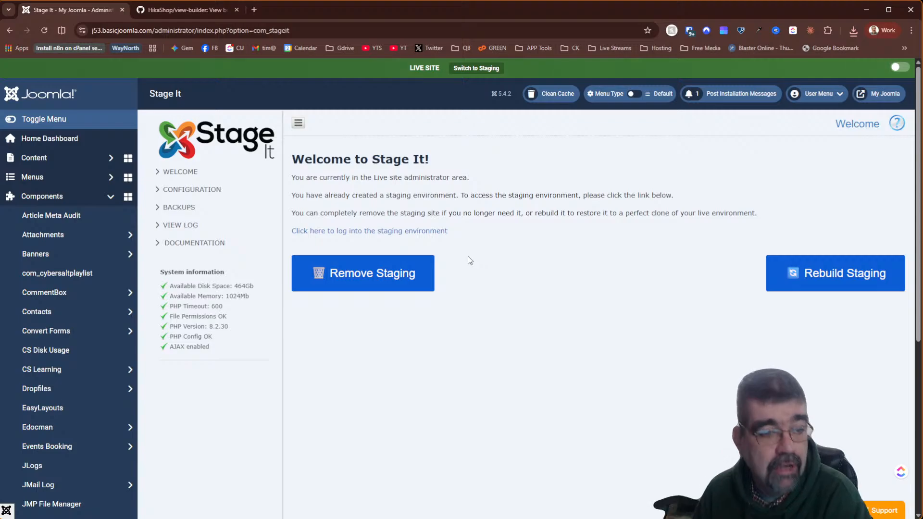
{"action": "left_click", "coordinate": [62, 196]}
{"action": "left_click", "coordinate": [167, 235]}
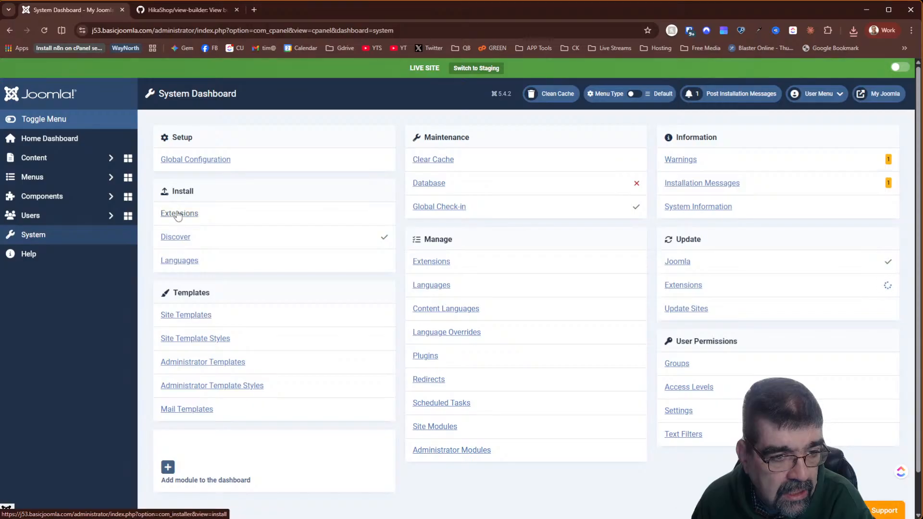
- Install view-builder-main.zip by dropping it from Chrome's downloads onto the Joomla extension installer
{"action": "left_click", "coordinate": [178, 214]}
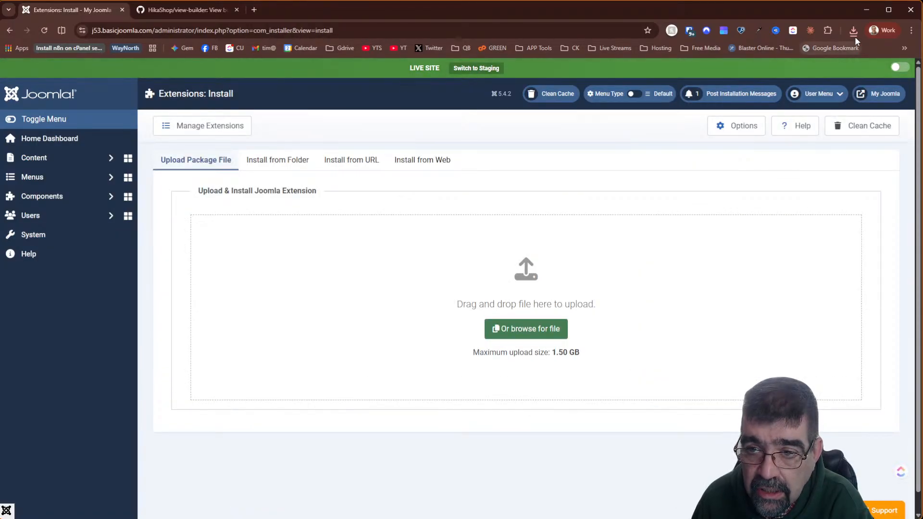
{"action": "left_click", "coordinate": [854, 31]}
{"action": "left_click_drag", "start_coordinate": [736, 74], "coordinate": [493, 282]}
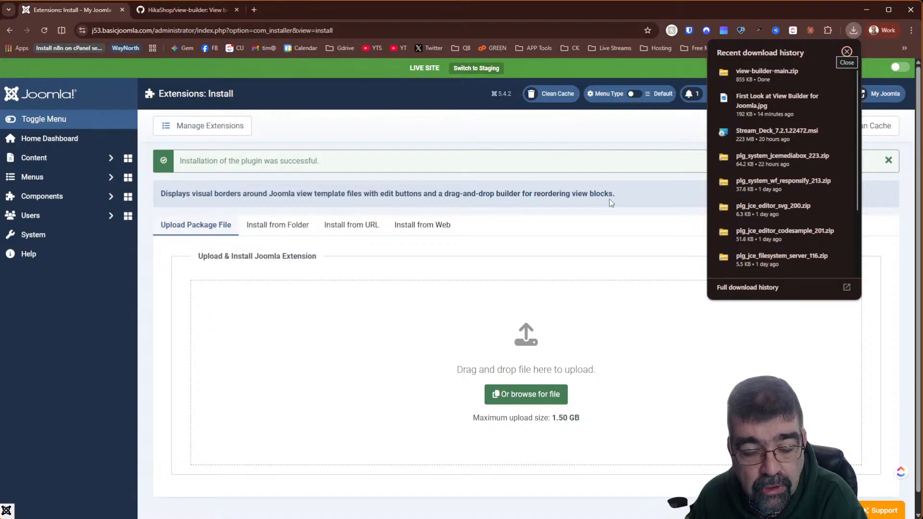
{"action": "left_click", "coordinate": [44, 235]}
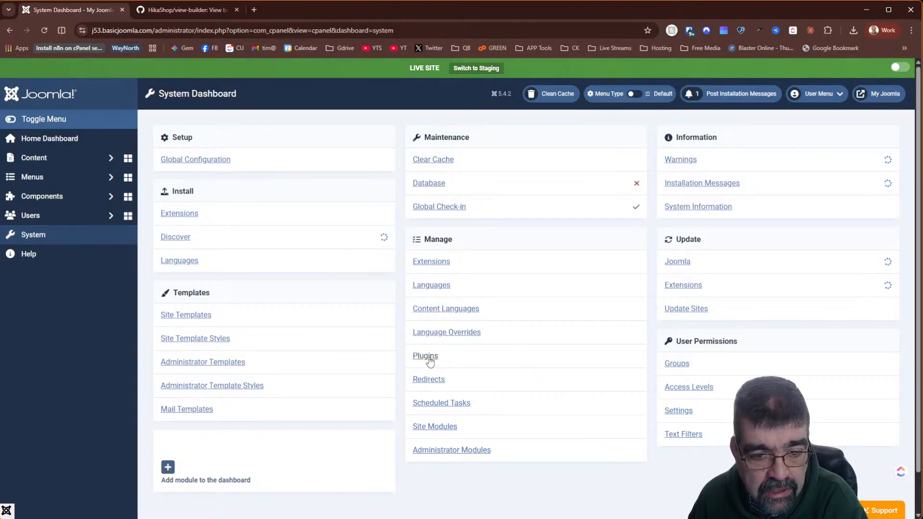
- In Plugins, sort by ID descending and open System - View Builder for editing
{"action": "left_click", "coordinate": [427, 356]}
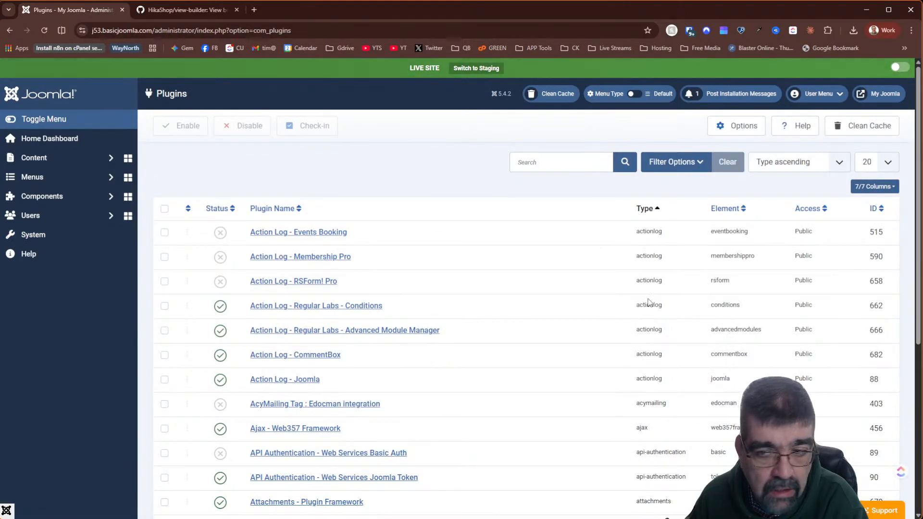
{"action": "left_click", "coordinate": [881, 212]}
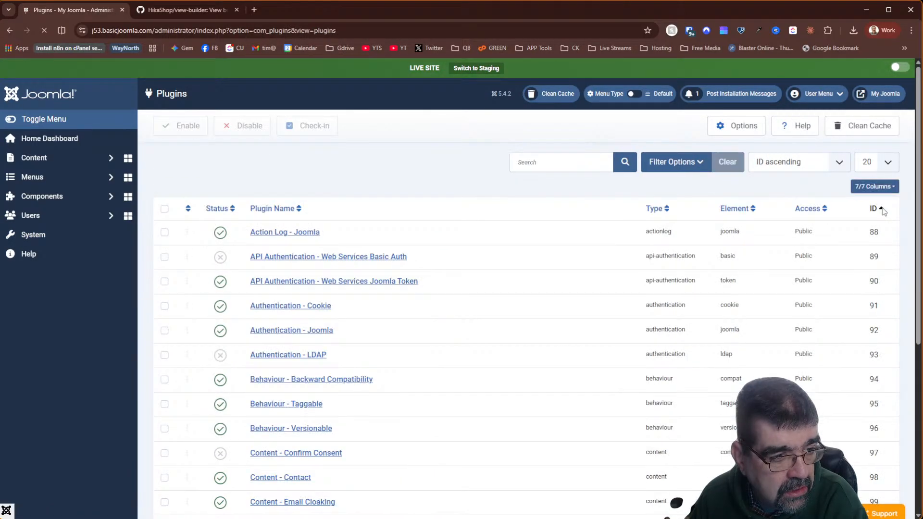
{"action": "left_click", "coordinate": [882, 210]}
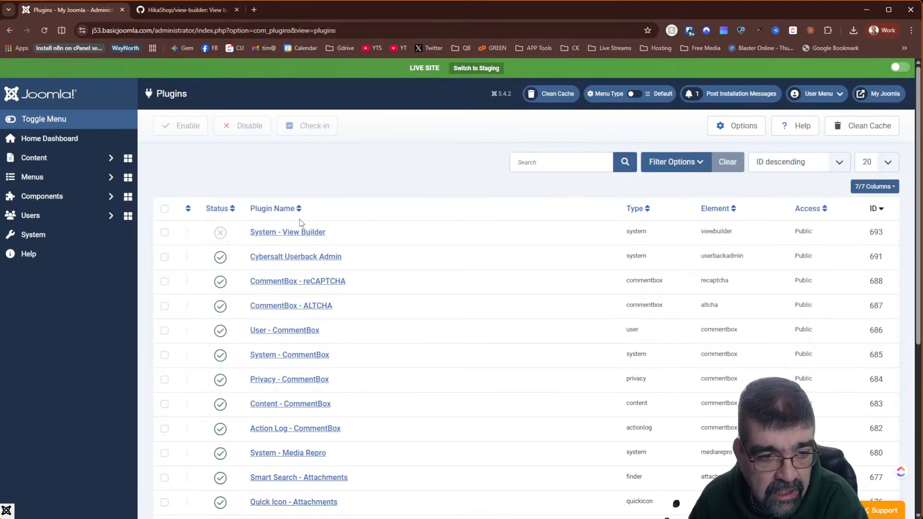
{"action": "left_click", "coordinate": [219, 231]}
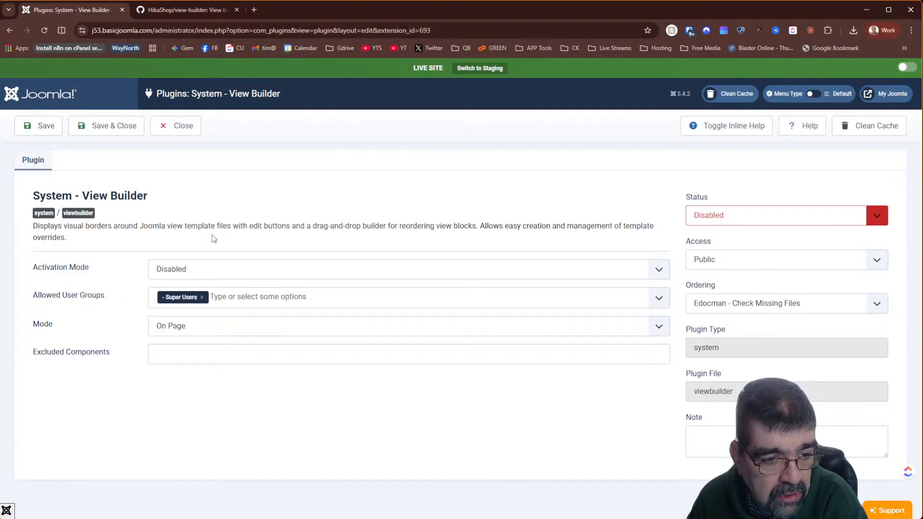
- Set View Builder's Activation Mode to Frontend and Backend, Status to Enabled, and save
{"action": "left_click", "coordinate": [235, 270]}
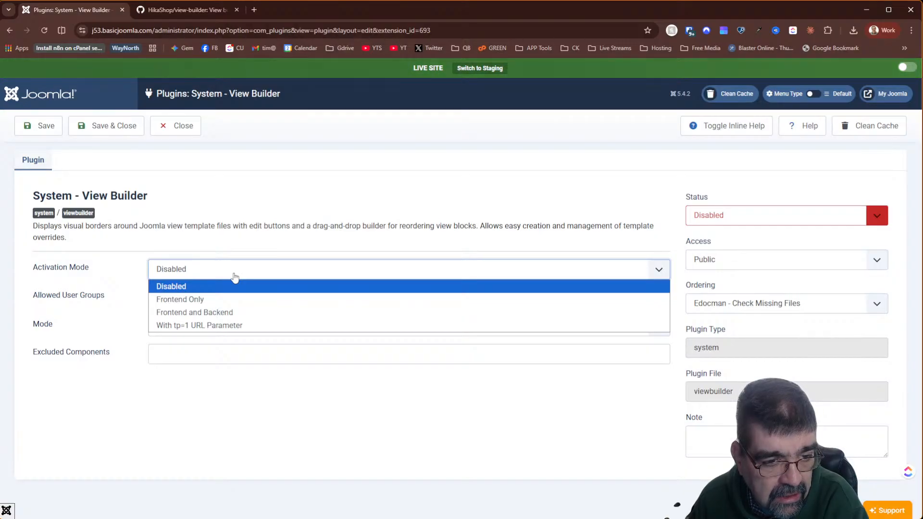
{"action": "left_click", "coordinate": [243, 313]}
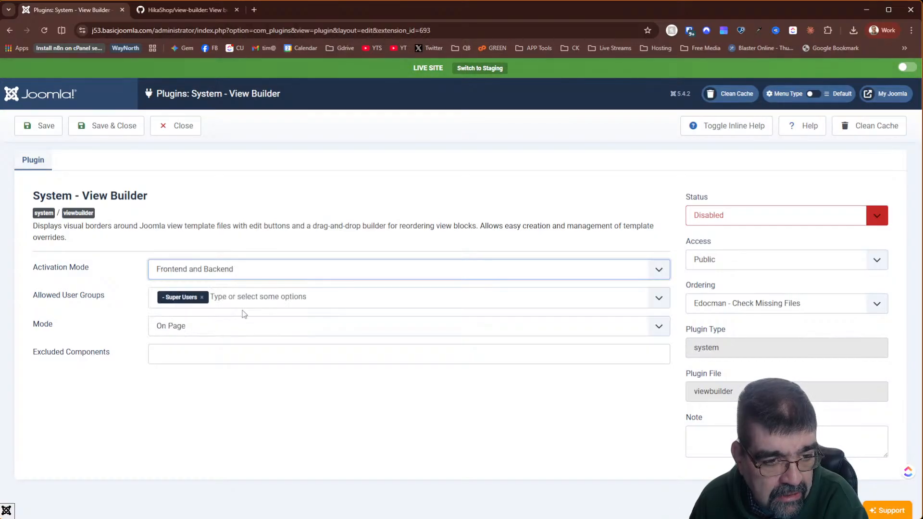
{"action": "left_click", "coordinate": [752, 223]}
{"action": "left_click", "coordinate": [726, 231]}
{"action": "left_click", "coordinate": [43, 126]}
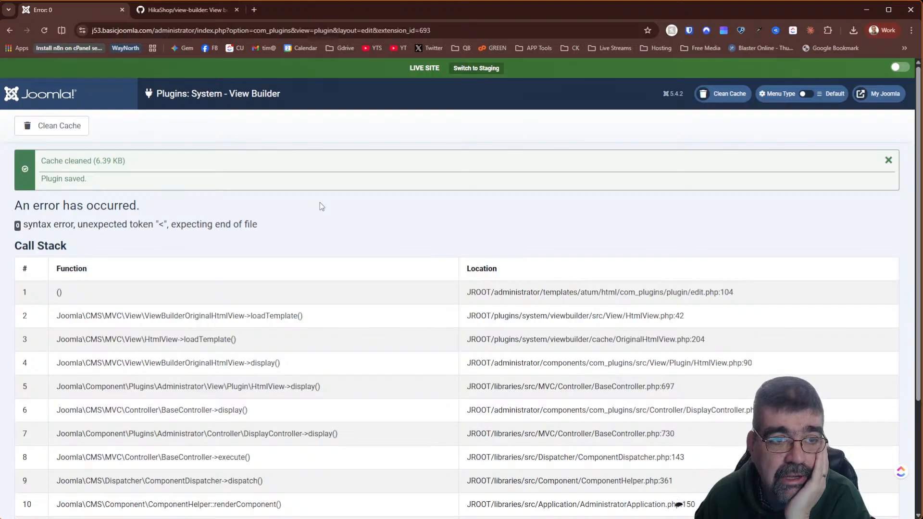
- Back on the GitHub repository, open and close the Code dropdown to check Download ZIP
{"action": "left_click", "coordinate": [158, 8]}
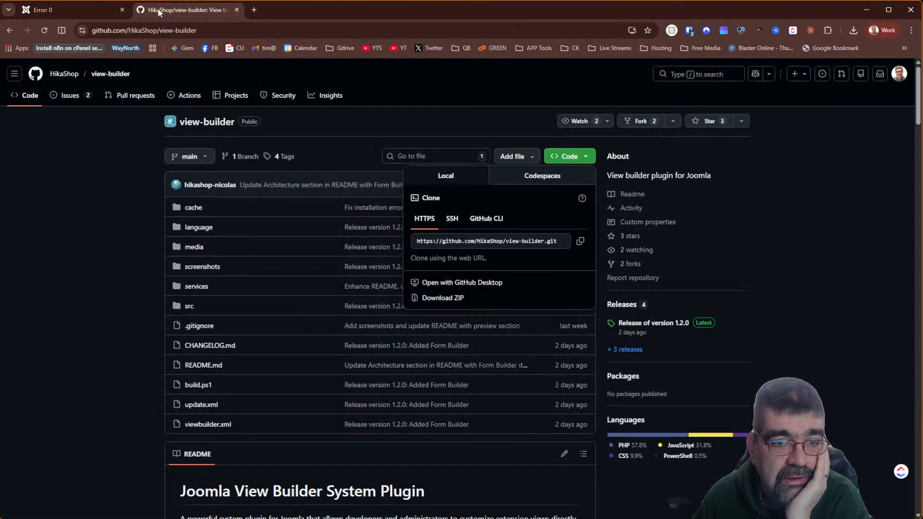
{"action": "left_click", "coordinate": [563, 159]}
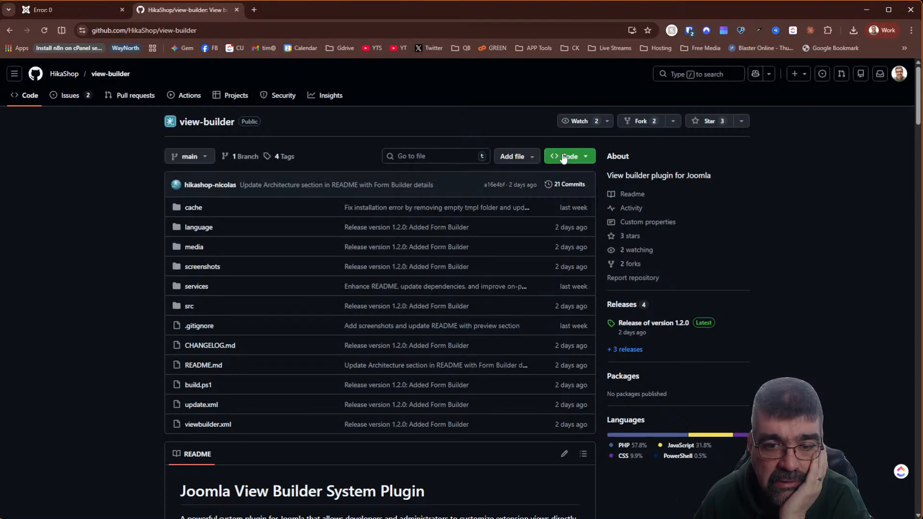
{"action": "left_click", "coordinate": [563, 159]}
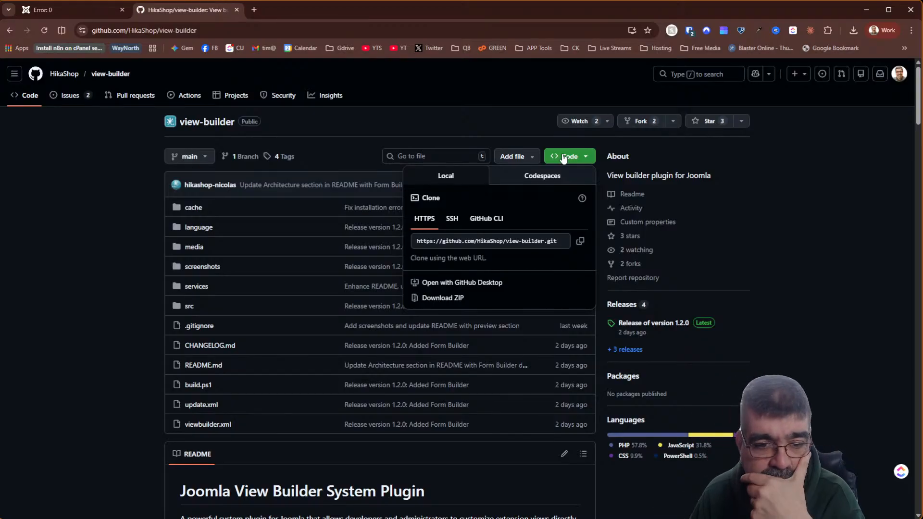
{"action": "left_click", "coordinate": [478, 129]}
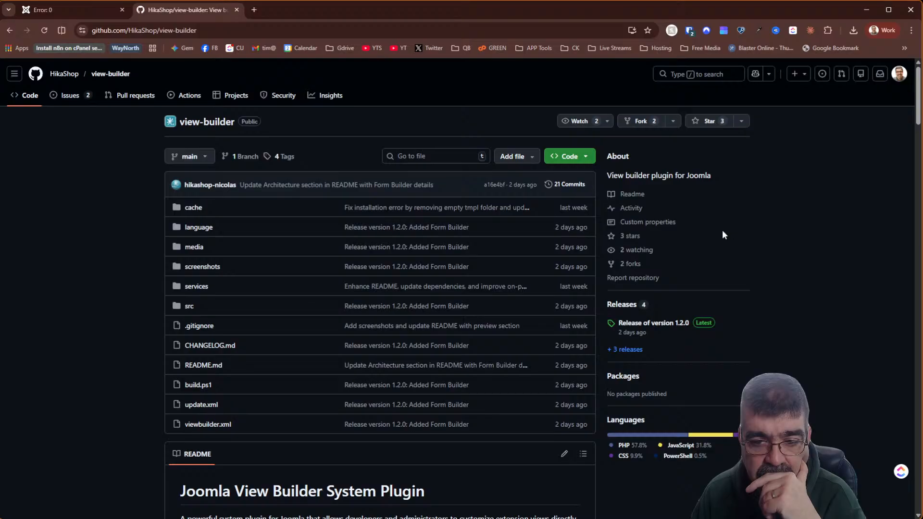
{"action": "left_click", "coordinate": [577, 163]}
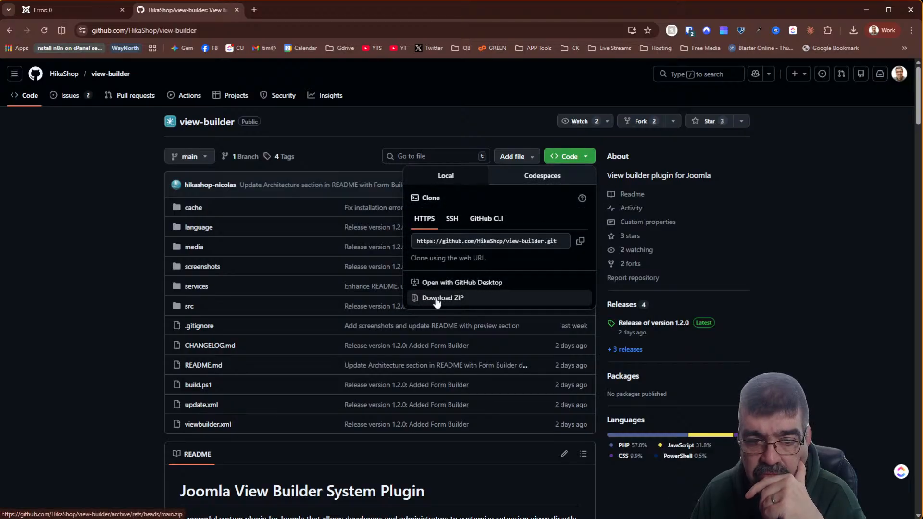
{"action": "left_click", "coordinate": [785, 217]}
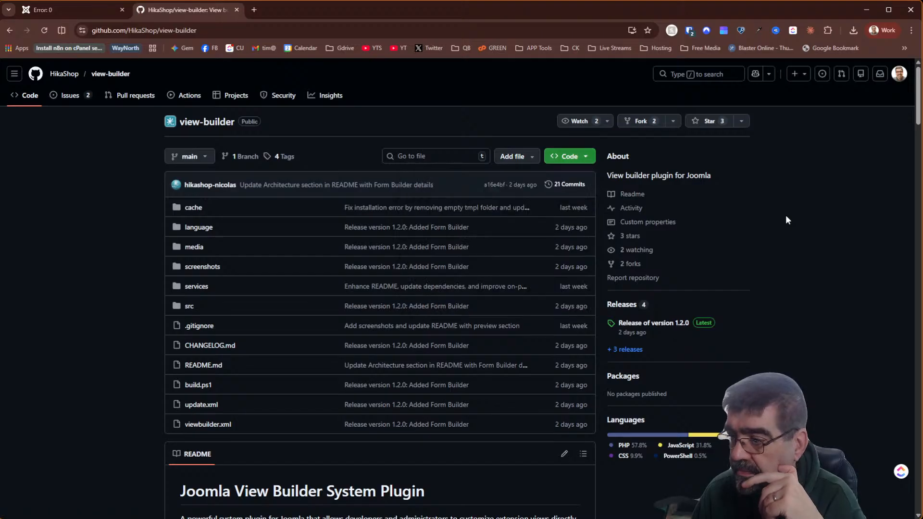
{"action": "scroll", "coordinate": [787, 219], "scroll_direction": "down", "scroll_amount": 4}
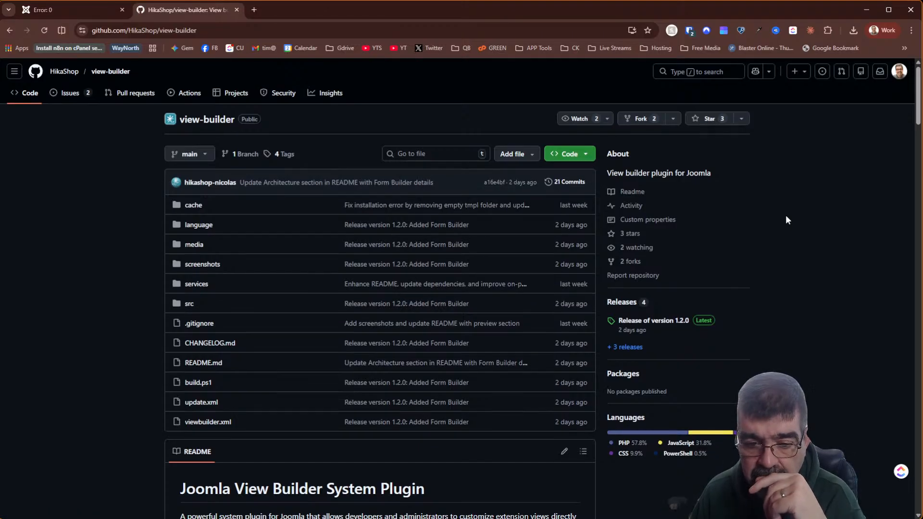
{"action": "scroll", "coordinate": [786, 215], "scroll_direction": "up", "scroll_amount": 4}
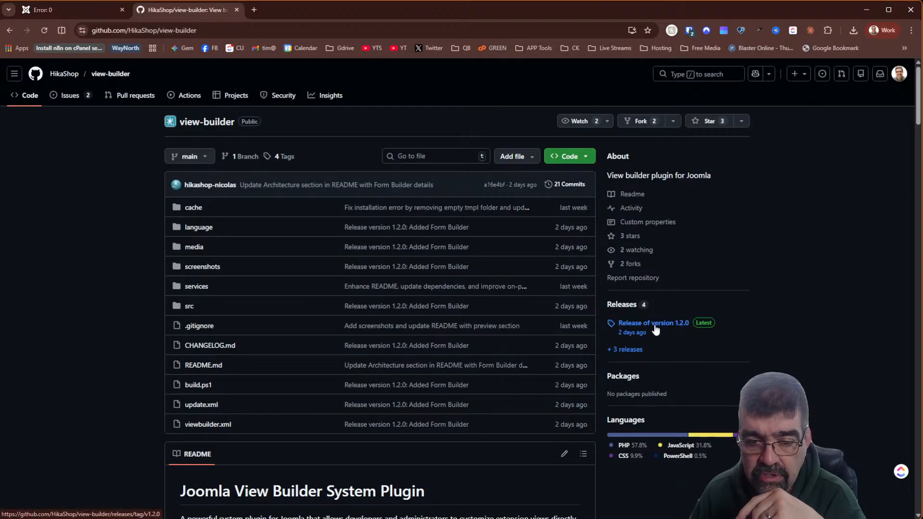
- Save plg_system_viewbuilder_v1.2.0.zip from the 1.2.0 release Assets, then return to the Joomla error tab
{"action": "left_click", "coordinate": [654, 323]}
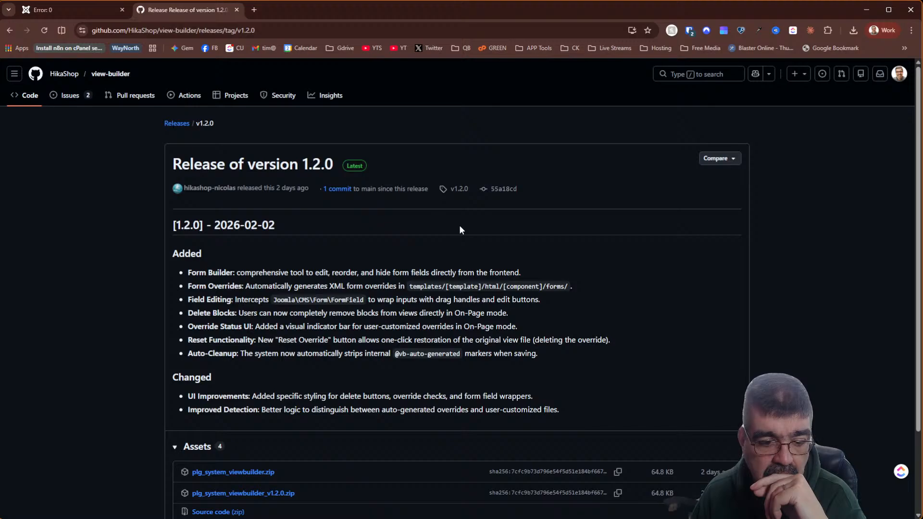
{"action": "scroll", "coordinate": [460, 230], "scroll_direction": "down", "scroll_amount": 3}
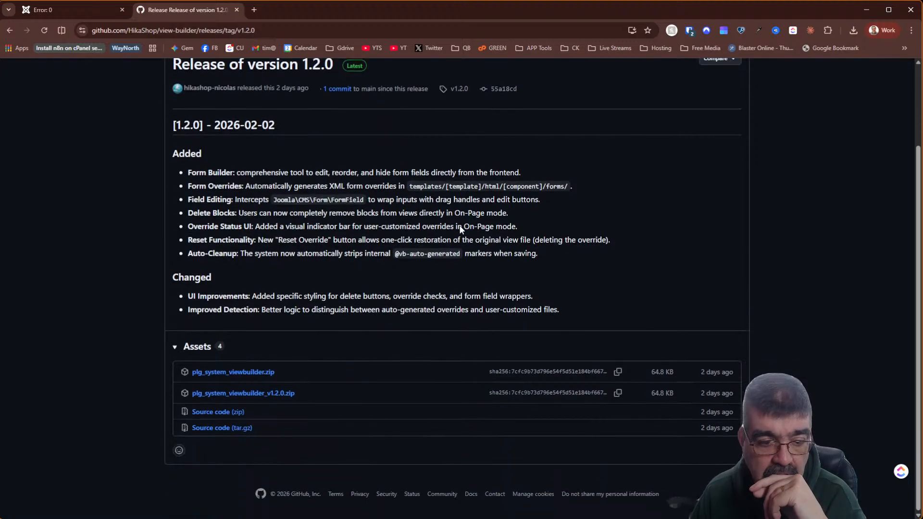
{"action": "right_click", "coordinate": [460, 226]}
{"action": "left_click", "coordinate": [81, 285]}
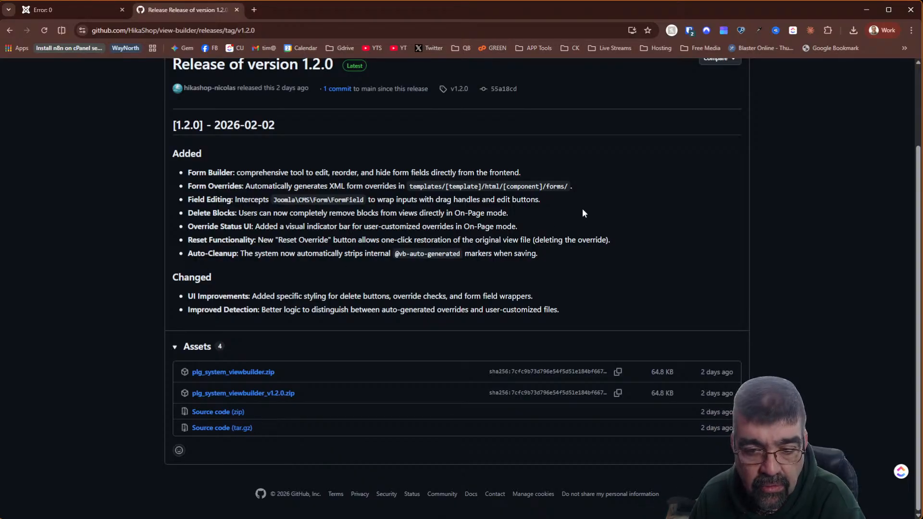
{"action": "scroll", "coordinate": [582, 209], "scroll_direction": "up", "scroll_amount": 2}
{"action": "scroll", "coordinate": [585, 213], "scroll_direction": "down", "scroll_amount": 2}
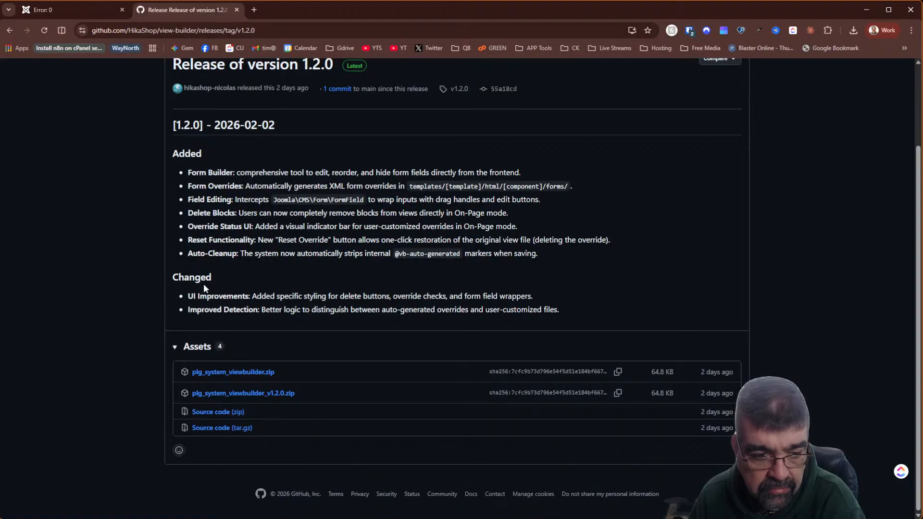
{"action": "left_click", "coordinate": [230, 394]}
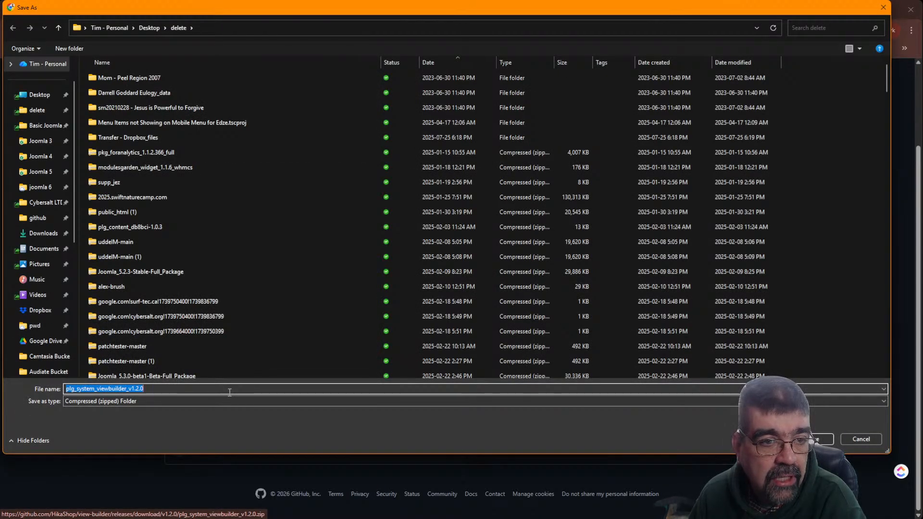
{"action": "left_click", "coordinate": [820, 437]}
{"action": "left_click", "coordinate": [48, 9]}
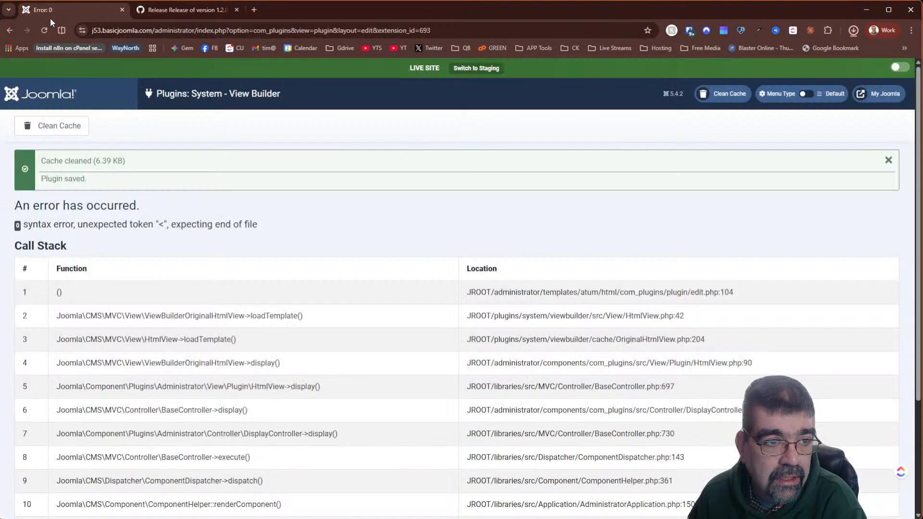
- Reload the error page and go to j6.basicjoomla.com/administrator in a new tab
{"action": "left_click", "coordinate": [41, 32]}
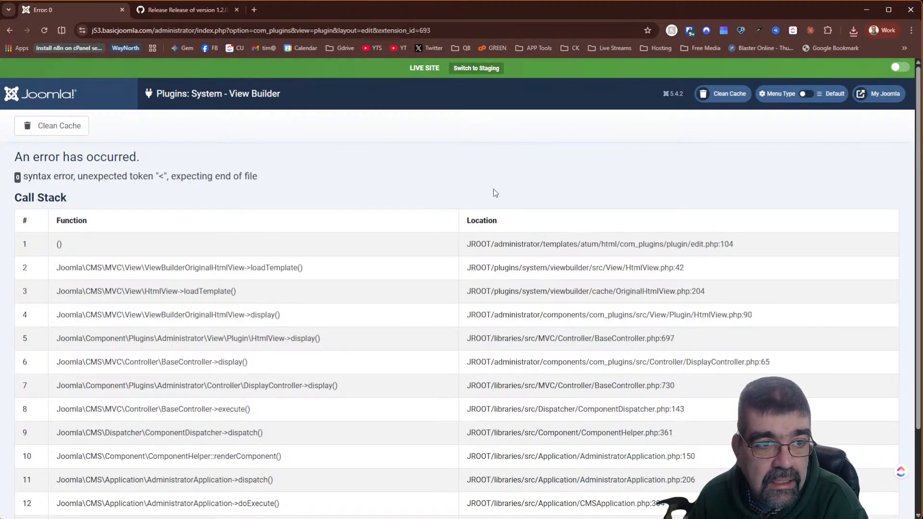
{"action": "left_click", "coordinate": [254, 9]}
{"action": "left_click", "coordinate": [251, 27]}
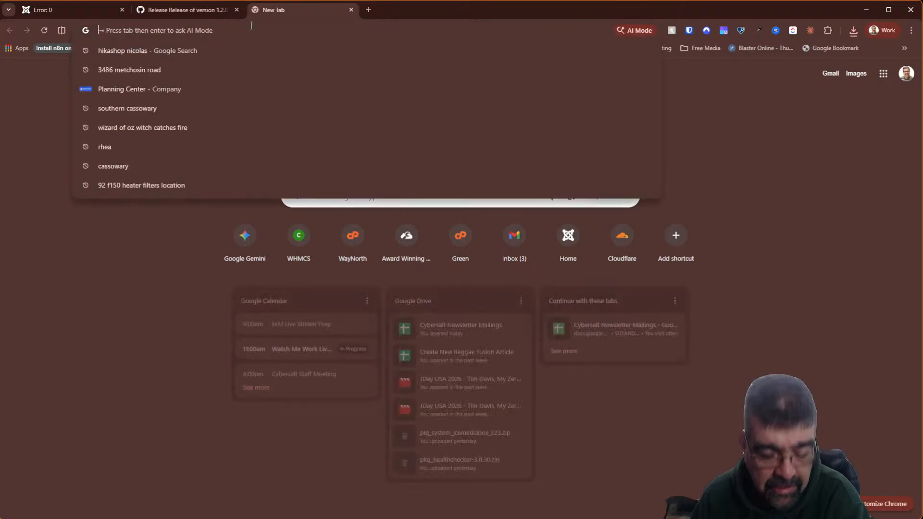
{"action": "type", "text": "j6.basicjoomla.com/administrator"}
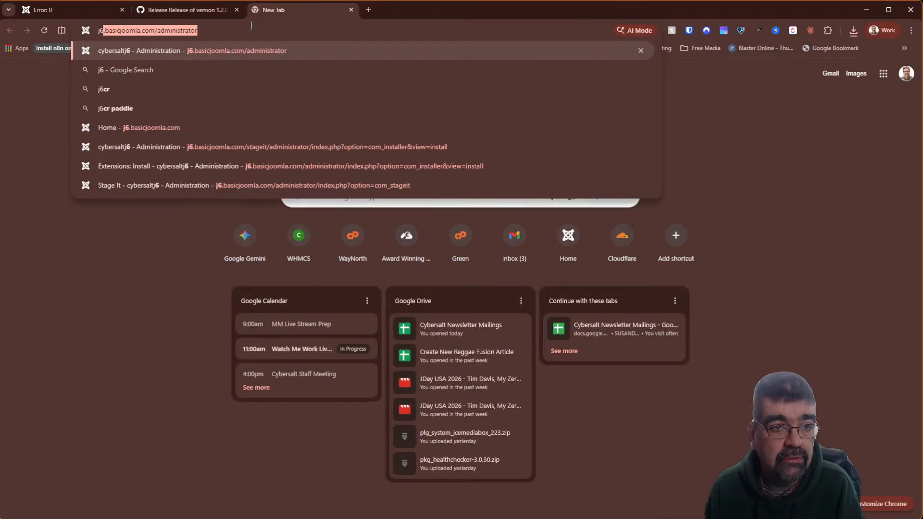
{"action": "key", "text": "Return"}
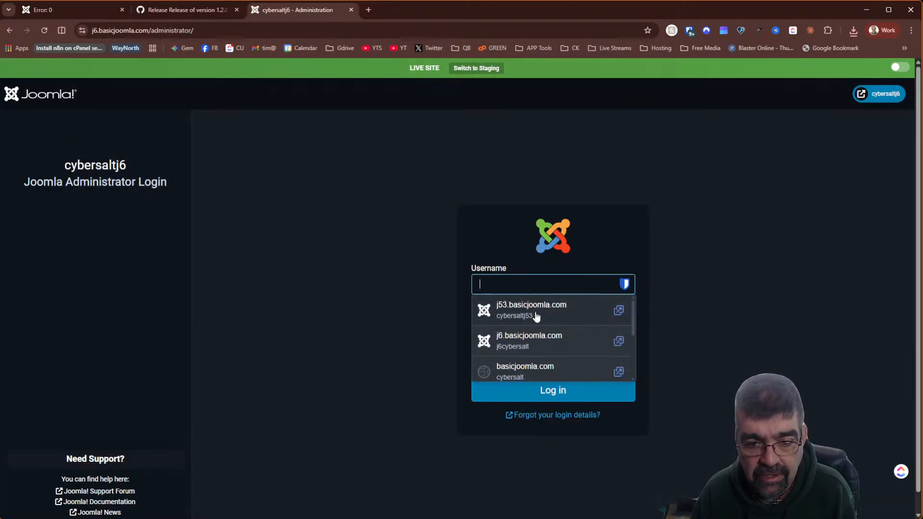
- Log in with the saved credentials and open Components > StageIt
{"action": "left_click", "coordinate": [532, 339]}
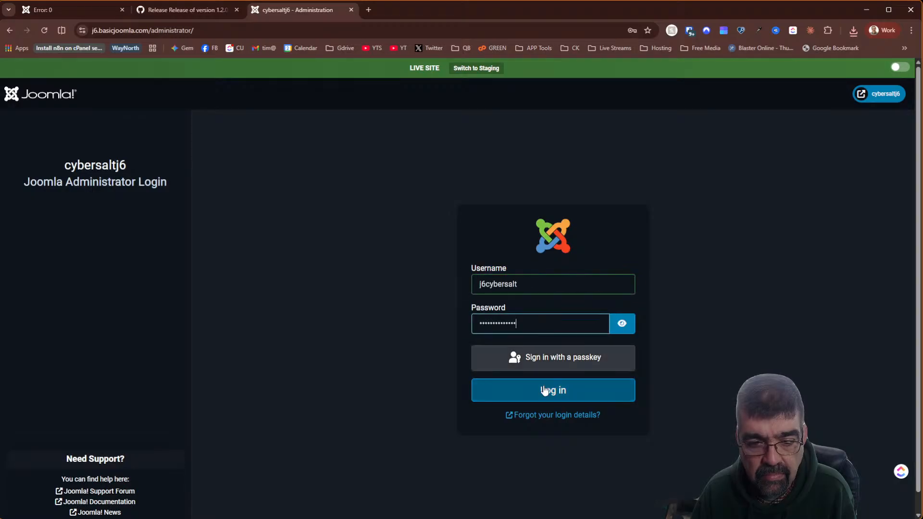
{"action": "left_click", "coordinate": [545, 391]}
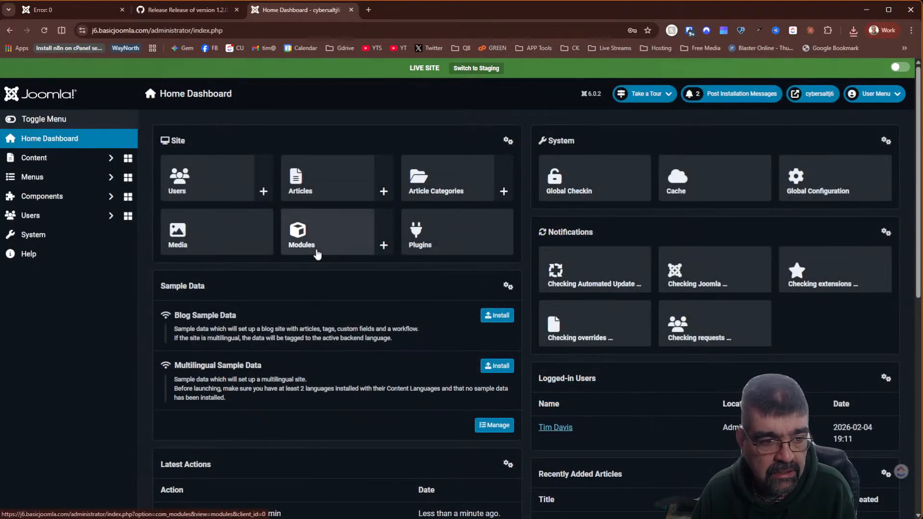
{"action": "left_click", "coordinate": [77, 201]}
{"action": "left_click", "coordinate": [61, 289]}
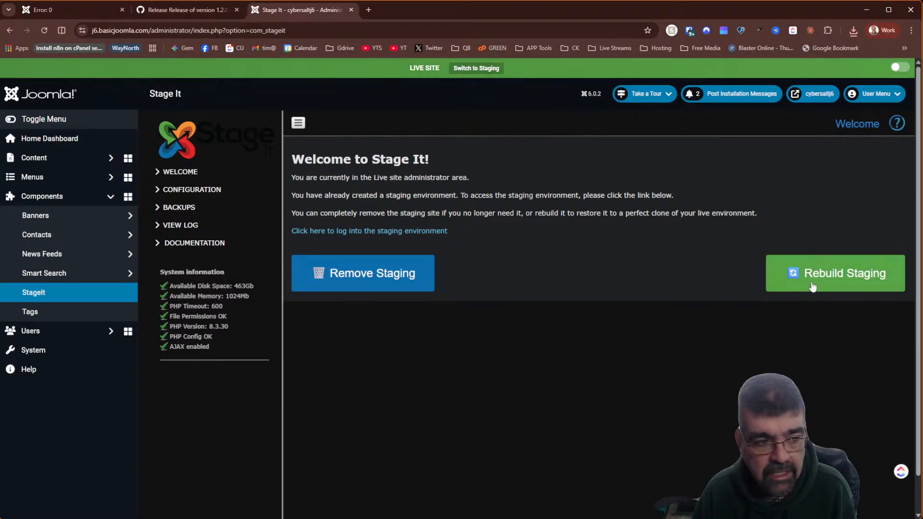
- Rebuild the staging copy, log into its administrator, and open System > Install Extensions
{"action": "left_click", "coordinate": [813, 287]}
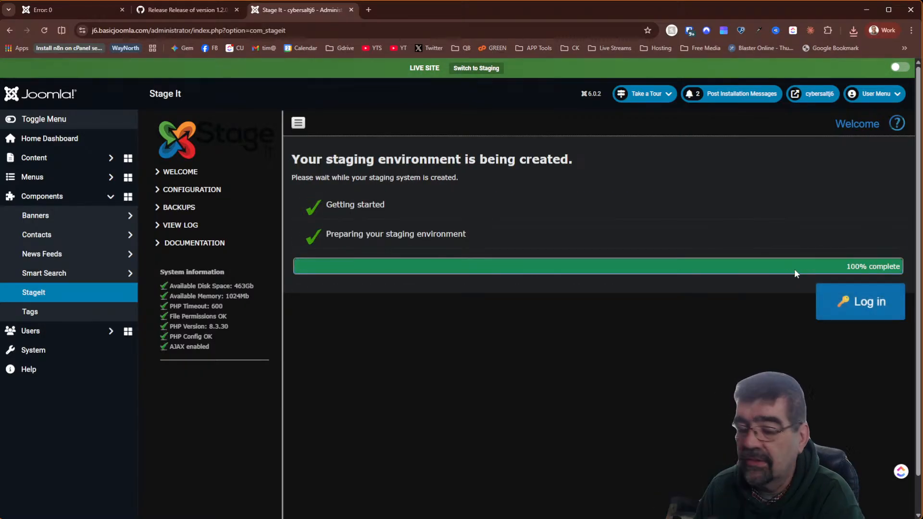
{"action": "left_click", "coordinate": [861, 301]}
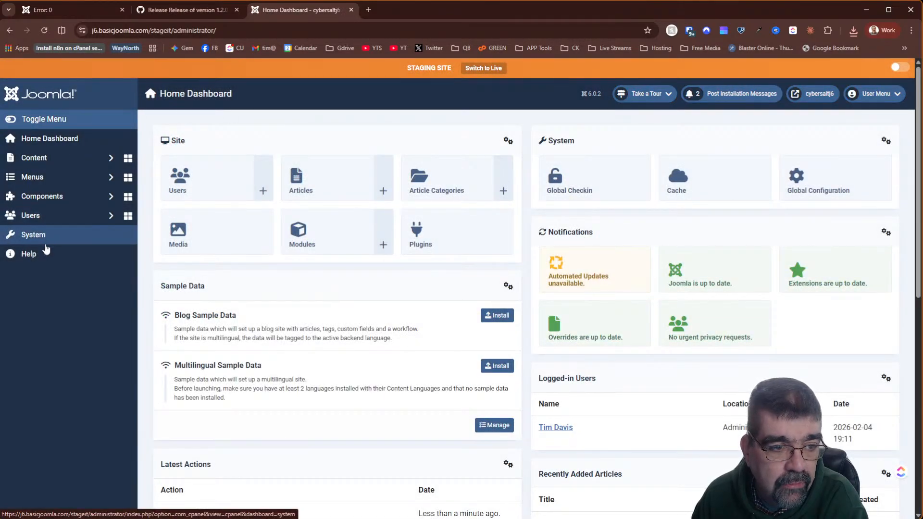
{"action": "left_click", "coordinate": [48, 238]}
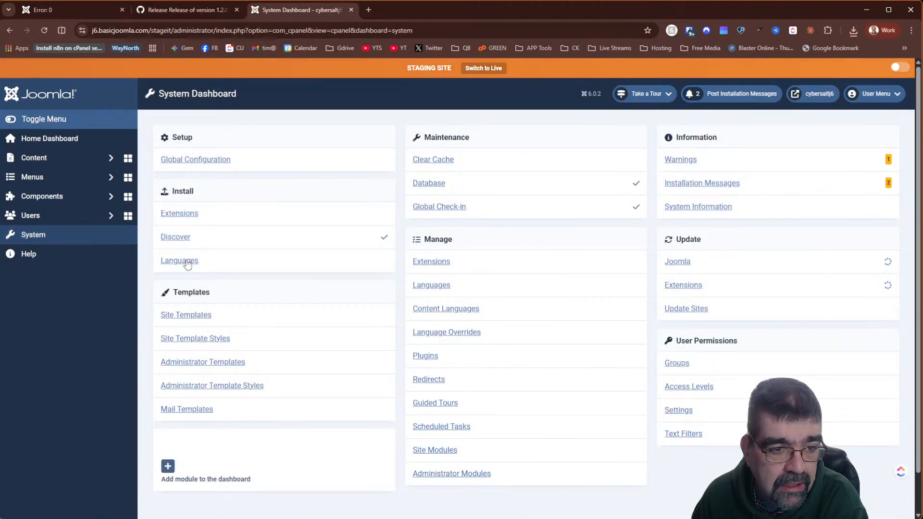
{"action": "left_click", "coordinate": [191, 213]}
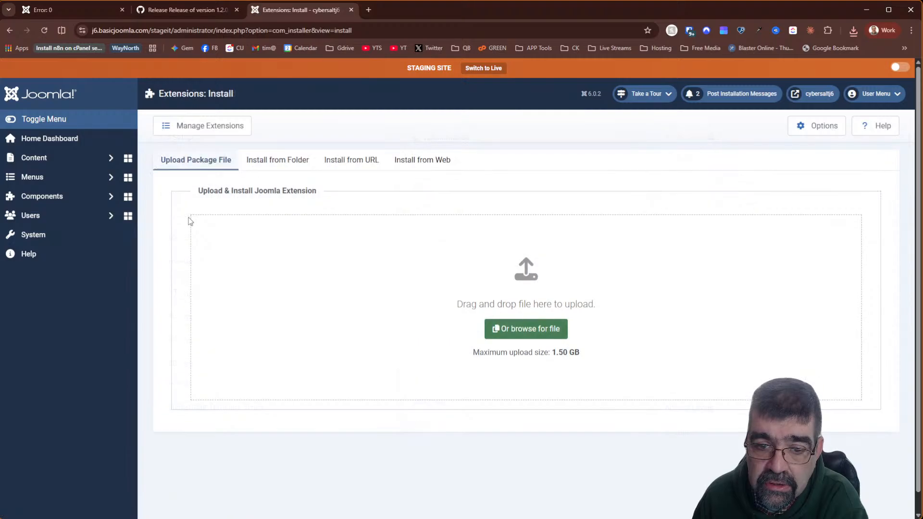
- Upload plg_system_viewbuilder_v1.2.0.zip to the installer, which fails with a missing manifest error
{"action": "left_click", "coordinate": [853, 32]}
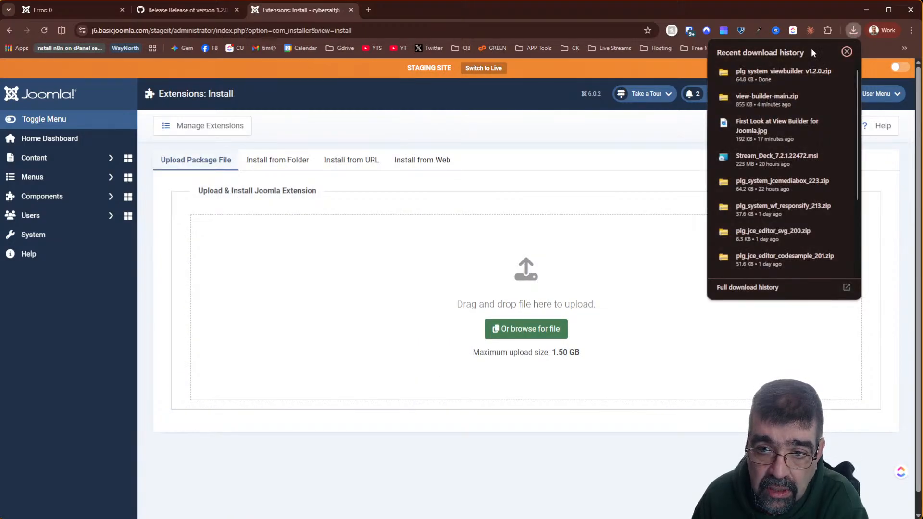
{"action": "left_click_drag", "start_coordinate": [766, 73], "coordinate": [478, 287]}
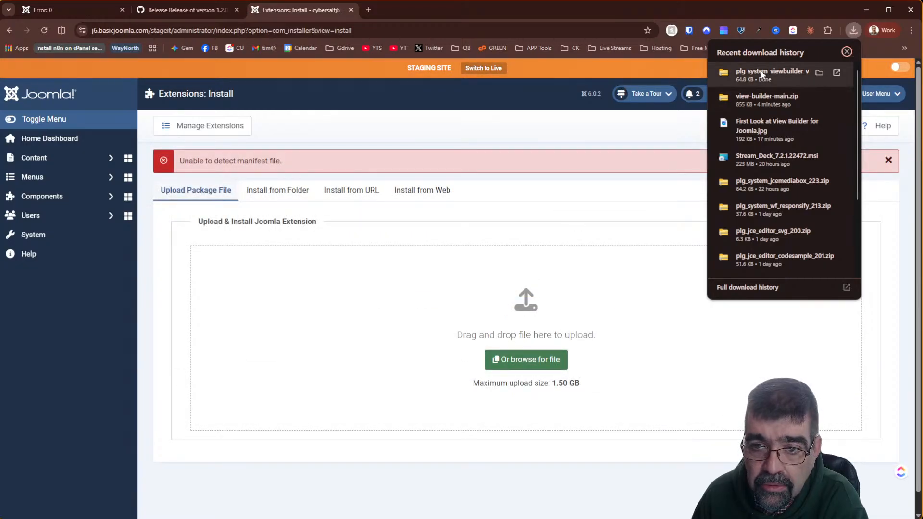
{"action": "left_click_drag", "start_coordinate": [813, 73], "coordinate": [443, 348]}
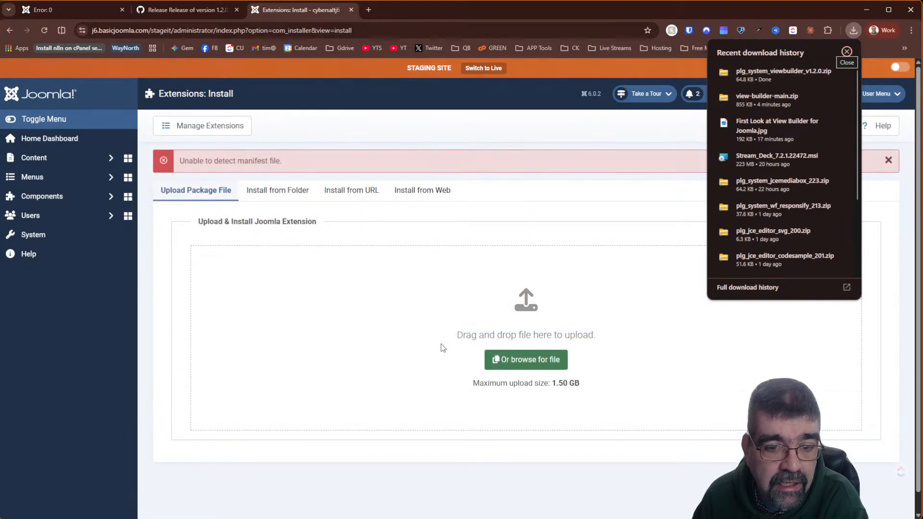
- Download plg_system_viewbuilder.zip from GitHub, then upload it and view-builder-main.zip until installation succeeds
{"action": "left_click", "coordinate": [178, 10]}
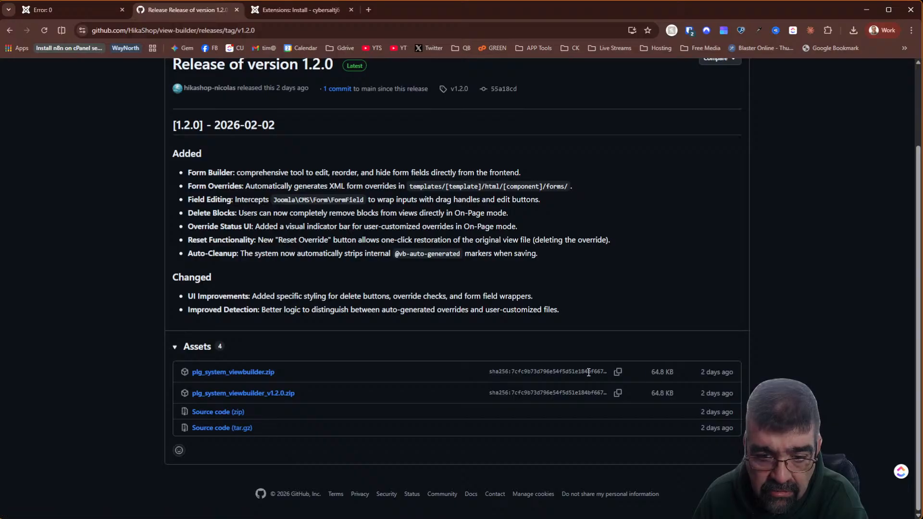
{"action": "left_click", "coordinate": [223, 371]}
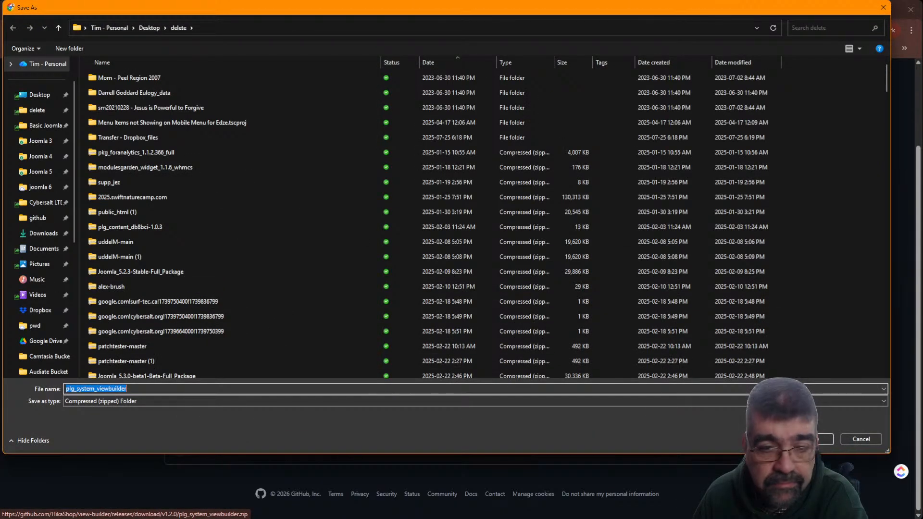
{"action": "key", "text": "Return"}
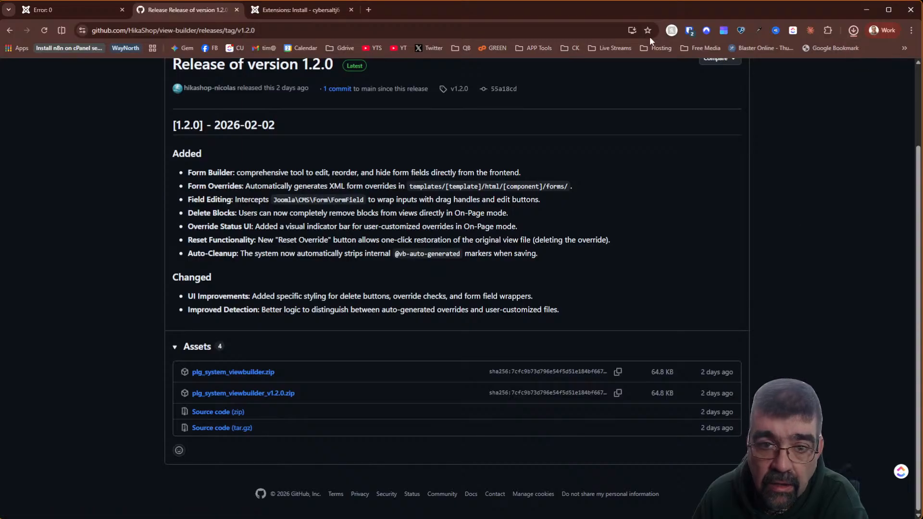
{"action": "left_click", "coordinate": [263, 10]}
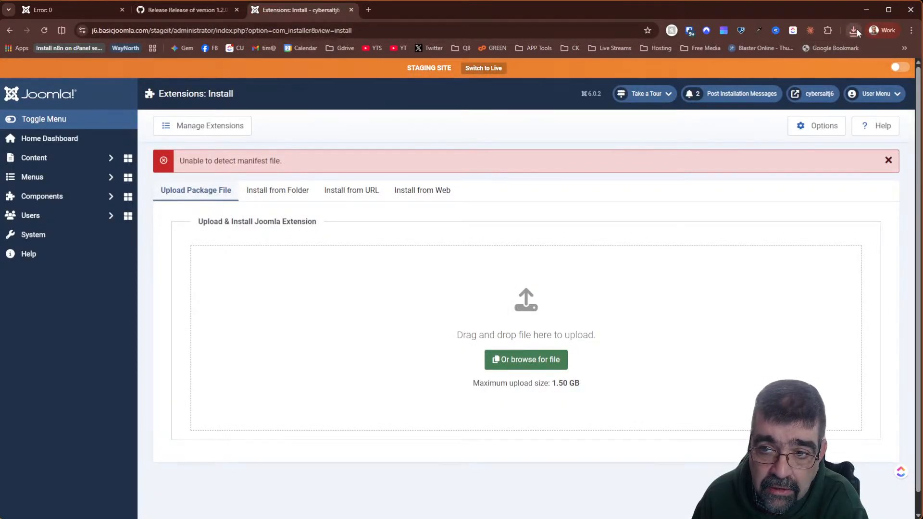
{"action": "left_click", "coordinate": [854, 31]}
{"action": "left_click_drag", "start_coordinate": [791, 73], "coordinate": [356, 341]}
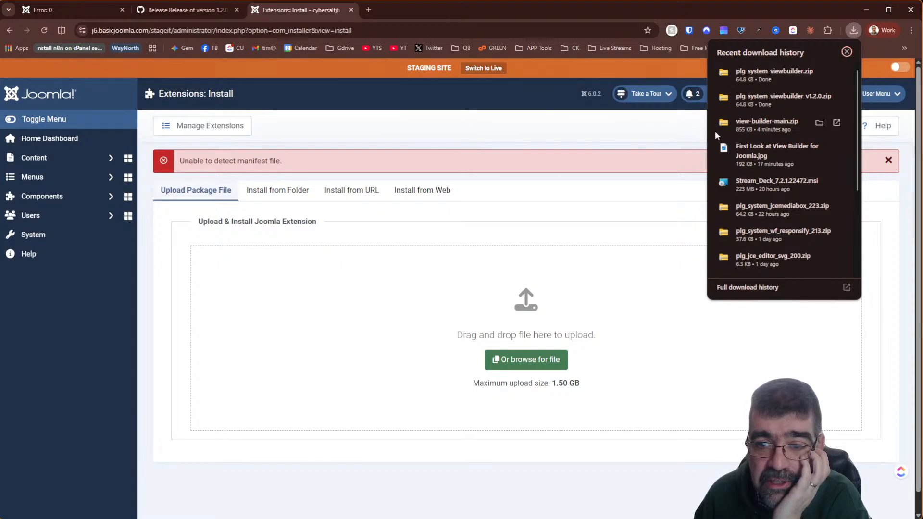
{"action": "left_click_drag", "start_coordinate": [781, 120], "coordinate": [397, 333]}
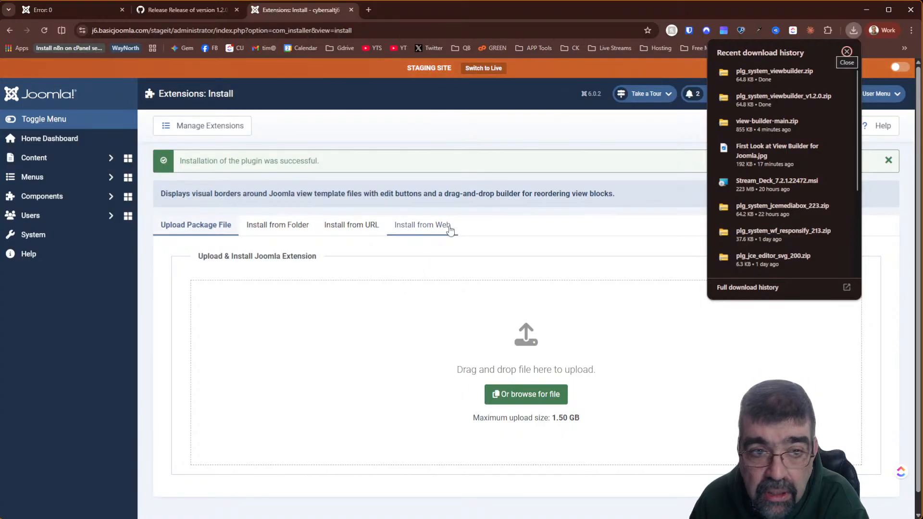
- Browse the view-builder GitHub repository and check its Code download options
{"action": "left_click", "coordinate": [167, 13]}
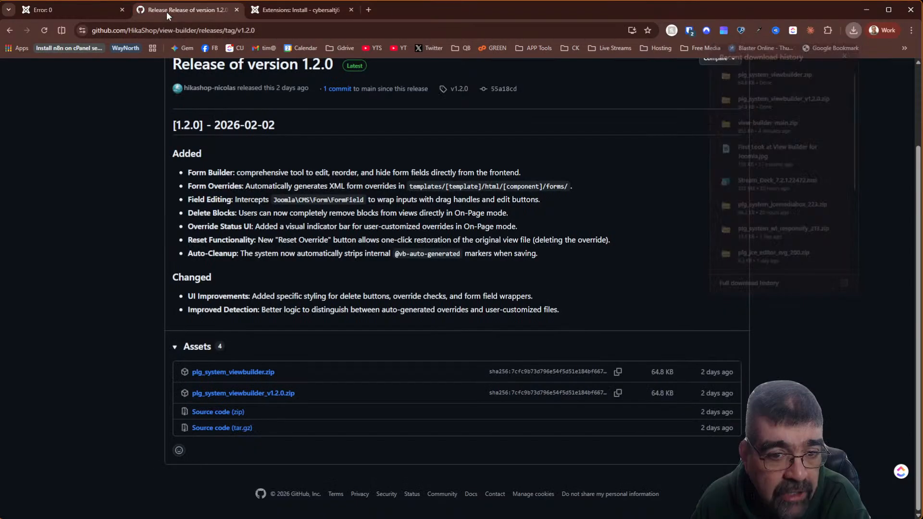
{"action": "scroll", "coordinate": [467, 241], "scroll_direction": "up", "scroll_amount": 2}
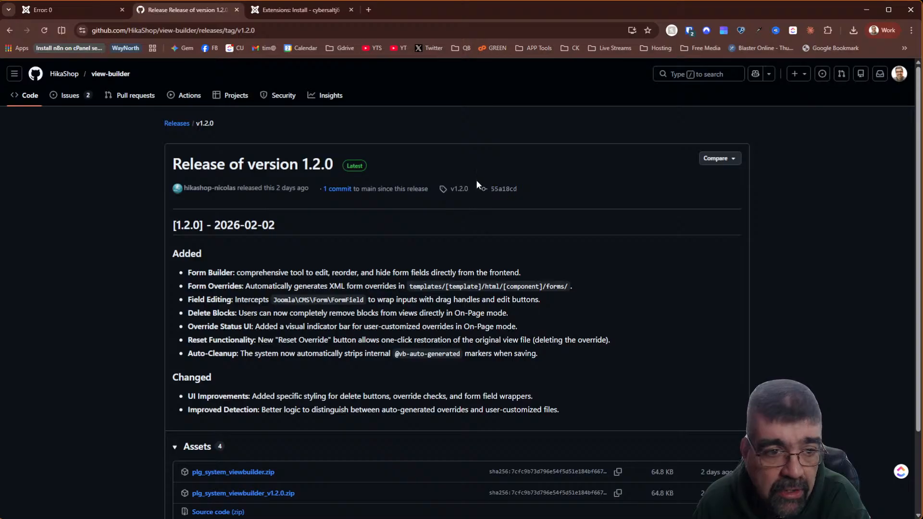
{"action": "left_click", "coordinate": [120, 82]}
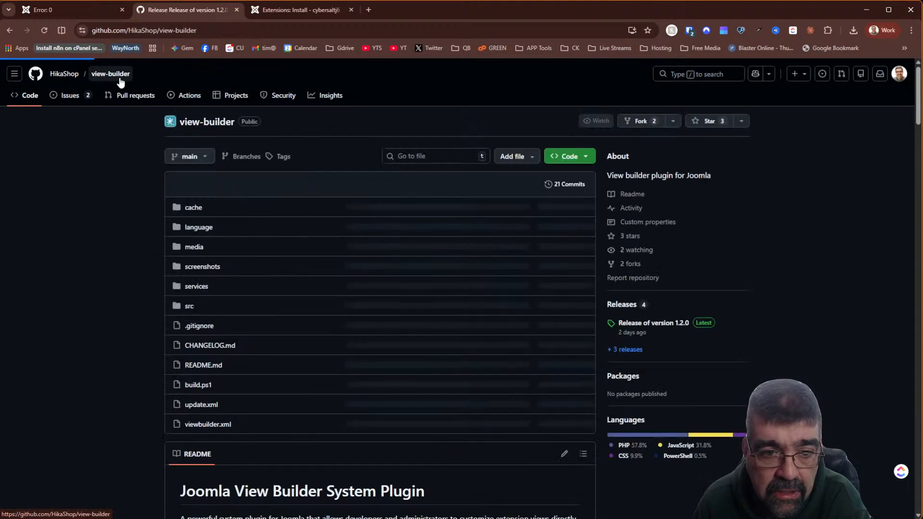
{"action": "left_click", "coordinate": [585, 158]}
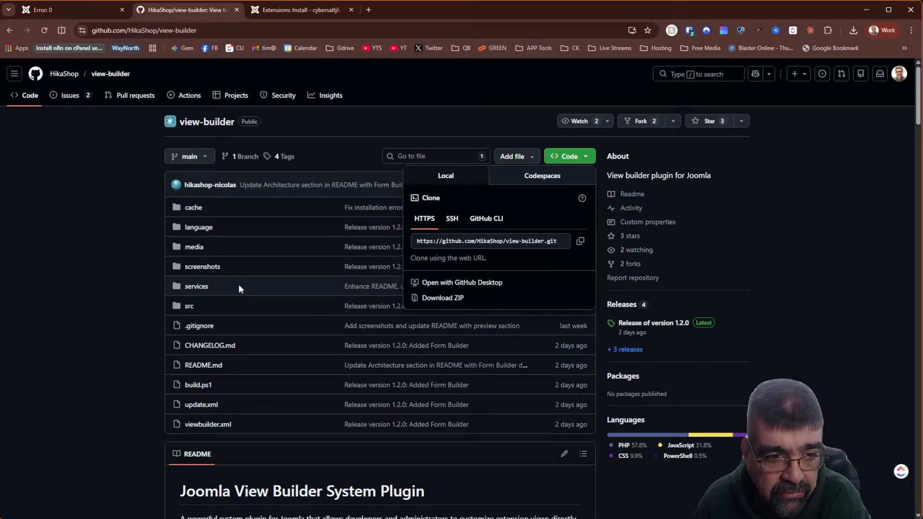
{"action": "left_click", "coordinate": [92, 245]}
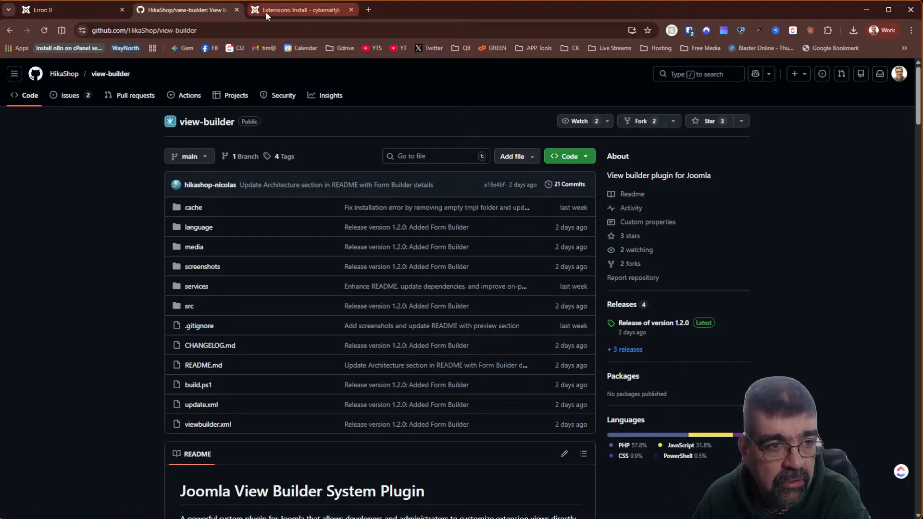
- Return to the staging Joomla admin and open System > Plugins
{"action": "key", "text": "ctrl+shift+Tab"}
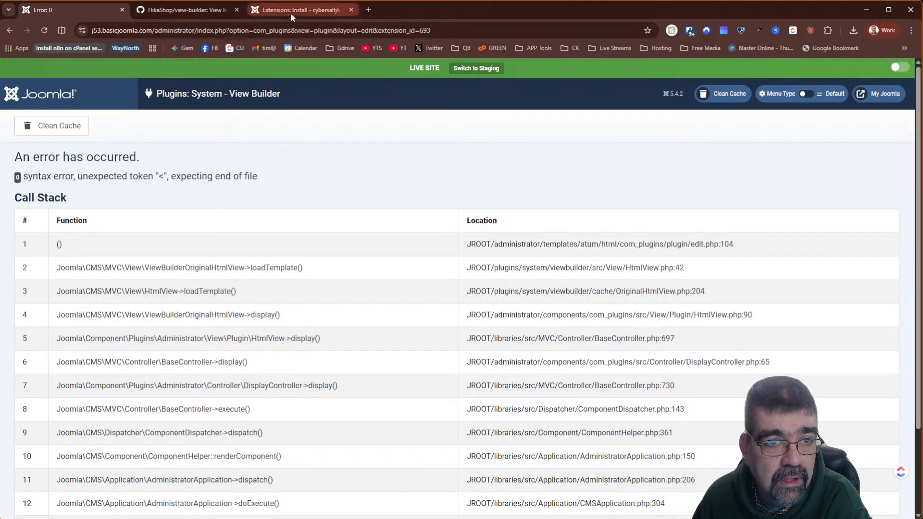
{"action": "left_click", "coordinate": [290, 13]}
{"action": "left_click", "coordinate": [38, 237]}
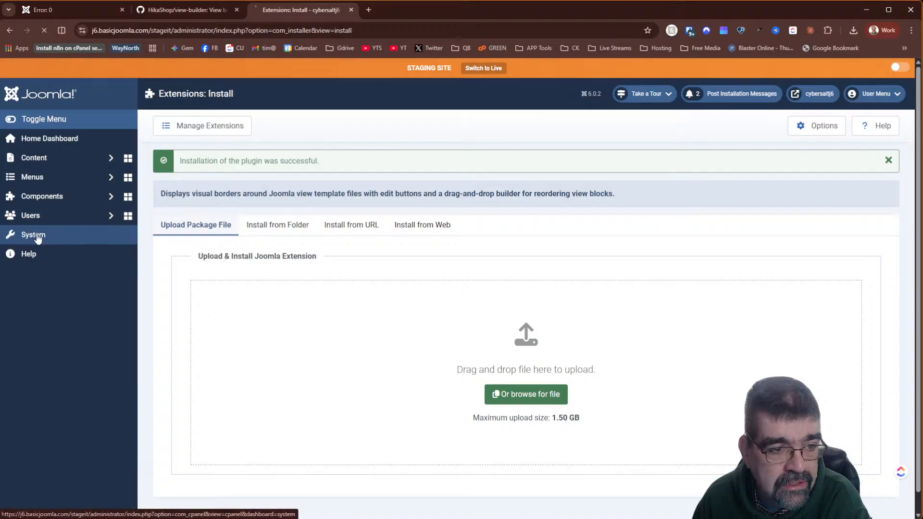
{"action": "left_click", "coordinate": [427, 360]}
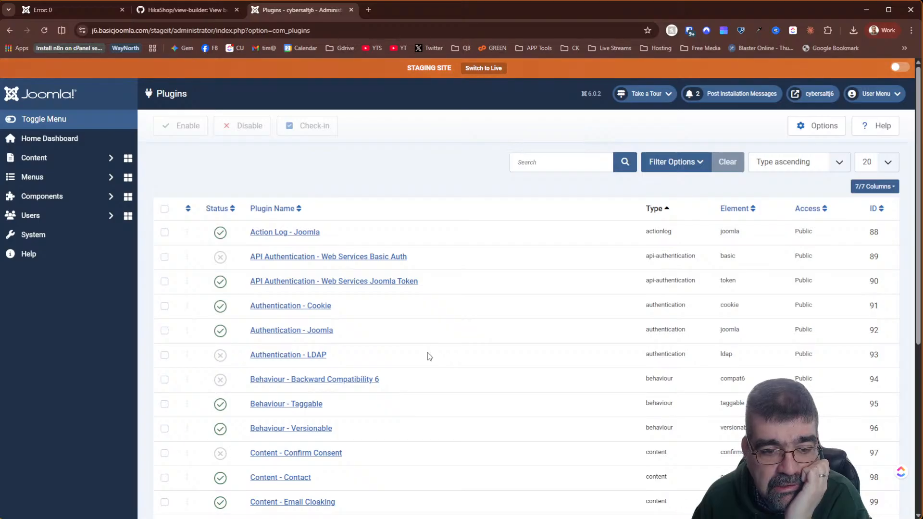
- Sort the plugins by ID descending to bring System - View Builder to the top
{"action": "left_click", "coordinate": [876, 209]}
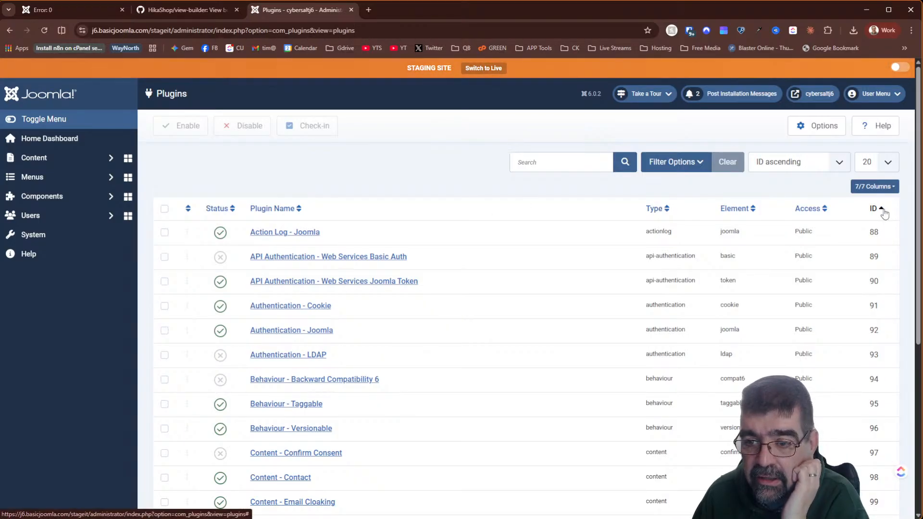
{"action": "left_click", "coordinate": [880, 209]}
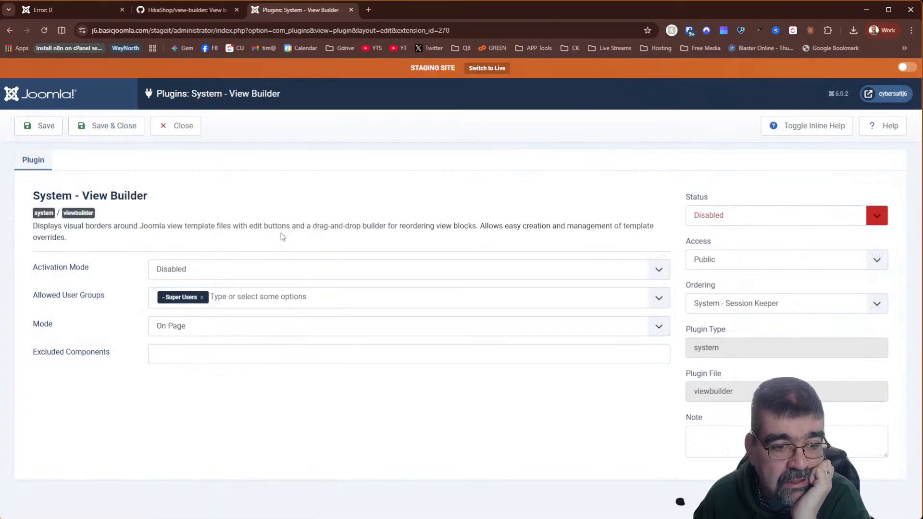
{"action": "left_click", "coordinate": [243, 269]}
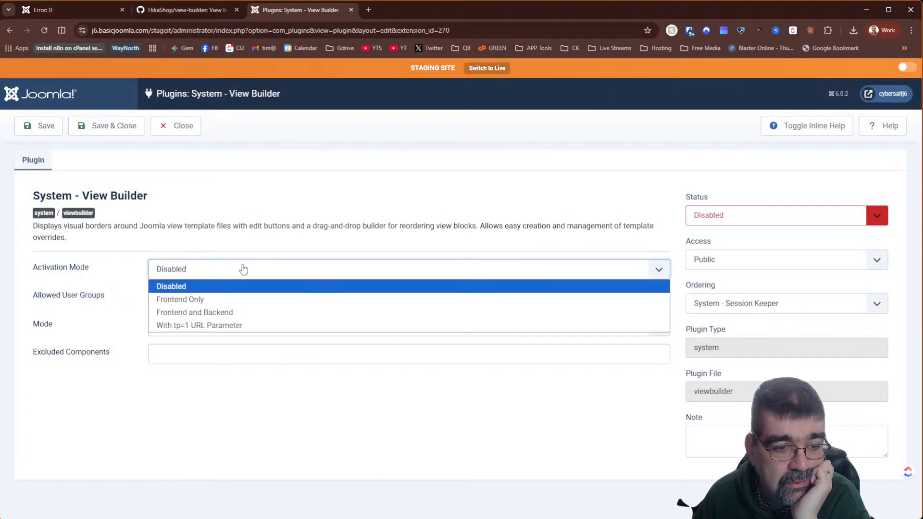
{"action": "left_click", "coordinate": [243, 269]}
- Enable the View Builder plugin with Frontend Only activation and save
{"action": "left_click", "coordinate": [731, 215]}
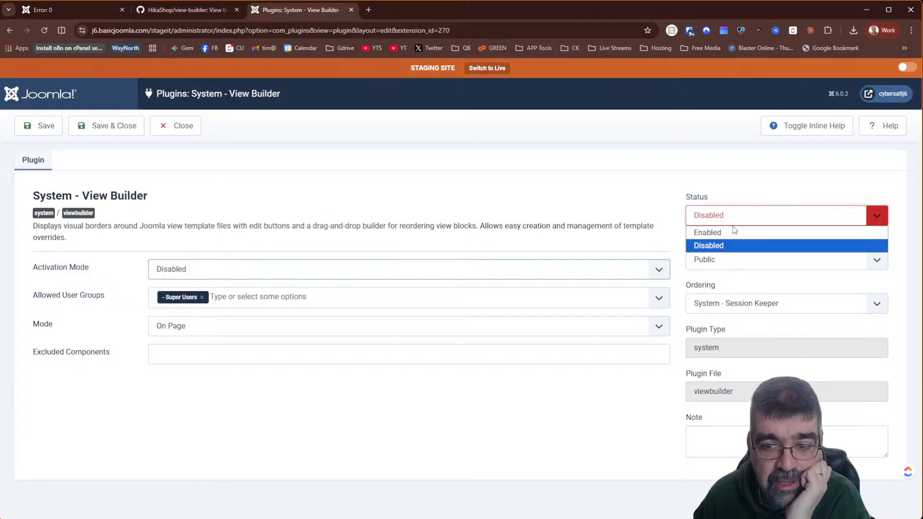
{"action": "left_click", "coordinate": [734, 231]}
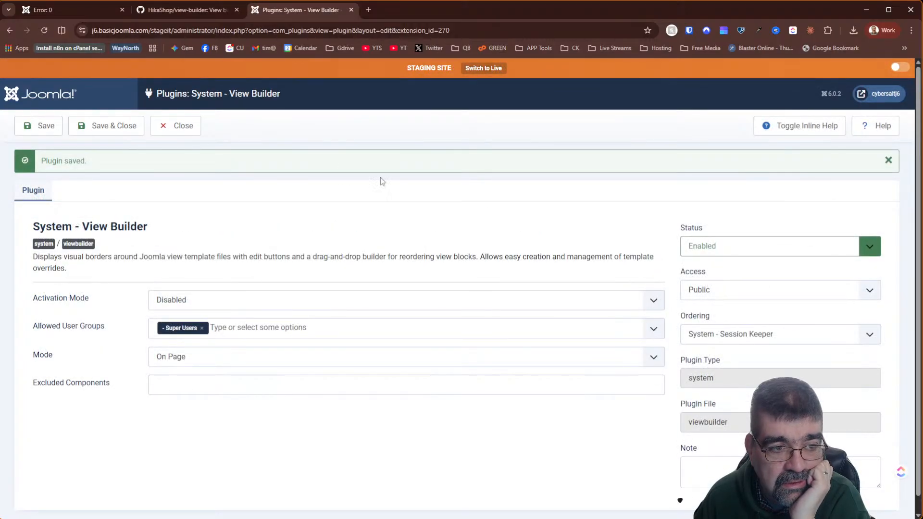
{"action": "left_click", "coordinate": [285, 305]}
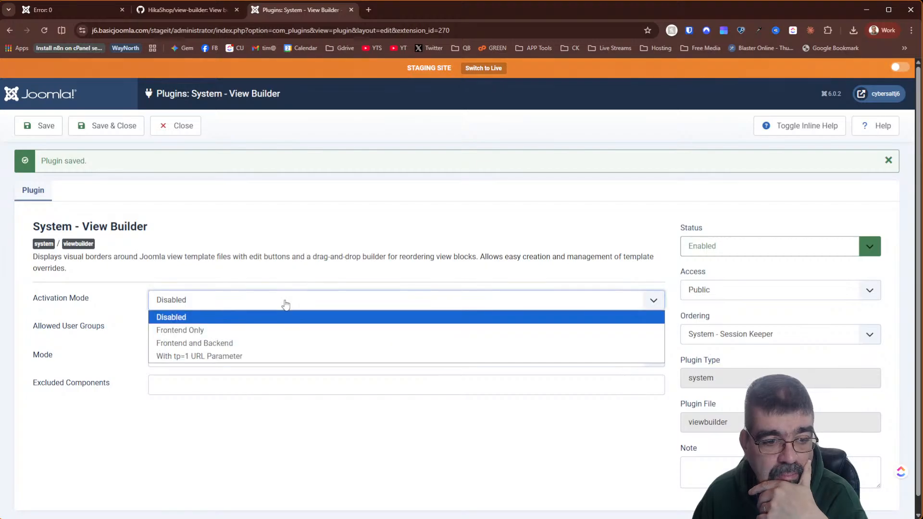
{"action": "left_click", "coordinate": [289, 330]}
{"action": "left_click", "coordinate": [35, 131]}
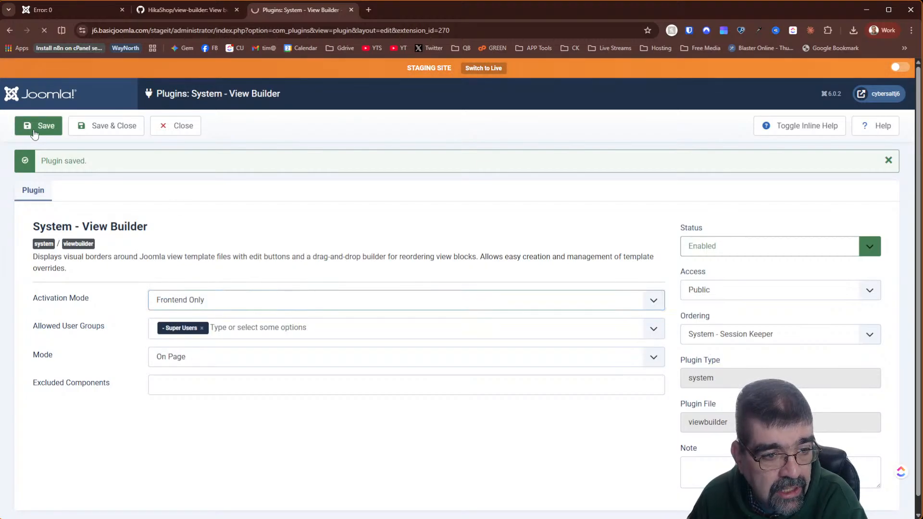
- Switch the activation mode to Frontend and Backend and save again
{"action": "left_click", "coordinate": [268, 303]}
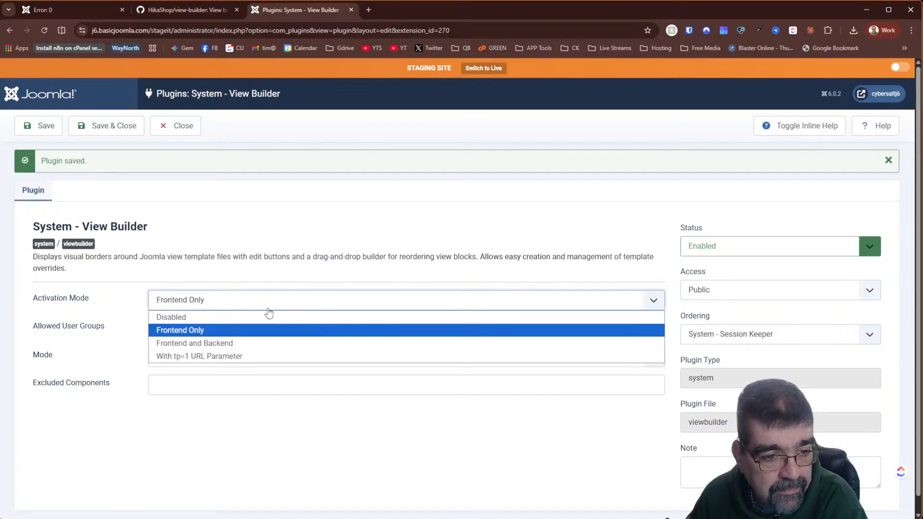
{"action": "left_click", "coordinate": [259, 342]}
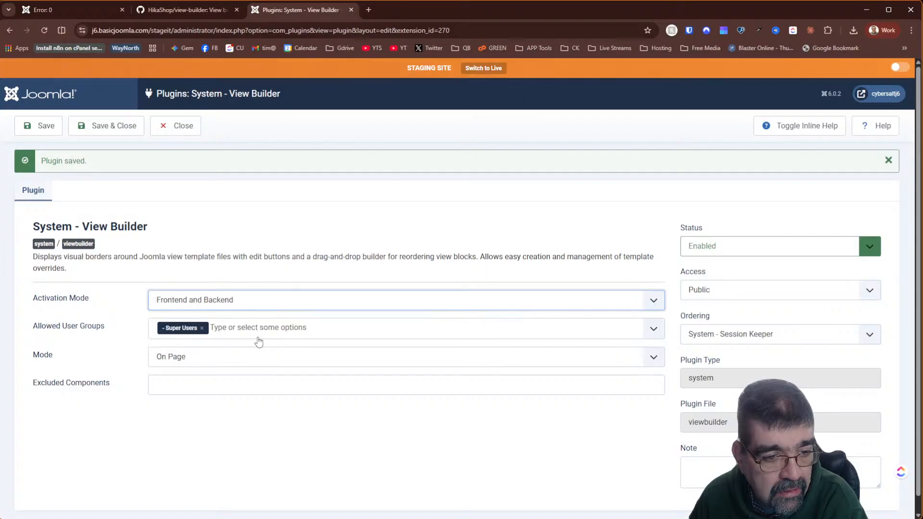
{"action": "left_click", "coordinate": [46, 129]}
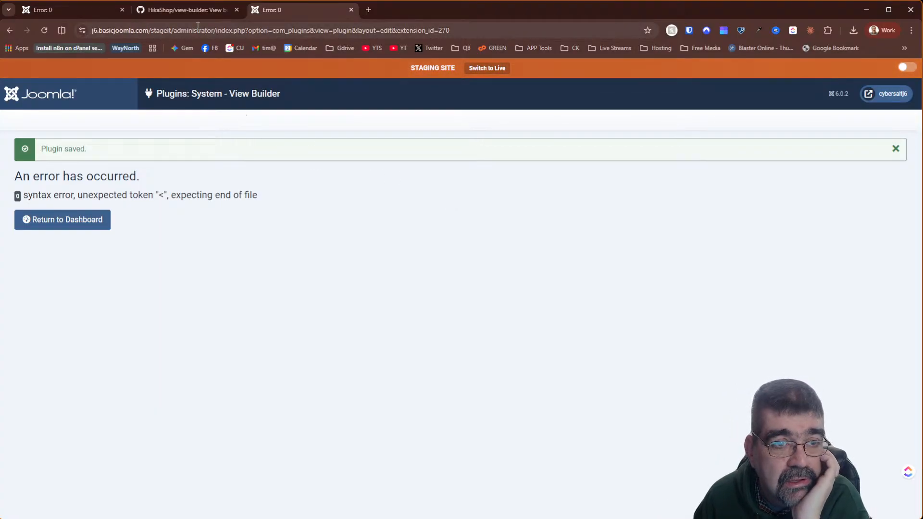
- In the live j6 admin, rebuild staging via StageIt and log into the staging administrator
{"action": "left_click", "coordinate": [183, 14]}
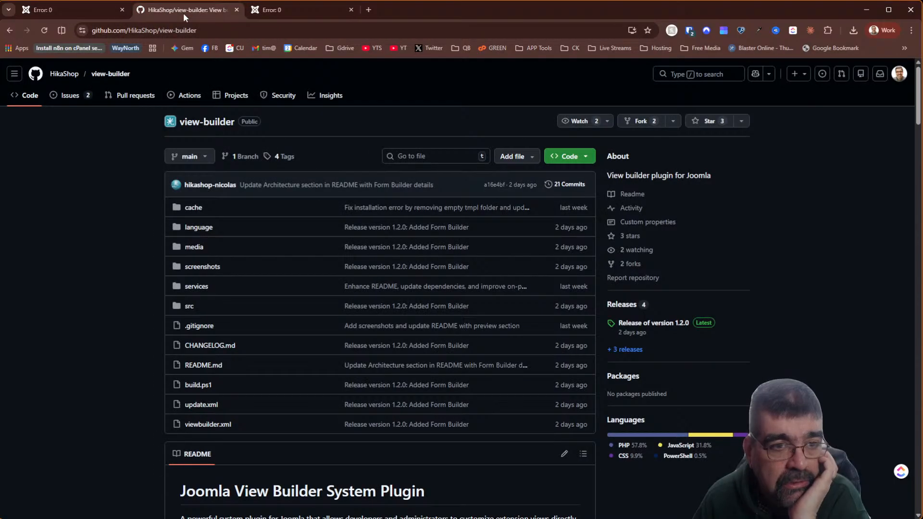
{"action": "left_click", "coordinate": [286, 14]}
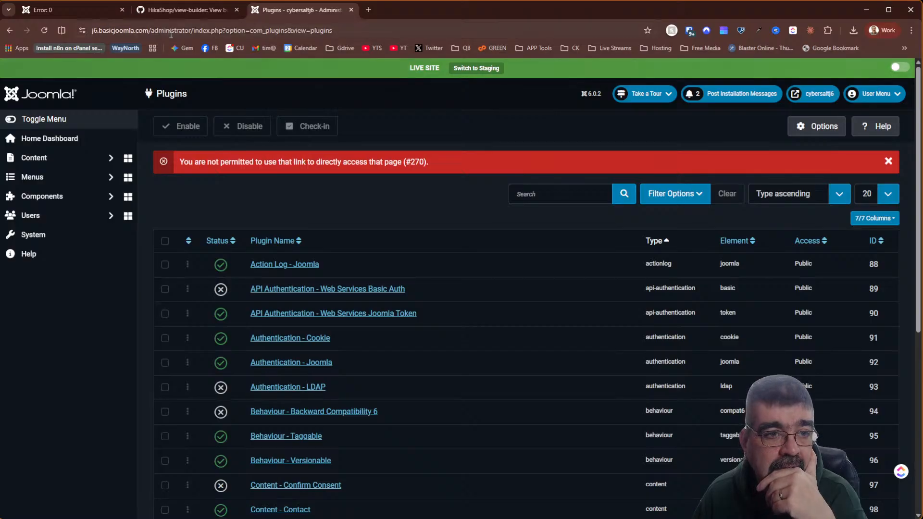
{"action": "left_click", "coordinate": [82, 196]}
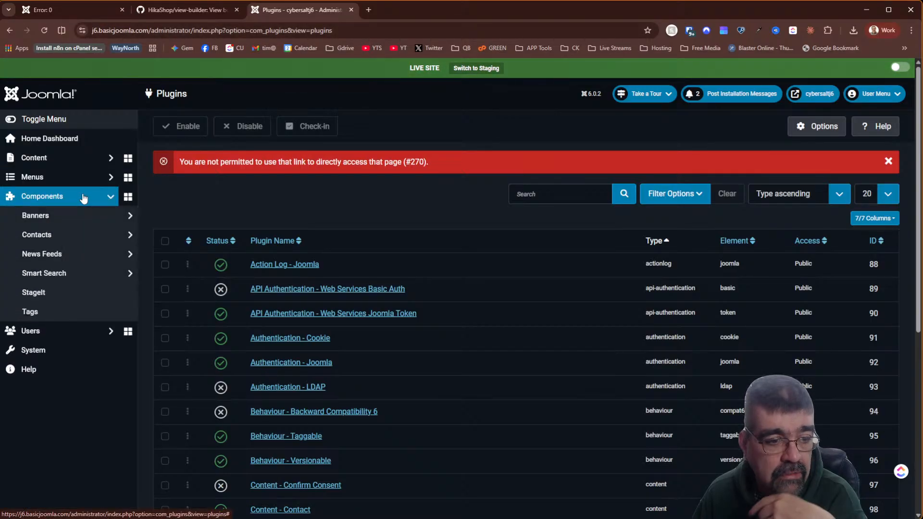
{"action": "left_click", "coordinate": [48, 295]}
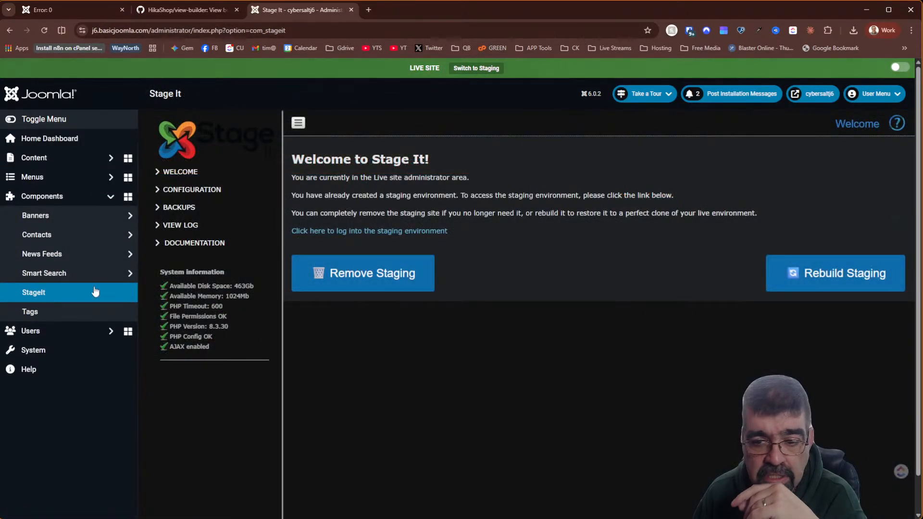
{"action": "left_click", "coordinate": [816, 272]}
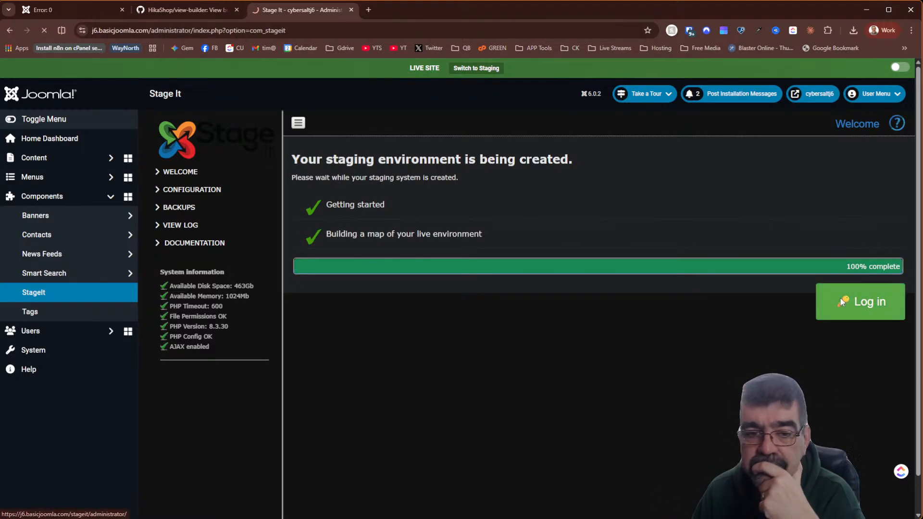
{"action": "left_click", "coordinate": [840, 298]}
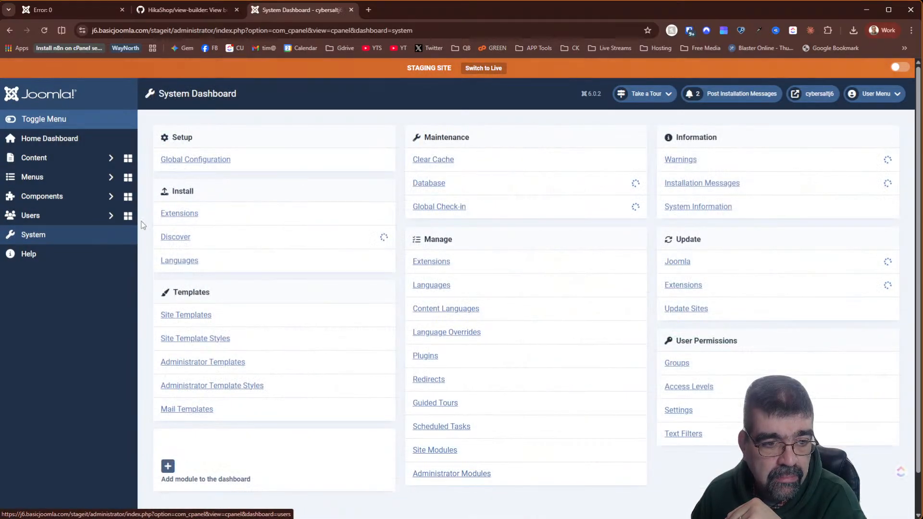
- Install the downloaded View Builder plugin package through Extensions: Install
{"action": "left_click", "coordinate": [179, 215]}
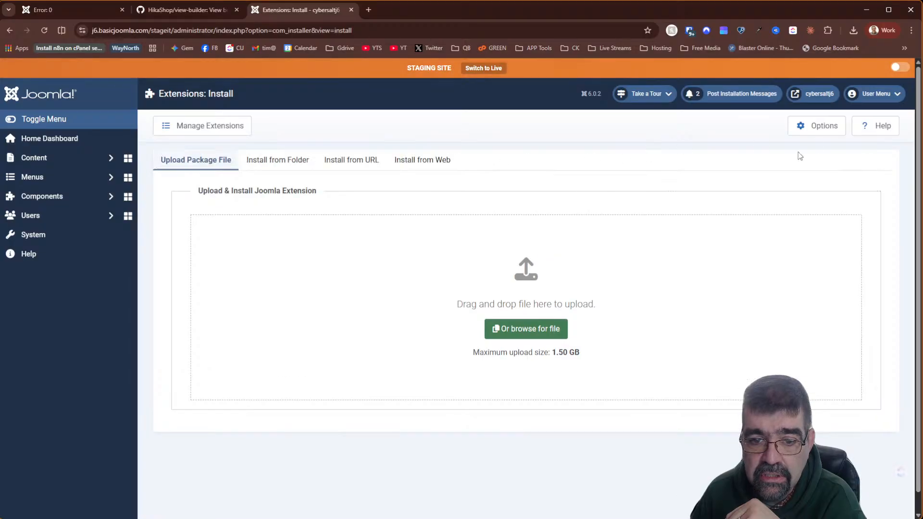
{"action": "left_click", "coordinate": [853, 31]}
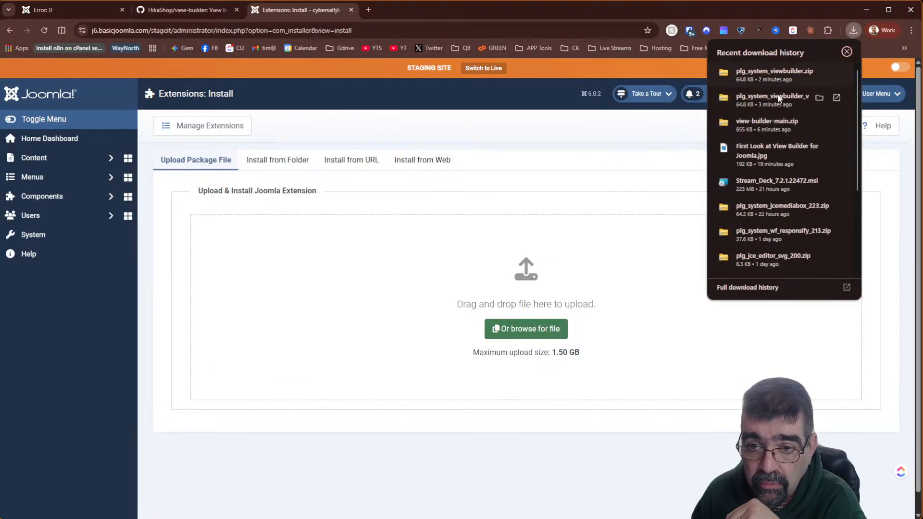
{"action": "left_click_drag", "start_coordinate": [760, 121], "coordinate": [510, 275]}
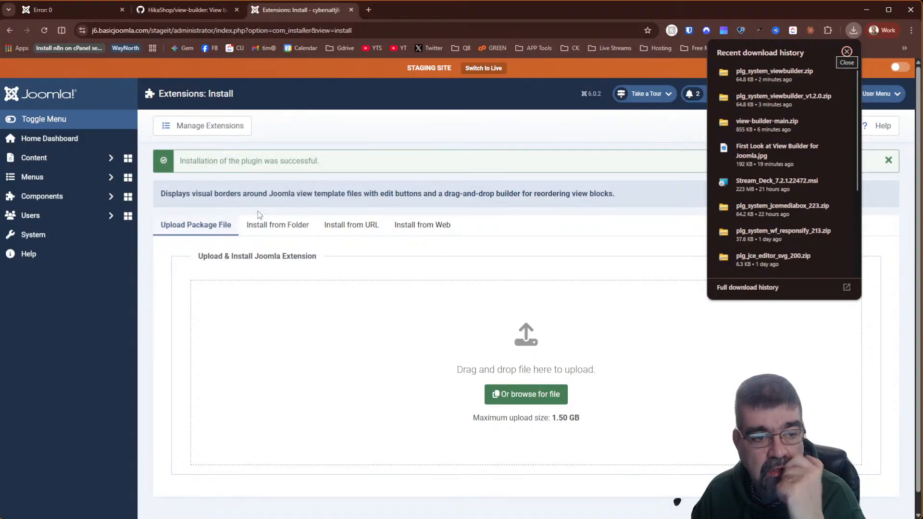
- In the ID-descending Plugins list, enable System - View Builder and set activation to Frontend Only
{"action": "left_click", "coordinate": [47, 235]}
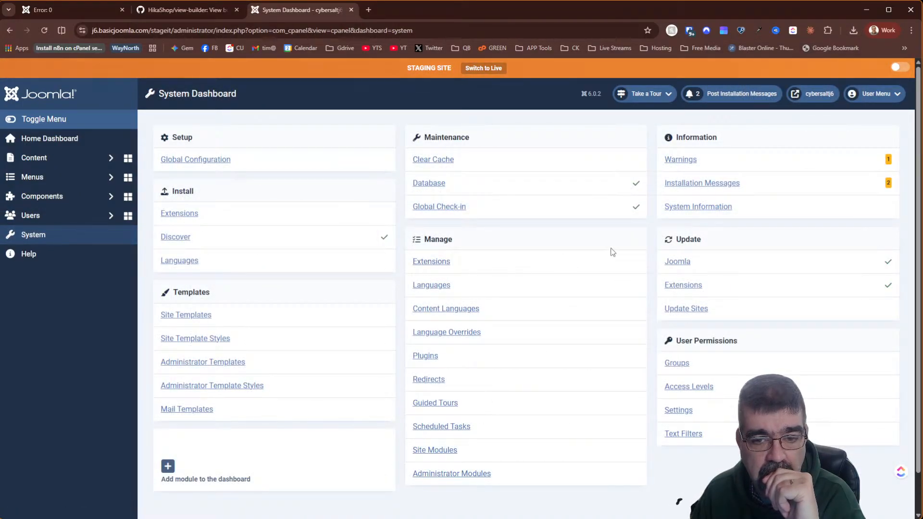
{"action": "left_click", "coordinate": [425, 356]}
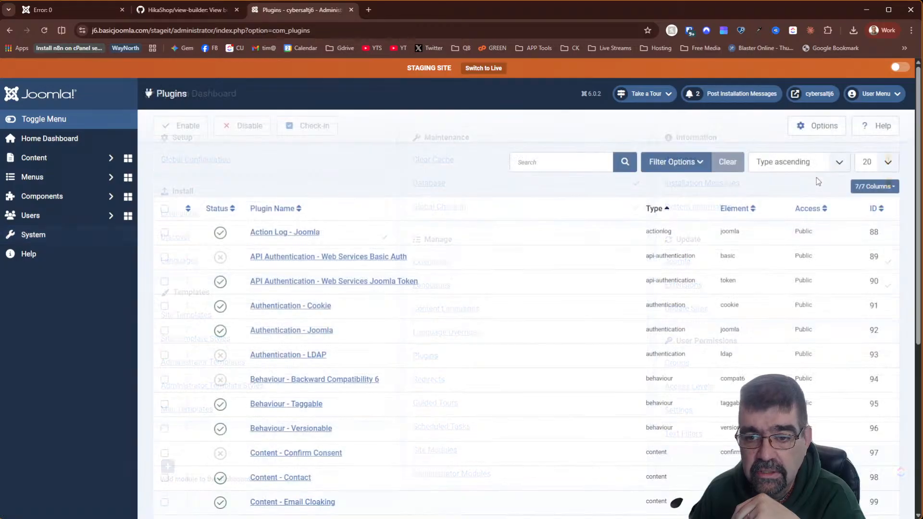
{"action": "left_click", "coordinate": [882, 209]}
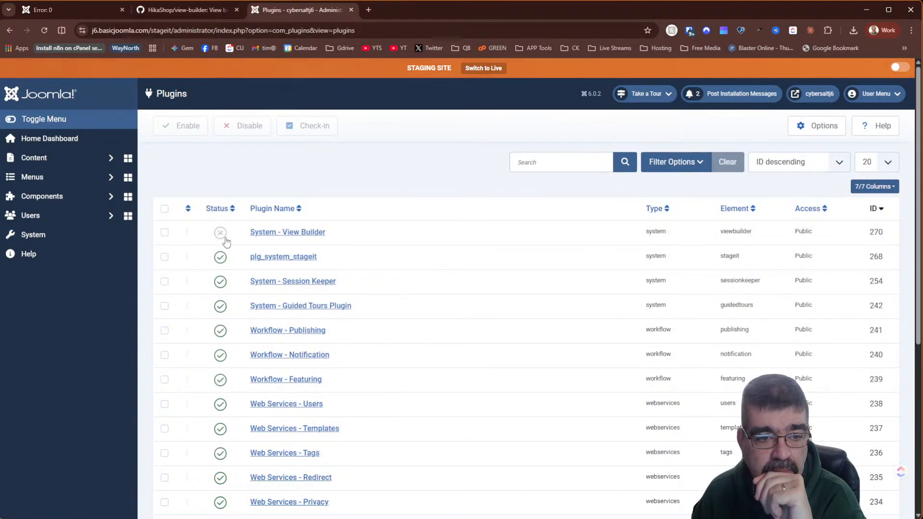
{"action": "left_click", "coordinate": [275, 234]}
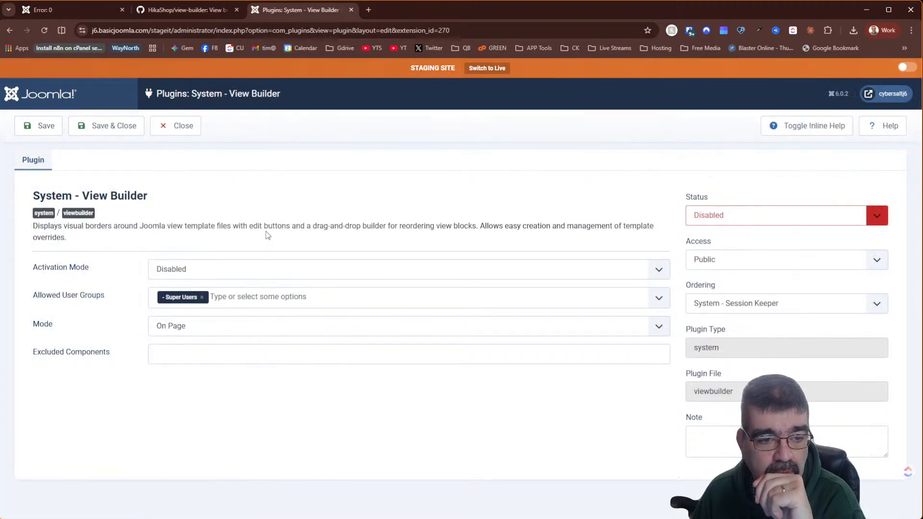
{"action": "left_click", "coordinate": [764, 221]}
{"action": "left_click", "coordinate": [748, 231]}
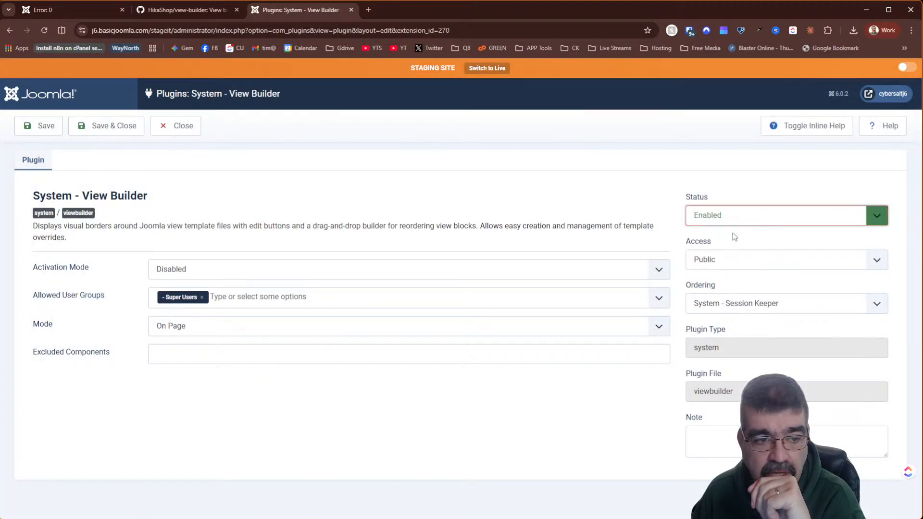
{"action": "left_click", "coordinate": [221, 278]}
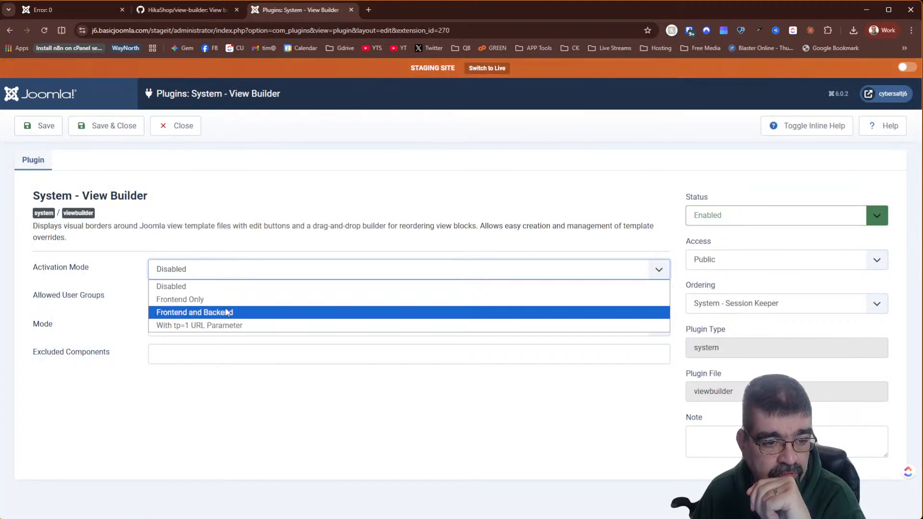
{"action": "left_click", "coordinate": [227, 299]}
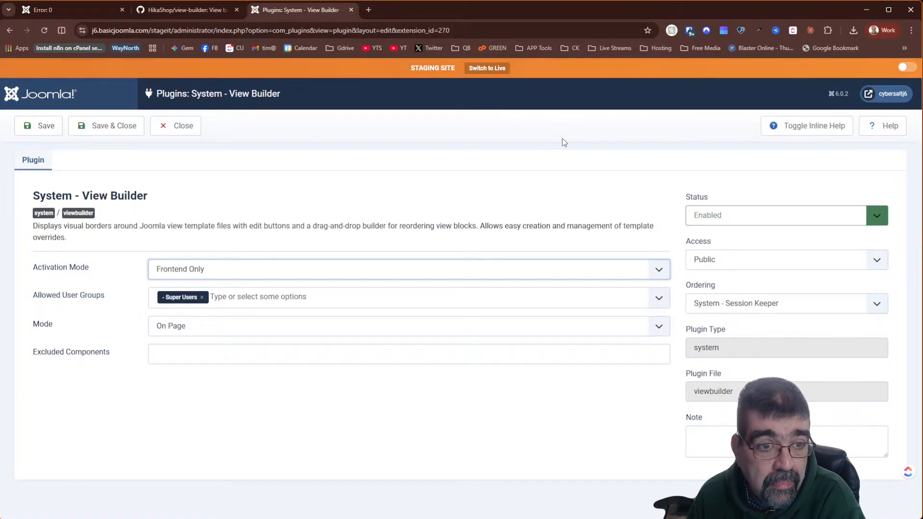
- Save the View Builder settings and open the staging homepage in a new tab
{"action": "left_click", "coordinate": [45, 133]}
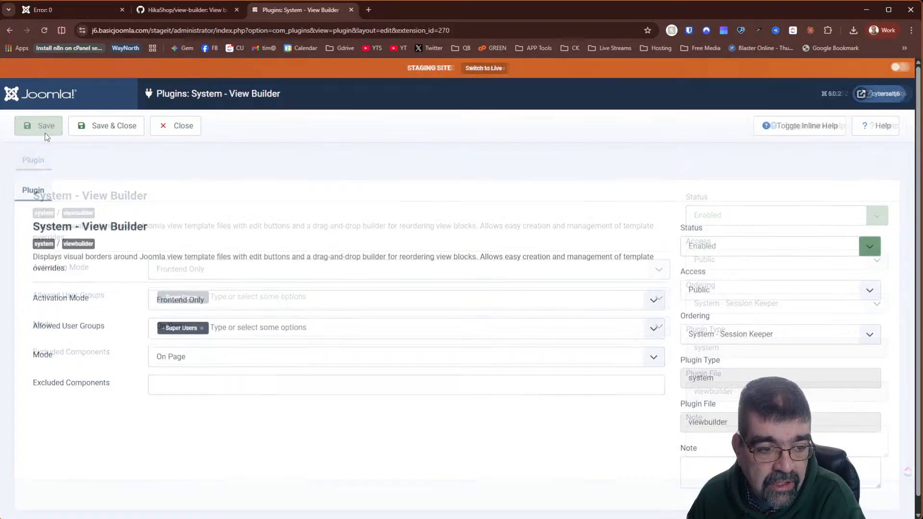
{"action": "left_click", "coordinate": [880, 94]}
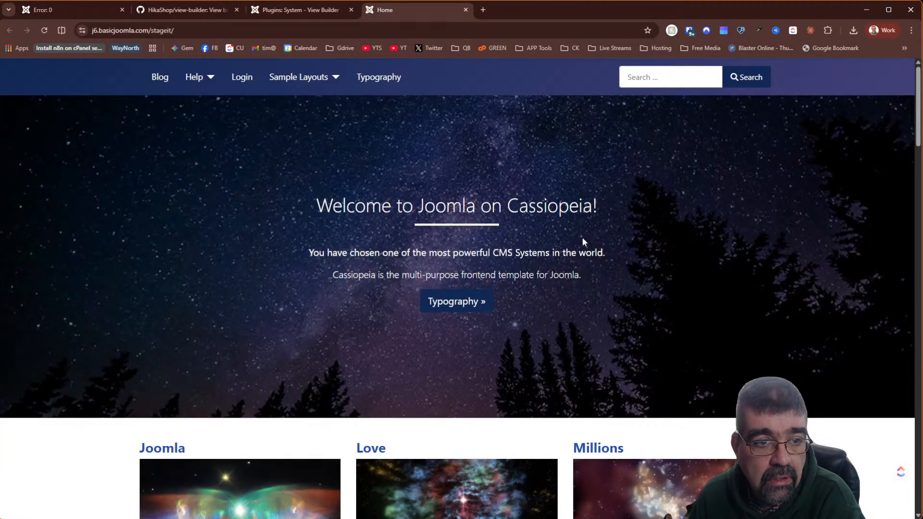
{"action": "scroll", "coordinate": [583, 240], "scroll_direction": "down", "scroll_amount": 10}
{"action": "scroll", "coordinate": [584, 242], "scroll_direction": "up", "scroll_amount": 9}
{"action": "scroll", "coordinate": [582, 237], "scroll_direction": "down", "scroll_amount": 7}
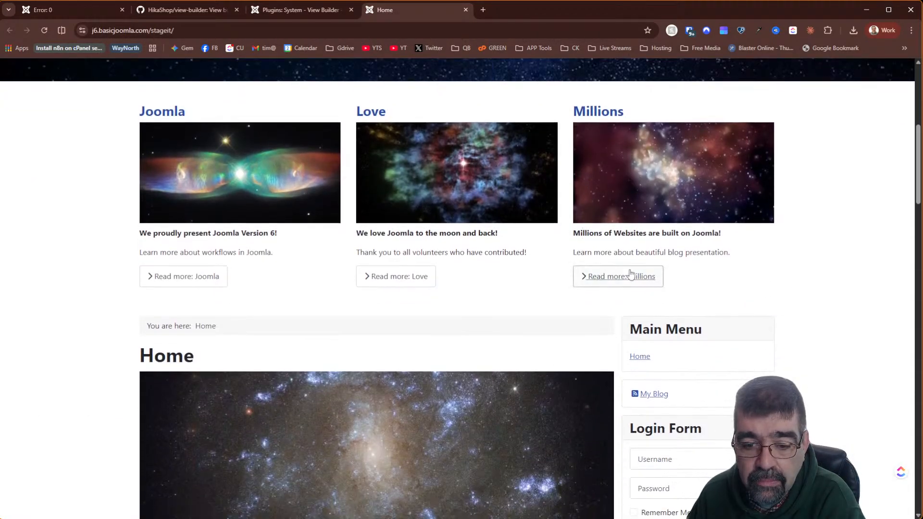
- Log in through the homepage Login Form with saved credentials and scroll to the Your Template article
{"action": "left_click", "coordinate": [644, 228]}
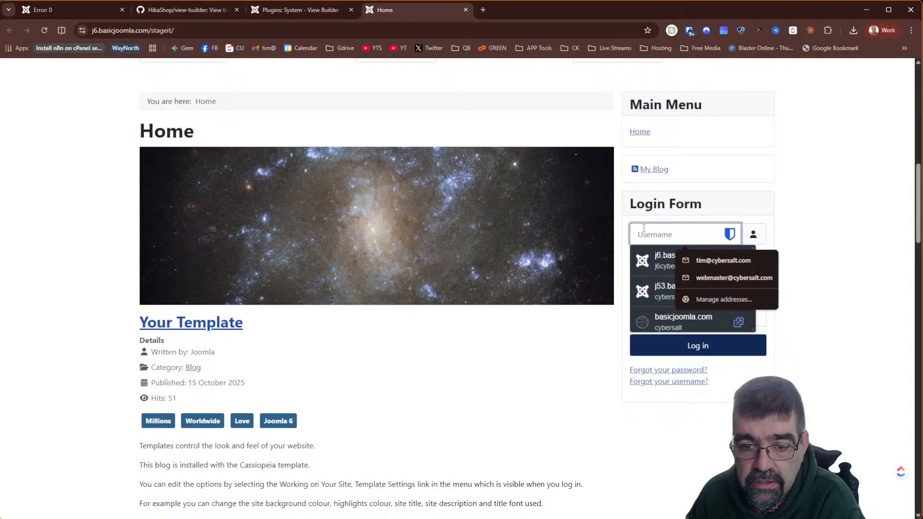
{"action": "left_click", "coordinate": [647, 259]}
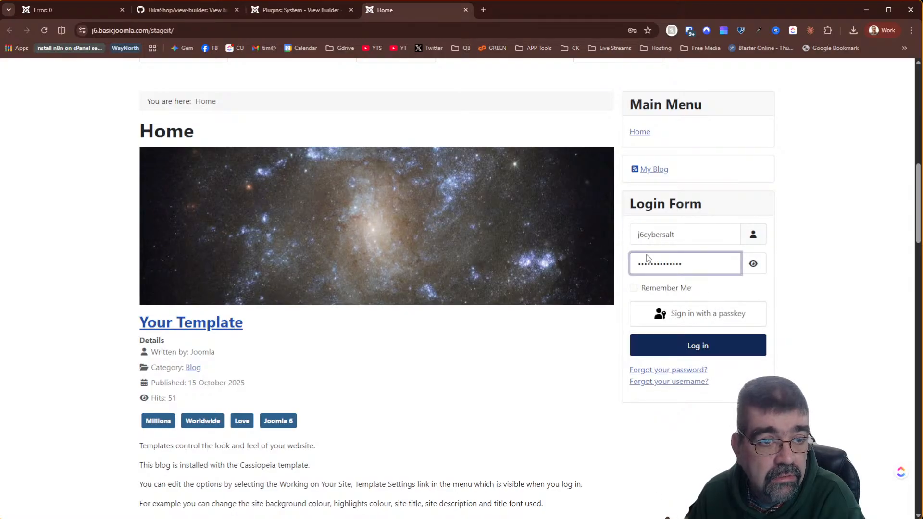
{"action": "left_click", "coordinate": [693, 346]}
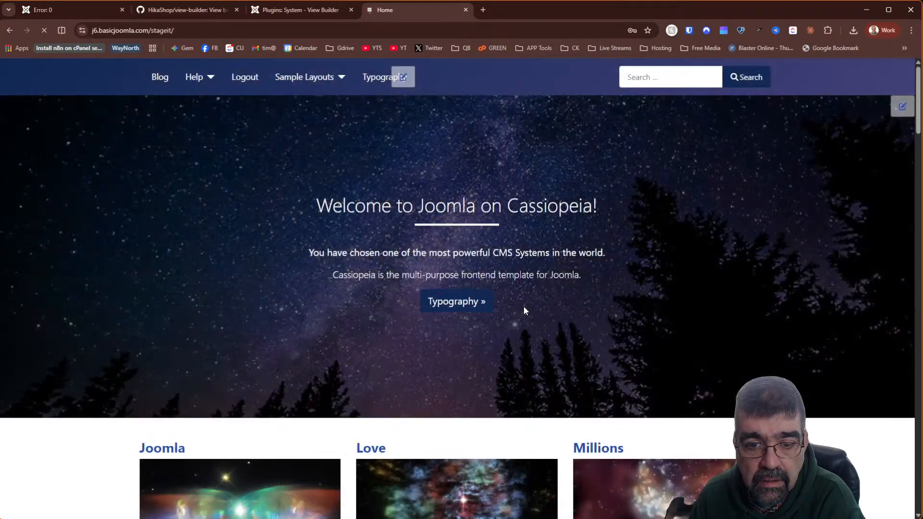
{"action": "scroll", "coordinate": [525, 308], "scroll_direction": "down", "scroll_amount": 10}
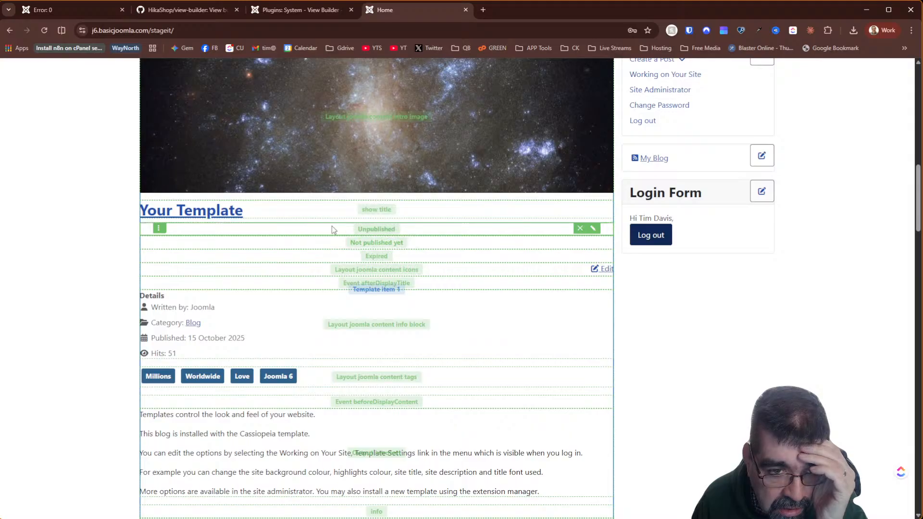
{"action": "scroll", "coordinate": [395, 267], "scroll_direction": "down", "scroll_amount": 2}
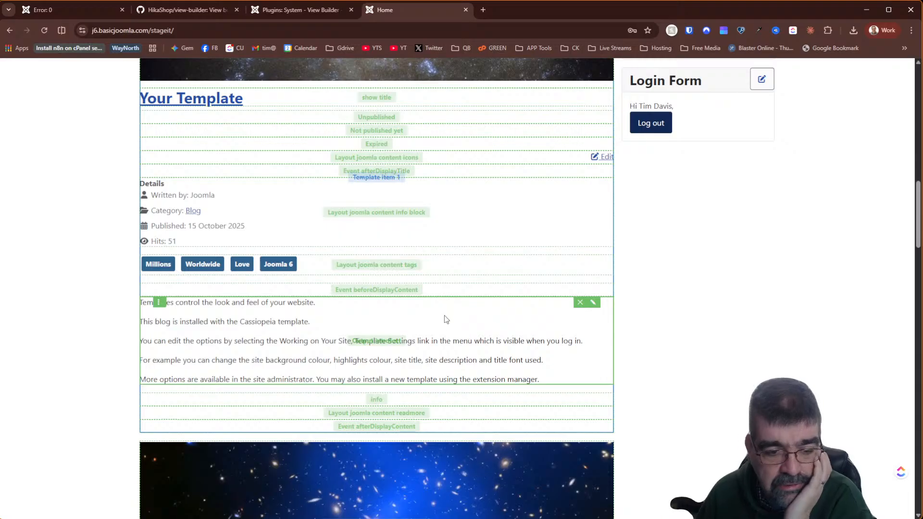
{"action": "scroll", "coordinate": [445, 310], "scroll_direction": "up", "scroll_amount": 2}
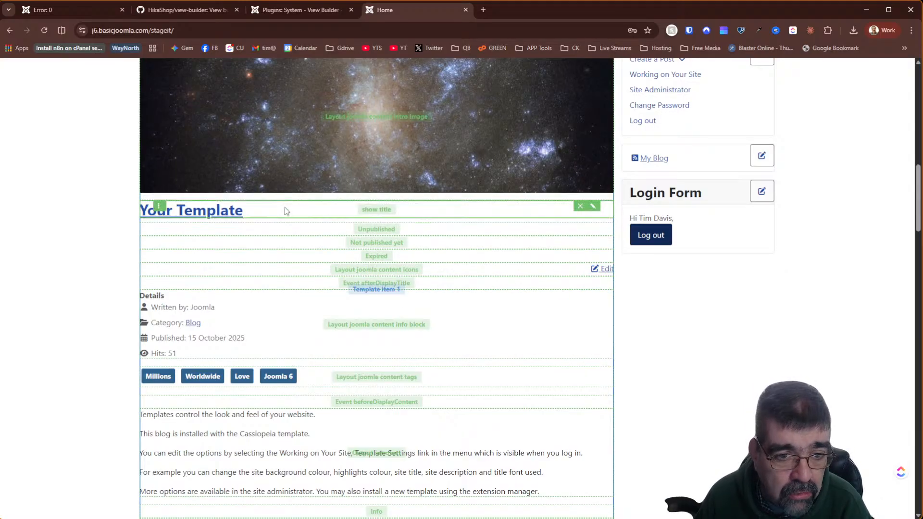
- Change the show_title block's heading from h2 to h1 in featured/default_item.php, save, and close the editor
{"action": "left_click", "coordinate": [595, 207]}
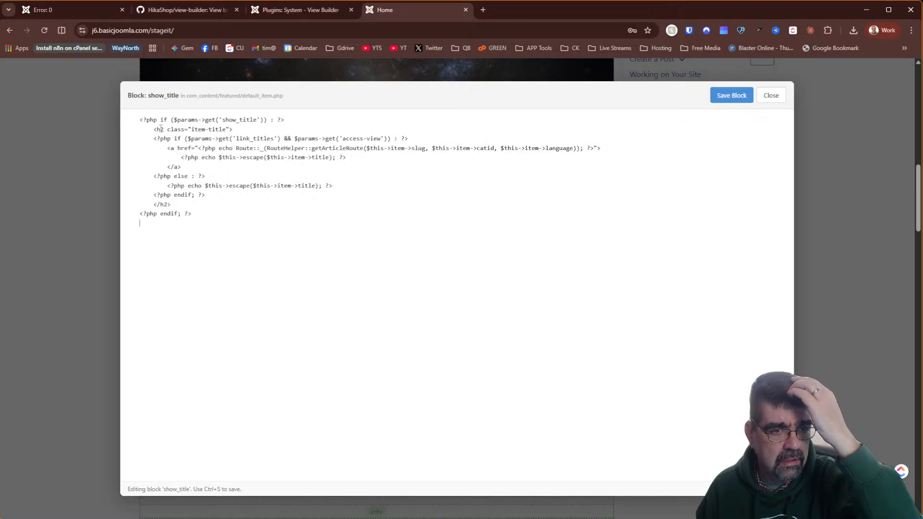
{"action": "left_click_drag", "start_coordinate": [161, 129], "coordinate": [164, 129]}
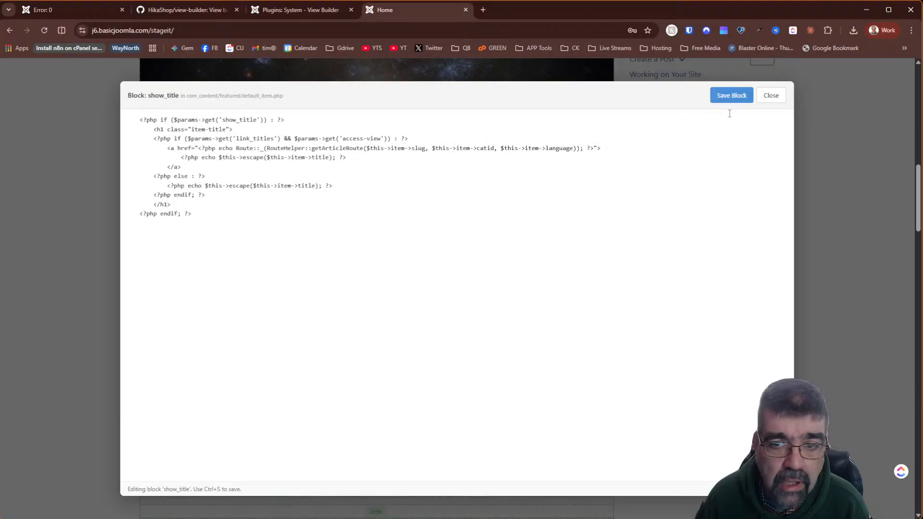
{"action": "left_click", "coordinate": [743, 104]}
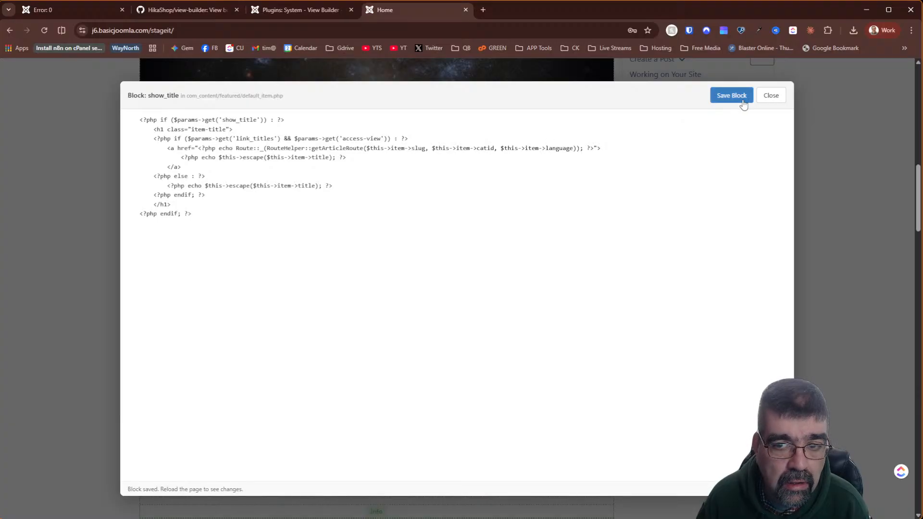
{"action": "left_click", "coordinate": [734, 97]}
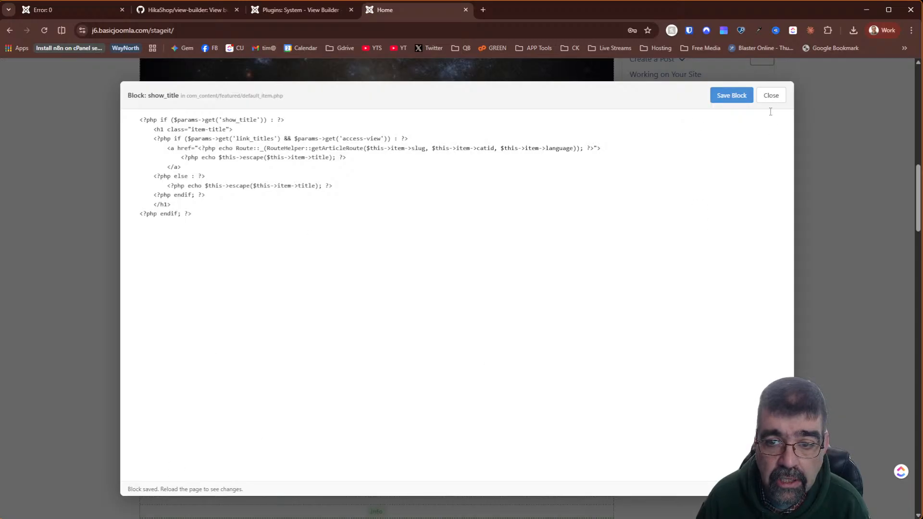
{"action": "left_click", "coordinate": [771, 95]}
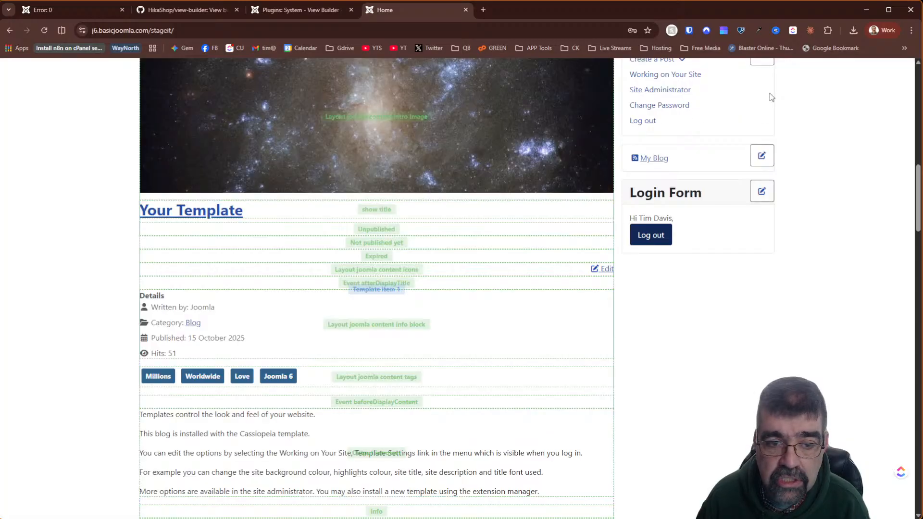
{"action": "right_click", "coordinate": [190, 215]}
- Pick the Your Template title with the DevTools inspector to confirm it is an h1 item-title heading
{"action": "left_click", "coordinate": [219, 369]}
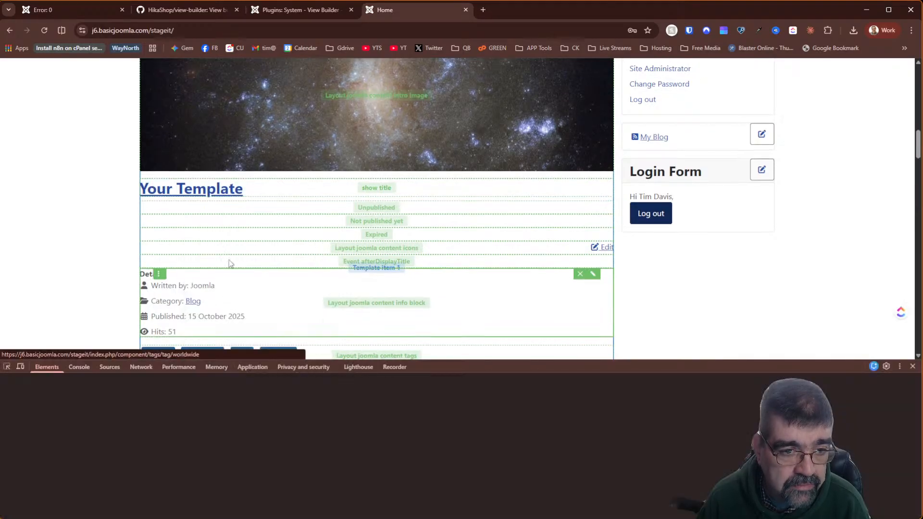
{"action": "left_click", "coordinate": [7, 367]}
{"action": "left_click", "coordinate": [173, 195]}
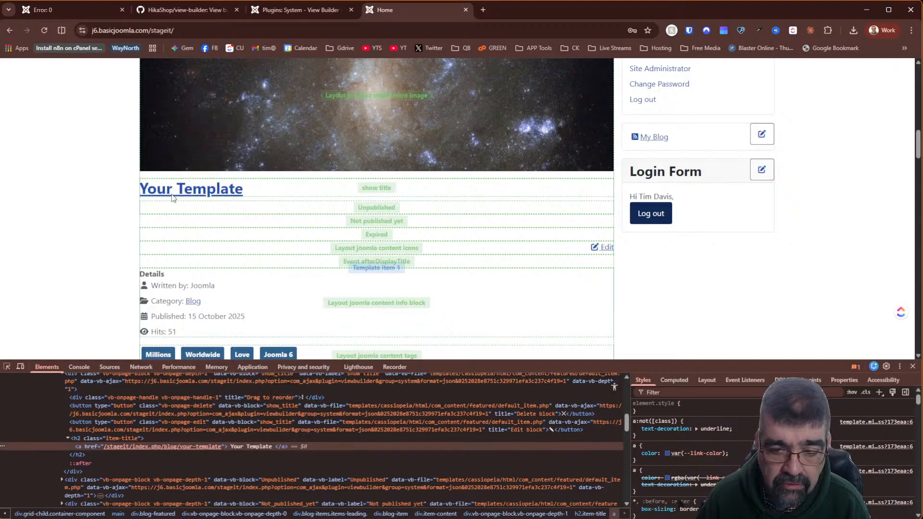
{"action": "left_click", "coordinate": [87, 439]}
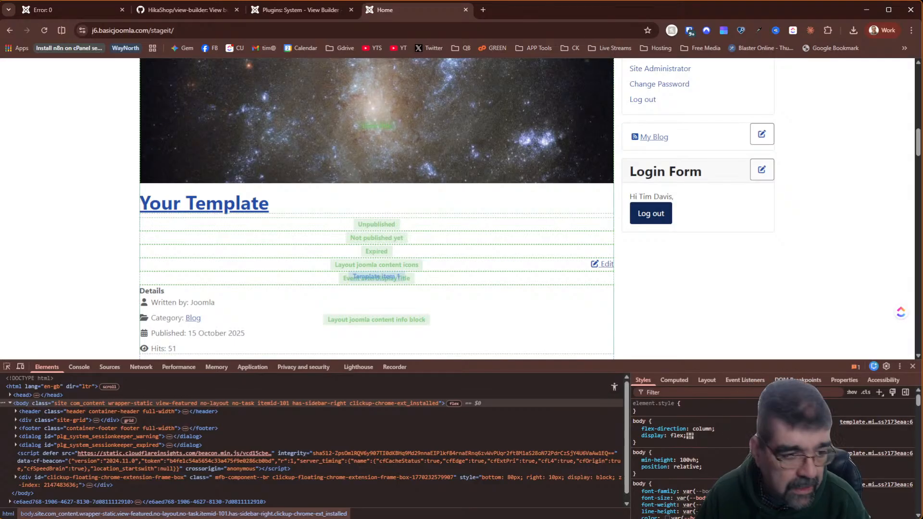
{"action": "left_click", "coordinate": [6, 366]}
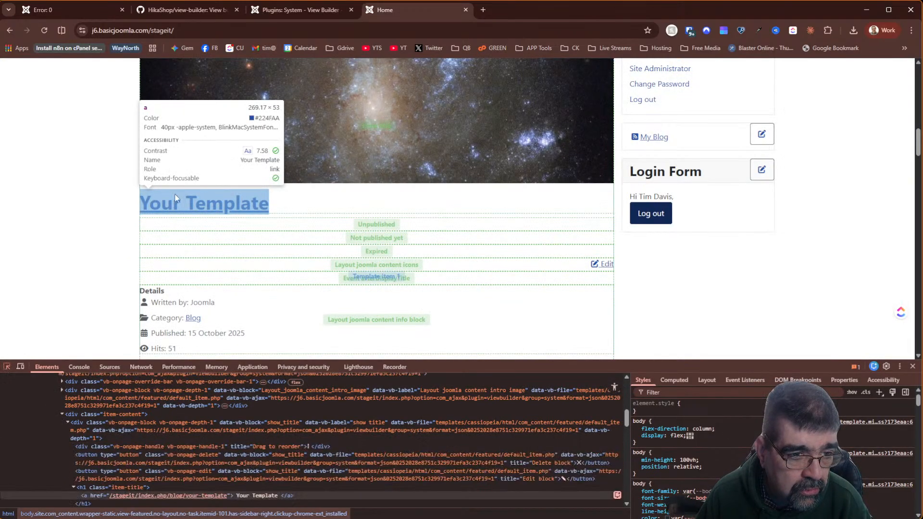
{"action": "left_click", "coordinate": [175, 198]}
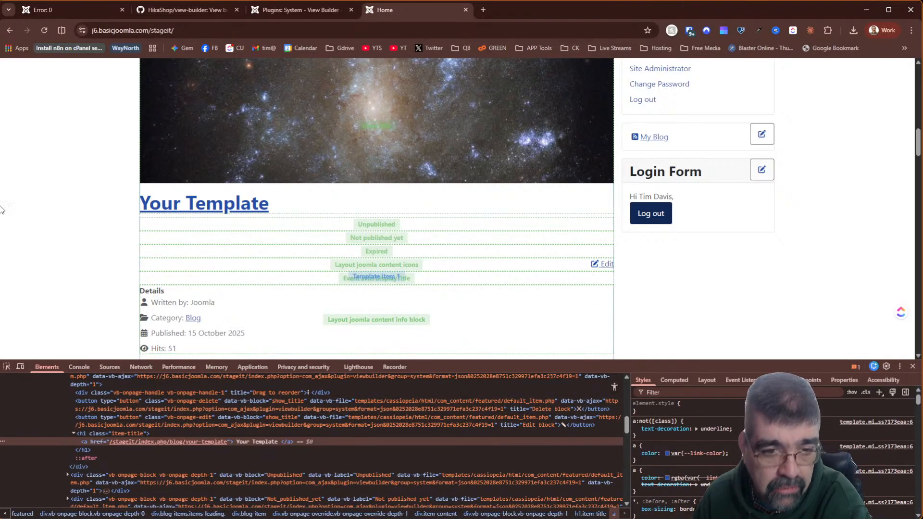
{"action": "scroll", "coordinate": [71, 184], "scroll_direction": "down", "scroll_amount": 2}
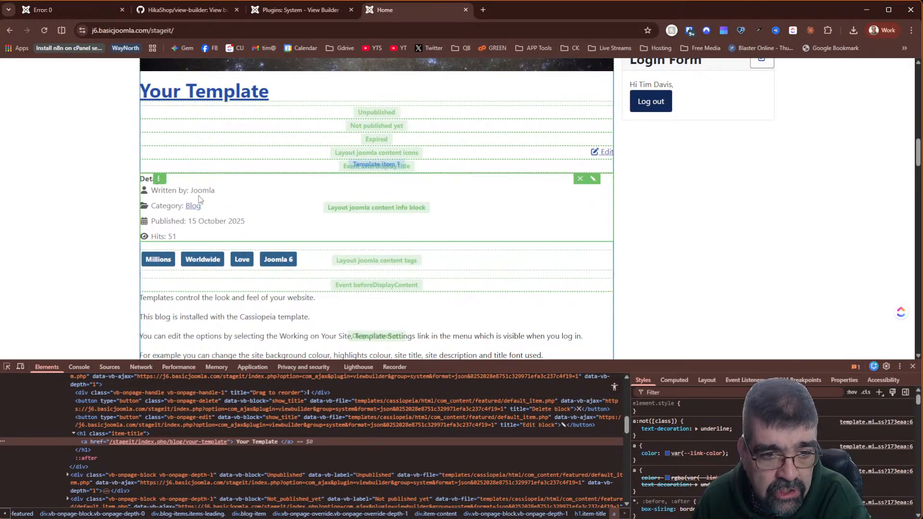
- Open the info block's code and select all of it, closing the editor unchanged twice
{"action": "left_click", "coordinate": [593, 179]}
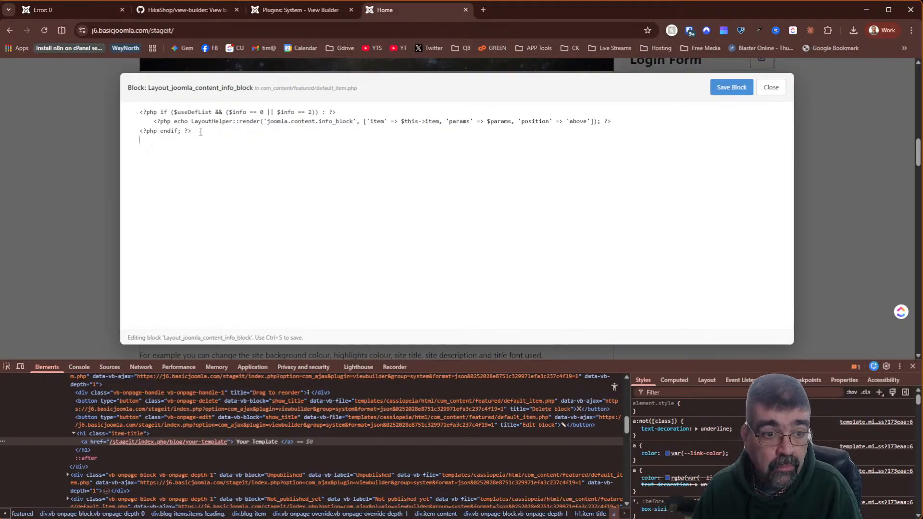
{"action": "key", "text": "ctrl+a"}
{"action": "left_click", "coordinate": [119, 114]}
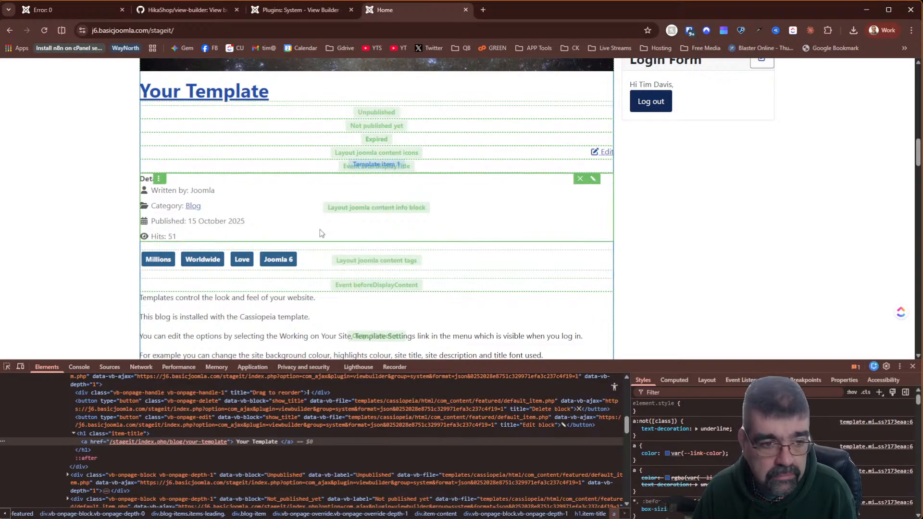
{"action": "left_click", "coordinate": [592, 180]}
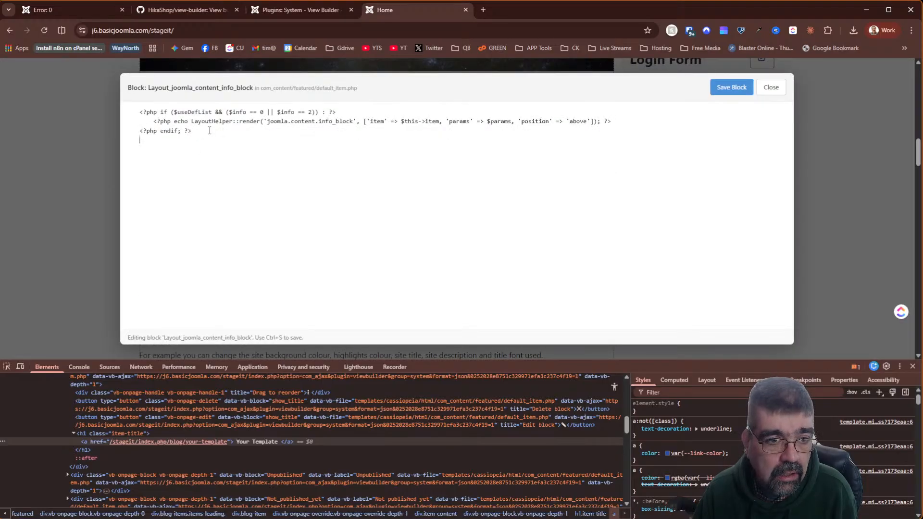
{"action": "key", "text": "ctrl+a"}
{"action": "left_click", "coordinate": [111, 110]}
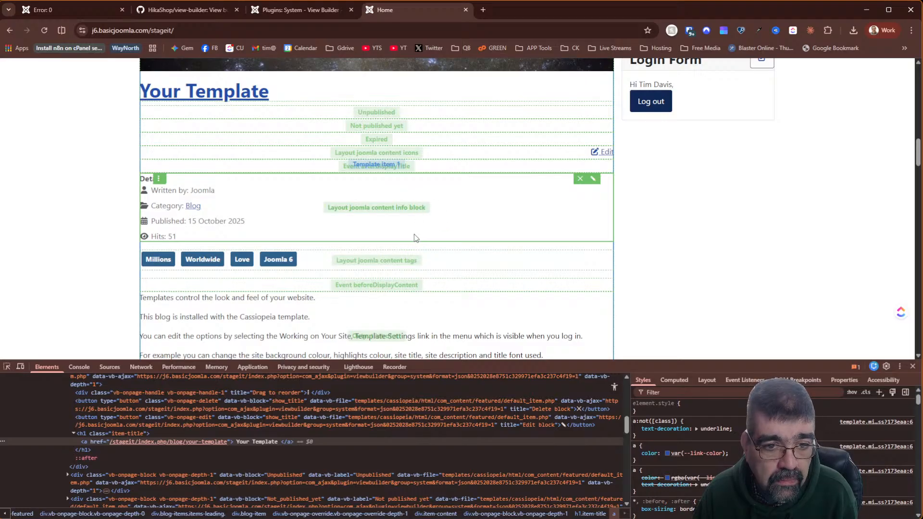
- Copy the Layout_joomla_content_info block's three code lines, cut them out, and save the empty block
{"action": "left_click", "coordinate": [593, 180]}
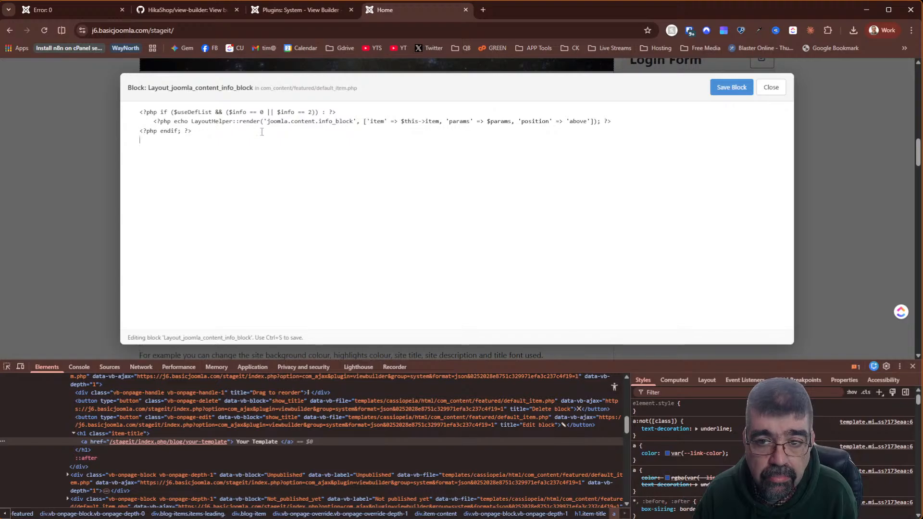
{"action": "left_click_drag", "start_coordinate": [208, 132], "coordinate": [125, 107]}
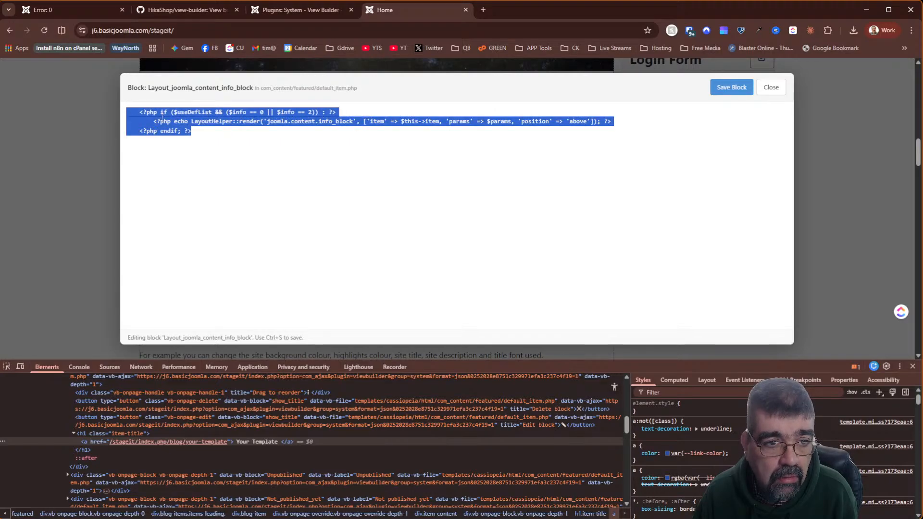
{"action": "right_click", "coordinate": [162, 119]}
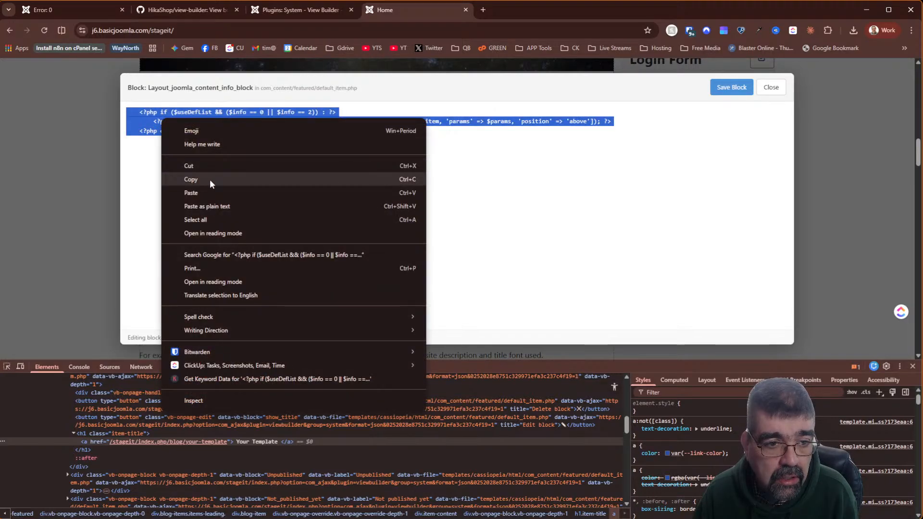
{"action": "left_click", "coordinate": [210, 180]}
{"action": "right_click", "coordinate": [170, 120]}
{"action": "left_click", "coordinate": [206, 166]}
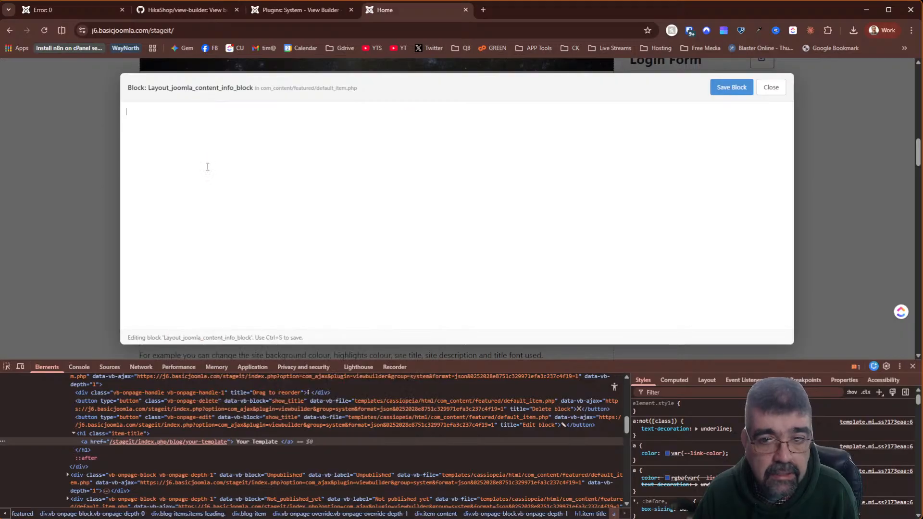
{"action": "left_click", "coordinate": [713, 92]}
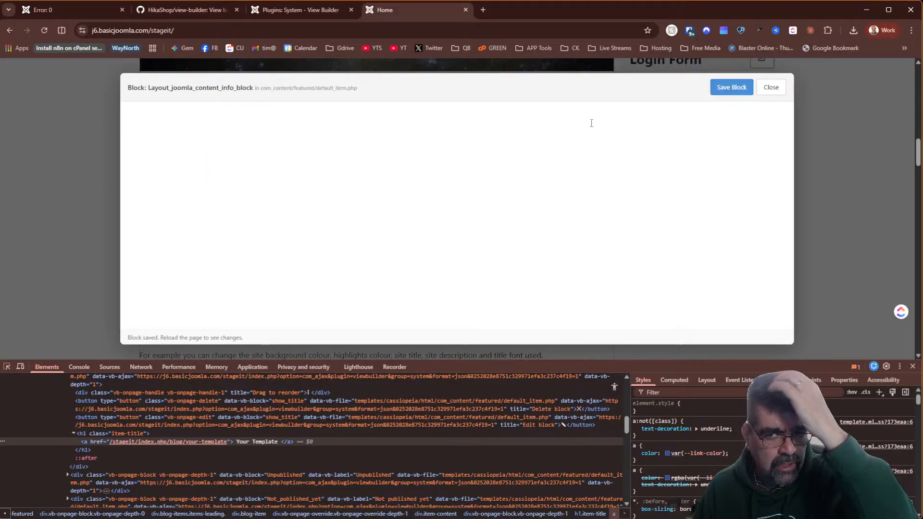
{"action": "left_click", "coordinate": [780, 88]}
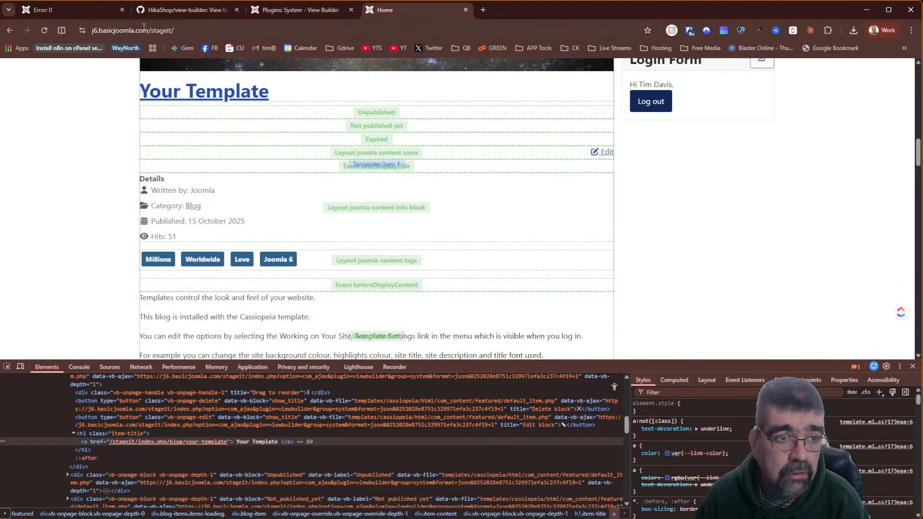
- After reloading, paste the three copied lines back into the info block and save it
{"action": "left_click", "coordinate": [45, 30]}
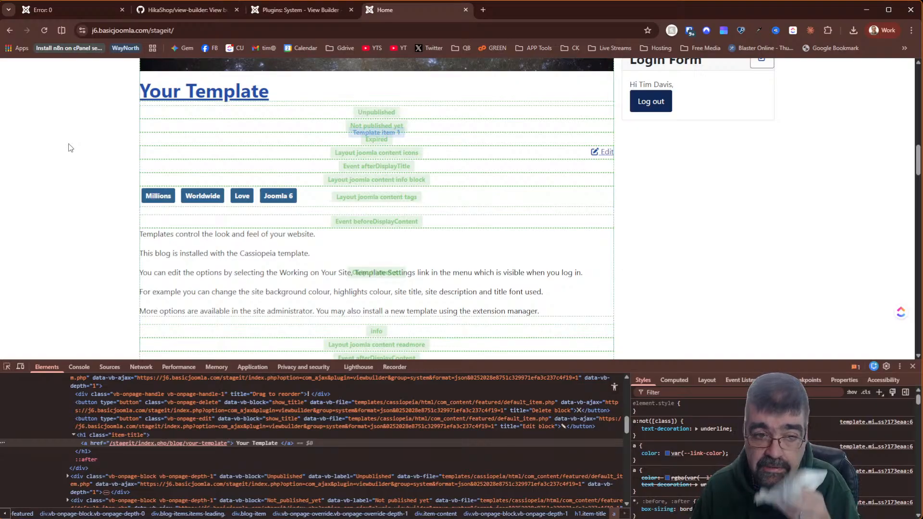
{"action": "mouse_move", "coordinate": [374, 183]}
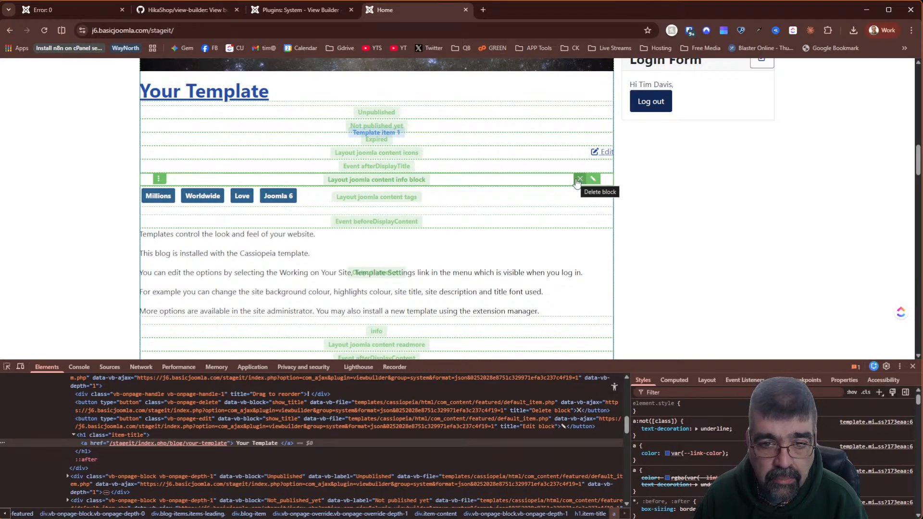
{"action": "left_click", "coordinate": [594, 181]}
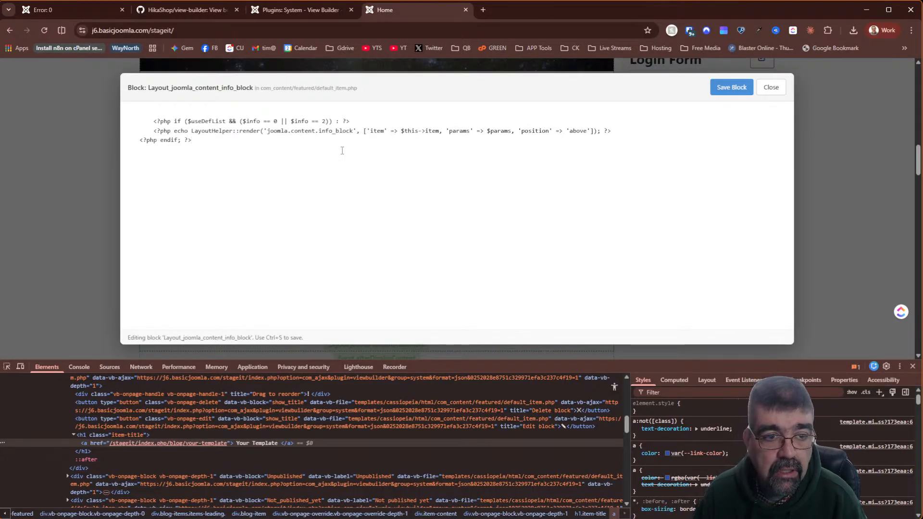
{"action": "left_click", "coordinate": [731, 92]}
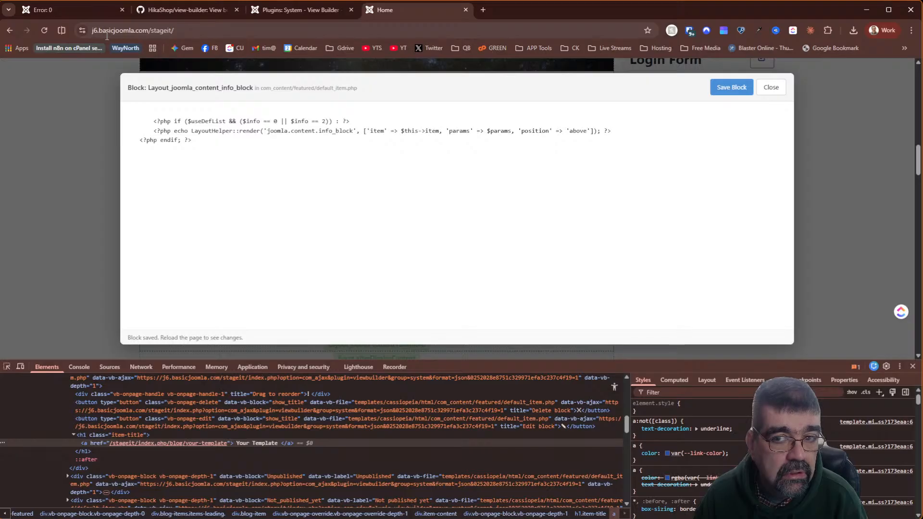
{"action": "left_click", "coordinate": [771, 87]}
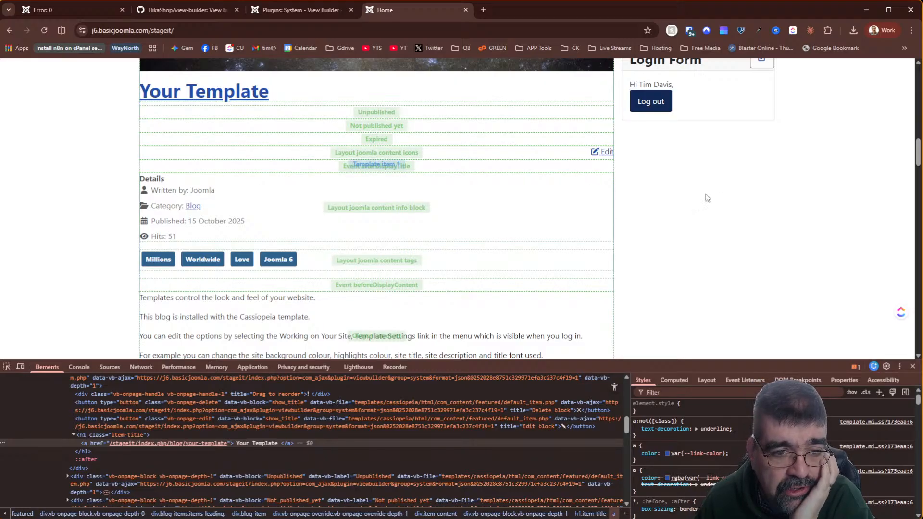
- Drag the tags block by its reorder handle above Details, then scroll to review the article
{"action": "scroll", "coordinate": [707, 197], "scroll_direction": "down", "scroll_amount": 3}
{"action": "scroll", "coordinate": [707, 197], "scroll_direction": "up", "scroll_amount": 3}
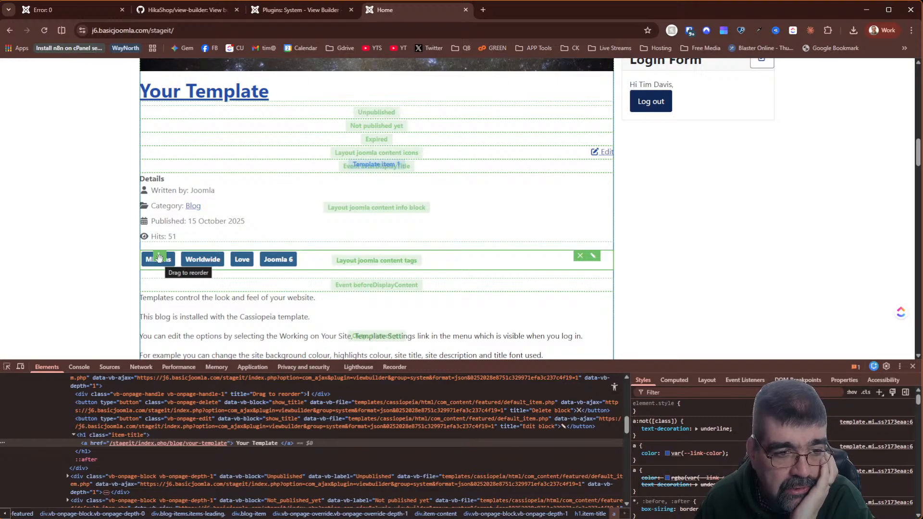
{"action": "left_click_drag", "start_coordinate": [159, 258], "coordinate": [164, 231]}
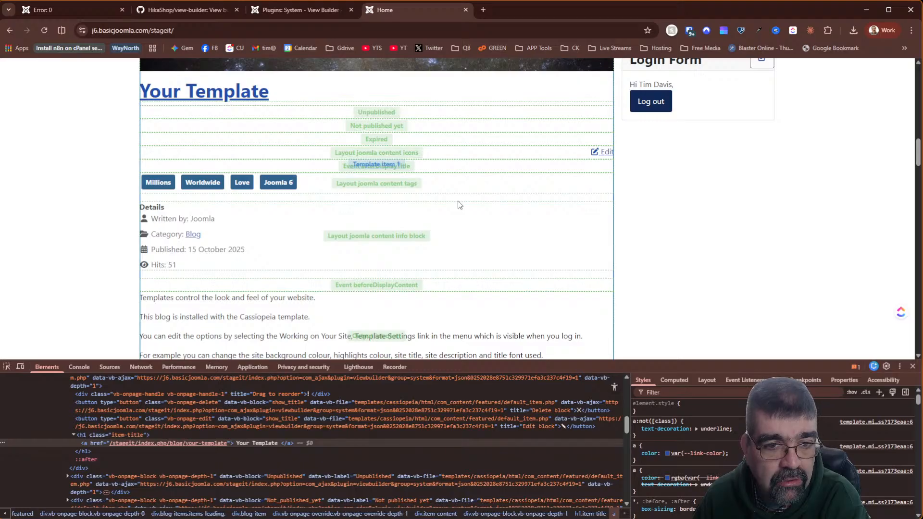
{"action": "scroll", "coordinate": [459, 205], "scroll_direction": "down", "scroll_amount": 13}
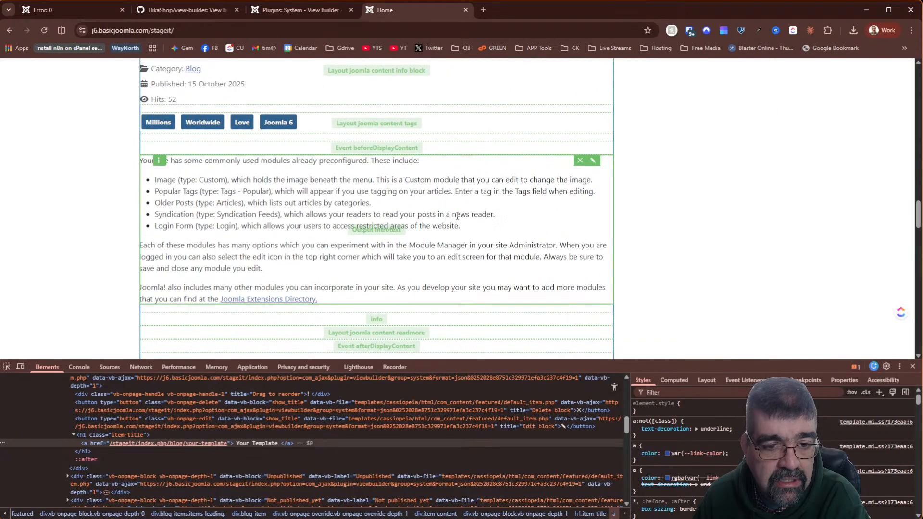
{"action": "scroll", "coordinate": [456, 214], "scroll_direction": "up", "scroll_amount": 10}
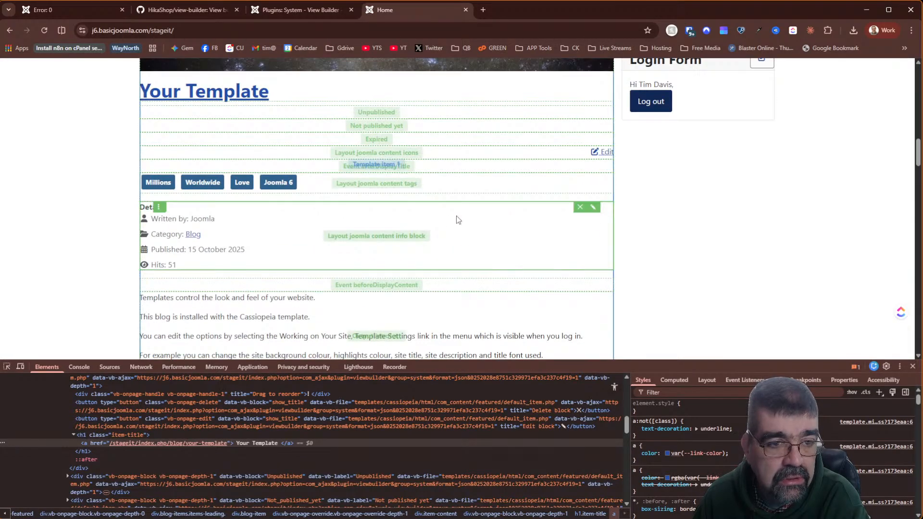
{"action": "scroll", "coordinate": [456, 215], "scroll_direction": "down", "scroll_amount": 9}
{"action": "scroll", "coordinate": [455, 222], "scroll_direction": "down", "scroll_amount": 4}
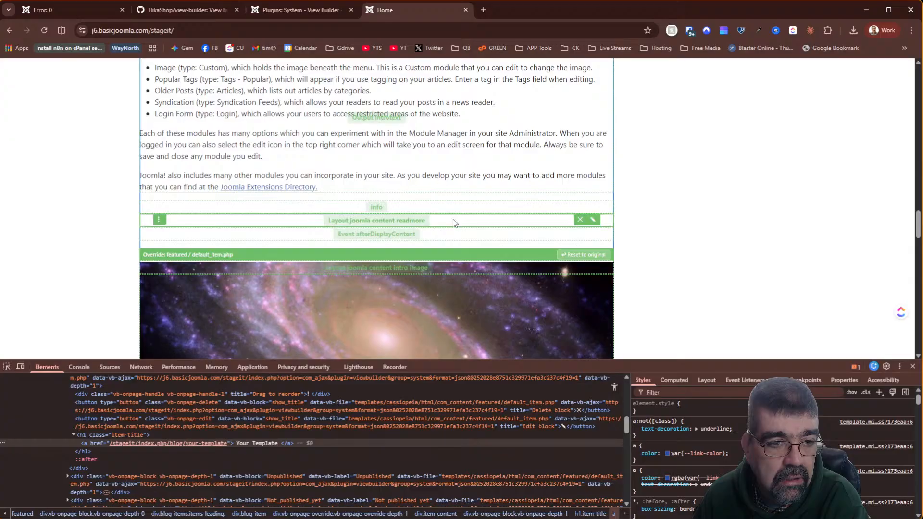
{"action": "scroll", "coordinate": [455, 222], "scroll_direction": "up", "scroll_amount": 7}
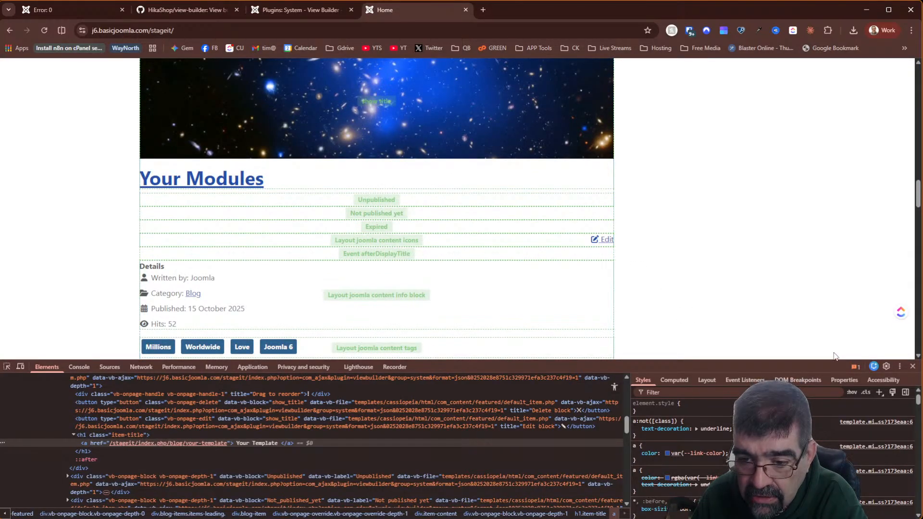
{"action": "left_click_drag", "start_coordinate": [837, 359], "coordinate": [838, 421]}
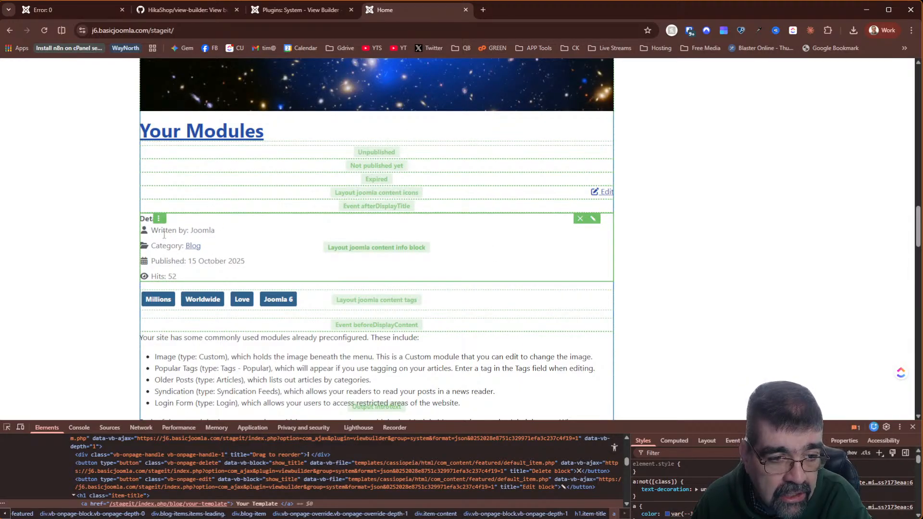
{"action": "scroll", "coordinate": [389, 308], "scroll_direction": "down", "scroll_amount": 10}
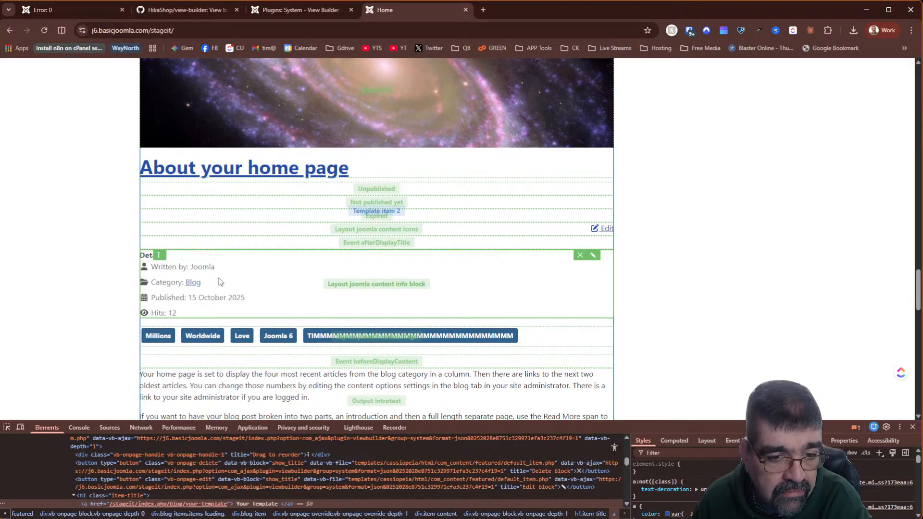
{"action": "scroll", "coordinate": [220, 282], "scroll_direction": "down", "scroll_amount": 10}
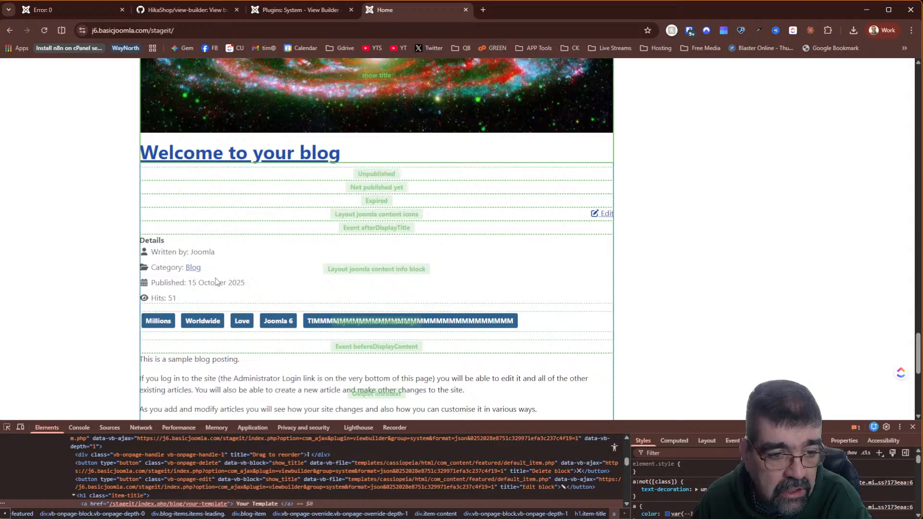
{"action": "scroll", "coordinate": [360, 305], "scroll_direction": "up", "scroll_amount": 12}
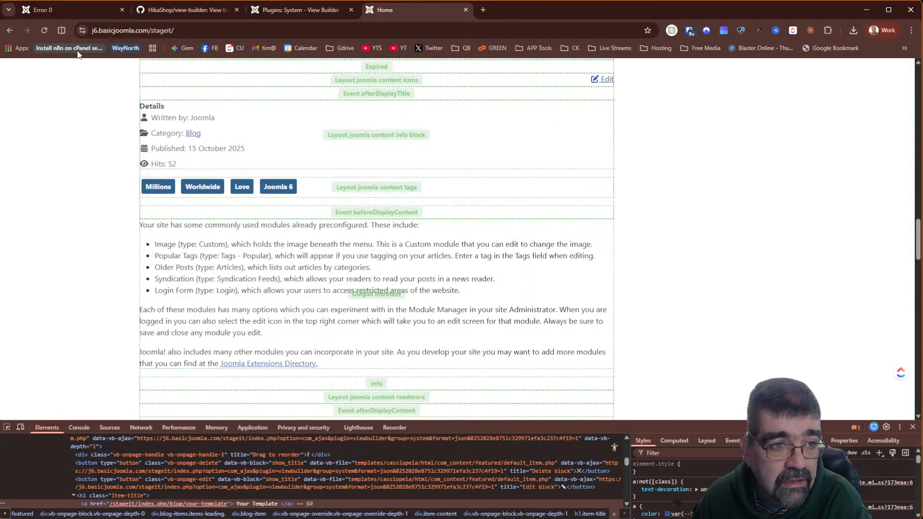
{"action": "left_click", "coordinate": [43, 31]}
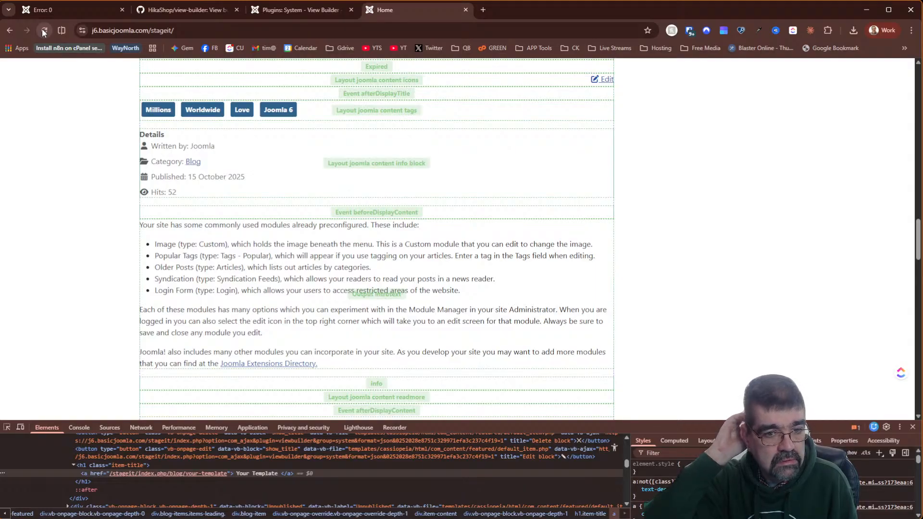
{"action": "scroll", "coordinate": [505, 190], "scroll_direction": "down", "scroll_amount": 9}
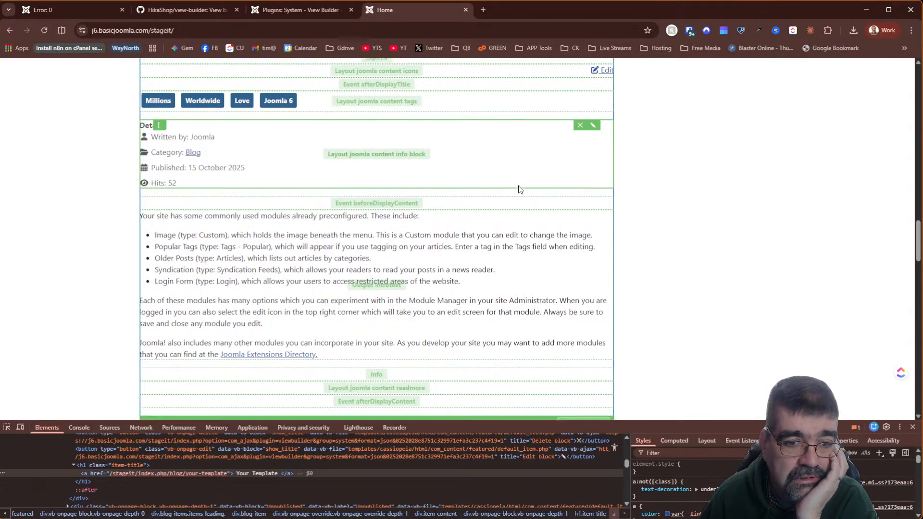
{"action": "scroll", "coordinate": [494, 191], "scroll_direction": "down", "scroll_amount": 15}
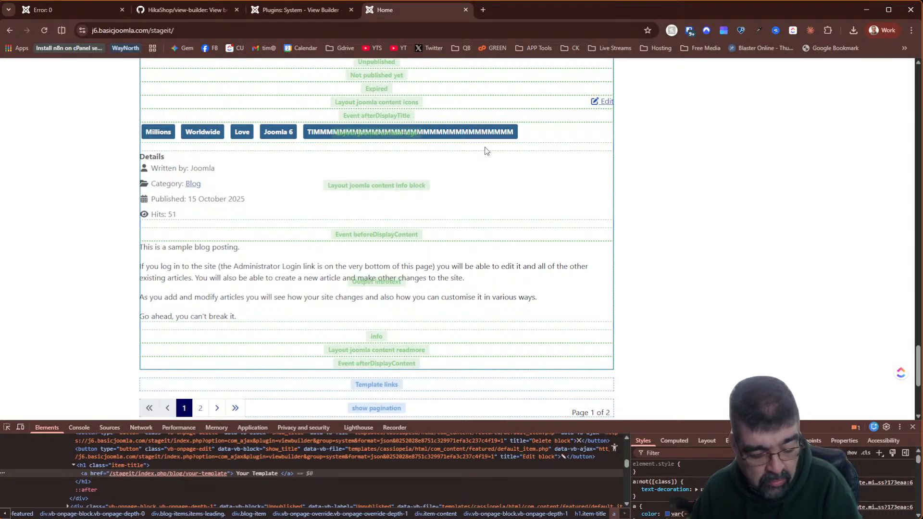
{"action": "mouse_move", "coordinate": [488, 143]}
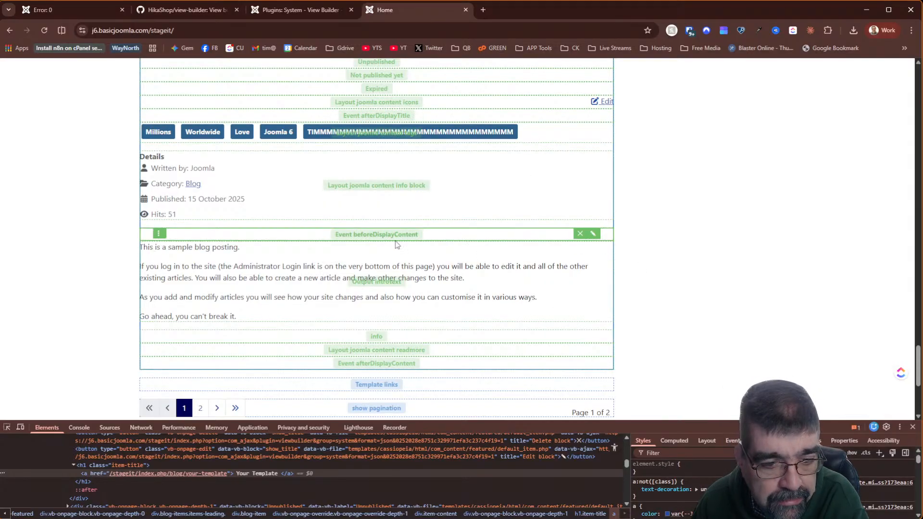
{"action": "scroll", "coordinate": [532, 315], "scroll_direction": "down", "scroll_amount": 5}
{"action": "scroll", "coordinate": [533, 315], "scroll_direction": "up", "scroll_amount": 15}
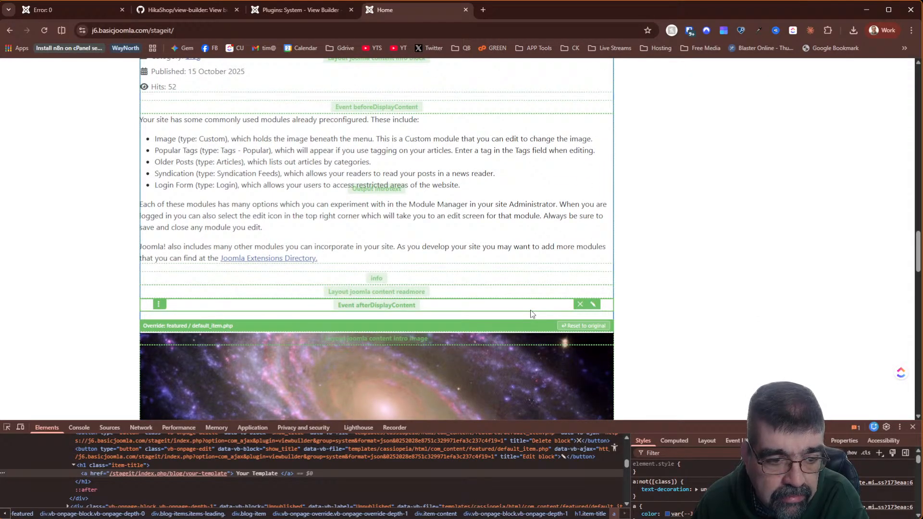
{"action": "scroll", "coordinate": [532, 315], "scroll_direction": "up", "scroll_amount": 6}
{"action": "scroll", "coordinate": [533, 315], "scroll_direction": "down", "scroll_amount": 4}
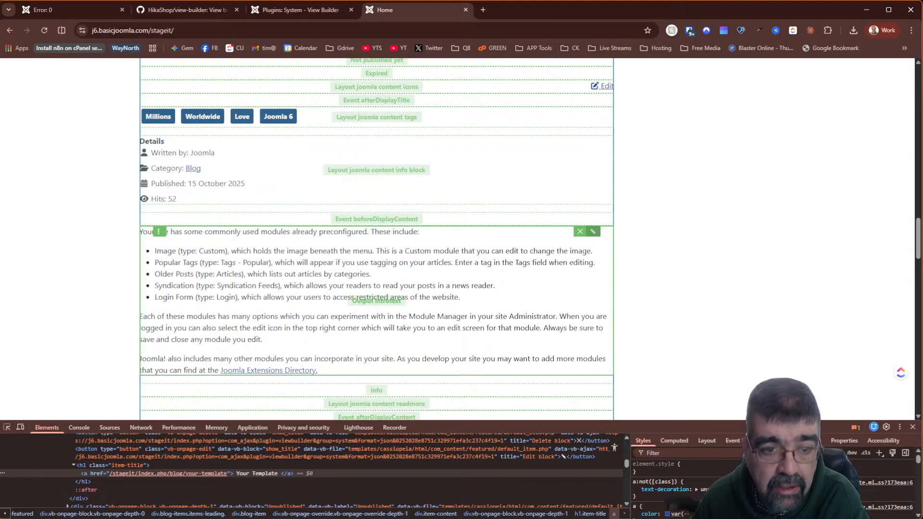
{"action": "left_click", "coordinate": [593, 231]}
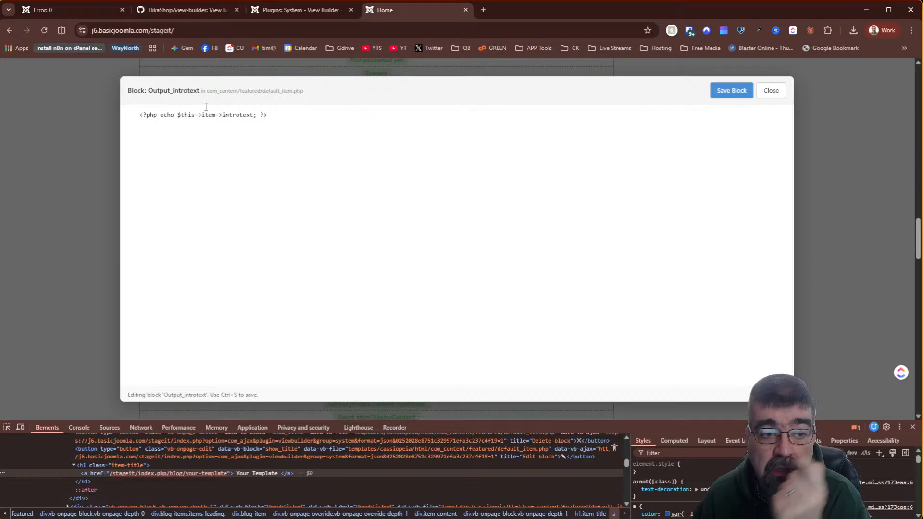
{"action": "left_click", "coordinate": [772, 91]}
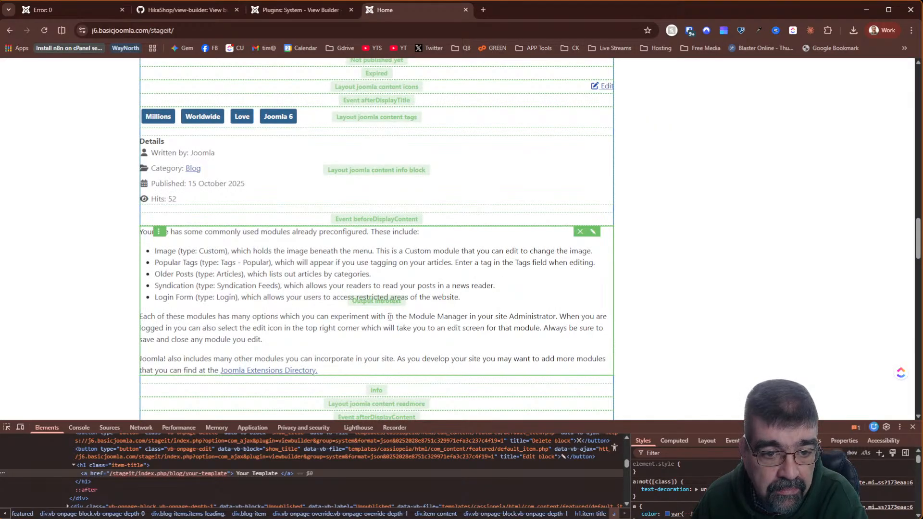
{"action": "scroll", "coordinate": [322, 281], "scroll_direction": "down", "scroll_amount": 2}
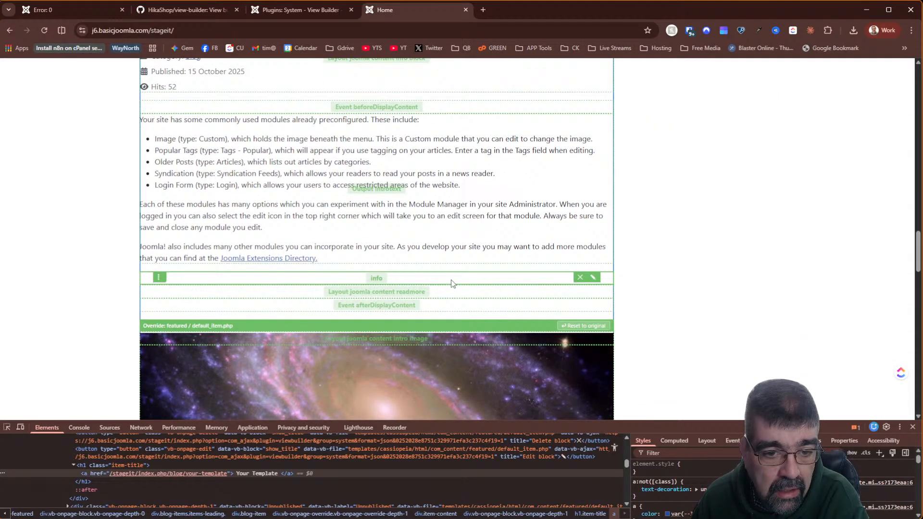
{"action": "left_click", "coordinate": [594, 278]}
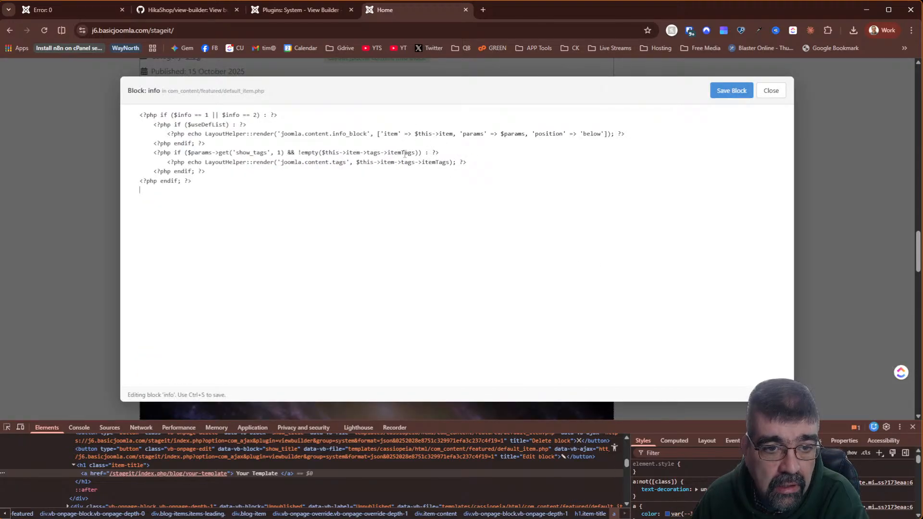
{"action": "left_click", "coordinate": [769, 91]}
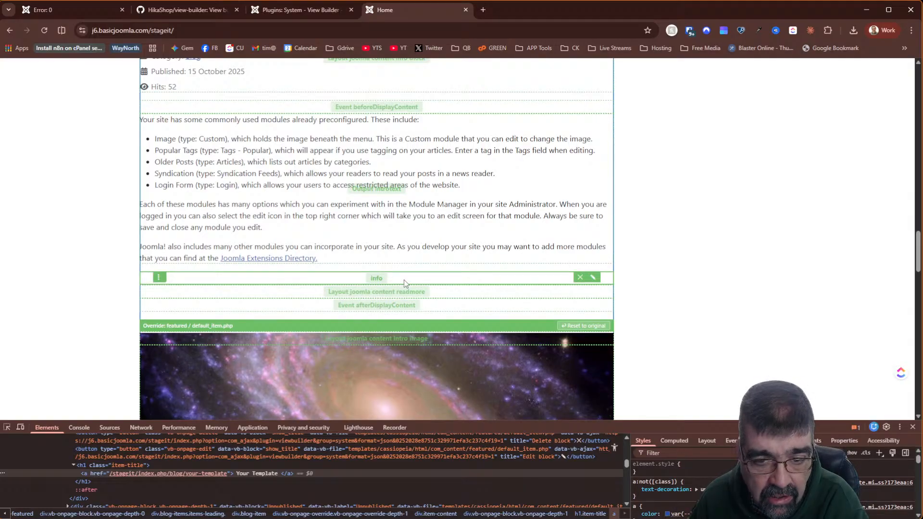
{"action": "scroll", "coordinate": [385, 216], "scroll_direction": "down", "scroll_amount": 2}
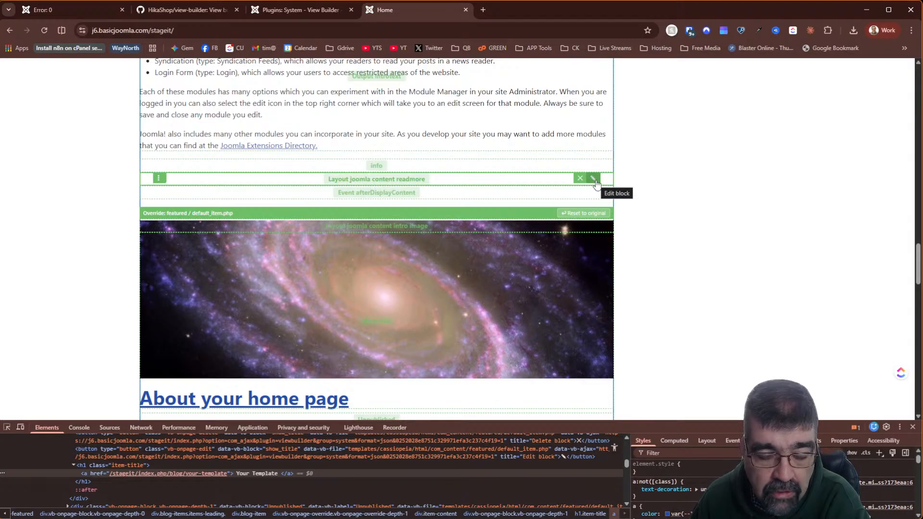
{"action": "scroll", "coordinate": [596, 182], "scroll_direction": "down", "scroll_amount": 6}
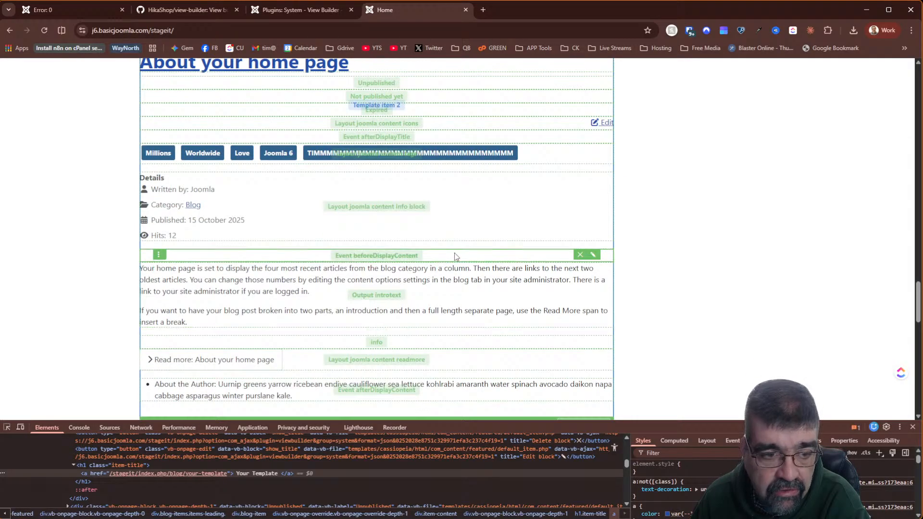
{"action": "scroll", "coordinate": [488, 184], "scroll_direction": "down", "scroll_amount": 2}
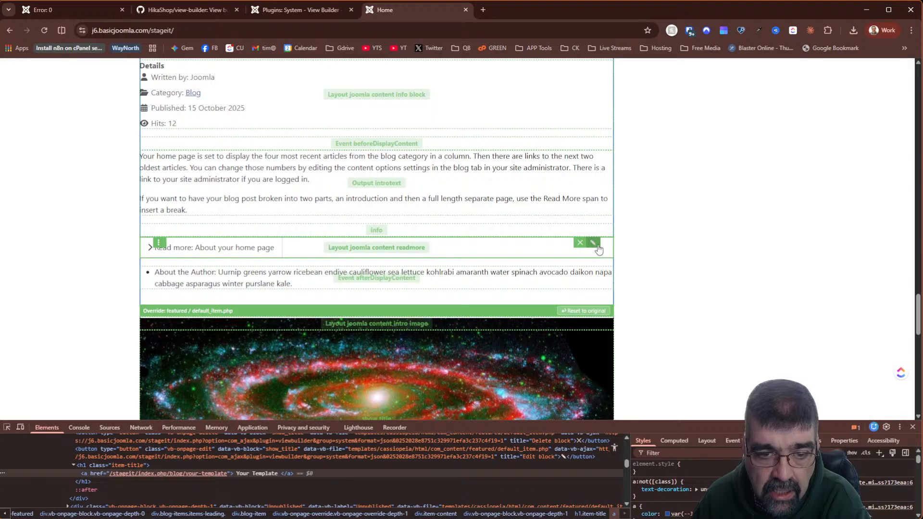
{"action": "left_click", "coordinate": [593, 243]}
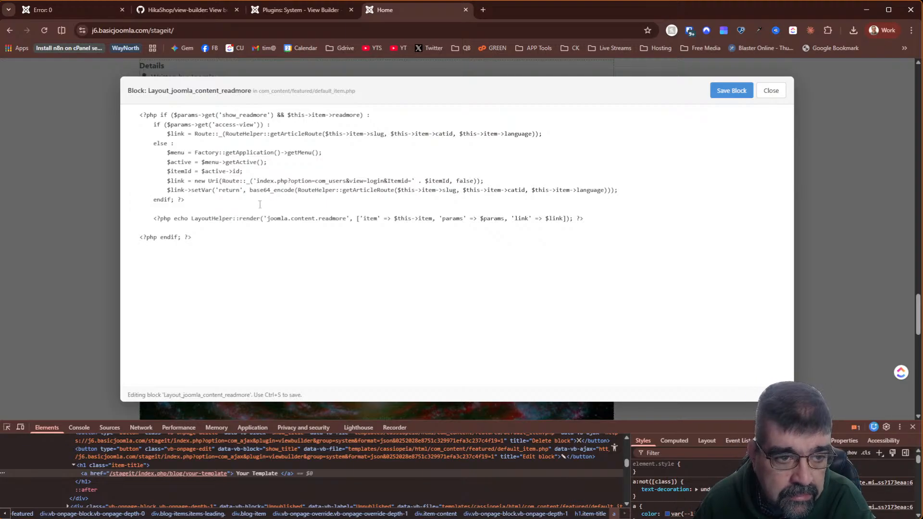
{"action": "left_click", "coordinate": [772, 91]}
{"action": "scroll", "coordinate": [380, 192], "scroll_direction": "down", "scroll_amount": 5}
{"action": "scroll", "coordinate": [355, 191], "scroll_direction": "down", "scroll_amount": 7}
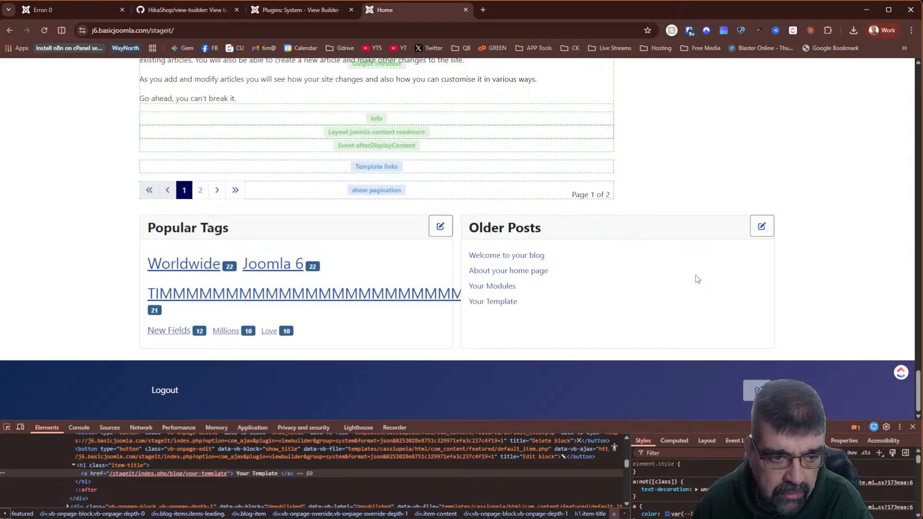
{"action": "scroll", "coordinate": [698, 279], "scroll_direction": "up", "scroll_amount": 7}
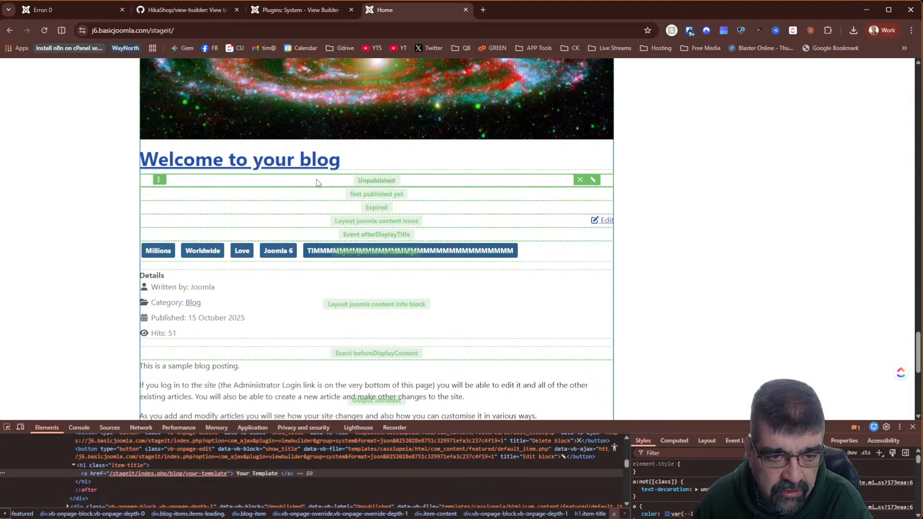
{"action": "scroll", "coordinate": [455, 186], "scroll_direction": "down", "scroll_amount": 7}
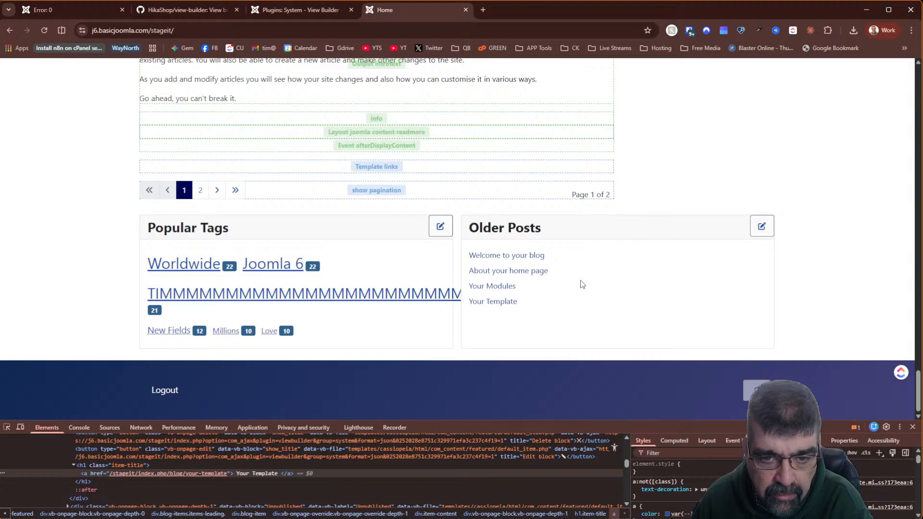
{"action": "scroll", "coordinate": [655, 305], "scroll_direction": "up", "scroll_amount": 7}
{"action": "scroll", "coordinate": [656, 305], "scroll_direction": "down", "scroll_amount": 5}
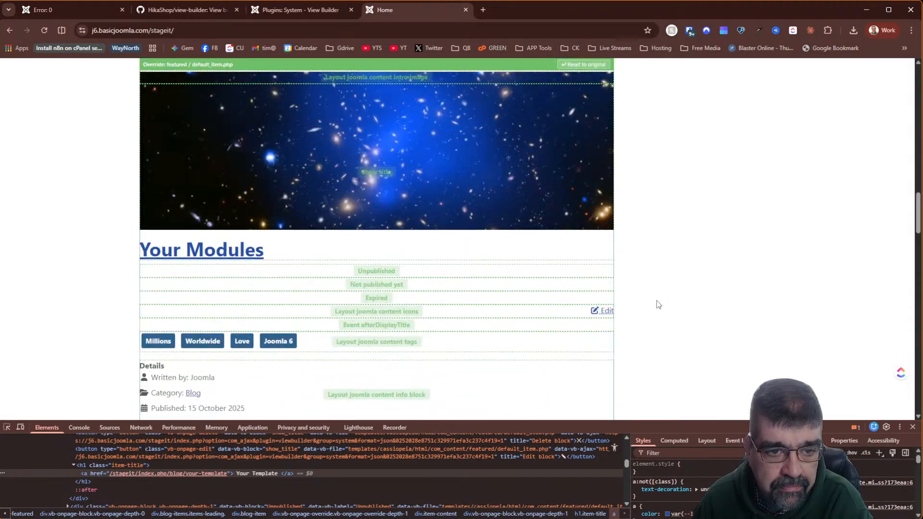
{"action": "scroll", "coordinate": [659, 305], "scroll_direction": "up", "scroll_amount": 10}
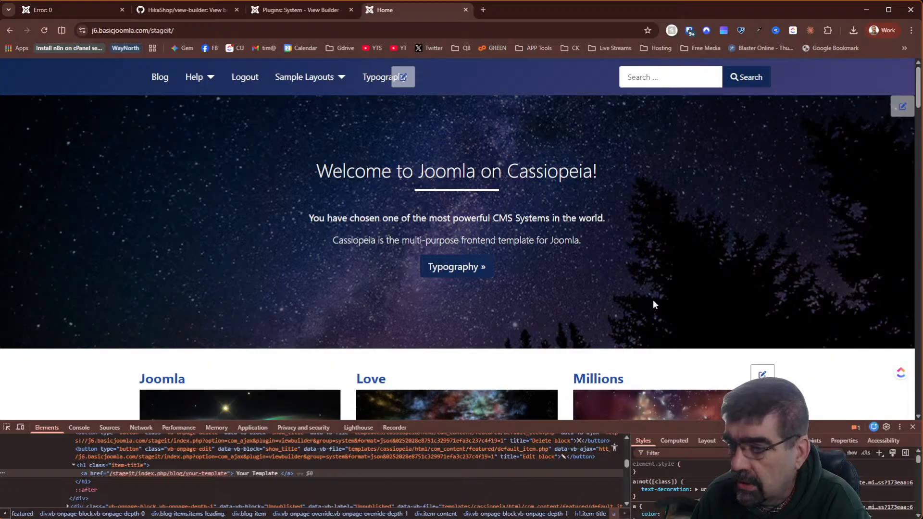
- Change the System - View Builder plugin Mode from On Page to Popup and save
{"action": "left_click", "coordinate": [286, 10]}
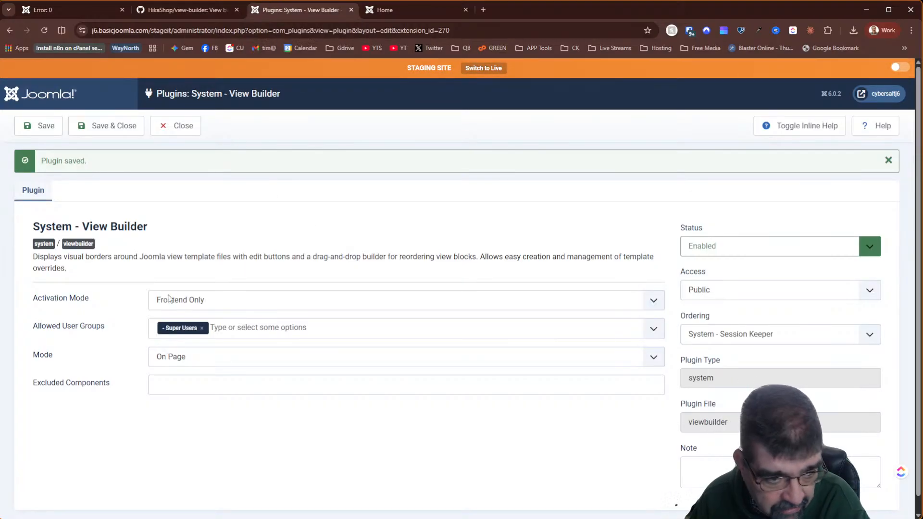
{"action": "left_click", "coordinate": [206, 357]}
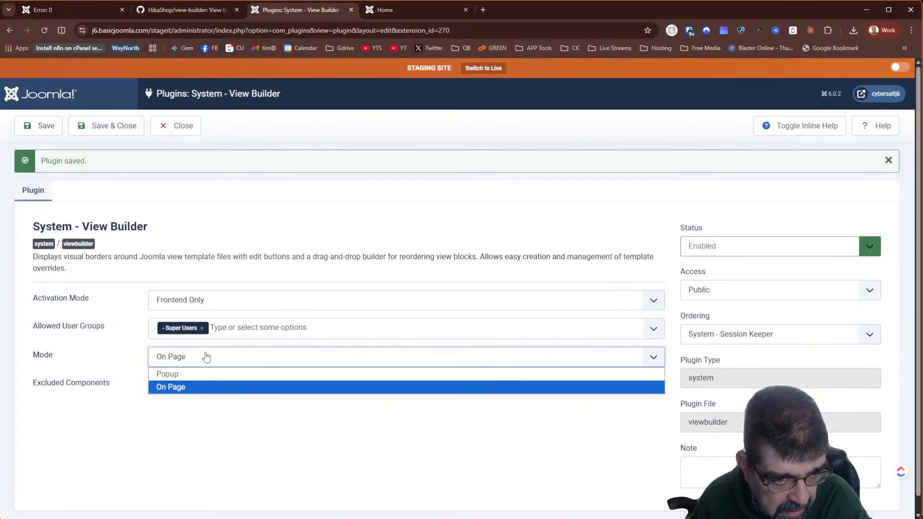
{"action": "left_click", "coordinate": [203, 374]}
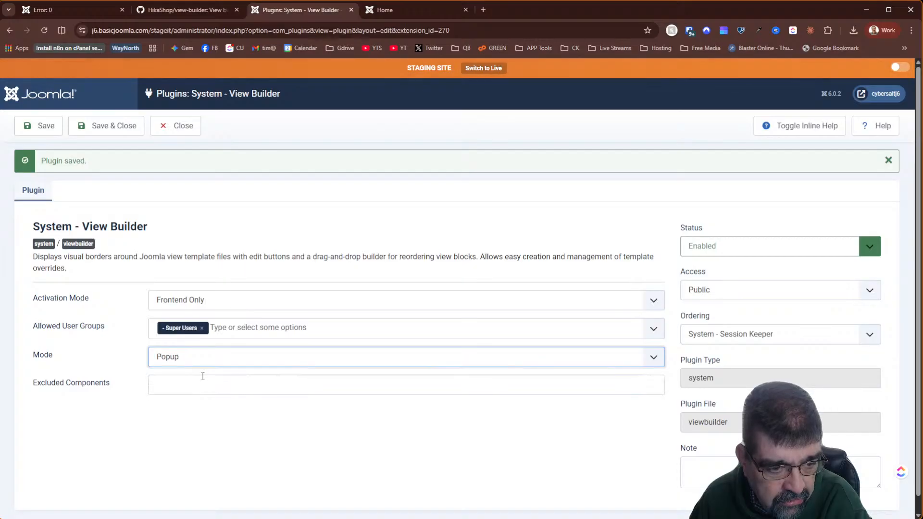
{"action": "left_click", "coordinate": [39, 126]}
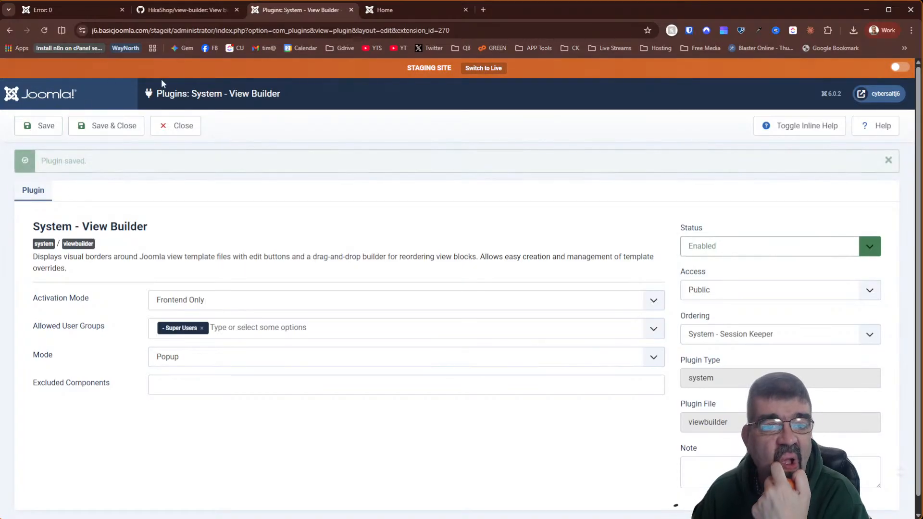
{"action": "left_click", "coordinate": [384, 10]}
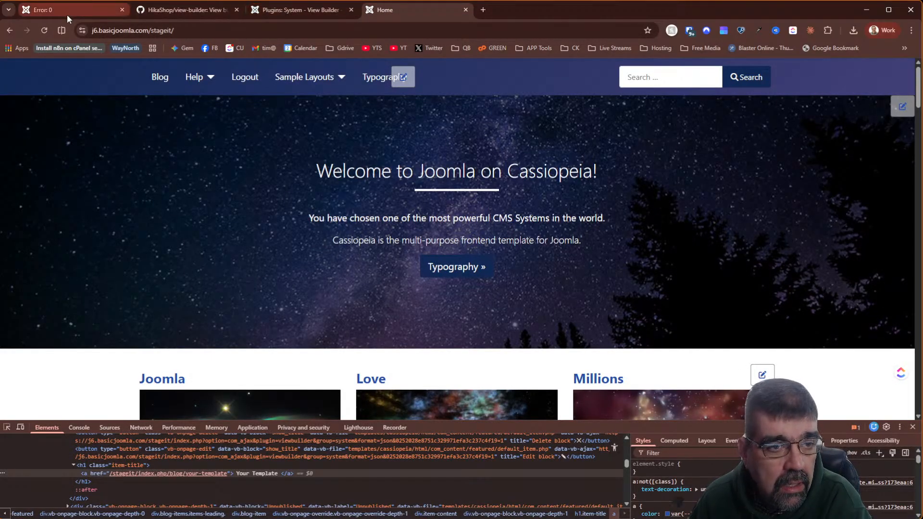
- Reload the homepage and open the com_content/featured/default.php override in the popup editor
{"action": "scroll", "coordinate": [288, 172], "scroll_direction": "down", "scroll_amount": 1}
{"action": "scroll", "coordinate": [287, 172], "scroll_direction": "down", "scroll_amount": 5}
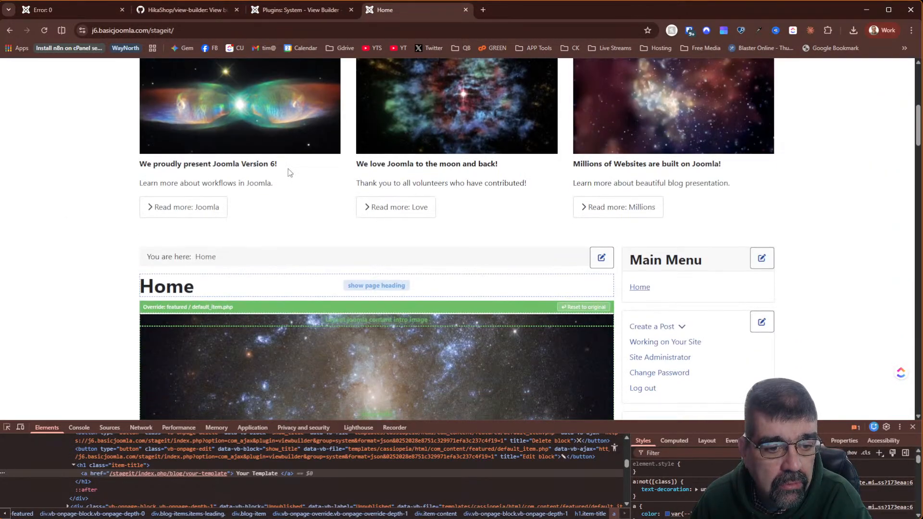
{"action": "left_click", "coordinate": [47, 33]}
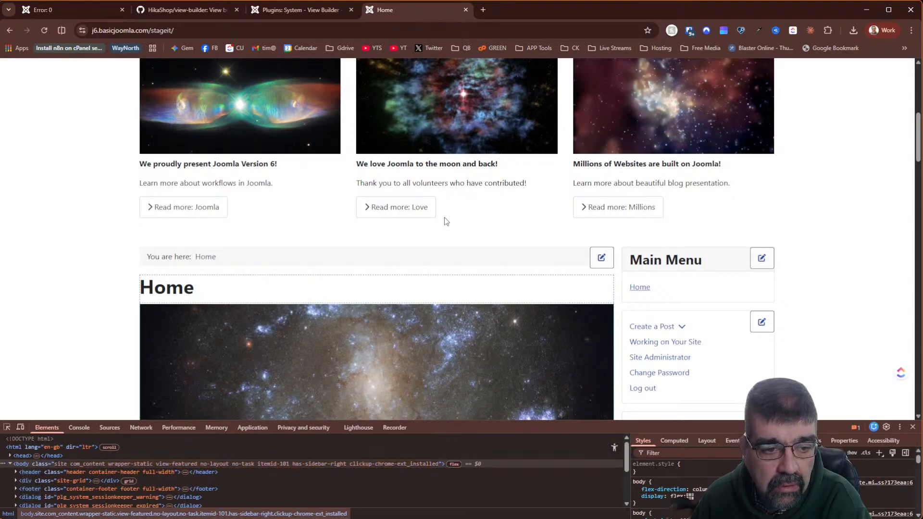
{"action": "mouse_move", "coordinate": [444, 291]}
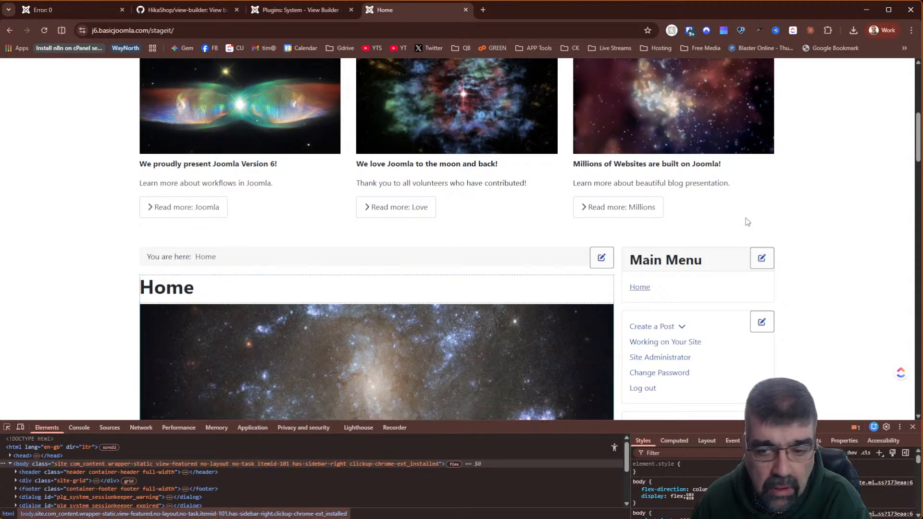
{"action": "scroll", "coordinate": [823, 195], "scroll_direction": "down", "scroll_amount": 2}
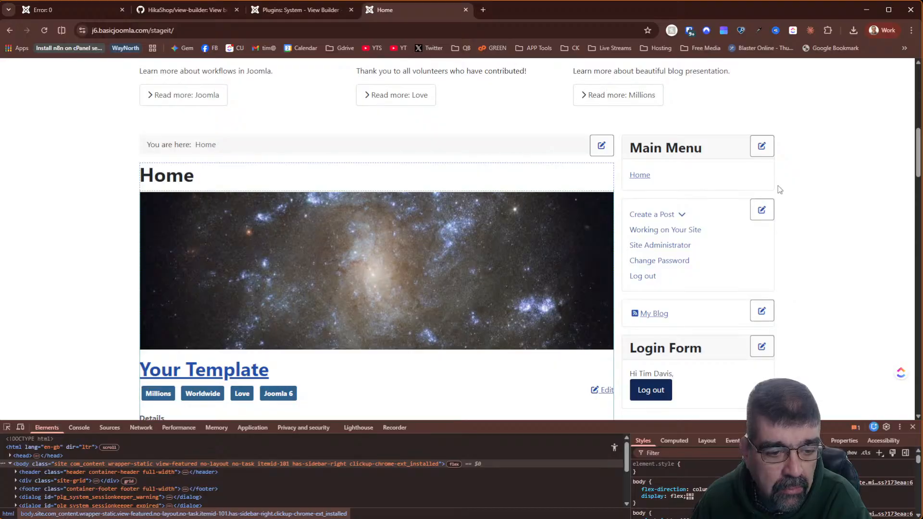
{"action": "mouse_move", "coordinate": [272, 177]}
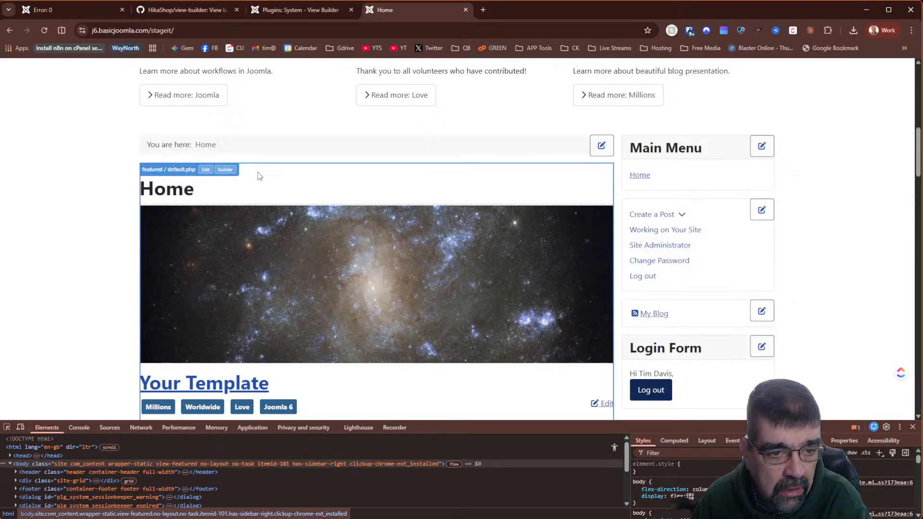
{"action": "left_click", "coordinate": [206, 170]}
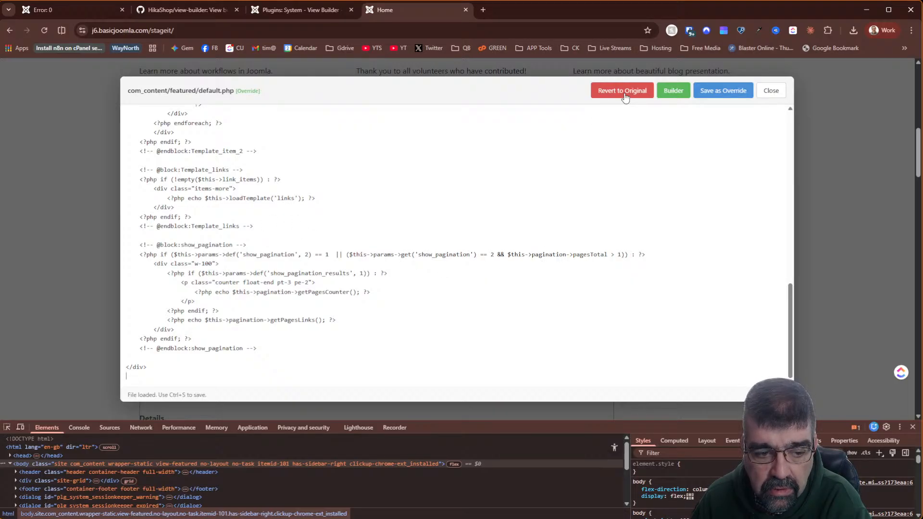
- In the builder for default.php, drag show_page_heading into its new position among the blocks
{"action": "left_click", "coordinate": [666, 90]}
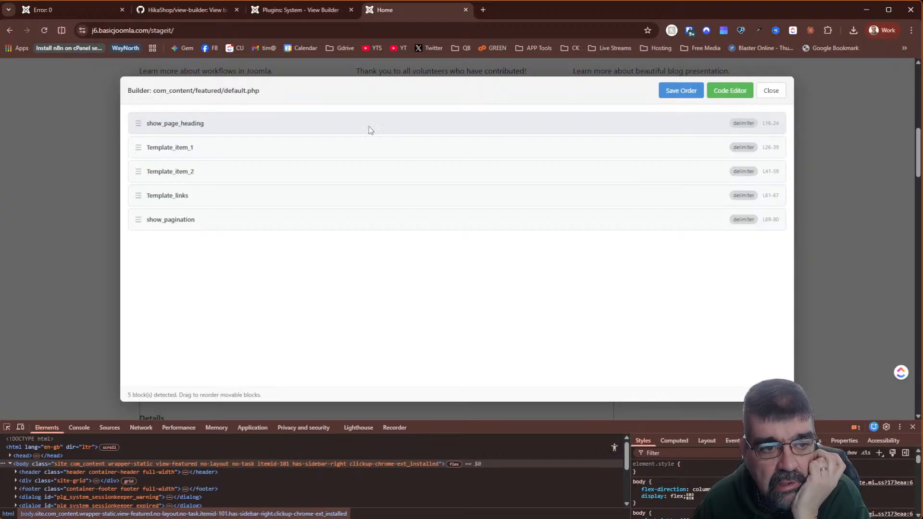
{"action": "mouse_move", "coordinate": [137, 124]}
{"action": "left_mouse_down"}
{"action": "mouse_move", "coordinate": [143, 146]}
{"action": "mouse_move", "coordinate": [136, 121]}
{"action": "left_mouse_up"}
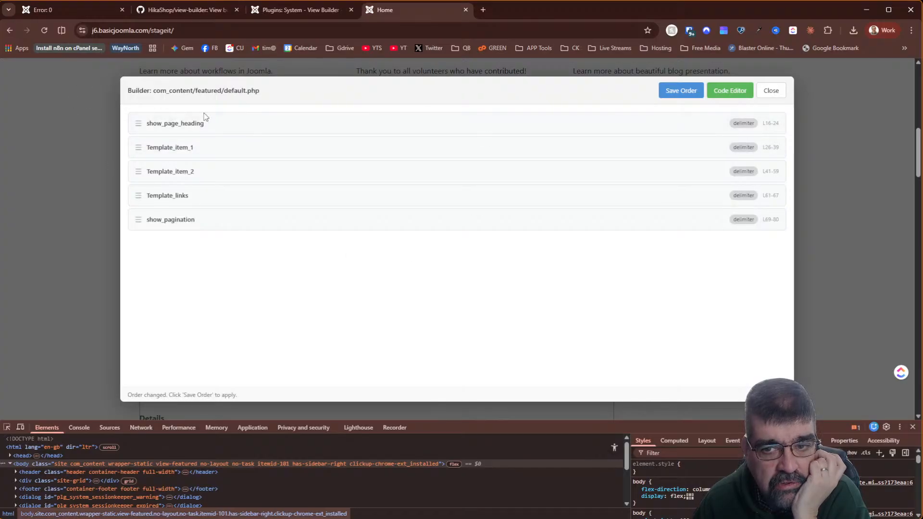
- Browse the default.php source, cancel the Revert to Original prompt, and close the editor
{"action": "left_click", "coordinate": [729, 99]}
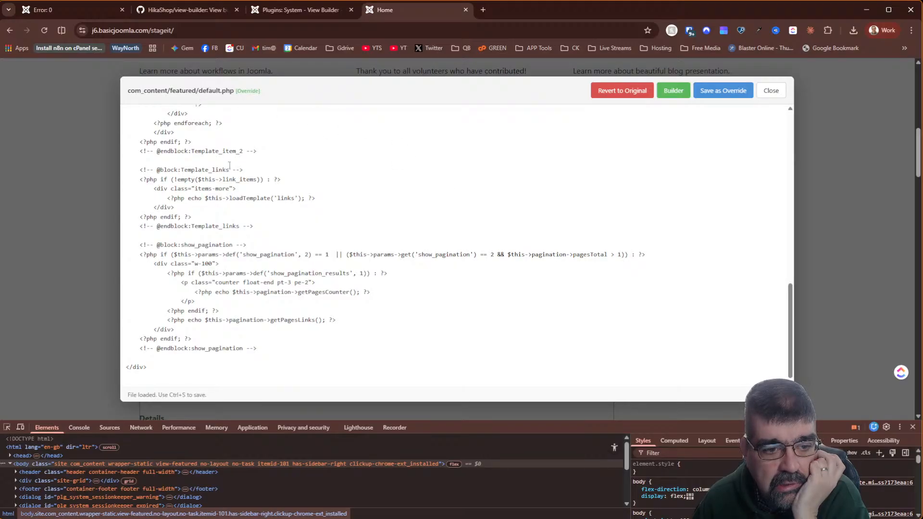
{"action": "scroll", "coordinate": [236, 176], "scroll_direction": "down", "scroll_amount": 6}
{"action": "scroll", "coordinate": [236, 176], "scroll_direction": "down", "scroll_amount": 2}
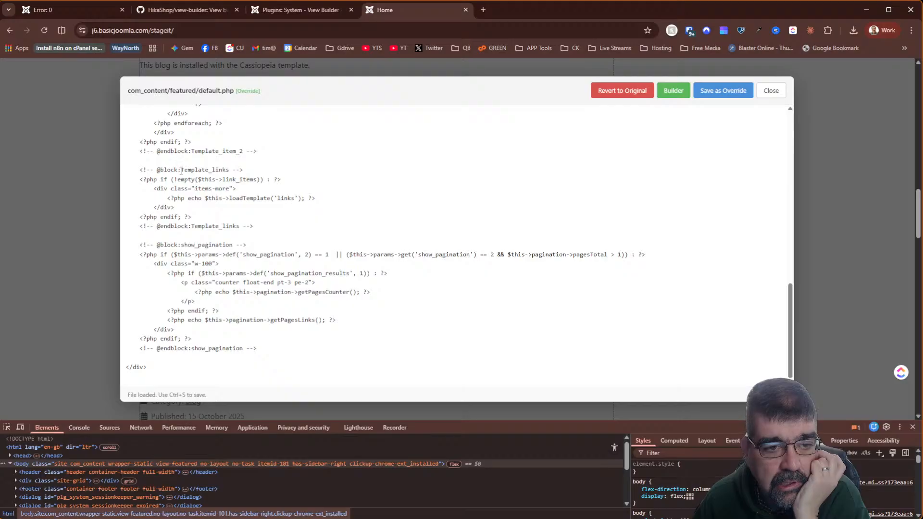
{"action": "scroll", "coordinate": [350, 171], "scroll_direction": "up", "scroll_amount": 10}
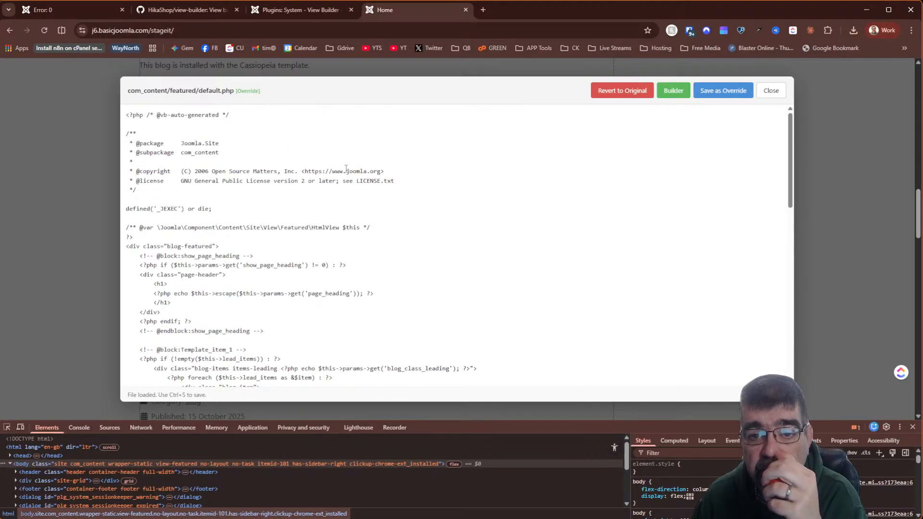
{"action": "left_click", "coordinate": [623, 93]}
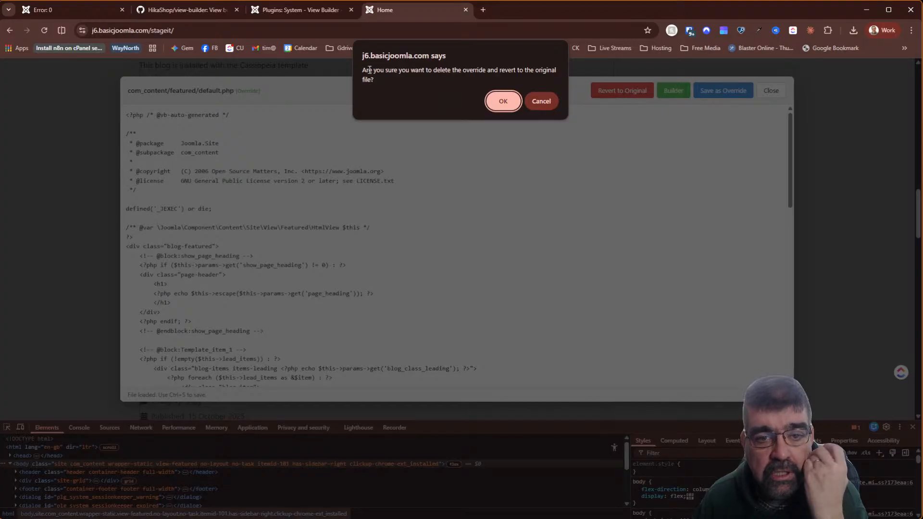
{"action": "left_click", "coordinate": [544, 103]}
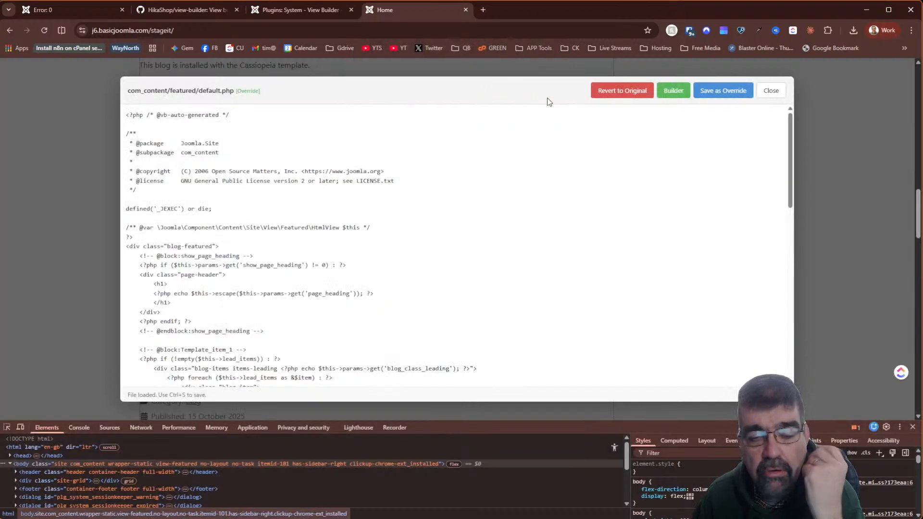
{"action": "left_click", "coordinate": [772, 91]}
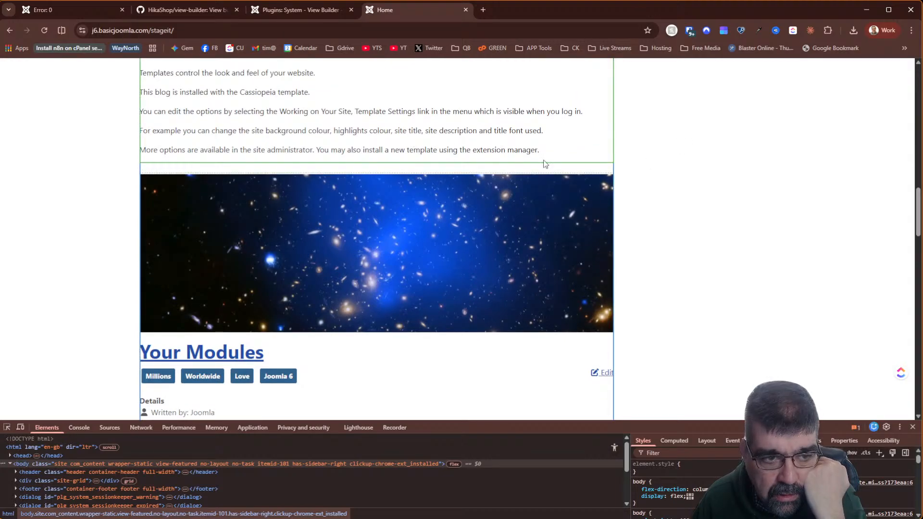
{"action": "scroll", "coordinate": [759, 196], "scroll_direction": "down", "scroll_amount": 1}
{"action": "scroll", "coordinate": [759, 194], "scroll_direction": "up", "scroll_amount": 1}
{"action": "scroll", "coordinate": [760, 194], "scroll_direction": "up", "scroll_amount": 11}
{"action": "scroll", "coordinate": [759, 196], "scroll_direction": "down", "scroll_amount": 8}
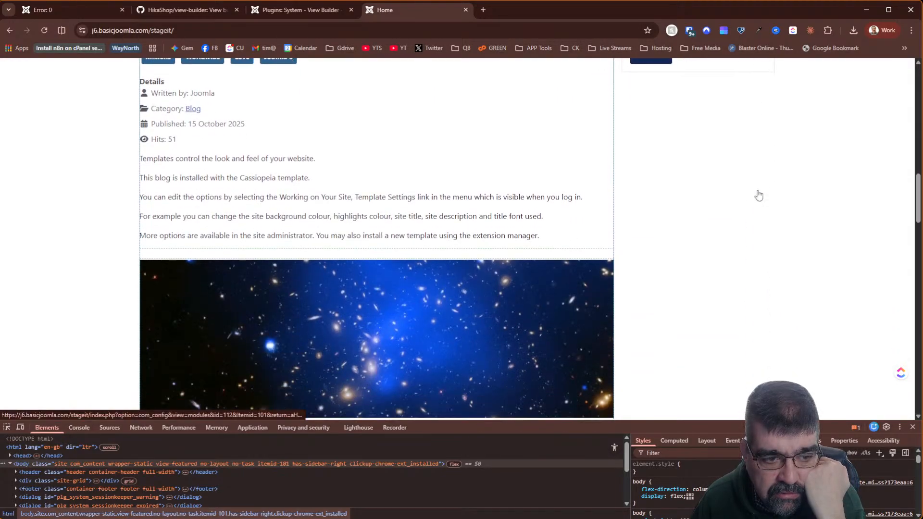
{"action": "scroll", "coordinate": [759, 195], "scroll_direction": "up", "scroll_amount": 1}
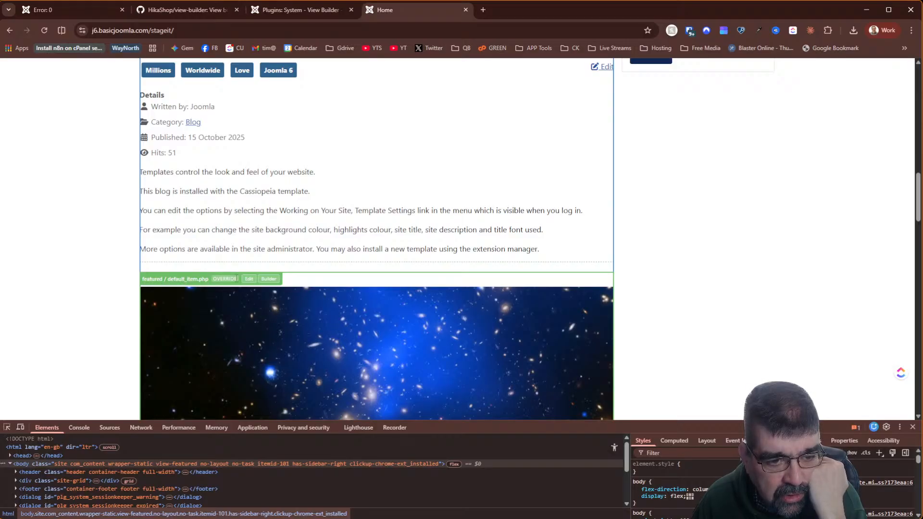
{"action": "scroll", "coordinate": [363, 264], "scroll_direction": "up", "scroll_amount": 2}
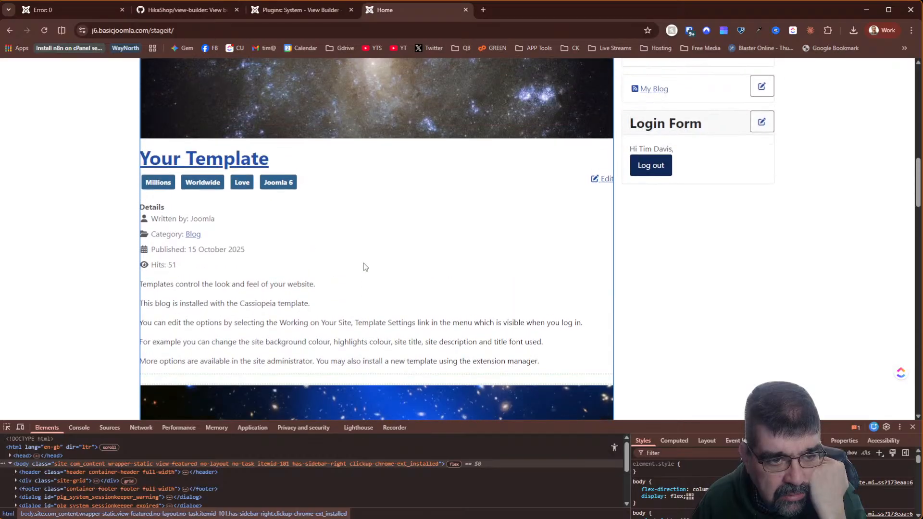
{"action": "scroll", "coordinate": [364, 264], "scroll_direction": "up", "scroll_amount": 4}
{"action": "scroll", "coordinate": [363, 263], "scroll_direction": "down", "scroll_amount": 15}
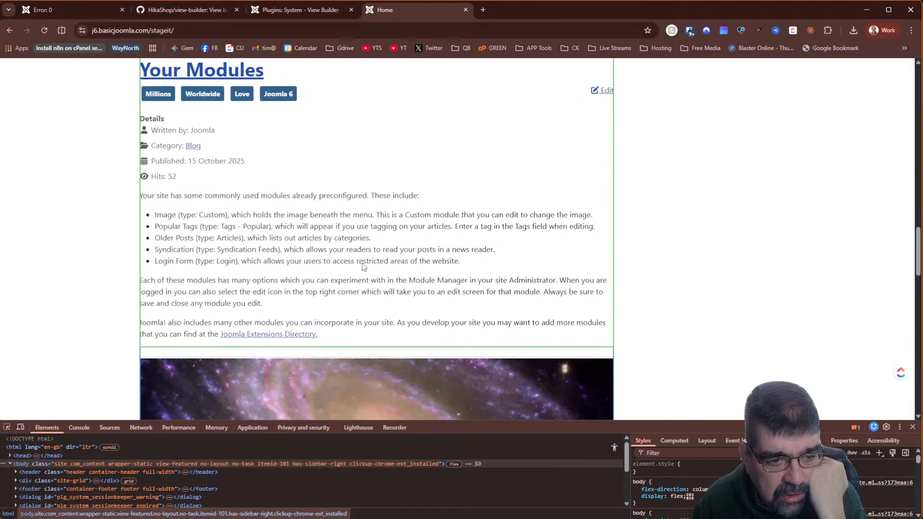
{"action": "scroll", "coordinate": [362, 263], "scroll_direction": "down", "scroll_amount": 3}
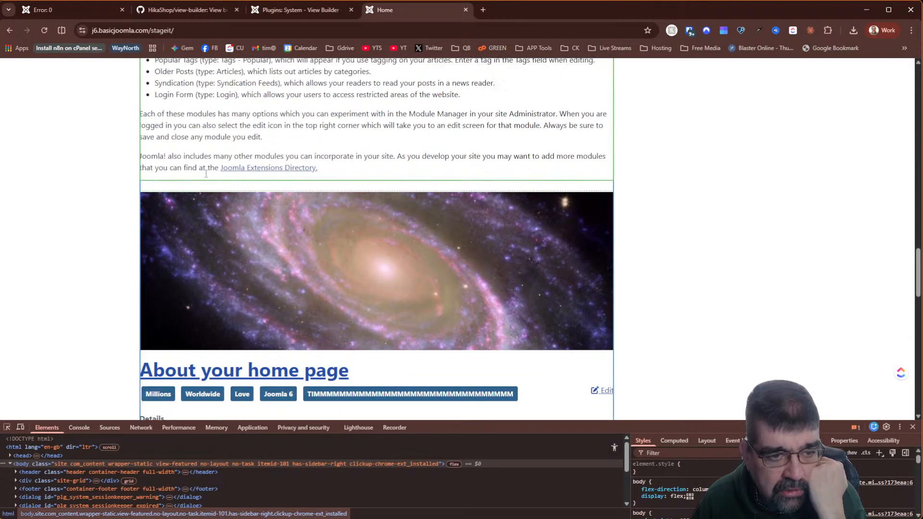
{"action": "scroll", "coordinate": [202, 178], "scroll_direction": "down", "scroll_amount": 1}
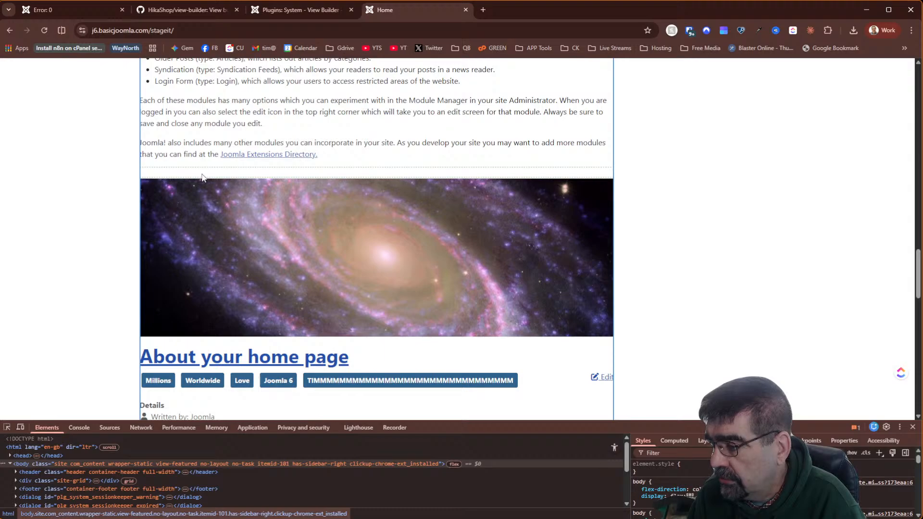
{"action": "scroll", "coordinate": [435, 211], "scroll_direction": "up", "scroll_amount": 4}
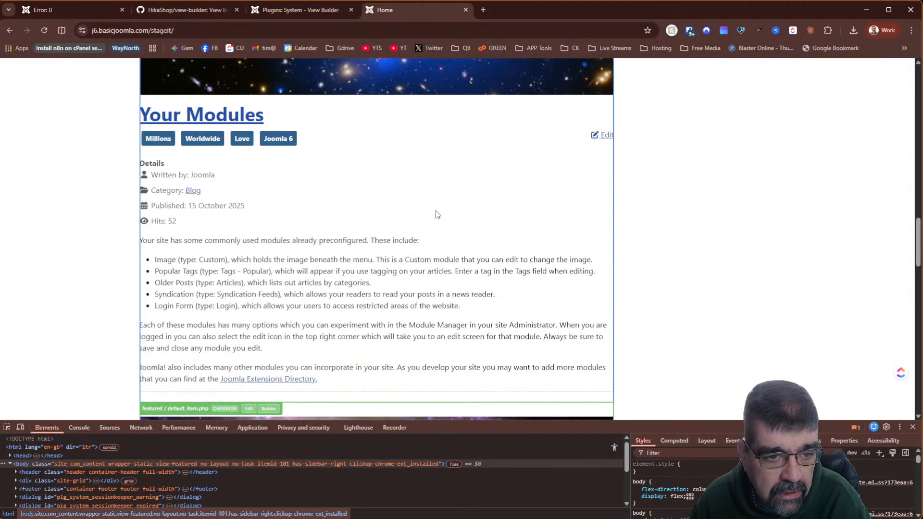
{"action": "scroll", "coordinate": [438, 214], "scroll_direction": "up", "scroll_amount": 6}
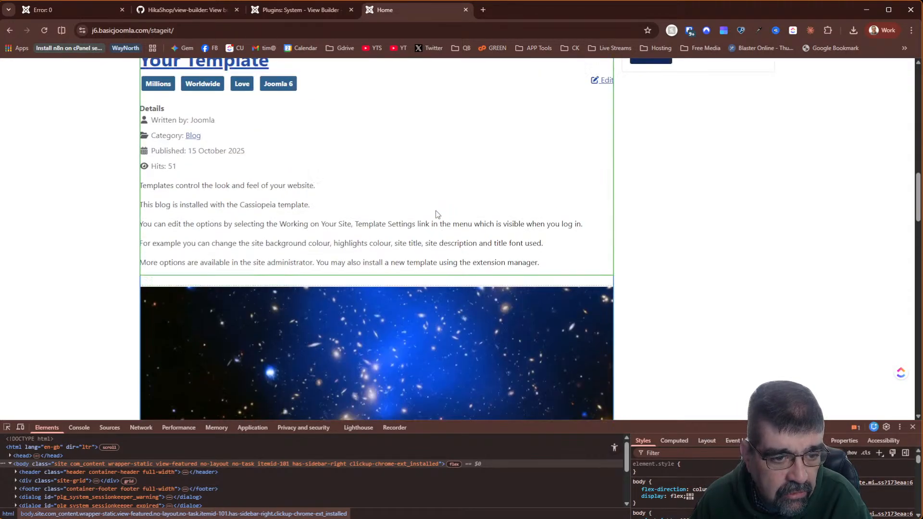
{"action": "scroll", "coordinate": [437, 214], "scroll_direction": "up", "scroll_amount": 6}
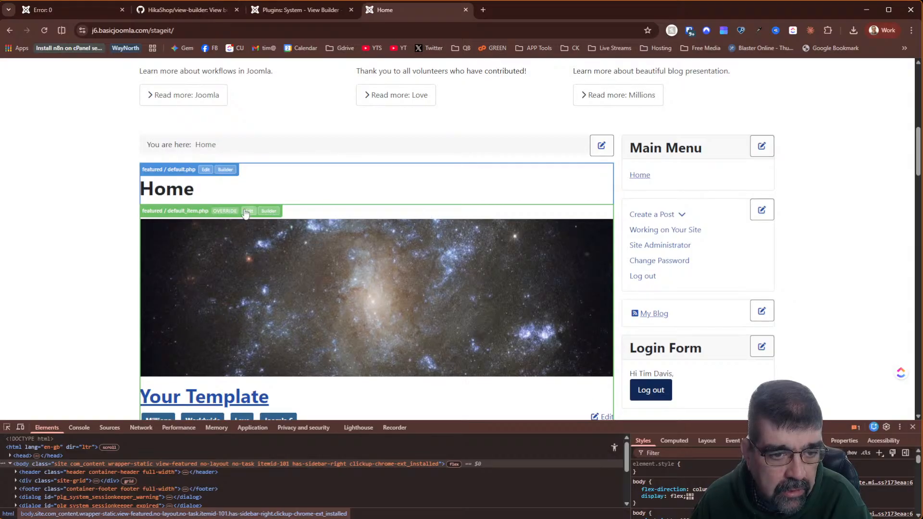
{"action": "left_click", "coordinate": [246, 210]}
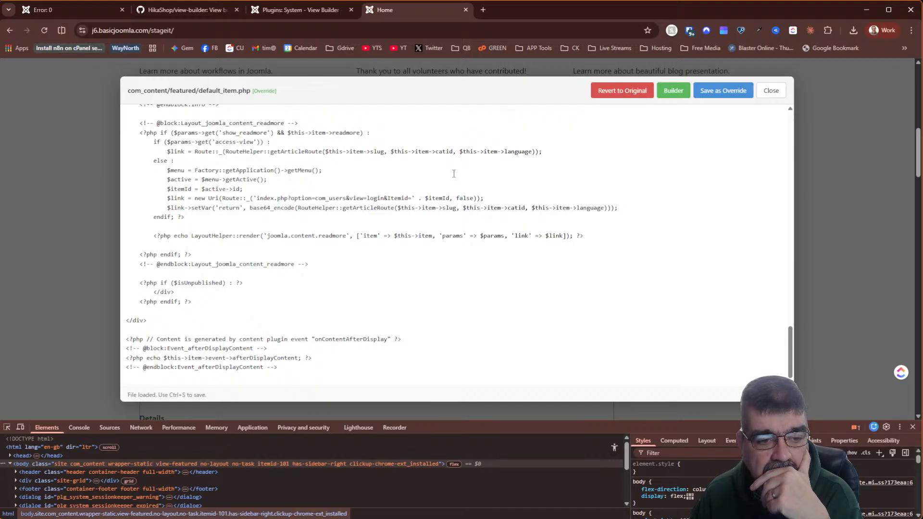
{"action": "left_click", "coordinate": [771, 90]}
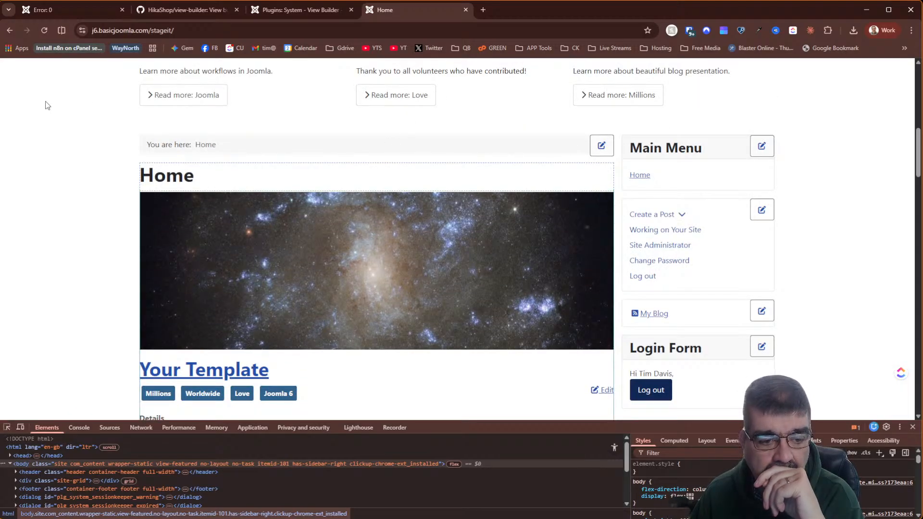
{"action": "scroll", "coordinate": [43, 111], "scroll_direction": "up", "scroll_amount": 1}
{"action": "scroll", "coordinate": [40, 120], "scroll_direction": "up", "scroll_amount": 3}
{"action": "scroll", "coordinate": [38, 119], "scroll_direction": "down", "scroll_amount": 8}
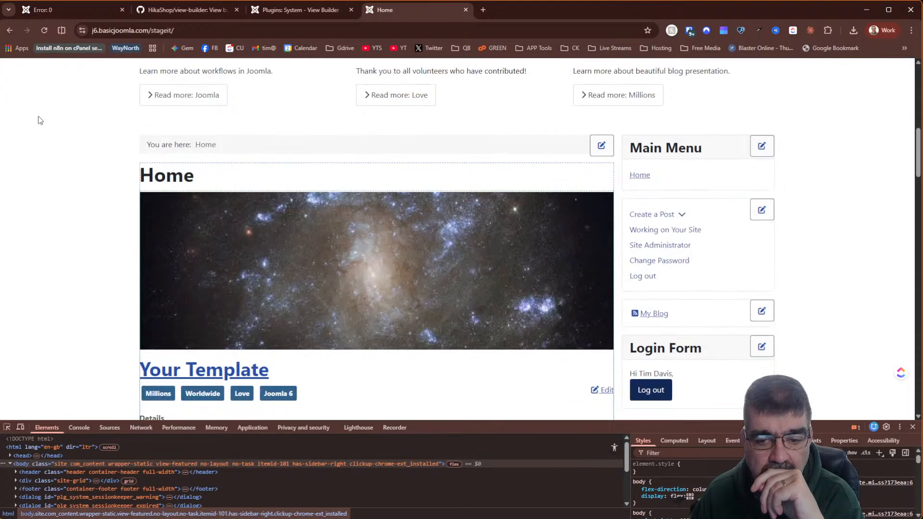
{"action": "scroll", "coordinate": [40, 120], "scroll_direction": "down", "scroll_amount": 5}
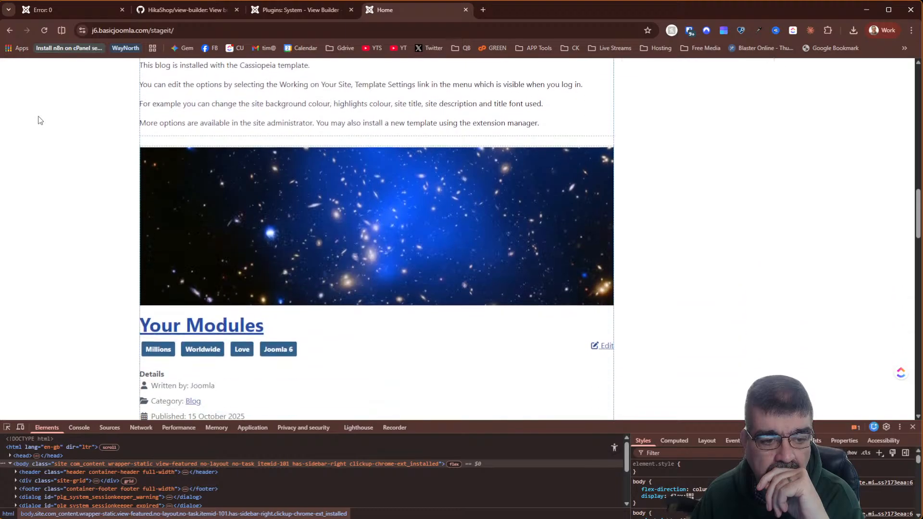
{"action": "scroll", "coordinate": [40, 120], "scroll_direction": "up", "scroll_amount": 10}
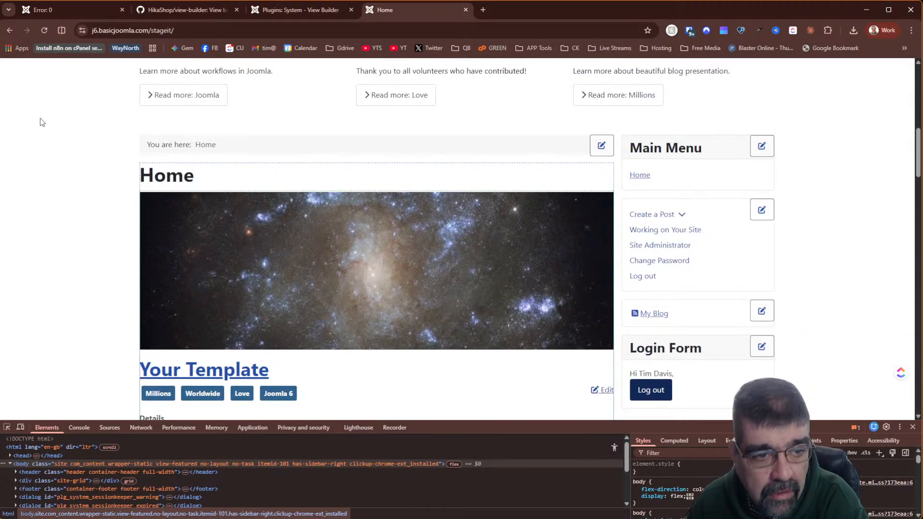
{"action": "scroll", "coordinate": [52, 123], "scroll_direction": "up", "scroll_amount": 2}
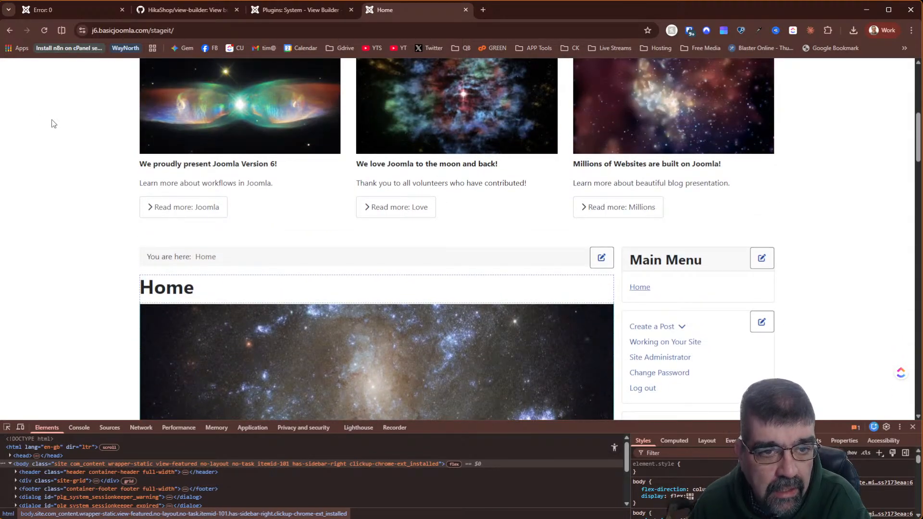
{"action": "mouse_move", "coordinate": [425, 298]}
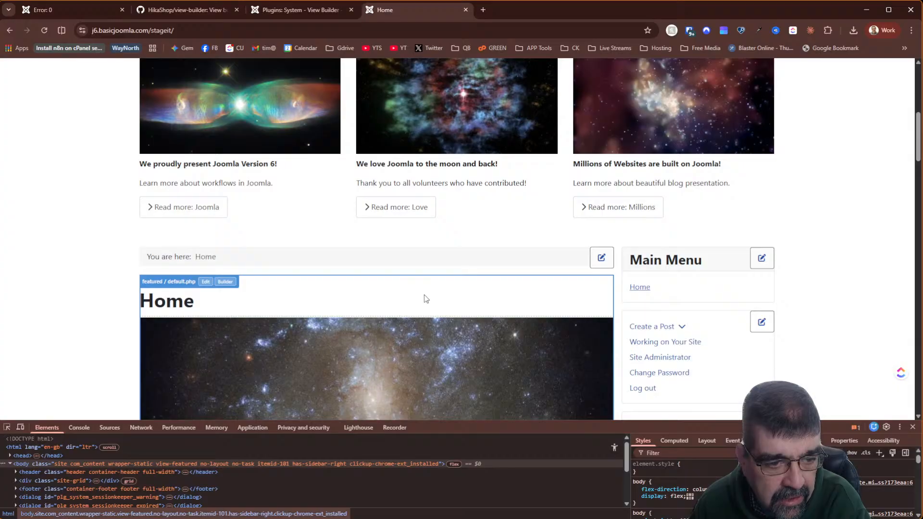
{"action": "left_click", "coordinate": [206, 282]}
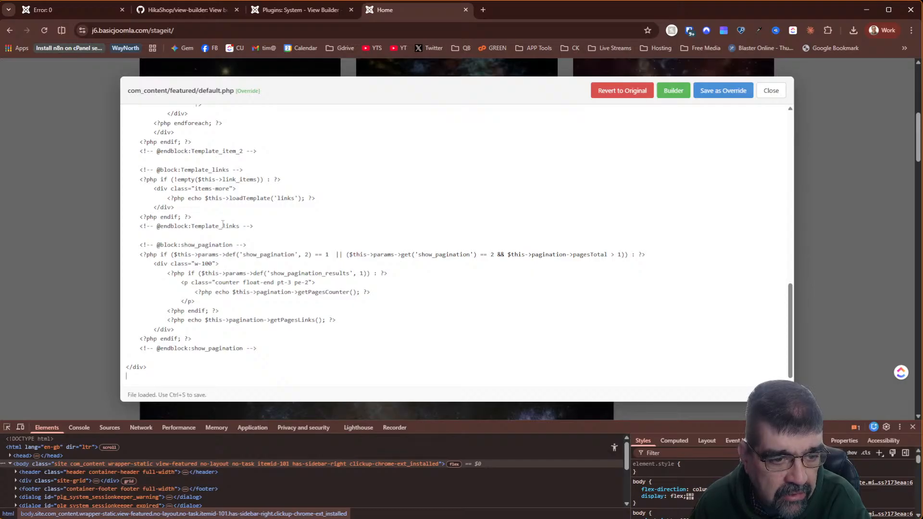
{"action": "scroll", "coordinate": [223, 224], "scroll_direction": "up", "scroll_amount": 5}
{"action": "scroll", "coordinate": [222, 225], "scroll_direction": "up", "scroll_amount": 3}
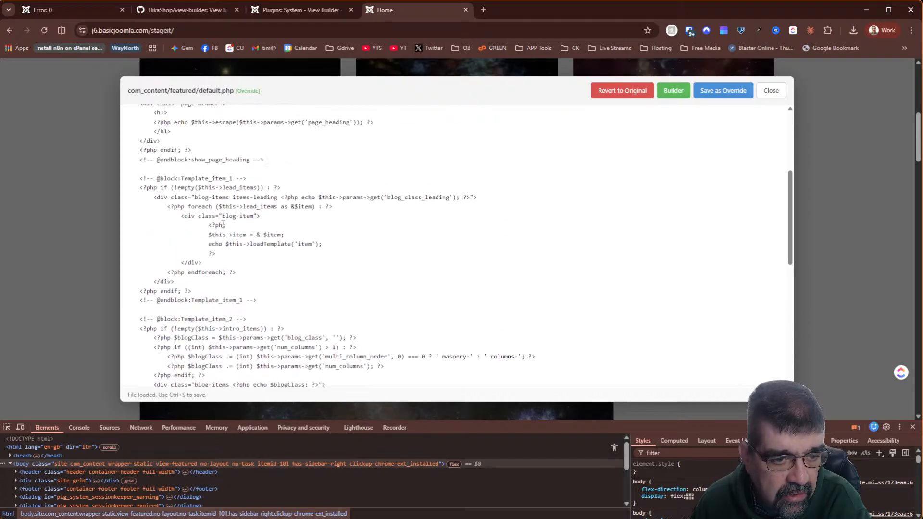
{"action": "scroll", "coordinate": [222, 224], "scroll_direction": "up", "scroll_amount": 3}
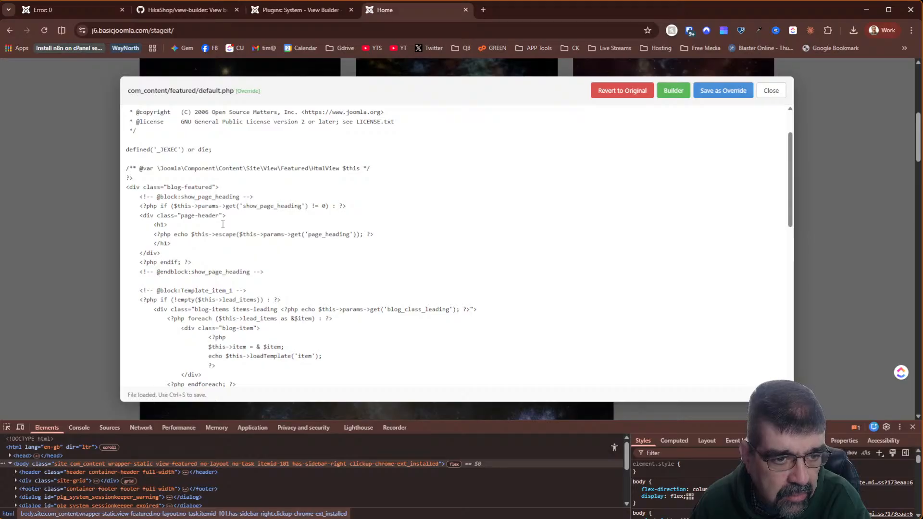
{"action": "scroll", "coordinate": [223, 225], "scroll_direction": "up", "scroll_amount": 3}
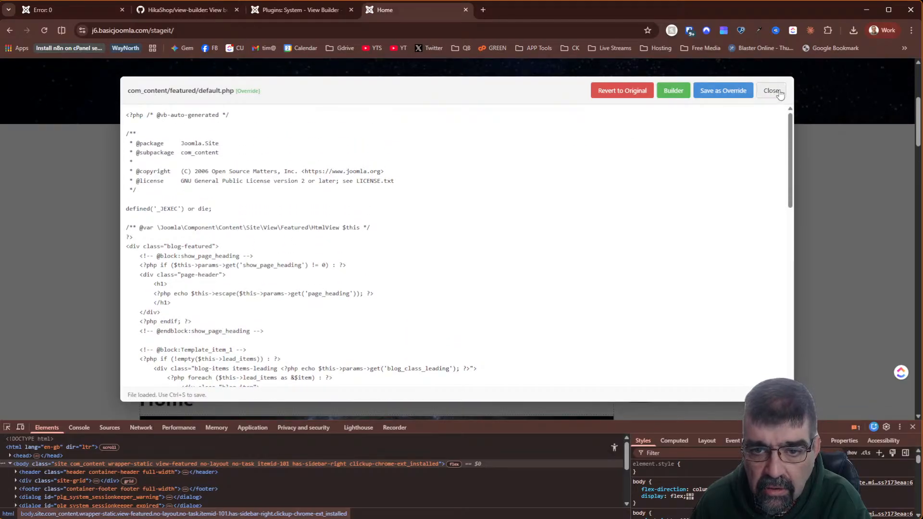
{"action": "left_click", "coordinate": [773, 91]}
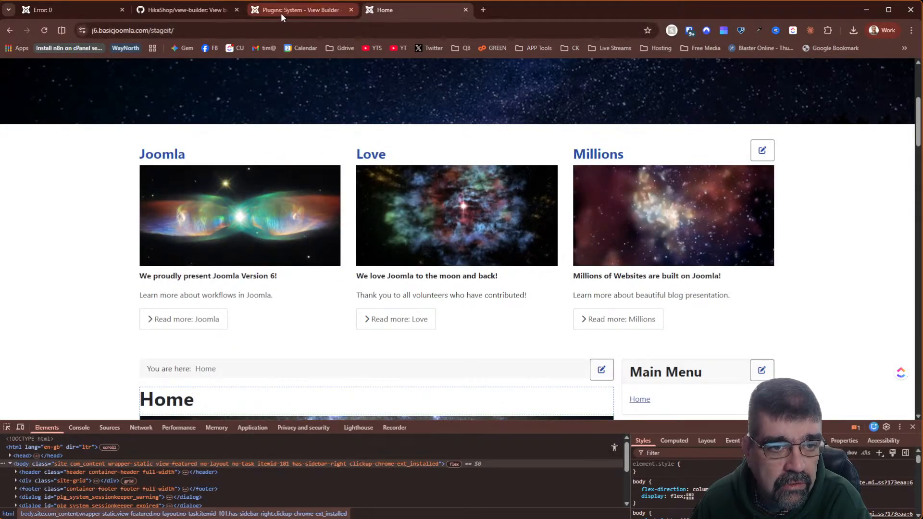
- Set the View Builder plugin Mode back to On Page and save the settings
{"action": "left_click", "coordinate": [281, 13]}
{"action": "left_click", "coordinate": [266, 364]}
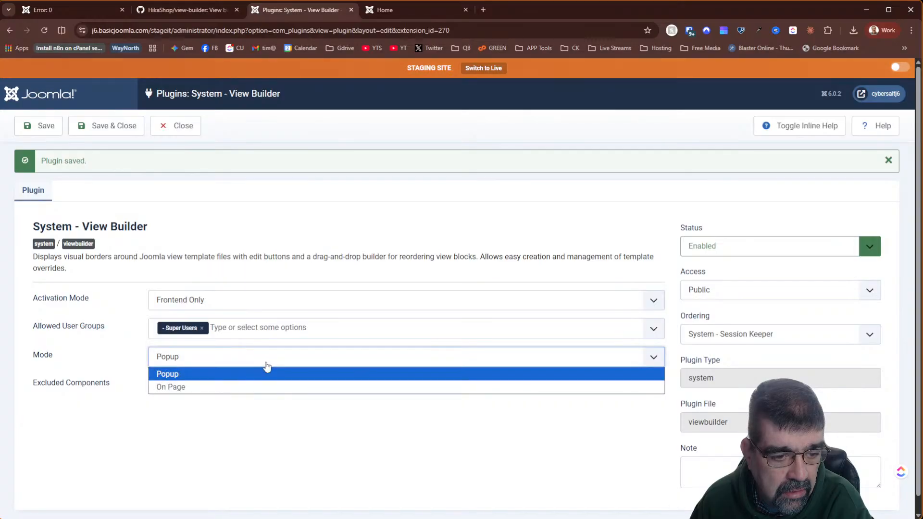
{"action": "left_click", "coordinate": [265, 386]}
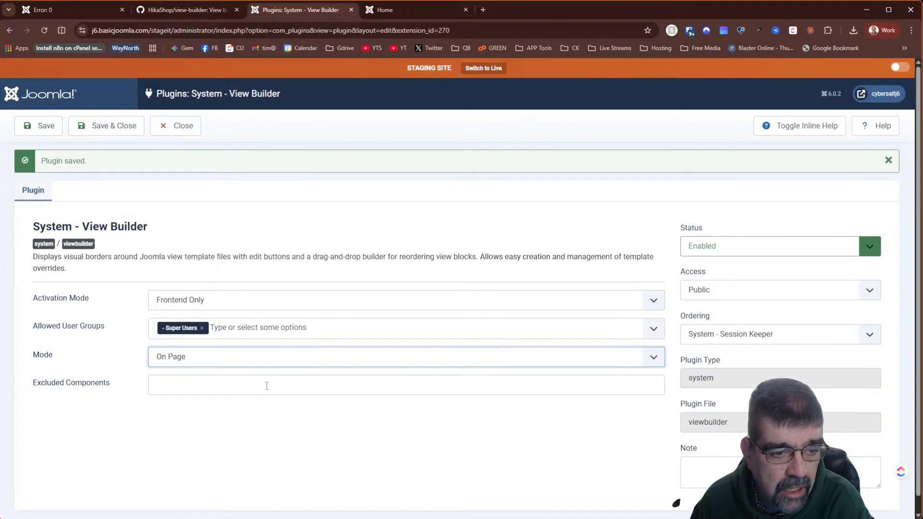
{"action": "left_click", "coordinate": [59, 129]}
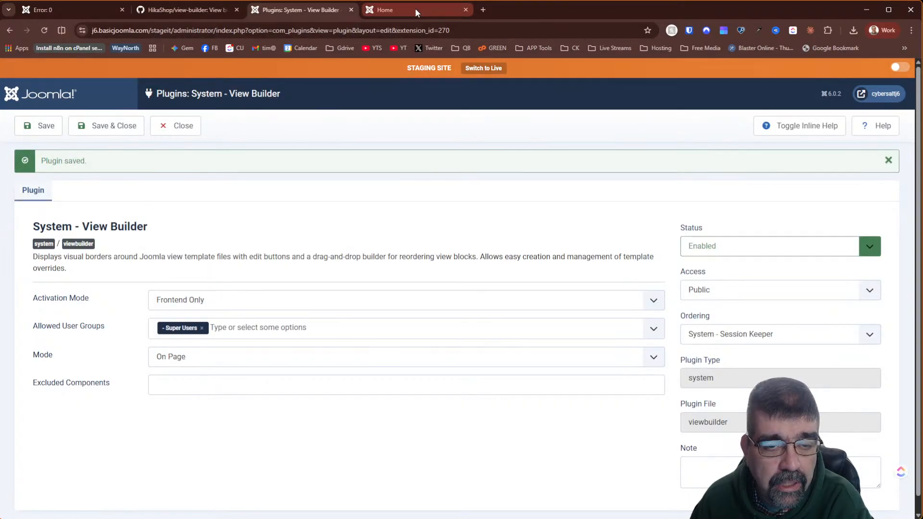
{"action": "left_click", "coordinate": [417, 12]}
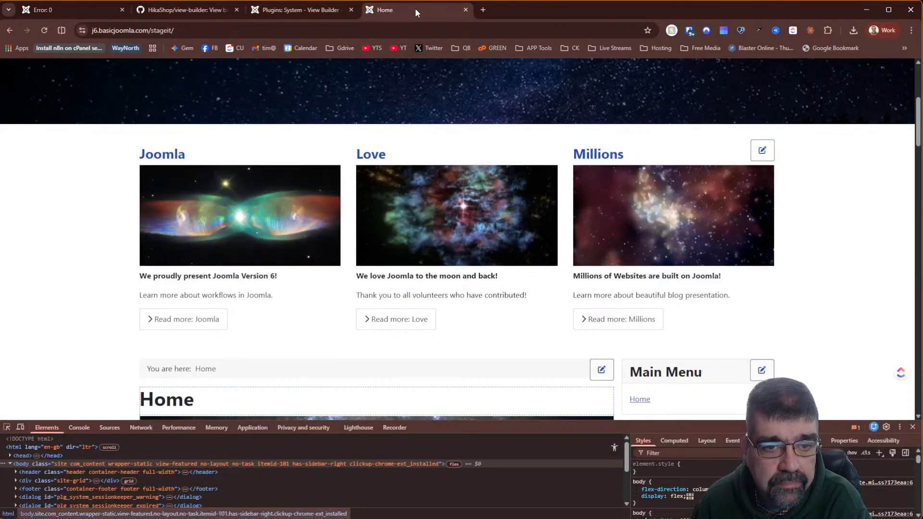
- Reload the homepage with block outlines and briefly open Template_item_1's code before returning to plugin settings
{"action": "left_click", "coordinate": [43, 32]}
{"action": "scroll", "coordinate": [478, 214], "scroll_direction": "down", "scroll_amount": 4}
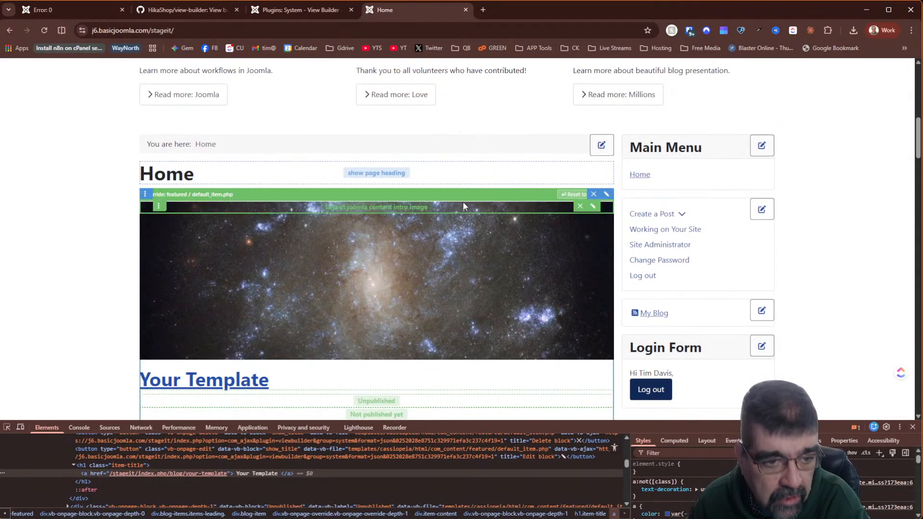
{"action": "left_click", "coordinate": [607, 195]}
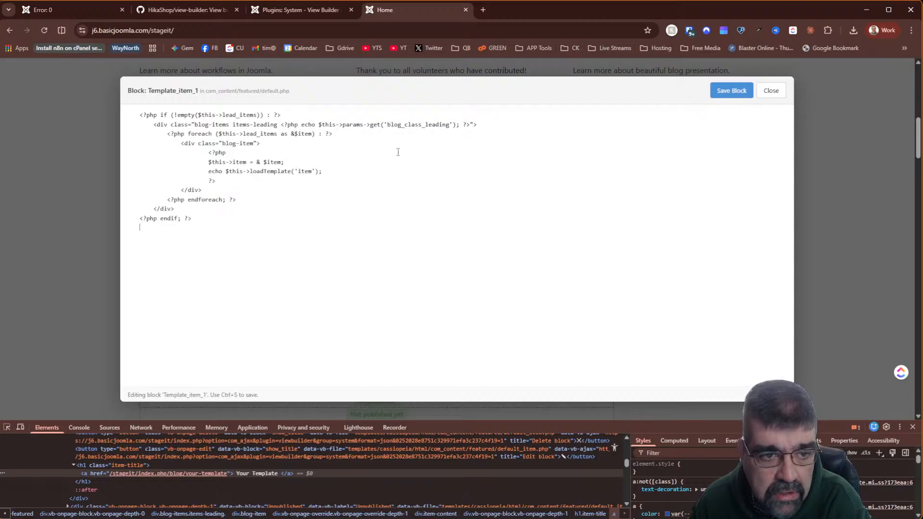
{"action": "left_click", "coordinate": [92, 176]}
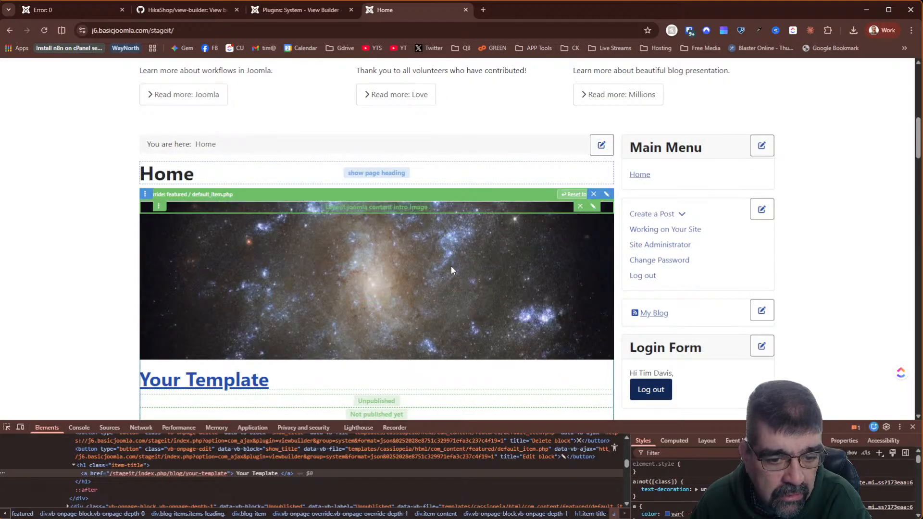
{"action": "scroll", "coordinate": [451, 265], "scroll_direction": "down", "scroll_amount": 2}
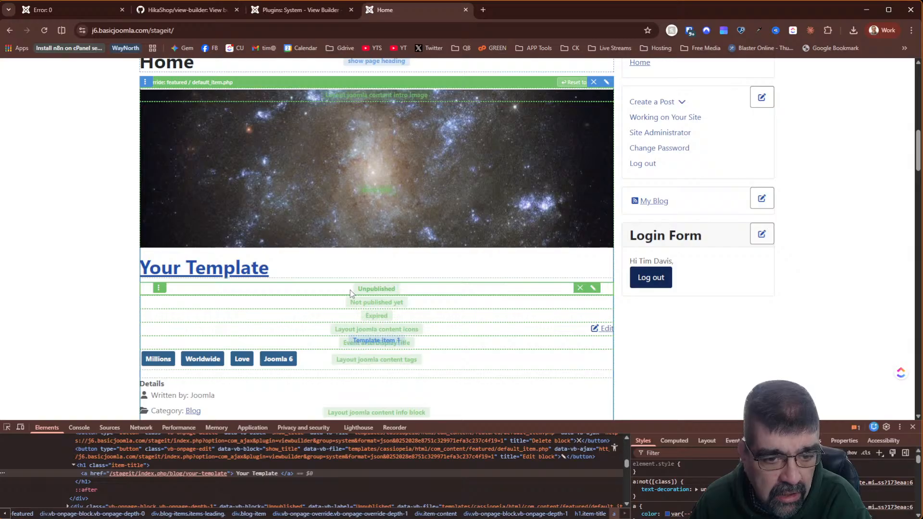
{"action": "scroll", "coordinate": [350, 290], "scroll_direction": "up", "scroll_amount": 2}
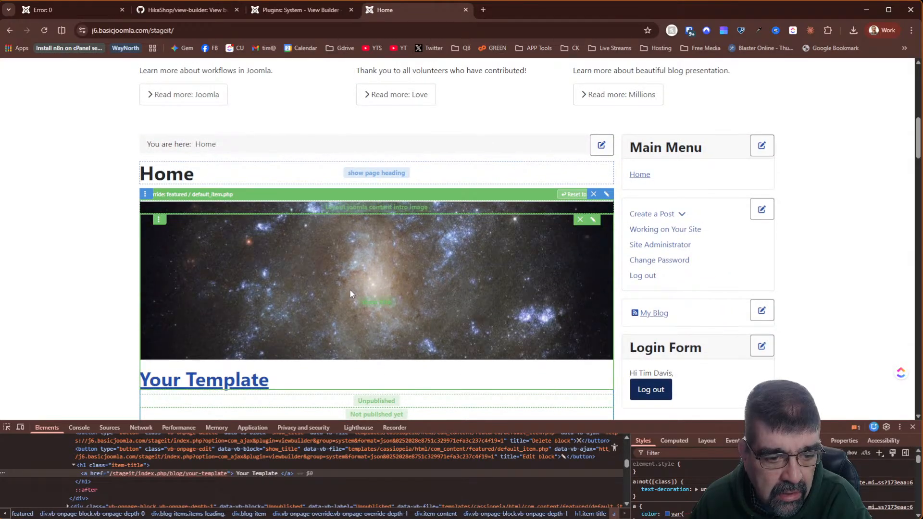
{"action": "scroll", "coordinate": [350, 289], "scroll_direction": "down", "scroll_amount": 2}
{"action": "scroll", "coordinate": [350, 290], "scroll_direction": "up", "scroll_amount": 2}
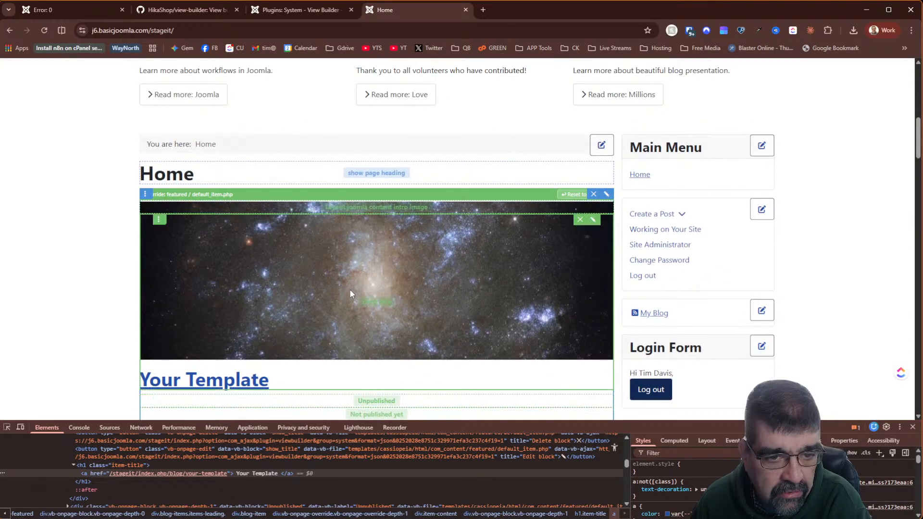
{"action": "scroll", "coordinate": [350, 290], "scroll_direction": "down", "scroll_amount": 2}
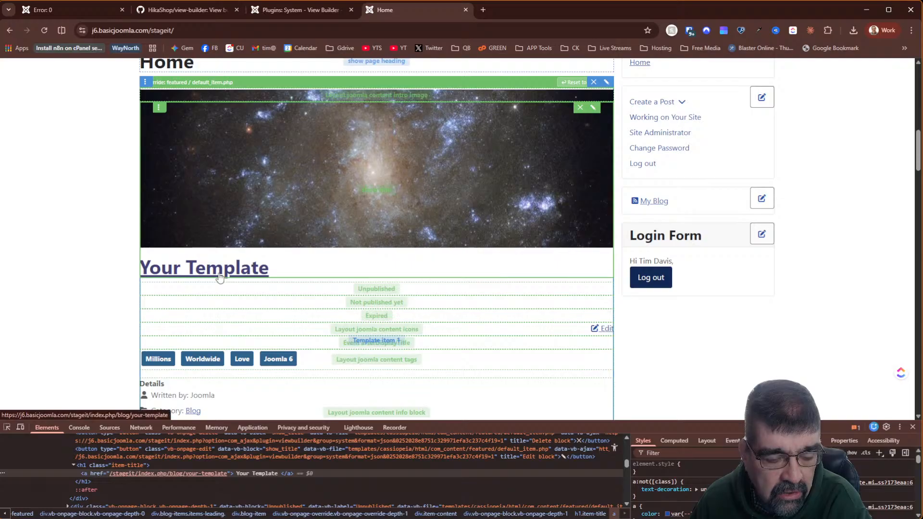
{"action": "key", "text": "ctrl+shift+Tab"}
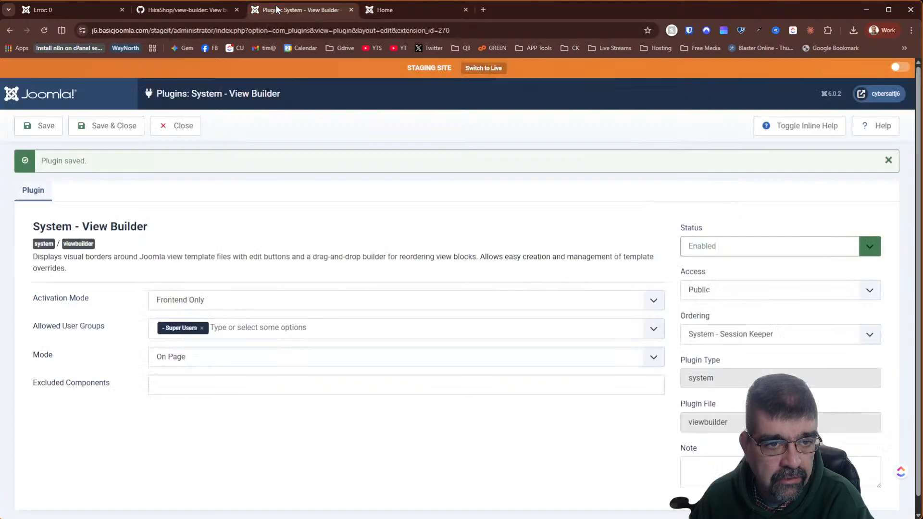
- Close the plugin settings and open Content > Articles in a new admin tab
{"action": "left_click", "coordinate": [176, 125]}
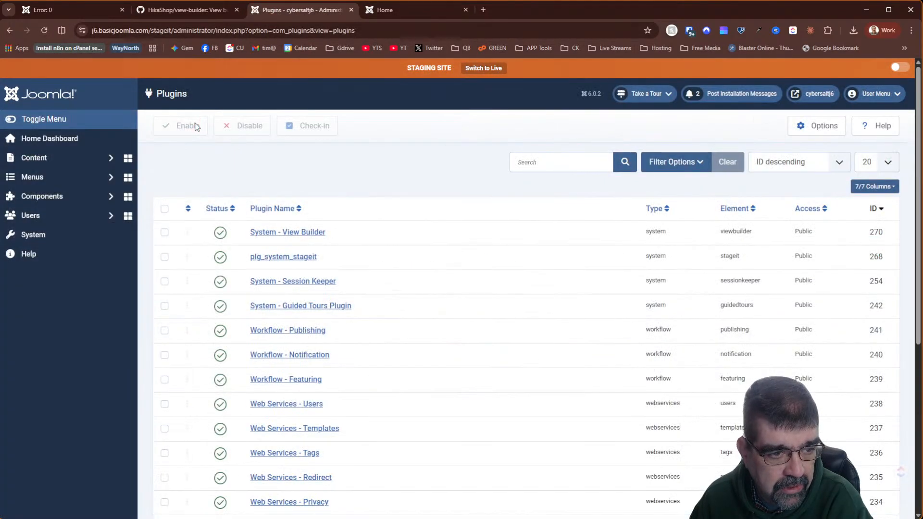
{"action": "right_click", "coordinate": [40, 158]}
{"action": "left_click", "coordinate": [65, 168]}
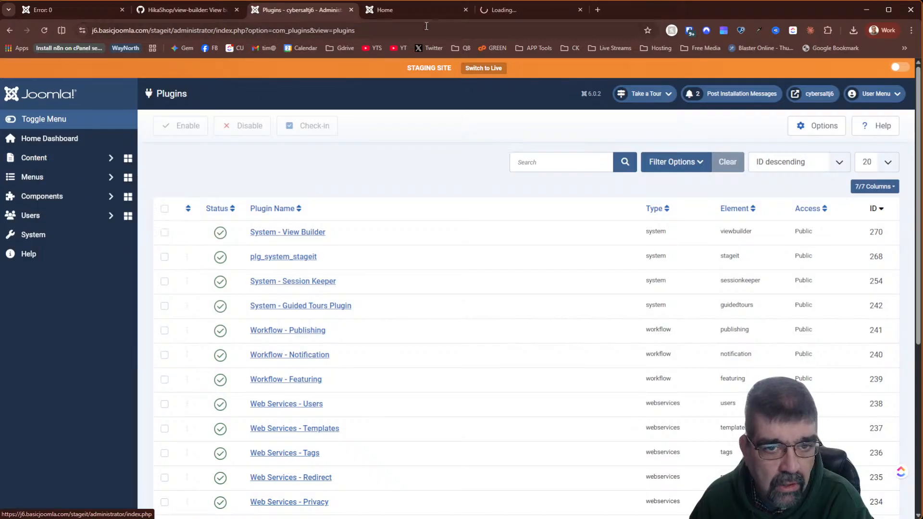
{"action": "left_click", "coordinate": [493, 10]}
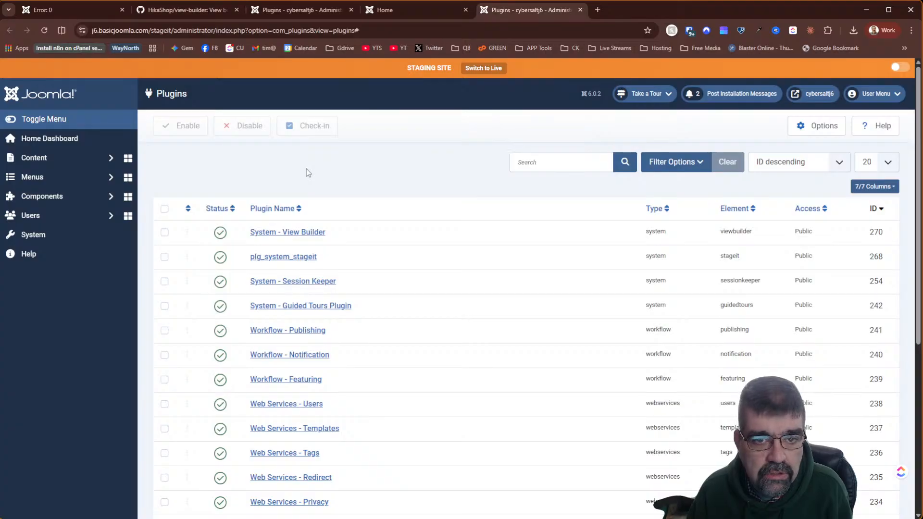
{"action": "left_click", "coordinate": [396, 7]}
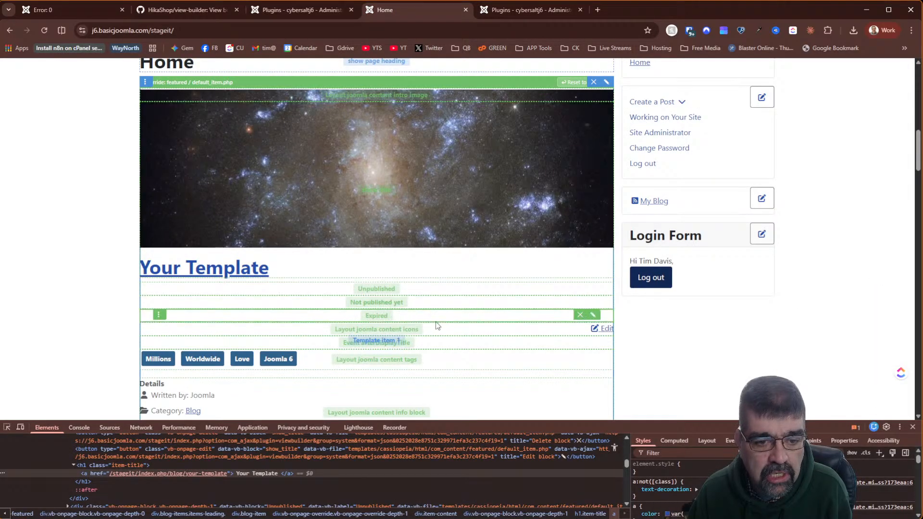
{"action": "left_click", "coordinate": [503, 10]}
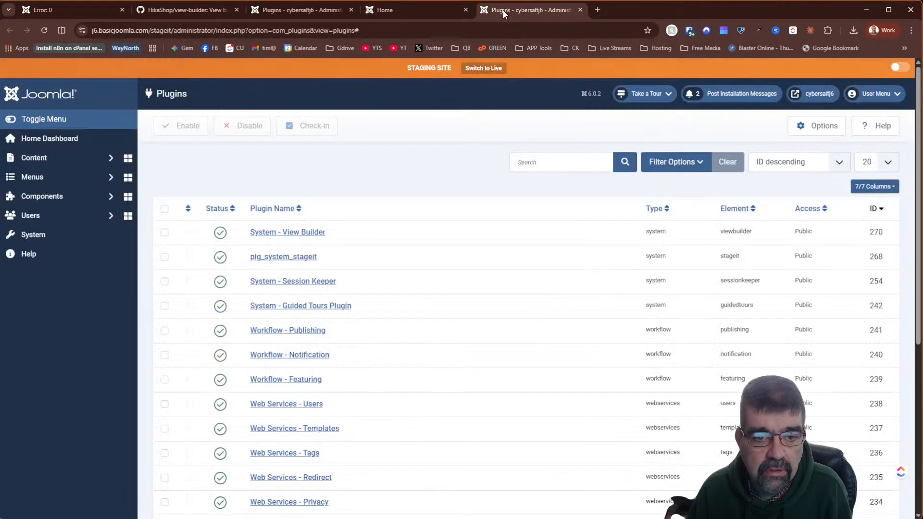
{"action": "left_click", "coordinate": [39, 160]}
{"action": "left_click", "coordinate": [46, 179]}
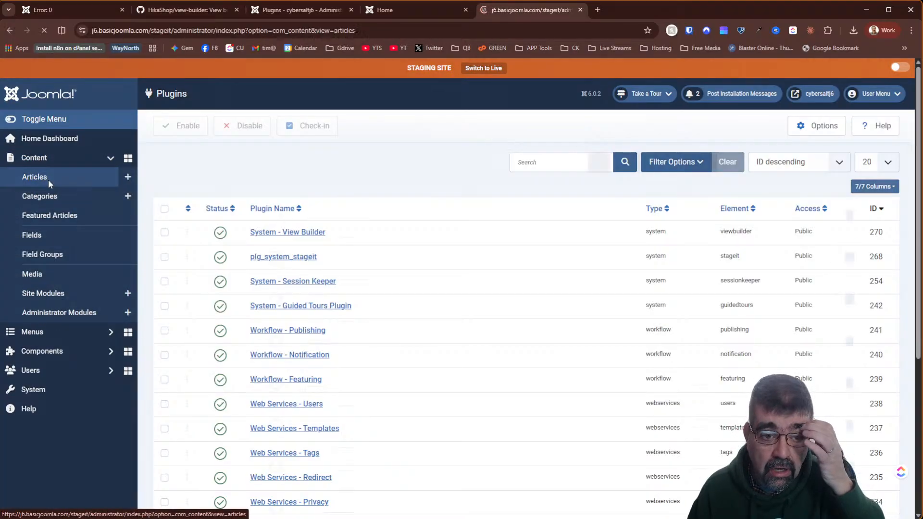
- Search articles for 'template', unpublish Your Template, and reload the staging homepage
{"action": "left_click", "coordinate": [511, 157]}
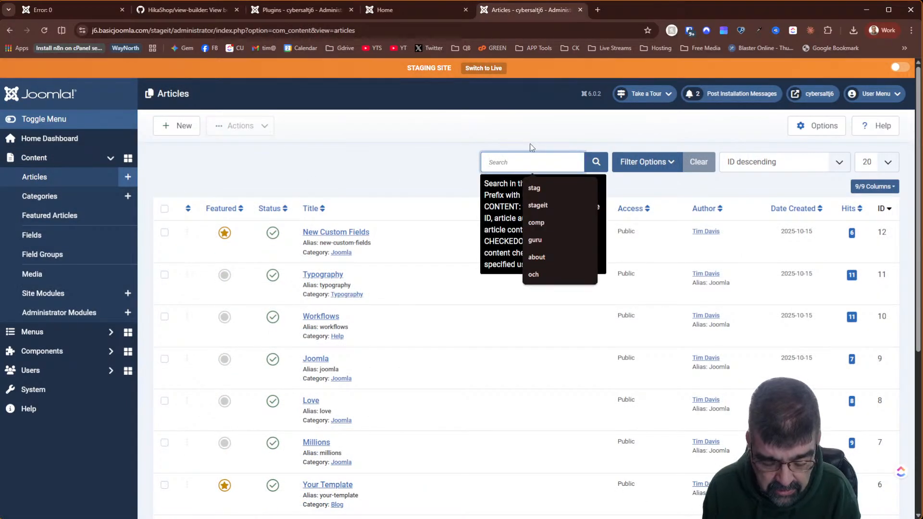
{"action": "type", "text": "template"}
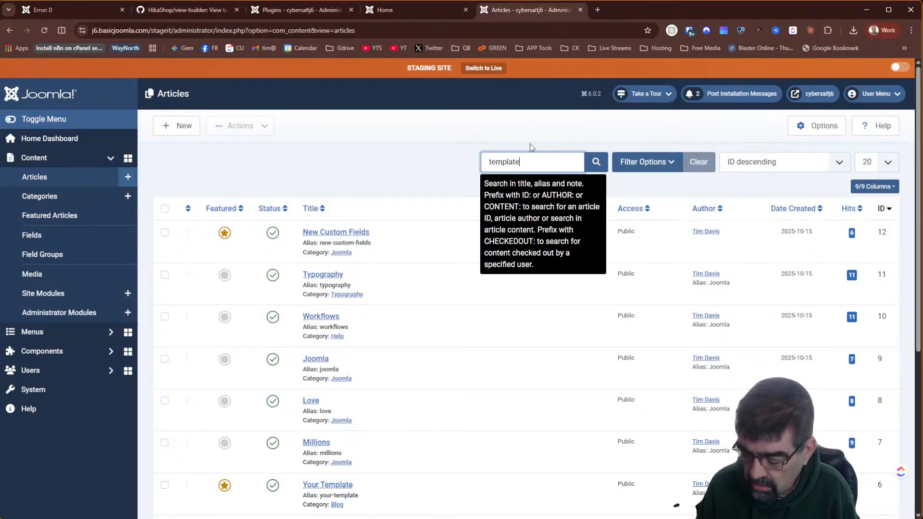
{"action": "key", "text": "Return"}
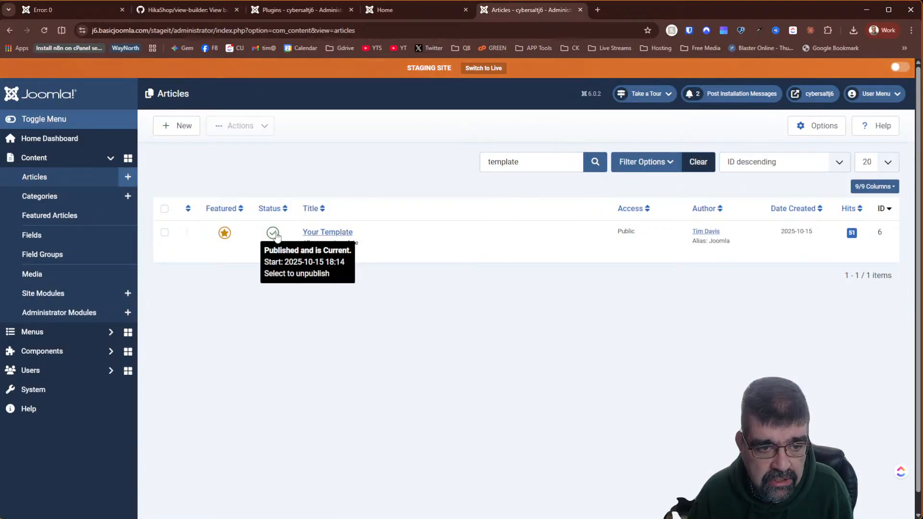
{"action": "left_click", "coordinate": [274, 234]}
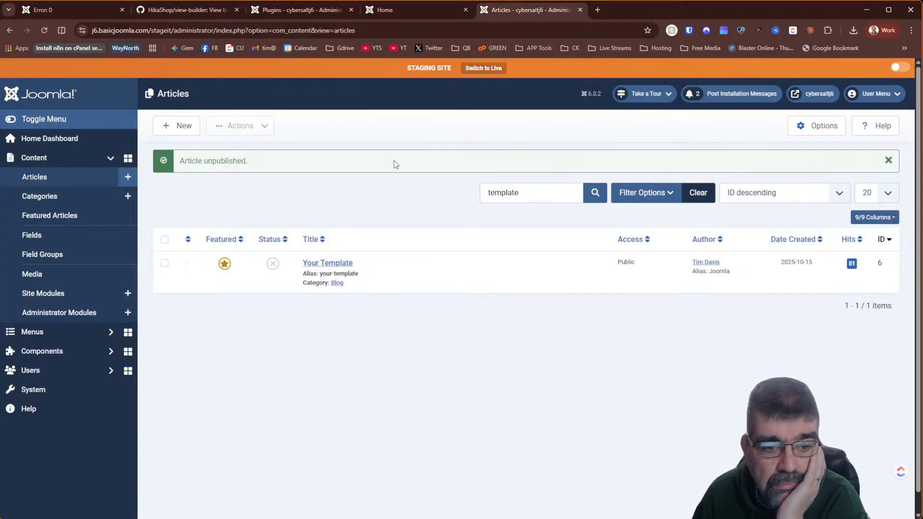
{"action": "left_click", "coordinate": [401, 13]}
{"action": "left_click", "coordinate": [44, 31]}
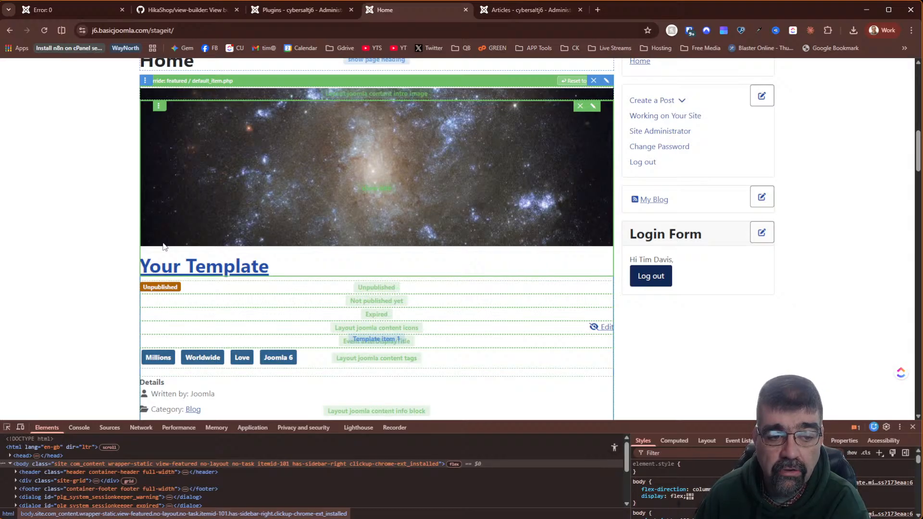
{"action": "scroll", "coordinate": [544, 360], "scroll_direction": "down", "scroll_amount": 4}
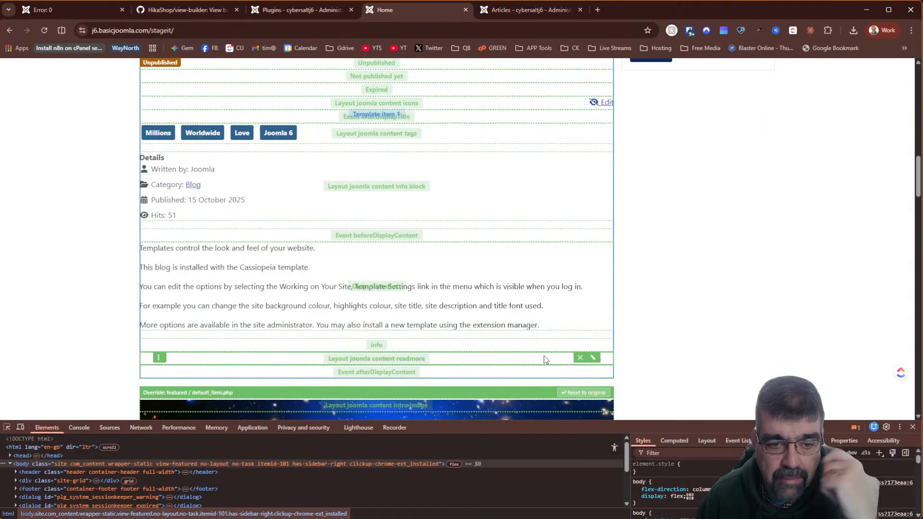
{"action": "scroll", "coordinate": [462, 313], "scroll_direction": "down", "scroll_amount": 14}
{"action": "scroll", "coordinate": [457, 313], "scroll_direction": "up", "scroll_amount": 8}
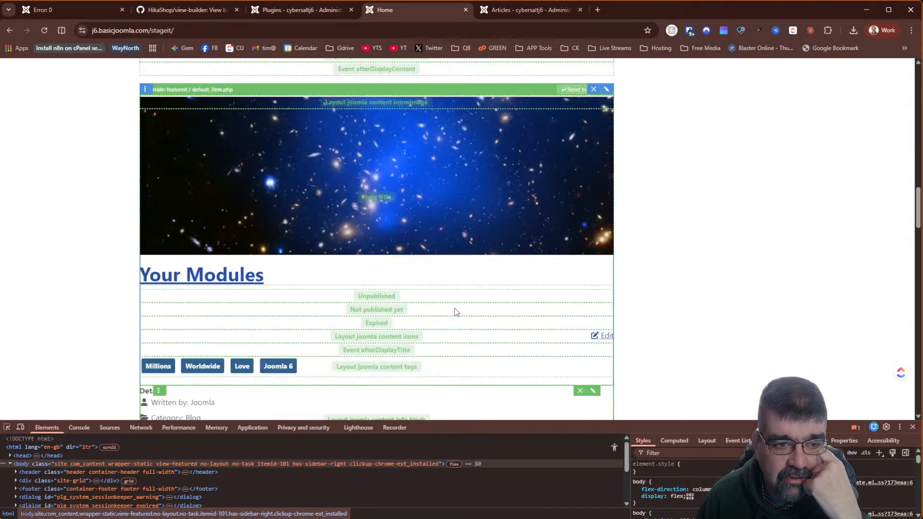
{"action": "scroll", "coordinate": [456, 312], "scroll_direction": "up", "scroll_amount": 7}
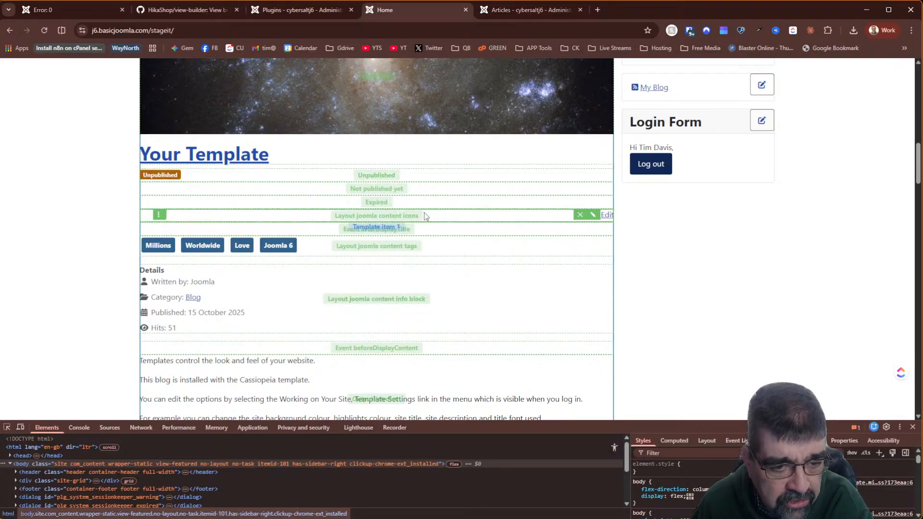
{"action": "scroll", "coordinate": [316, 234], "scroll_direction": "down", "scroll_amount": 7}
{"action": "scroll", "coordinate": [316, 230], "scroll_direction": "down", "scroll_amount": 7}
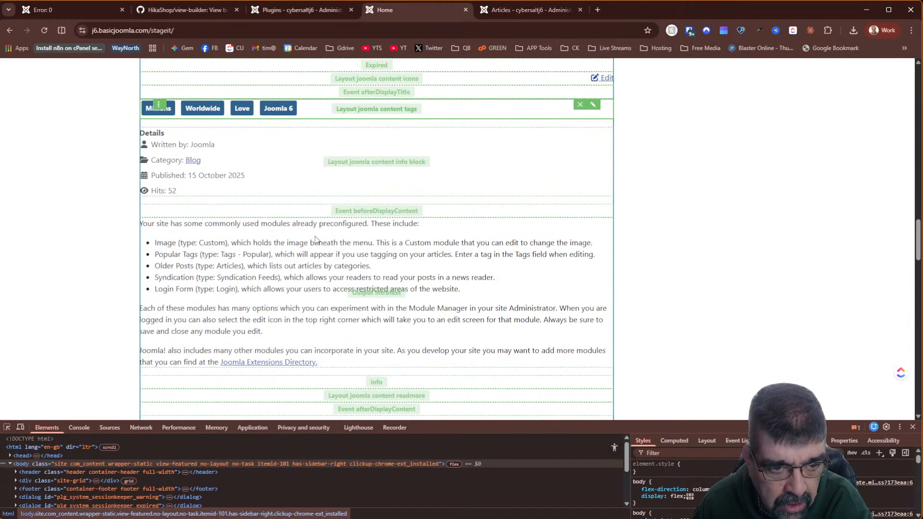
{"action": "scroll", "coordinate": [314, 235], "scroll_direction": "up", "scroll_amount": 7}
{"action": "scroll", "coordinate": [315, 236], "scroll_direction": "up", "scroll_amount": 7}
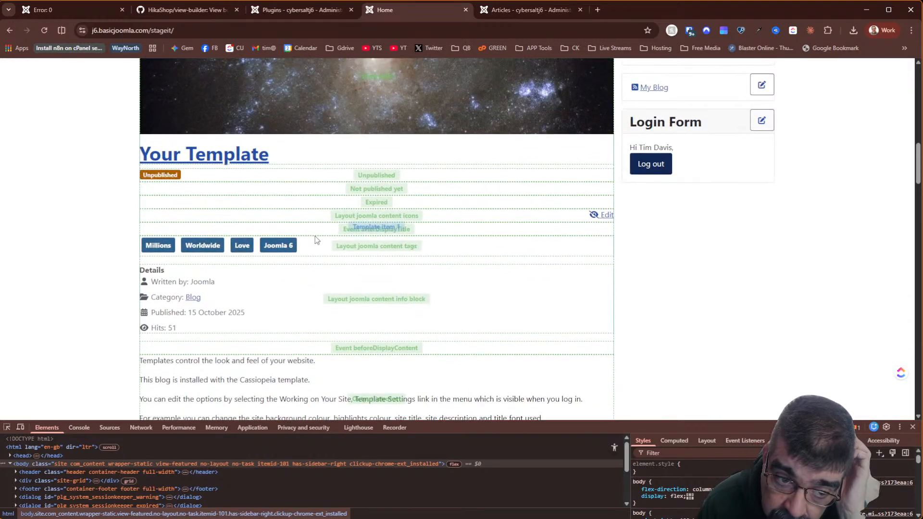
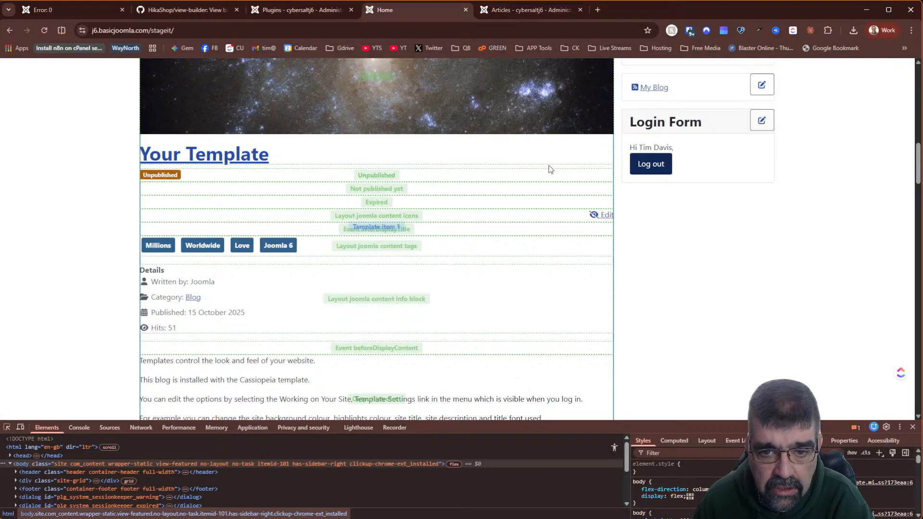
- Delete the Unpublished block from the Your Template override, review the home page, and return to Articles
{"action": "left_click", "coordinate": [581, 175]}
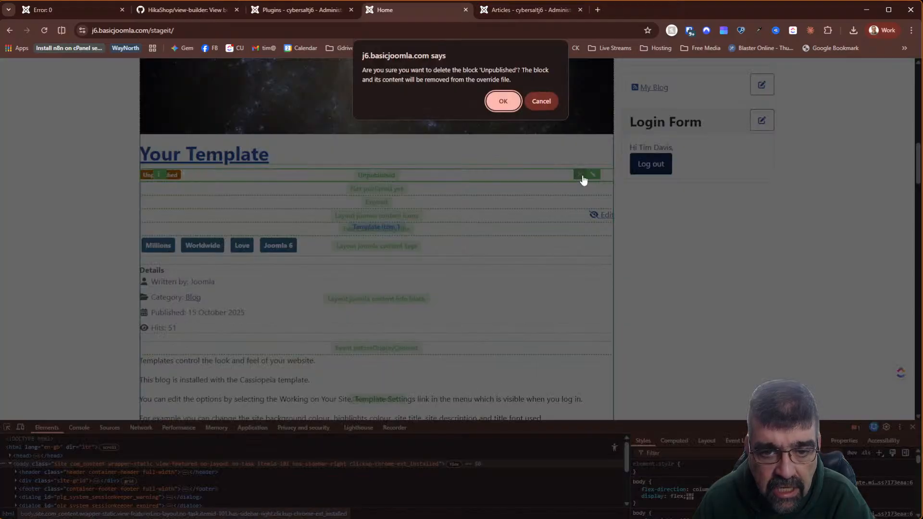
{"action": "left_click", "coordinate": [501, 102]}
{"action": "left_click", "coordinate": [510, 12]}
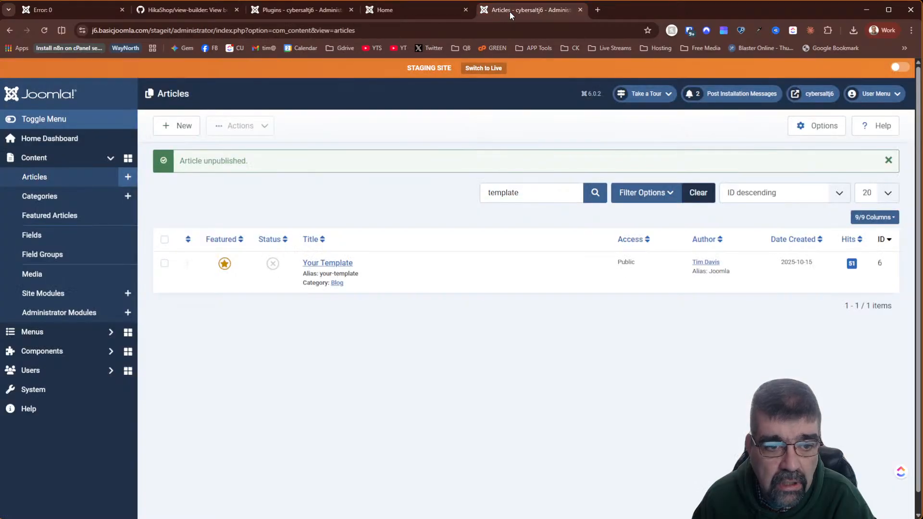
{"action": "left_click", "coordinate": [408, 7]}
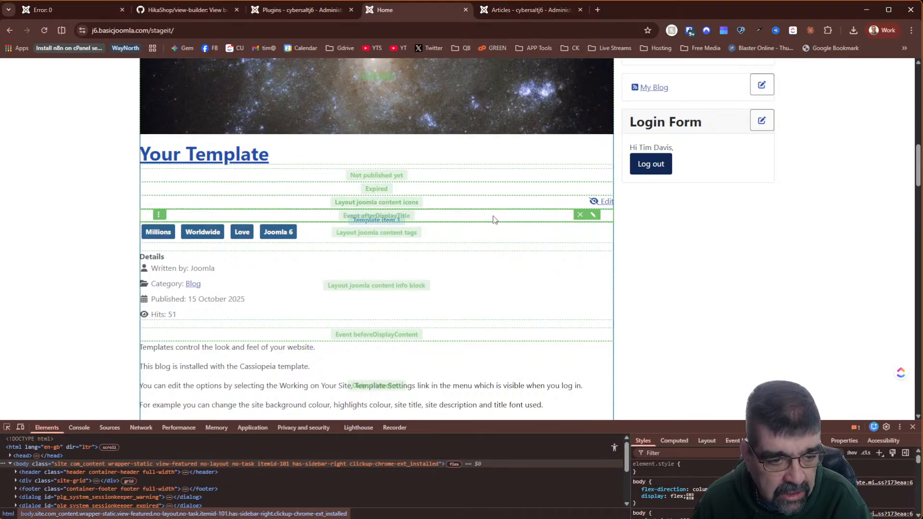
{"action": "scroll", "coordinate": [481, 216], "scroll_direction": "down", "scroll_amount": 7}
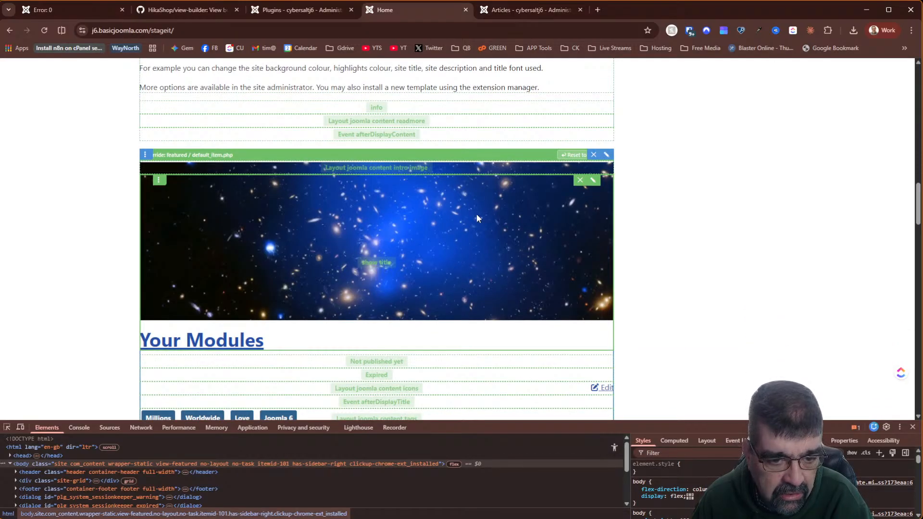
{"action": "scroll", "coordinate": [478, 215], "scroll_direction": "down", "scroll_amount": 7}
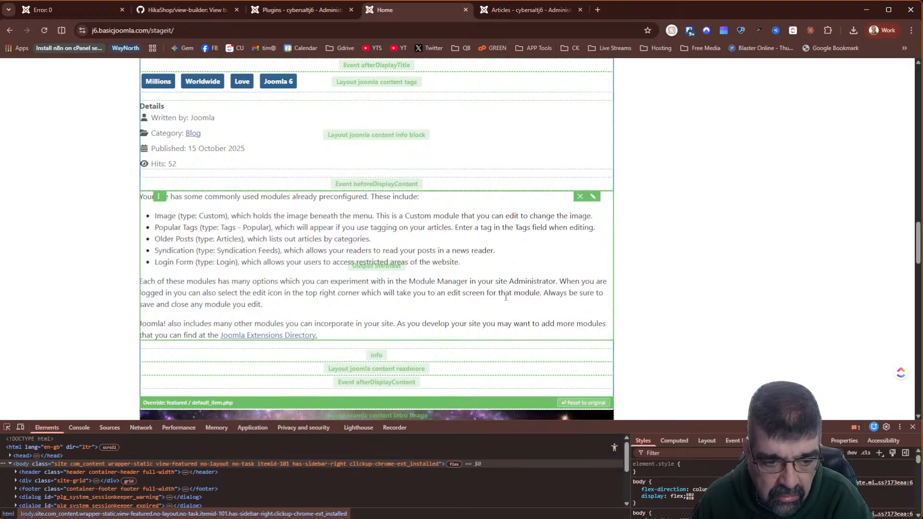
{"action": "scroll", "coordinate": [476, 313], "scroll_direction": "down", "scroll_amount": 5}
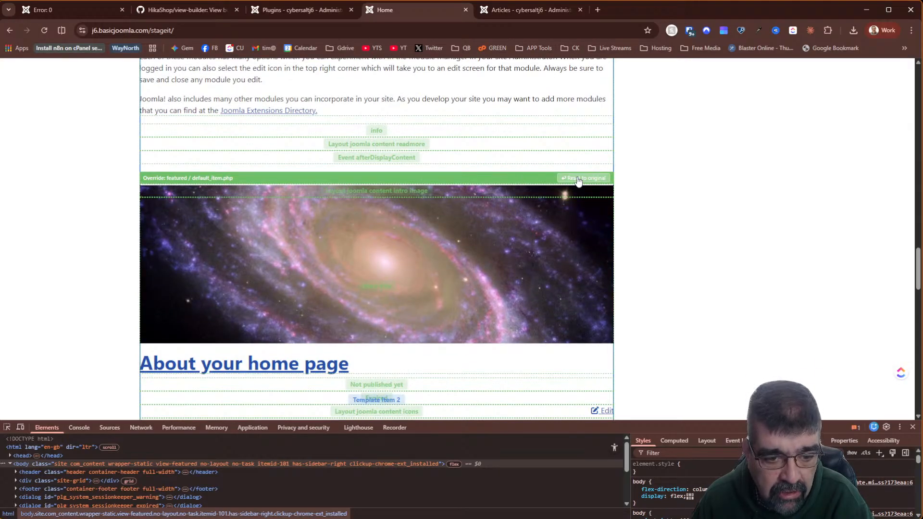
{"action": "left_click", "coordinate": [498, 12]}
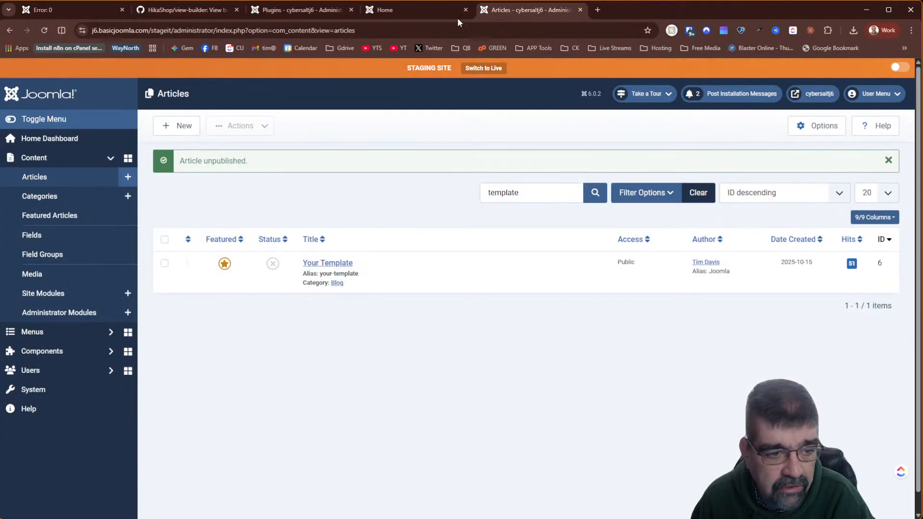
- Open Cassiopeia's html/com_content/featured/default.php override via System and scroll through its auto-generated code
{"action": "left_click", "coordinate": [28, 390]}
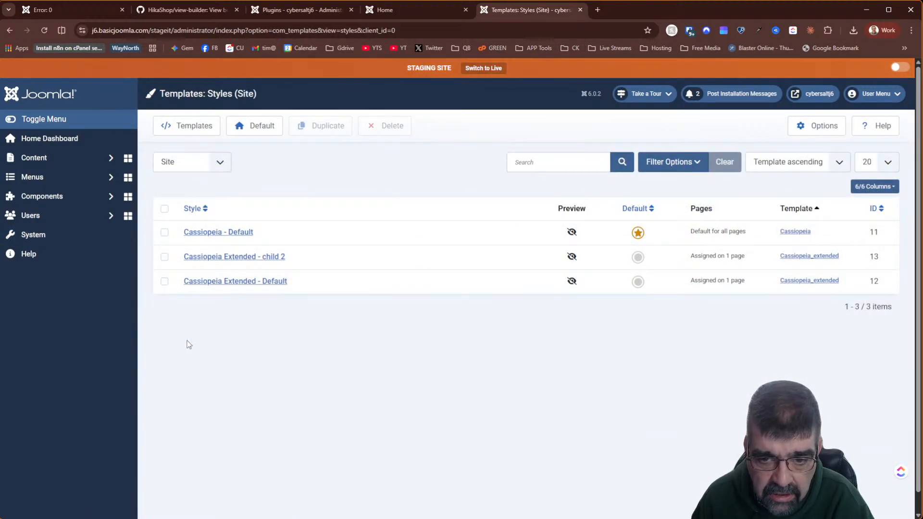
{"action": "left_click", "coordinate": [796, 232]}
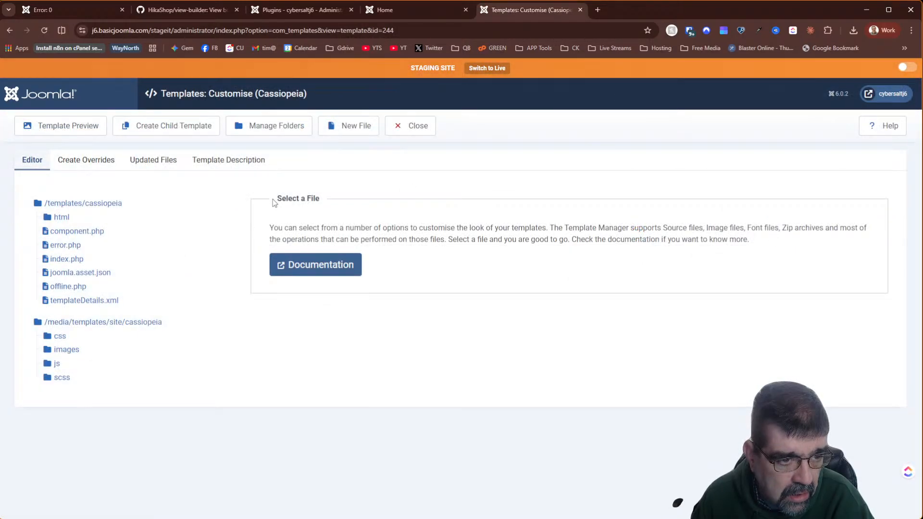
{"action": "left_click", "coordinate": [61, 218]}
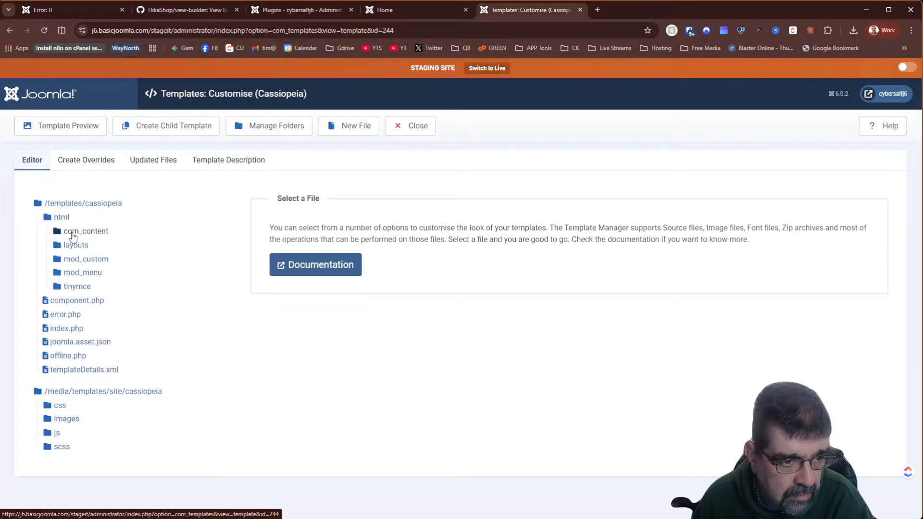
{"action": "left_click", "coordinate": [75, 246]}
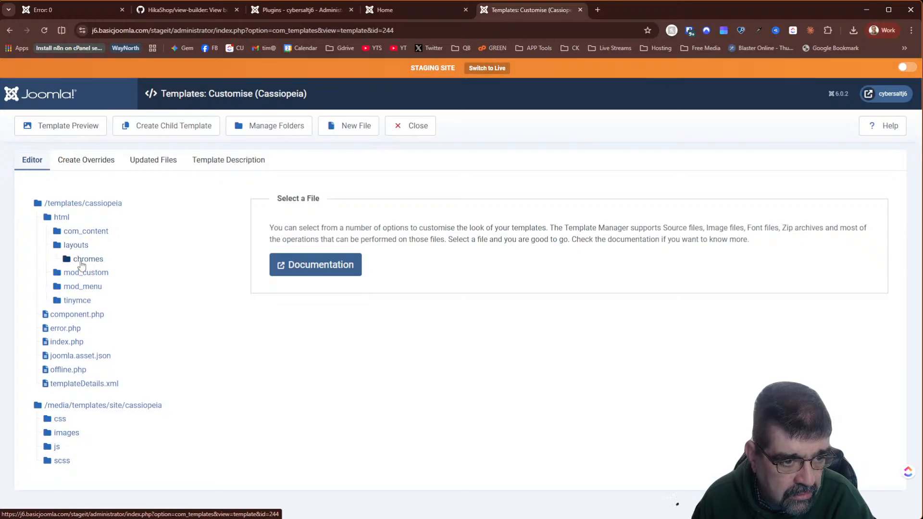
{"action": "left_click", "coordinate": [81, 260]}
{"action": "left_click", "coordinate": [81, 232]}
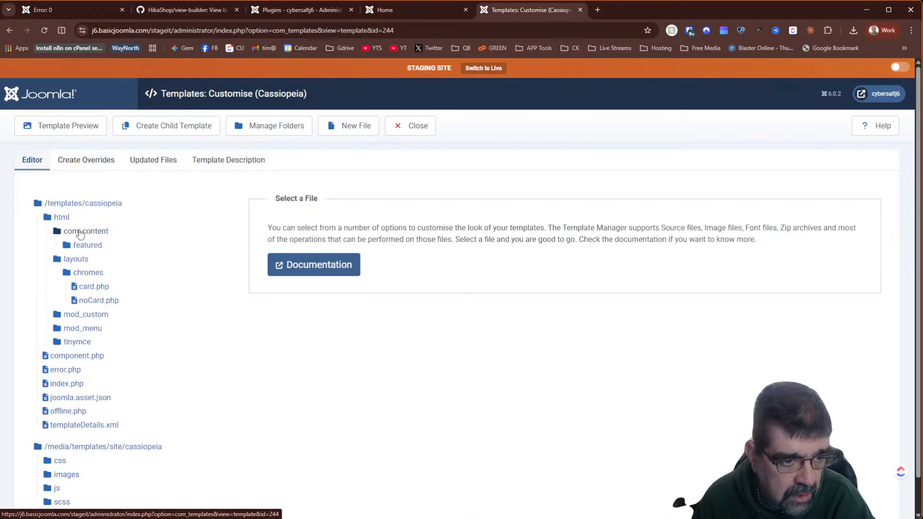
{"action": "left_click", "coordinate": [89, 246]}
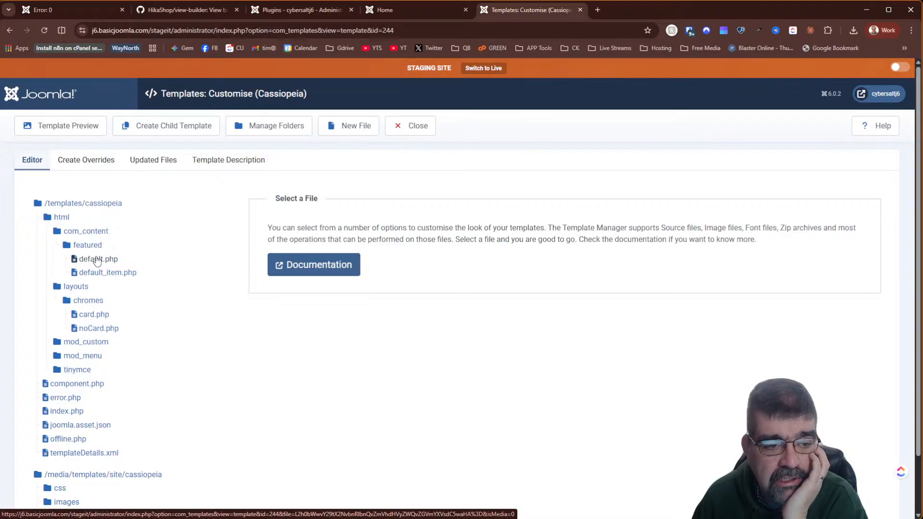
{"action": "left_click", "coordinate": [96, 259]}
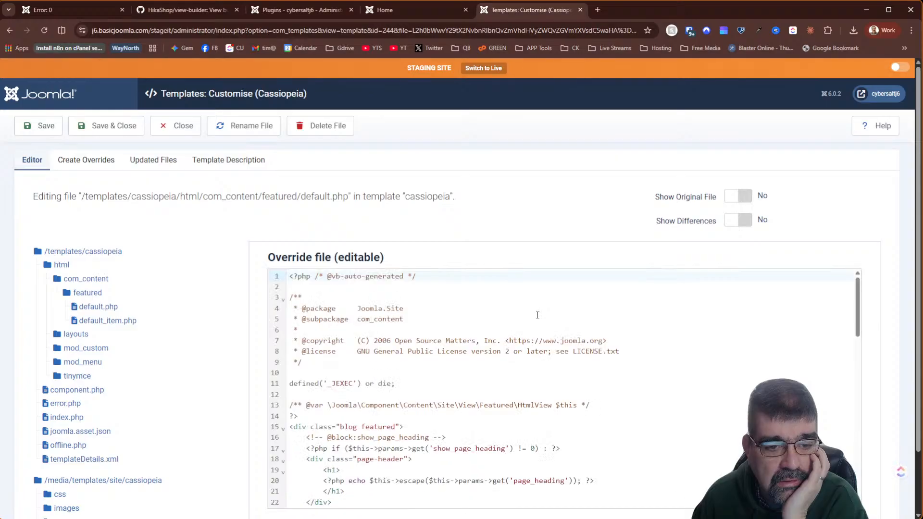
{"action": "scroll", "coordinate": [481, 312], "scroll_direction": "down", "scroll_amount": 9}
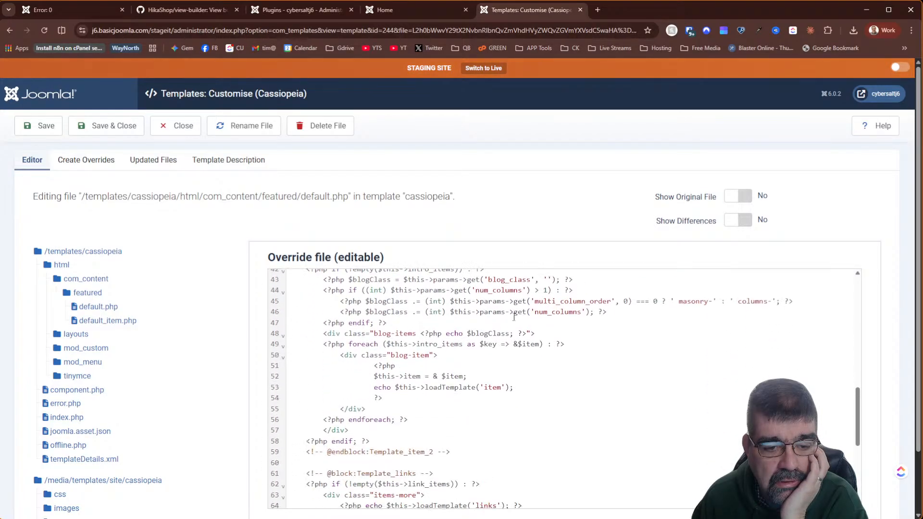
{"action": "scroll", "coordinate": [514, 316], "scroll_direction": "down", "scroll_amount": 5}
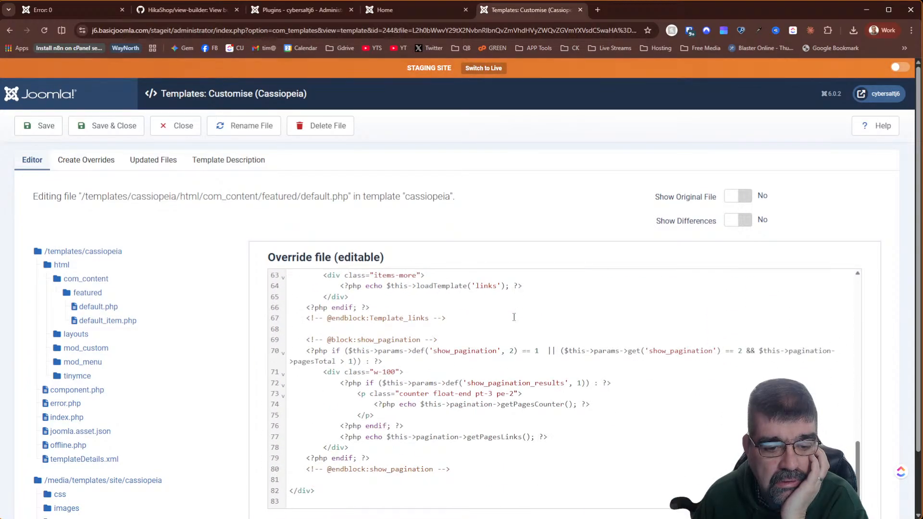
{"action": "scroll", "coordinate": [514, 317], "scroll_direction": "up", "scroll_amount": 10}
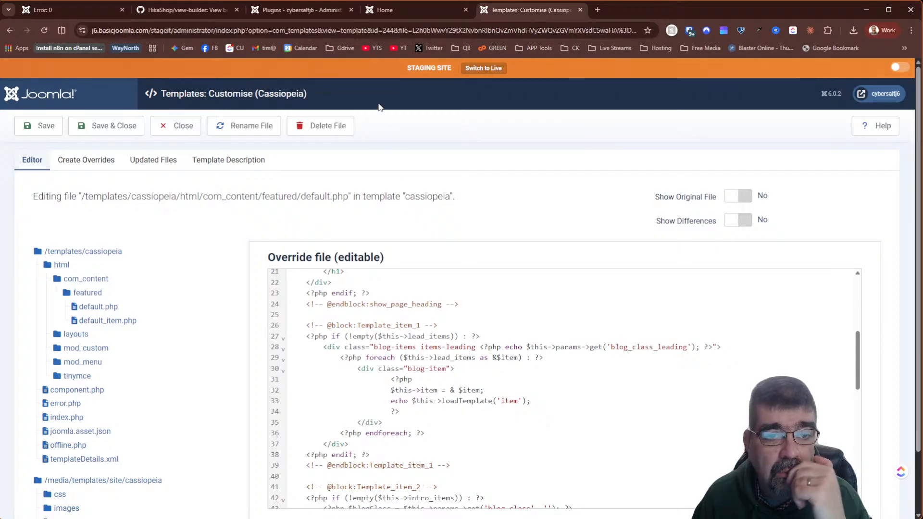
{"action": "left_click", "coordinate": [327, 10]}
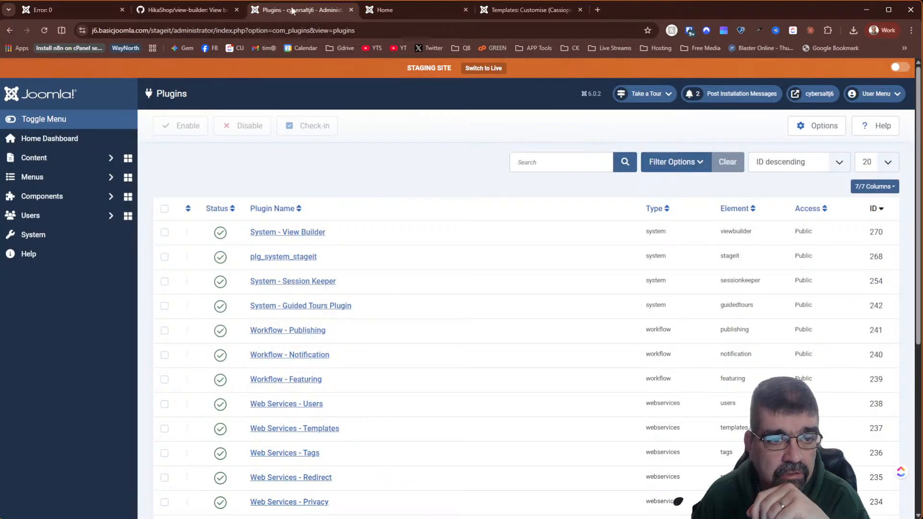
- On the home page, open the show_title block's code editor and select all its title code
{"action": "left_click", "coordinate": [404, 10]}
{"action": "scroll", "coordinate": [508, 205], "scroll_direction": "up", "scroll_amount": 15}
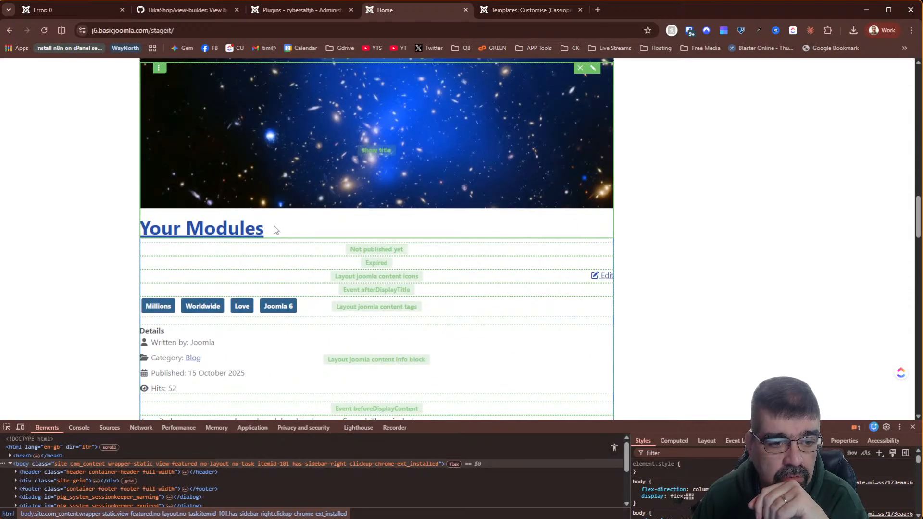
{"action": "scroll", "coordinate": [406, 221], "scroll_direction": "down", "scroll_amount": 2}
{"action": "scroll", "coordinate": [405, 221], "scroll_direction": "up", "scroll_amount": 2}
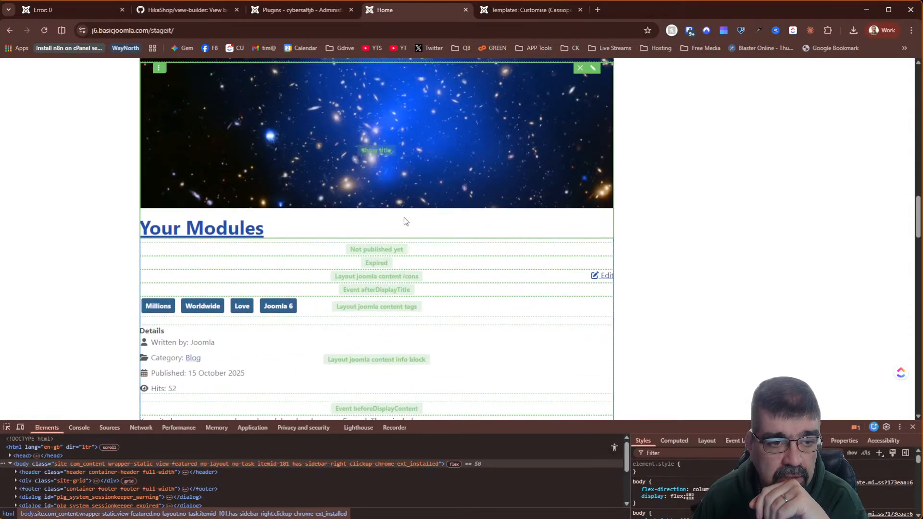
{"action": "scroll", "coordinate": [405, 221], "scroll_direction": "up", "scroll_amount": 2}
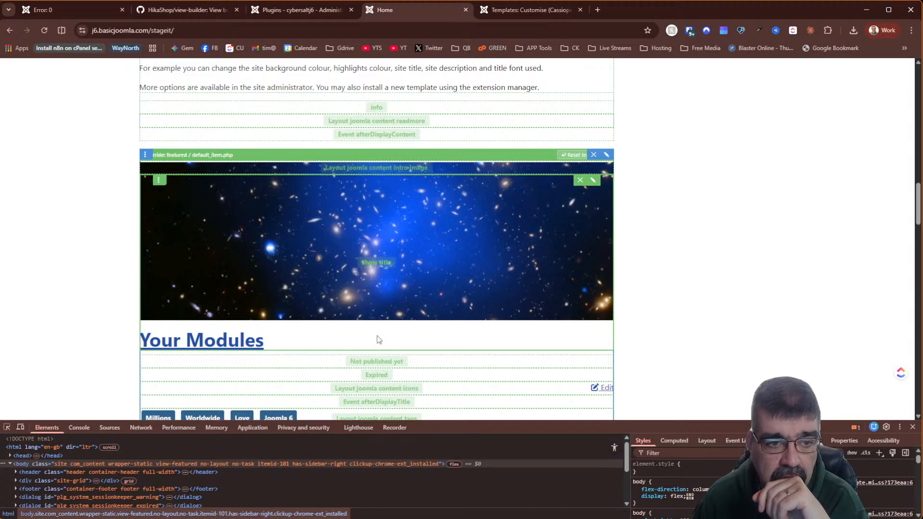
{"action": "scroll", "coordinate": [377, 335], "scroll_direction": "up", "scroll_amount": 8}
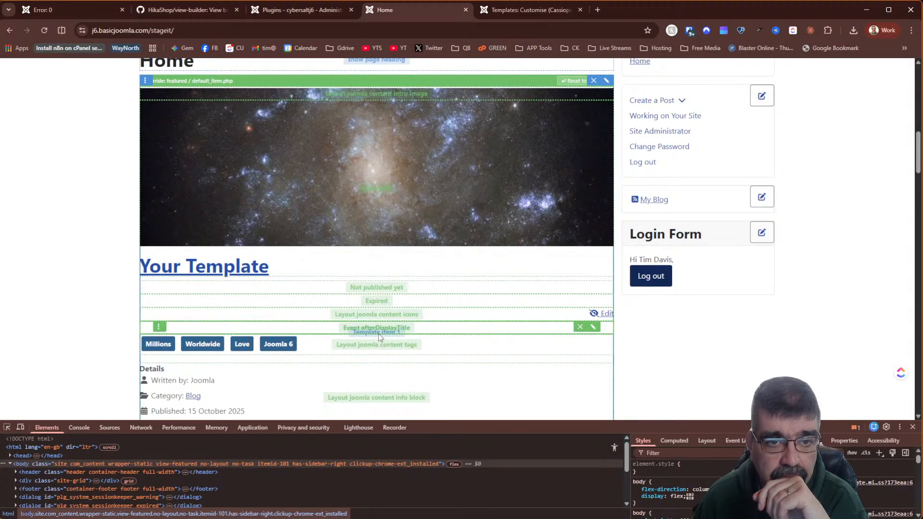
{"action": "scroll", "coordinate": [379, 334], "scroll_direction": "down", "scroll_amount": 4}
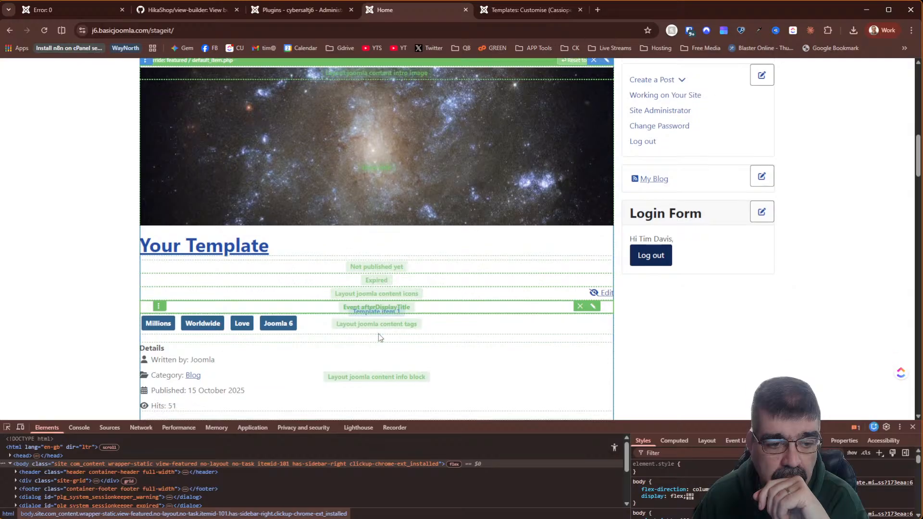
{"action": "scroll", "coordinate": [379, 334], "scroll_direction": "up", "scroll_amount": 4}
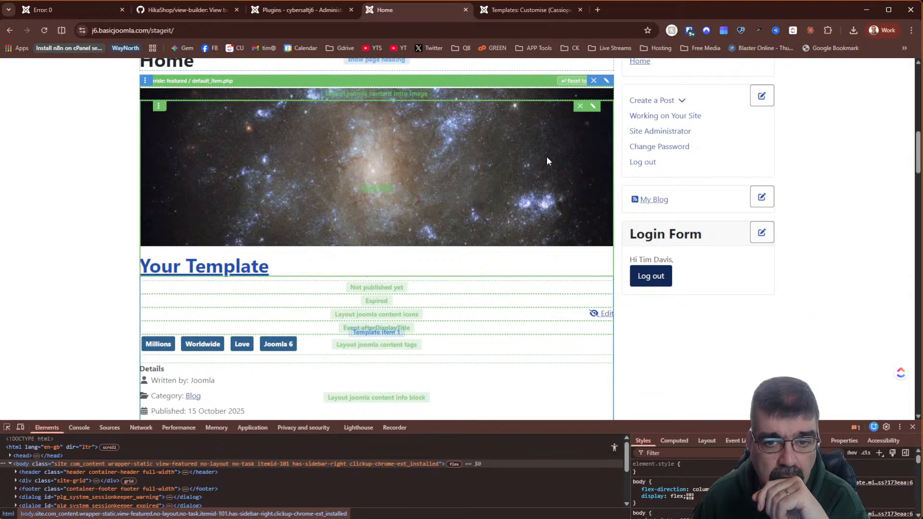
{"action": "left_click", "coordinate": [595, 107]}
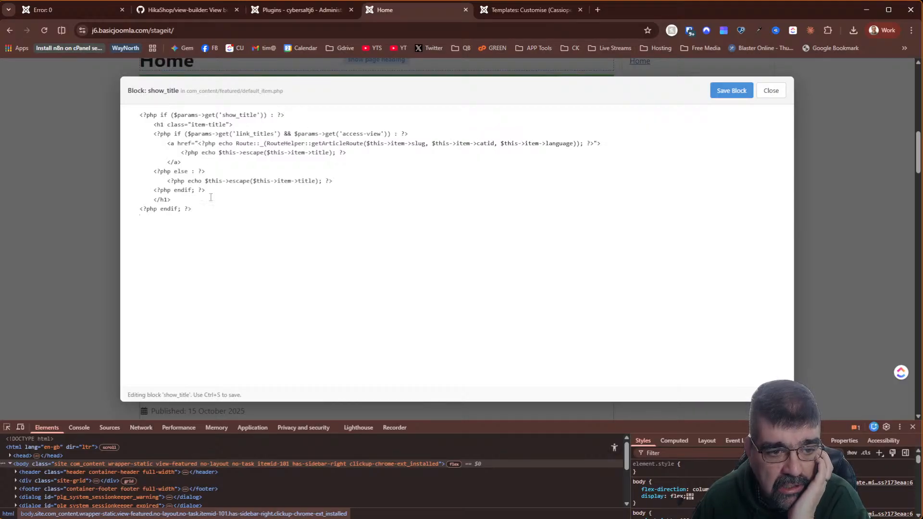
{"action": "left_click_drag", "start_coordinate": [206, 209], "coordinate": [121, 118]}
{"action": "key", "text": "ctrl+c"}
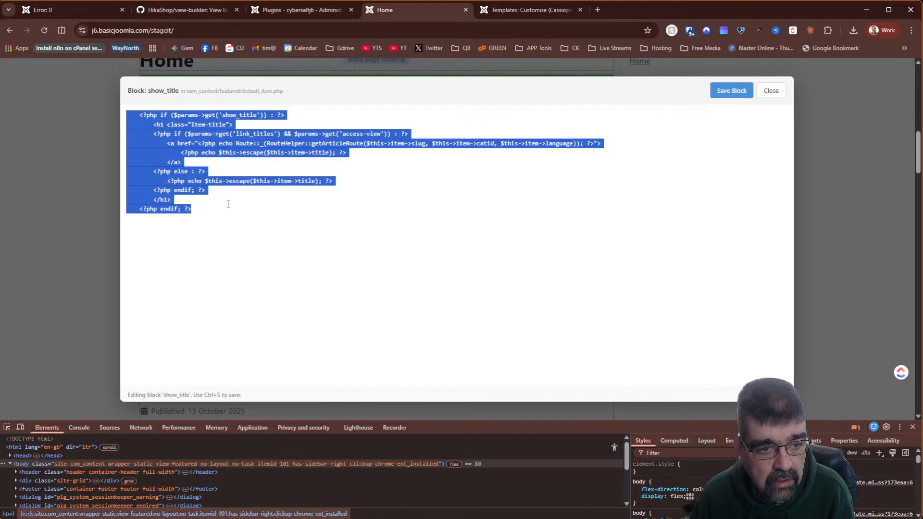
- Paste the title code twice more after the original, save the block, and reload the page
{"action": "left_click", "coordinate": [228, 204]}
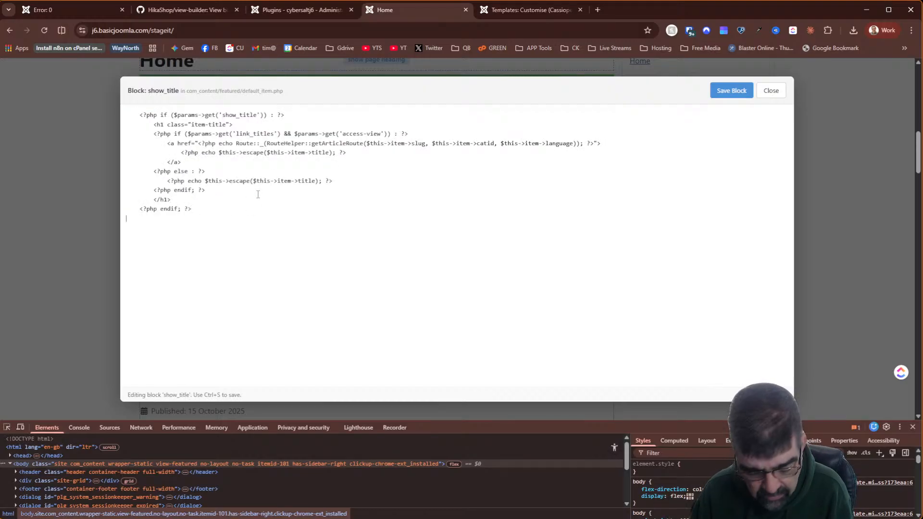
{"action": "key", "text": "ctrl+v"}
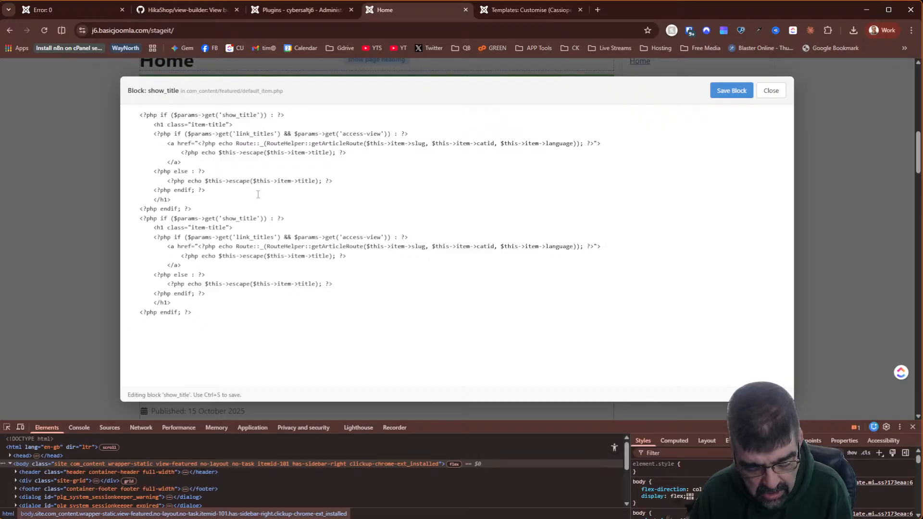
{"action": "key", "text": "ctrl+v"}
{"action": "left_click", "coordinate": [726, 98]}
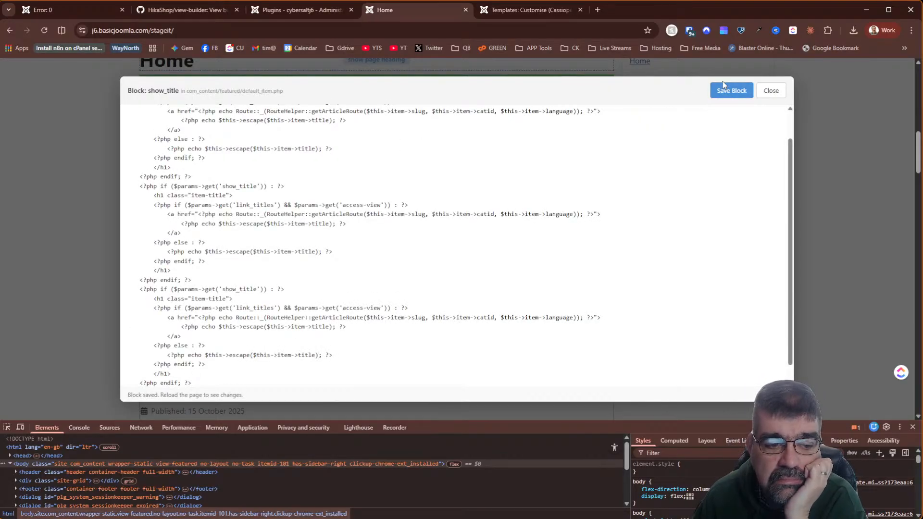
{"action": "left_click", "coordinate": [771, 90]}
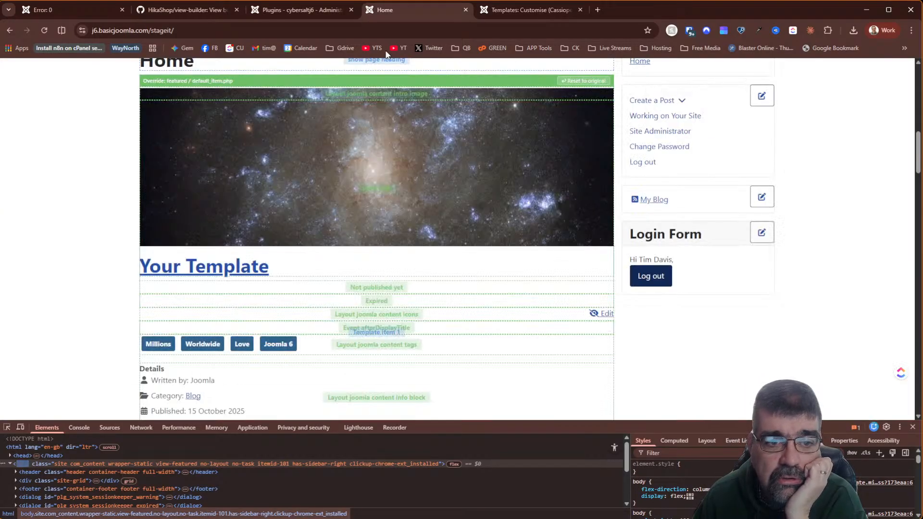
{"action": "left_click", "coordinate": [45, 30]}
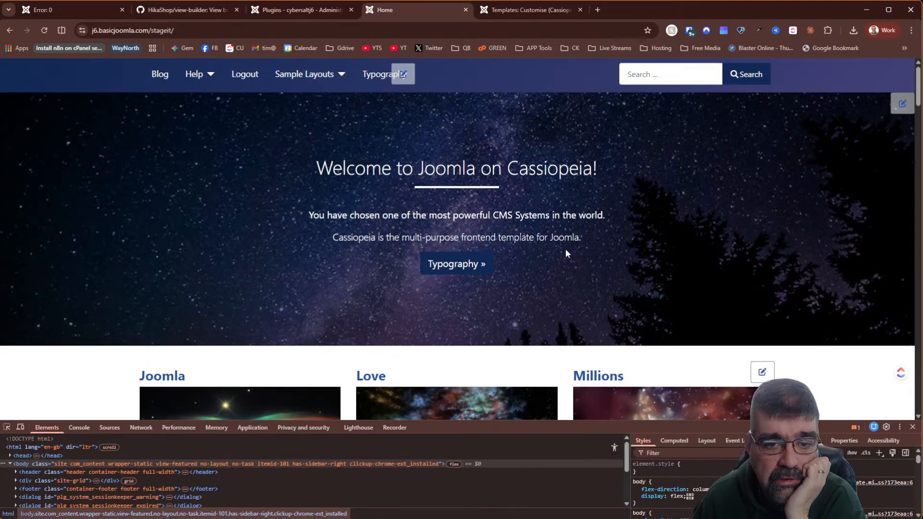
- Reopen the show_title block to check its tripled title code, then go to the Cassiopeia template editor
{"action": "scroll", "coordinate": [566, 249], "scroll_direction": "down", "scroll_amount": 15}
{"action": "scroll", "coordinate": [554, 243], "scroll_direction": "up", "scroll_amount": 5}
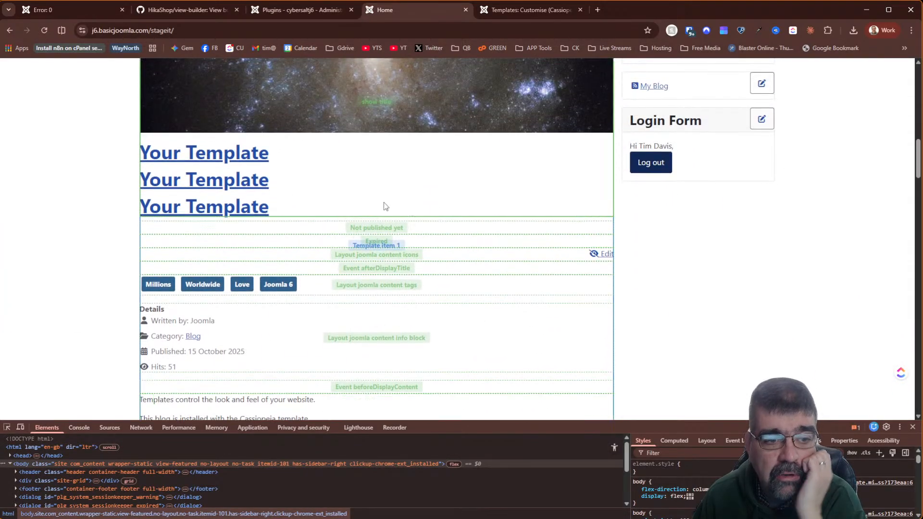
{"action": "scroll", "coordinate": [214, 207], "scroll_direction": "up", "scroll_amount": 5}
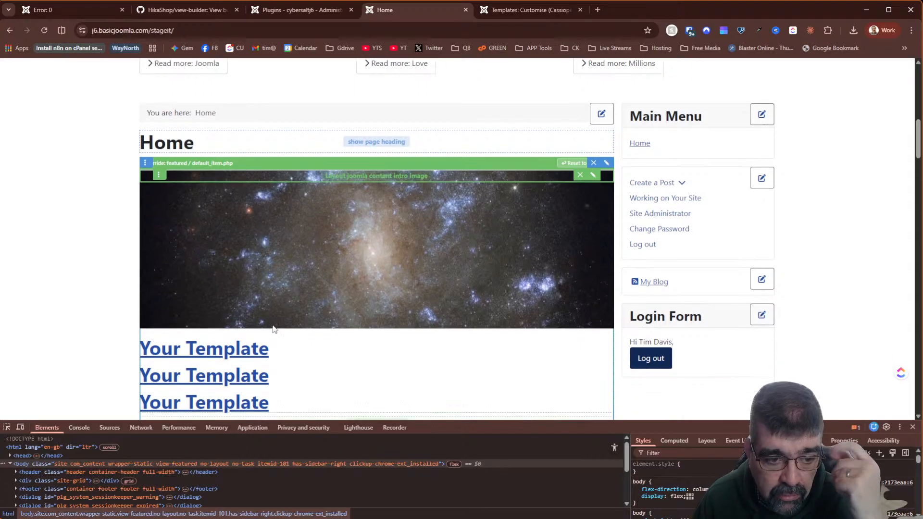
{"action": "scroll", "coordinate": [313, 331], "scroll_direction": "down", "scroll_amount": 4}
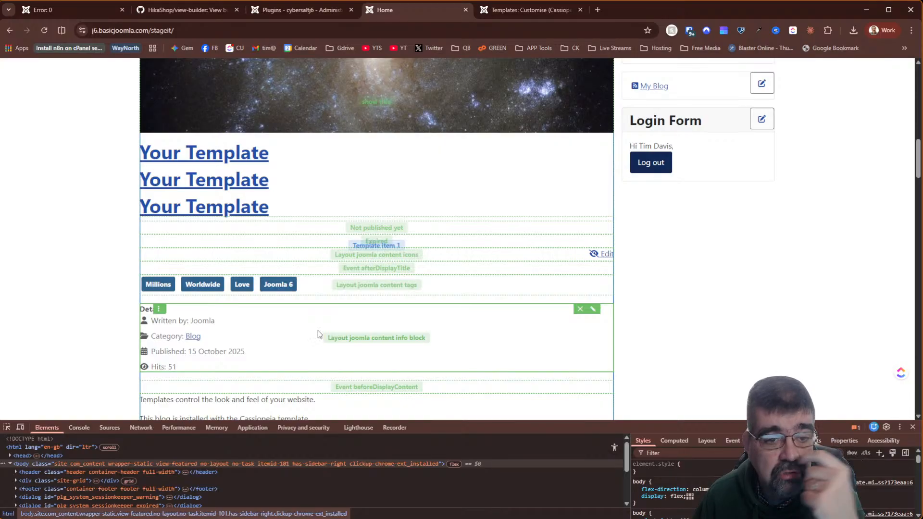
{"action": "scroll", "coordinate": [318, 330], "scroll_direction": "up", "scroll_amount": 2}
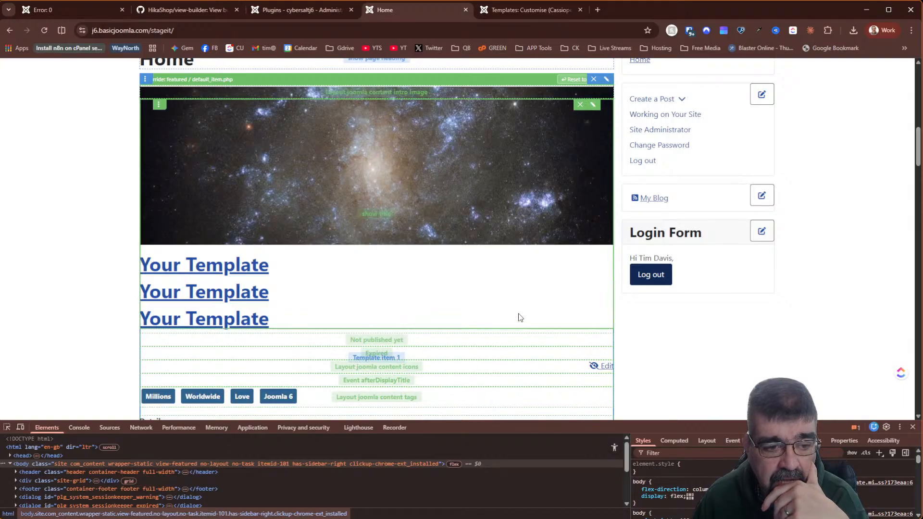
{"action": "scroll", "coordinate": [544, 318], "scroll_direction": "up", "scroll_amount": 2}
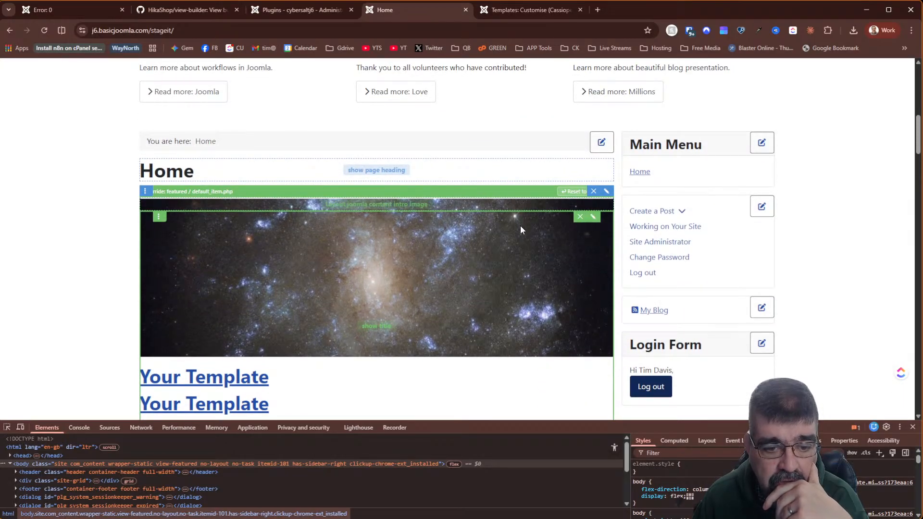
{"action": "left_click", "coordinate": [595, 217]}
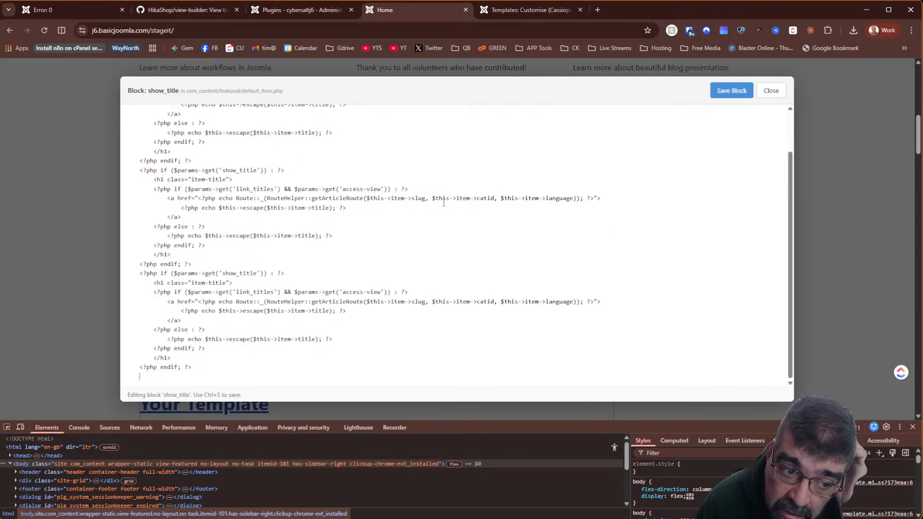
{"action": "scroll", "coordinate": [444, 202], "scroll_direction": "up", "scroll_amount": 2}
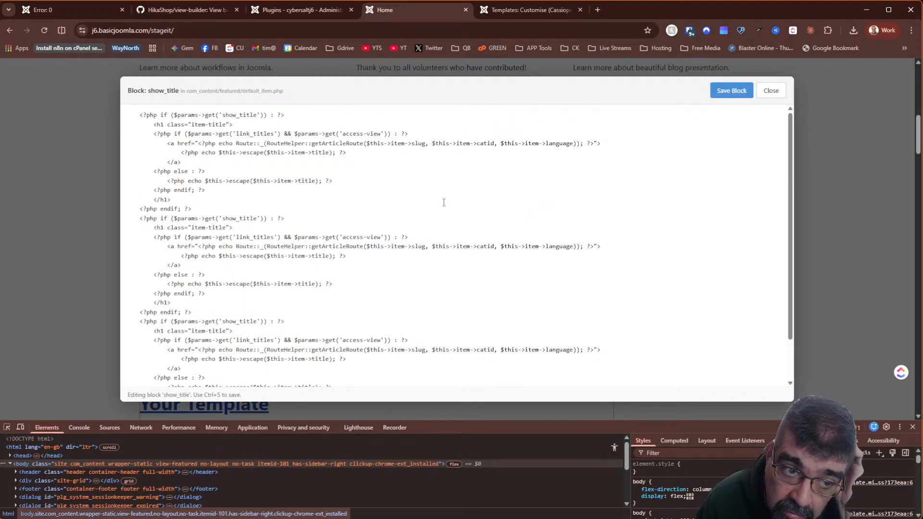
{"action": "left_click", "coordinate": [766, 94]}
{"action": "left_click", "coordinate": [532, 10]}
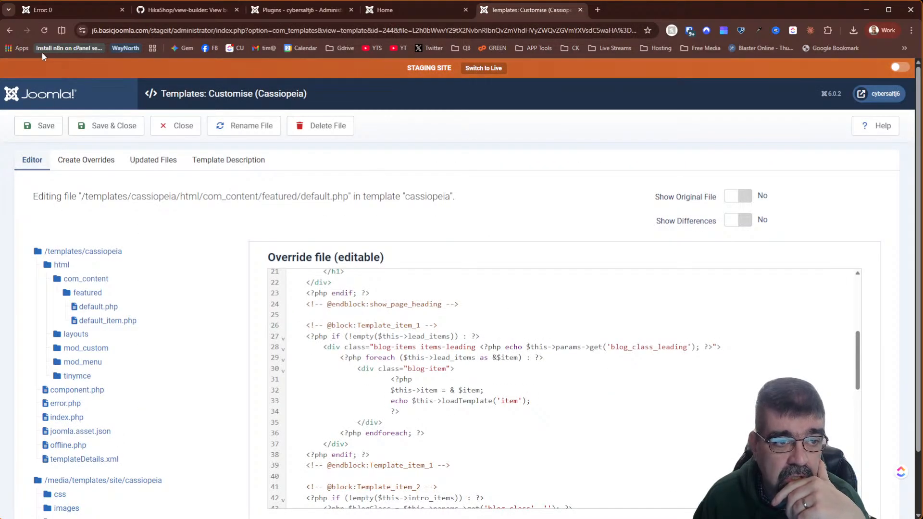
{"action": "left_click", "coordinate": [46, 29]}
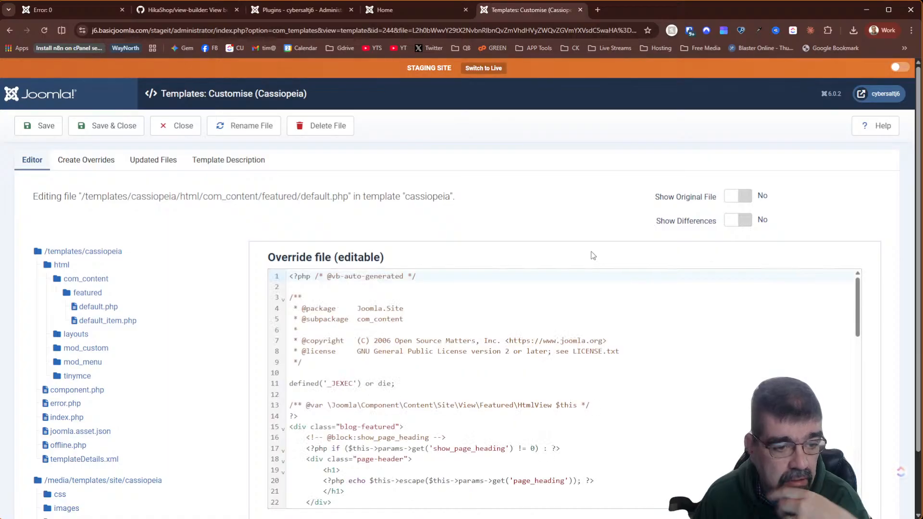
{"action": "scroll", "coordinate": [587, 293], "scroll_direction": "down", "scroll_amount": 3}
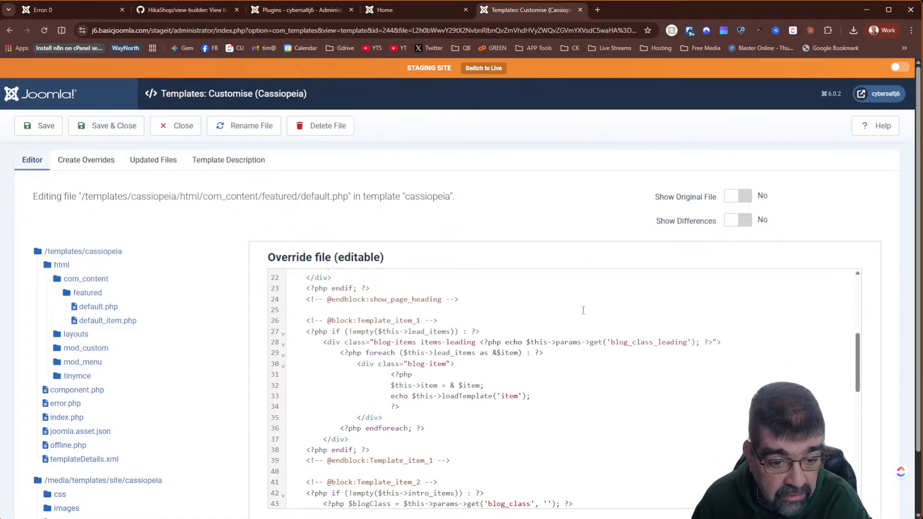
{"action": "scroll", "coordinate": [585, 307], "scroll_direction": "down", "scroll_amount": 6}
{"action": "scroll", "coordinate": [583, 311], "scroll_direction": "up", "scroll_amount": 2}
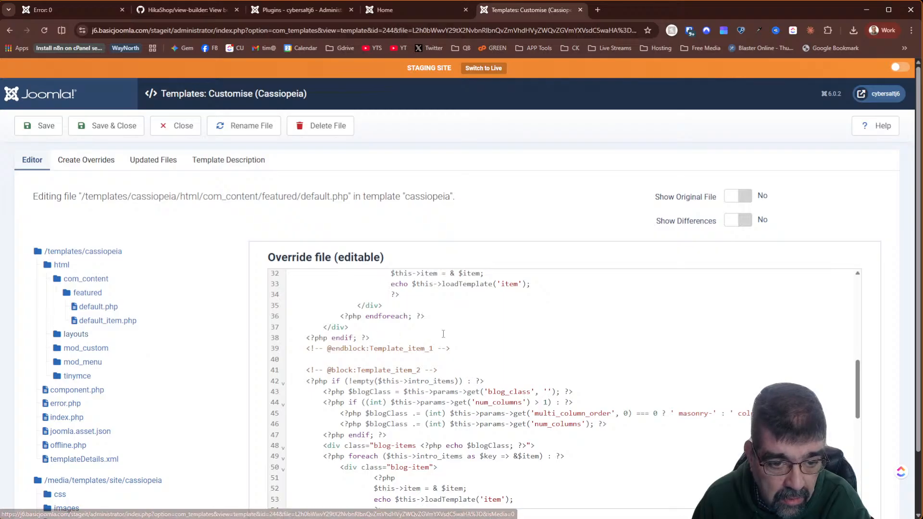
{"action": "scroll", "coordinate": [446, 334], "scroll_direction": "up", "scroll_amount": 5}
{"action": "scroll", "coordinate": [445, 333], "scroll_direction": "up", "scroll_amount": 3}
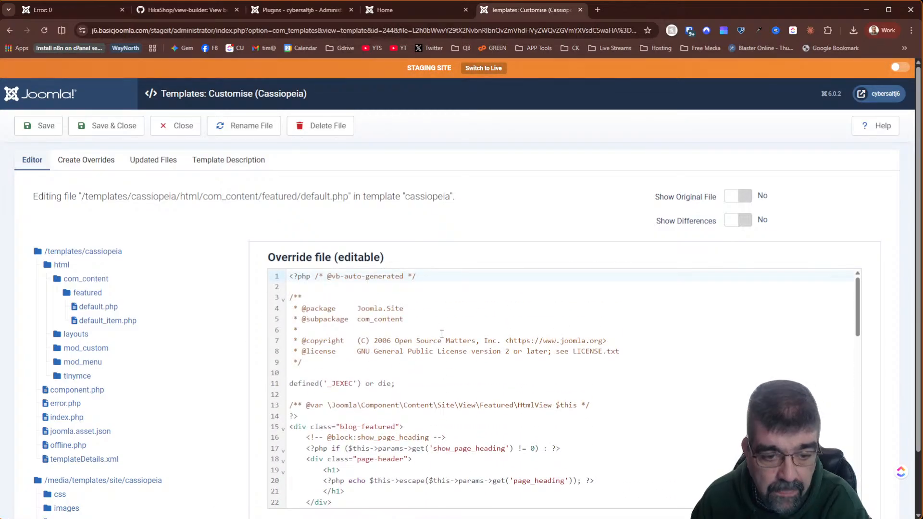
{"action": "scroll", "coordinate": [441, 334], "scroll_direction": "down", "scroll_amount": 3}
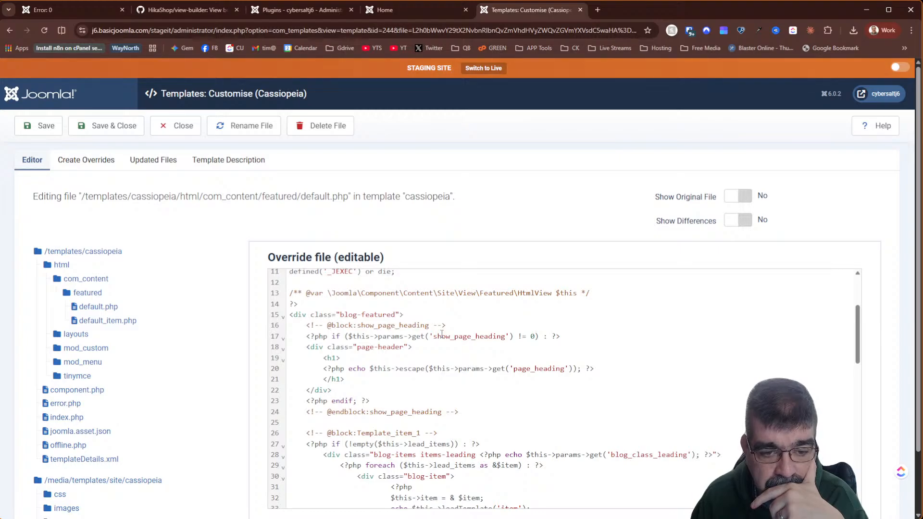
{"action": "scroll", "coordinate": [442, 334], "scroll_direction": "down", "scroll_amount": 3}
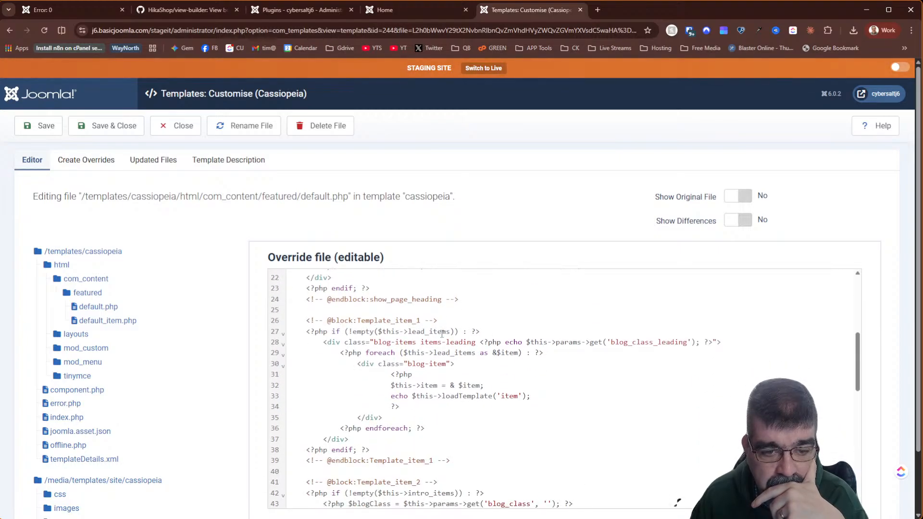
- Set Show Original File and Show Differences to Yes, review the featured default.php diff, and close it
{"action": "scroll", "coordinate": [442, 334], "scroll_direction": "up", "scroll_amount": 3}
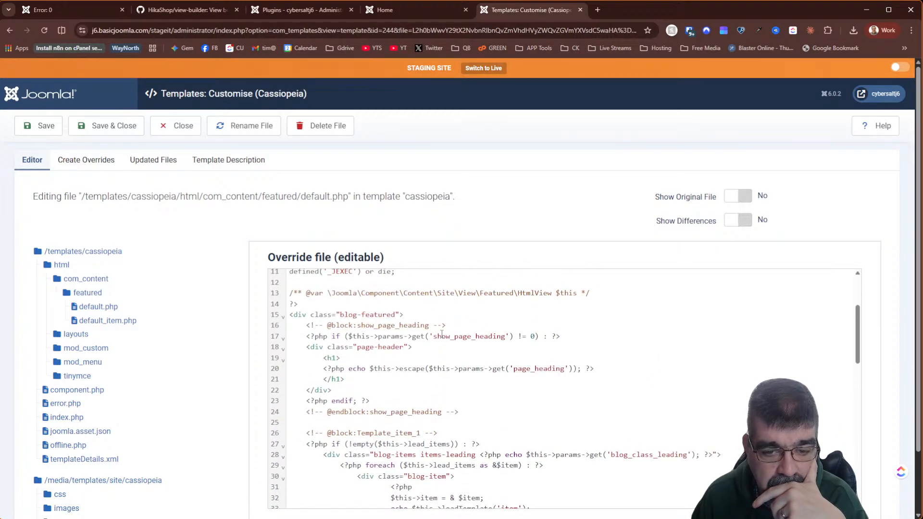
{"action": "scroll", "coordinate": [442, 334], "scroll_direction": "down", "scroll_amount": 3}
{"action": "scroll", "coordinate": [442, 334], "scroll_direction": "up", "scroll_amount": 6}
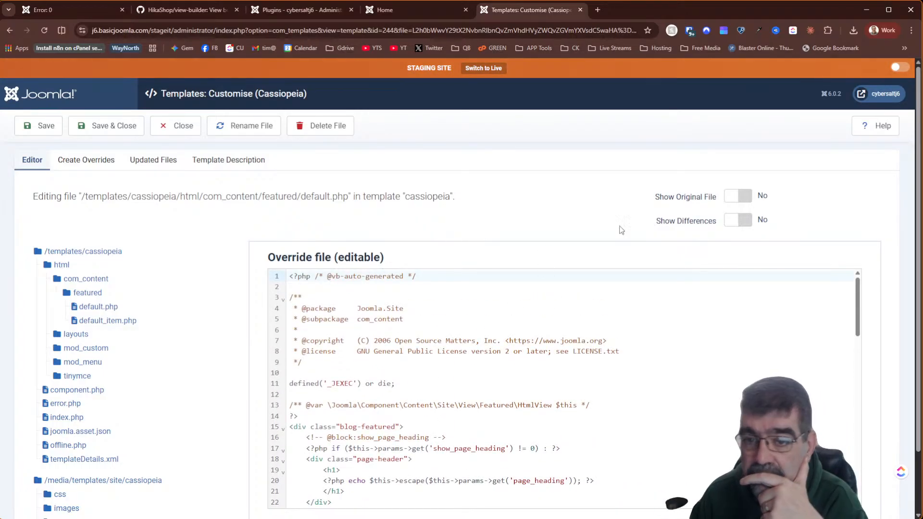
{"action": "left_click", "coordinate": [746, 197]}
{"action": "left_click", "coordinate": [741, 221]}
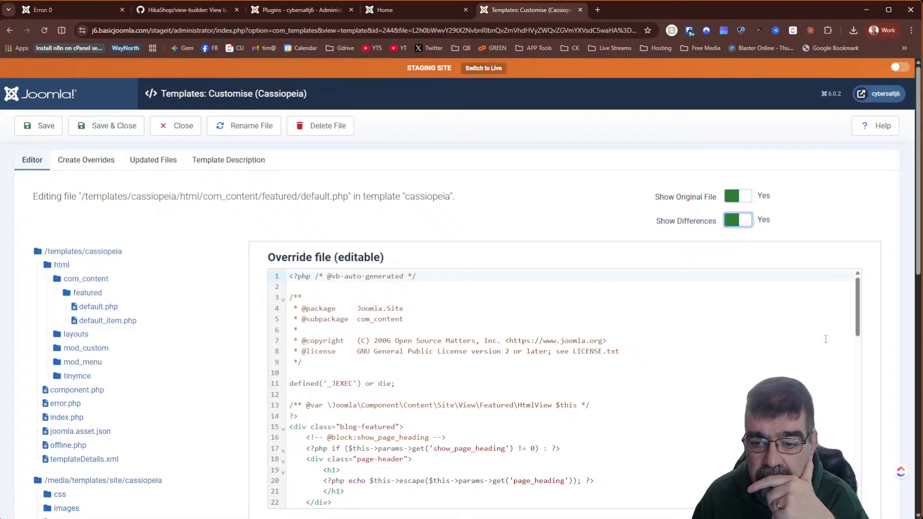
{"action": "scroll", "coordinate": [894, 273], "scroll_direction": "down", "scroll_amount": 8}
{"action": "scroll", "coordinate": [895, 276], "scroll_direction": "down", "scroll_amount": 2}
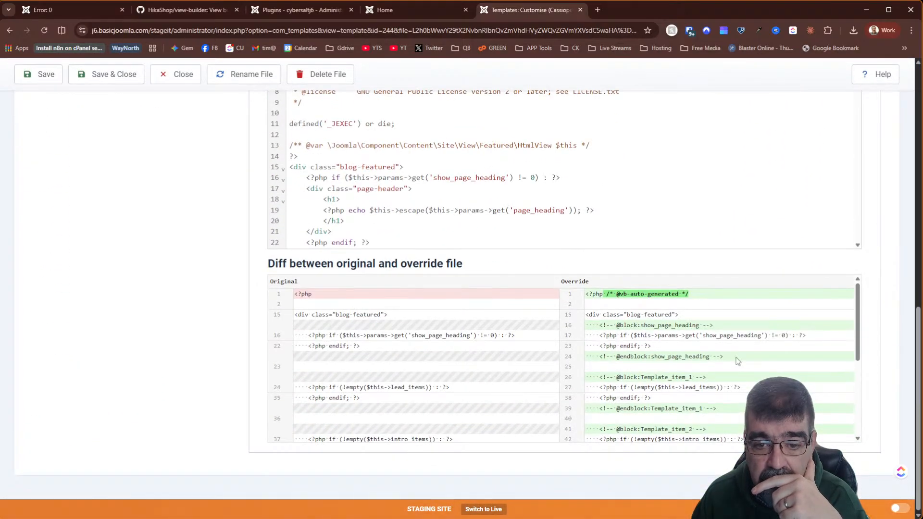
{"action": "scroll", "coordinate": [693, 368], "scroll_direction": "up", "scroll_amount": 3}
{"action": "scroll", "coordinate": [701, 370], "scroll_direction": "down", "scroll_amount": 2}
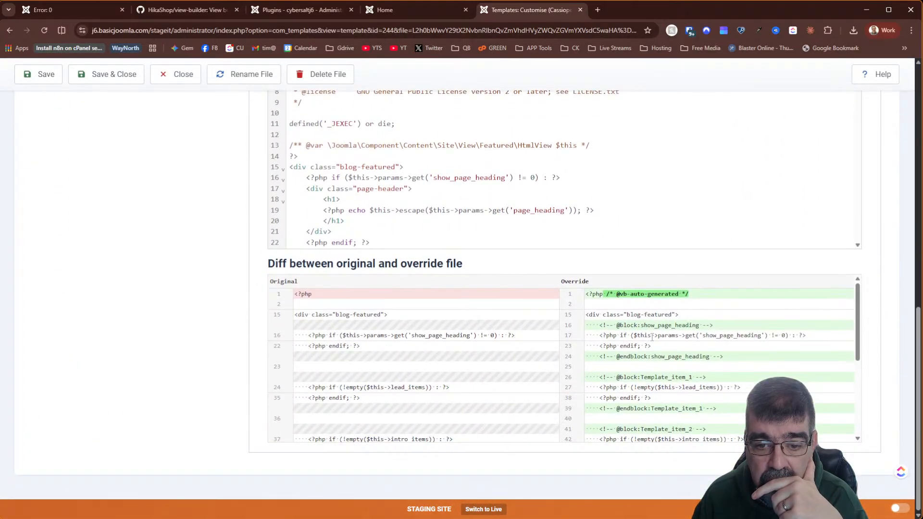
{"action": "scroll", "coordinate": [654, 340], "scroll_direction": "down", "scroll_amount": 5}
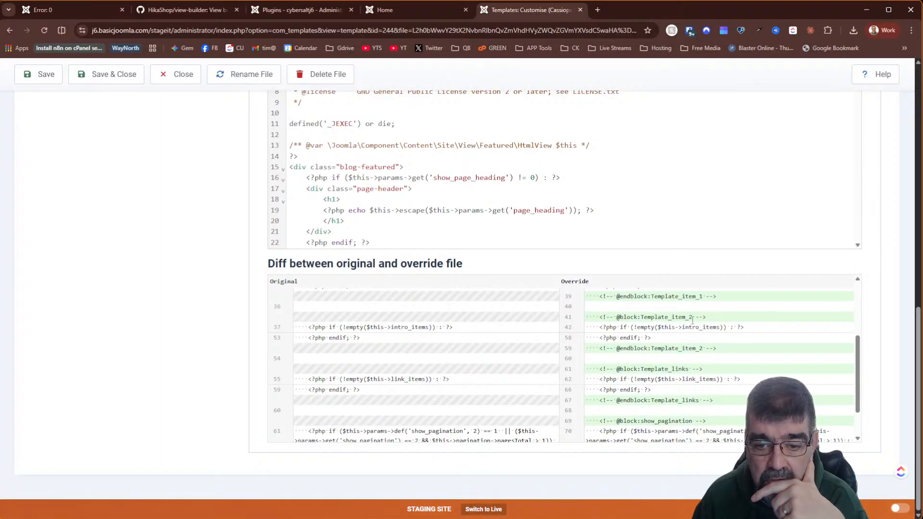
{"action": "scroll", "coordinate": [683, 337], "scroll_direction": "down", "scroll_amount": 2}
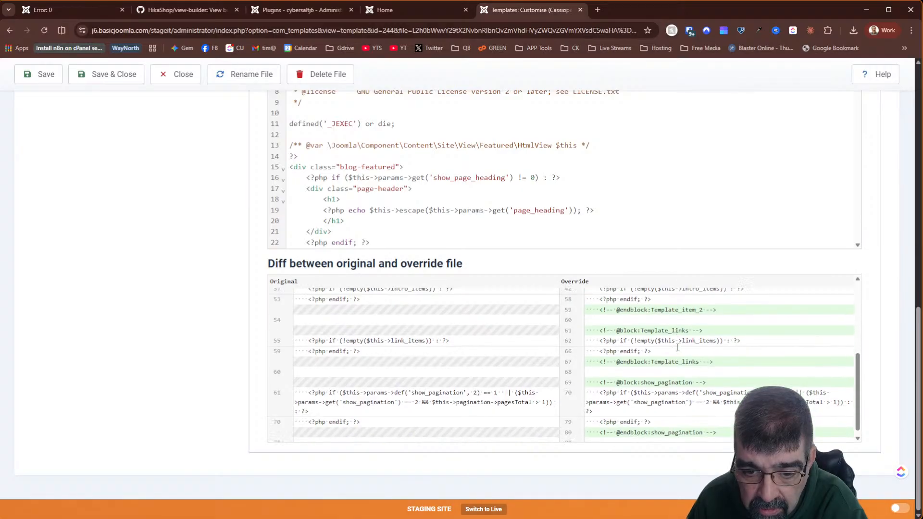
{"action": "scroll", "coordinate": [678, 350], "scroll_direction": "up", "scroll_amount": 10}
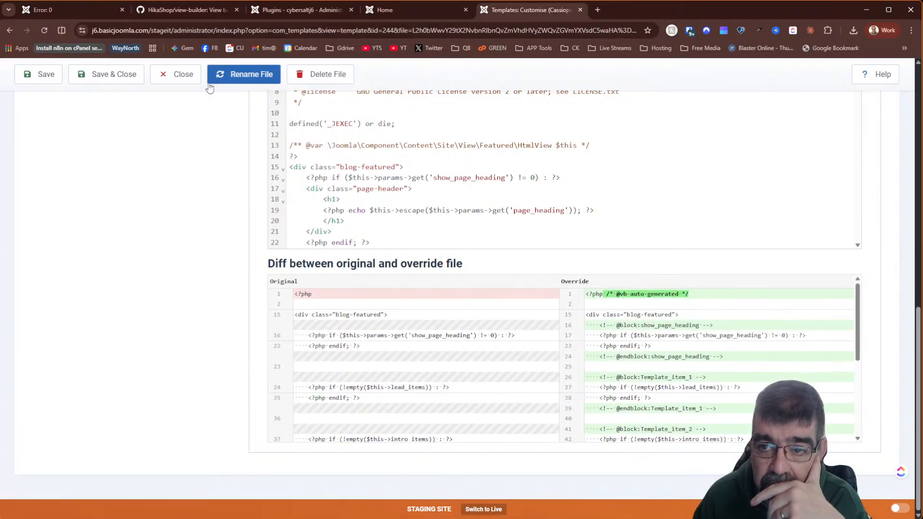
{"action": "left_click", "coordinate": [169, 77]}
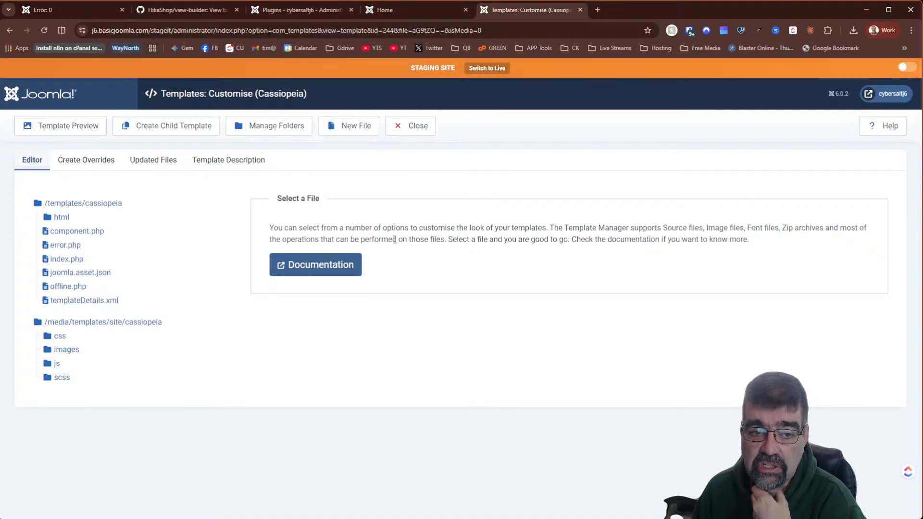
- Set the System - View Builder plugin's Mode to Popup, save it, and return to Home
{"action": "left_click", "coordinate": [301, 10]}
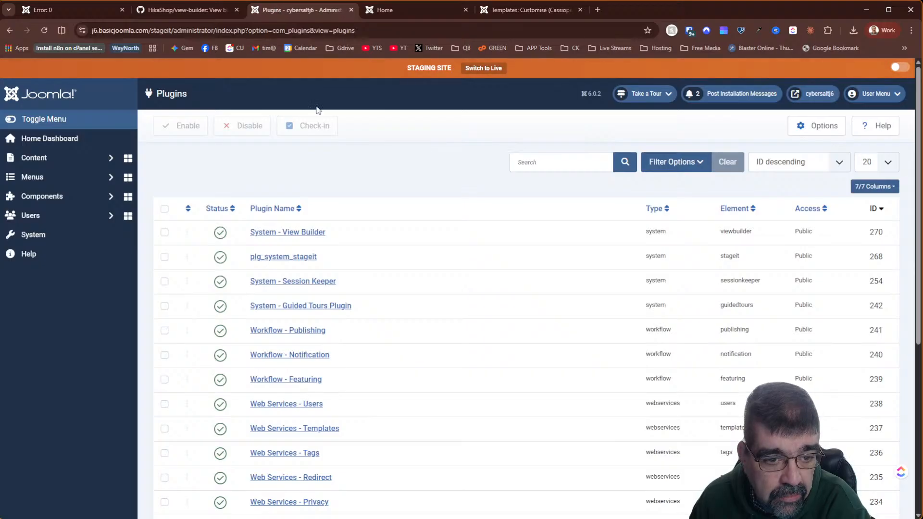
{"action": "left_click", "coordinate": [265, 232]}
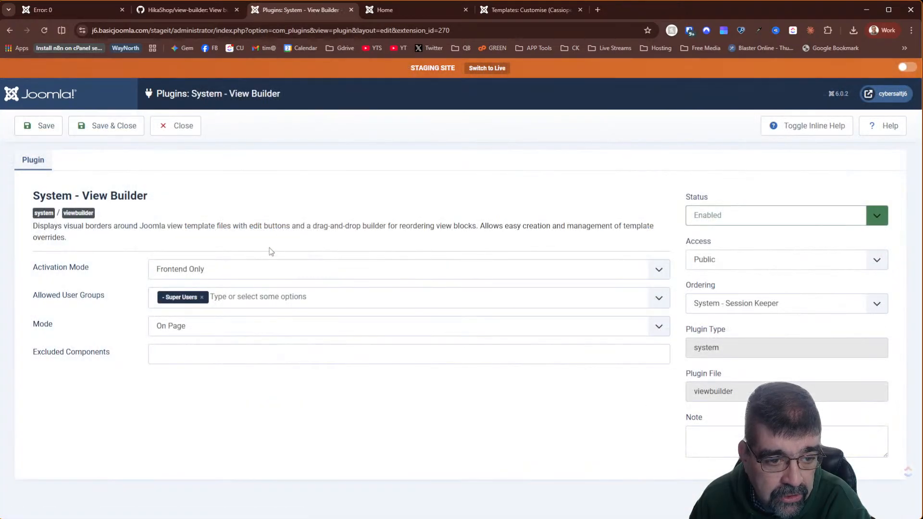
{"action": "left_click", "coordinate": [188, 326]}
{"action": "left_click", "coordinate": [166, 341]}
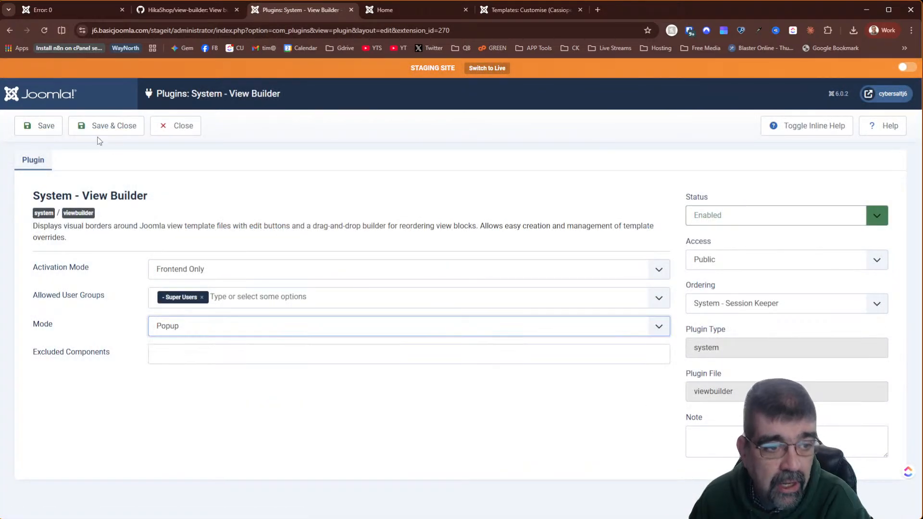
{"action": "left_click", "coordinate": [39, 126]}
{"action": "left_click", "coordinate": [423, 9]}
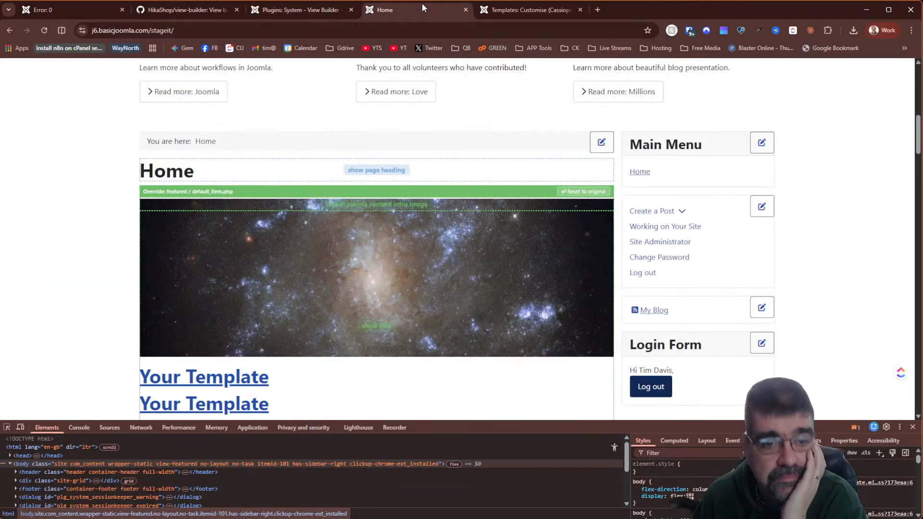
- Reload the Home page and open featured/default_item.php's code in the popup editor
{"action": "left_click", "coordinate": [44, 30]}
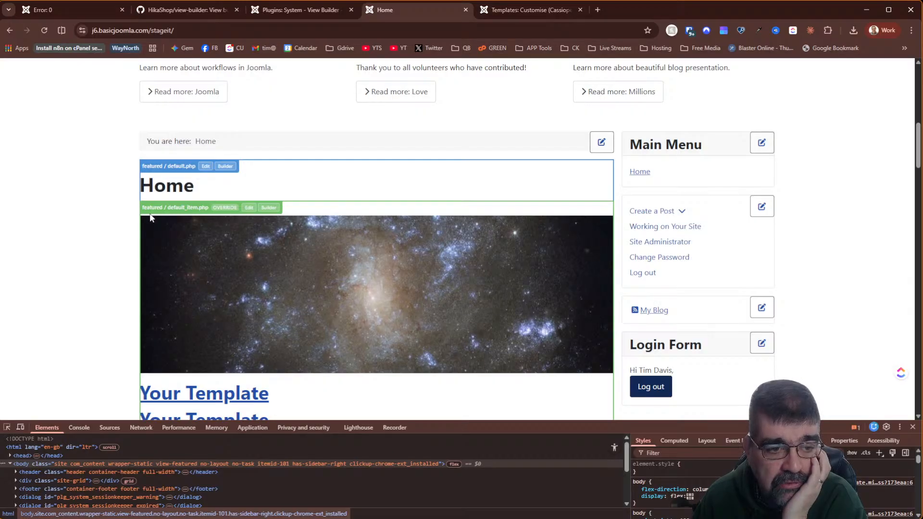
{"action": "left_click", "coordinate": [249, 207]}
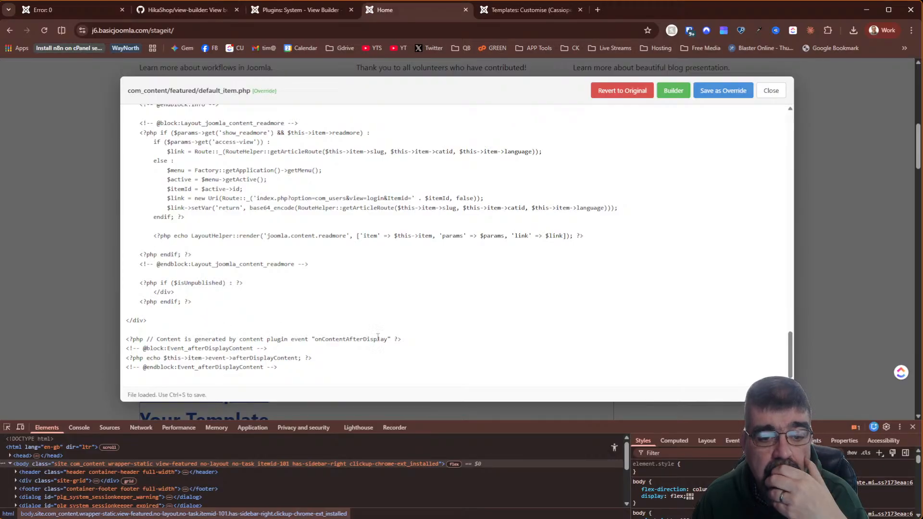
- Select the onContentAfterDisplay line in the default_item.php popup, review the code, then return to View Builder settings
{"action": "left_click", "coordinate": [412, 338]}
{"action": "left_click_drag", "start_coordinate": [412, 338], "coordinate": [116, 343]}
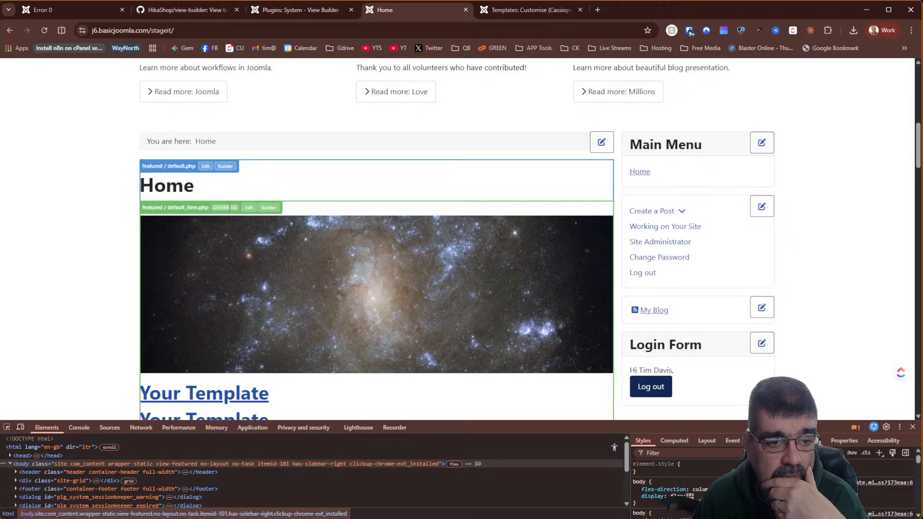
{"action": "left_click", "coordinate": [249, 207]}
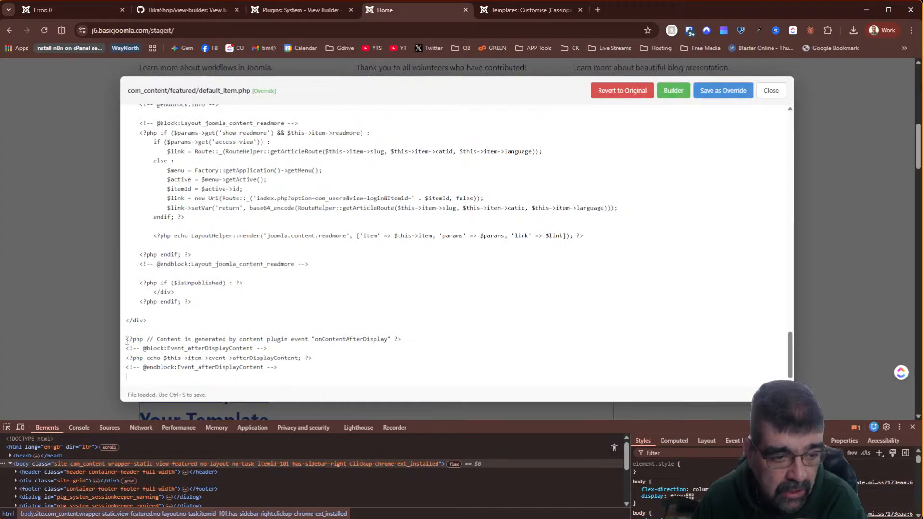
{"action": "left_click_drag", "start_coordinate": [127, 341], "coordinate": [410, 337]}
{"action": "triple_click", "coordinate": [410, 338]}
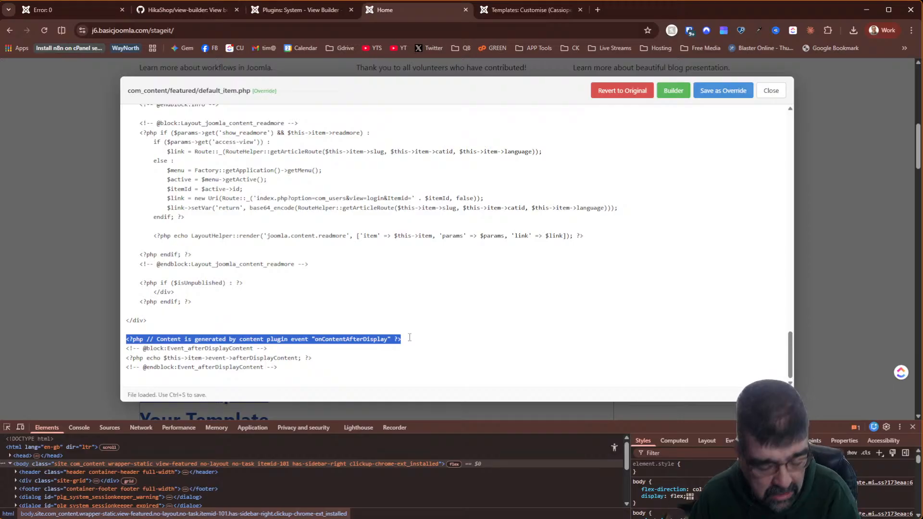
{"action": "scroll", "coordinate": [341, 320], "scroll_direction": "up", "scroll_amount": 15}
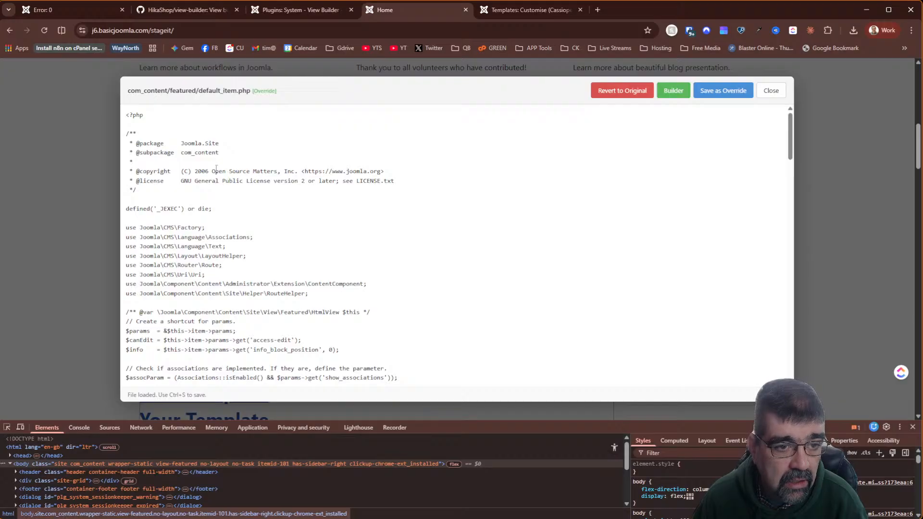
{"action": "scroll", "coordinate": [259, 162], "scroll_direction": "down", "scroll_amount": 2}
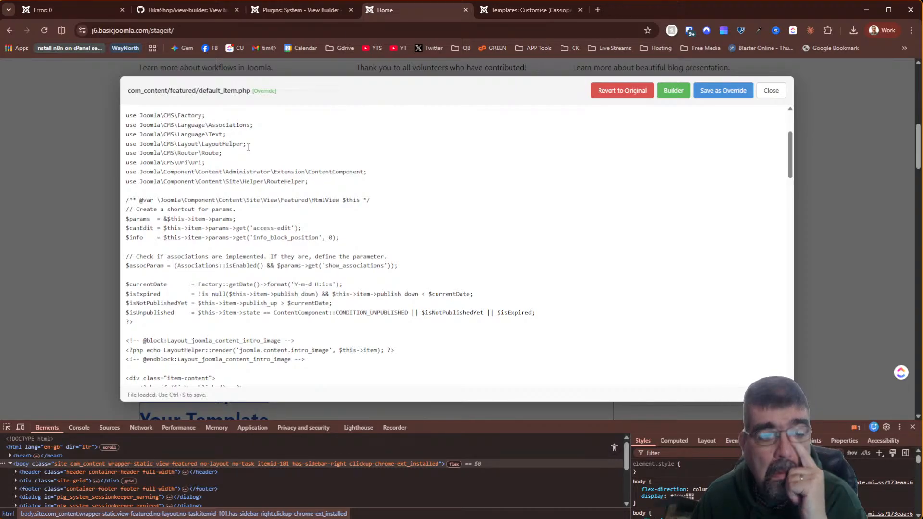
{"action": "scroll", "coordinate": [249, 147], "scroll_direction": "up", "scroll_amount": 3}
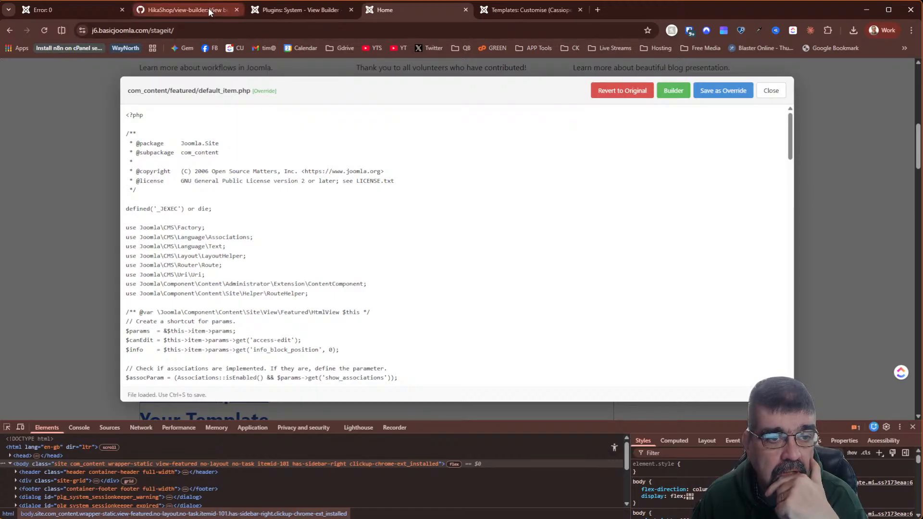
{"action": "left_click", "coordinate": [264, 13]}
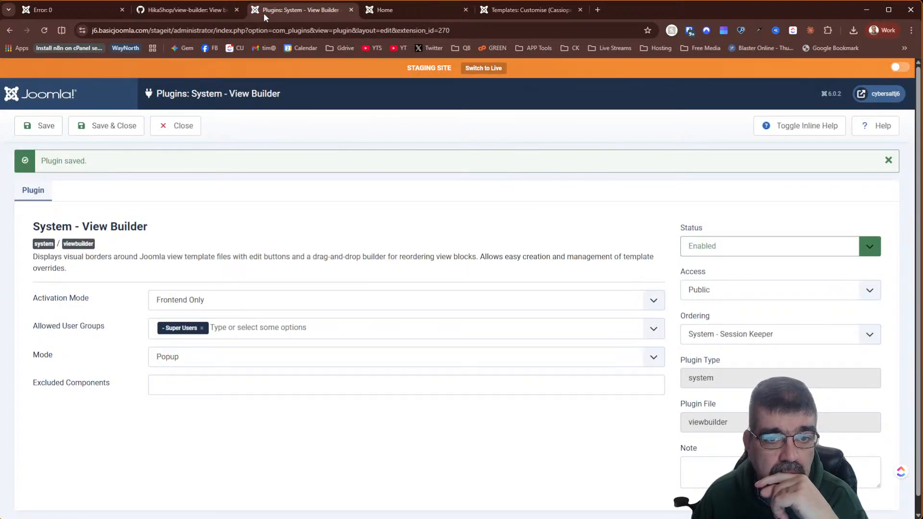
- Open Cassiopeia's html/com_content/featured/default.php override, then return to the Home page's code popup
{"action": "left_click", "coordinate": [521, 8]}
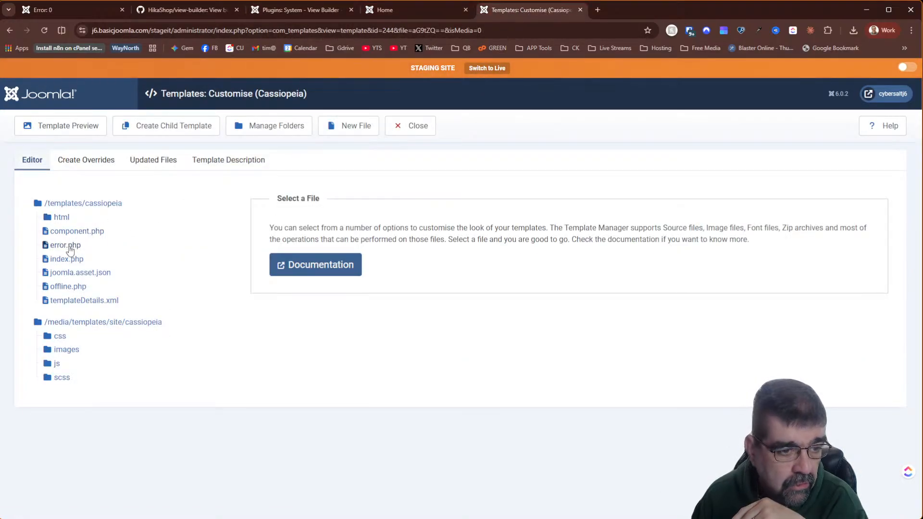
{"action": "left_click", "coordinate": [62, 218]}
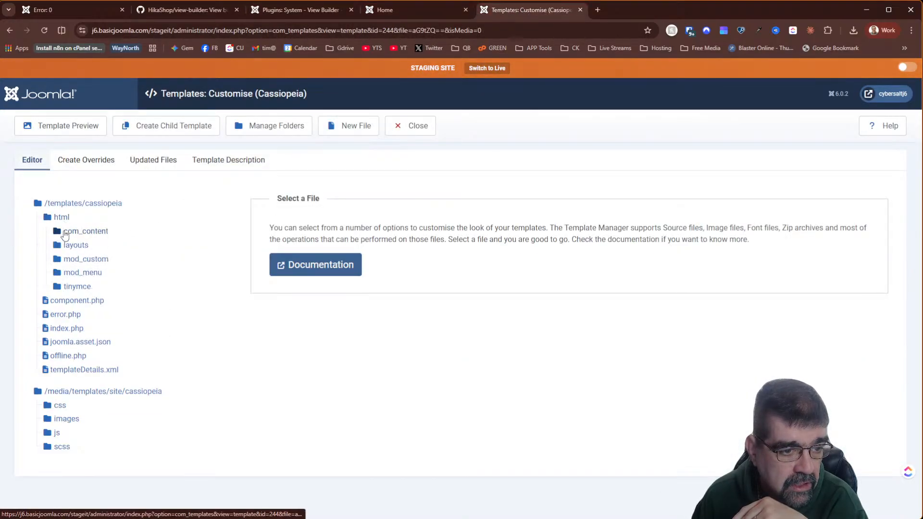
{"action": "left_click", "coordinate": [73, 232]}
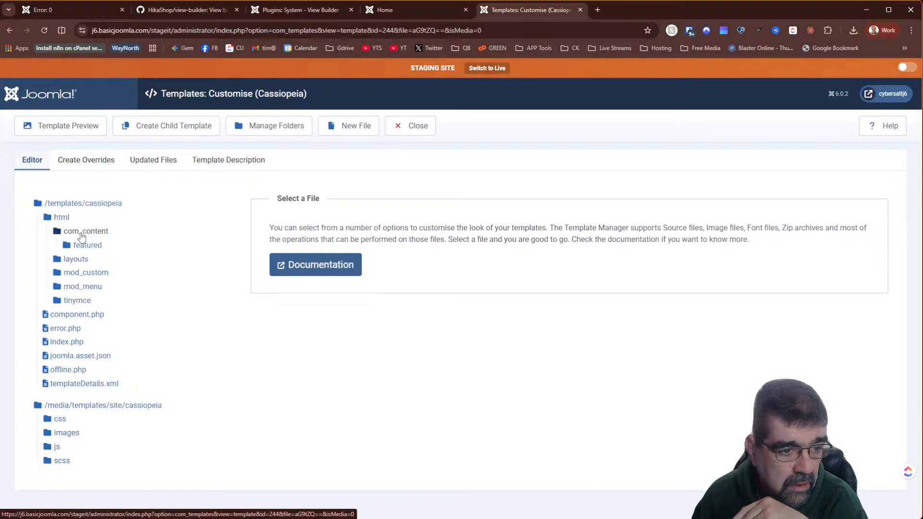
{"action": "left_click", "coordinate": [83, 246]}
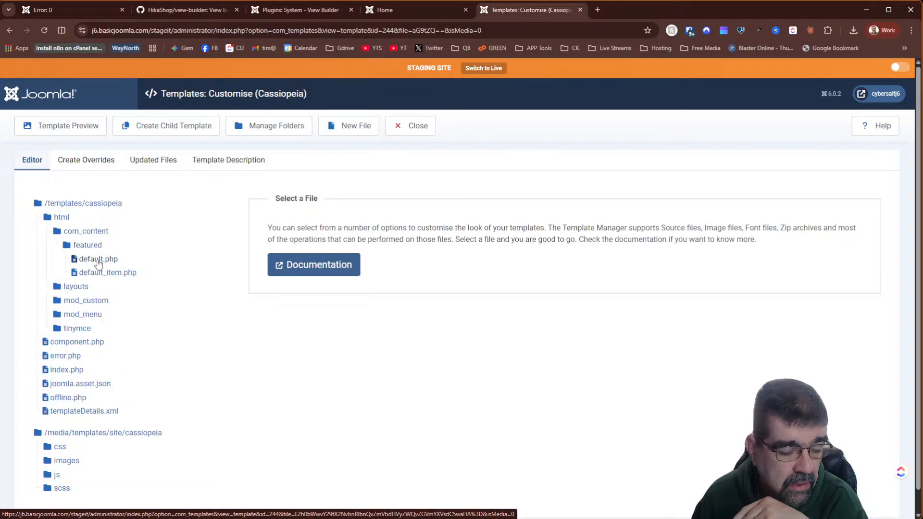
{"action": "left_click", "coordinate": [98, 260]}
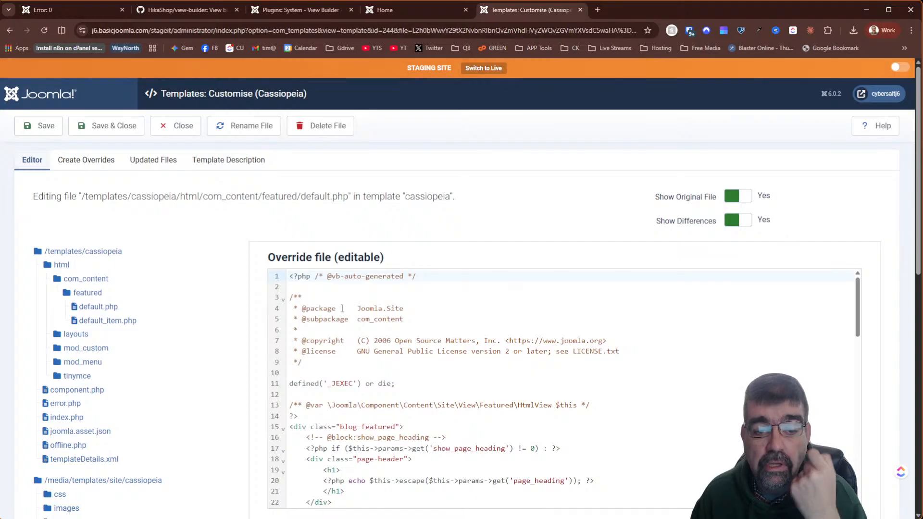
{"action": "left_click", "coordinate": [294, 12]}
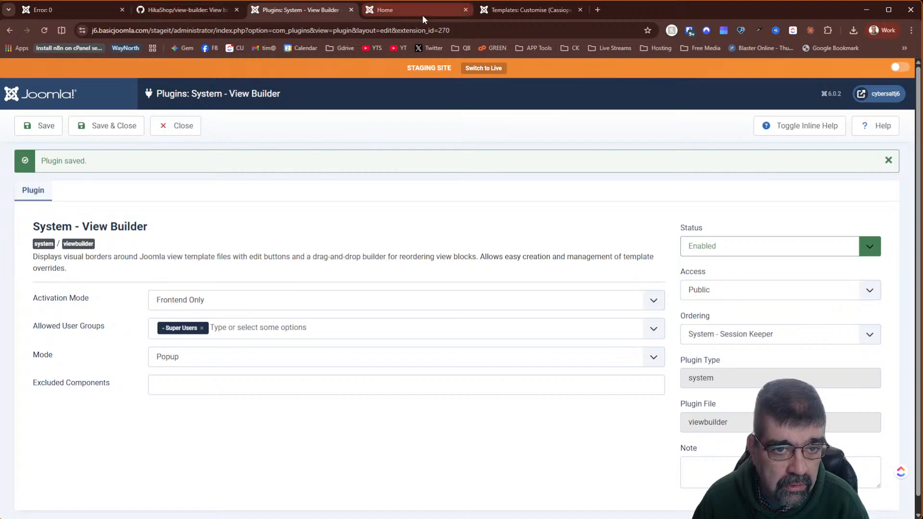
{"action": "left_click", "coordinate": [423, 19]}
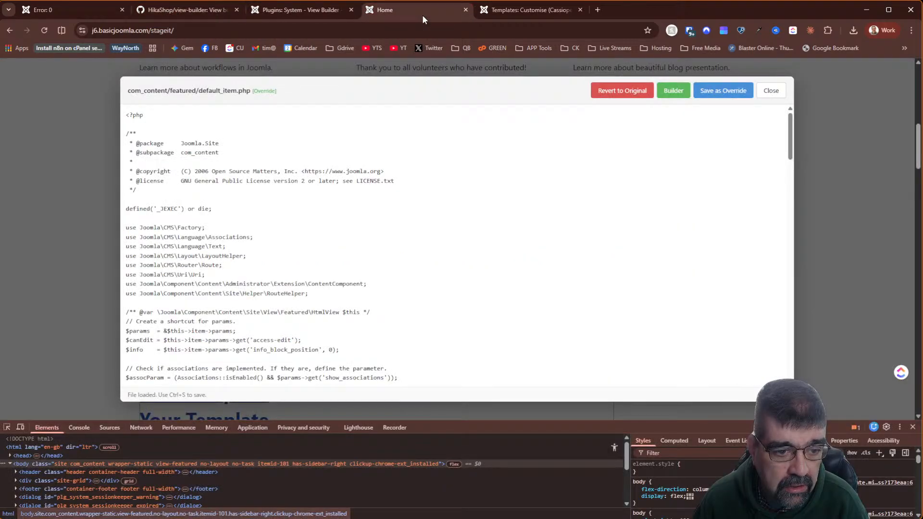
{"action": "left_click", "coordinate": [232, 155]}
{"action": "key", "text": "Return"}
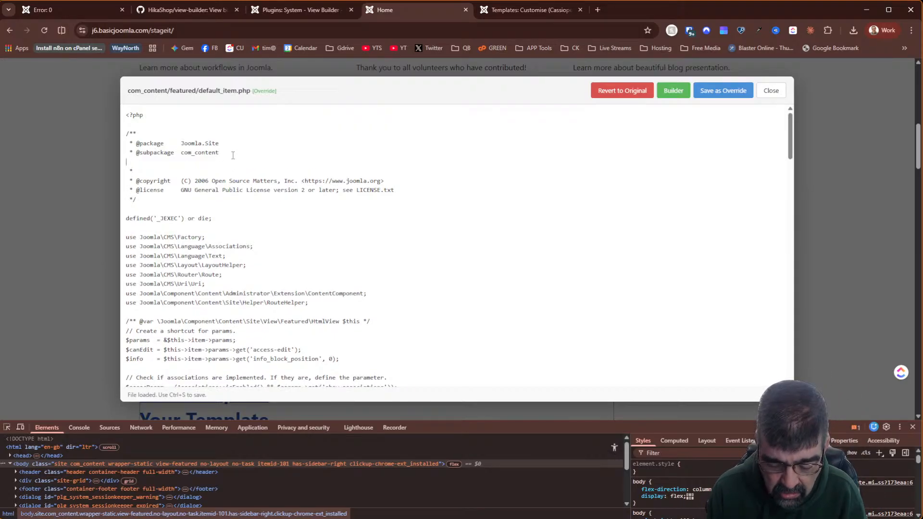
{"action": "type", "text": "Hiiiiiiiiiiiiiiiiiiiii "}
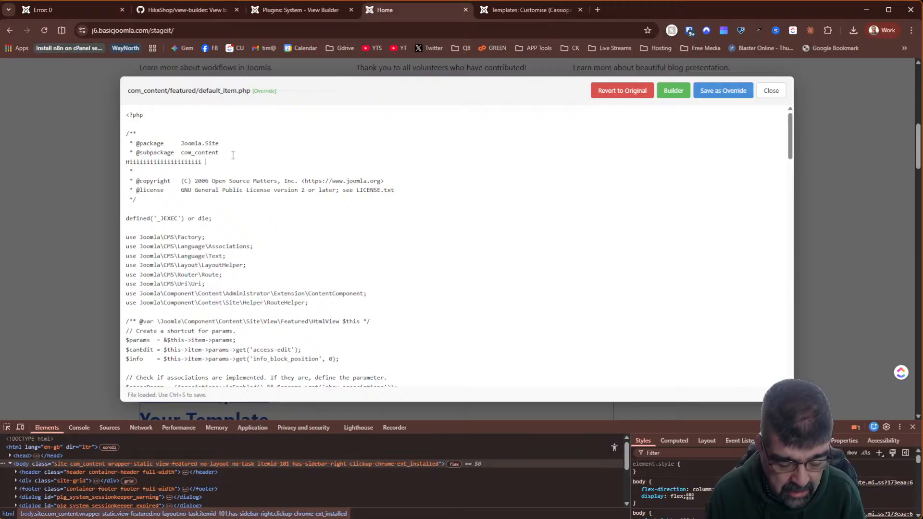
{"action": "type", "text": "Everybody"}
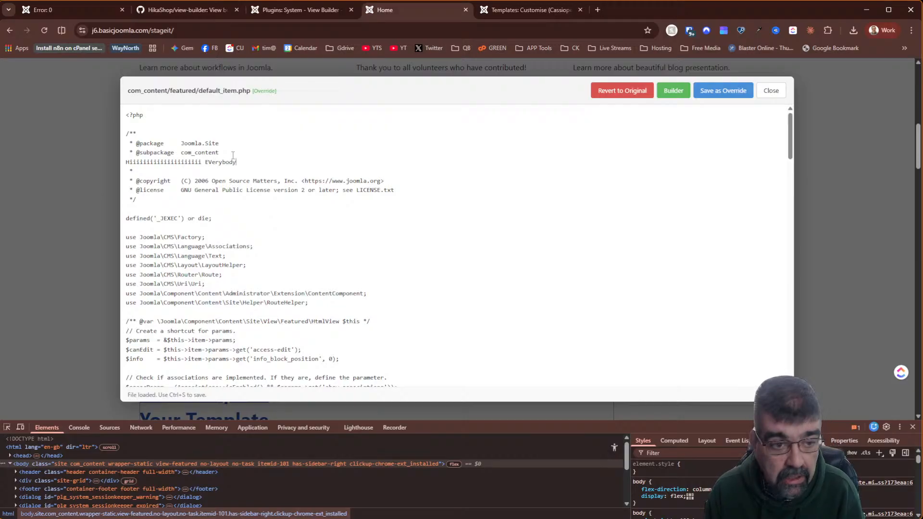
{"action": "type", "text": "!"}
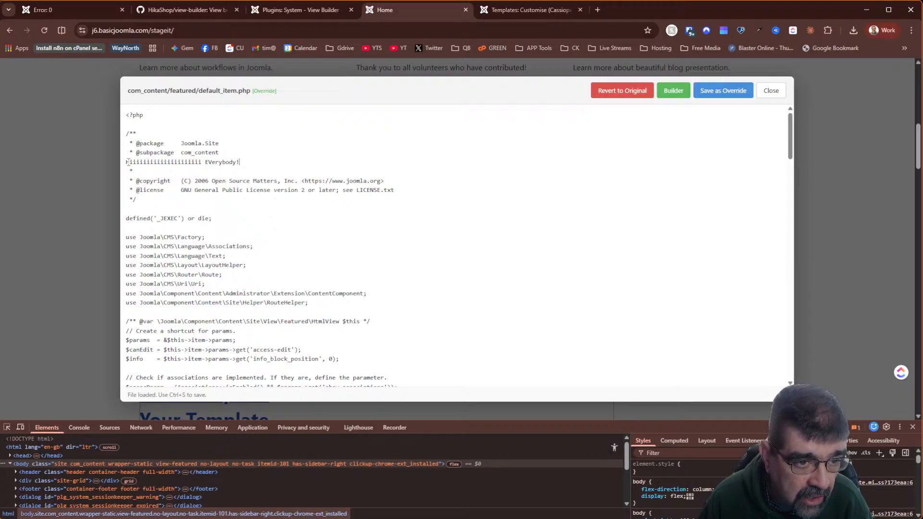
{"action": "left_click", "coordinate": [127, 162]}
{"action": "type", "text": "*"}
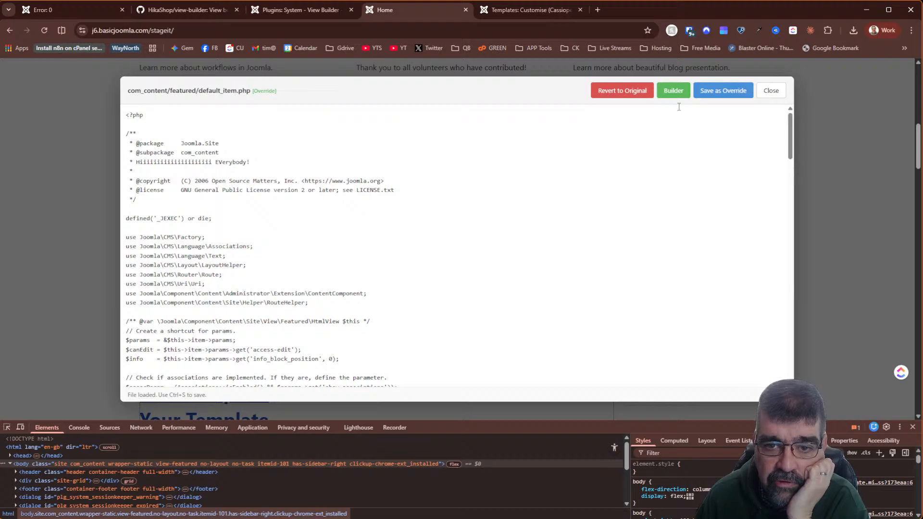
{"action": "left_click", "coordinate": [731, 93]}
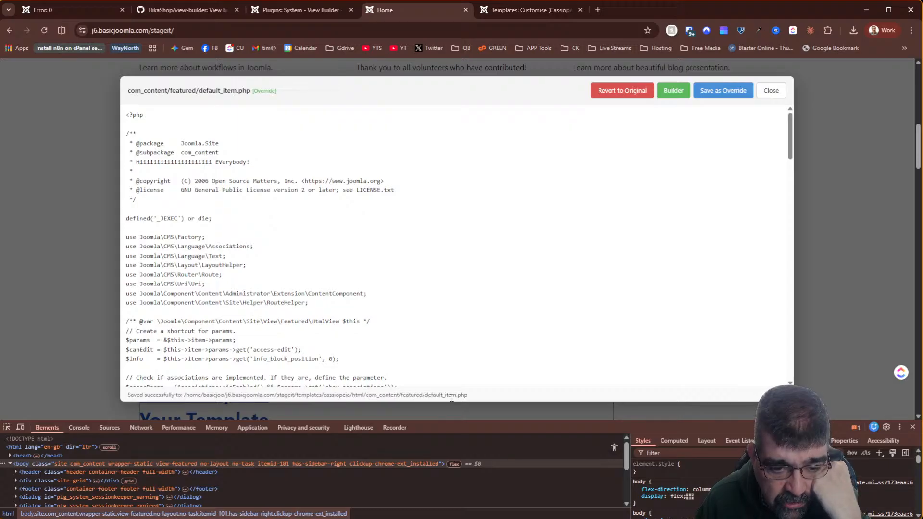
{"action": "left_click", "coordinate": [509, 10]}
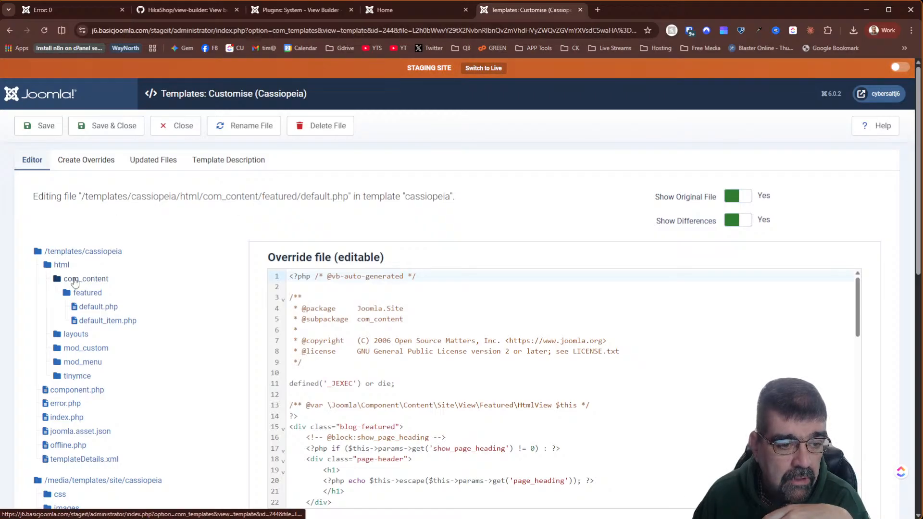
- Check that line 6 of the default_item.php override holds the greeting line, then go back to the Home tab
{"action": "left_click", "coordinate": [102, 323]}
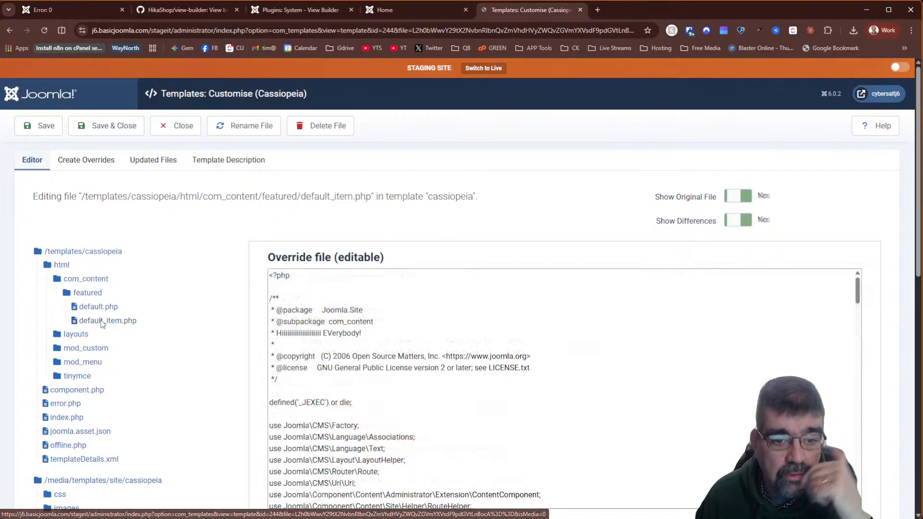
{"action": "left_click_drag", "start_coordinate": [446, 330], "coordinate": [287, 331]}
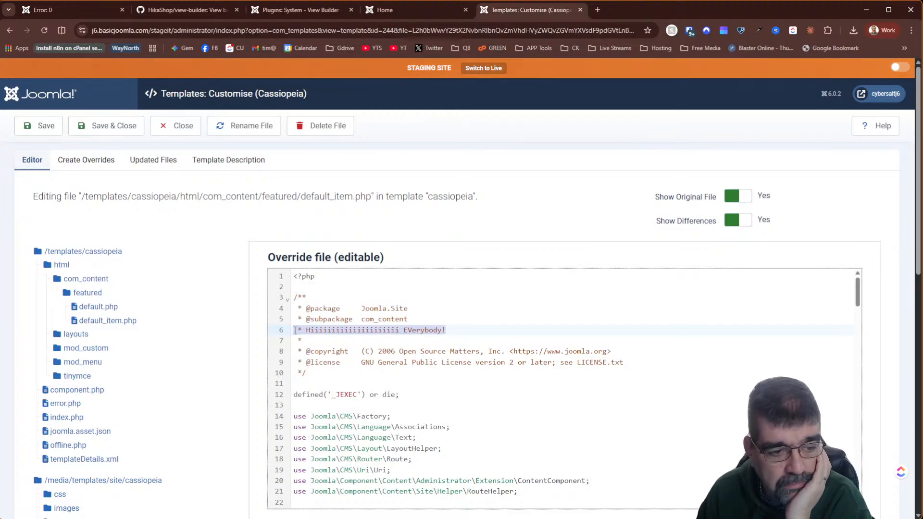
{"action": "left_click", "coordinate": [439, 329]}
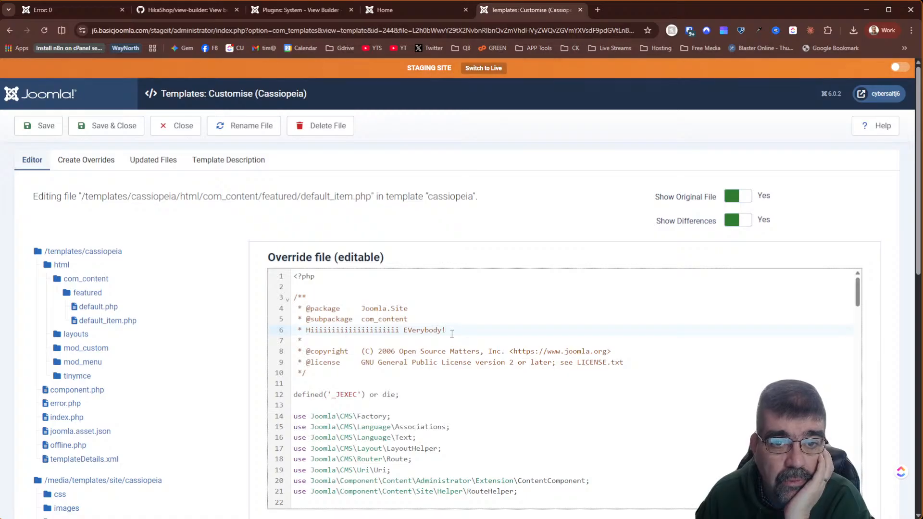
{"action": "left_click", "coordinate": [379, 17]}
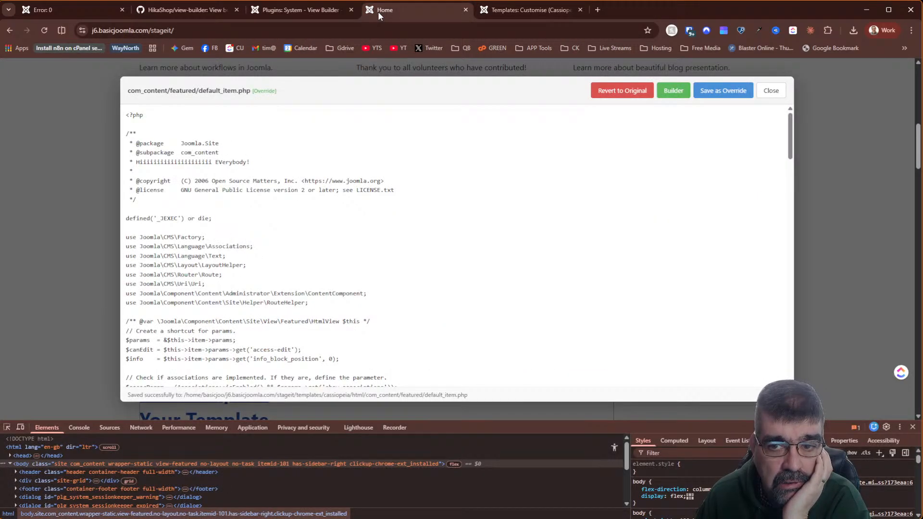
- Revert default_item.php to its original file, confirming deletion of the override, and return to the template editor
{"action": "left_click", "coordinate": [627, 92]}
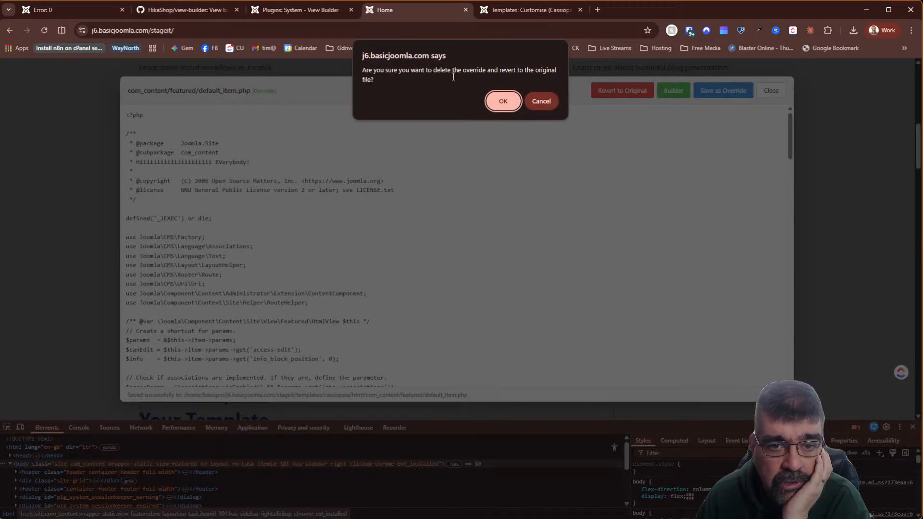
{"action": "left_click", "coordinate": [501, 100]}
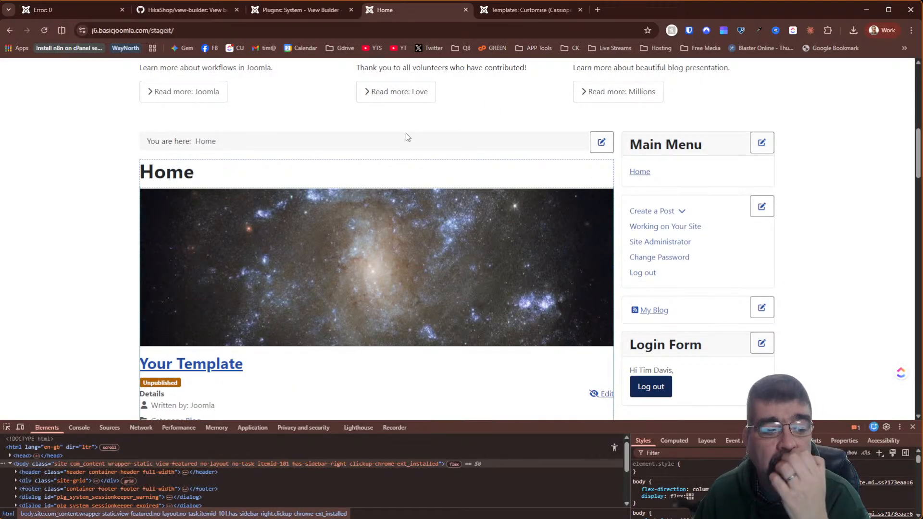
{"action": "left_click", "coordinate": [7, 427]}
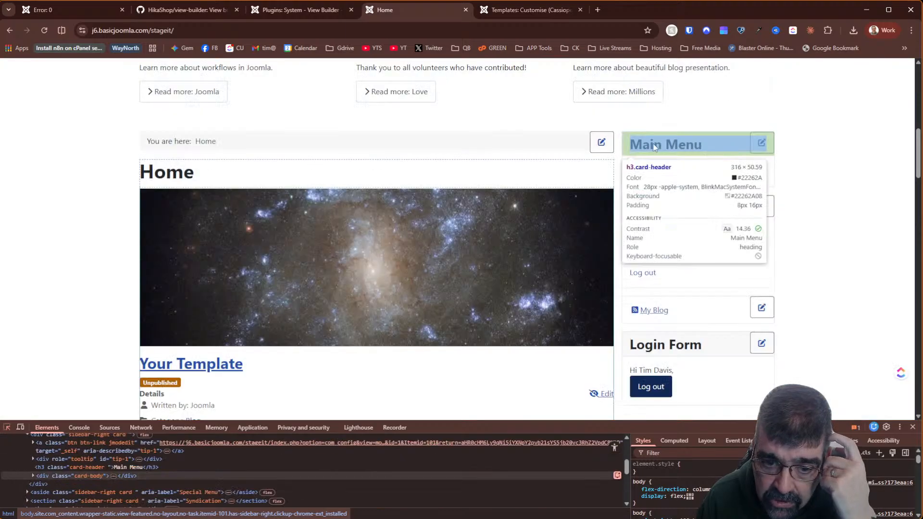
{"action": "left_click", "coordinate": [510, 10]}
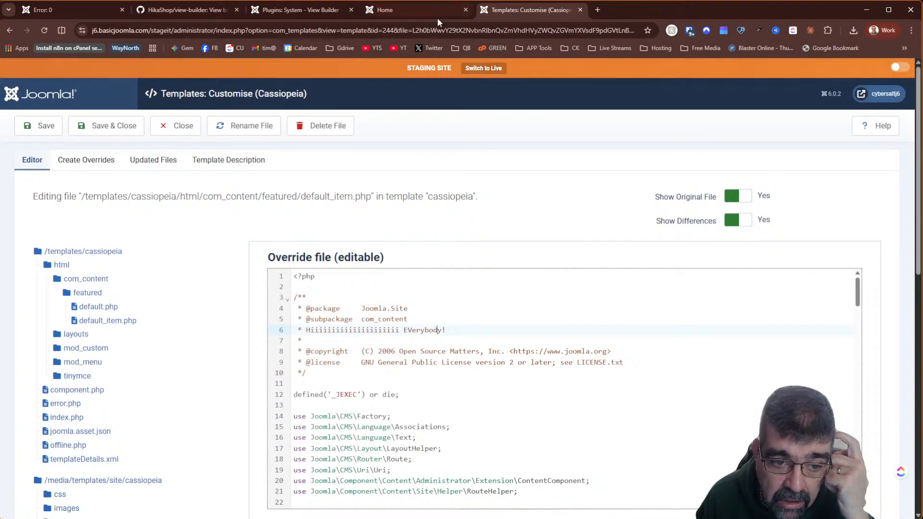
- Confirm the default_item.php override is gone, open the featured default.php override, and read the View Builder GitHub README
{"action": "left_click", "coordinate": [45, 30]}
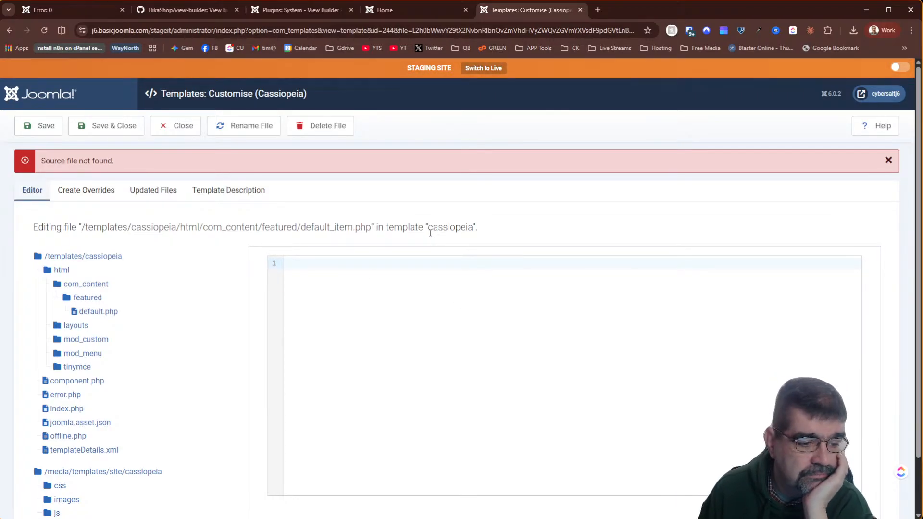
{"action": "left_click", "coordinate": [85, 312]}
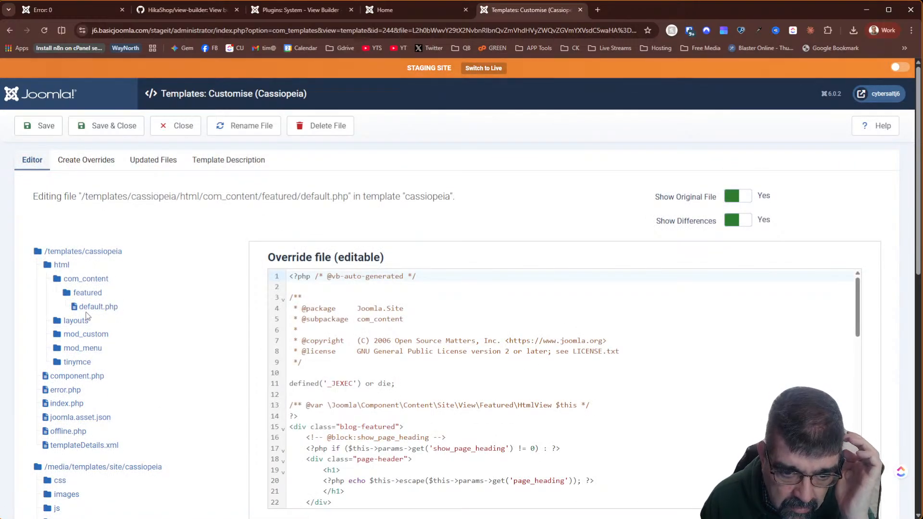
{"action": "scroll", "coordinate": [138, 326], "scroll_direction": "down", "scroll_amount": 2}
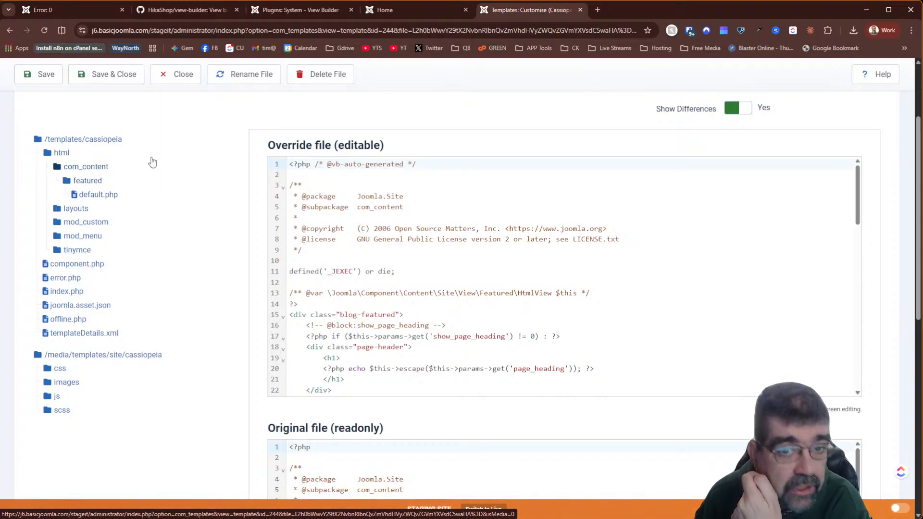
{"action": "left_click", "coordinate": [205, 10]}
{"action": "scroll", "coordinate": [315, 158], "scroll_direction": "down", "scroll_amount": 7}
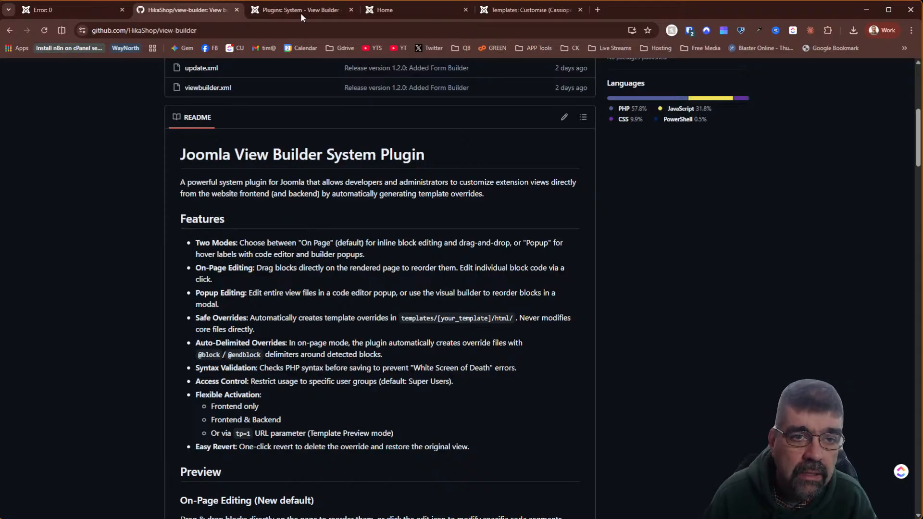
- Re-save the View Builder plugin in Popup mode and reload the home page showing the featured/default.php label
{"action": "left_click", "coordinate": [318, 10]}
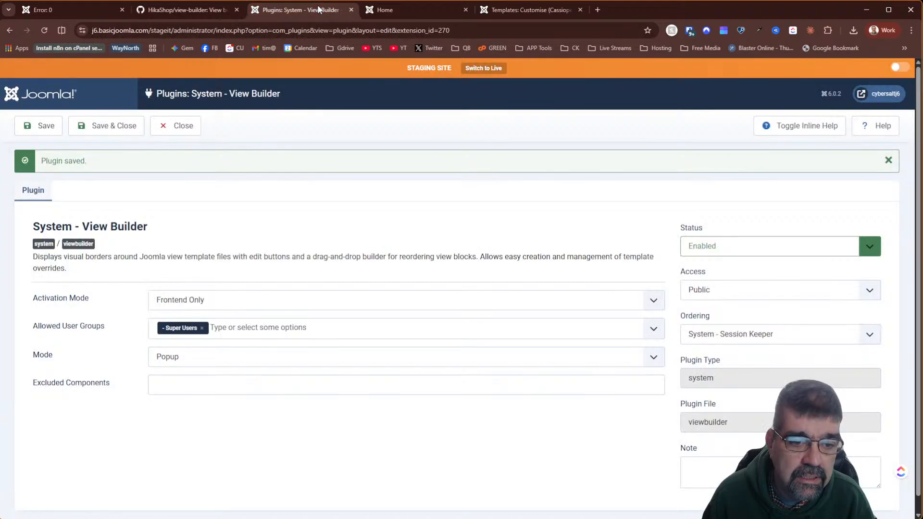
{"action": "left_click", "coordinate": [391, 12]}
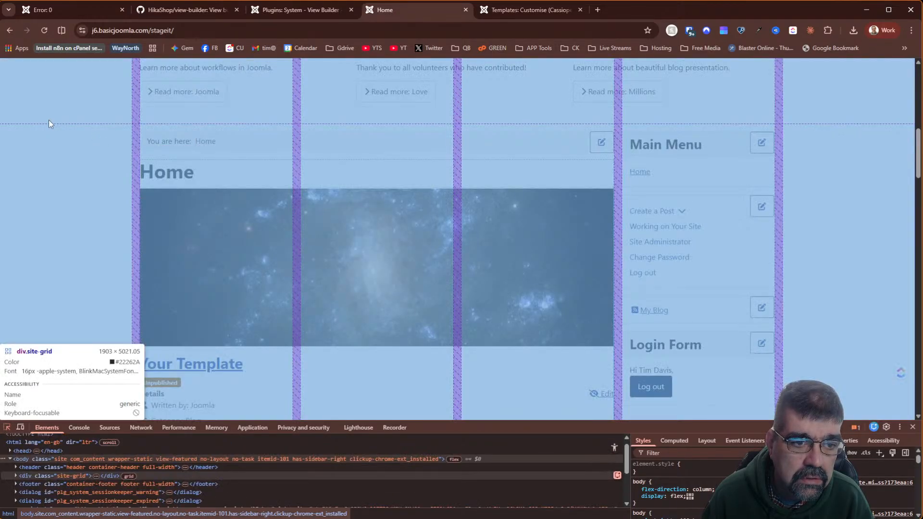
{"action": "left_click", "coordinate": [84, 171]}
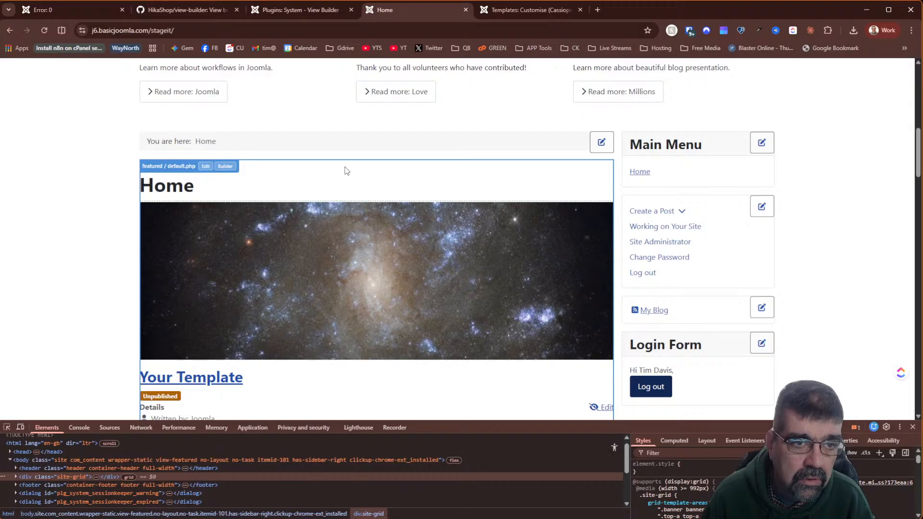
{"action": "left_click", "coordinate": [277, 12]}
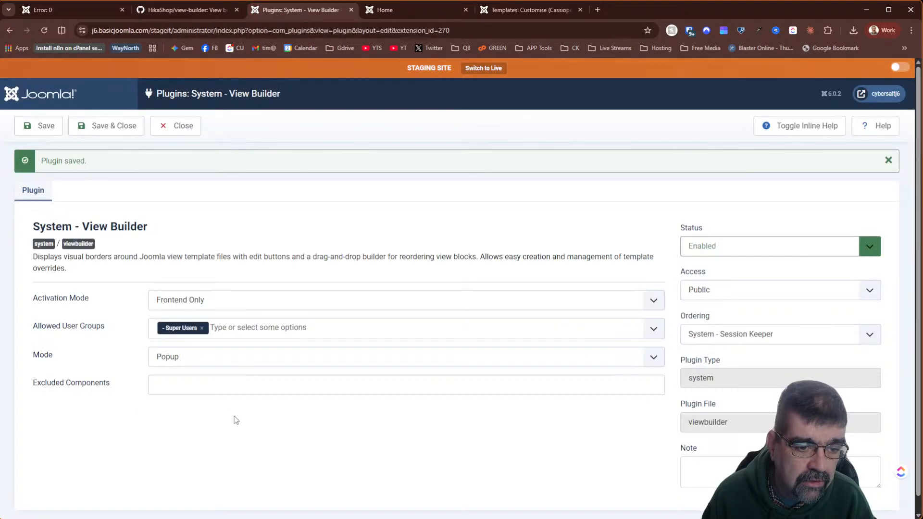
{"action": "left_click", "coordinate": [40, 128]}
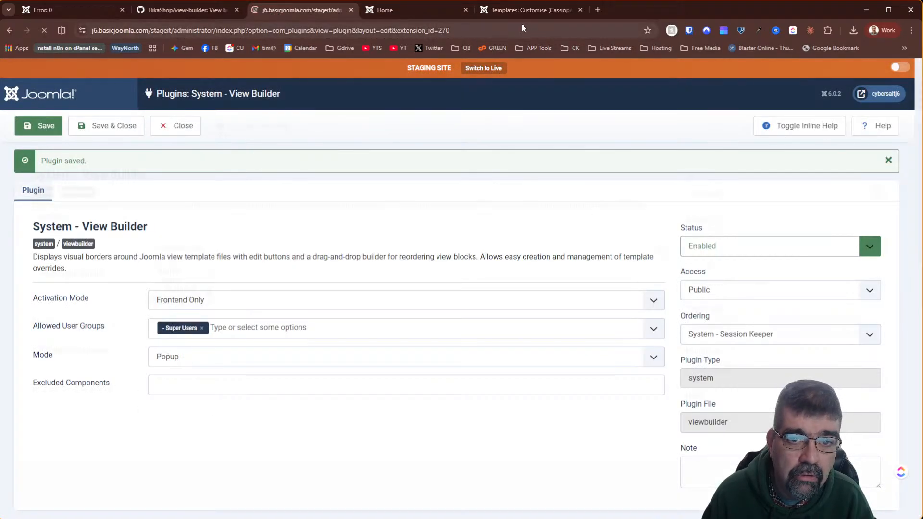
{"action": "left_click", "coordinate": [409, 13]}
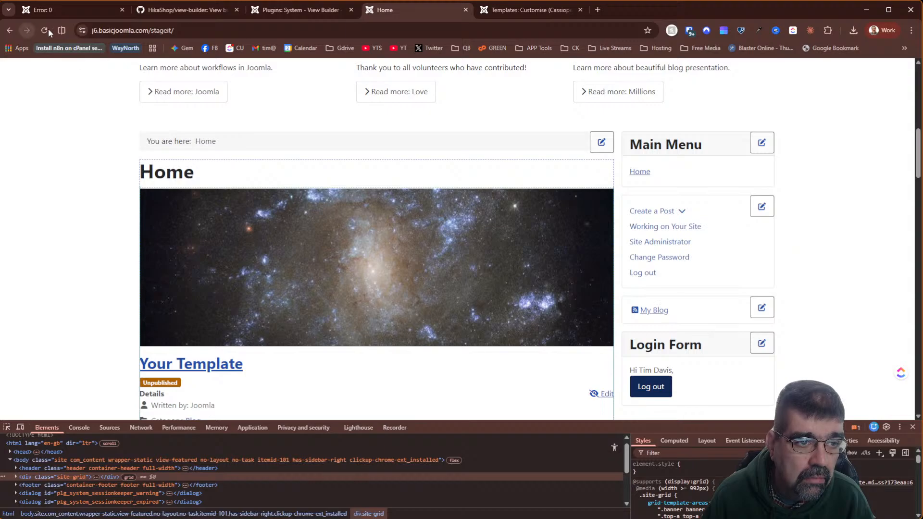
{"action": "left_click", "coordinate": [44, 31]}
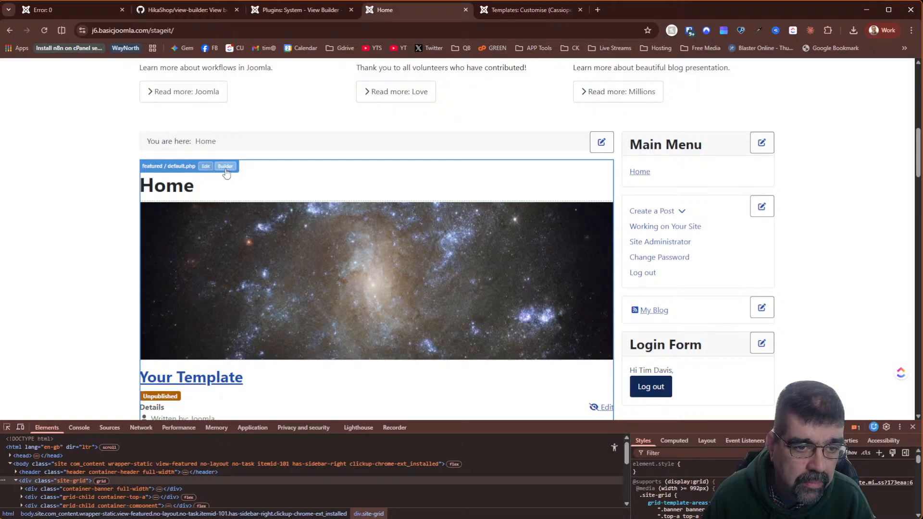
{"action": "left_click", "coordinate": [225, 167]}
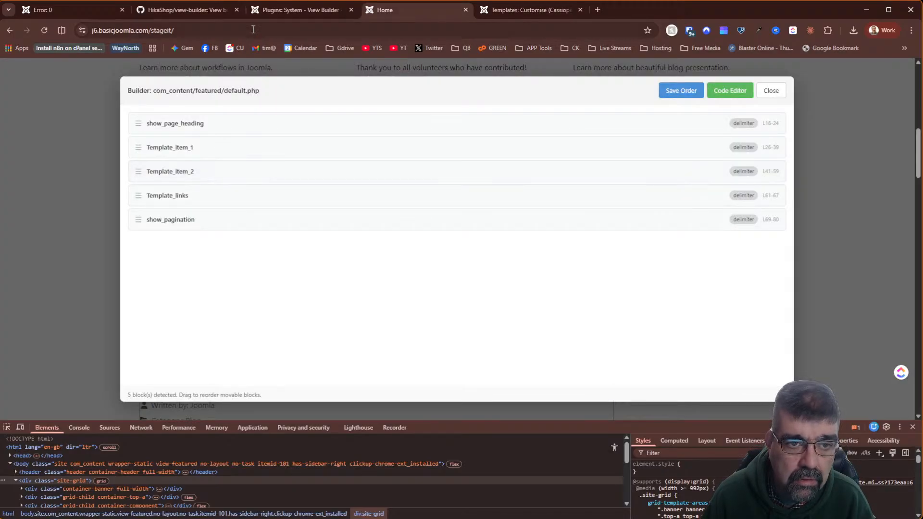
{"action": "left_click", "coordinate": [174, 10]}
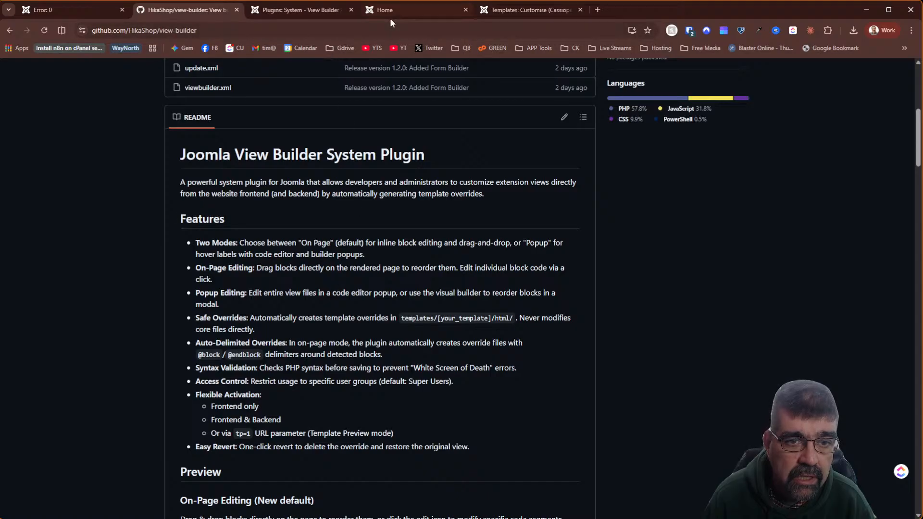
{"action": "left_click", "coordinate": [406, 11]}
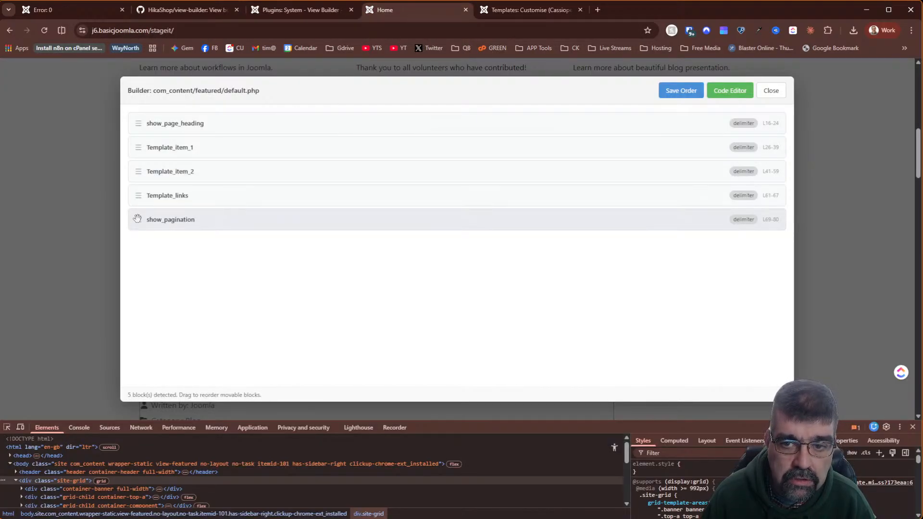
{"action": "mouse_move", "coordinate": [138, 219]}
{"action": "left_mouse_down"}
{"action": "mouse_move", "coordinate": [141, 198]}
{"action": "mouse_move", "coordinate": [139, 215]}
{"action": "left_mouse_up"}
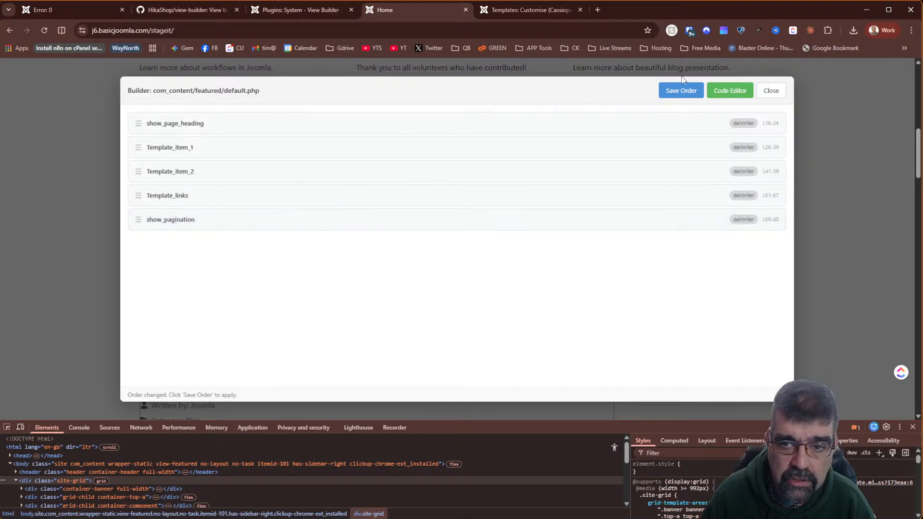
{"action": "left_click", "coordinate": [730, 95]}
{"action": "scroll", "coordinate": [327, 174], "scroll_direction": "down", "scroll_amount": 13}
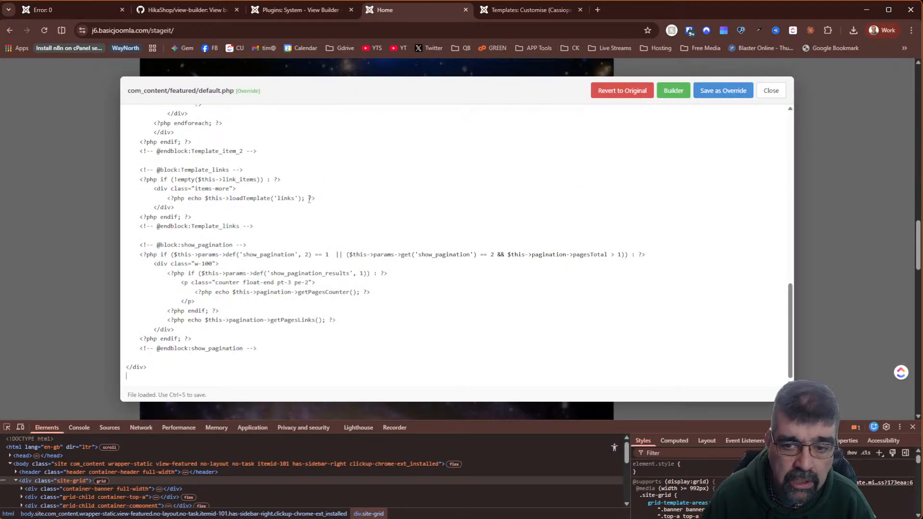
{"action": "scroll", "coordinate": [712, 257], "scroll_direction": "up", "scroll_amount": 9}
{"action": "scroll", "coordinate": [476, 196], "scroll_direction": "down", "scroll_amount": 10}
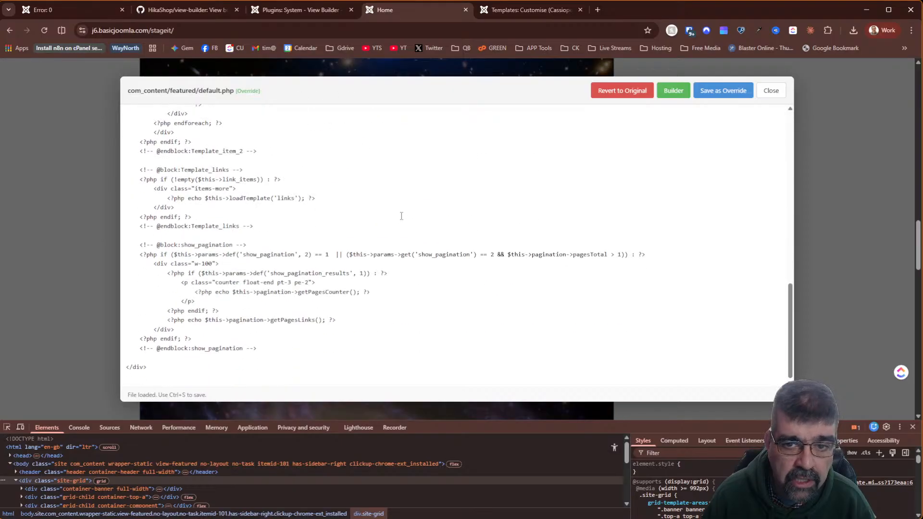
{"action": "scroll", "coordinate": [476, 196], "scroll_direction": "up", "scroll_amount": 10}
{"action": "left_click", "coordinate": [770, 92]}
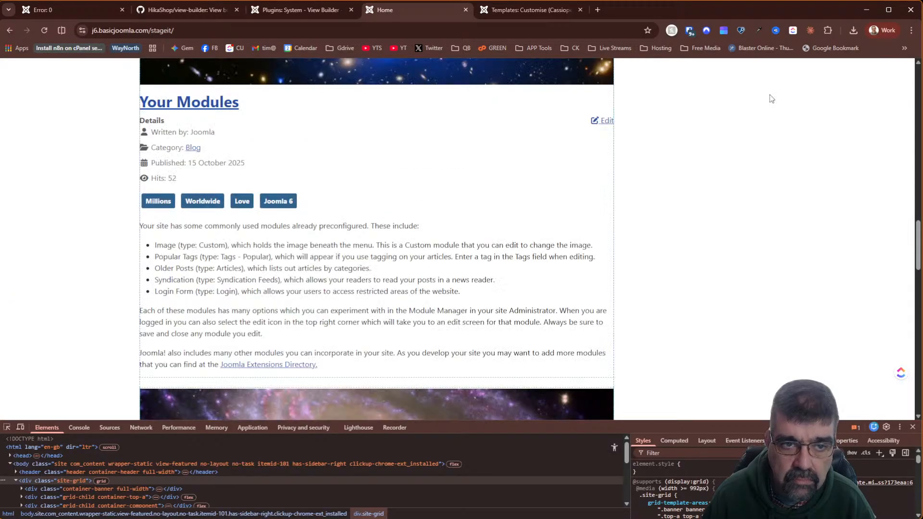
- Set the System - View Builder plugin's Mode dropdown to On Page and save the settings
{"action": "left_click", "coordinate": [309, 11]}
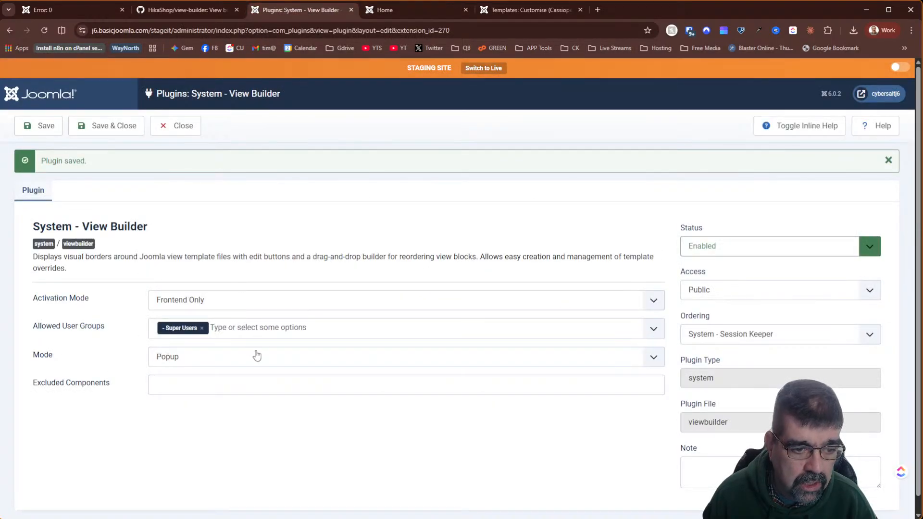
{"action": "left_click", "coordinate": [244, 363]}
{"action": "left_click", "coordinate": [236, 387]}
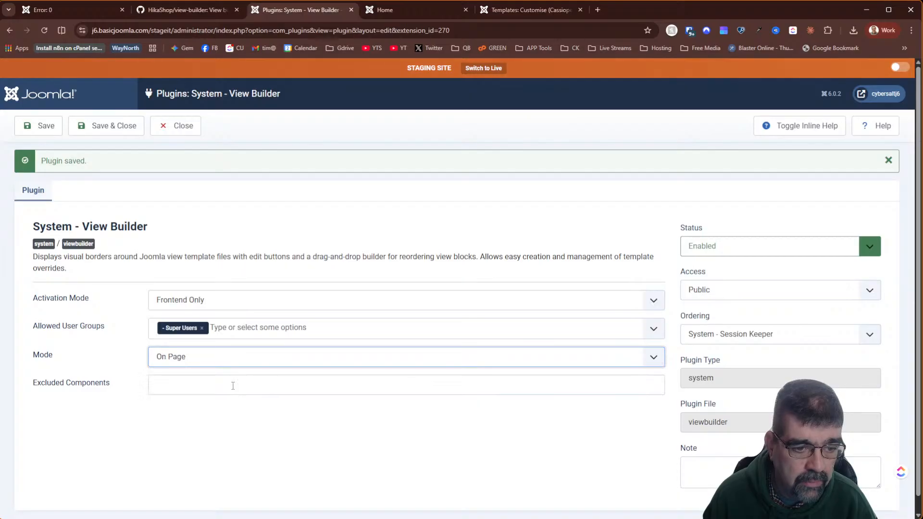
{"action": "left_click", "coordinate": [39, 126]}
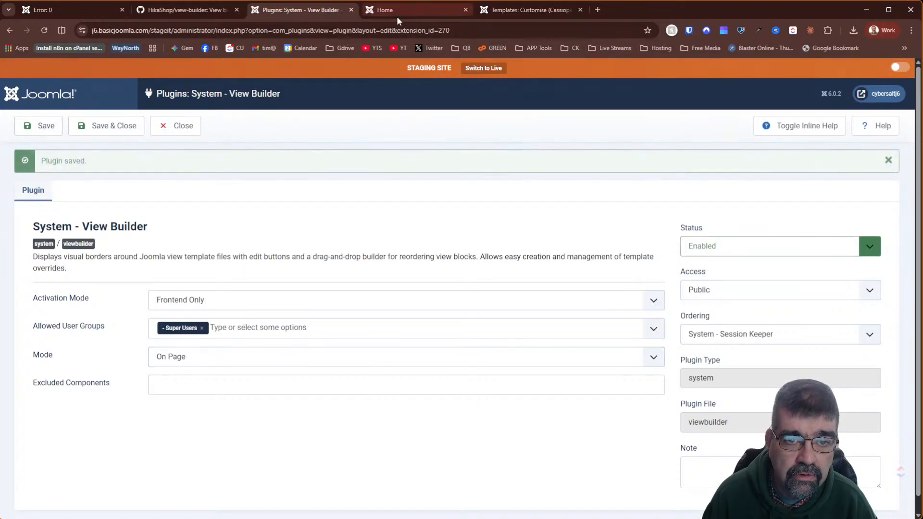
{"action": "left_click", "coordinate": [397, 11]}
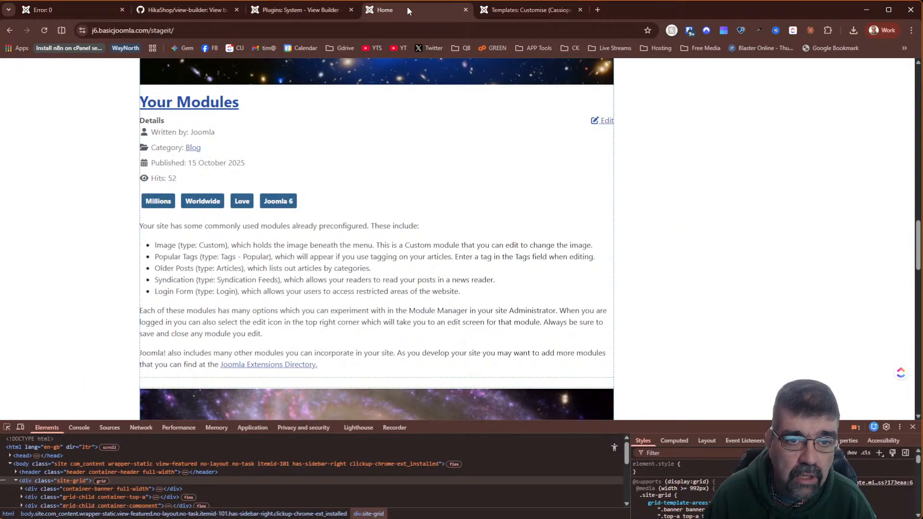
- Reload the home page with On Page labels, view and close the Unpublished block's code, then return to GitHub
{"action": "left_click", "coordinate": [48, 27]}
{"action": "scroll", "coordinate": [520, 216], "scroll_direction": "down", "scroll_amount": 1}
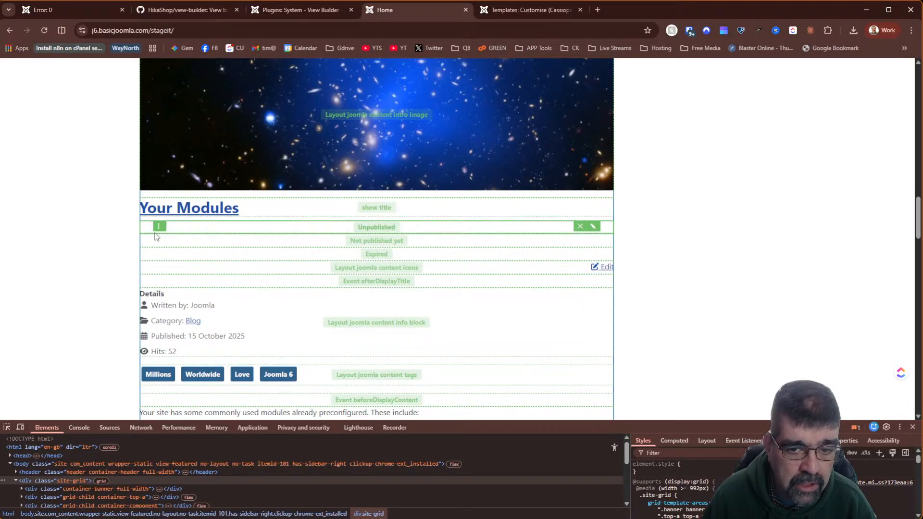
{"action": "left_click", "coordinate": [594, 227]}
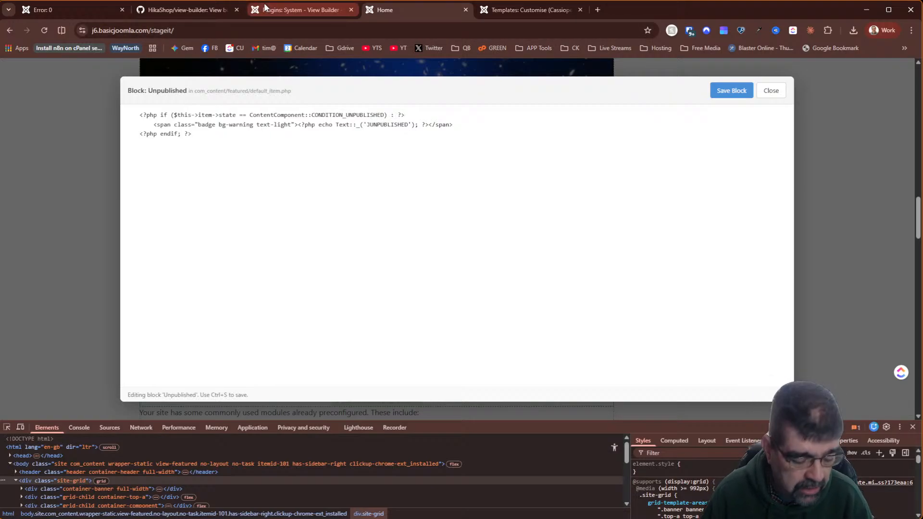
{"action": "mouse_move", "coordinate": [265, 7]}
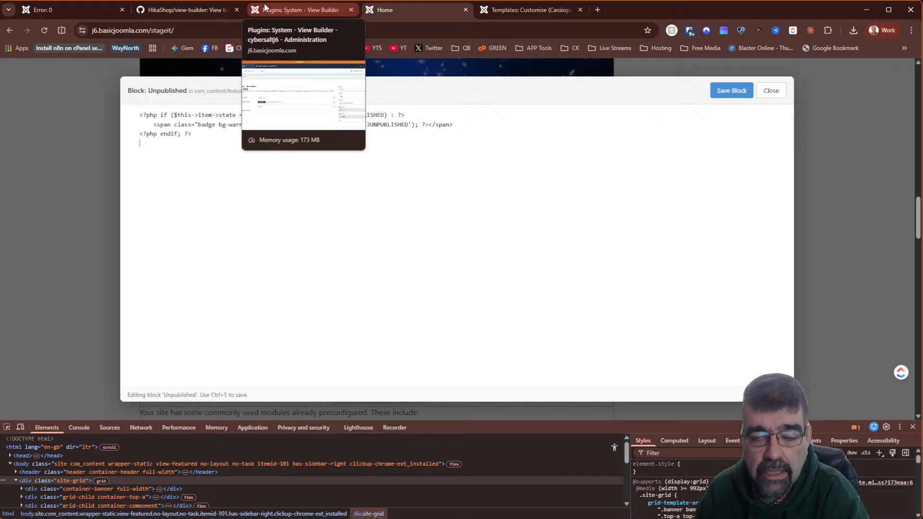
{"action": "left_click", "coordinate": [774, 96]}
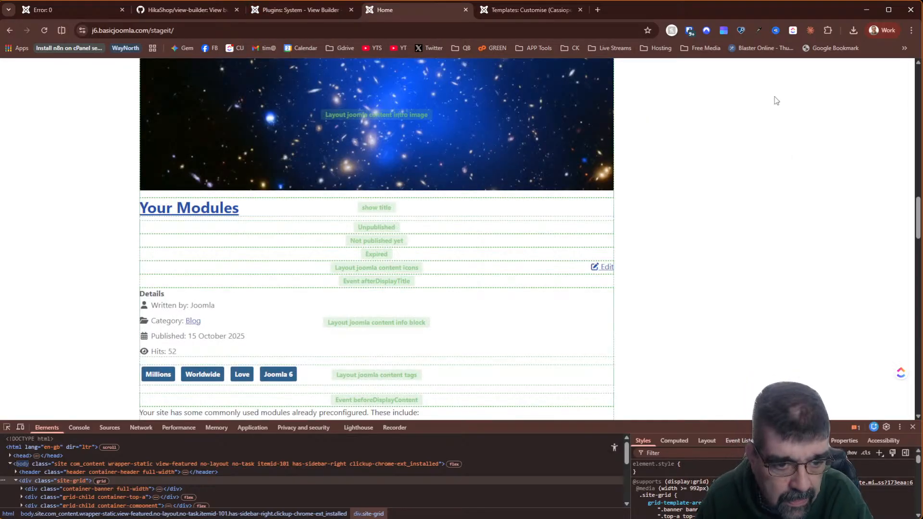
{"action": "left_click", "coordinate": [151, 10]}
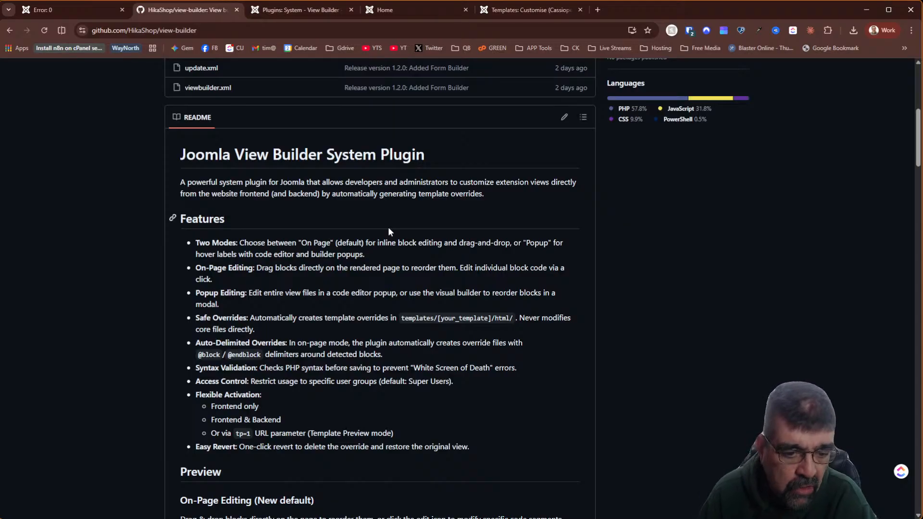
{"action": "scroll", "coordinate": [320, 344], "scroll_direction": "down", "scroll_amount": 2}
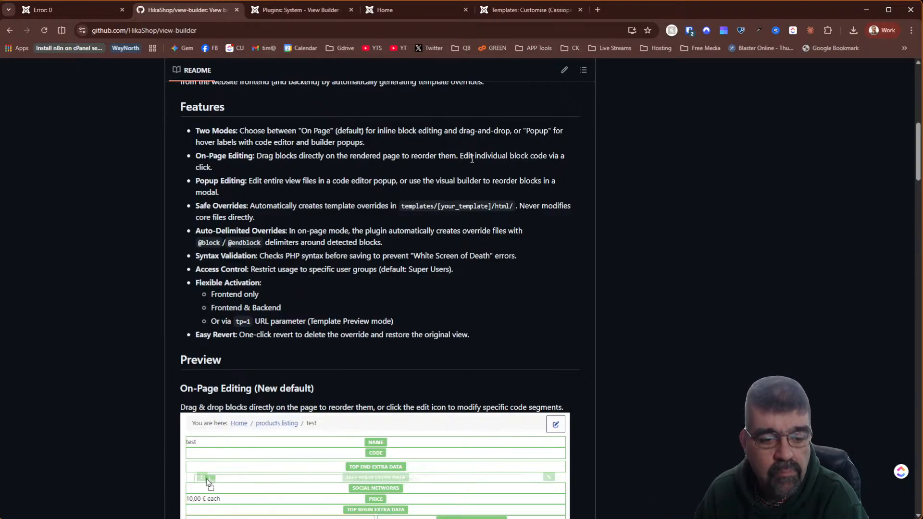
{"action": "scroll", "coordinate": [464, 156], "scroll_direction": "down", "scroll_amount": 5}
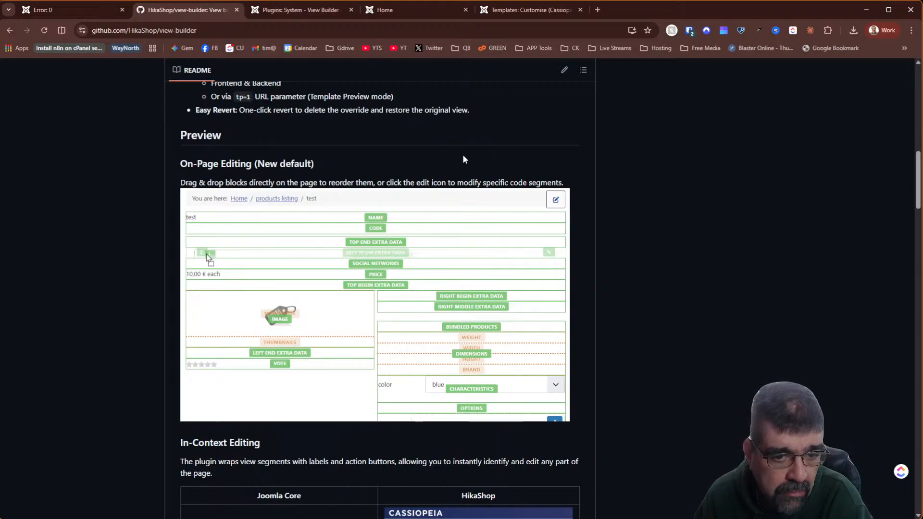
{"action": "scroll", "coordinate": [346, 133], "scroll_direction": "down", "scroll_amount": 3}
{"action": "scroll", "coordinate": [346, 132], "scroll_direction": "down", "scroll_amount": 1}
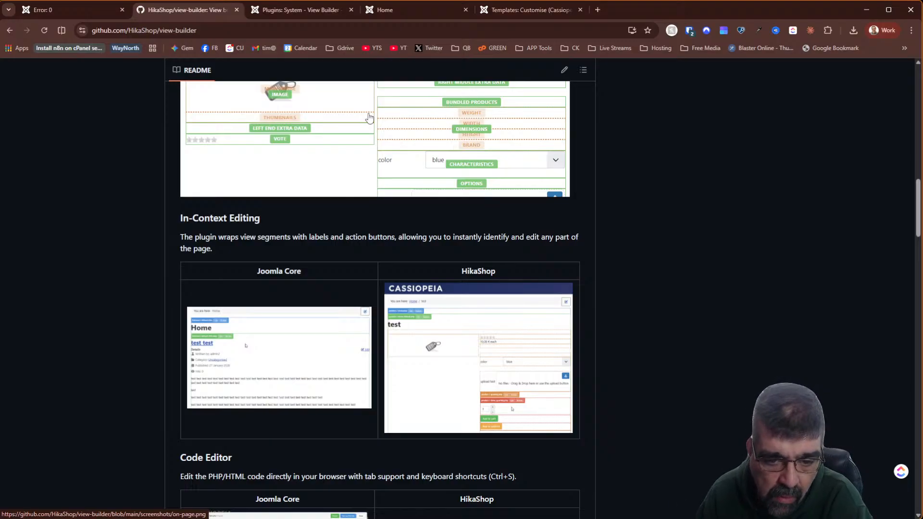
{"action": "scroll", "coordinate": [354, 115], "scroll_direction": "down", "scroll_amount": 4}
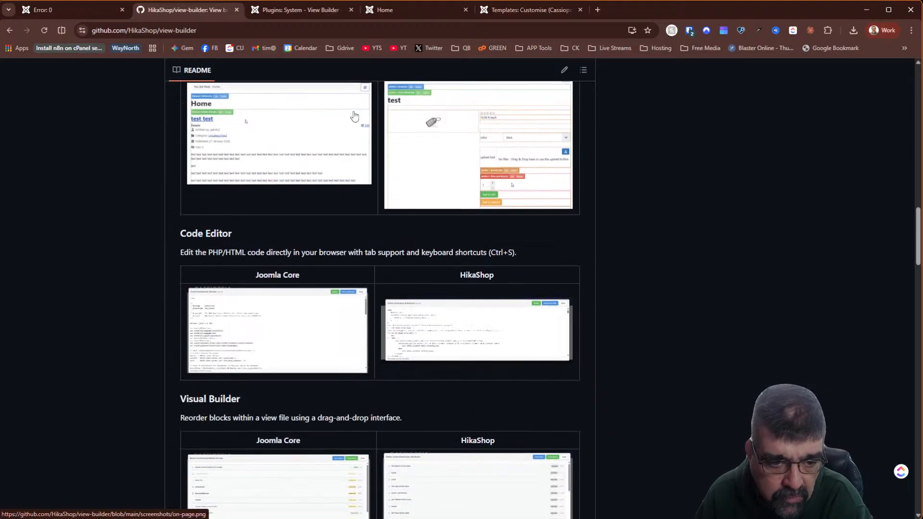
{"action": "scroll", "coordinate": [327, 117], "scroll_direction": "down", "scroll_amount": 4}
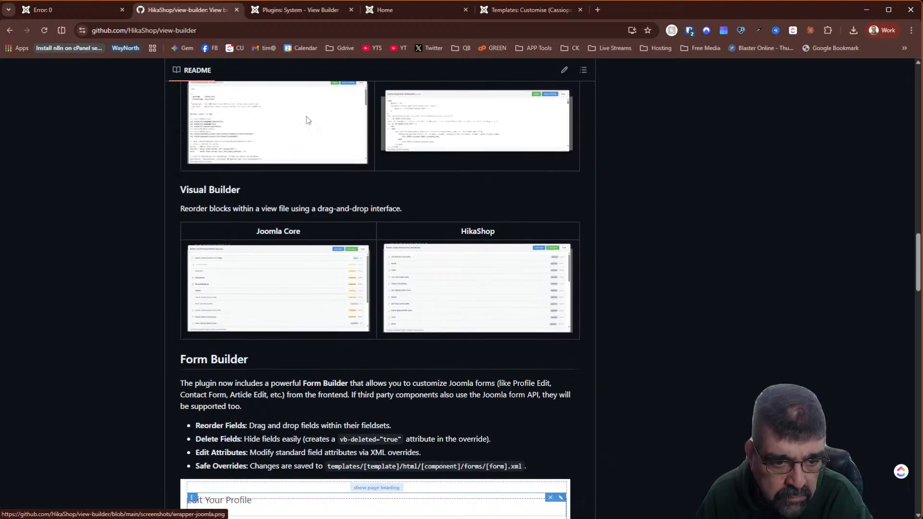
{"action": "scroll", "coordinate": [156, 128], "scroll_direction": "up", "scroll_amount": 2}
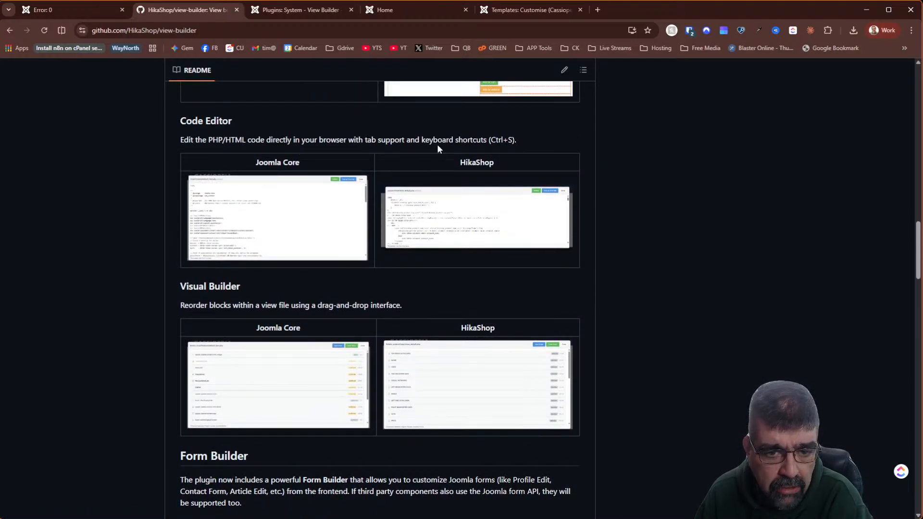
{"action": "left_click", "coordinate": [309, 205]}
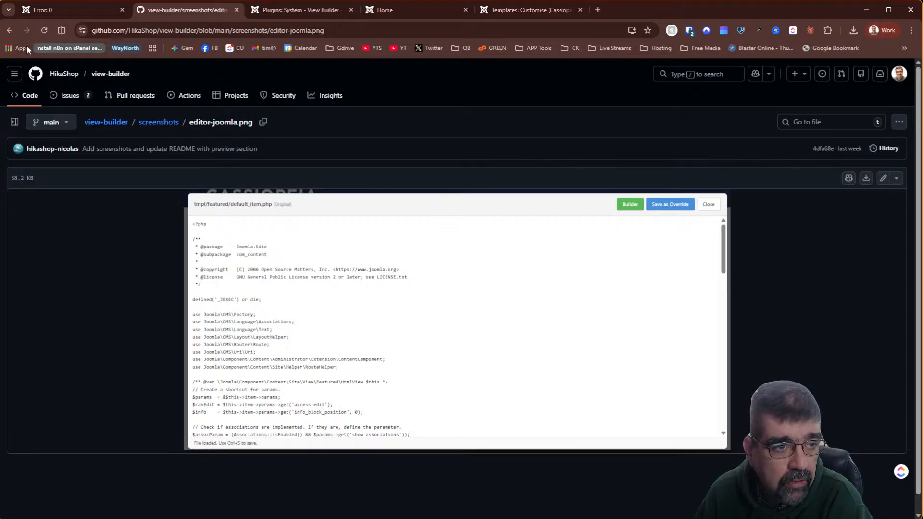
{"action": "left_click", "coordinate": [10, 30]}
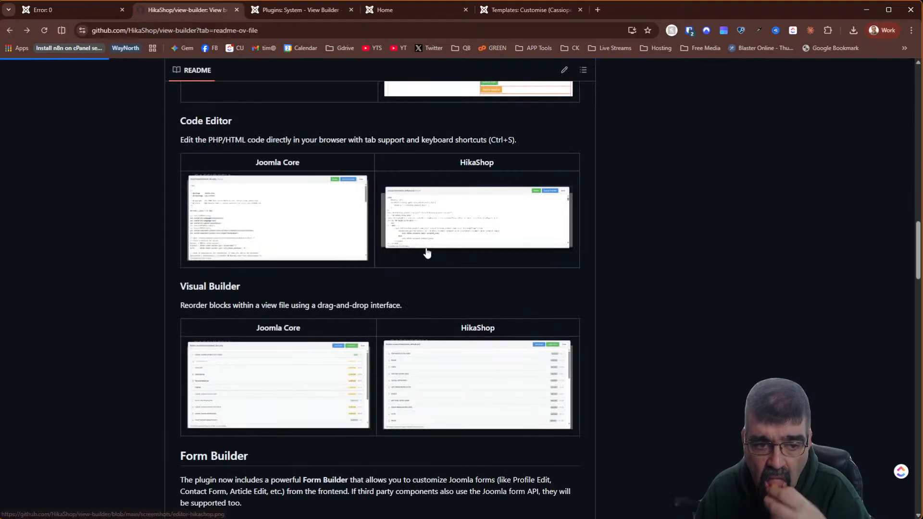
{"action": "scroll", "coordinate": [370, 233], "scroll_direction": "down", "scroll_amount": 7}
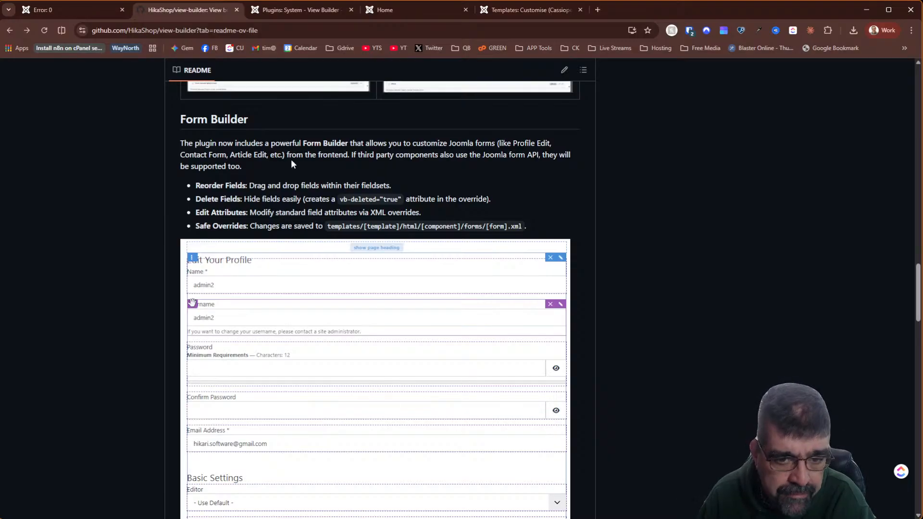
{"action": "scroll", "coordinate": [290, 162], "scroll_direction": "up", "scroll_amount": 2}
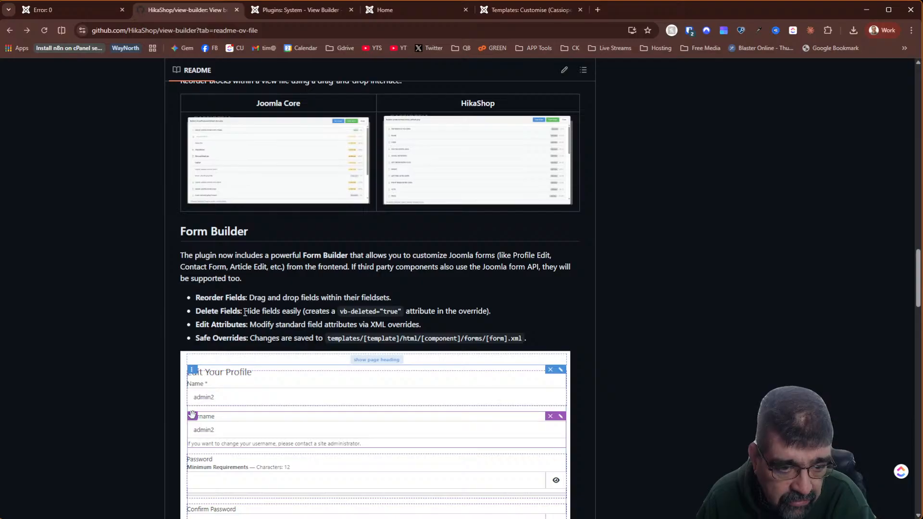
{"action": "scroll", "coordinate": [274, 298], "scroll_direction": "down", "scroll_amount": 7}
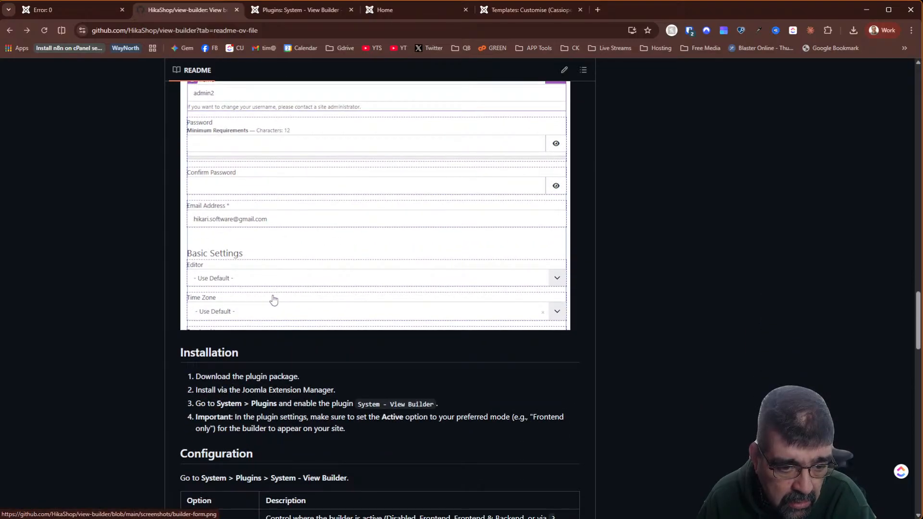
{"action": "scroll", "coordinate": [269, 297], "scroll_direction": "down", "scroll_amount": 2}
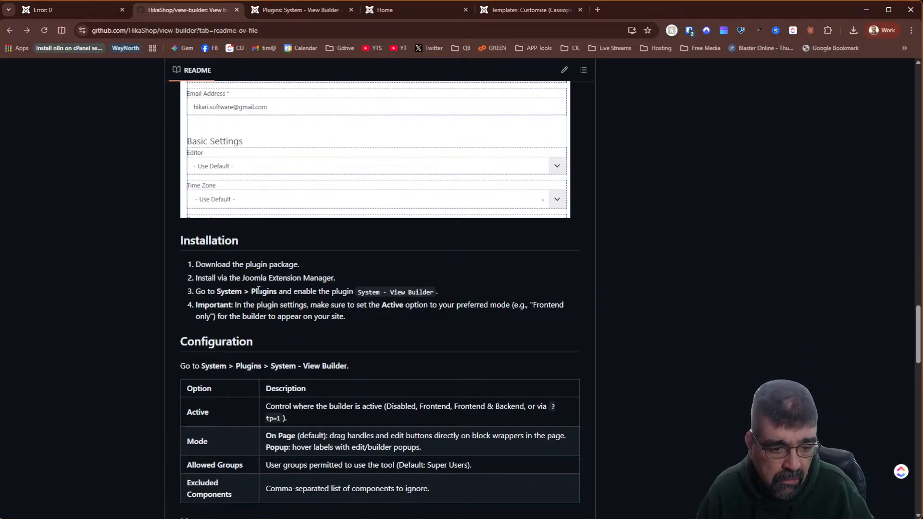
{"action": "scroll", "coordinate": [258, 290], "scroll_direction": "down", "scroll_amount": 10}
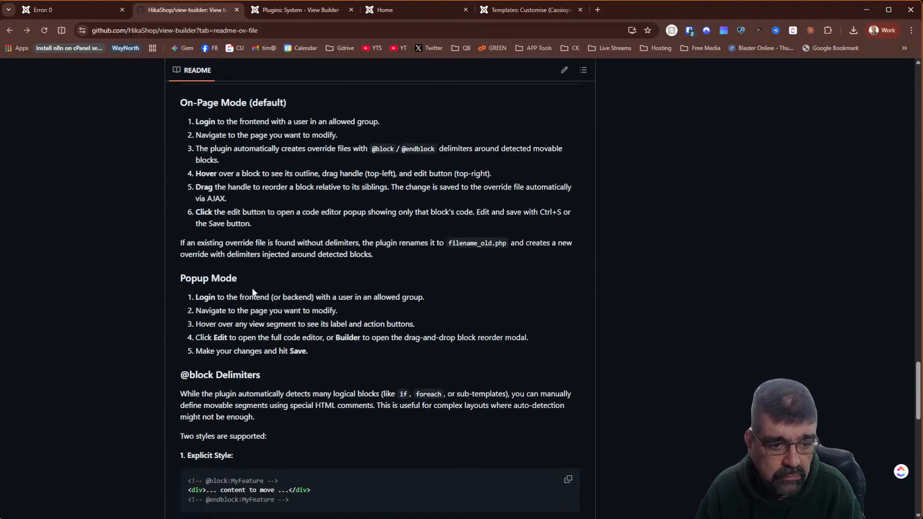
{"action": "scroll", "coordinate": [254, 292], "scroll_direction": "down", "scroll_amount": 4}
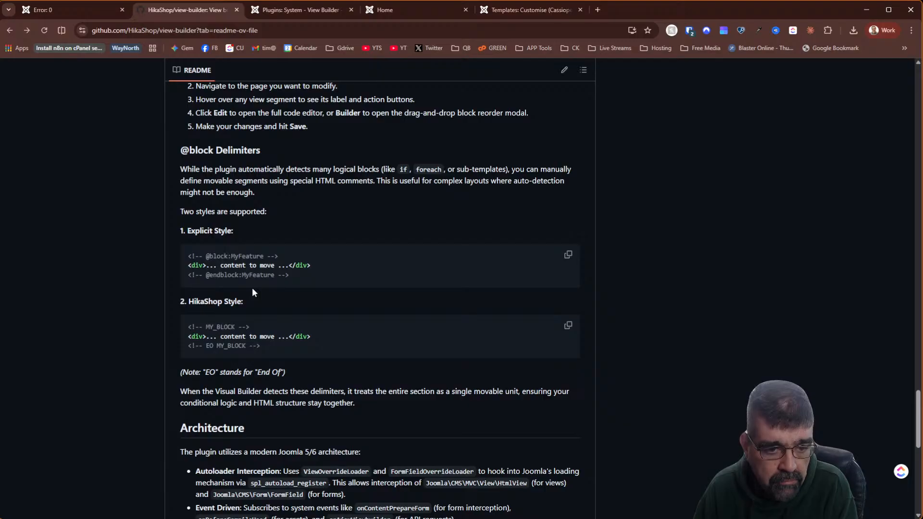
- Reload the frontend home page with F5 and log out from the sidebar menu, hitting a syntax error page
{"action": "left_click", "coordinate": [313, 10]}
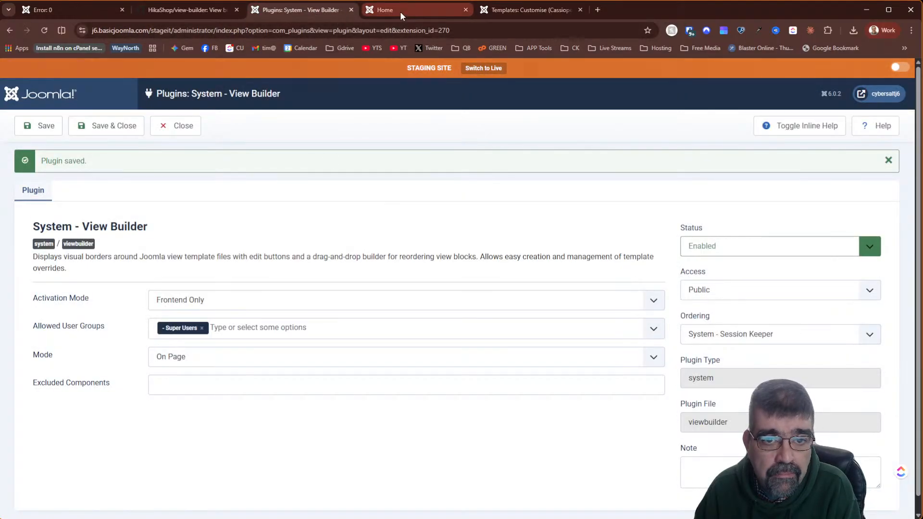
{"action": "left_click", "coordinate": [400, 9]}
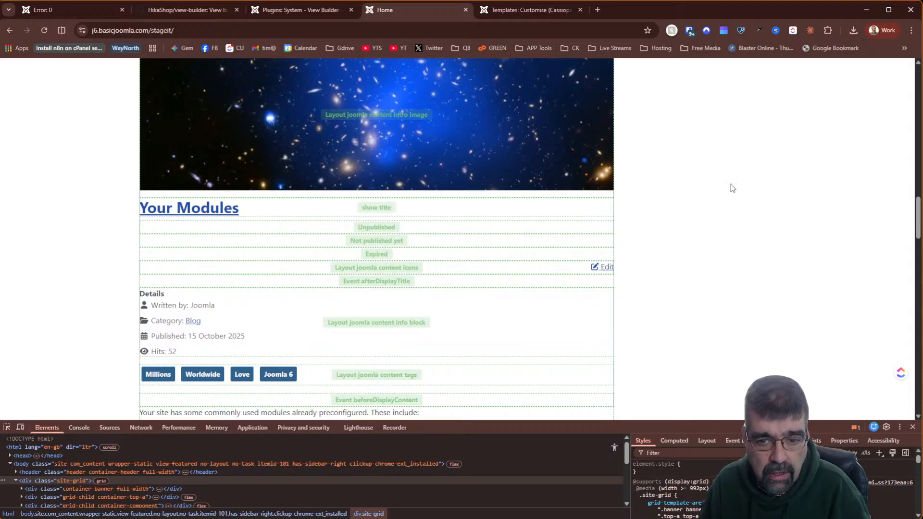
{"action": "key", "text": "F5"}
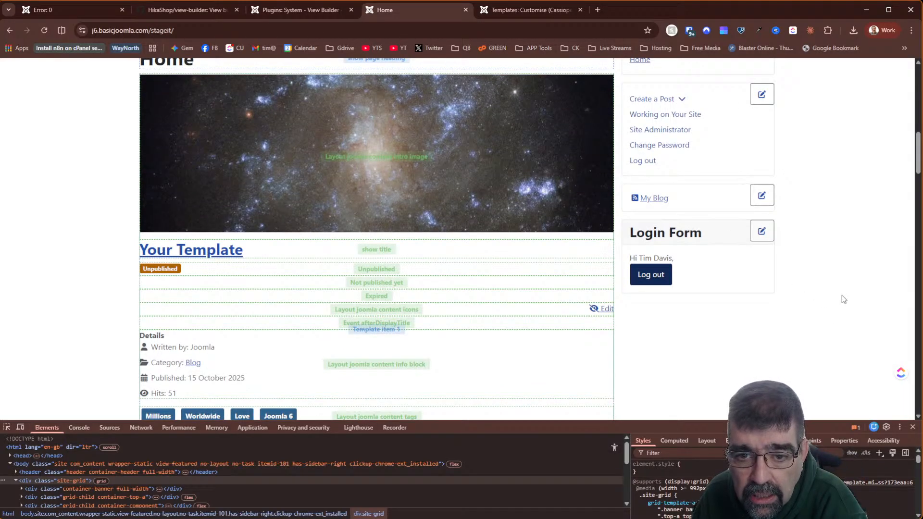
{"action": "scroll", "coordinate": [841, 290], "scroll_direction": "up", "scroll_amount": 2}
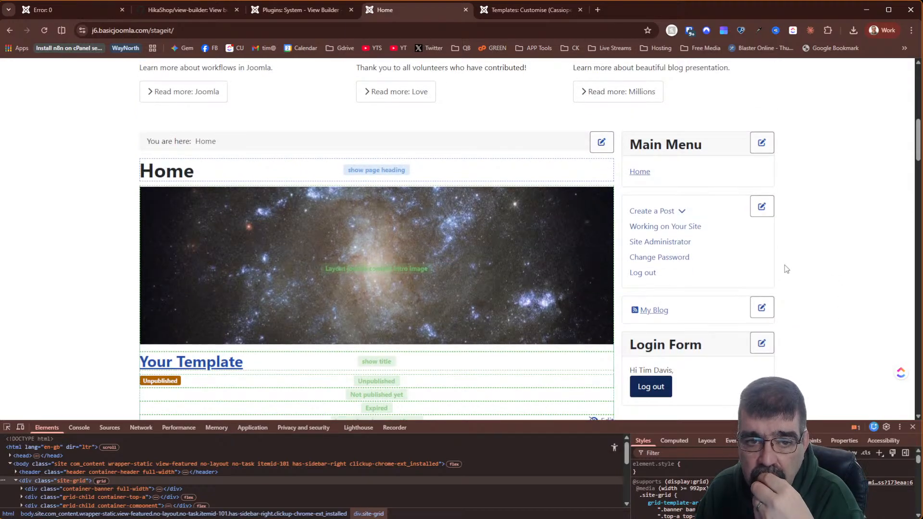
{"action": "left_click", "coordinate": [643, 273]}
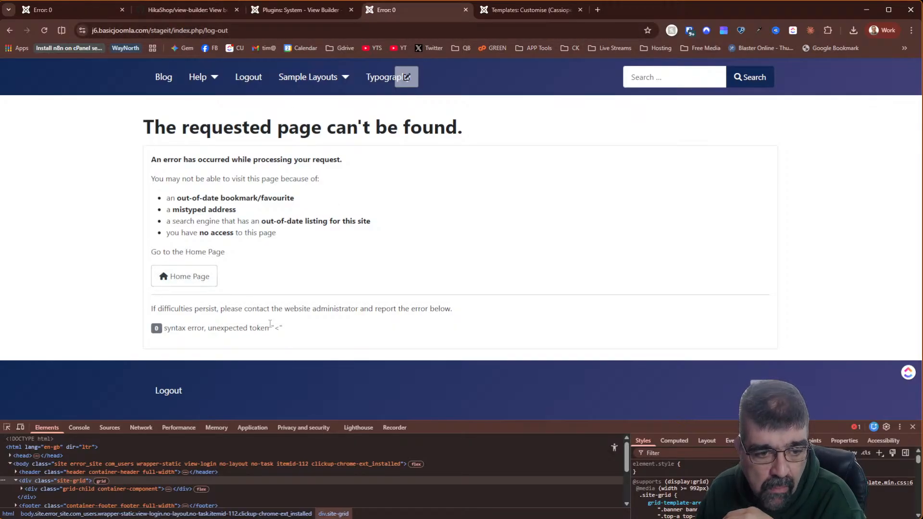
- Inspect the unexpected token '<' syntax error message, then go to the site's Blog page
{"action": "left_click_drag", "start_coordinate": [297, 329], "coordinate": [152, 329]}
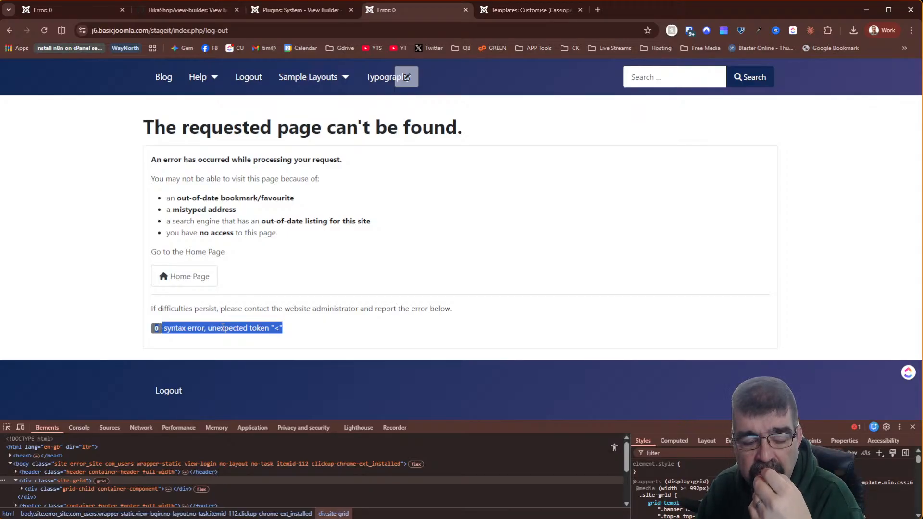
{"action": "left_click", "coordinate": [222, 328]}
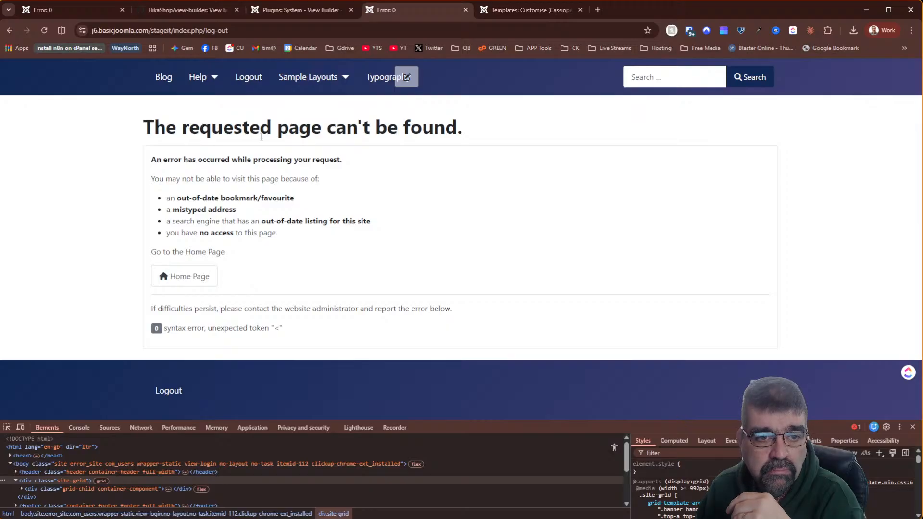
{"action": "left_click", "coordinate": [171, 83]}
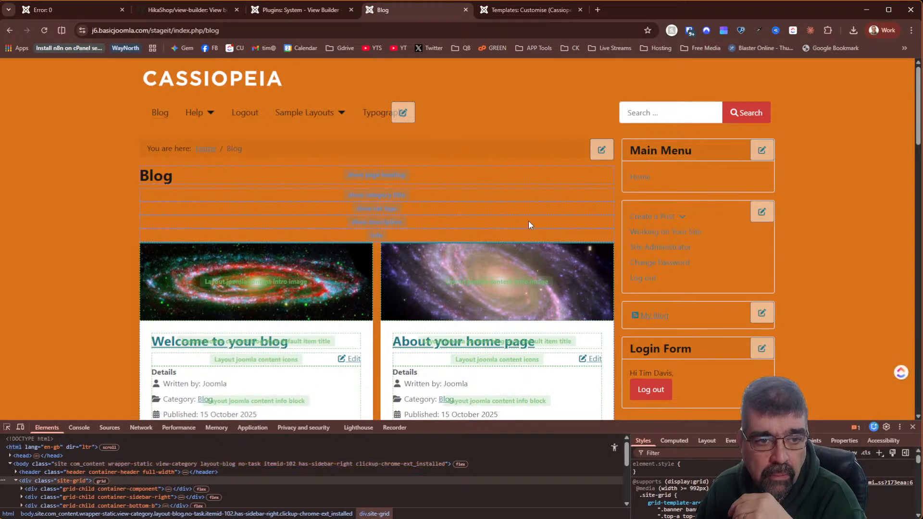
- On the Blog page, activate the show cat tags block and log out via the sidebar menu
{"action": "left_click", "coordinate": [521, 206]}
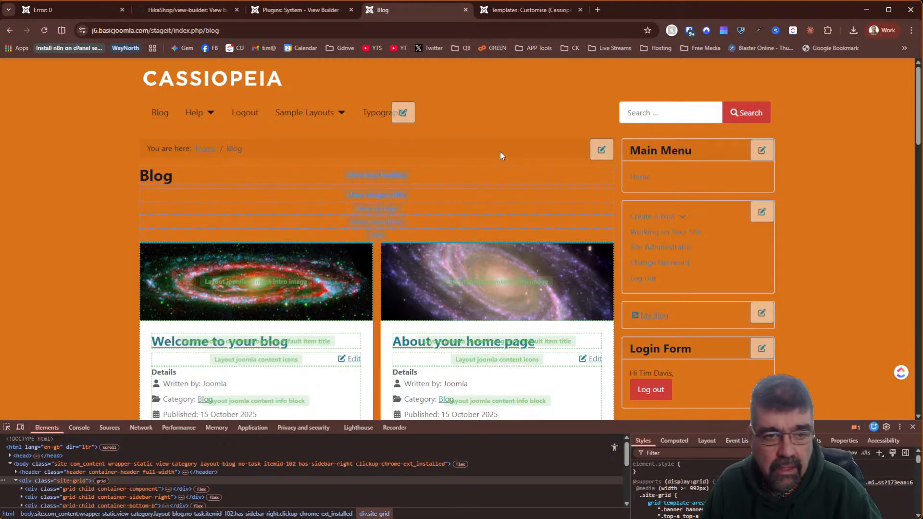
{"action": "left_click", "coordinate": [641, 280]}
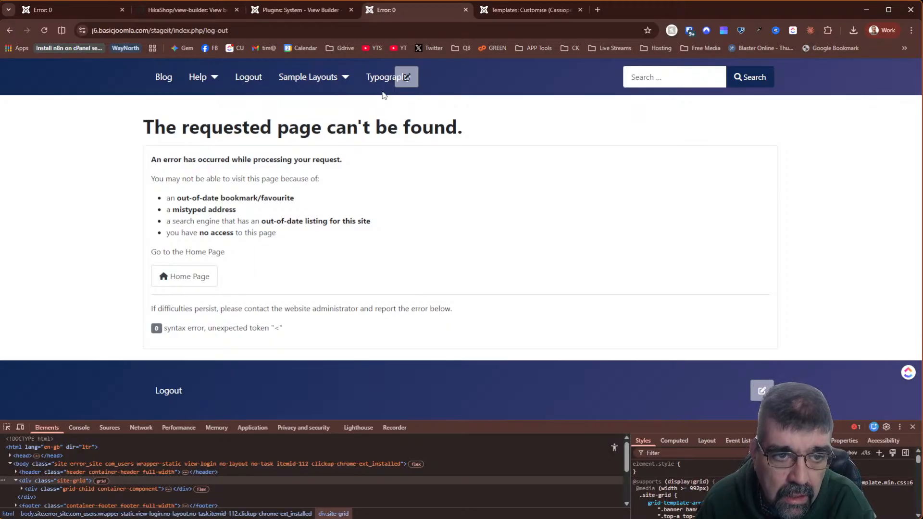
- Log out from the nav bar and sign back in with the saved login credentials
{"action": "left_click", "coordinate": [243, 77]}
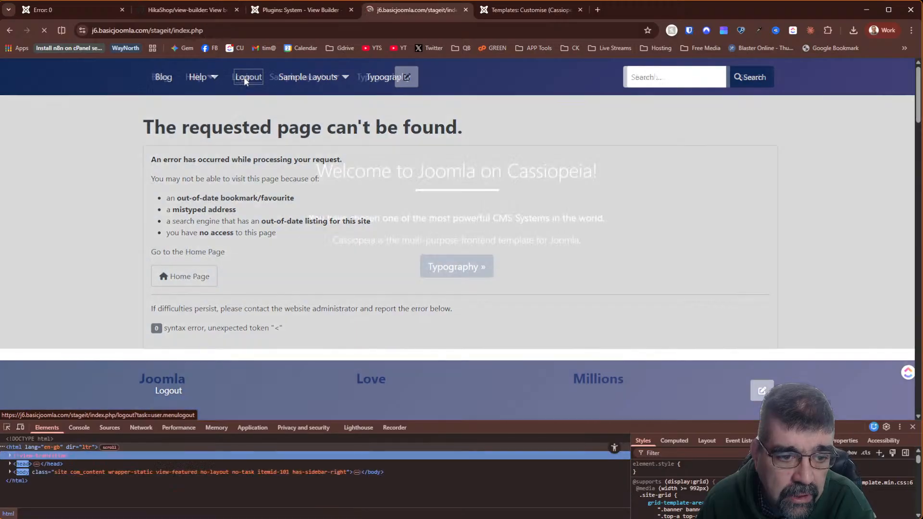
{"action": "scroll", "coordinate": [482, 160], "scroll_direction": "down", "scroll_amount": 10}
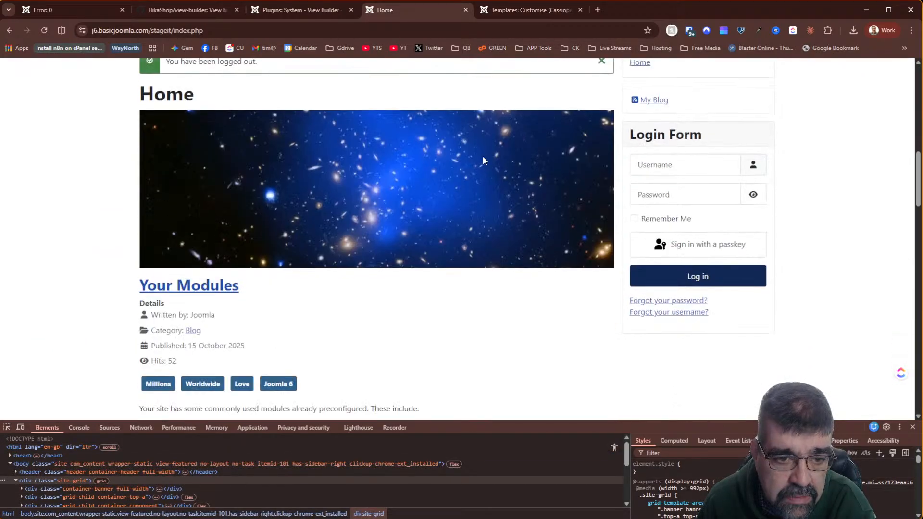
{"action": "scroll", "coordinate": [483, 157], "scroll_direction": "up", "scroll_amount": 5}
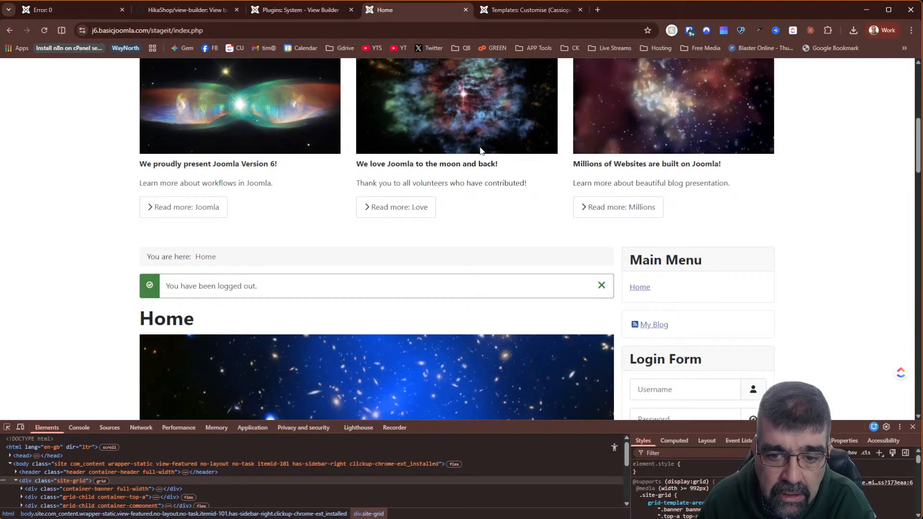
{"action": "scroll", "coordinate": [481, 151], "scroll_direction": "down", "scroll_amount": 5}
{"action": "left_click", "coordinate": [648, 162]}
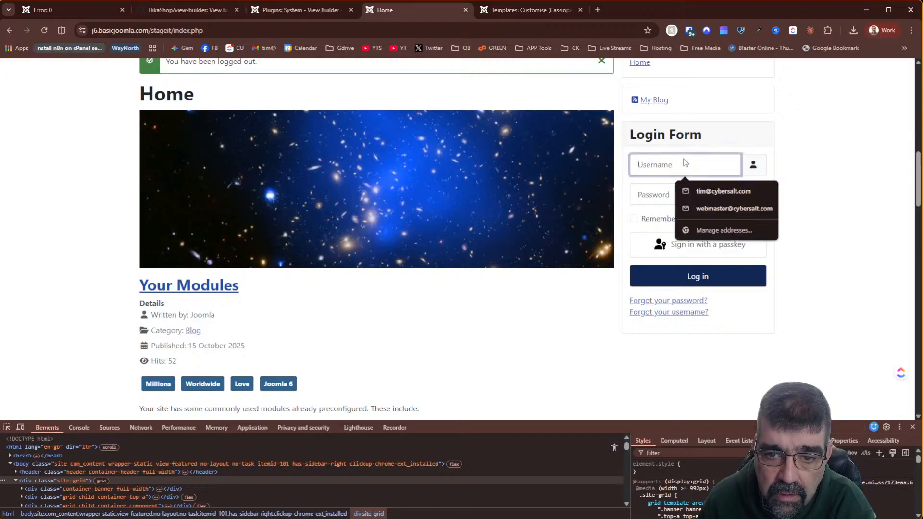
{"action": "left_click", "coordinate": [668, 191]}
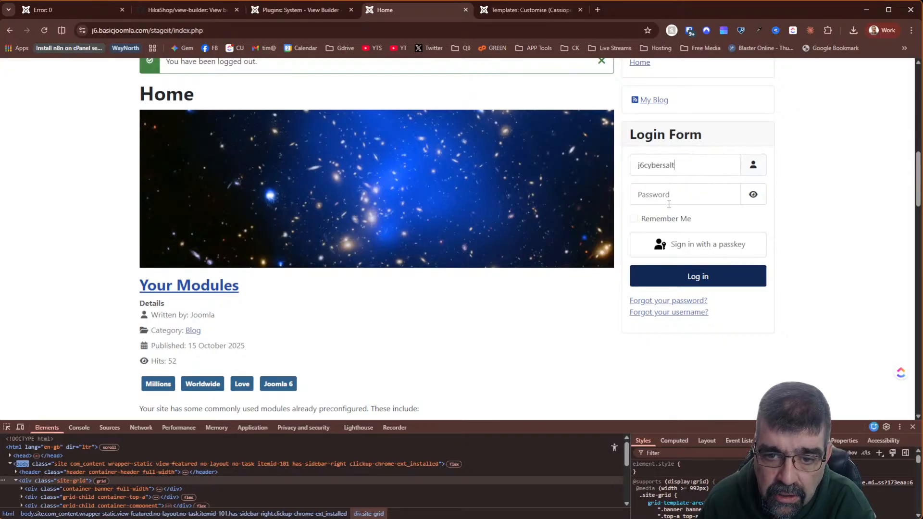
{"action": "left_click", "coordinate": [687, 275]}
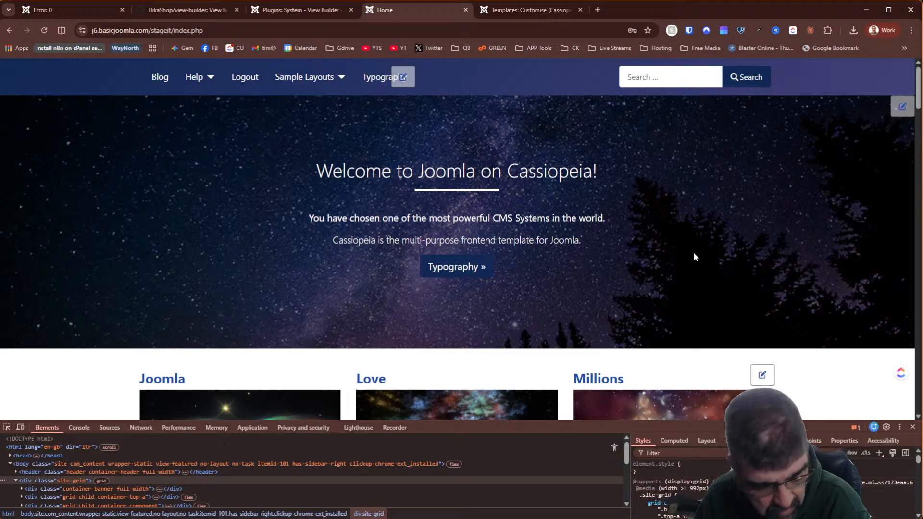
- Try logging out again using the Main Menu module's Log out link
{"action": "scroll", "coordinate": [651, 240], "scroll_direction": "down", "scroll_amount": 7}
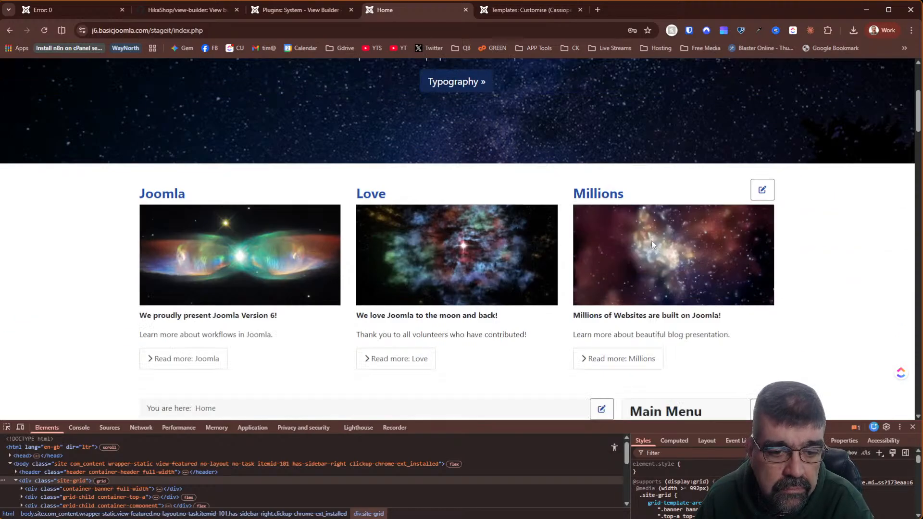
{"action": "scroll", "coordinate": [652, 245], "scroll_direction": "down", "scroll_amount": 5}
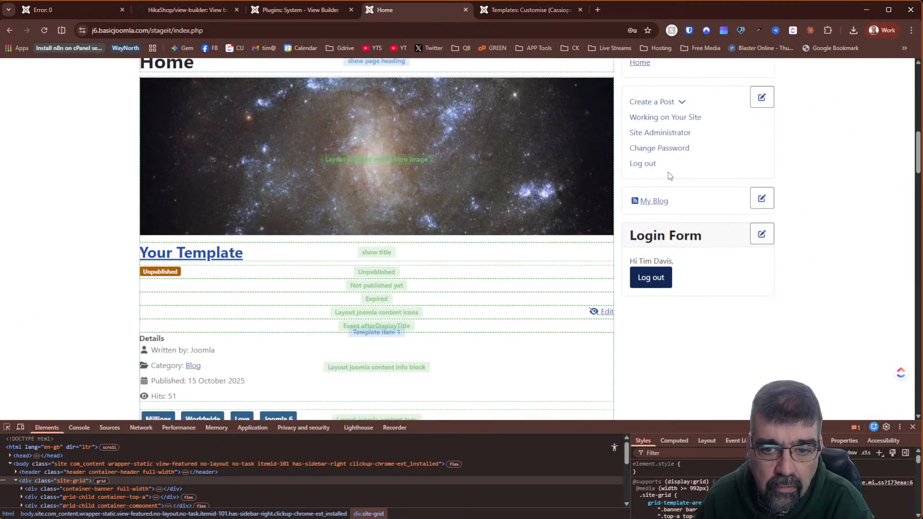
{"action": "left_click", "coordinate": [654, 165]}
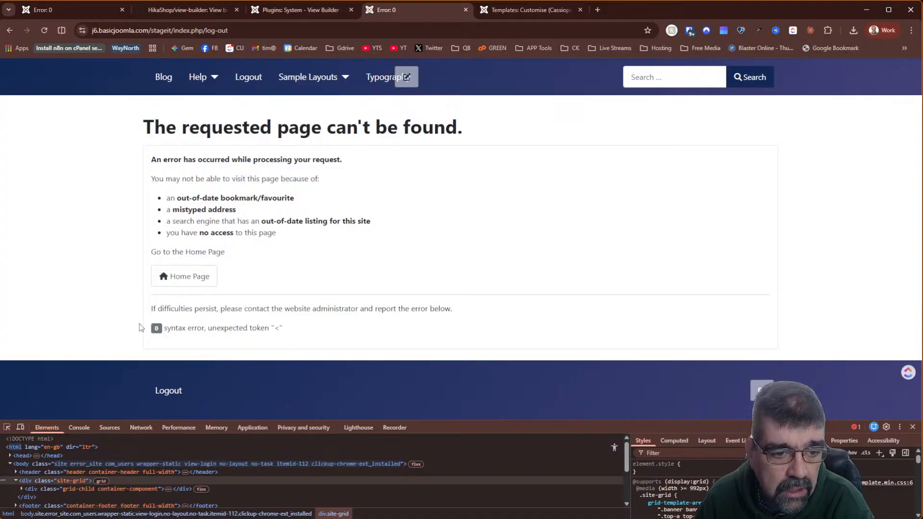
- Return to the System - View Builder plugin settings, saved with On Page mode for Super Users
{"action": "left_click", "coordinate": [269, 11]}
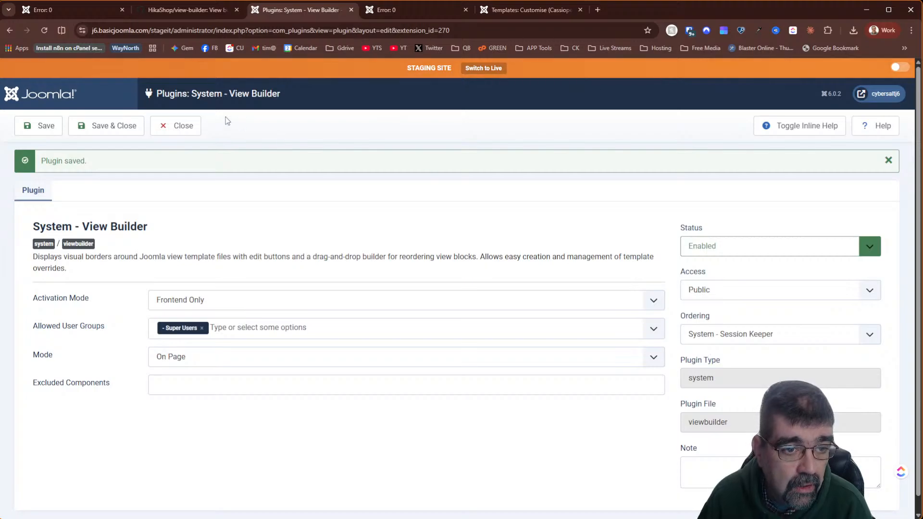
- Check the Cassiopeia override file, duplicate the plugin settings tab, close the plugin editor and open the System dashboard
{"action": "left_click", "coordinate": [519, 13]}
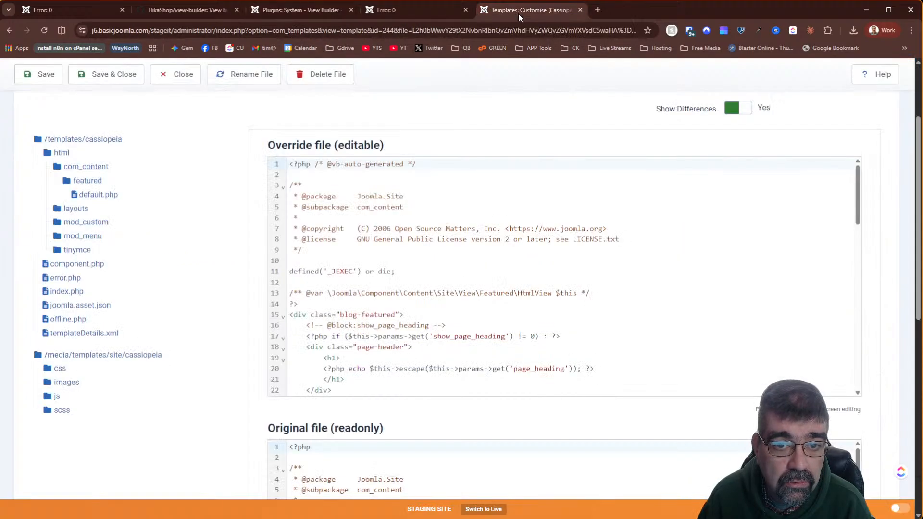
{"action": "scroll", "coordinate": [206, 169], "scroll_direction": "up", "scroll_amount": 3}
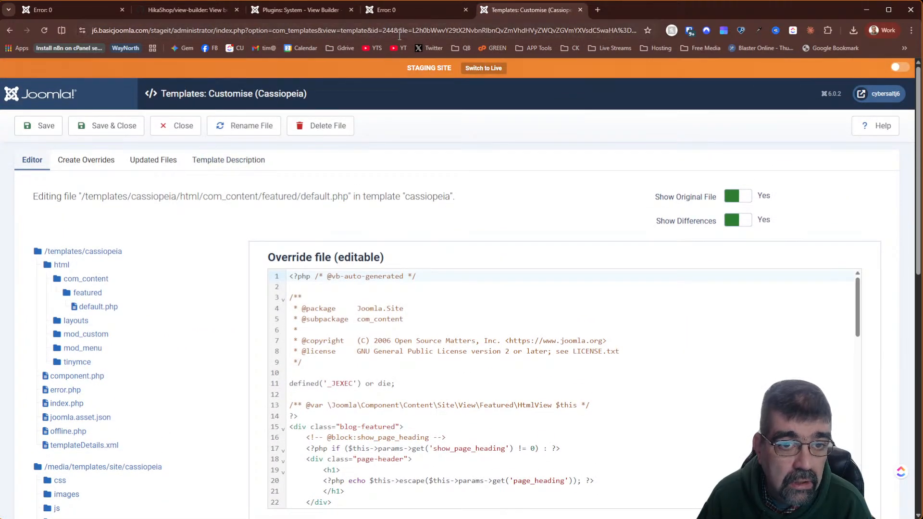
{"action": "left_click", "coordinate": [303, 14]}
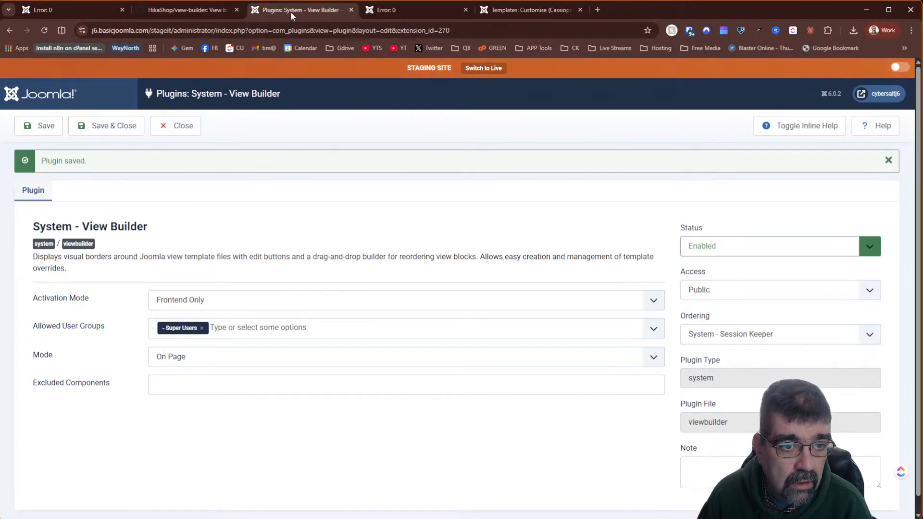
{"action": "right_click", "coordinate": [290, 11]}
{"action": "left_click", "coordinate": [315, 100]}
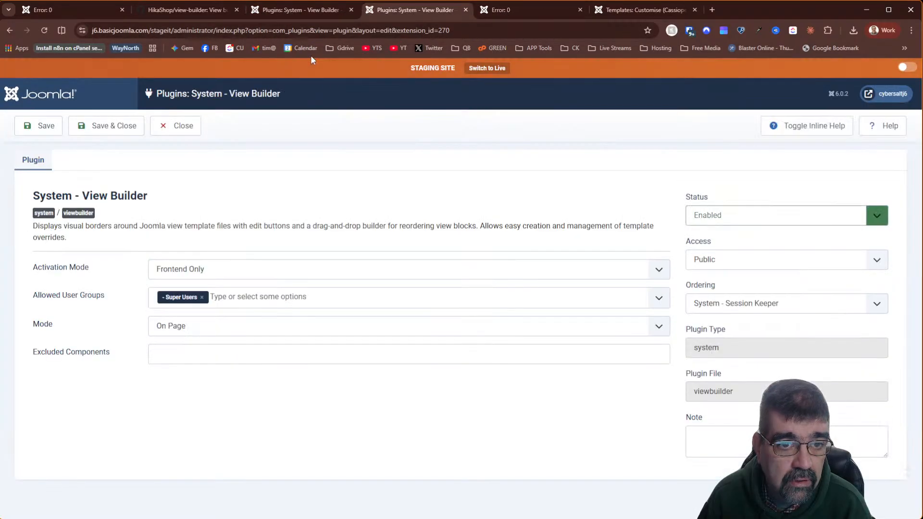
{"action": "left_click", "coordinate": [183, 131]}
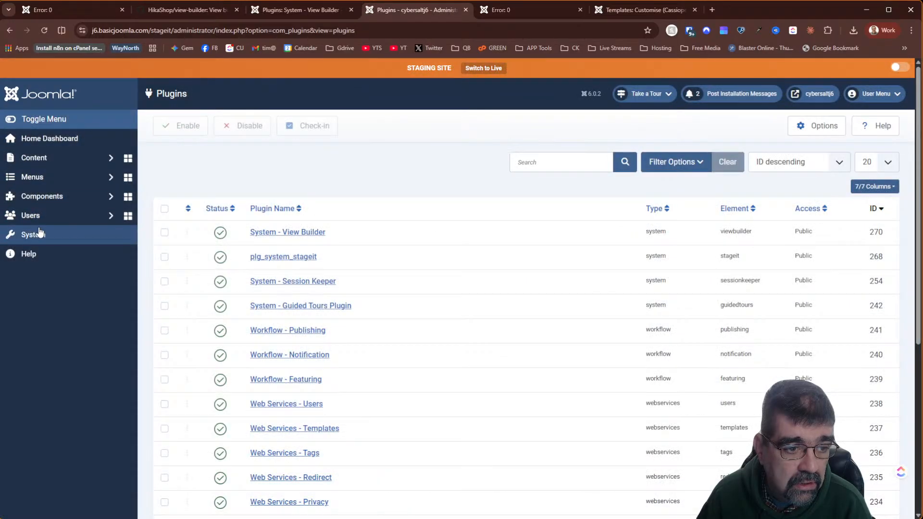
{"action": "left_click", "coordinate": [42, 233]}
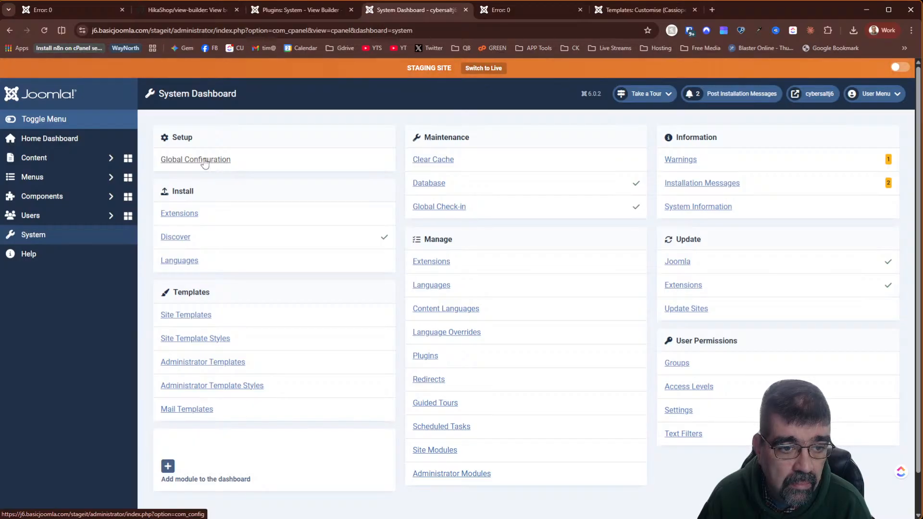
- Set Global Configuration's Server Error Reporting to Maximum, save it, and return to the error page
{"action": "left_click", "coordinate": [204, 162]}
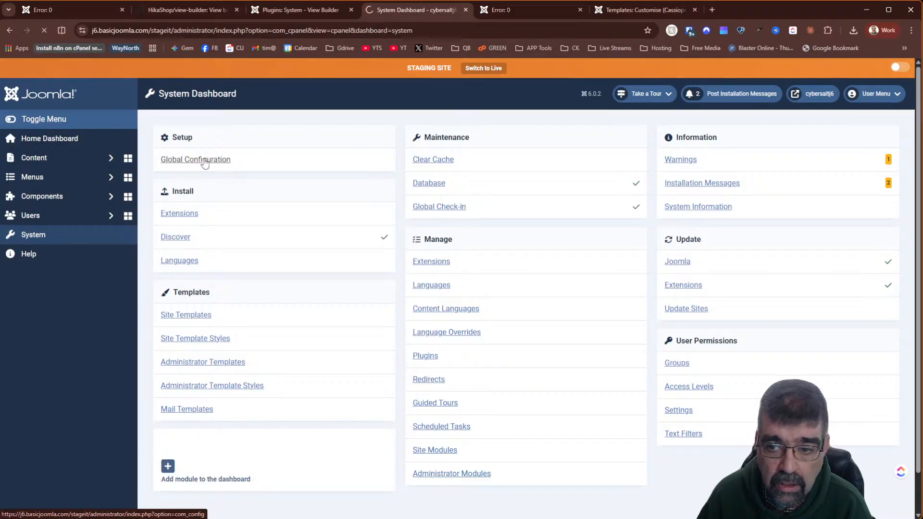
{"action": "left_click", "coordinate": [392, 164]}
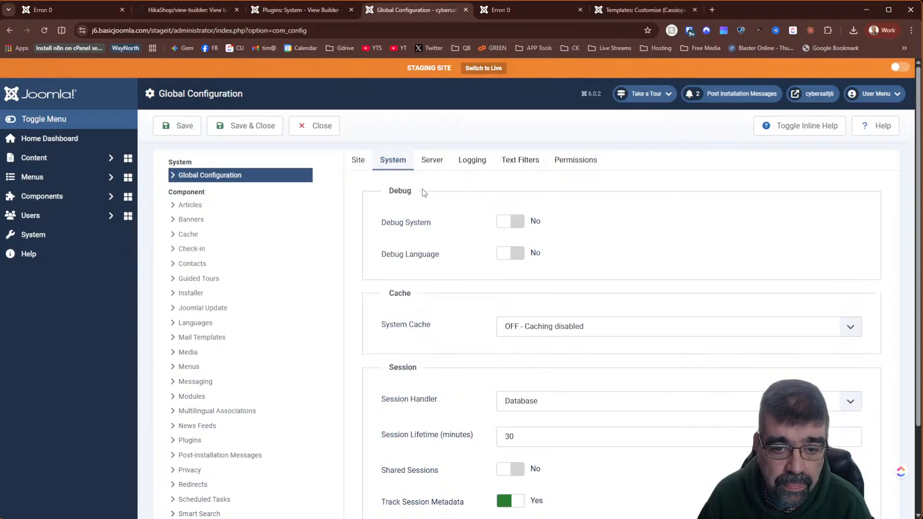
{"action": "left_click", "coordinate": [514, 222]}
{"action": "left_click", "coordinate": [441, 167]}
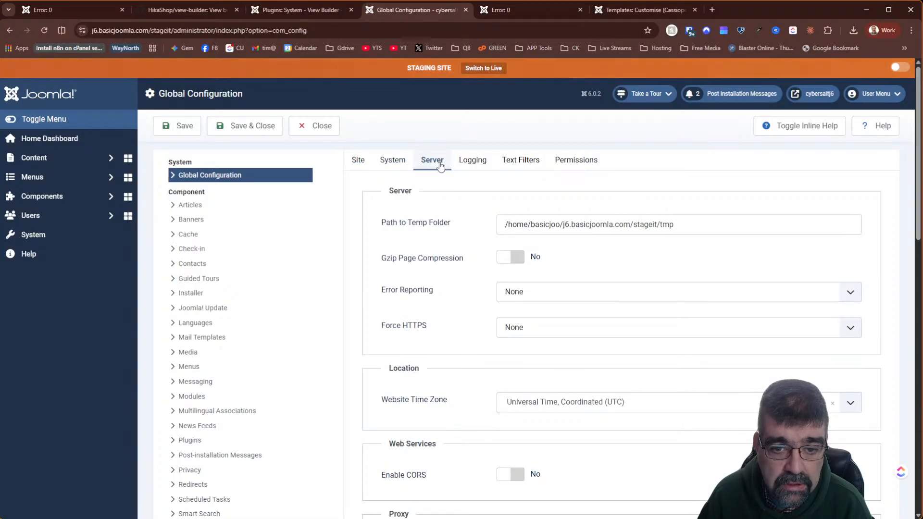
{"action": "left_click", "coordinate": [523, 298]}
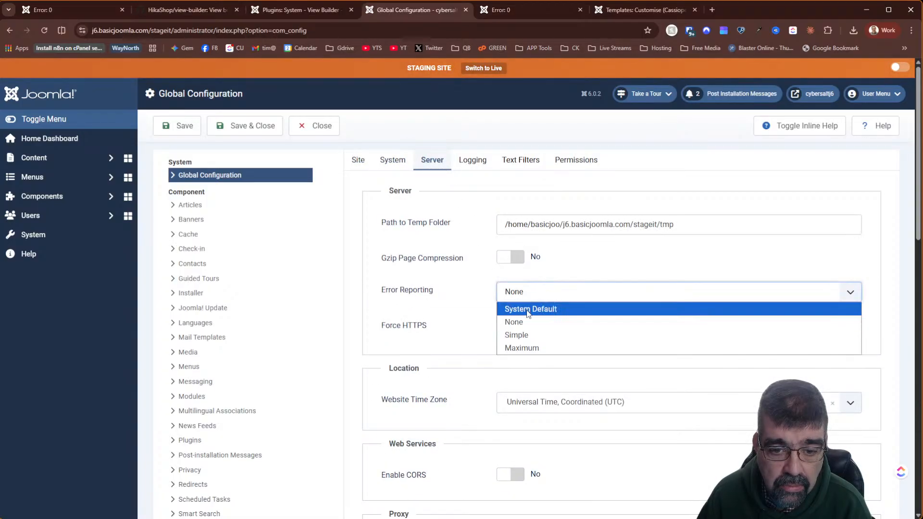
{"action": "left_click", "coordinate": [528, 346]}
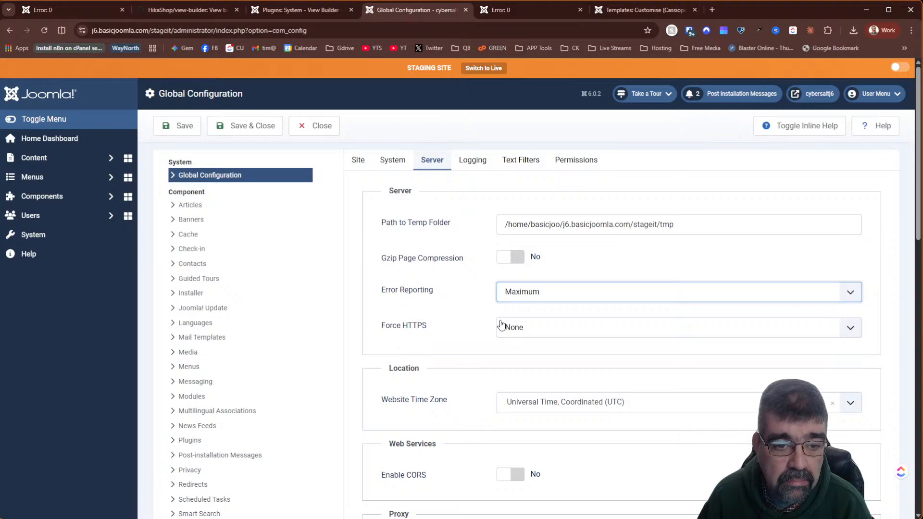
{"action": "left_click", "coordinate": [178, 128]}
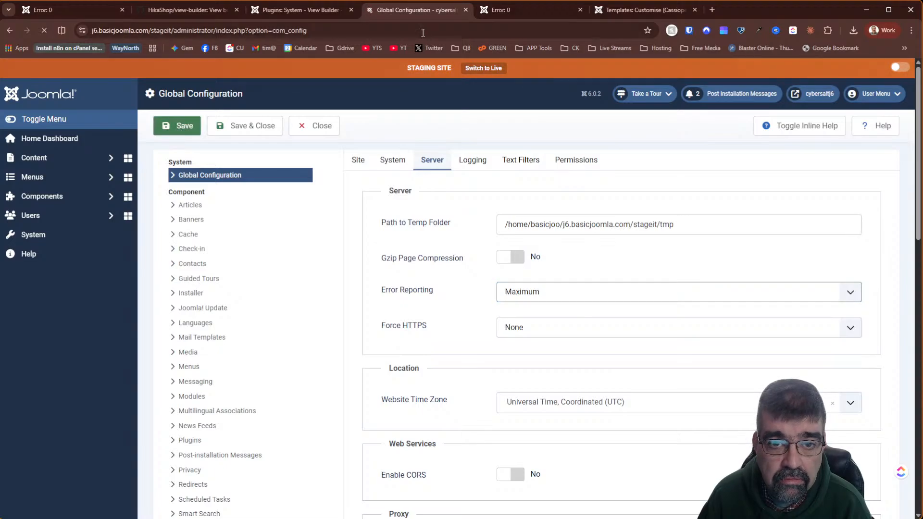
{"action": "left_click", "coordinate": [505, 12]}
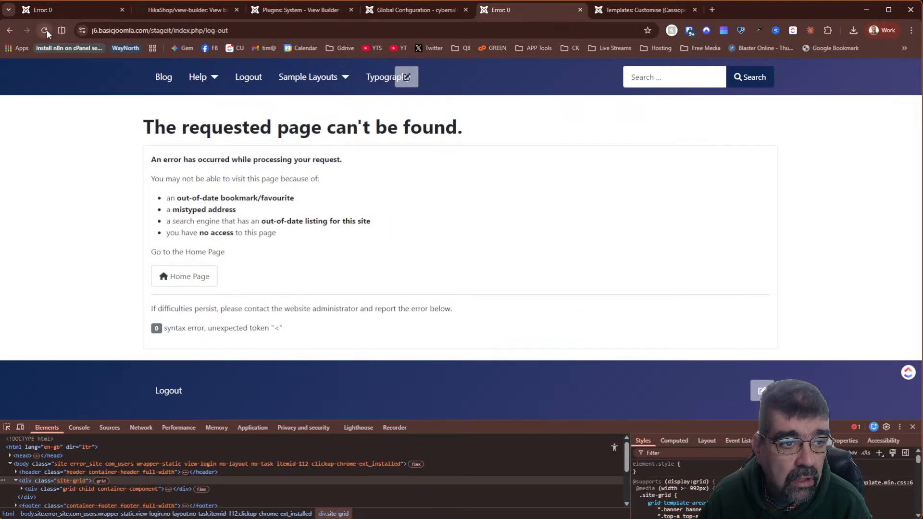
- Reload the logout error page and review its 13-entry call stack ending at com_users/login/default.php line 17
{"action": "left_click", "coordinate": [76, 11]}
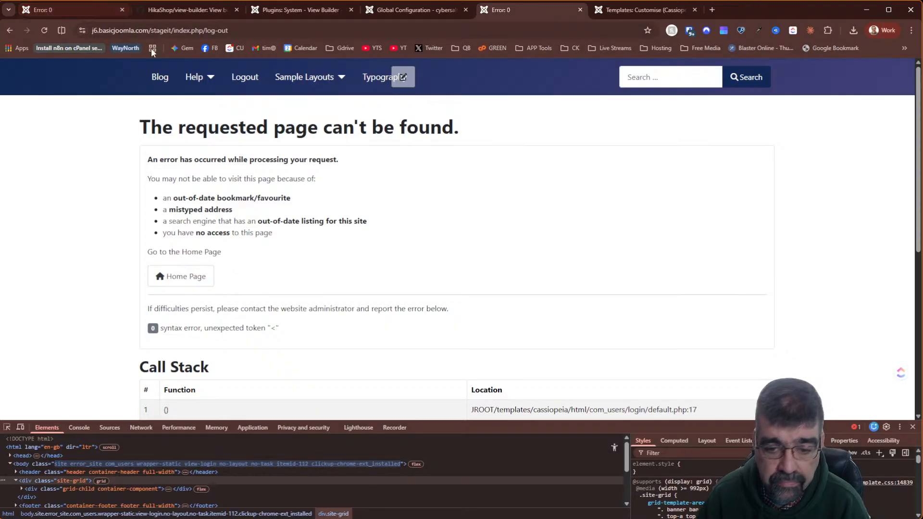
{"action": "scroll", "coordinate": [536, 169], "scroll_direction": "down", "scroll_amount": 5}
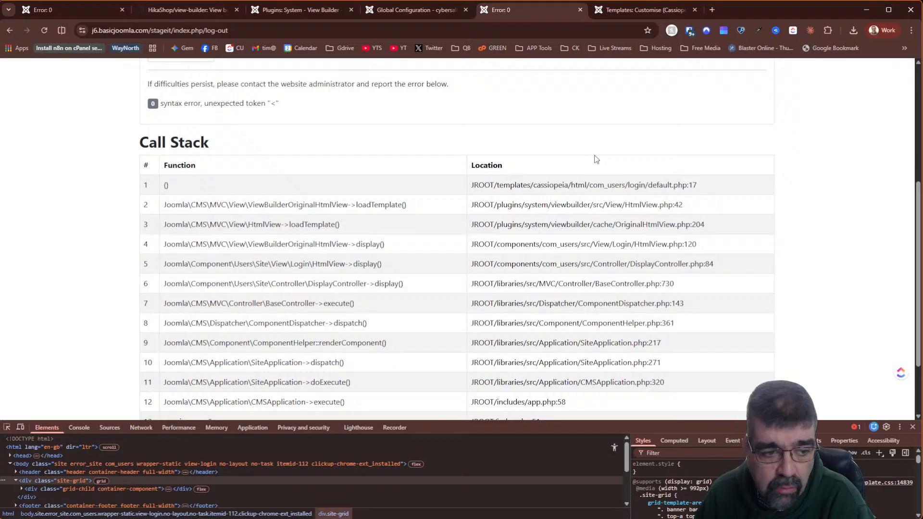
{"action": "scroll", "coordinate": [597, 159], "scroll_direction": "down", "scroll_amount": 2}
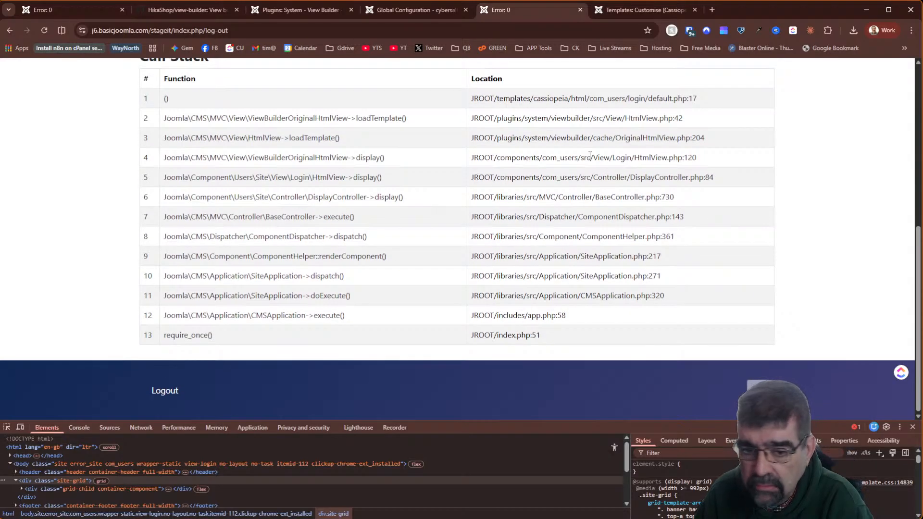
{"action": "scroll", "coordinate": [589, 155], "scroll_direction": "up", "scroll_amount": 7}
{"action": "scroll", "coordinate": [590, 158], "scroll_direction": "down", "scroll_amount": 5}
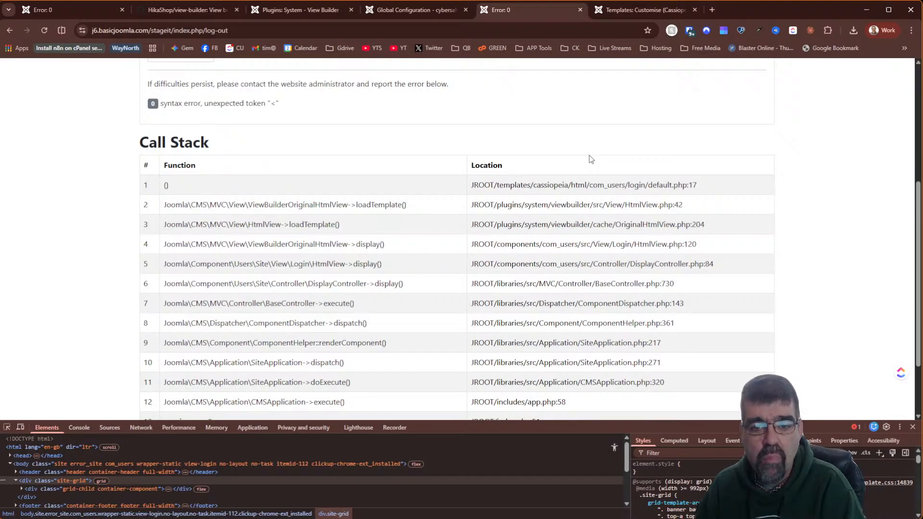
{"action": "scroll", "coordinate": [591, 159], "scroll_direction": "down", "scroll_amount": 2}
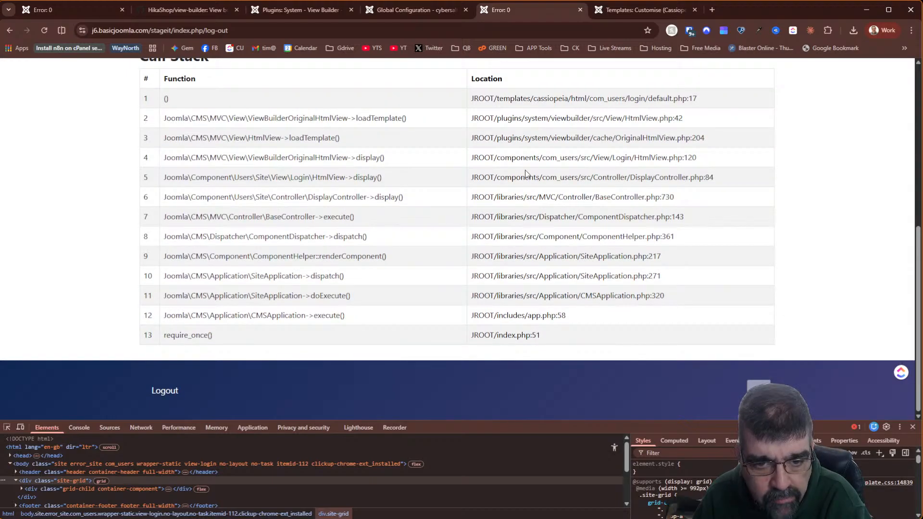
{"action": "scroll", "coordinate": [546, 219], "scroll_direction": "up", "scroll_amount": 6}
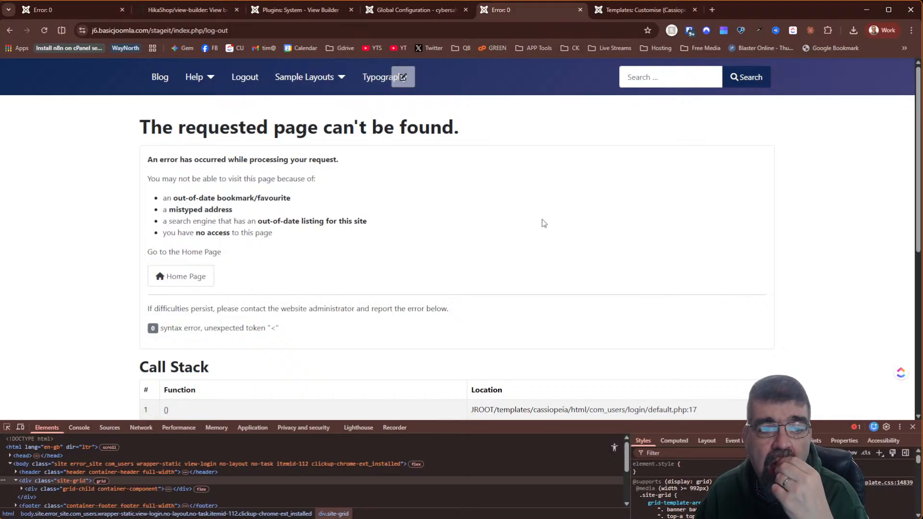
{"action": "scroll", "coordinate": [608, 221], "scroll_direction": "down", "scroll_amount": 6}
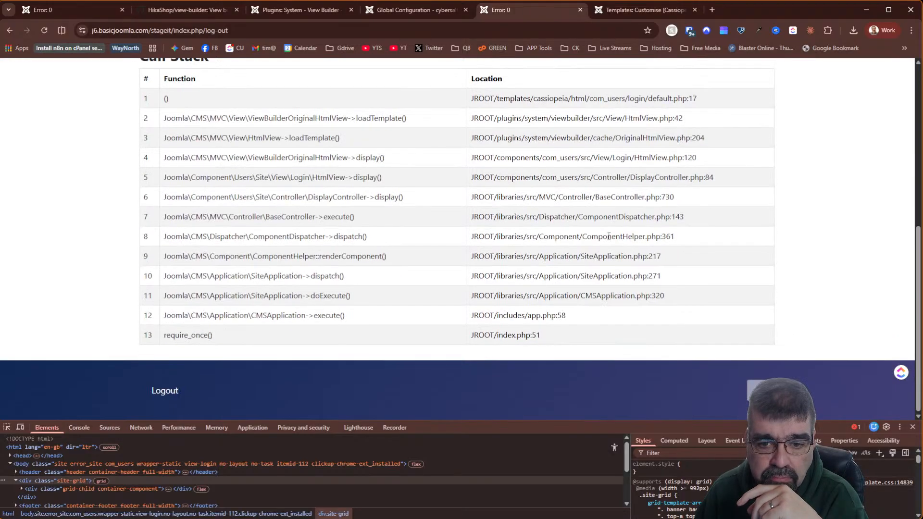
{"action": "scroll", "coordinate": [609, 236], "scroll_direction": "up", "scroll_amount": 6}
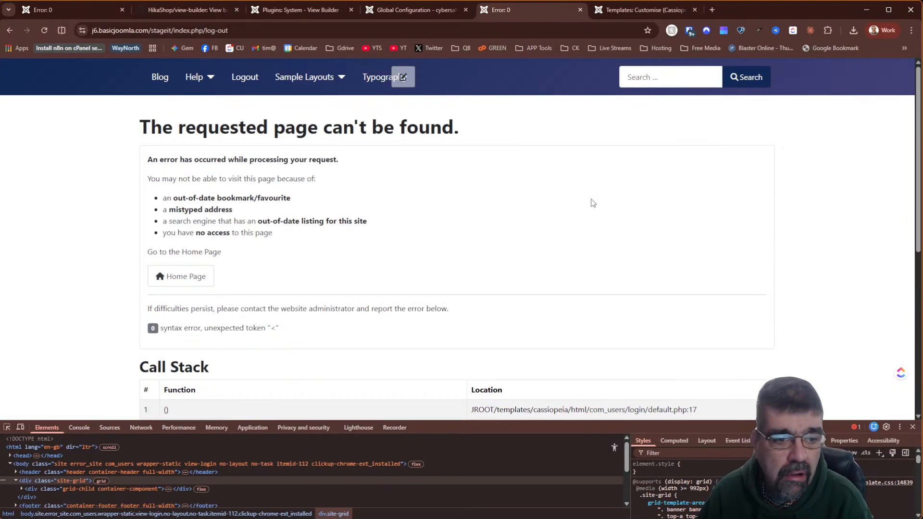
- Go from the error page to Home and open the Main Menu's Create a Post form
{"action": "left_click", "coordinate": [202, 281]}
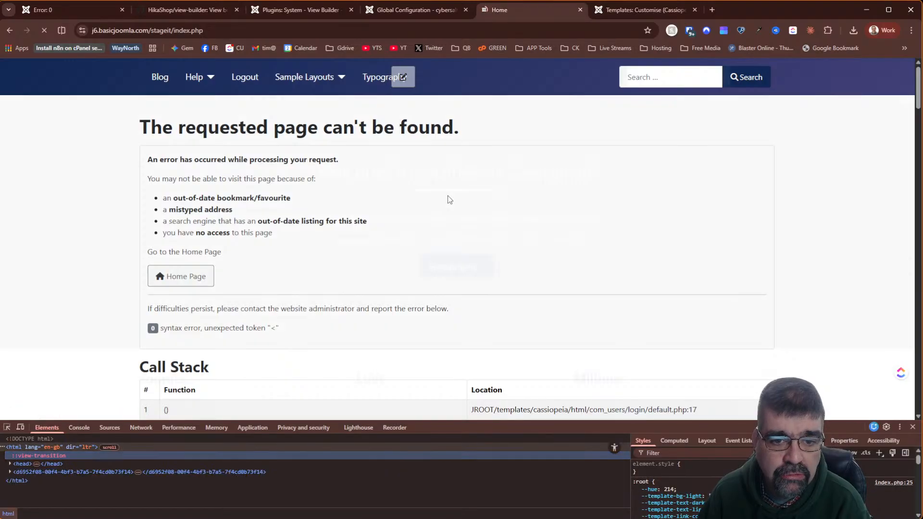
{"action": "scroll", "coordinate": [615, 215], "scroll_direction": "down", "scroll_amount": 8}
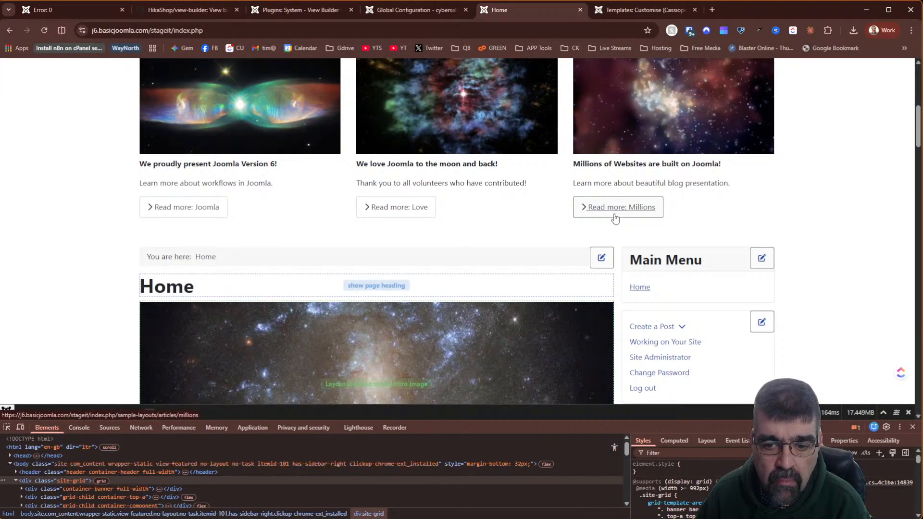
{"action": "scroll", "coordinate": [614, 214], "scroll_direction": "down", "scroll_amount": 4}
{"action": "scroll", "coordinate": [604, 217], "scroll_direction": "up", "scroll_amount": 1}
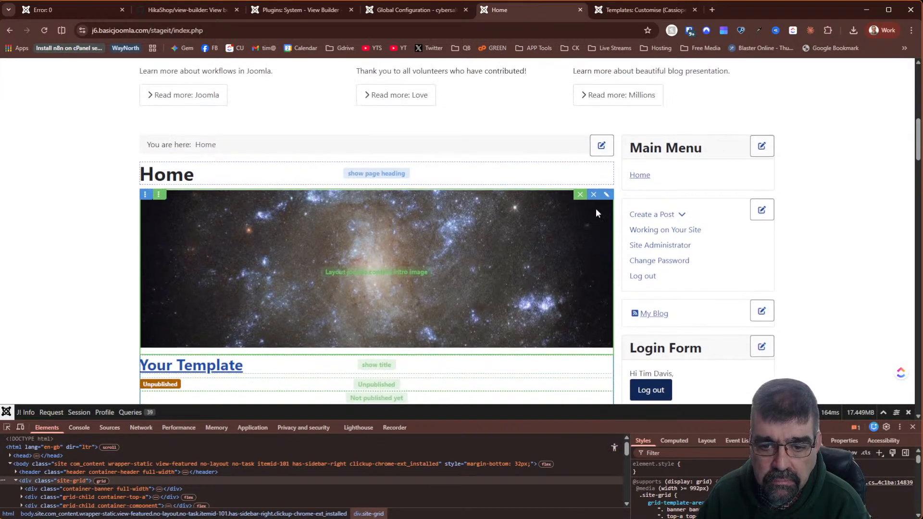
{"action": "left_click", "coordinate": [661, 219]}
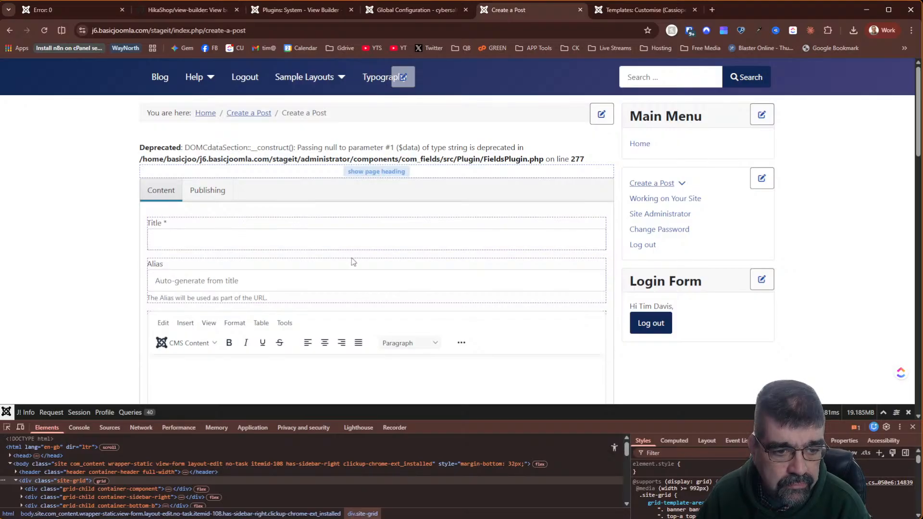
{"action": "scroll", "coordinate": [436, 284], "scroll_direction": "down", "scroll_amount": 2}
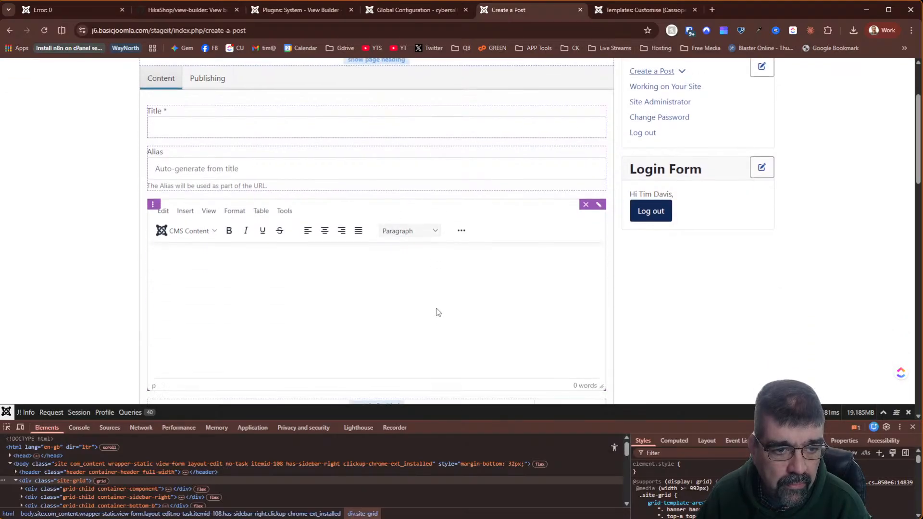
{"action": "left_click", "coordinate": [599, 205]}
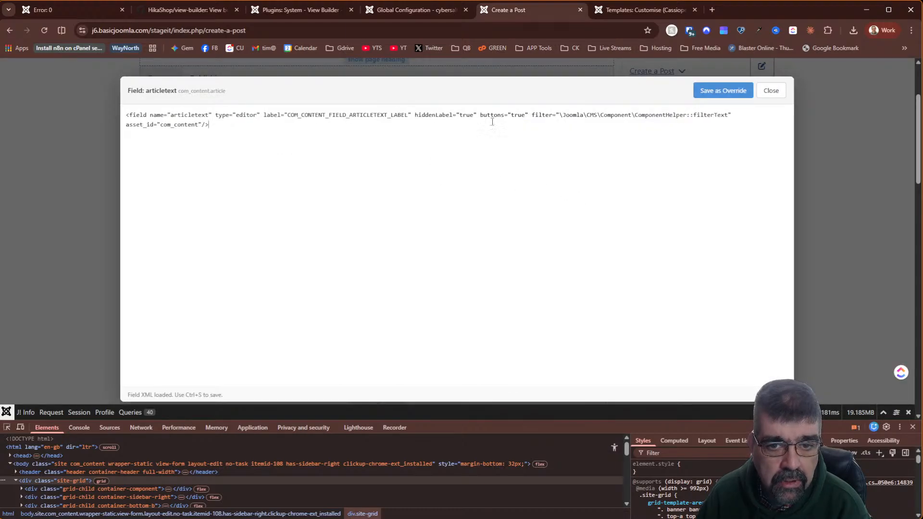
{"action": "left_click", "coordinate": [779, 91]}
{"action": "scroll", "coordinate": [504, 196], "scroll_direction": "down", "scroll_amount": 5}
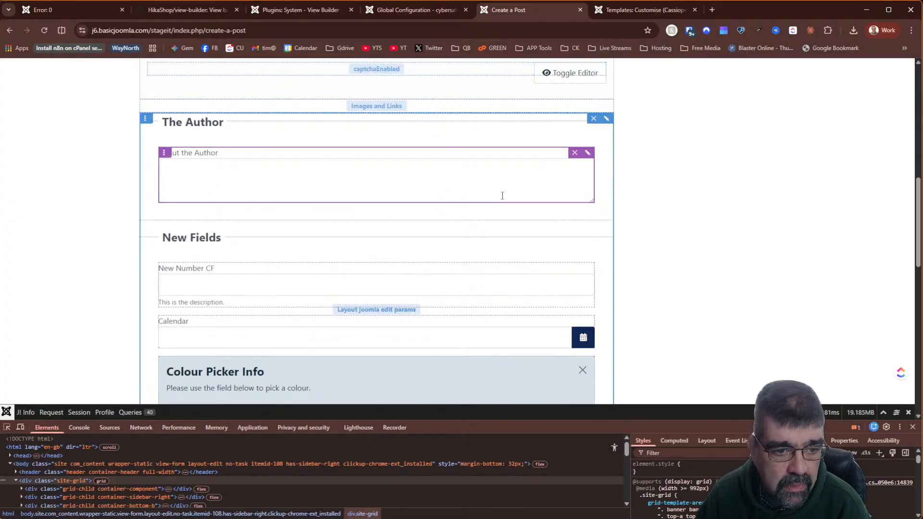
{"action": "scroll", "coordinate": [502, 196], "scroll_direction": "down", "scroll_amount": 2}
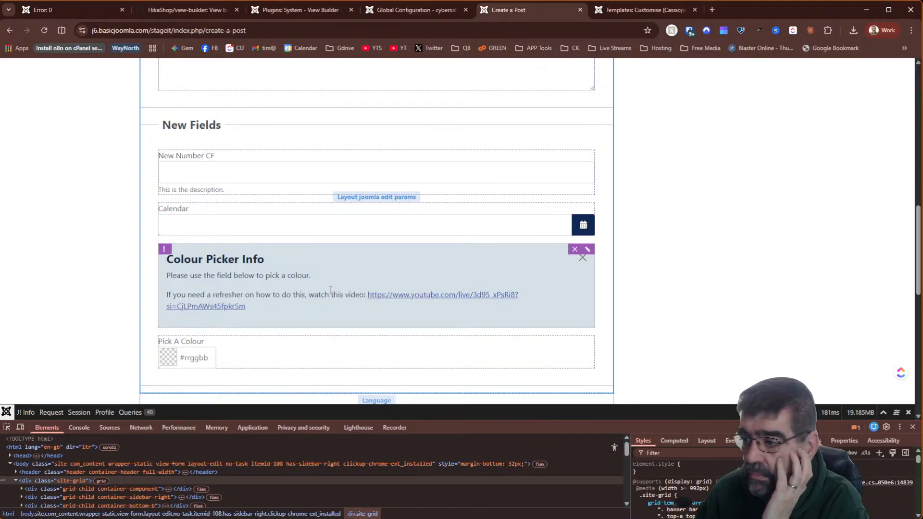
{"action": "scroll", "coordinate": [331, 290], "scroll_direction": "down", "scroll_amount": 5}
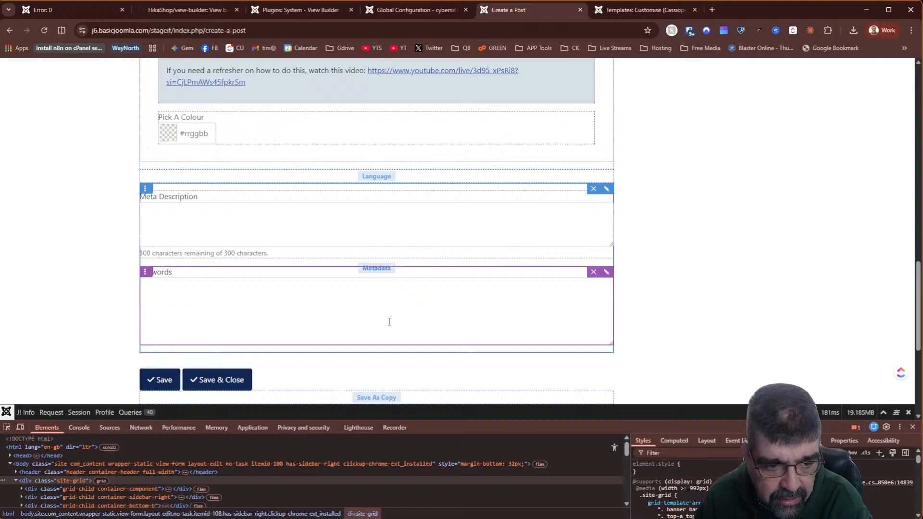
{"action": "scroll", "coordinate": [391, 321], "scroll_direction": "down", "scroll_amount": 2}
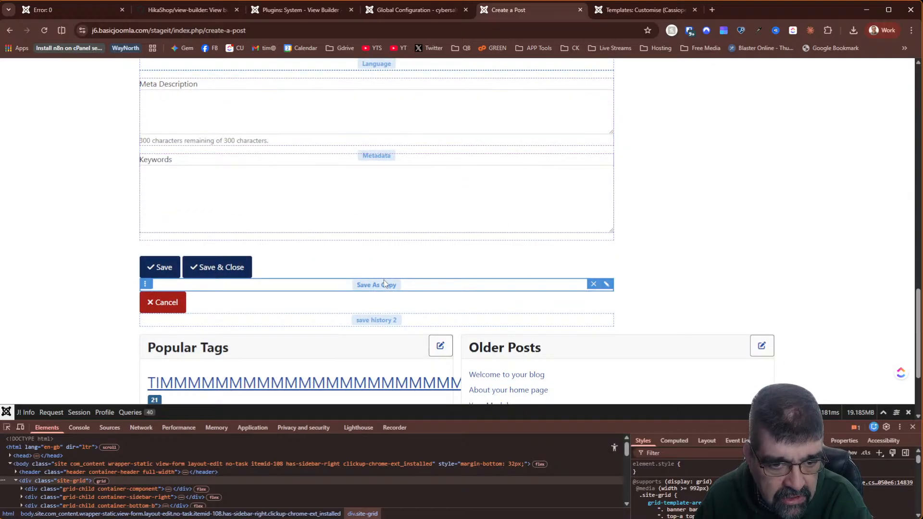
{"action": "scroll", "coordinate": [639, 287], "scroll_direction": "down", "scroll_amount": 2}
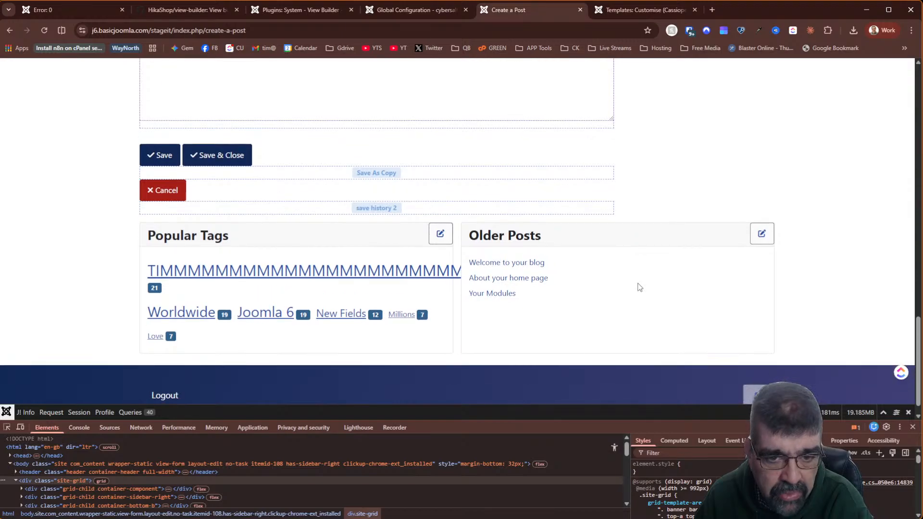
{"action": "scroll", "coordinate": [638, 285], "scroll_direction": "up", "scroll_amount": 15}
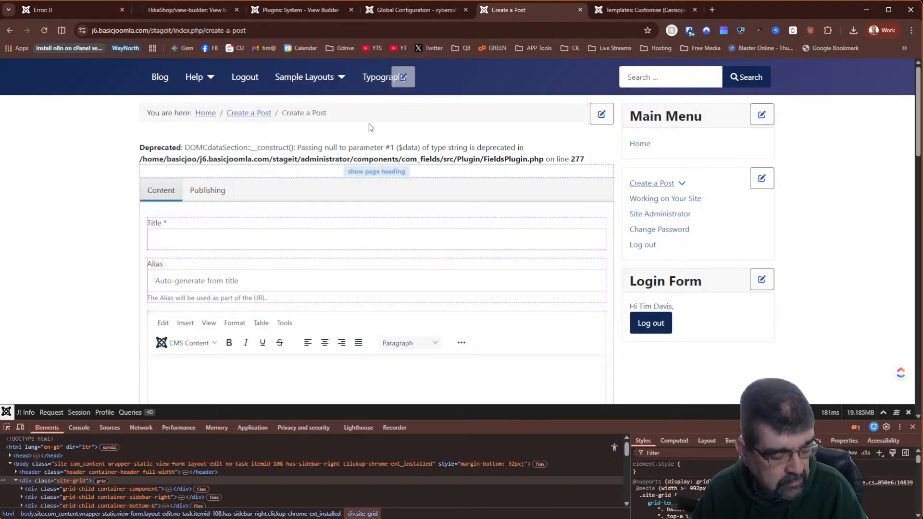
- From the Blog page choose Help › Workflows, which fails on com_content/article/default.php line 46
{"action": "left_click", "coordinate": [290, 10]}
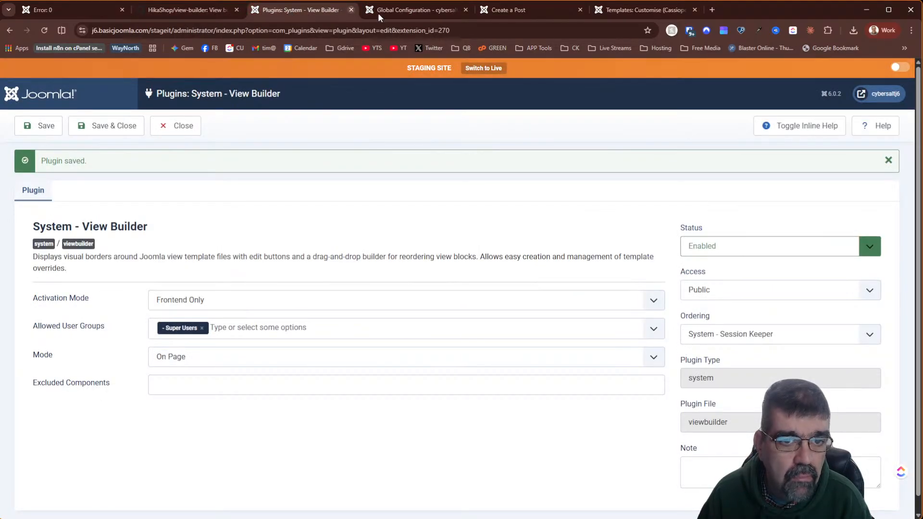
{"action": "left_click", "coordinate": [513, 11]}
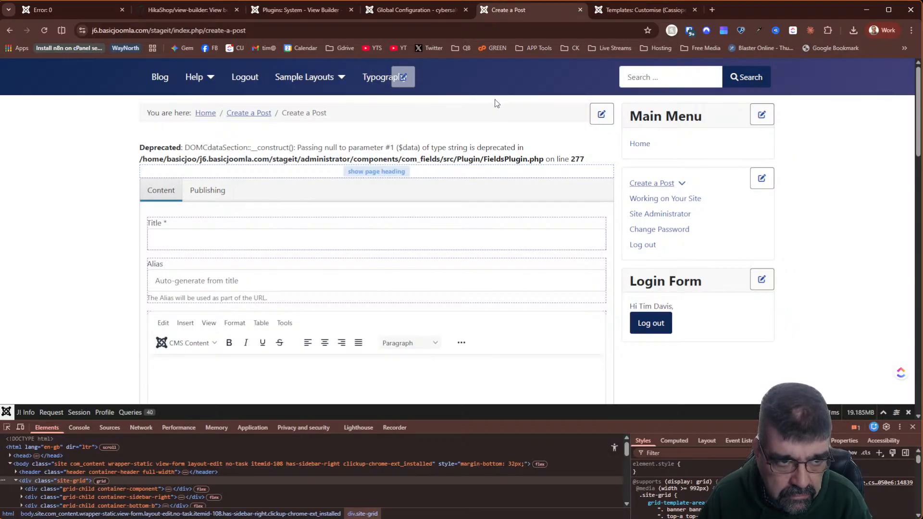
{"action": "left_click", "coordinate": [161, 79]}
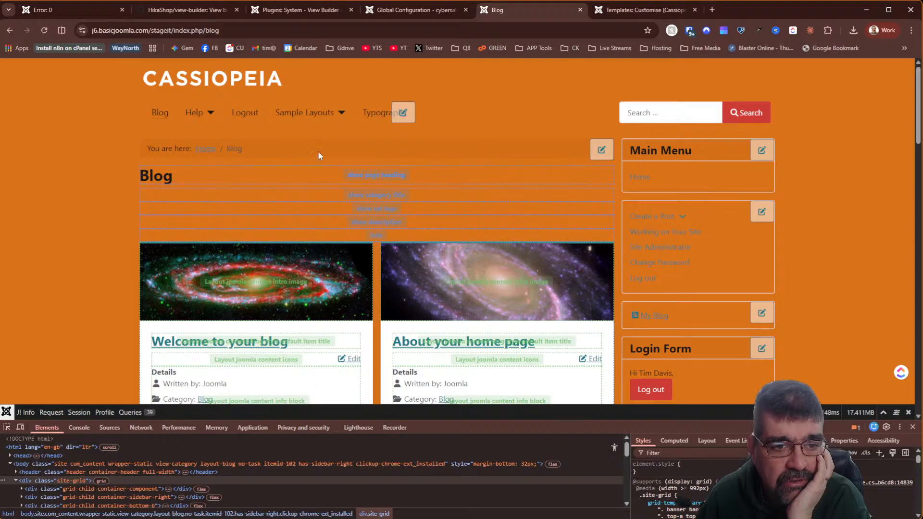
{"action": "left_click", "coordinate": [204, 120]}
{"action": "left_click", "coordinate": [220, 162]}
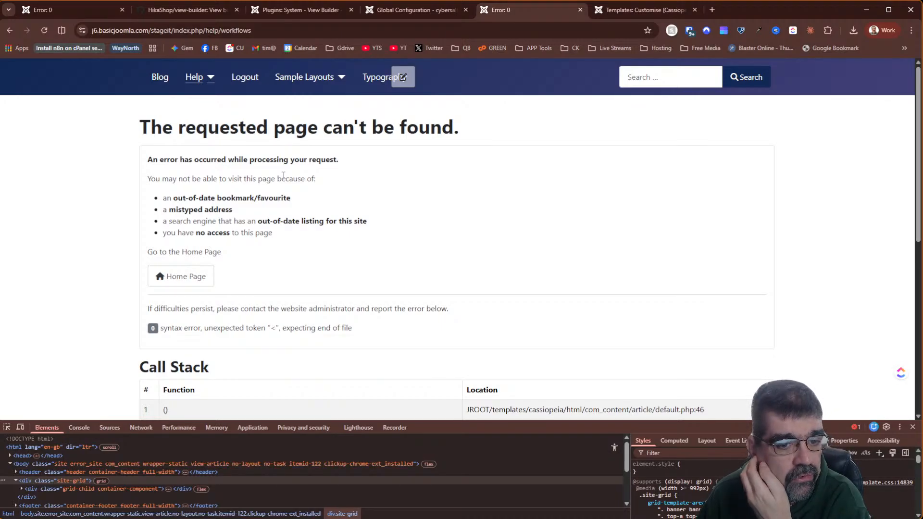
{"action": "scroll", "coordinate": [284, 175], "scroll_direction": "down", "scroll_amount": 5}
{"action": "scroll", "coordinate": [283, 176], "scroll_direction": "up", "scroll_amount": 5}
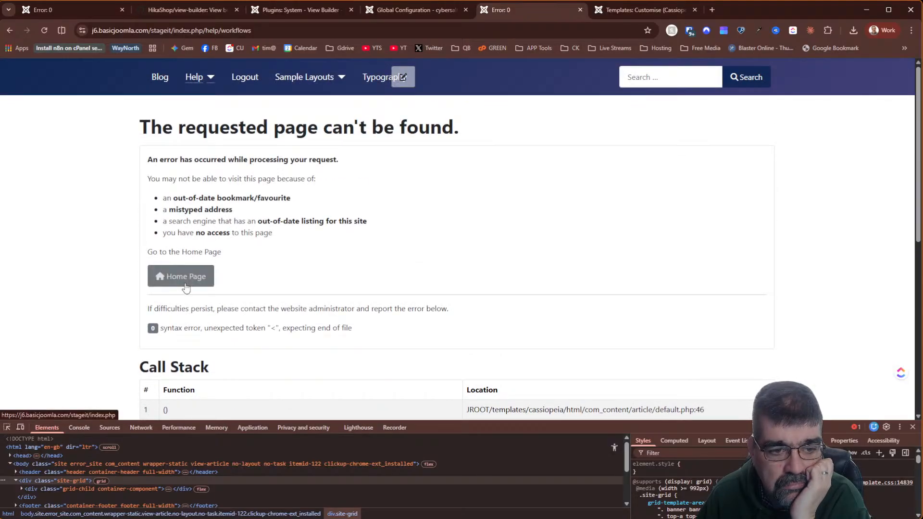
{"action": "left_click", "coordinate": [183, 276]}
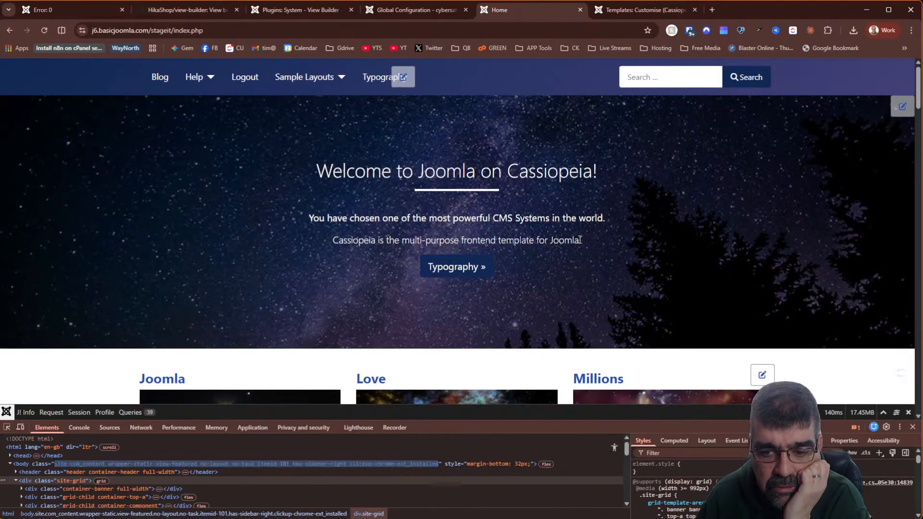
{"action": "scroll", "coordinate": [821, 338], "scroll_direction": "down", "scroll_amount": 8}
{"action": "scroll", "coordinate": [823, 340], "scroll_direction": "up", "scroll_amount": 8}
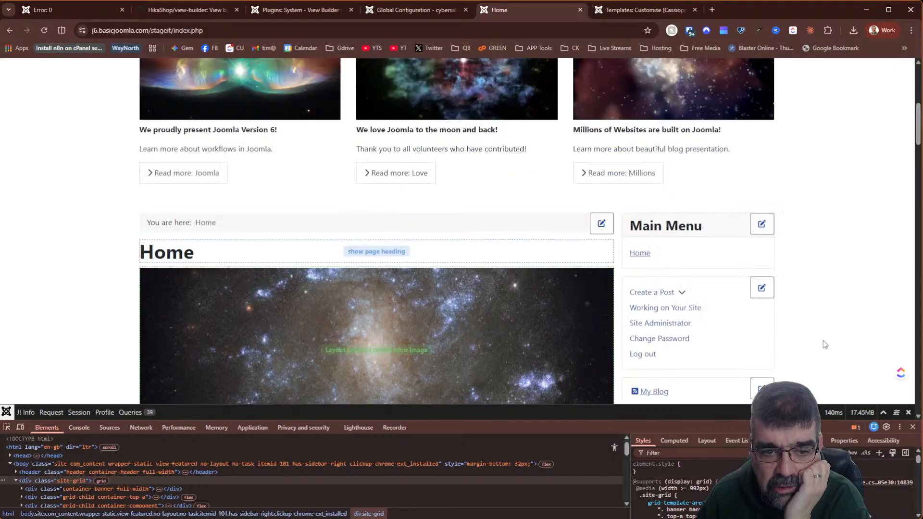
{"action": "left_click", "coordinate": [211, 80]}
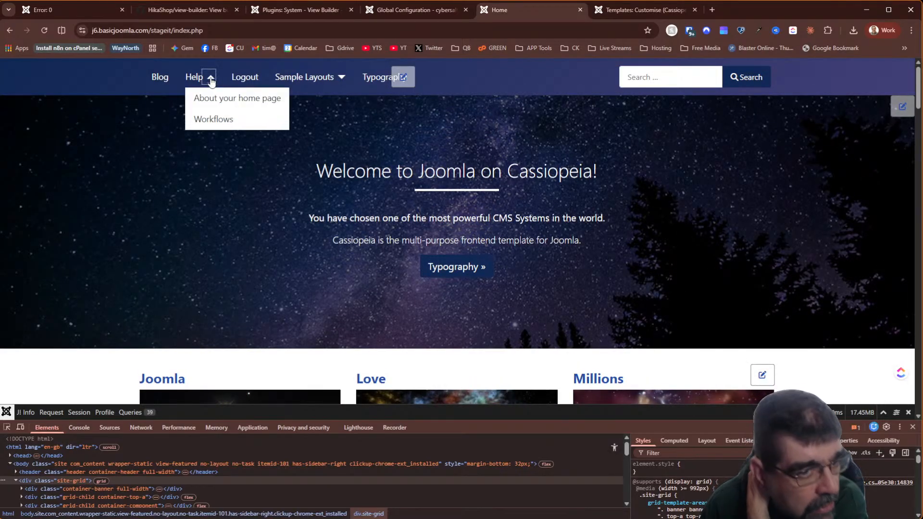
{"action": "left_click", "coordinate": [212, 121]}
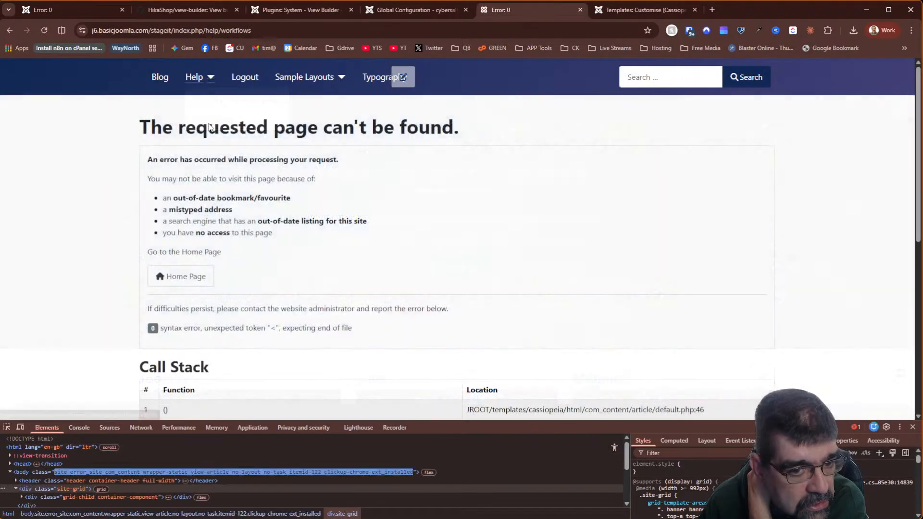
{"action": "scroll", "coordinate": [487, 205], "scroll_direction": "down", "scroll_amount": 5}
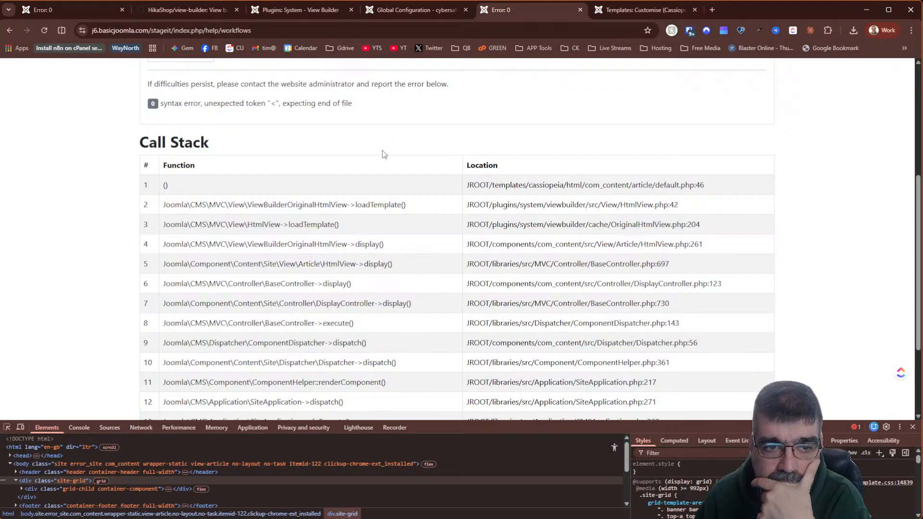
{"action": "scroll", "coordinate": [385, 154], "scroll_direction": "up", "scroll_amount": 2}
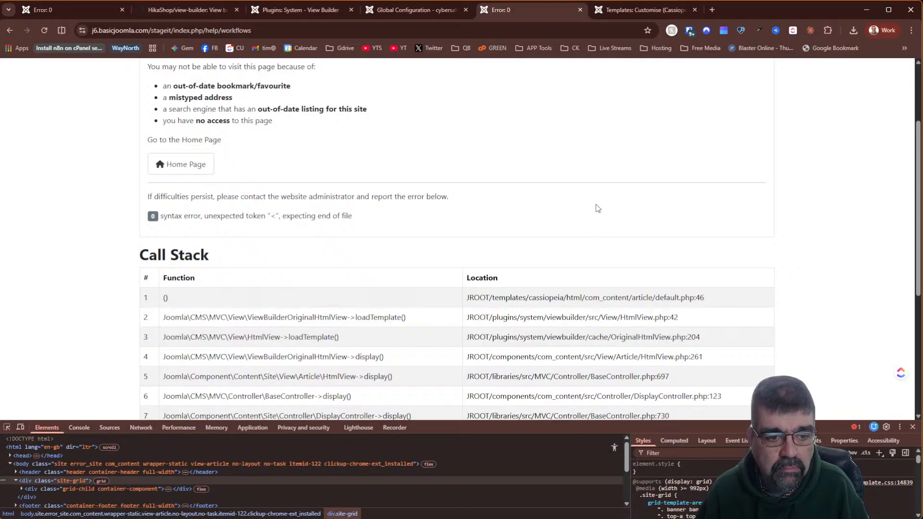
{"action": "scroll", "coordinate": [510, 171], "scroll_direction": "up", "scroll_amount": 3}
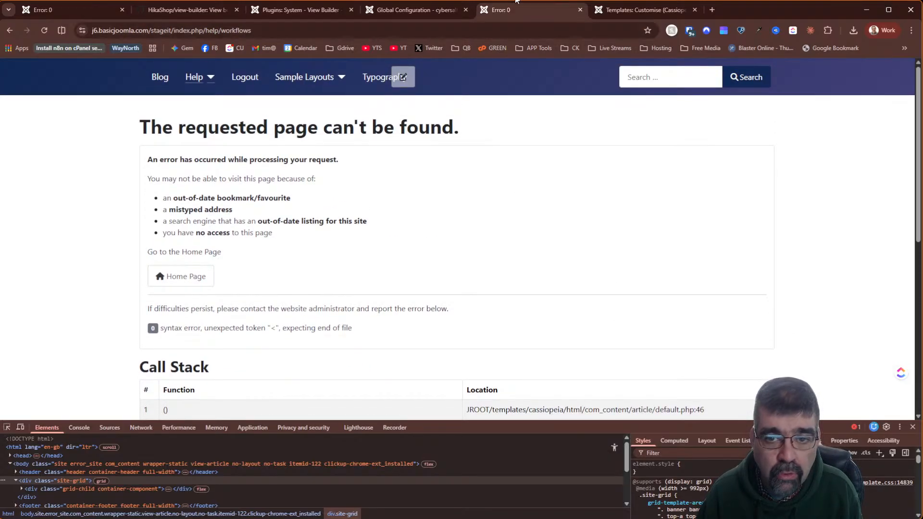
- In a new tab, load j6.basicjoomla.com and open Help › Workflows, which displays normally
{"action": "left_click", "coordinate": [712, 9]}
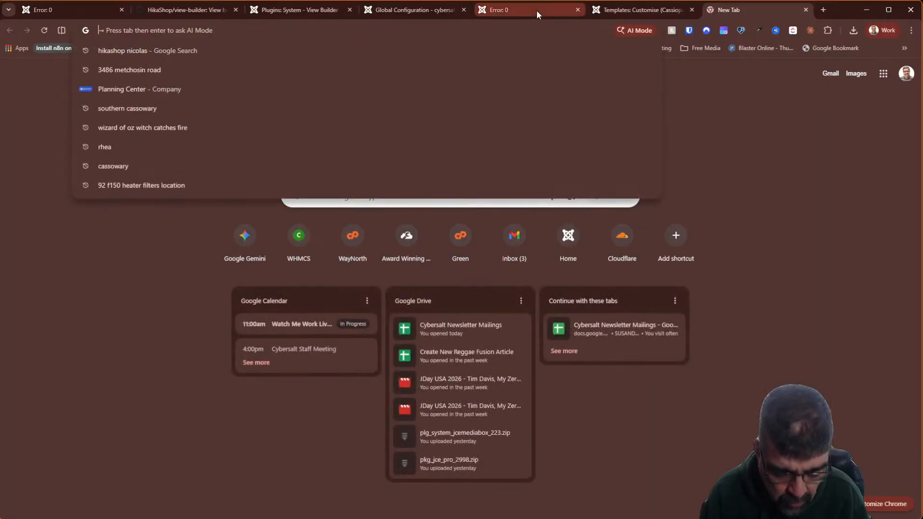
{"action": "mouse_move", "coordinate": [536, 10]}
{"action": "type", "text": "js"}
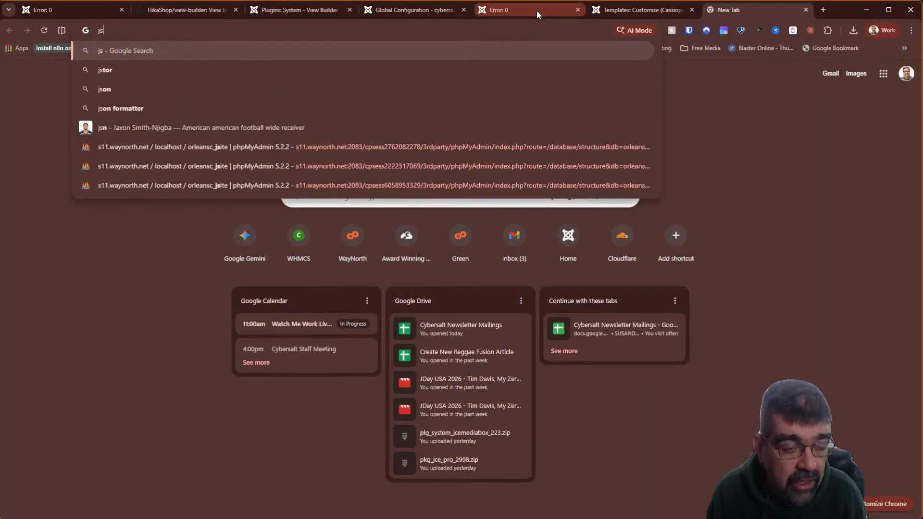
{"action": "key", "text": "BackSpace"}
{"action": "type", "text": "6"}
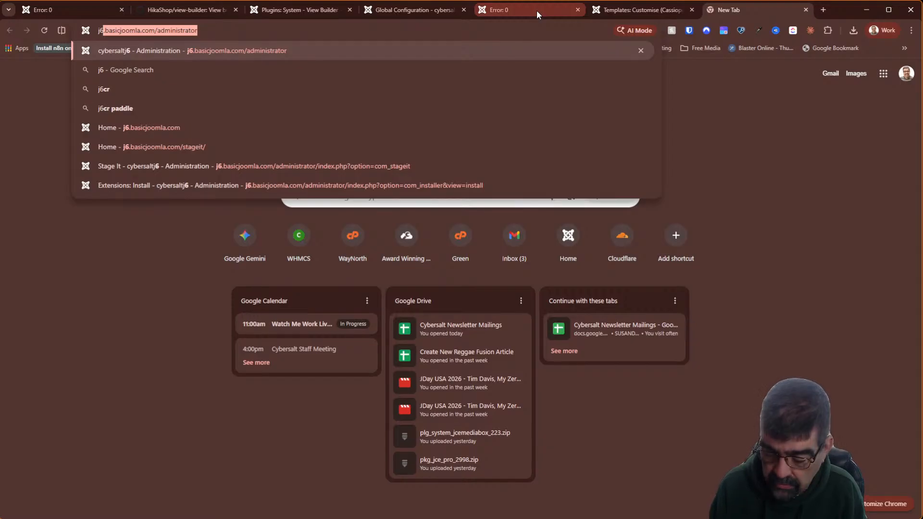
{"action": "type", "text": ".basicjoomla.com/"}
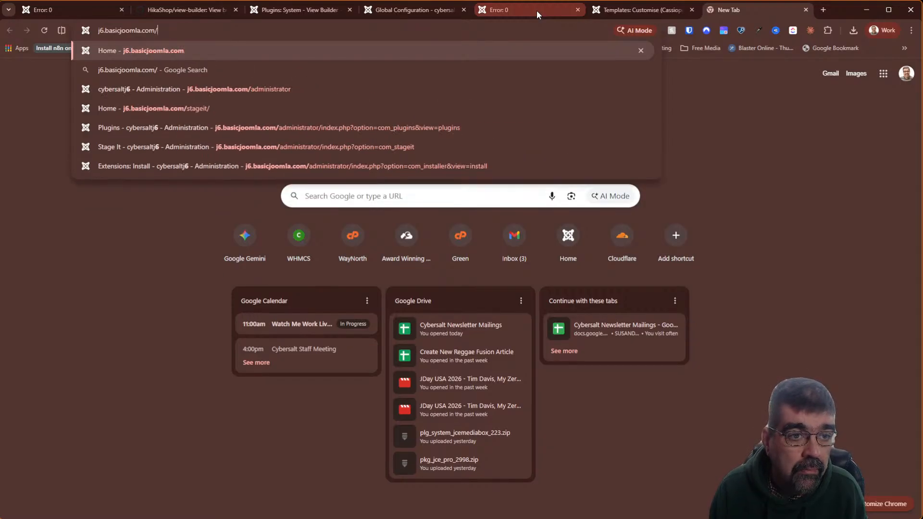
{"action": "key", "text": "Return"}
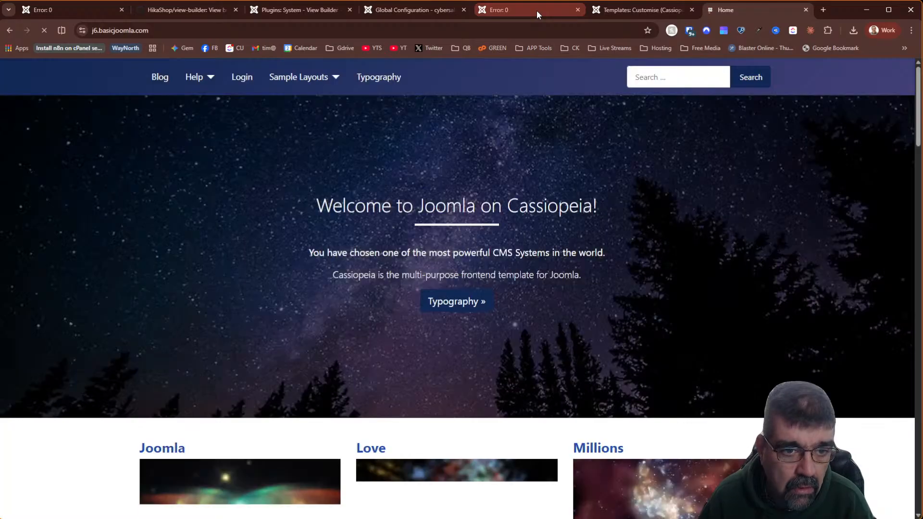
{"action": "left_click", "coordinate": [212, 78]}
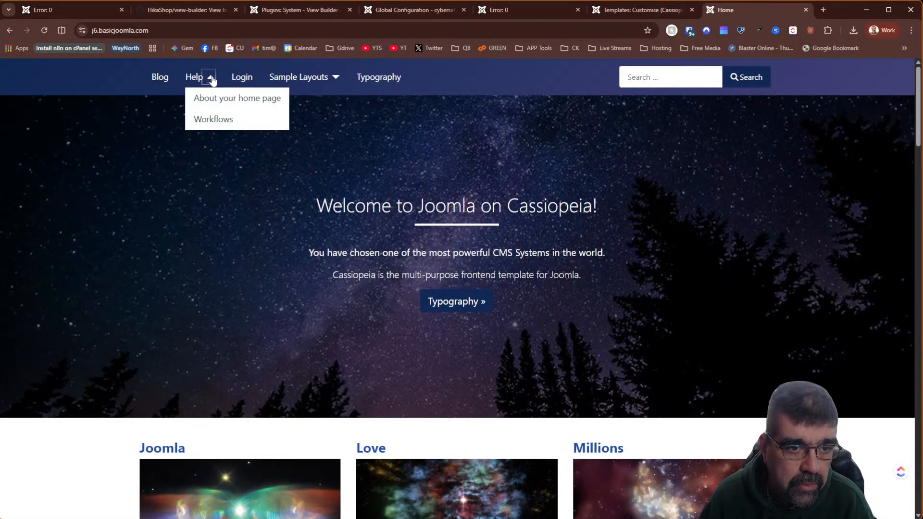
{"action": "left_click", "coordinate": [199, 120]}
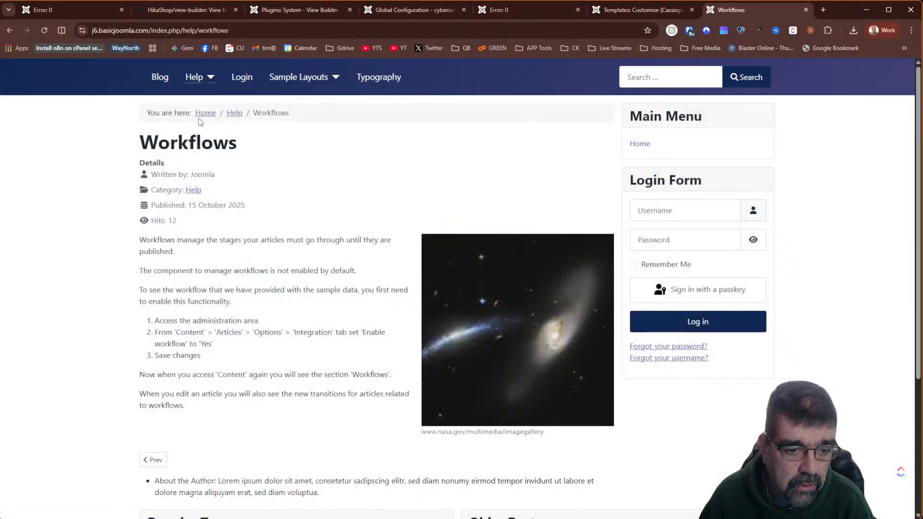
{"action": "scroll", "coordinate": [243, 233], "scroll_direction": "down", "scroll_amount": 4}
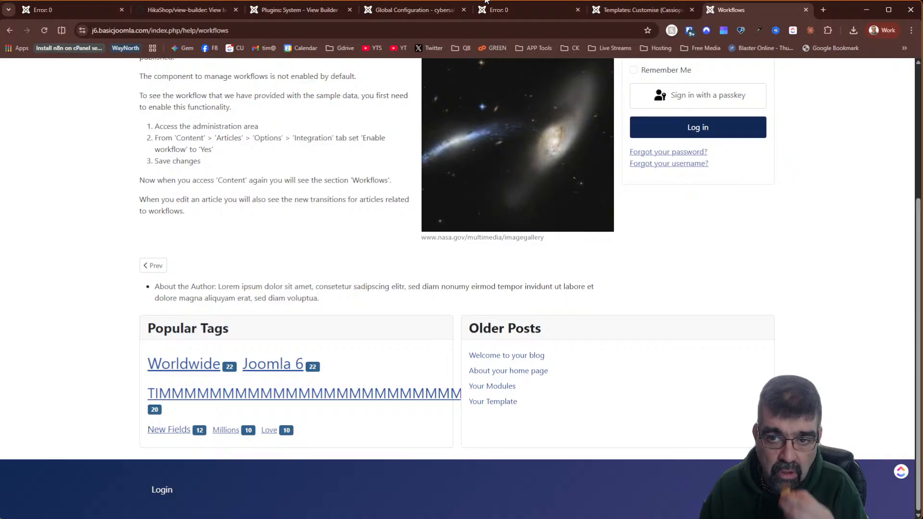
- Close the live Workflows tab, select the override path in call stack row 1, and return to the Cassiopeia template editor
{"action": "left_click", "coordinate": [806, 10]}
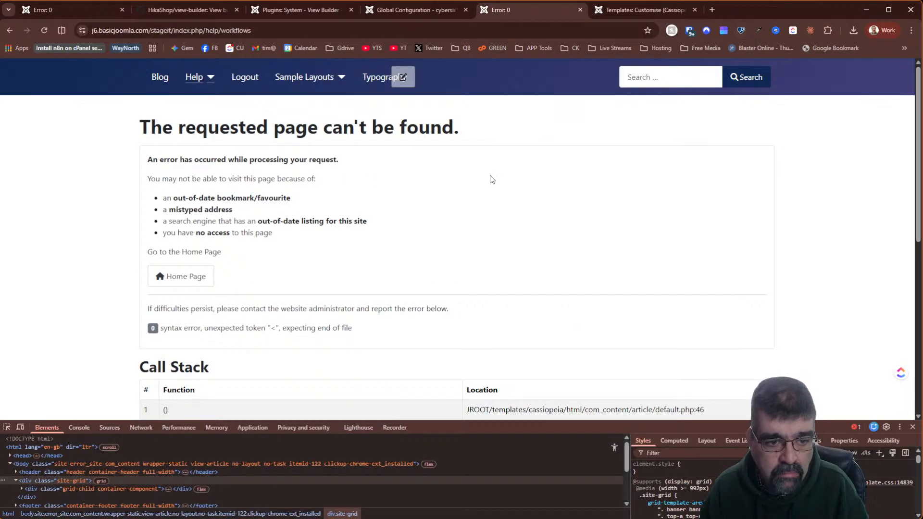
{"action": "scroll", "coordinate": [489, 178], "scroll_direction": "down", "scroll_amount": 5}
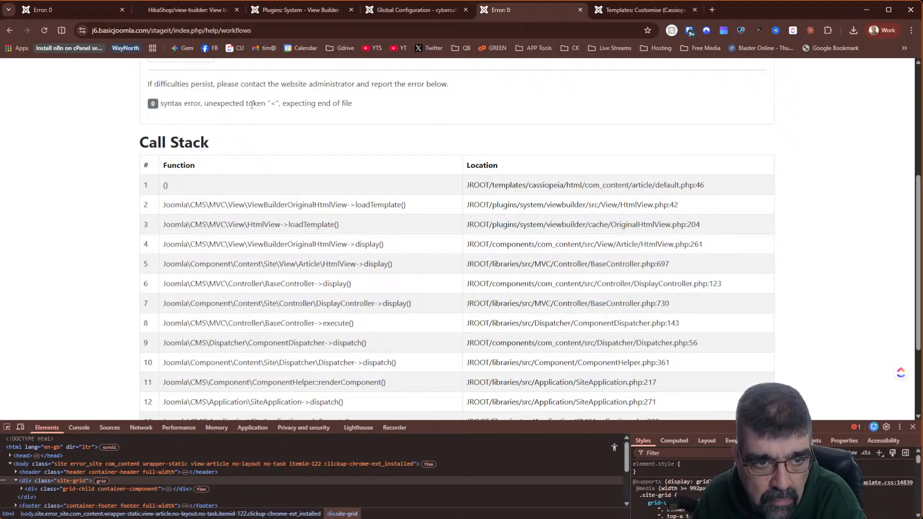
{"action": "scroll", "coordinate": [366, 144], "scroll_direction": "down", "scroll_amount": 3}
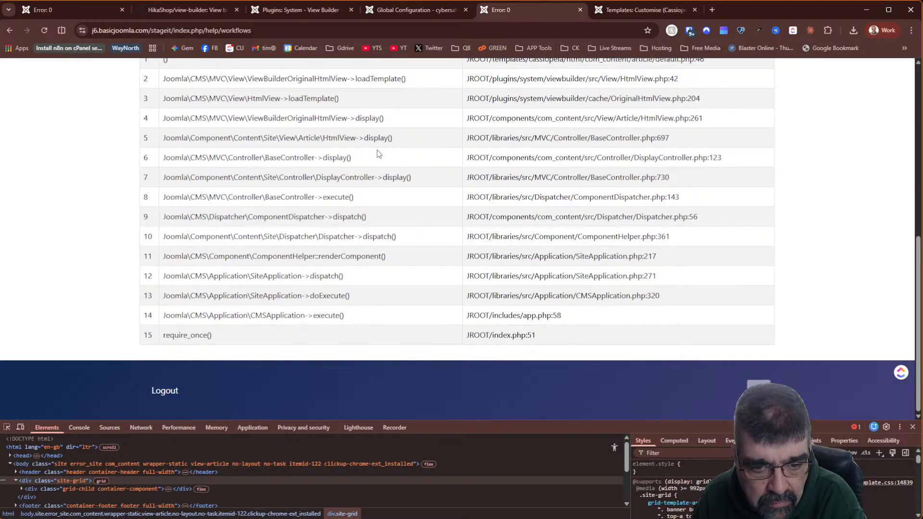
{"action": "scroll", "coordinate": [337, 138], "scroll_direction": "up", "scroll_amount": 3}
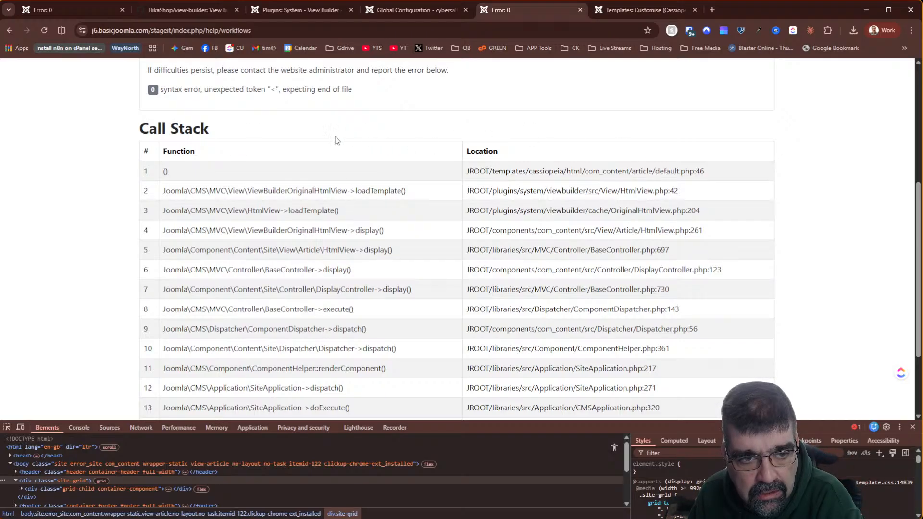
{"action": "scroll", "coordinate": [302, 142], "scroll_direction": "down", "scroll_amount": 3}
{"action": "scroll", "coordinate": [301, 143], "scroll_direction": "up", "scroll_amount": 8}
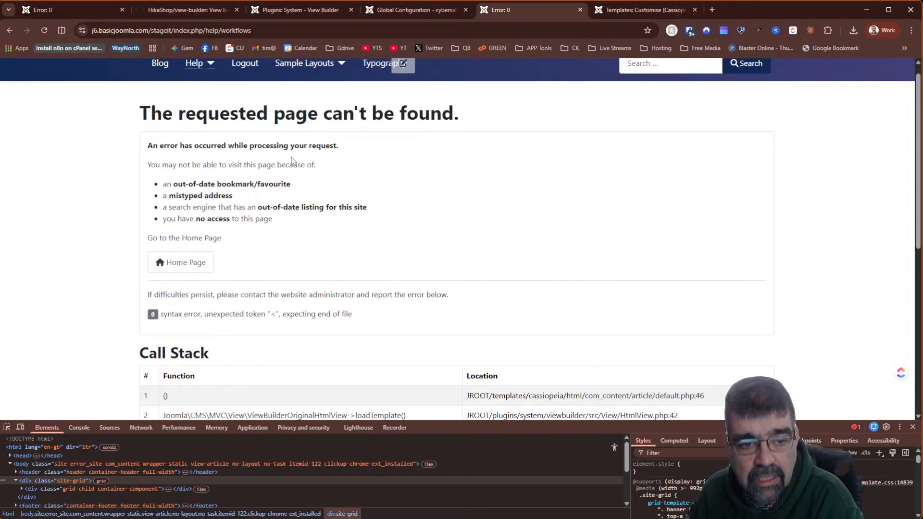
{"action": "scroll", "coordinate": [337, 161], "scroll_direction": "down", "scroll_amount": 5}
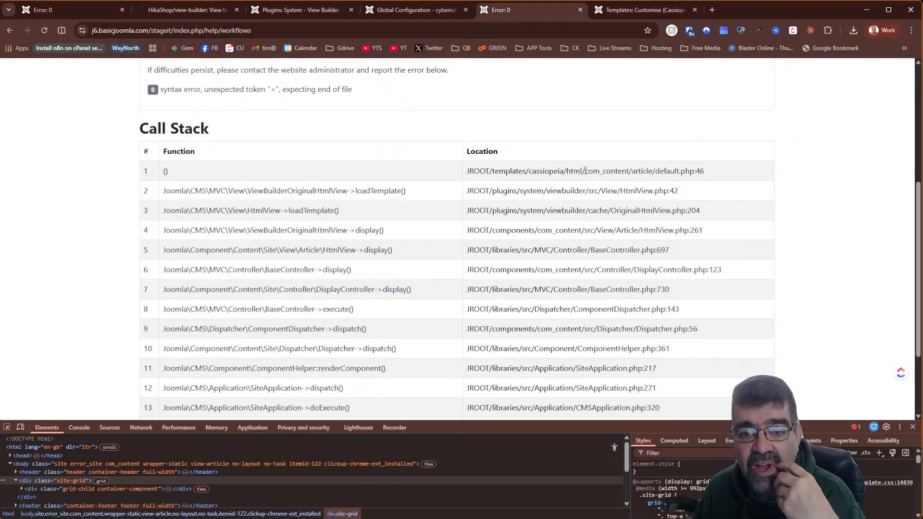
{"action": "left_click_drag", "start_coordinate": [585, 172], "coordinate": [665, 176]}
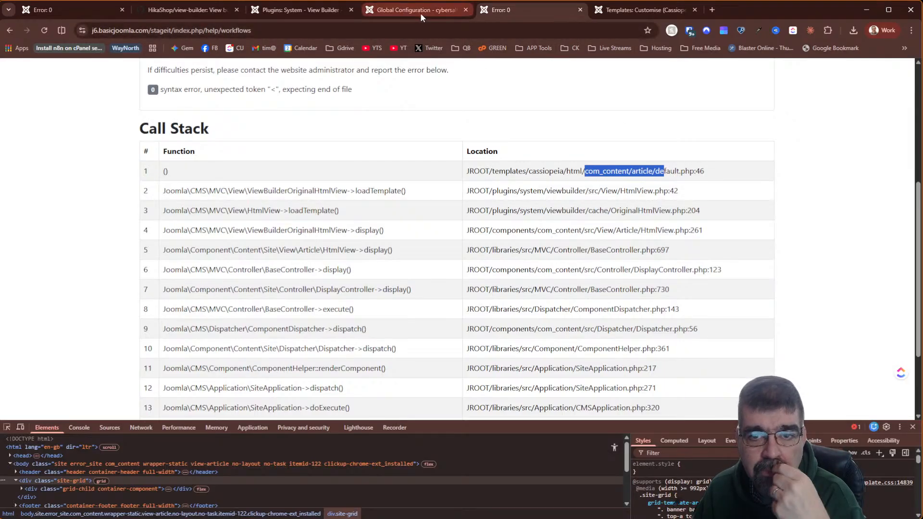
{"action": "left_click", "coordinate": [610, 10]}
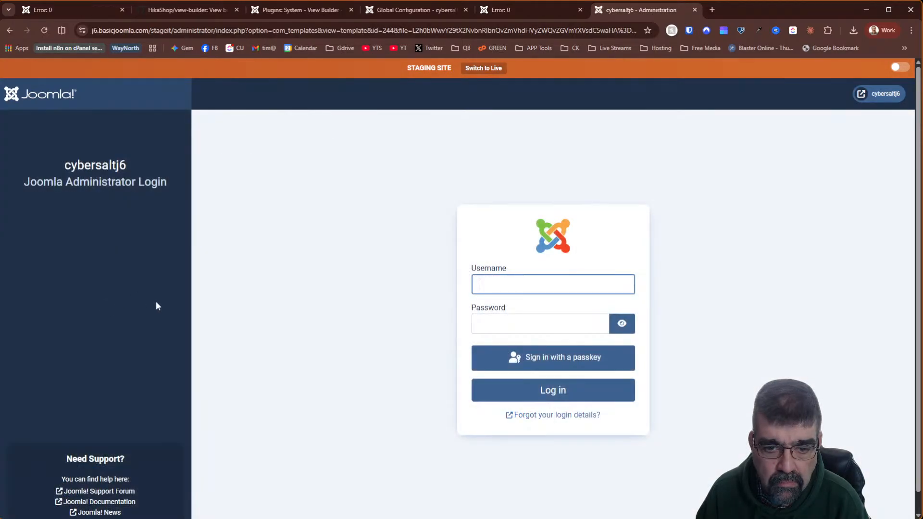
{"action": "left_click", "coordinate": [509, 311]}
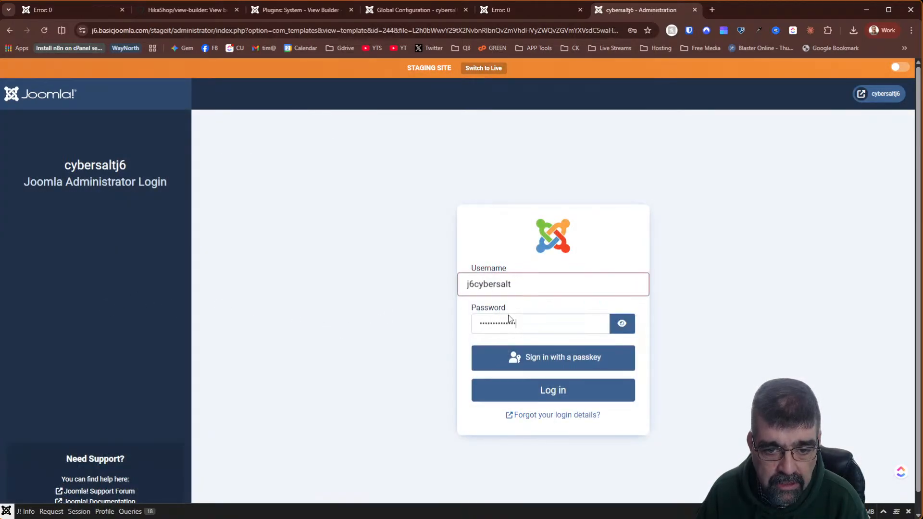
{"action": "left_click", "coordinate": [552, 390]}
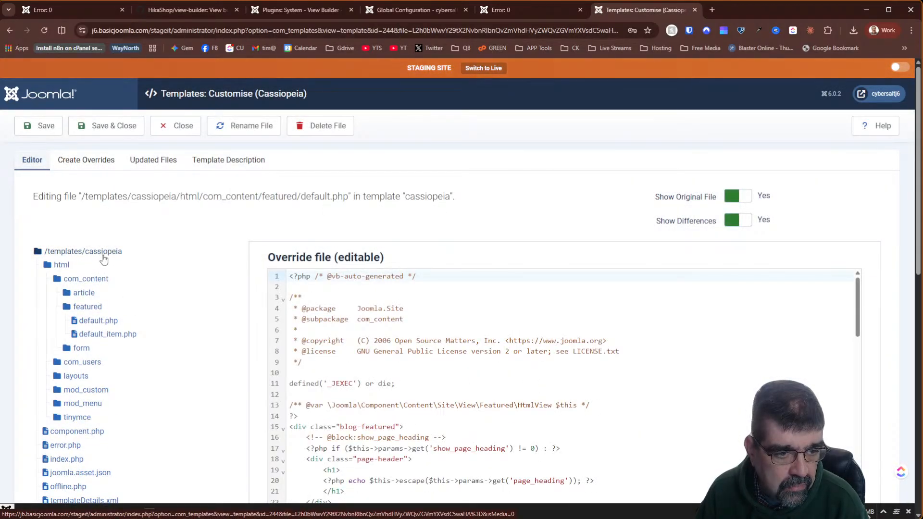
{"action": "left_click", "coordinate": [88, 326]}
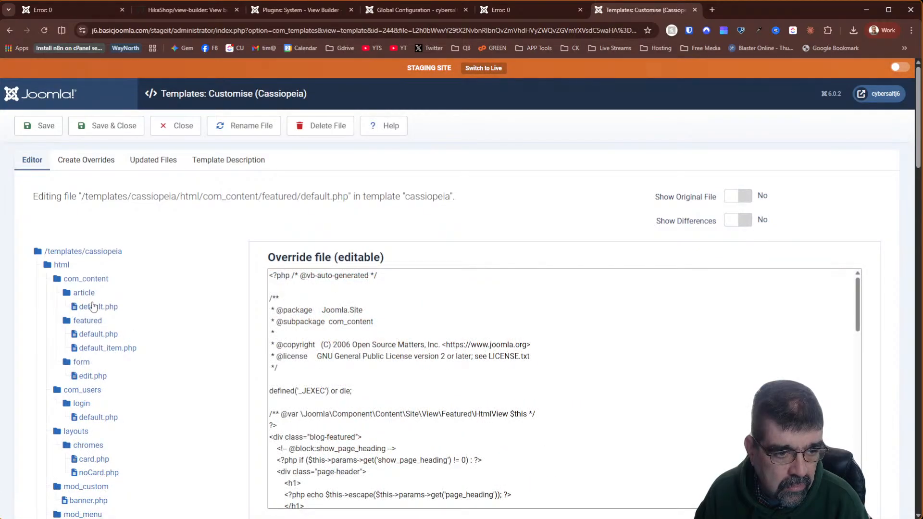
{"action": "left_click", "coordinate": [83, 293]}
{"action": "left_click", "coordinate": [92, 307]}
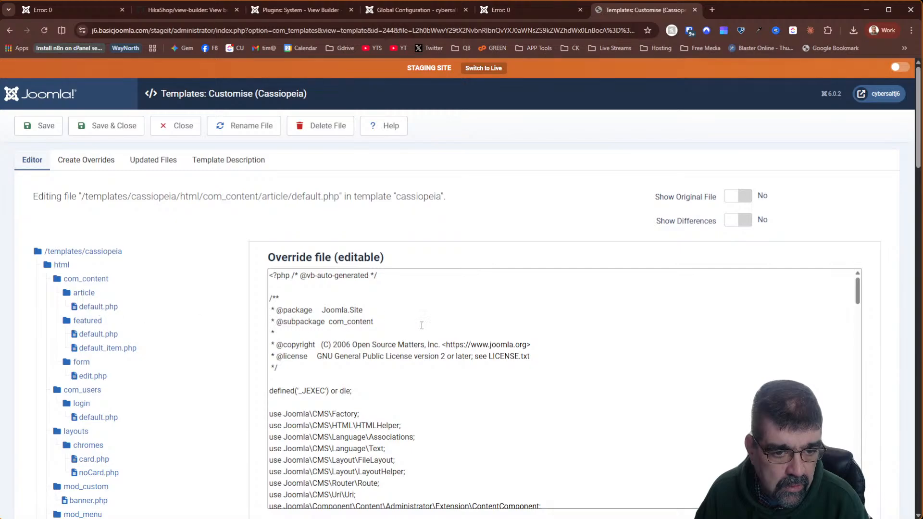
{"action": "scroll", "coordinate": [521, 329], "scroll_direction": "down", "scroll_amount": 10}
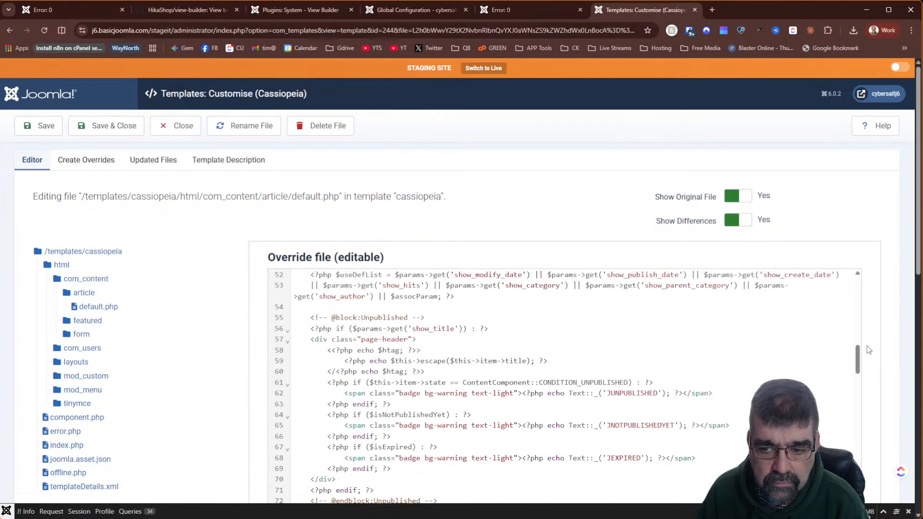
{"action": "scroll", "coordinate": [867, 346], "scroll_direction": "down", "scroll_amount": 10}
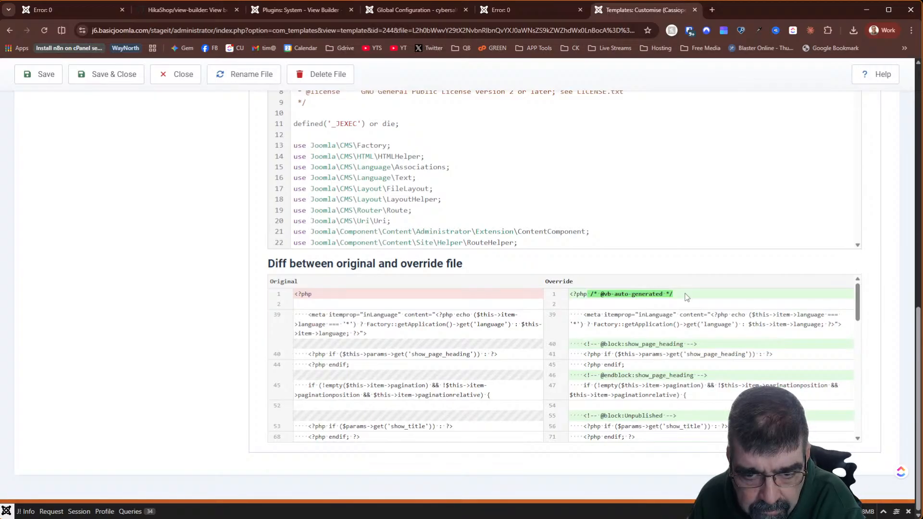
{"action": "scroll", "coordinate": [687, 297], "scroll_direction": "down", "scroll_amount": 15}
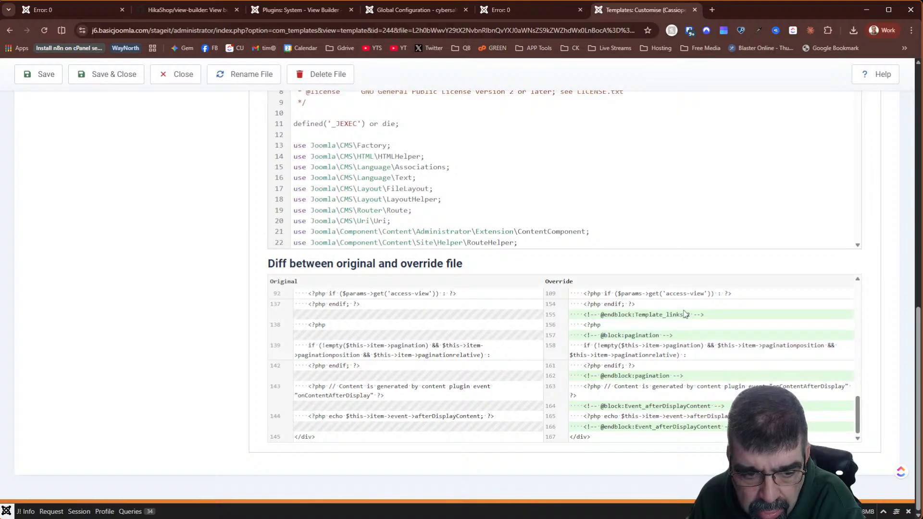
{"action": "scroll", "coordinate": [686, 315], "scroll_direction": "up", "scroll_amount": 15}
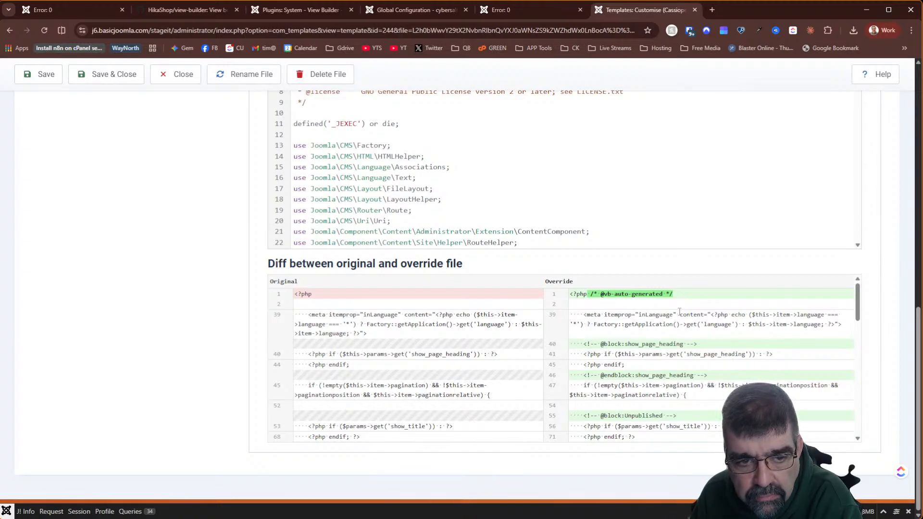
{"action": "scroll", "coordinate": [679, 317], "scroll_direction": "up", "scroll_amount": 12}
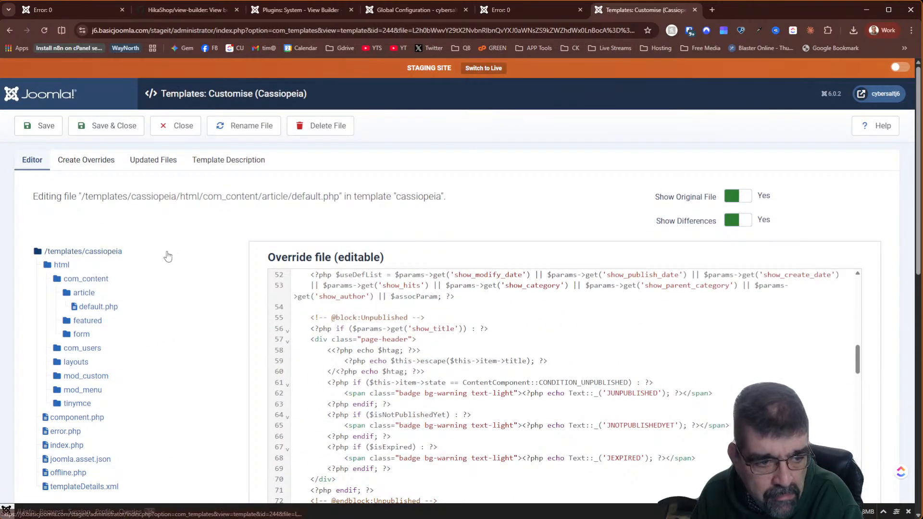
{"action": "left_click", "coordinate": [95, 326]}
{"action": "left_click", "coordinate": [95, 336]}
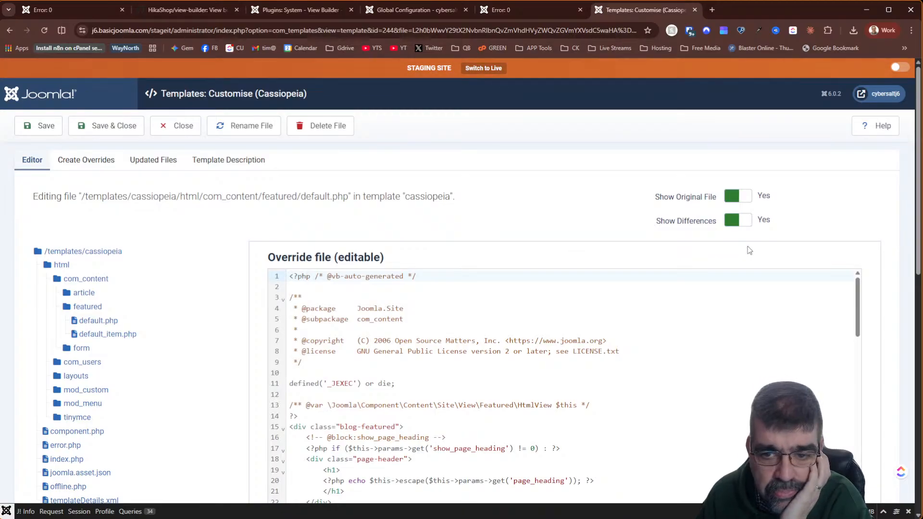
{"action": "scroll", "coordinate": [749, 250], "scroll_direction": "down", "scroll_amount": 5}
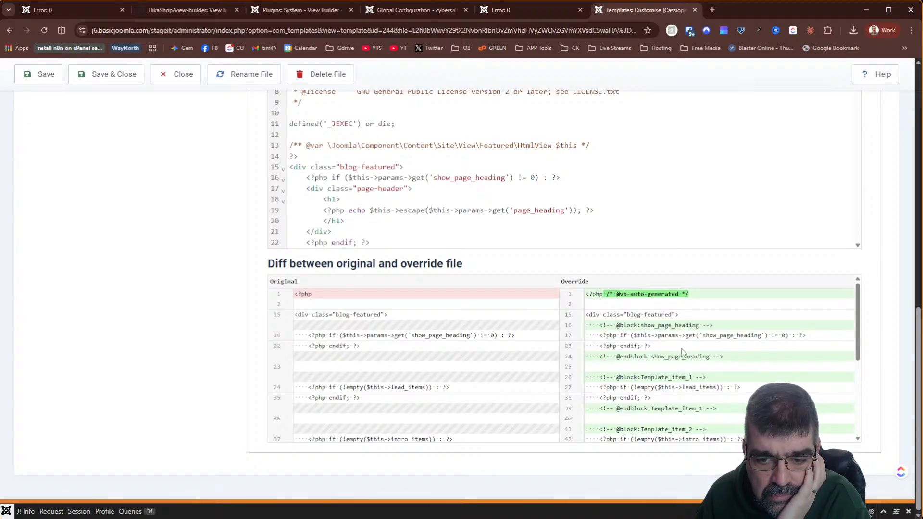
{"action": "scroll", "coordinate": [683, 352], "scroll_direction": "down", "scroll_amount": 2}
{"action": "scroll", "coordinate": [681, 351], "scroll_direction": "down", "scroll_amount": 1}
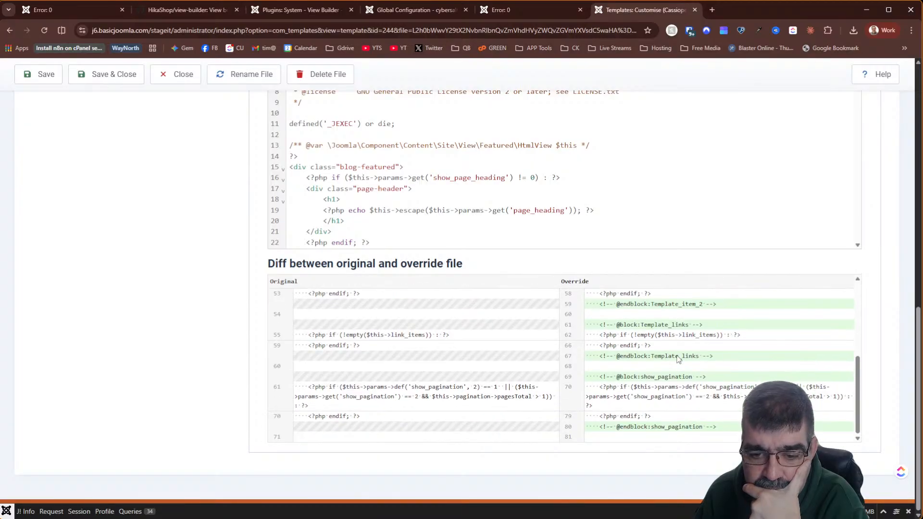
{"action": "scroll", "coordinate": [677, 356], "scroll_direction": "up", "scroll_amount": 3}
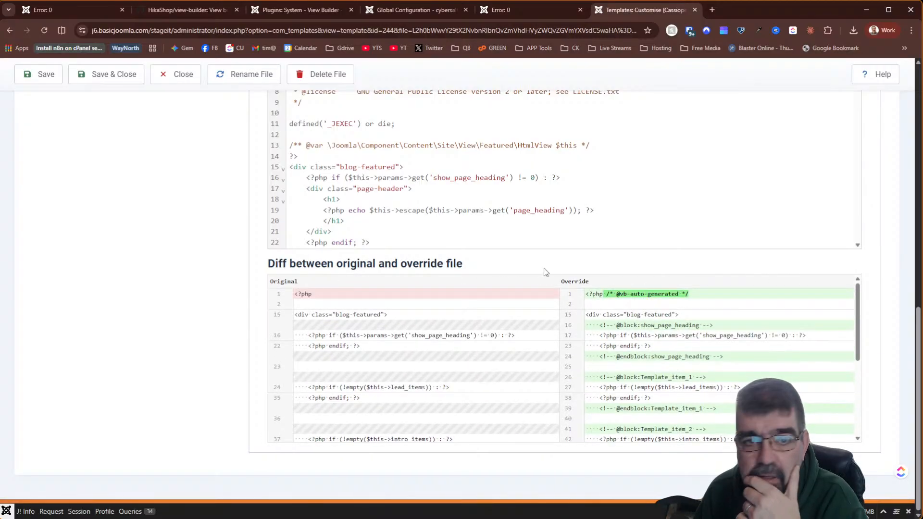
{"action": "key", "text": "F5"}
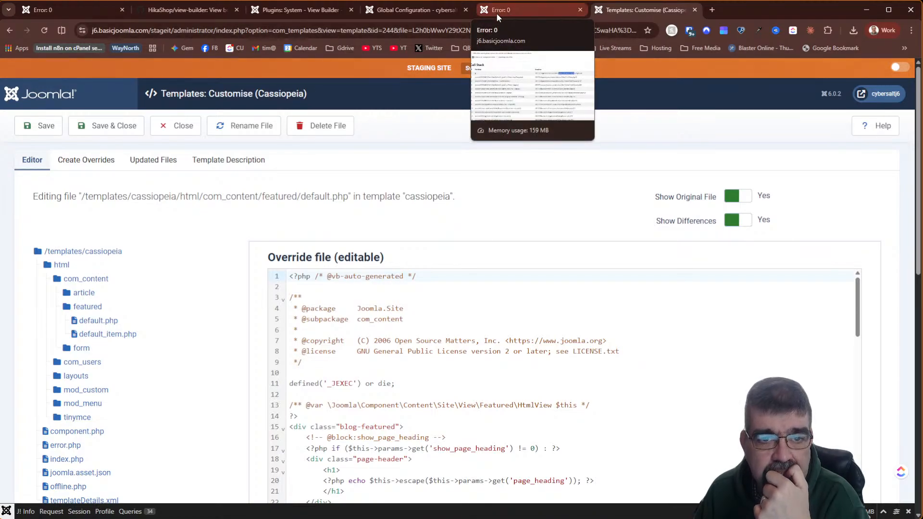
- On the front-end home page, inspect the intro image block's code, then return to the View Builder plugin settings
{"action": "left_click", "coordinate": [520, 10]}
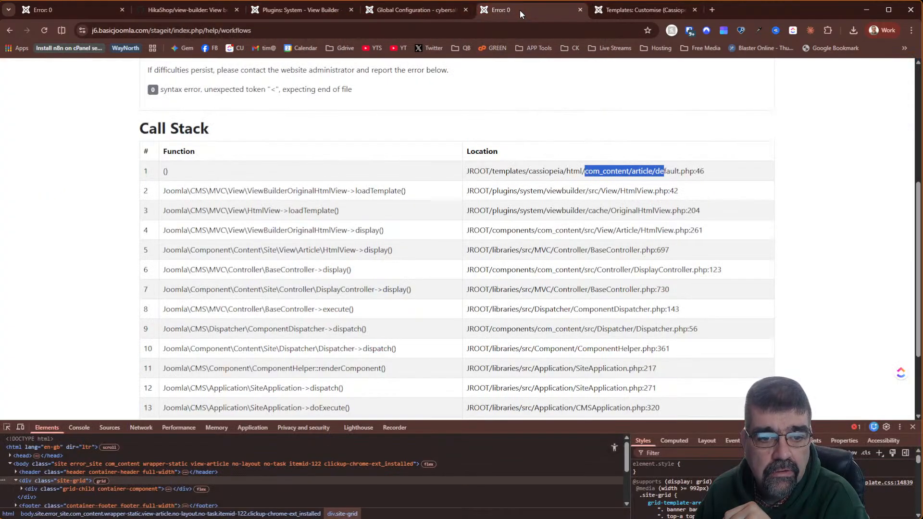
{"action": "left_click", "coordinate": [9, 31]}
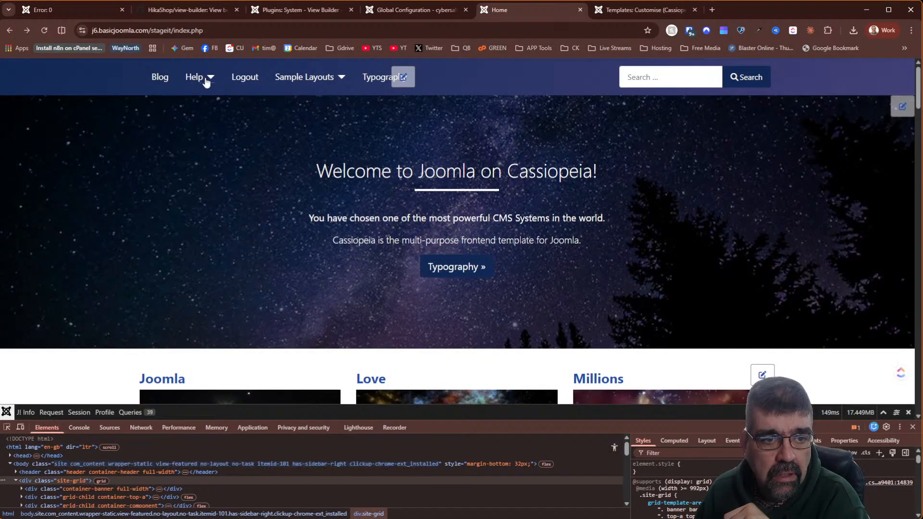
{"action": "scroll", "coordinate": [342, 146], "scroll_direction": "down", "scroll_amount": 10}
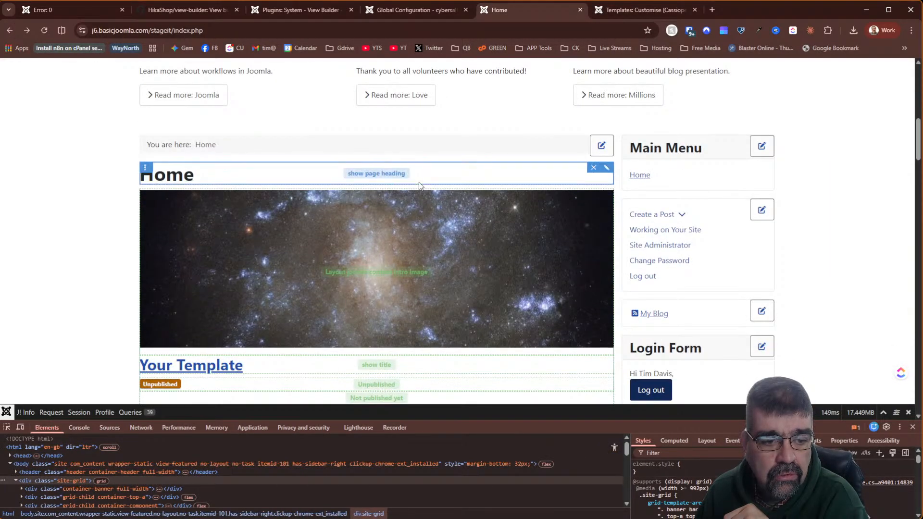
{"action": "scroll", "coordinate": [419, 181], "scroll_direction": "down", "scroll_amount": 2}
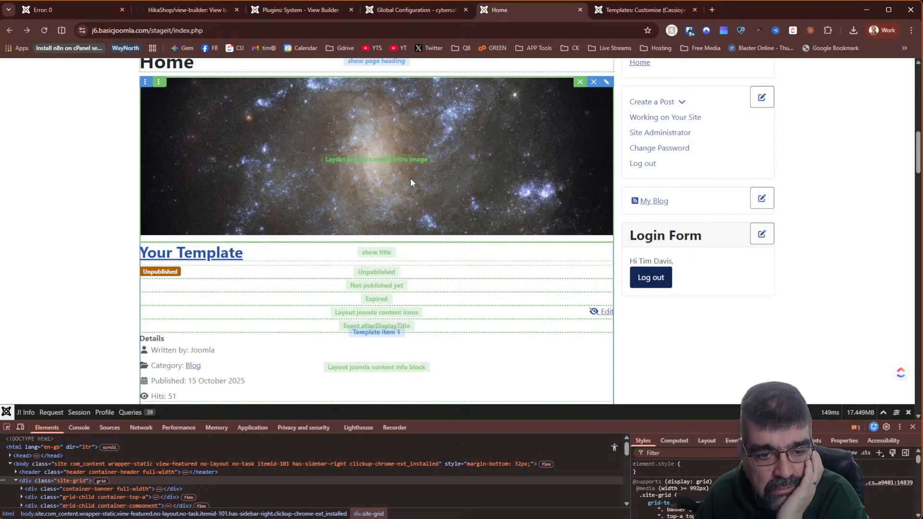
{"action": "scroll", "coordinate": [537, 200], "scroll_direction": "up", "scroll_amount": 5}
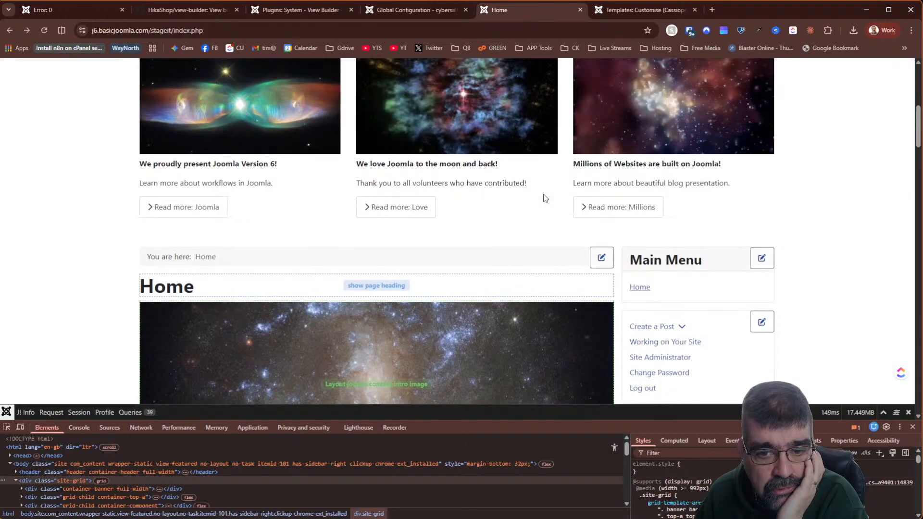
{"action": "mouse_move", "coordinate": [582, 319]}
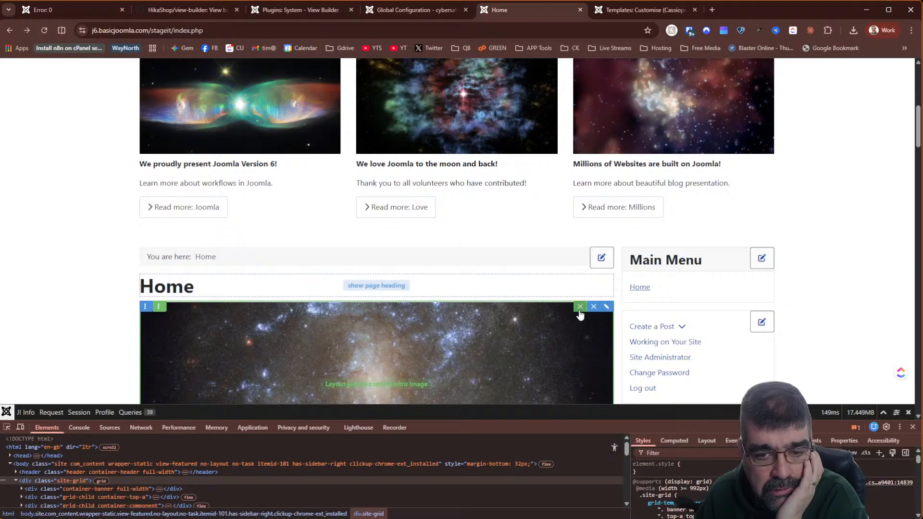
{"action": "left_click", "coordinate": [607, 309]}
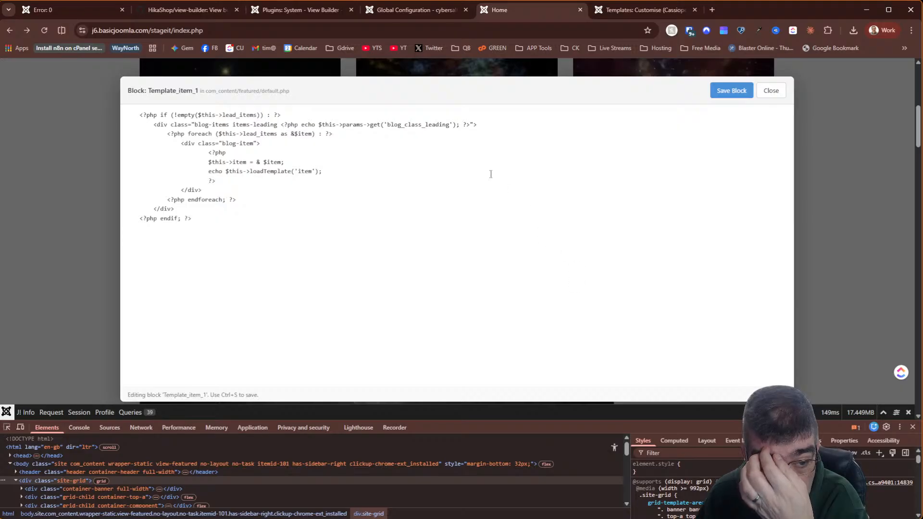
{"action": "left_click", "coordinate": [771, 90]}
{"action": "left_click", "coordinate": [302, 18]}
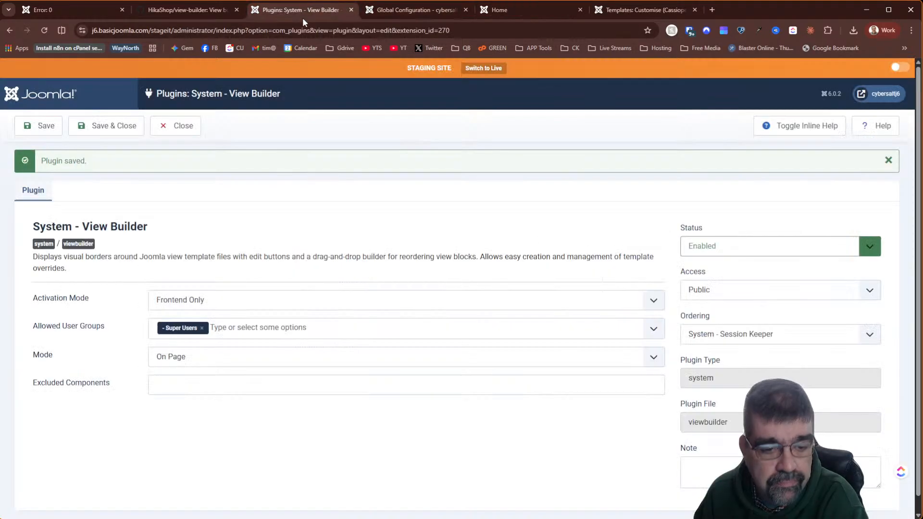
- Set the View Builder mode to Popup and save the plugin
{"action": "left_click", "coordinate": [182, 358]}
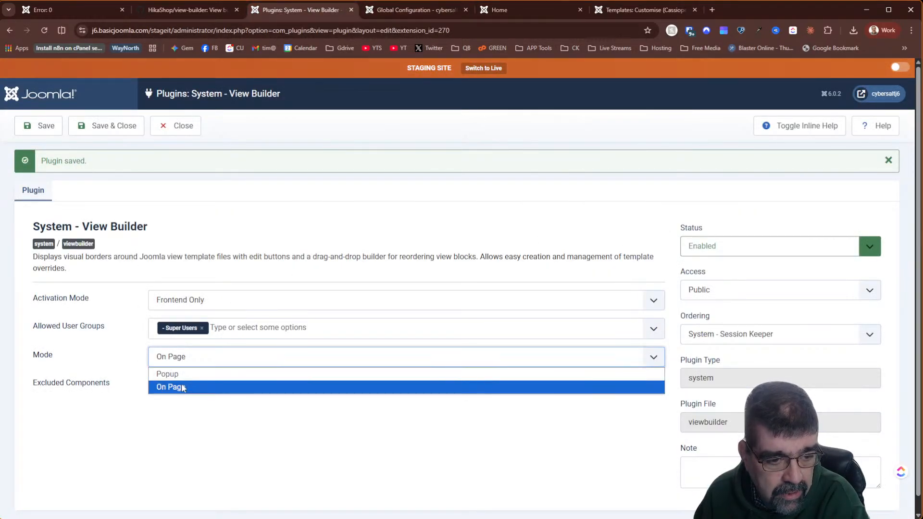
{"action": "left_click", "coordinate": [177, 374]}
{"action": "left_click", "coordinate": [30, 129]}
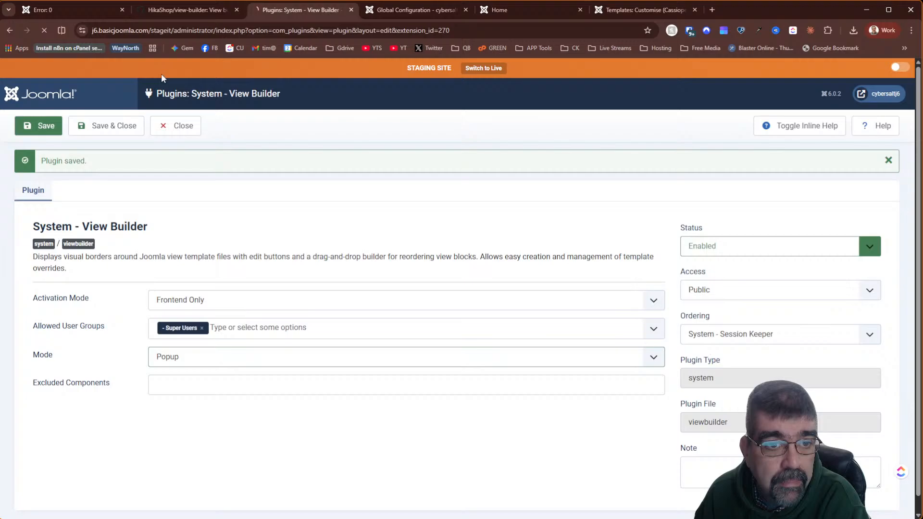
{"action": "left_click", "coordinate": [403, 13]}
{"action": "left_click", "coordinate": [520, 15]}
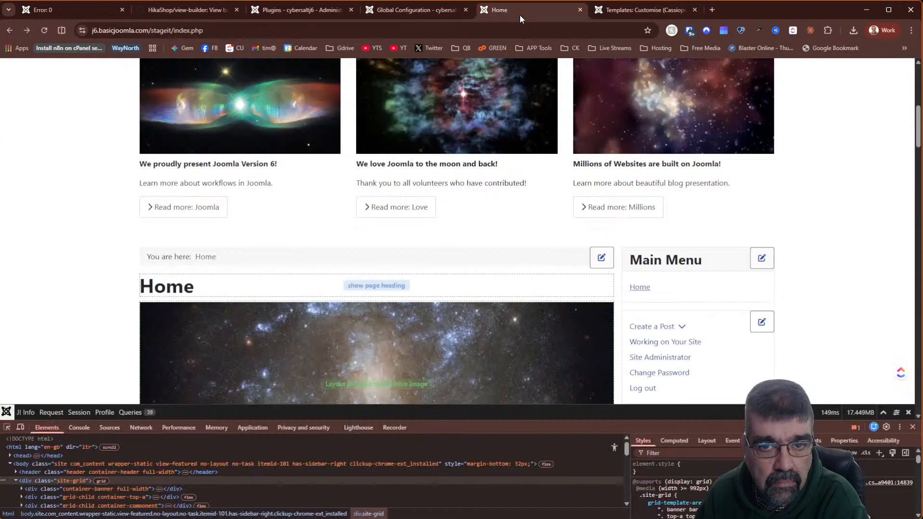
- Reload the home page and inspect the Home heading block's code, then close it
{"action": "left_click", "coordinate": [44, 31]}
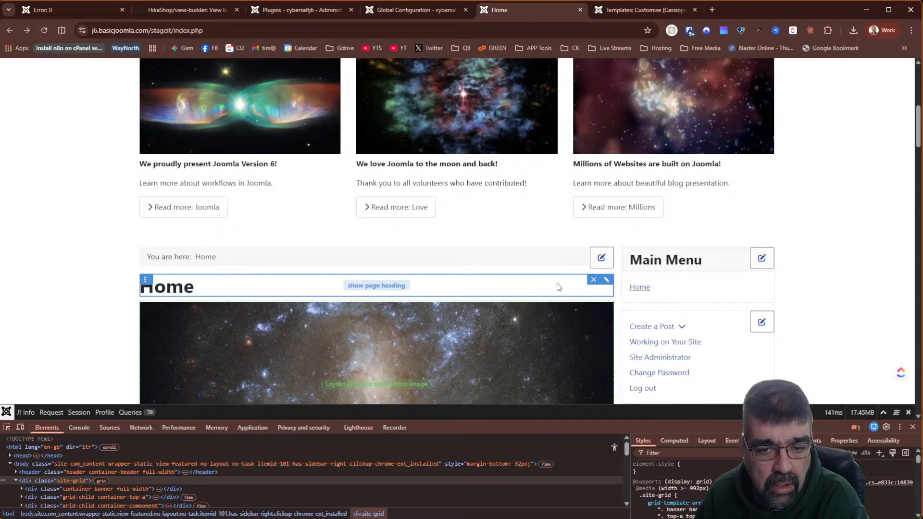
{"action": "scroll", "coordinate": [556, 287], "scroll_direction": "down", "scroll_amount": 3}
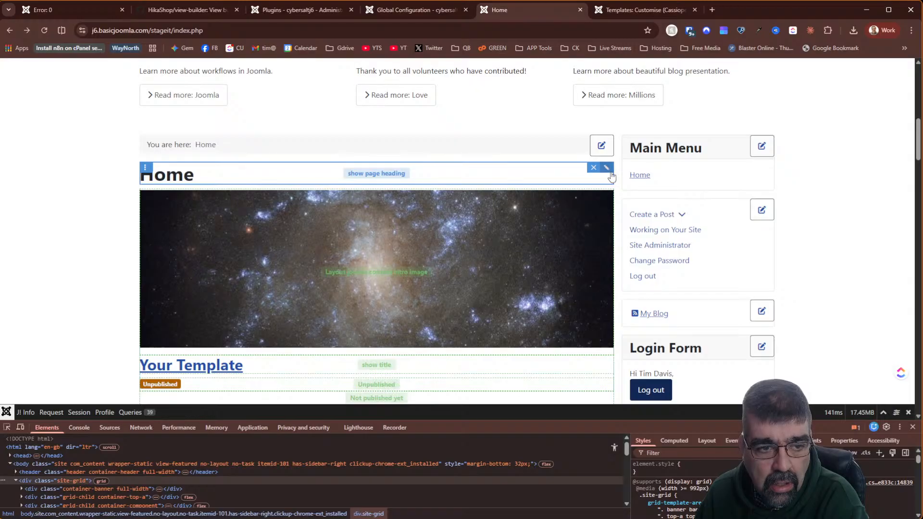
{"action": "left_click", "coordinate": [611, 171]}
{"action": "left_click", "coordinate": [772, 92]}
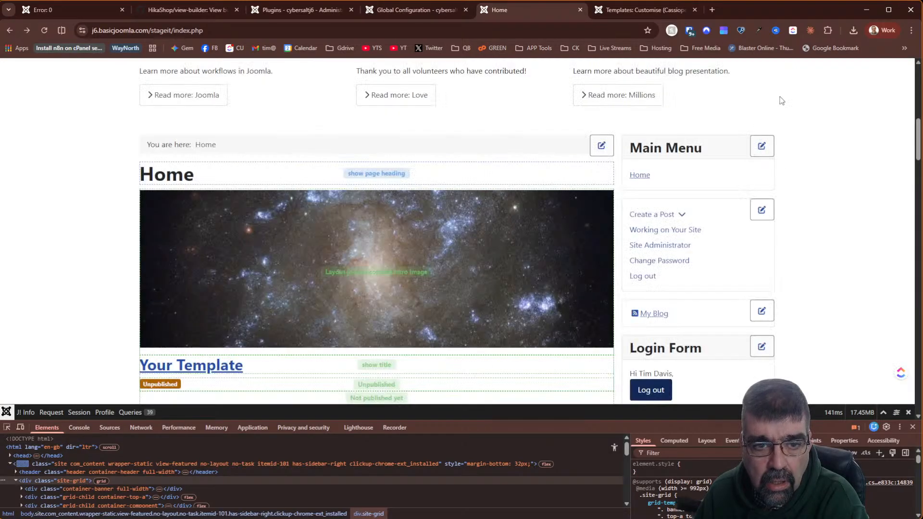
- Reopen System - View Builder from the plugin list sorted newest ID first, set Popup mode and save
{"action": "left_click", "coordinate": [315, 13]}
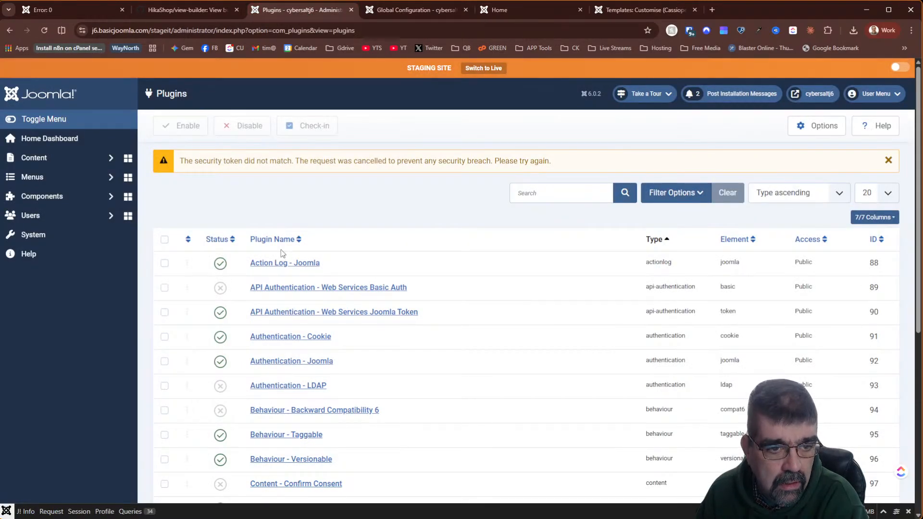
{"action": "left_click", "coordinate": [880, 241]}
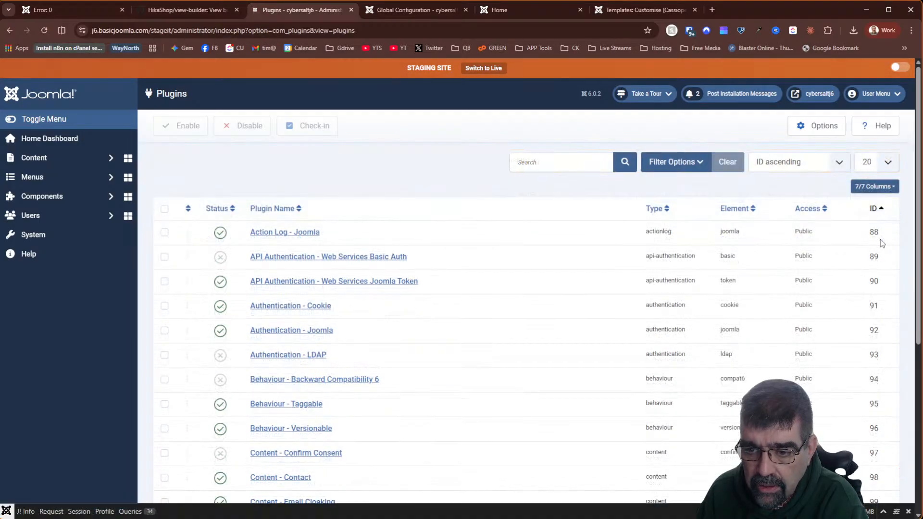
{"action": "left_click", "coordinate": [884, 211]}
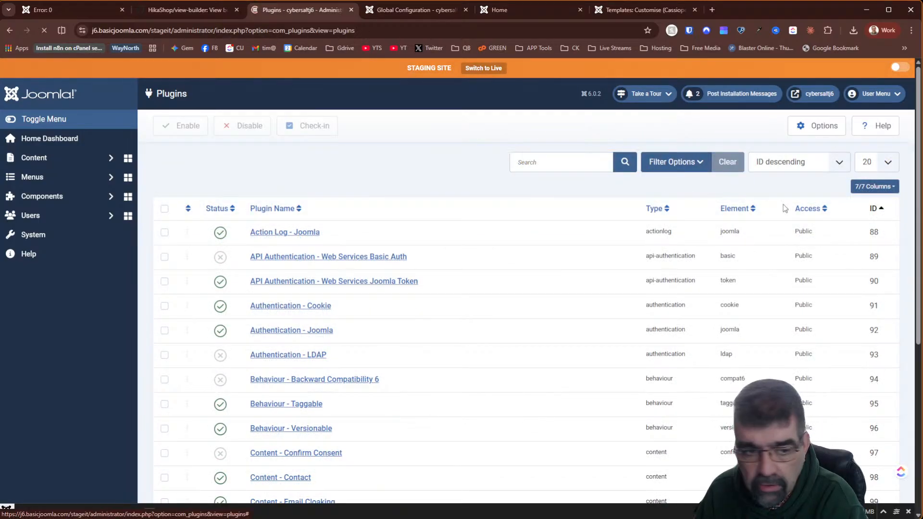
{"action": "left_click", "coordinate": [276, 241]}
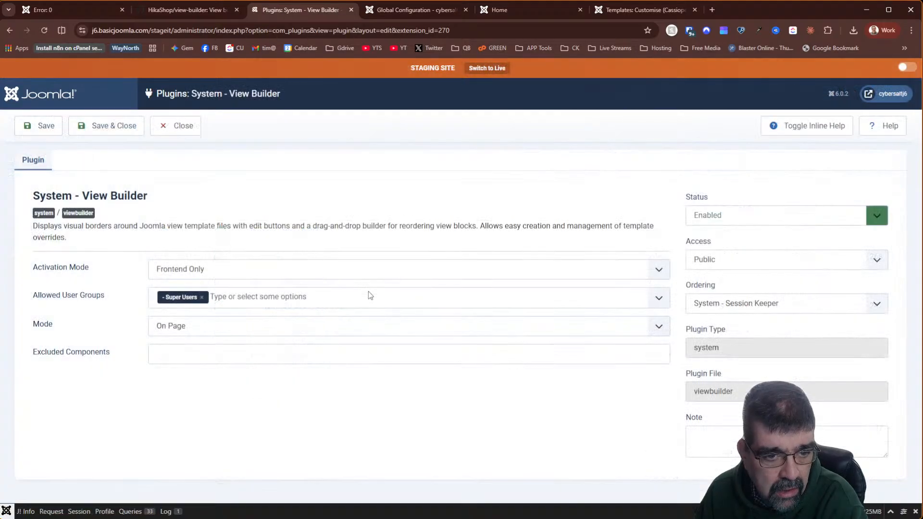
{"action": "left_click", "coordinate": [174, 327]}
{"action": "left_click", "coordinate": [171, 343]}
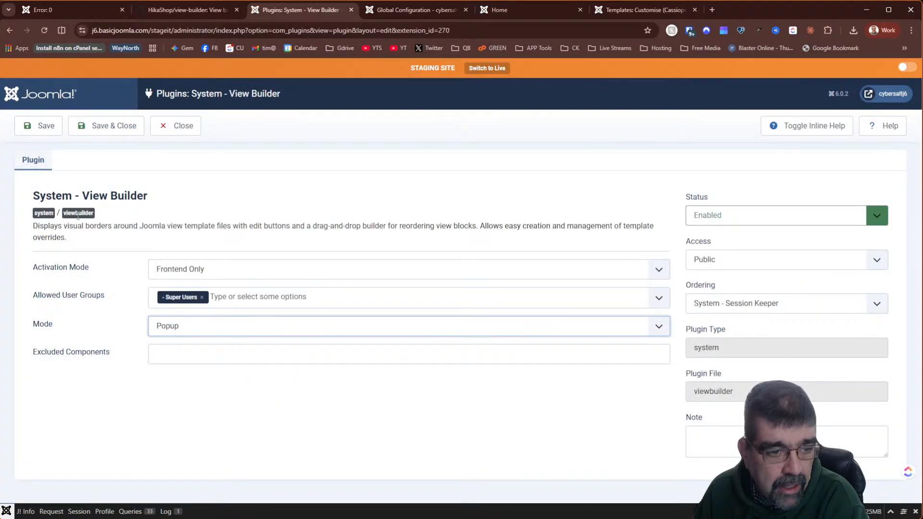
{"action": "left_click", "coordinate": [38, 126]}
{"action": "left_click", "coordinate": [518, 12]}
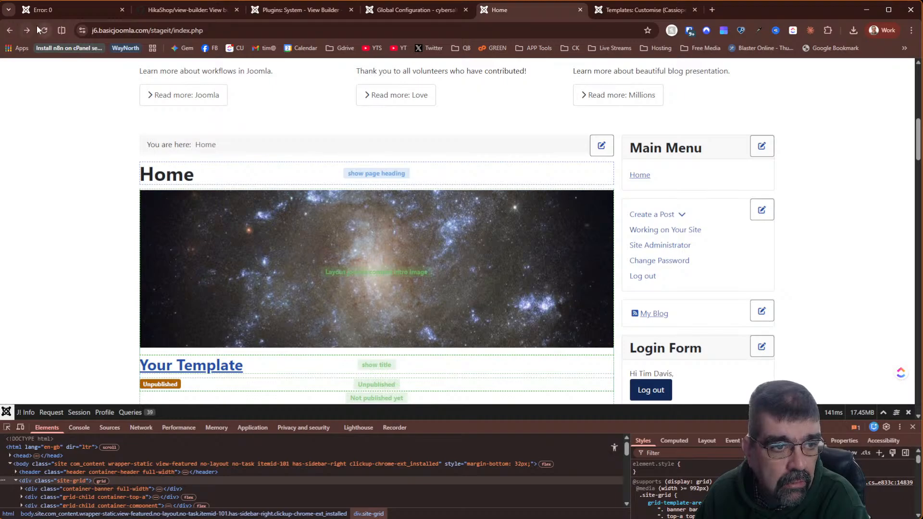
- Reload the home page and revert the com_content/featured/default.php override to the original Cassiopeia file
{"action": "left_click", "coordinate": [42, 30]}
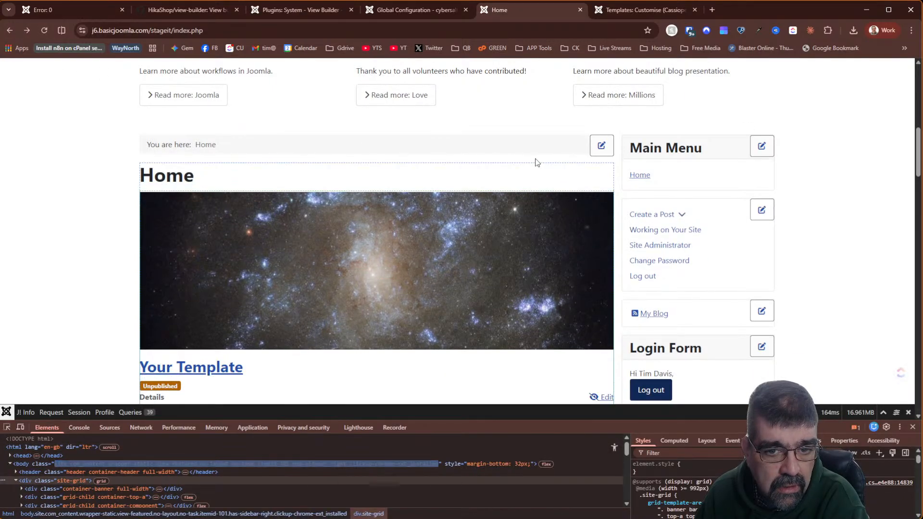
{"action": "mouse_move", "coordinate": [224, 185]}
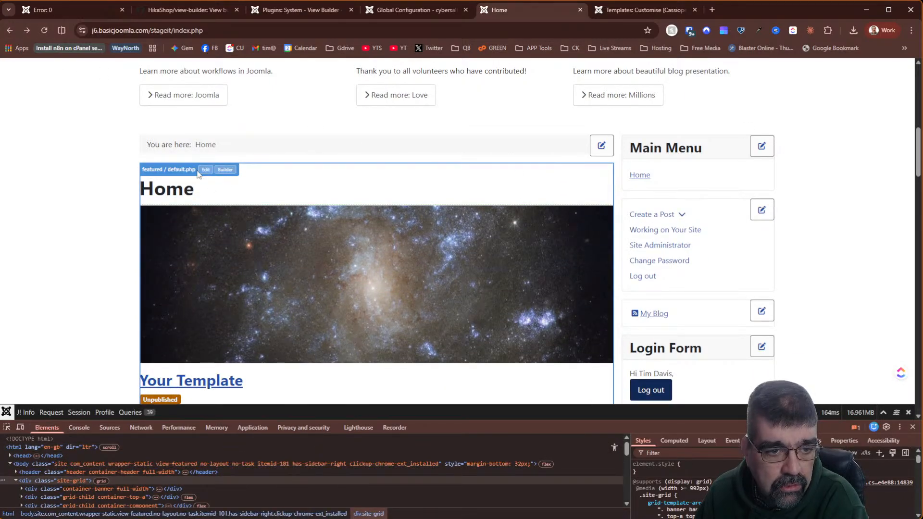
{"action": "left_click", "coordinate": [206, 170]}
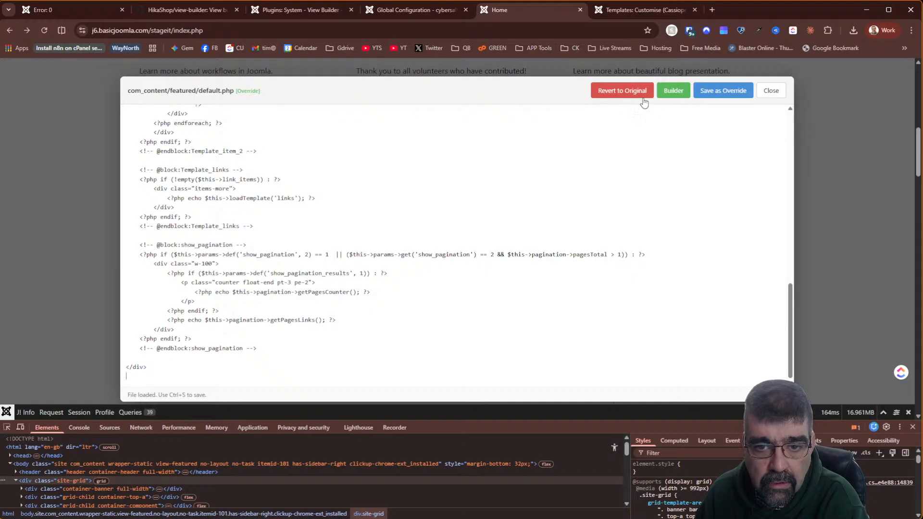
{"action": "left_click", "coordinate": [643, 99]}
{"action": "left_click", "coordinate": [499, 96]}
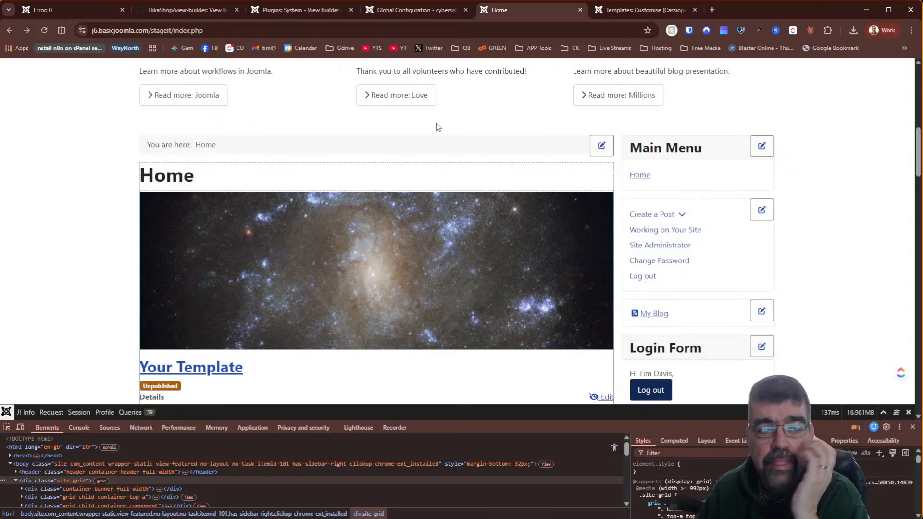
{"action": "scroll", "coordinate": [429, 144], "scroll_direction": "up", "scroll_amount": 10}
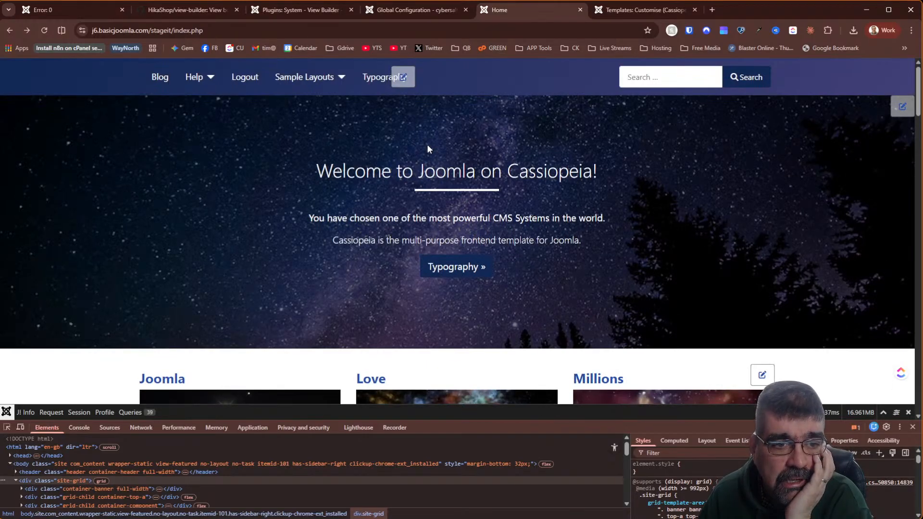
- Test the Help > Workflows page while logged in, then go back to the home page
{"action": "left_click", "coordinate": [211, 81]}
{"action": "left_click", "coordinate": [195, 124]}
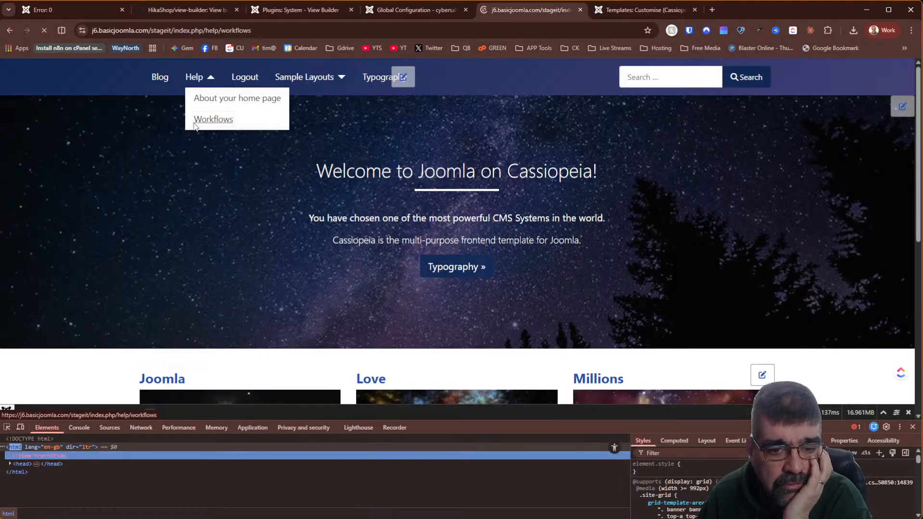
{"action": "scroll", "coordinate": [431, 192], "scroll_direction": "down", "scroll_amount": 2}
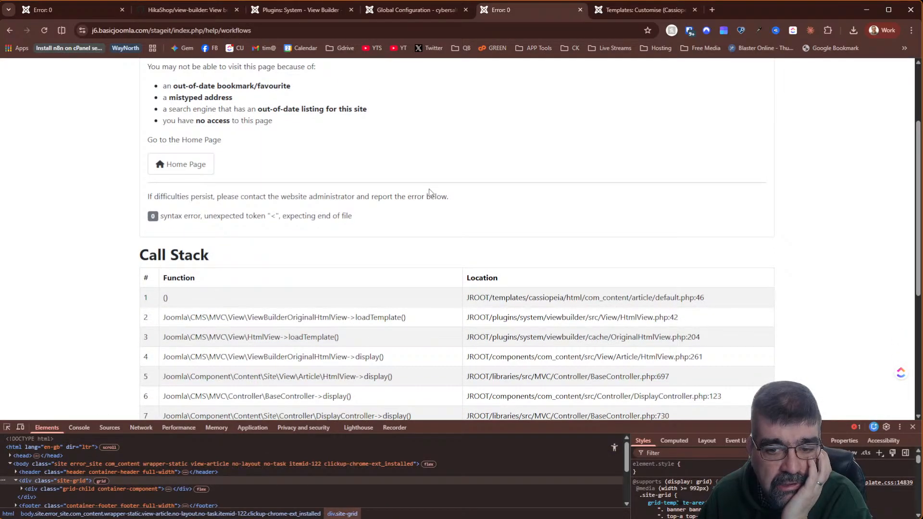
{"action": "scroll", "coordinate": [160, 72], "scroll_direction": "up", "scroll_amount": 2}
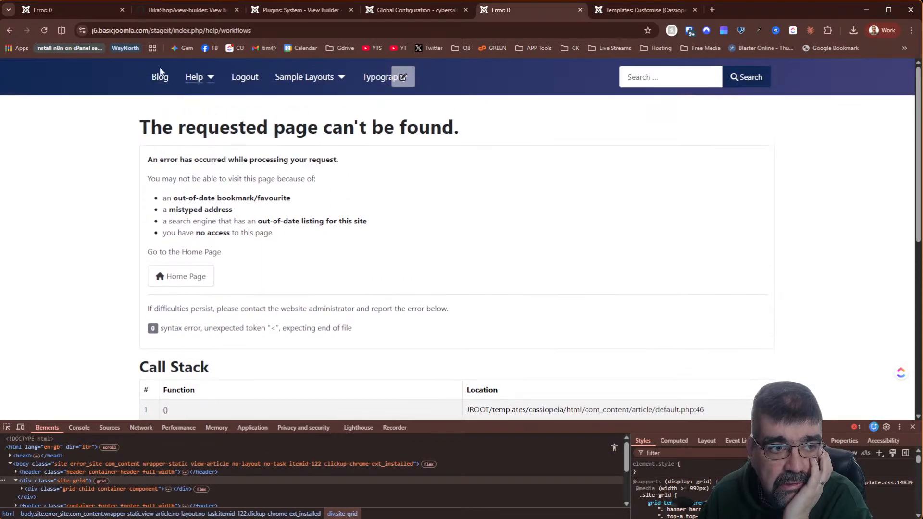
{"action": "left_click", "coordinate": [8, 30]}
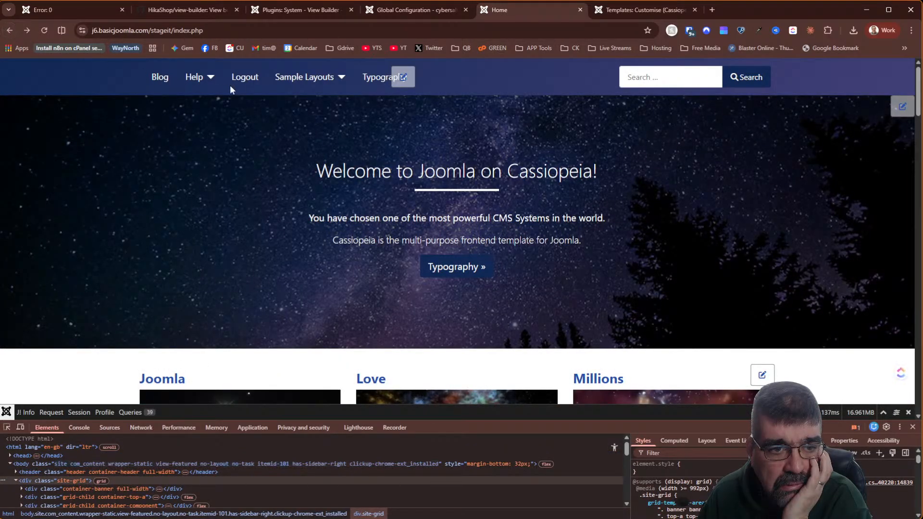
- Log out of the front-end site and retest the Workflows page as a guest
{"action": "left_click", "coordinate": [250, 82]}
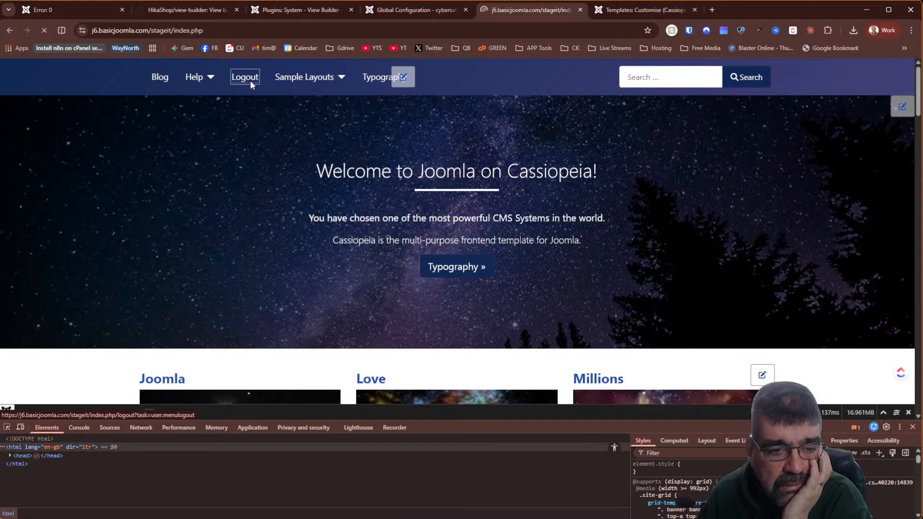
{"action": "scroll", "coordinate": [675, 207], "scroll_direction": "down", "scroll_amount": 7}
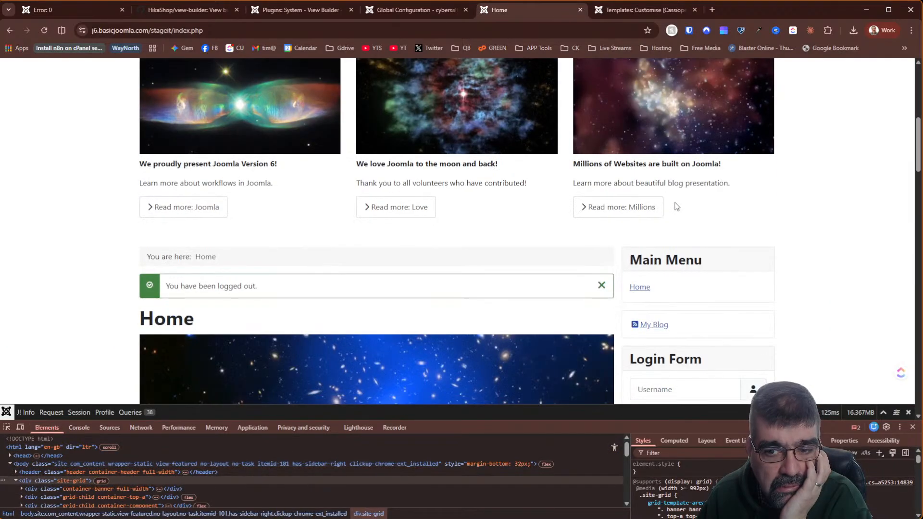
{"action": "scroll", "coordinate": [676, 207], "scroll_direction": "up", "scroll_amount": 7}
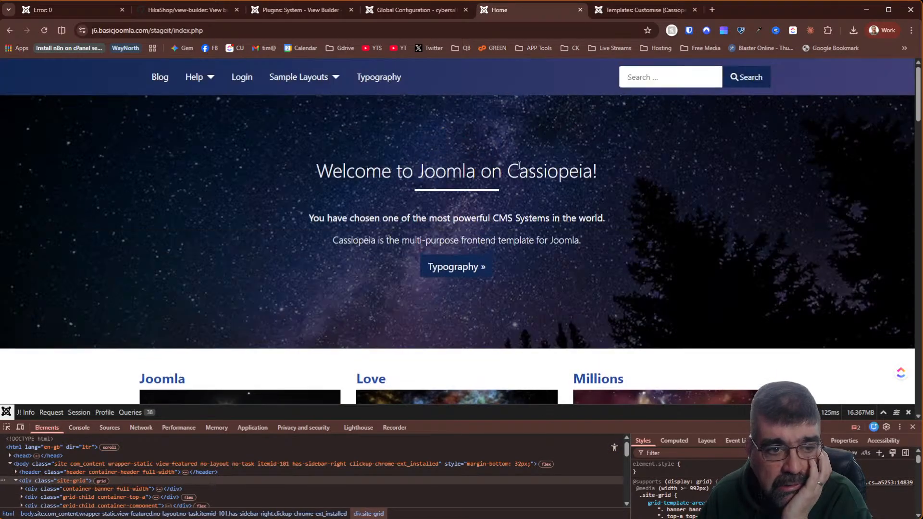
{"action": "left_click", "coordinate": [211, 78]}
{"action": "left_click", "coordinate": [213, 119]}
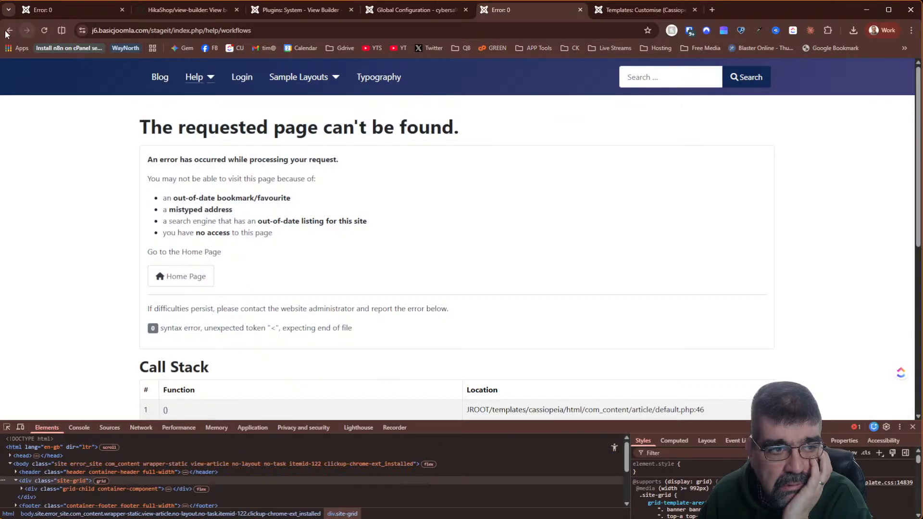
{"action": "left_click", "coordinate": [7, 30]}
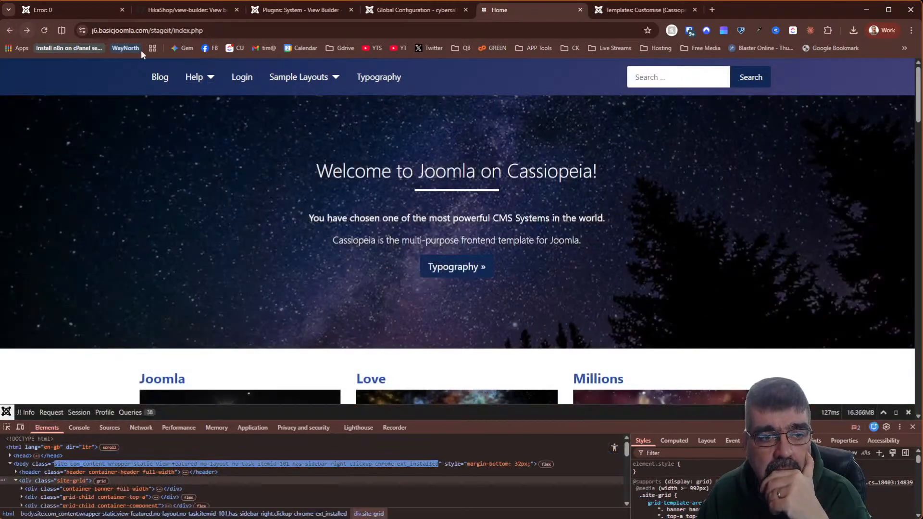
- Open the Login page and examine its syntax-error call stack, then return to Global Configuration
{"action": "left_click", "coordinate": [233, 81]}
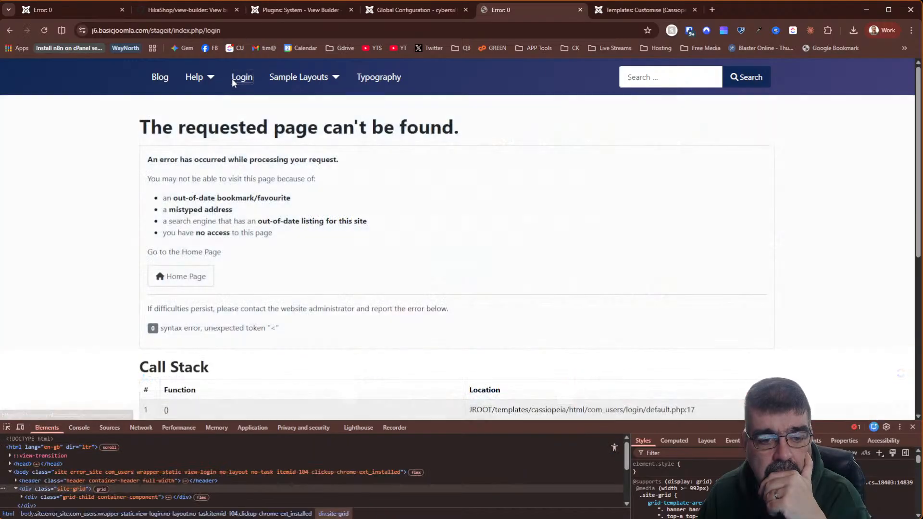
{"action": "scroll", "coordinate": [584, 182], "scroll_direction": "down", "scroll_amount": 6}
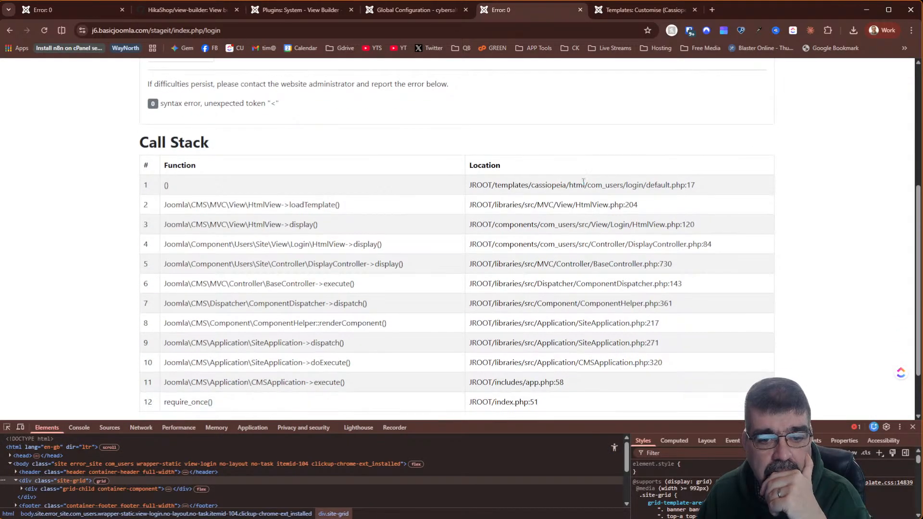
{"action": "scroll", "coordinate": [584, 187], "scroll_direction": "up", "scroll_amount": 2}
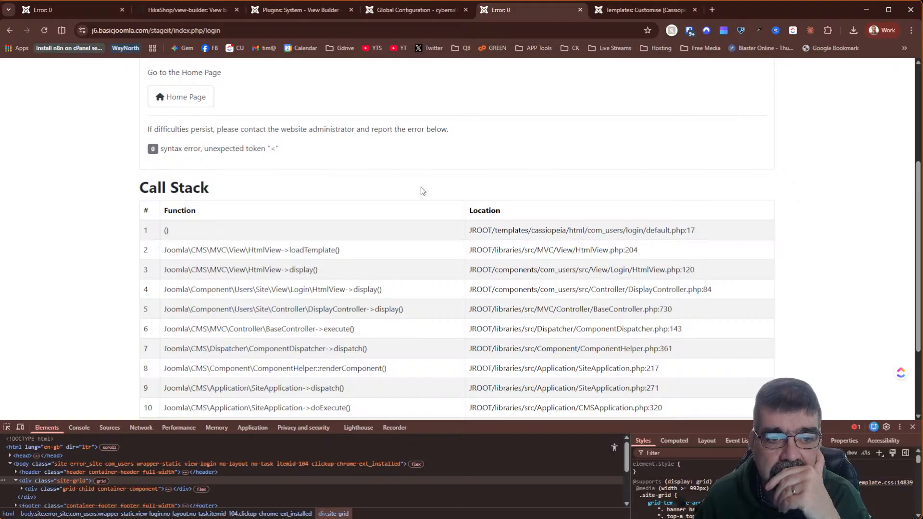
{"action": "scroll", "coordinate": [420, 191], "scroll_direction": "up", "scroll_amount": 3}
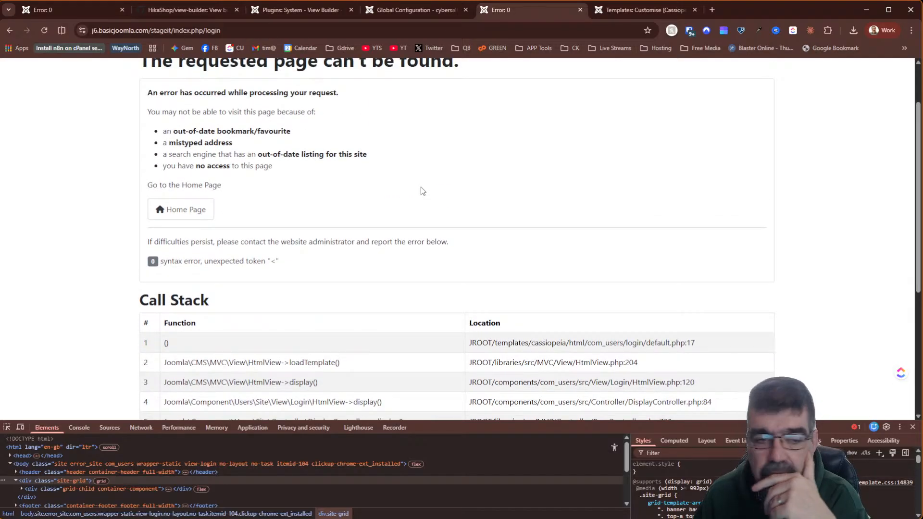
{"action": "scroll", "coordinate": [422, 191], "scroll_direction": "down", "scroll_amount": 5}
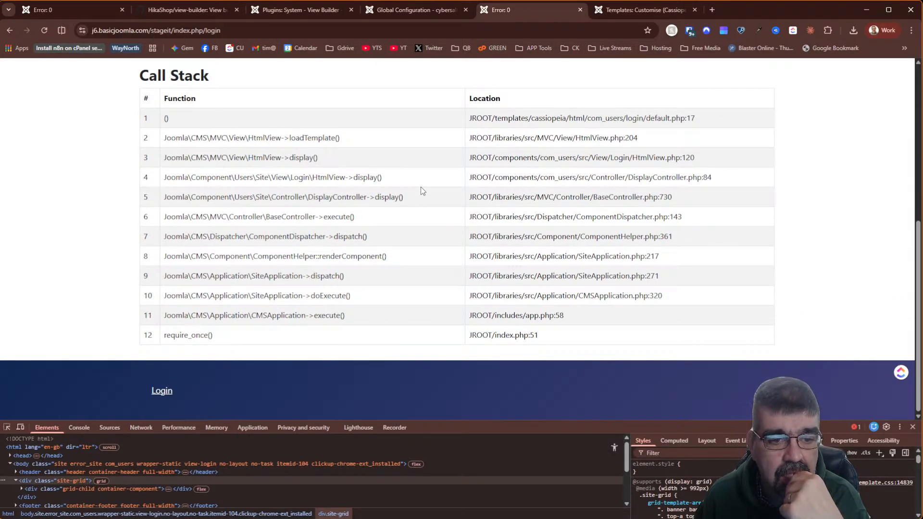
{"action": "scroll", "coordinate": [422, 191], "scroll_direction": "up", "scroll_amount": 5}
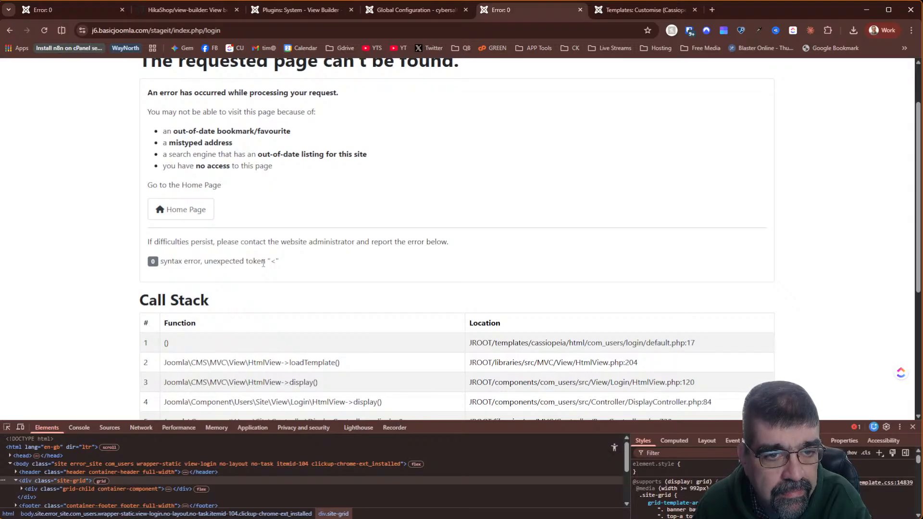
{"action": "left_click", "coordinate": [420, 13]}
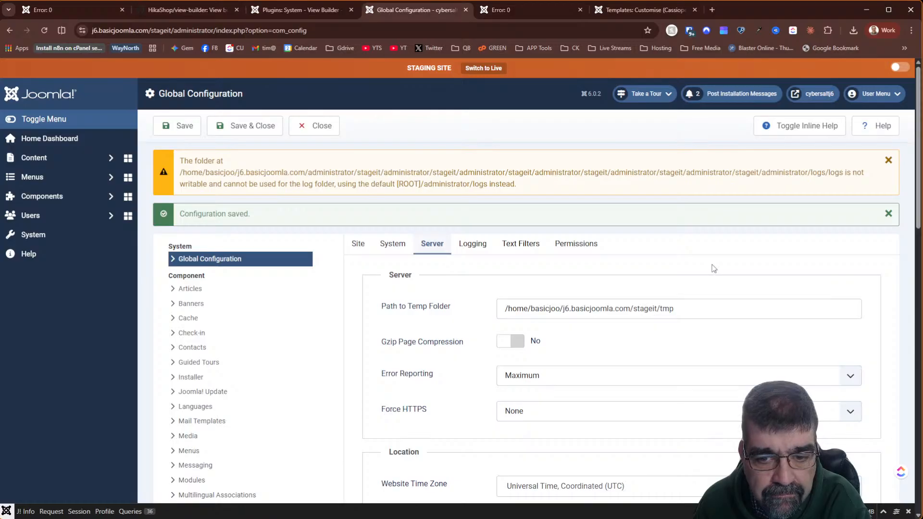
- Review the Logging and System settings, then return to the Login error's call stack
{"action": "scroll", "coordinate": [714, 269], "scroll_direction": "down", "scroll_amount": 5}
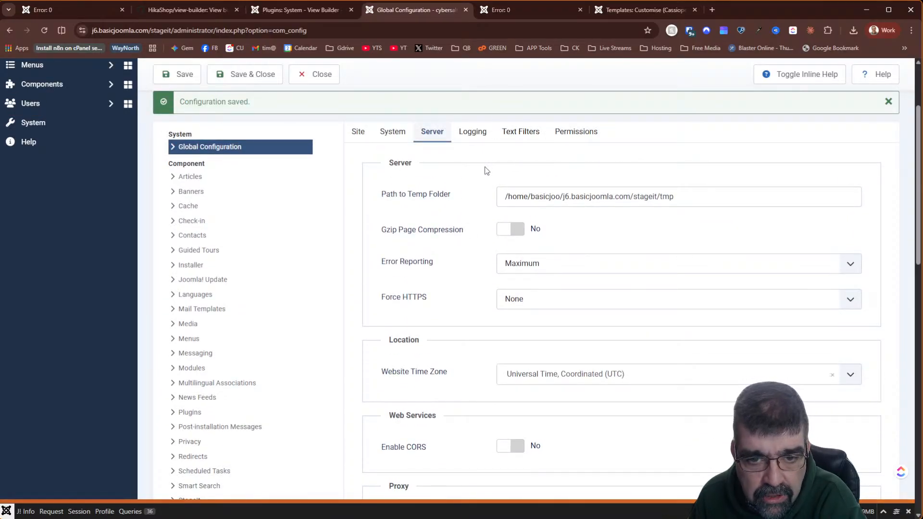
{"action": "left_click", "coordinate": [465, 133]}
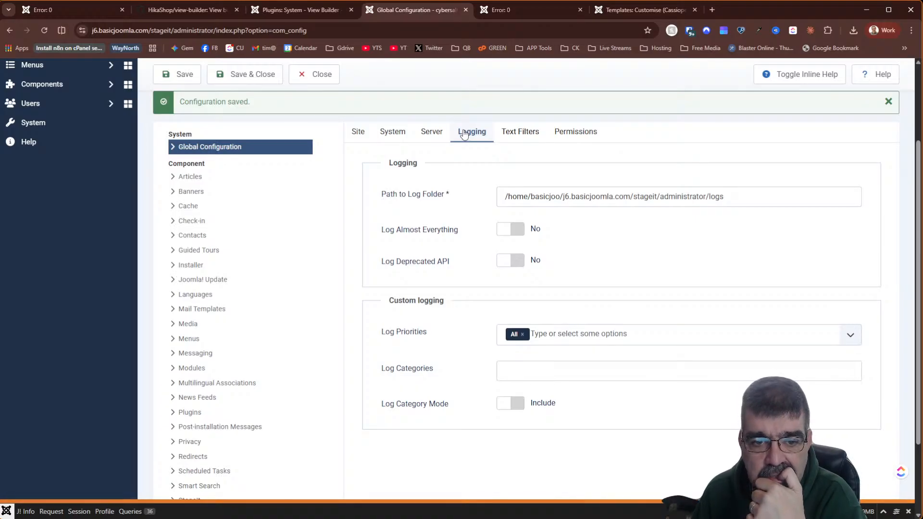
{"action": "left_click", "coordinate": [399, 135]}
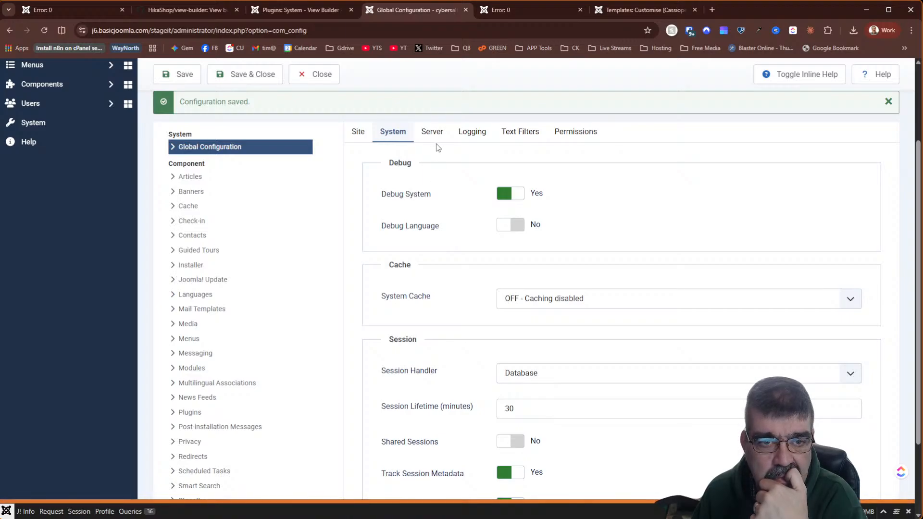
{"action": "key", "text": "ctrl+Tab"}
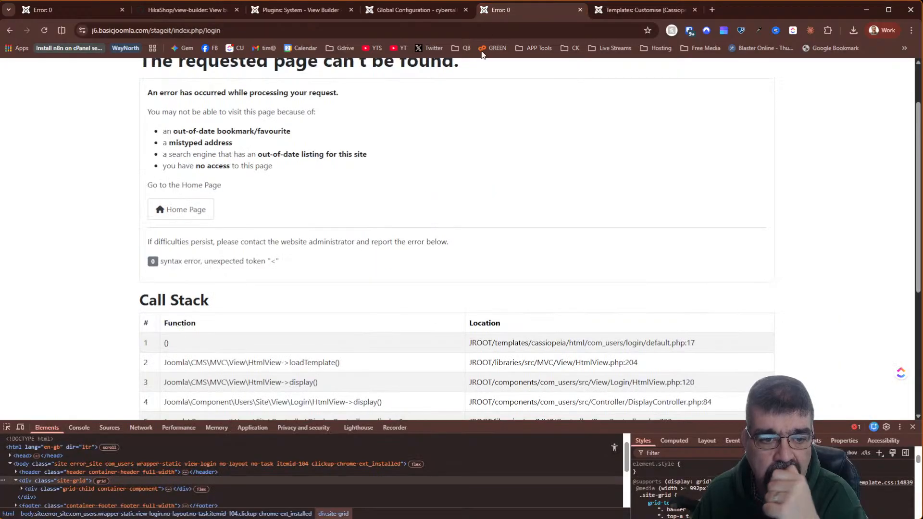
{"action": "scroll", "coordinate": [494, 151], "scroll_direction": "down", "scroll_amount": 2}
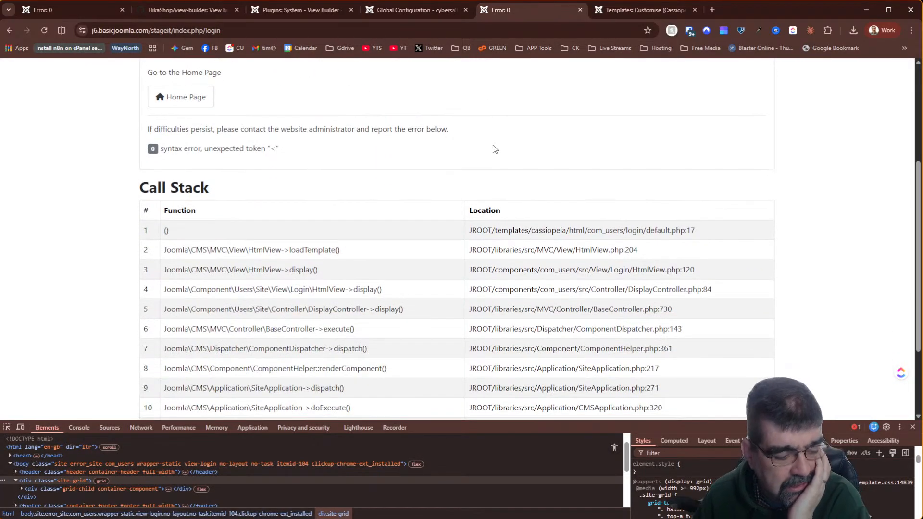
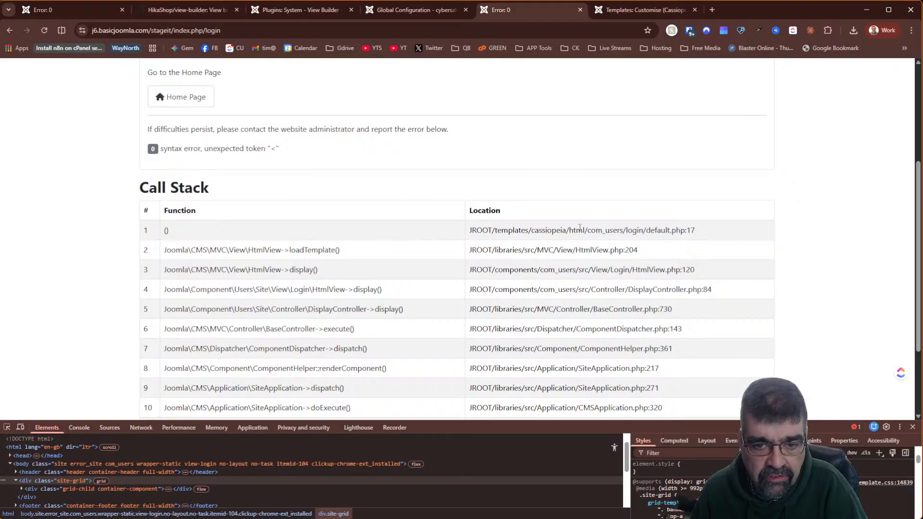
- Close the View Builder plugin settings and open System > Manage > Extensions
{"action": "left_click_drag", "start_coordinate": [493, 231], "coordinate": [712, 235]}
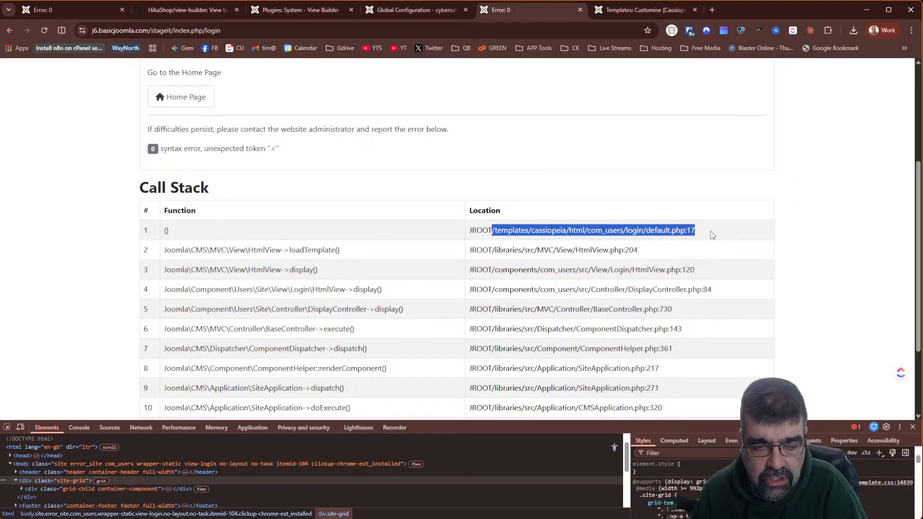
{"action": "left_click", "coordinate": [299, 11]}
{"action": "left_click", "coordinate": [176, 125]}
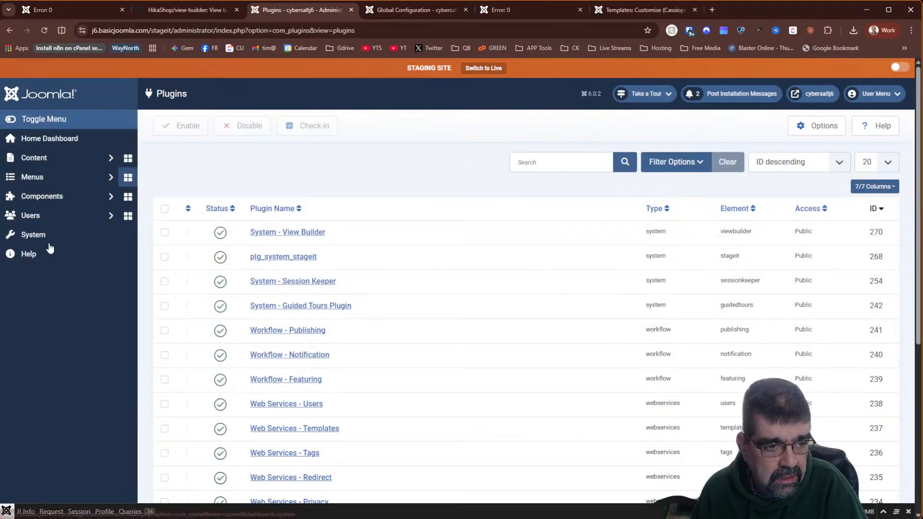
{"action": "left_click", "coordinate": [42, 238]}
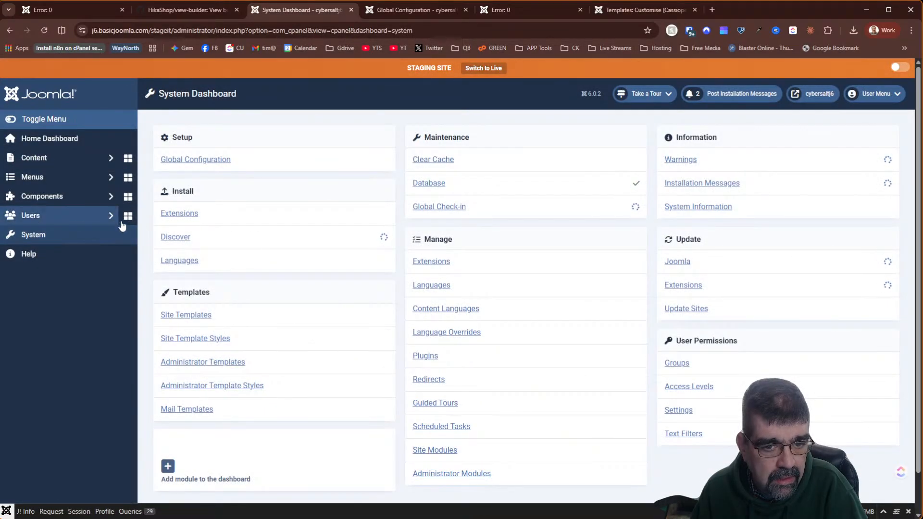
{"action": "left_click", "coordinate": [431, 261]}
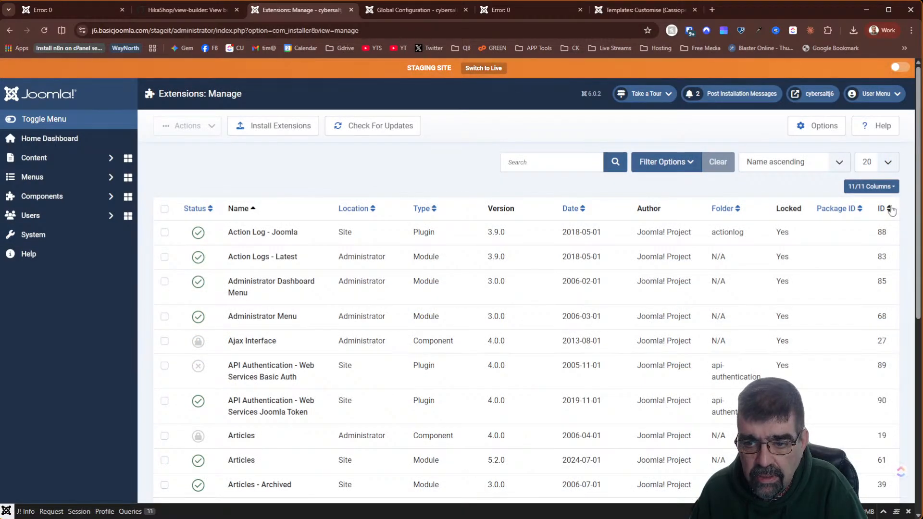
- Sort extensions by ID, newest first, and search for 'build'
{"action": "left_click", "coordinate": [890, 209]}
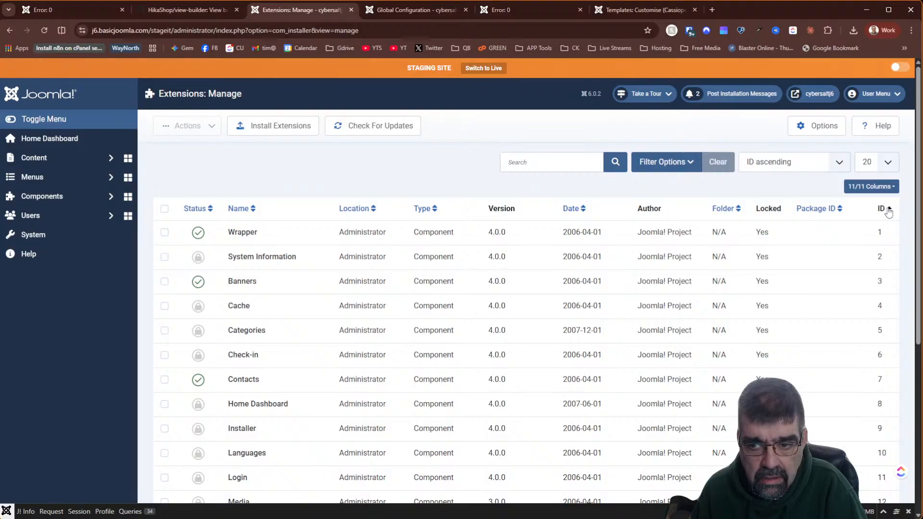
{"action": "left_click", "coordinate": [891, 209]}
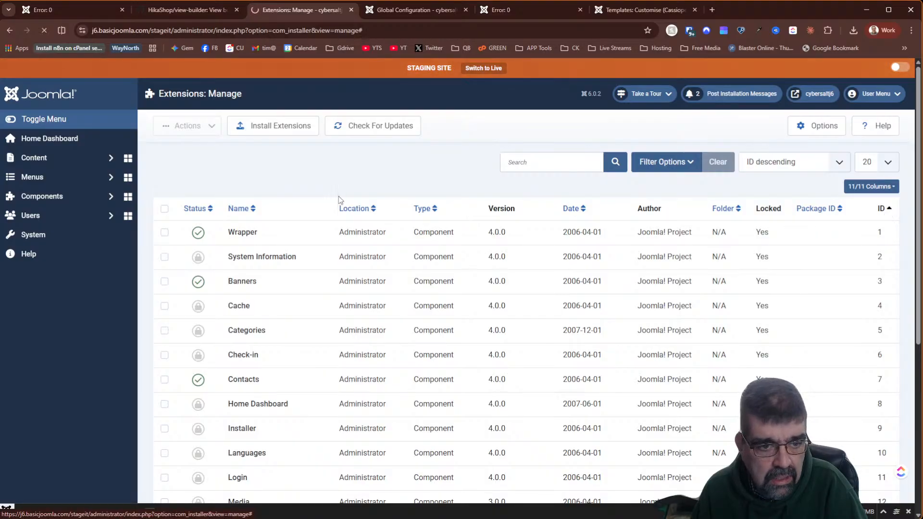
{"action": "left_click", "coordinate": [569, 162]}
{"action": "type", "text": "builder"}
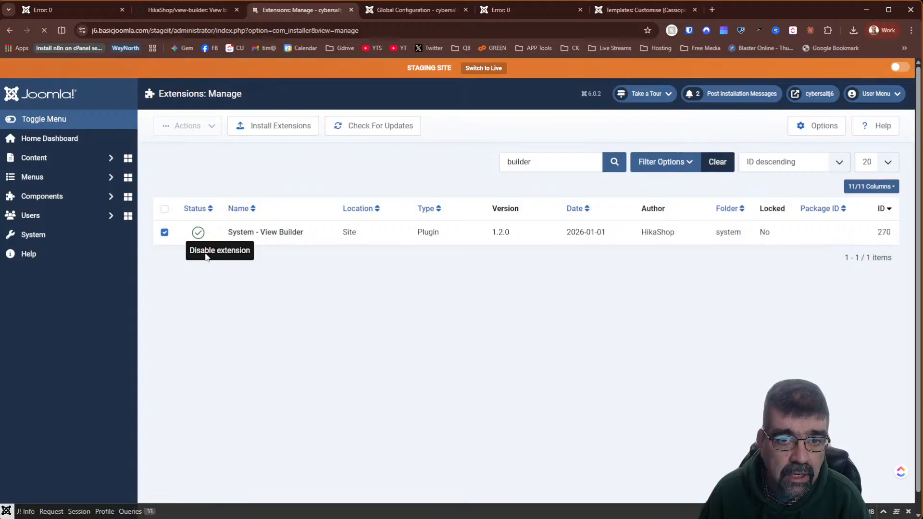
{"action": "left_click", "coordinate": [518, 9]}
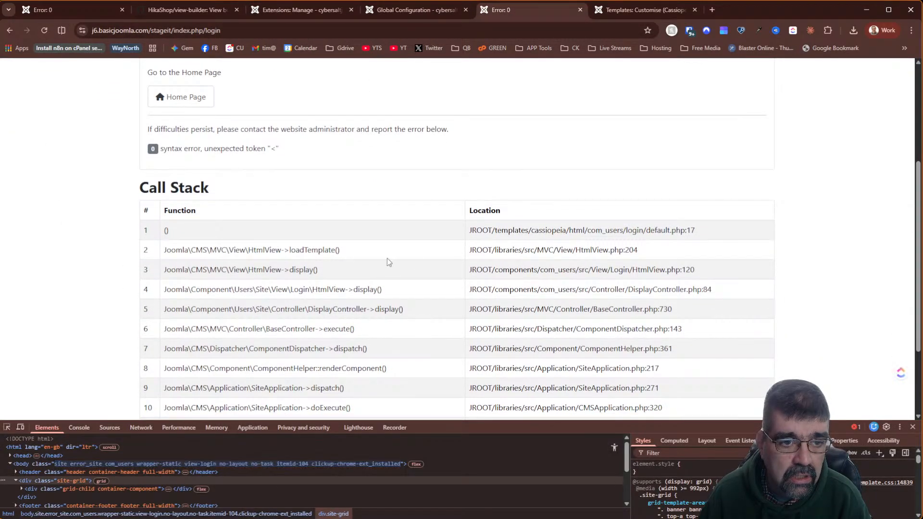
{"action": "left_click", "coordinate": [299, 12]}
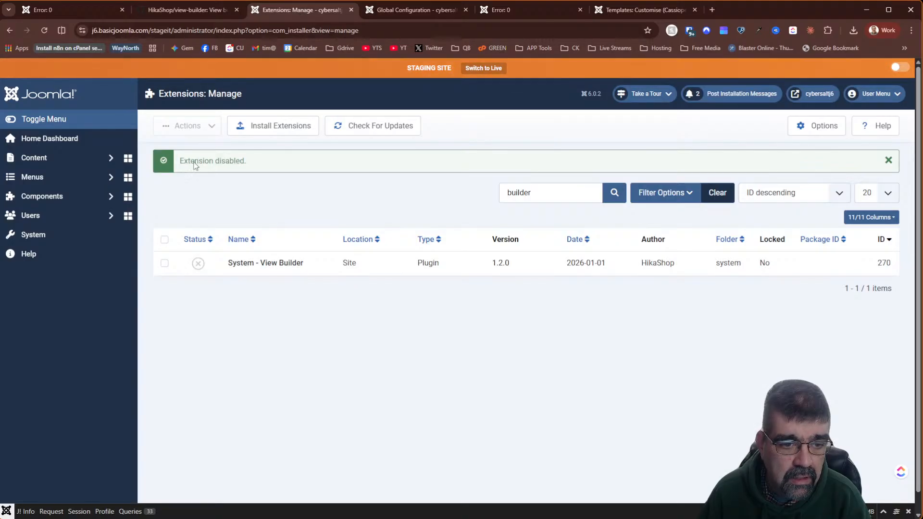
- Uninstall the System - View Builder plugin via Actions > Uninstall, confirming Yes
{"action": "left_click", "coordinate": [164, 240]}
{"action": "left_click", "coordinate": [188, 125]}
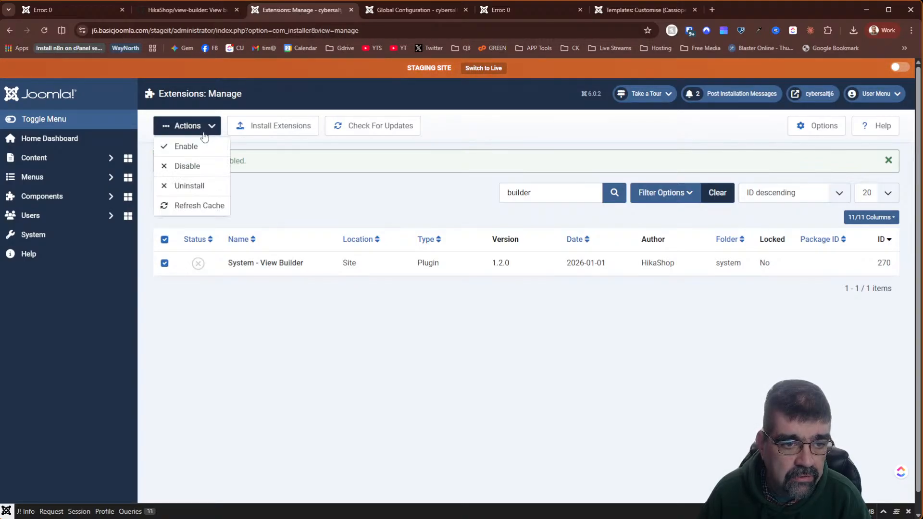
{"action": "left_click", "coordinate": [196, 185]}
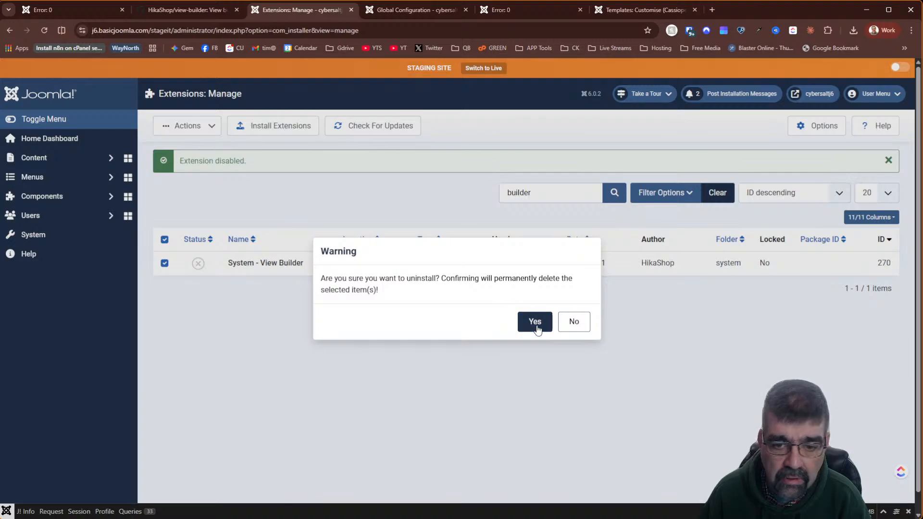
{"action": "left_click", "coordinate": [535, 302]}
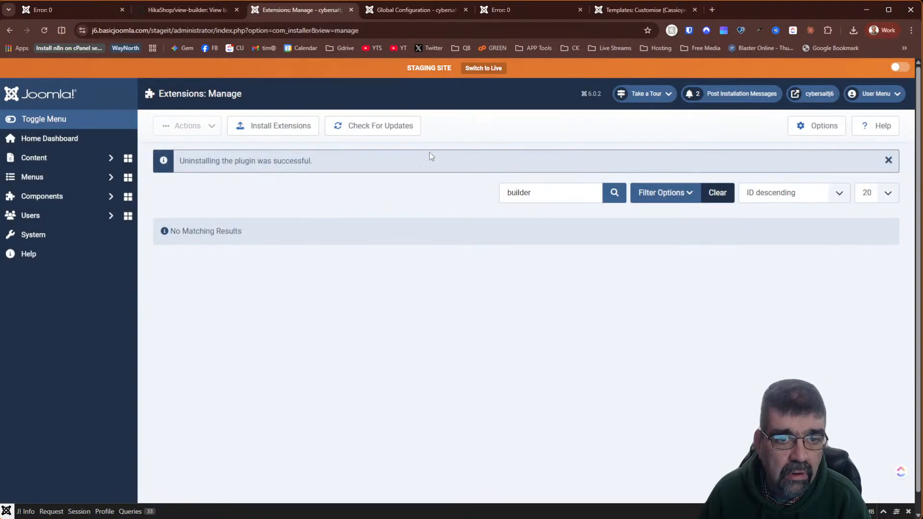
{"action": "left_click", "coordinate": [500, 10]}
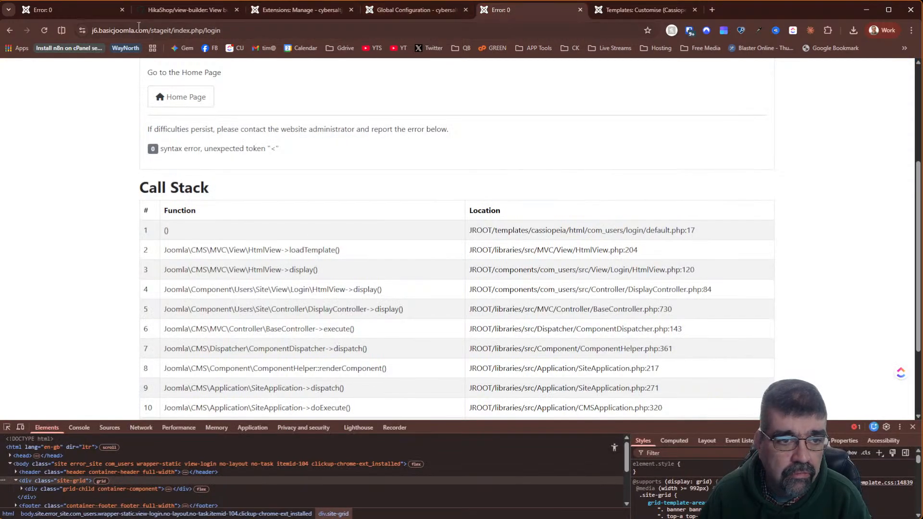
- Reload the login error page and scroll through its call stack
{"action": "left_click", "coordinate": [43, 30]}
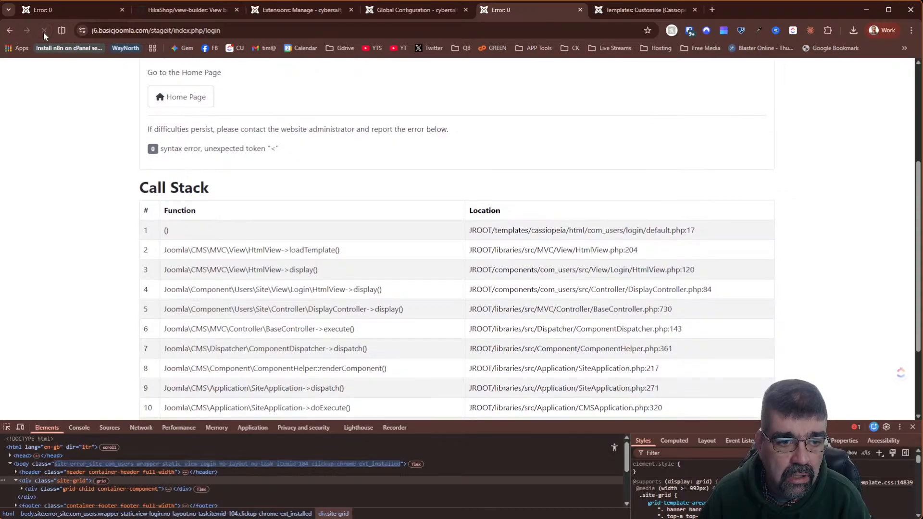
{"action": "scroll", "coordinate": [377, 168], "scroll_direction": "up", "scroll_amount": 4}
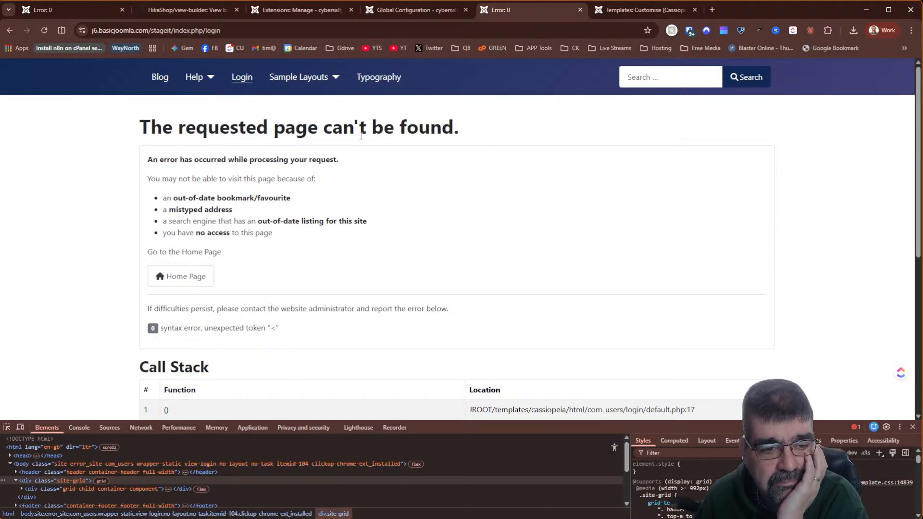
{"action": "scroll", "coordinate": [361, 139], "scroll_direction": "down", "scroll_amount": 2}
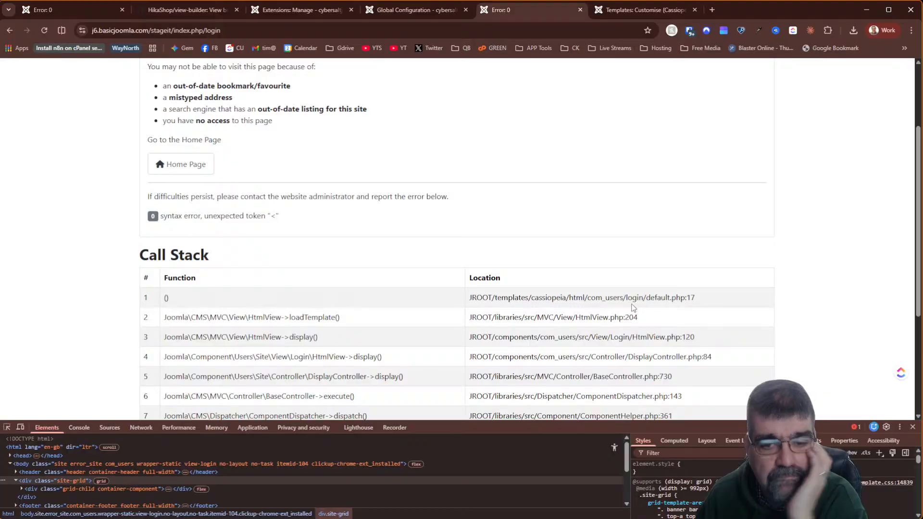
{"action": "scroll", "coordinate": [631, 308], "scroll_direction": "down", "scroll_amount": 3}
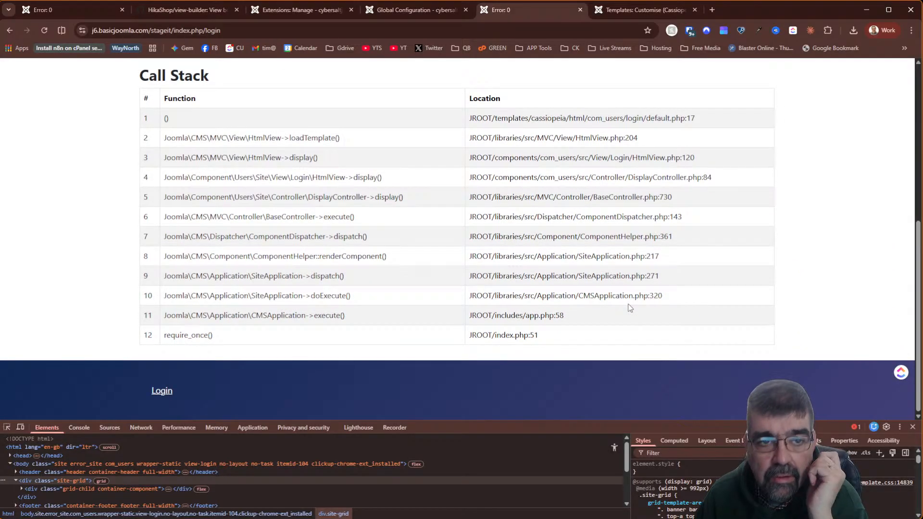
- Open j6.basicjoomla.com in a new browser tab
{"action": "left_click", "coordinate": [712, 10]}
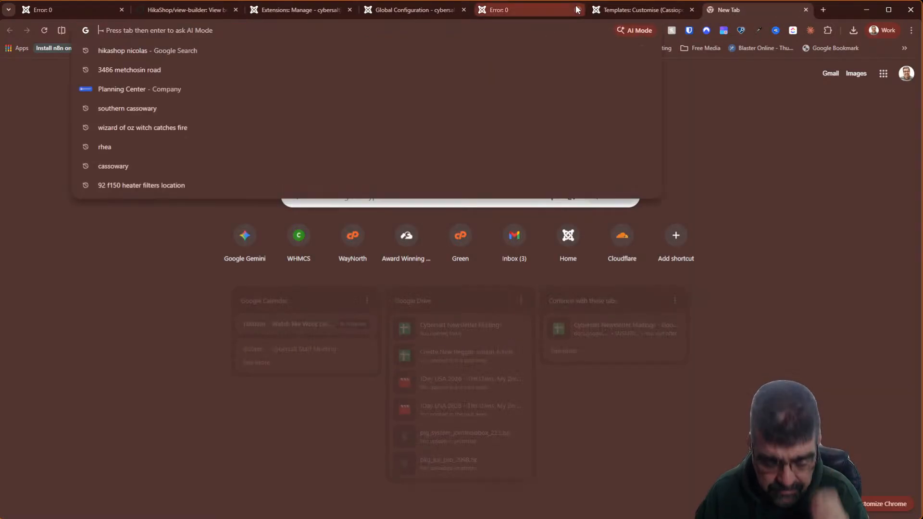
{"action": "type", "text": "j6.basicjoomla.com"}
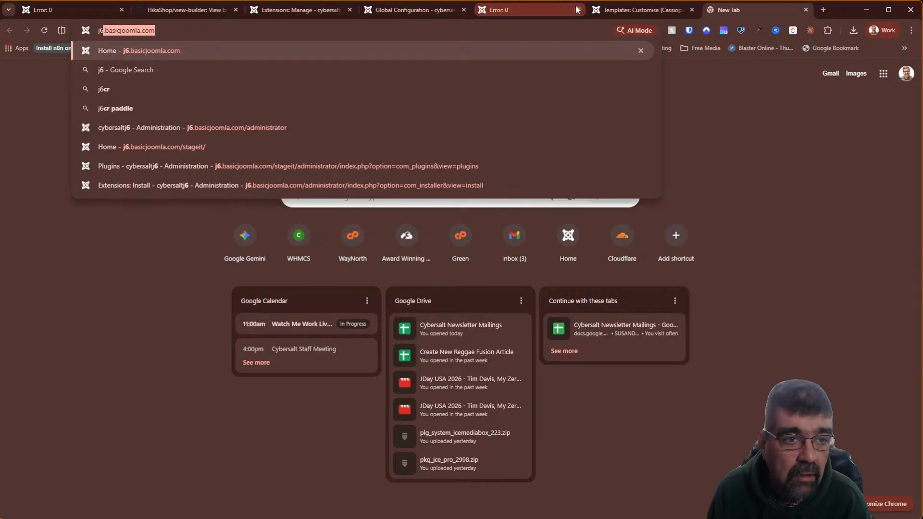
{"action": "key", "text": "Return"}
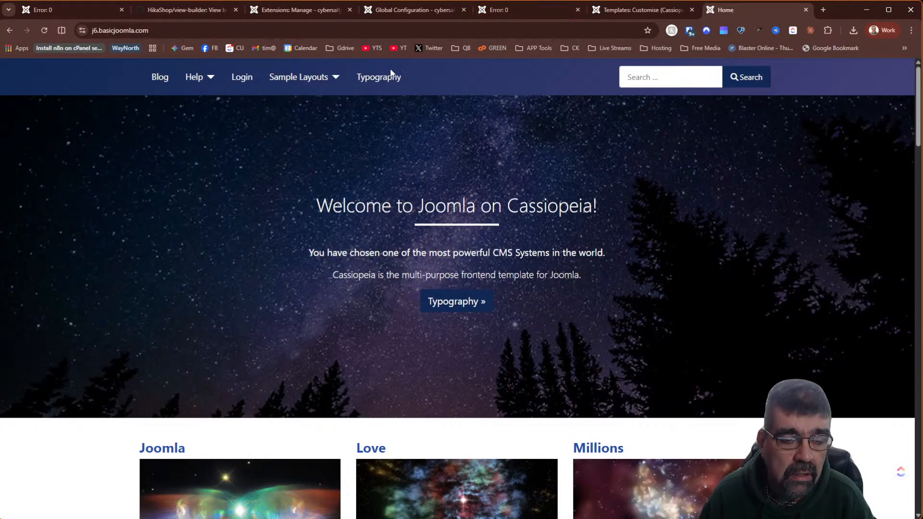
- Check the front-end login form, then load the live site's /administrator/ login page
{"action": "left_click", "coordinate": [243, 78]}
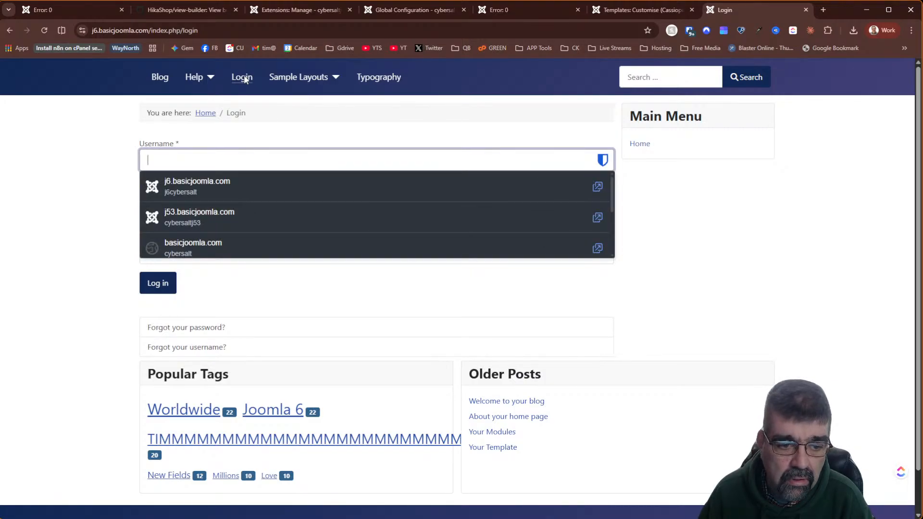
{"action": "left_click", "coordinate": [688, 260]}
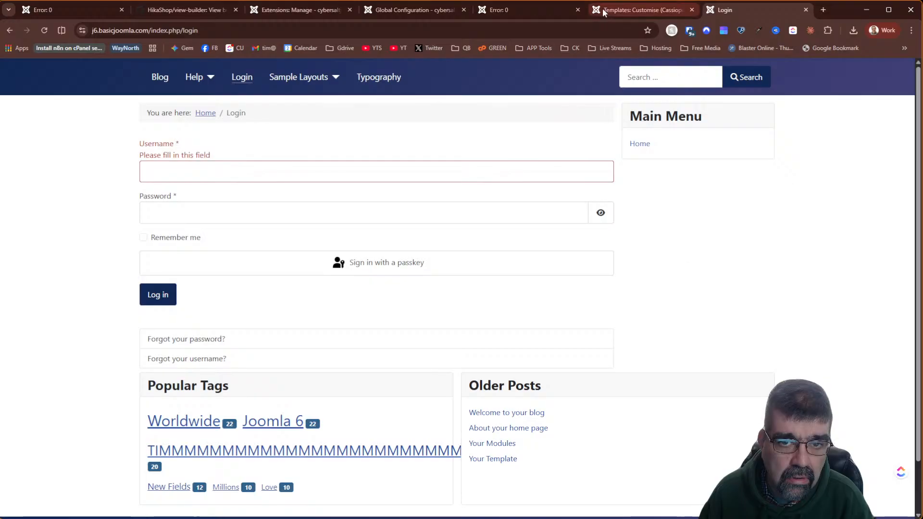
{"action": "mouse_move", "coordinate": [512, 10]}
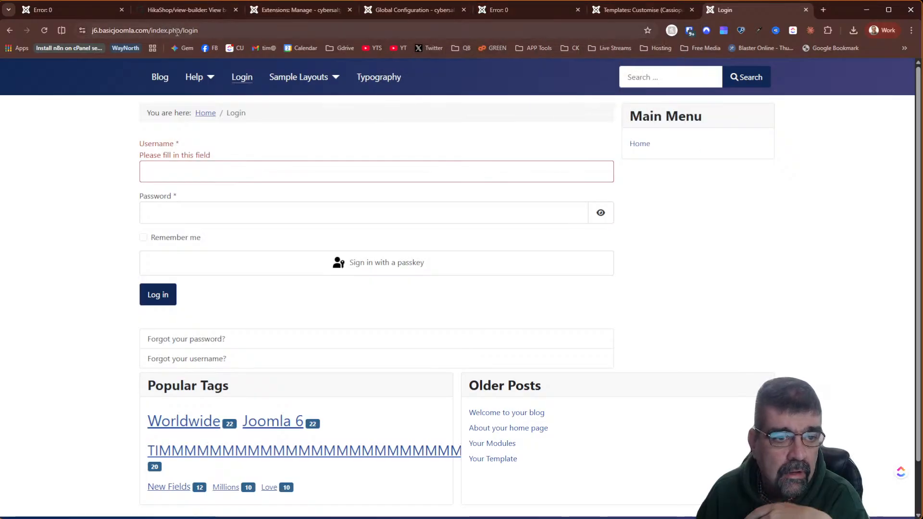
{"action": "left_click_drag", "start_coordinate": [152, 31], "coordinate": [436, 43]}
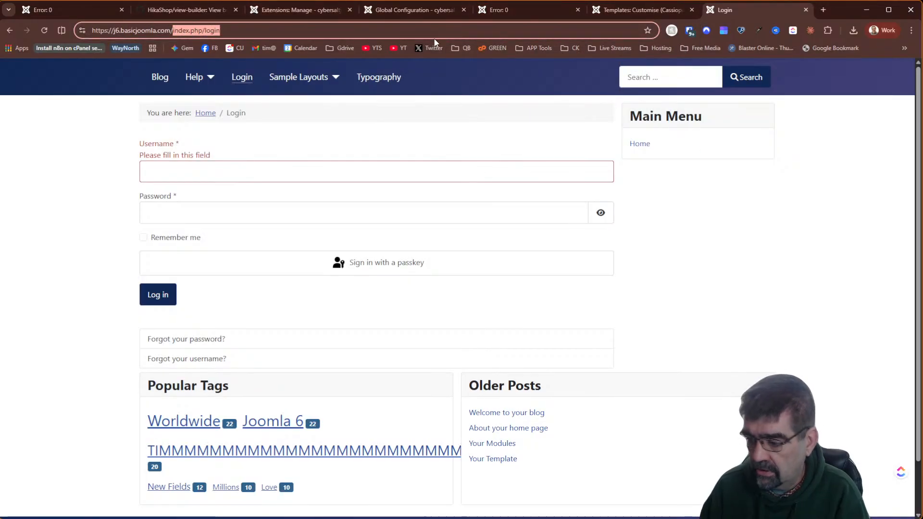
{"action": "type", "text": "js"}
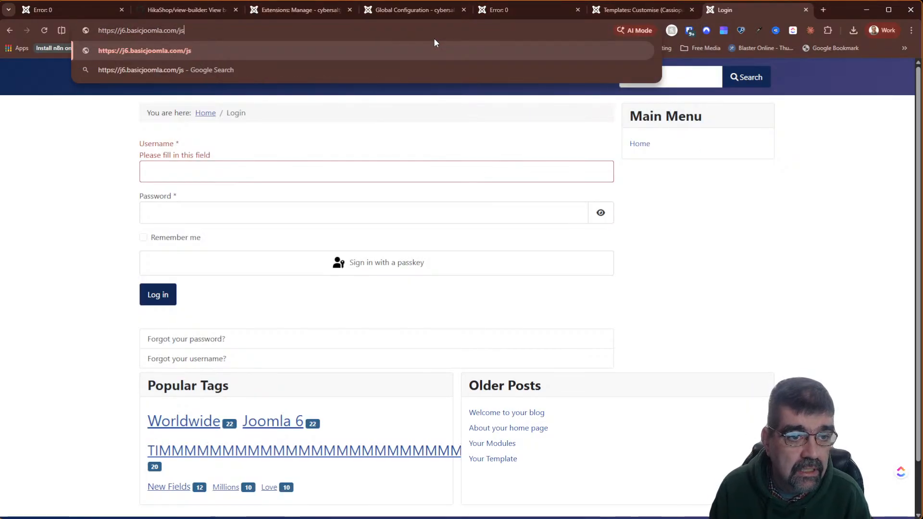
{"action": "key", "text": "BackSpace"}
{"action": "key", "text": "BackSpace"}
{"action": "key", "text": "Down"}
{"action": "key", "text": "Down"}
{"action": "key", "text": "Down"}
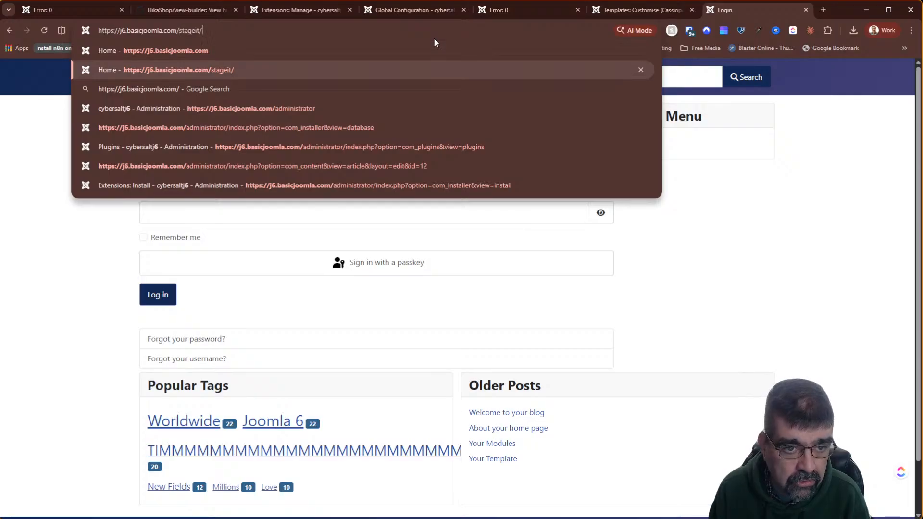
{"action": "key", "text": "Return"}
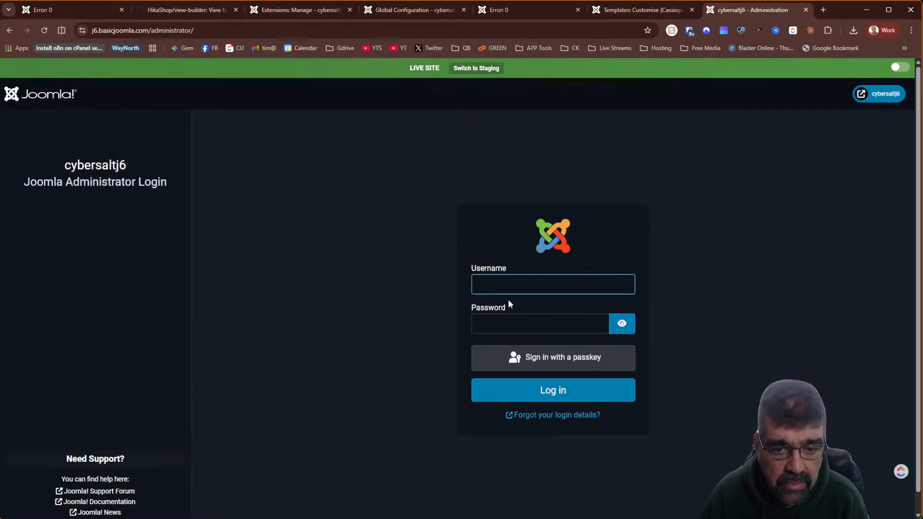
- Log in to the live administrator with the saved credentials
{"action": "left_click", "coordinate": [510, 288]}
{"action": "left_click", "coordinate": [519, 307]}
{"action": "left_click", "coordinate": [537, 387]}
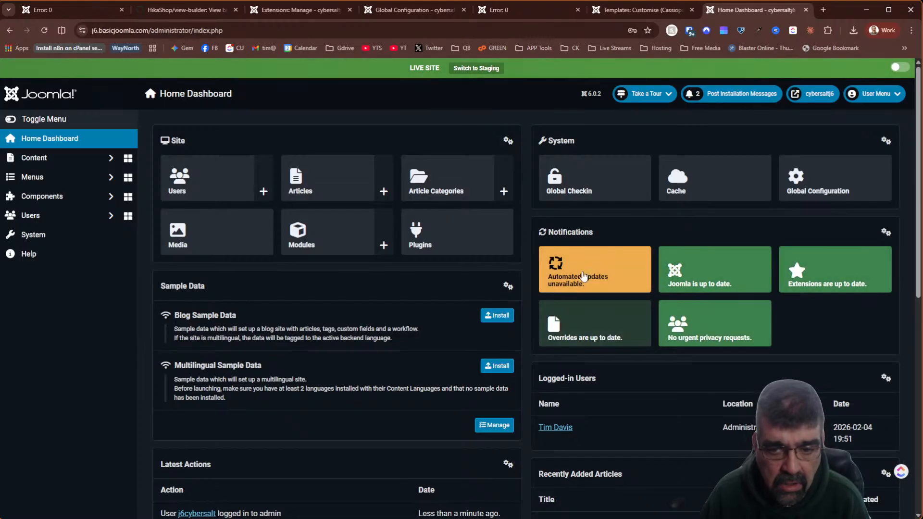
- Rebuild the staging site in StageIt, log in, and view its Extensions list
{"action": "left_click", "coordinate": [71, 198]}
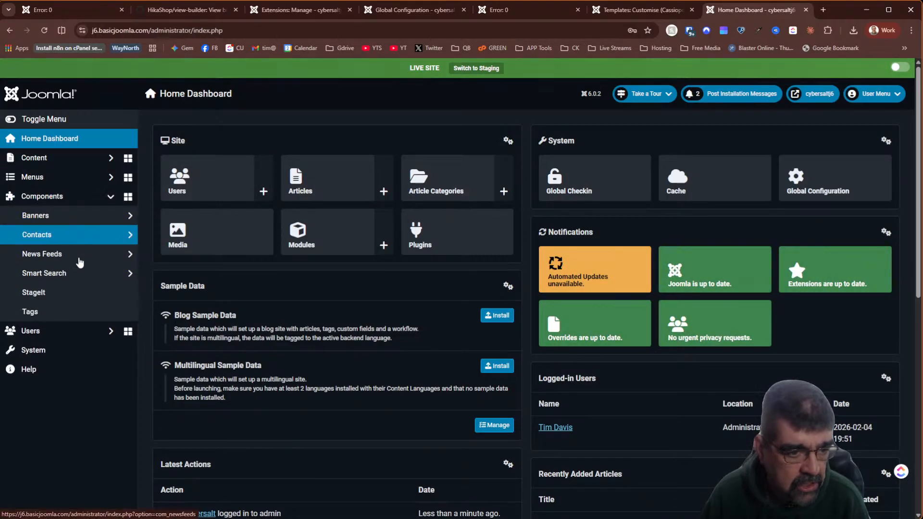
{"action": "left_click", "coordinate": [74, 291]}
{"action": "left_click", "coordinate": [819, 273]}
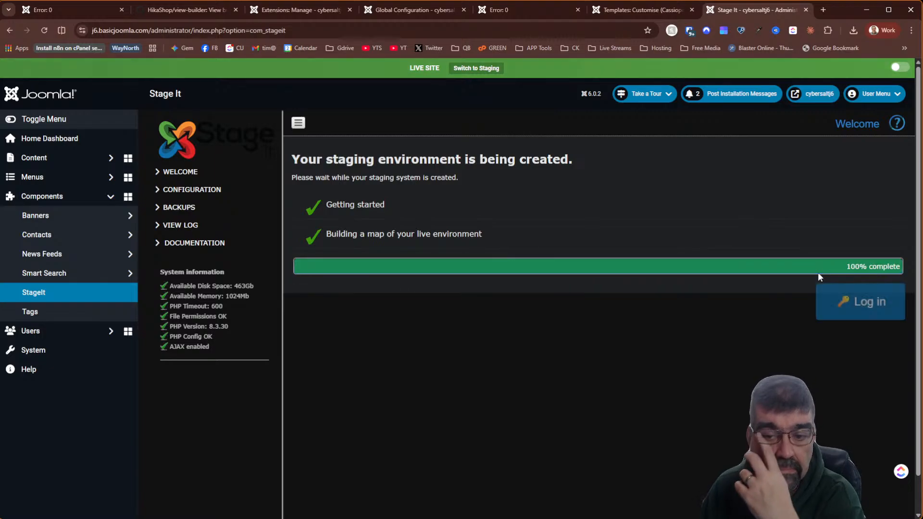
{"action": "left_click", "coordinate": [866, 303]}
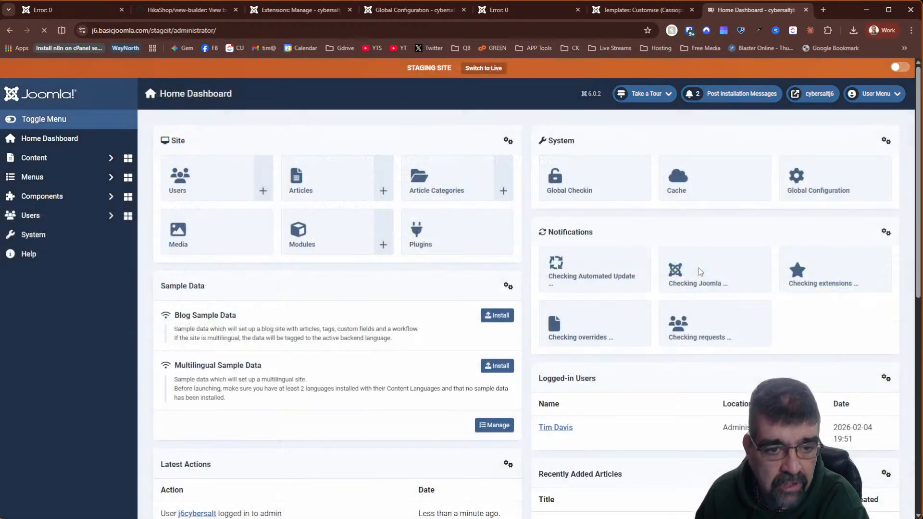
{"action": "left_click", "coordinate": [181, 10]}
{"action": "left_click", "coordinate": [299, 10]}
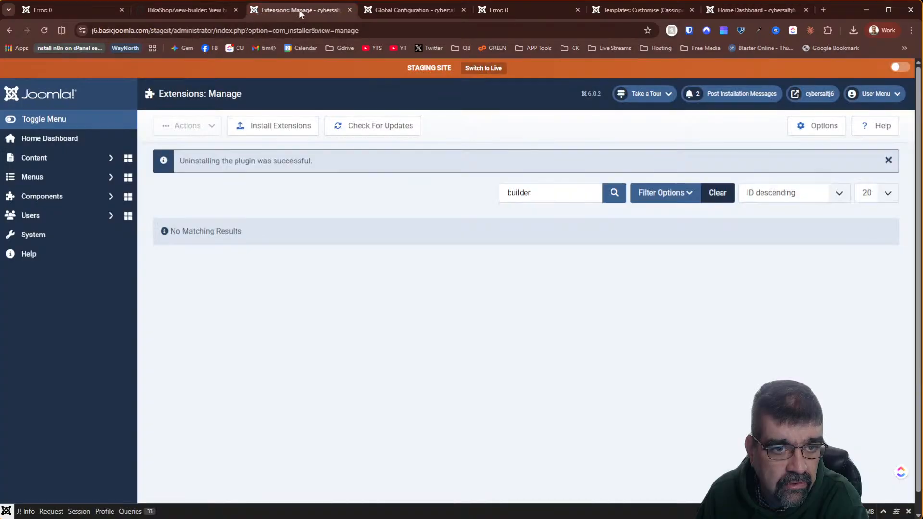
- Close the Extensions, Global Configuration, Error and Templates tabs
{"action": "left_click", "coordinate": [349, 9]}
{"action": "left_click", "coordinate": [350, 10]}
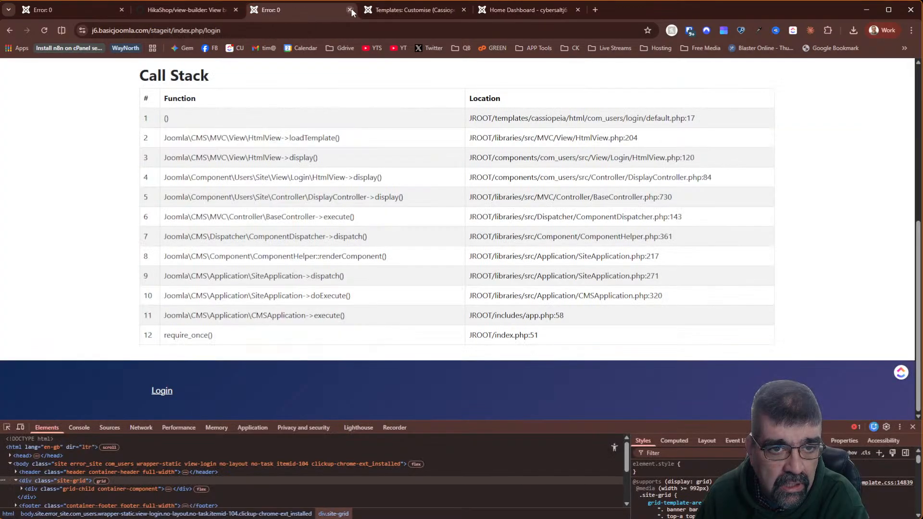
{"action": "left_click", "coordinate": [350, 9]}
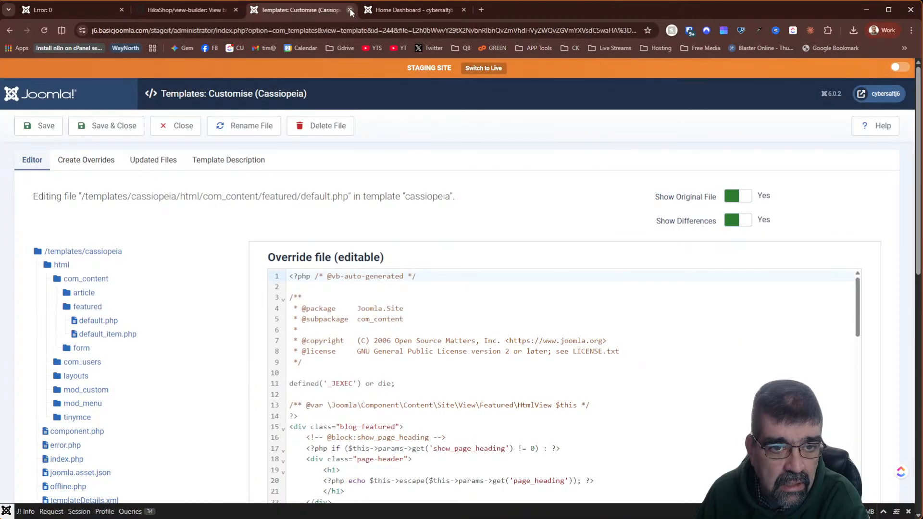
{"action": "left_click", "coordinate": [350, 10]}
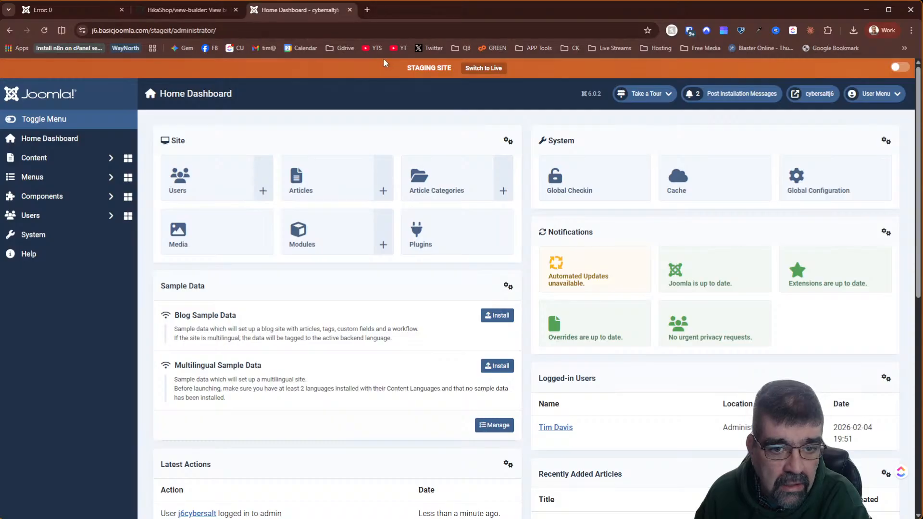
- Open the staging front-end login page, then return to the Home Dashboard
{"action": "left_click", "coordinate": [823, 95]}
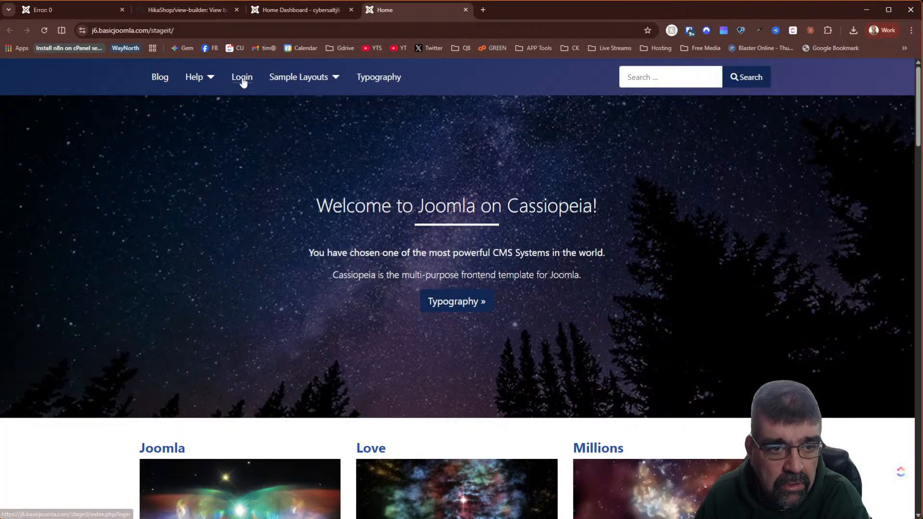
{"action": "left_click", "coordinate": [242, 77]}
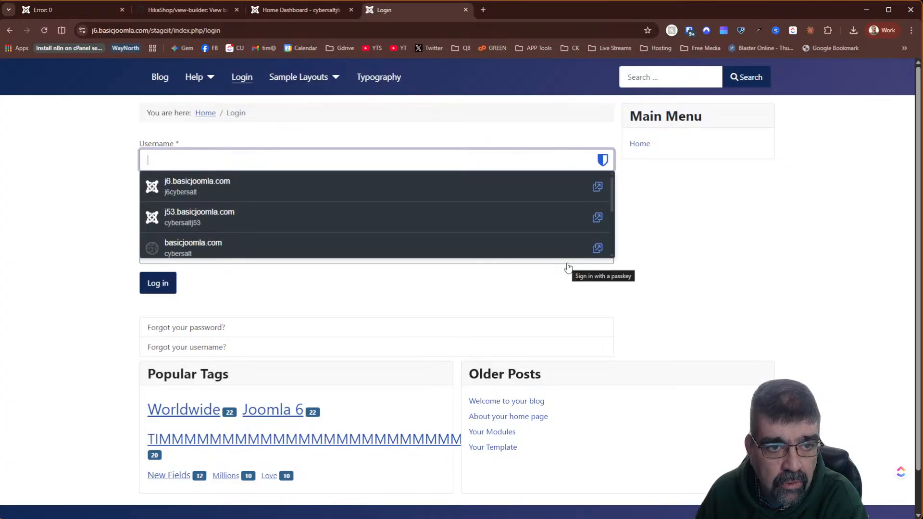
{"action": "left_click", "coordinate": [210, 7]}
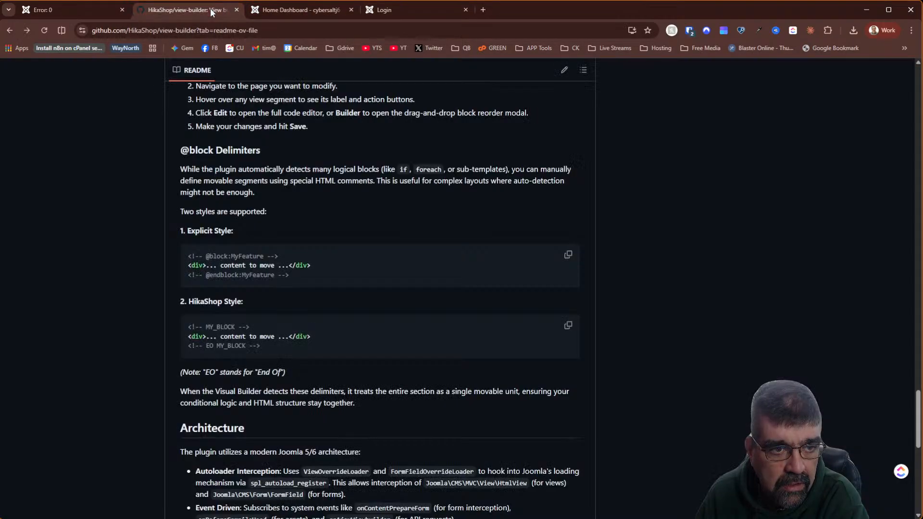
{"action": "left_click", "coordinate": [296, 9]}
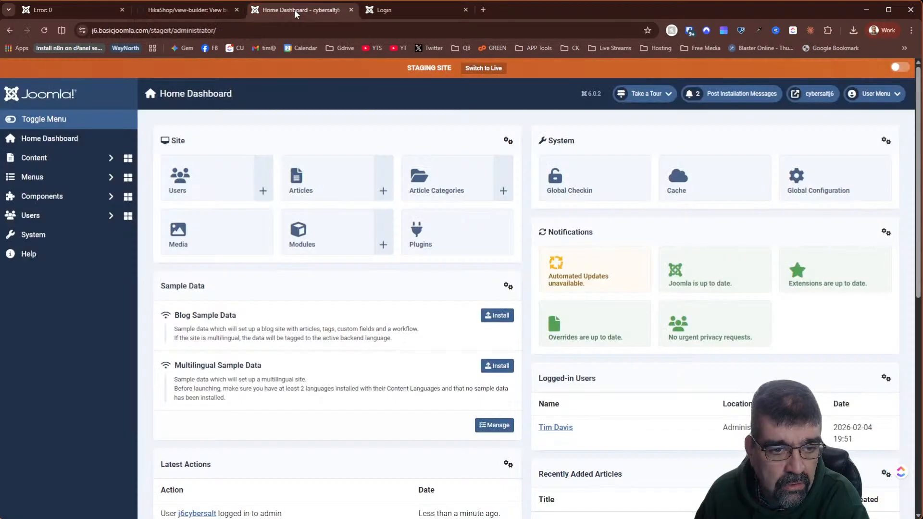
- Install plg_system_viewbuilder.zip and view-builder-main.zip by dragging them from Downloads into the installer
{"action": "left_click", "coordinate": [43, 231]}
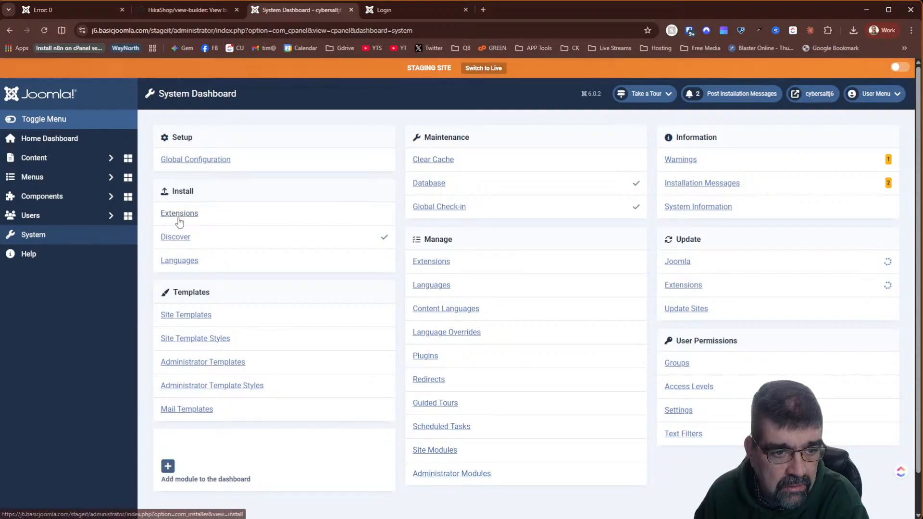
{"action": "left_click", "coordinate": [179, 214]}
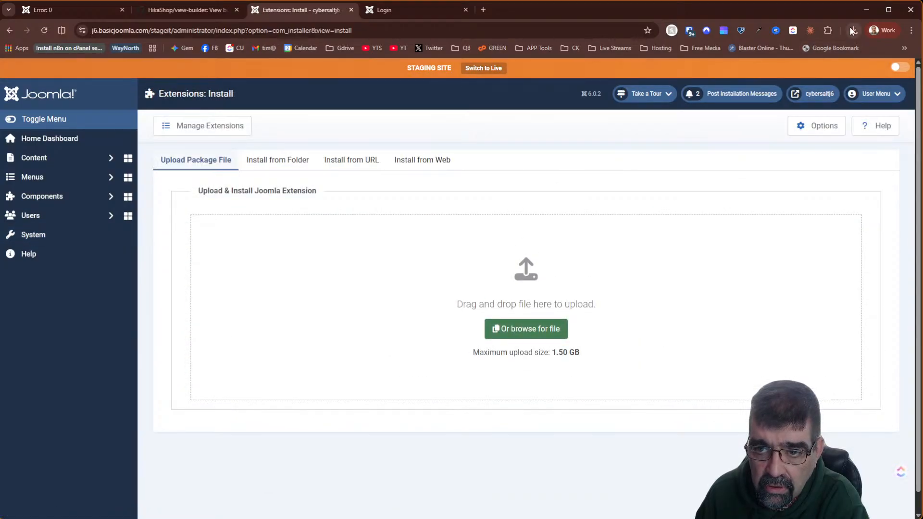
{"action": "left_click", "coordinate": [854, 30]}
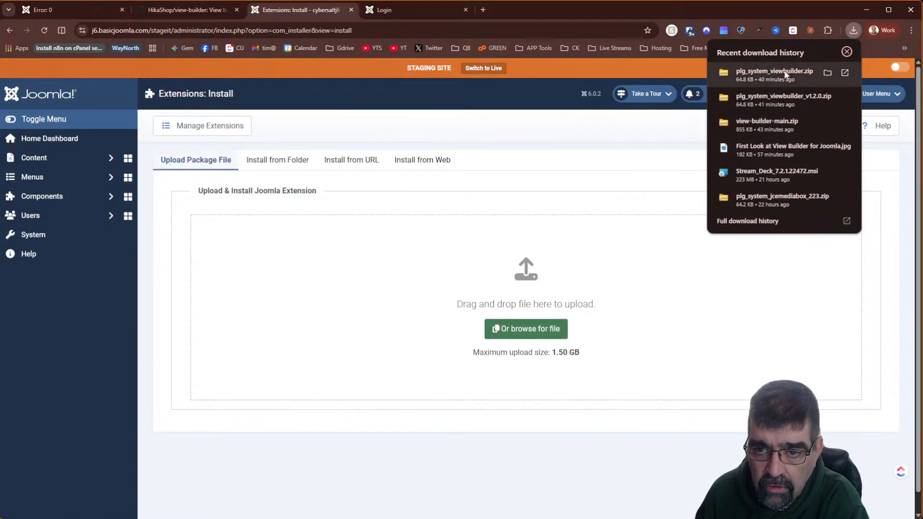
{"action": "left_click_drag", "start_coordinate": [774, 73], "coordinate": [535, 275]}
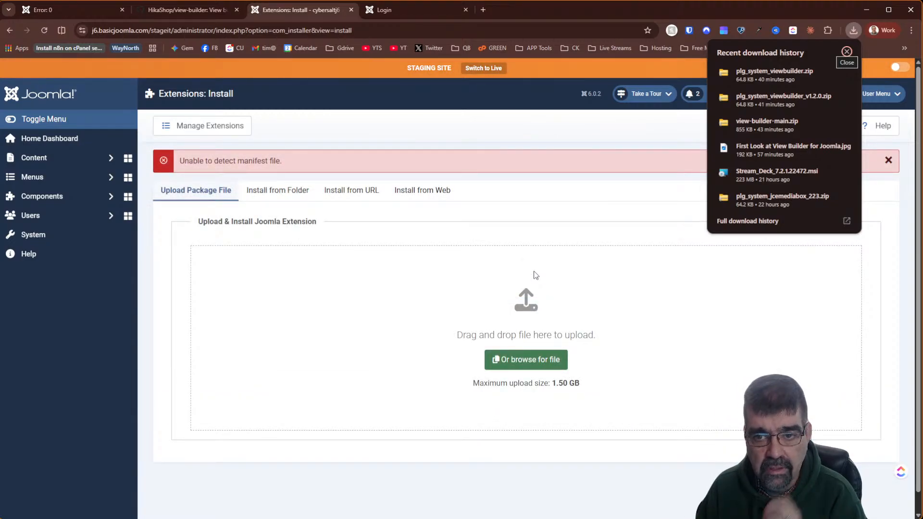
{"action": "left_click_drag", "start_coordinate": [769, 123], "coordinate": [502, 325]}
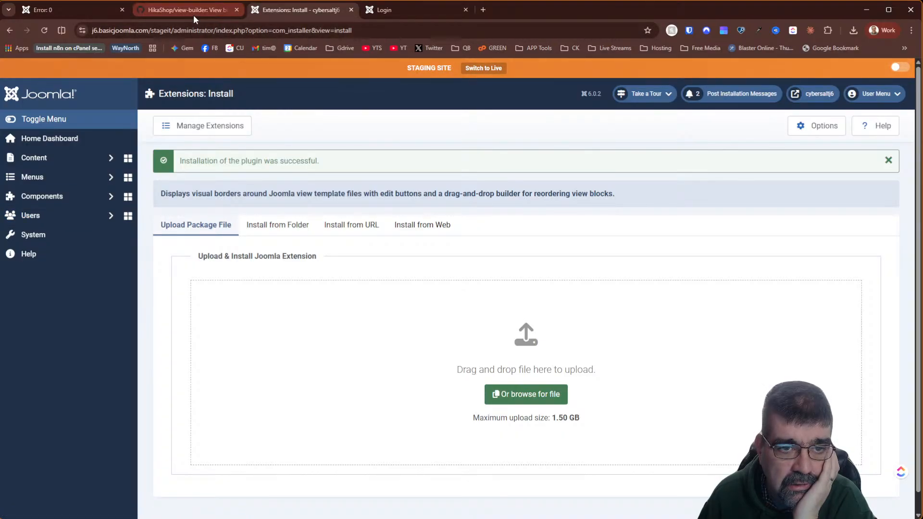
- Check the front-end login page, then open the plugins list from the System Dashboard
{"action": "left_click", "coordinate": [396, 12]}
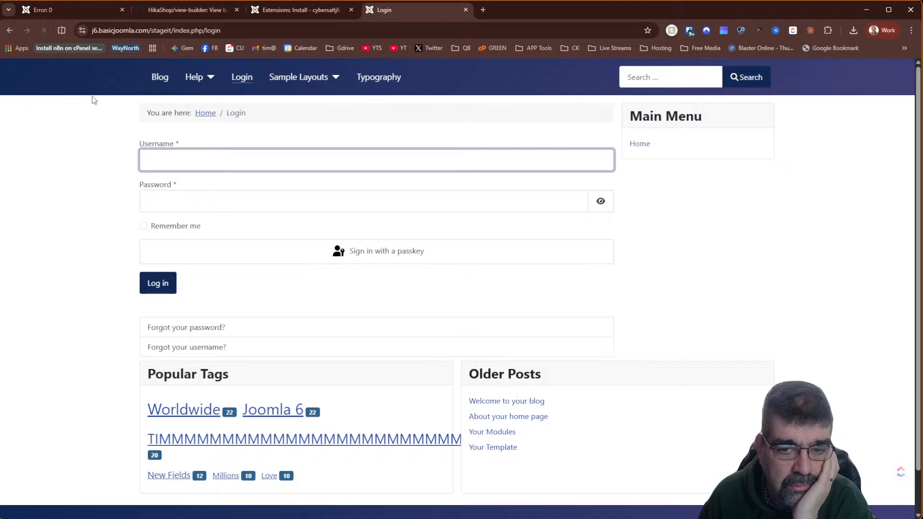
{"action": "left_click", "coordinate": [272, 8]}
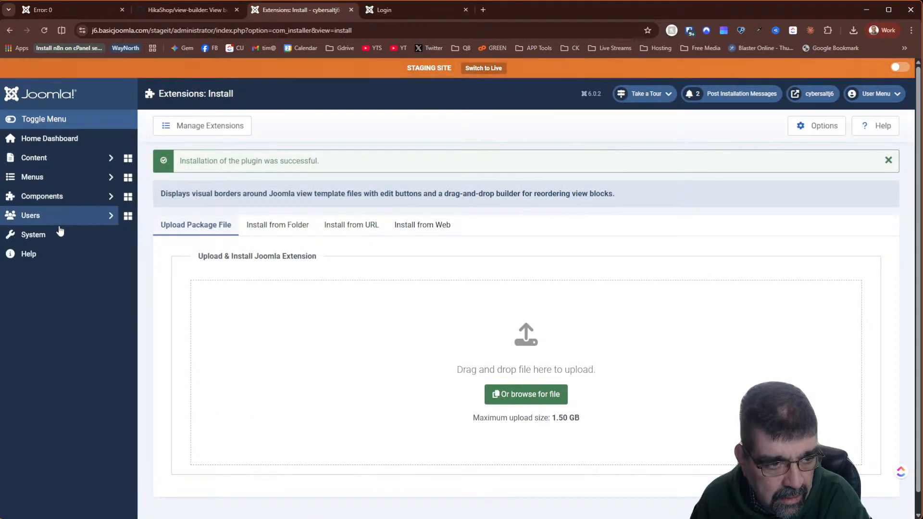
{"action": "left_click", "coordinate": [57, 240]}
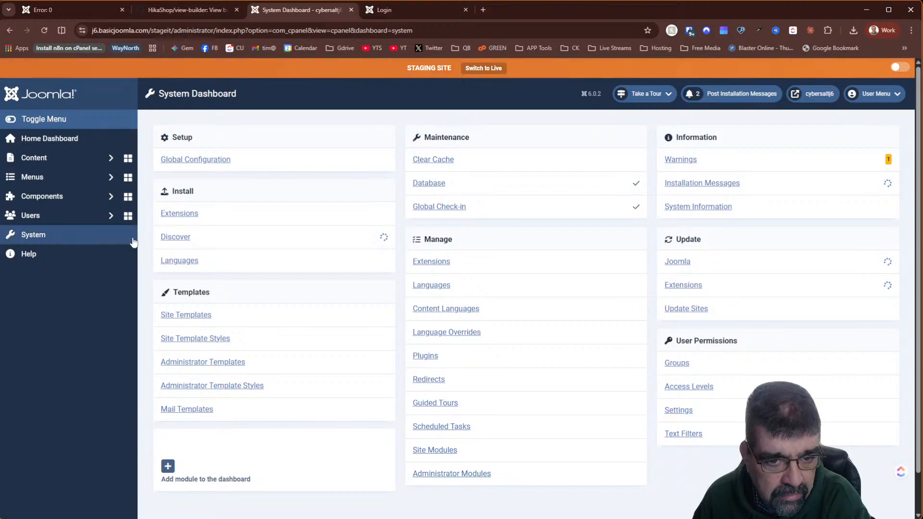
{"action": "left_click", "coordinate": [427, 356]}
- Filter plugins by 'builder' and enable System - View Builder
{"action": "left_click", "coordinate": [534, 164]}
{"action": "type", "text": "bu"}
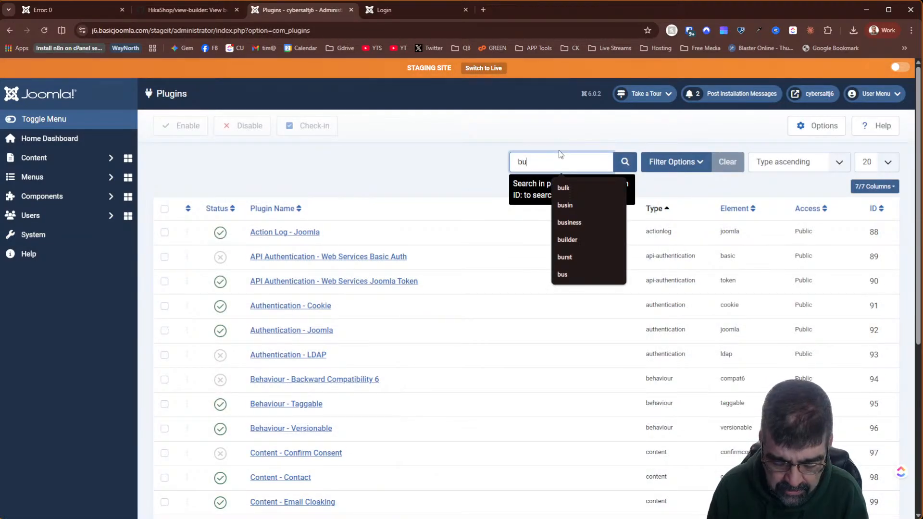
{"action": "type", "text": "ilder"}
{"action": "key", "text": "Return"}
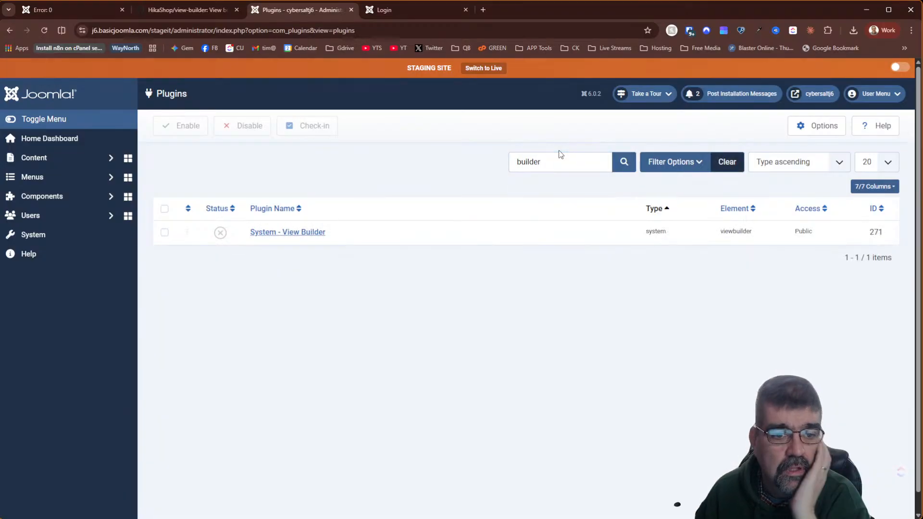
{"action": "left_click", "coordinate": [220, 233]}
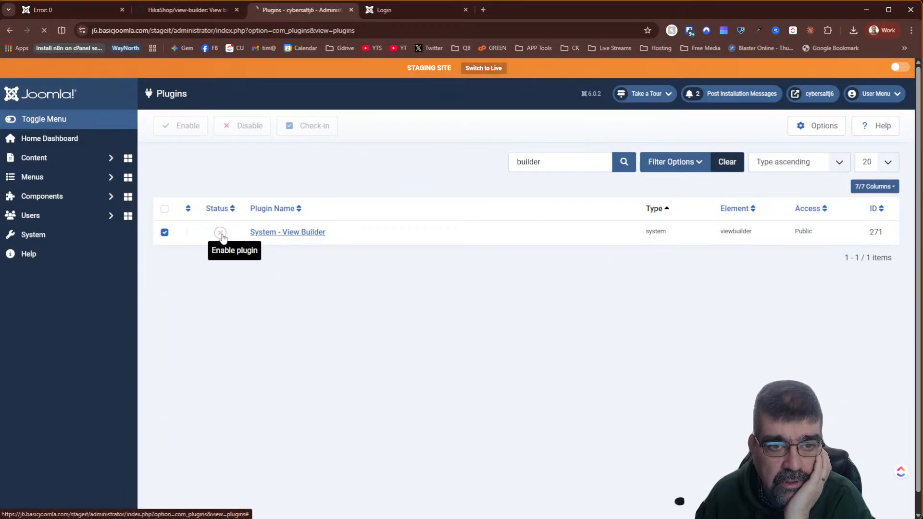
- Test the front-end login form, then open the View Builder plugin's settings
{"action": "left_click", "coordinate": [403, 9]}
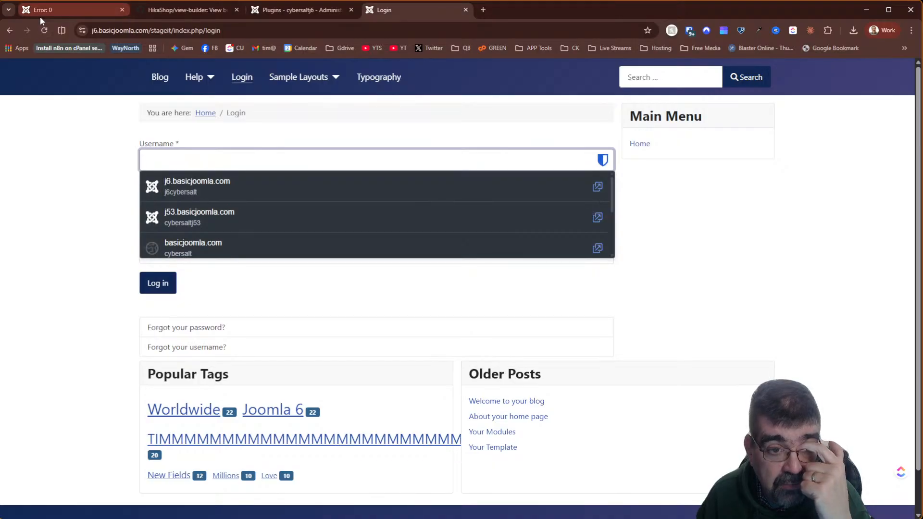
{"action": "left_click", "coordinate": [759, 306]}
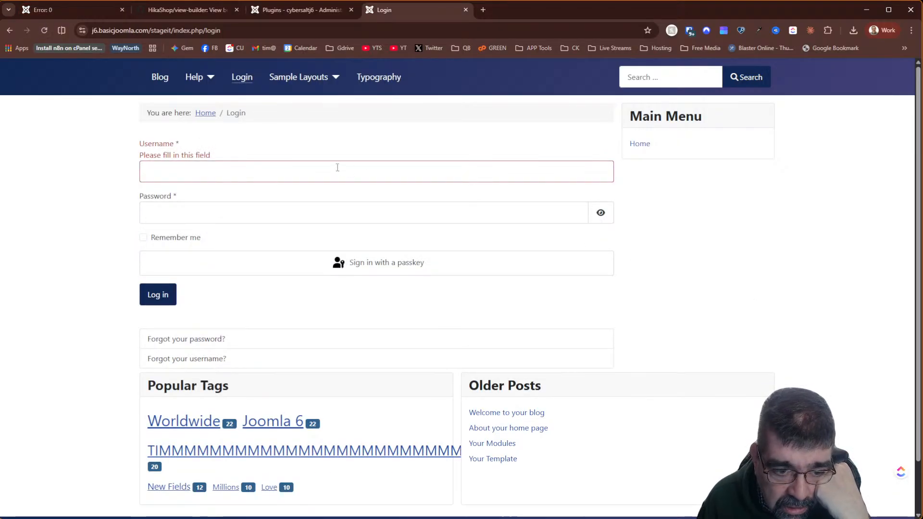
{"action": "scroll", "coordinate": [337, 167], "scroll_direction": "down", "scroll_amount": 1}
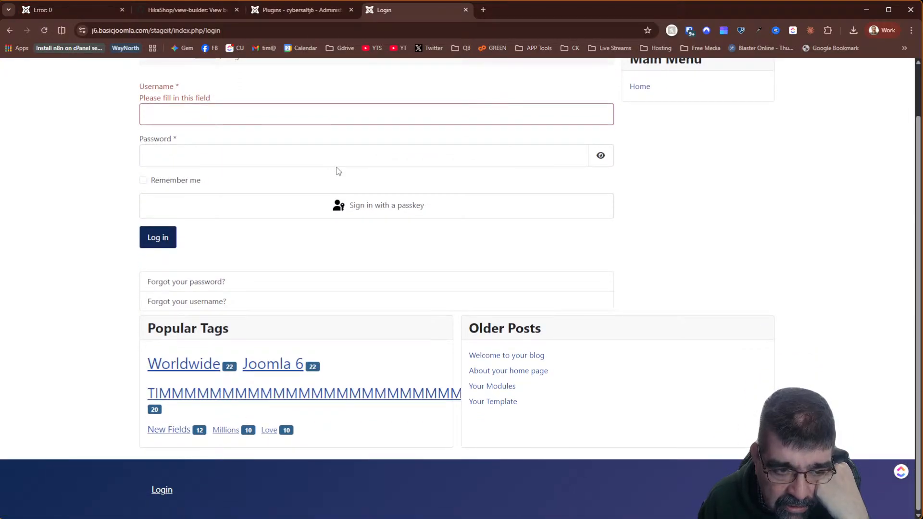
{"action": "scroll", "coordinate": [336, 167], "scroll_direction": "up", "scroll_amount": 1}
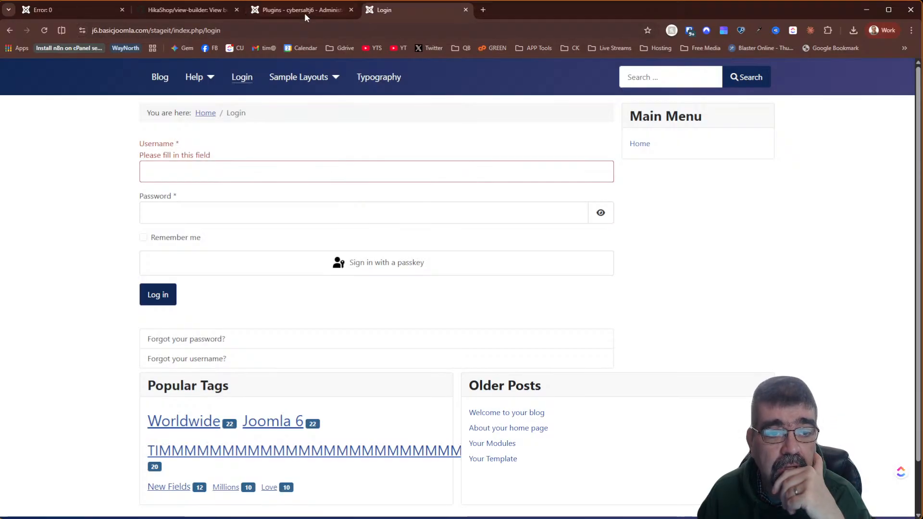
{"action": "left_click", "coordinate": [304, 12]}
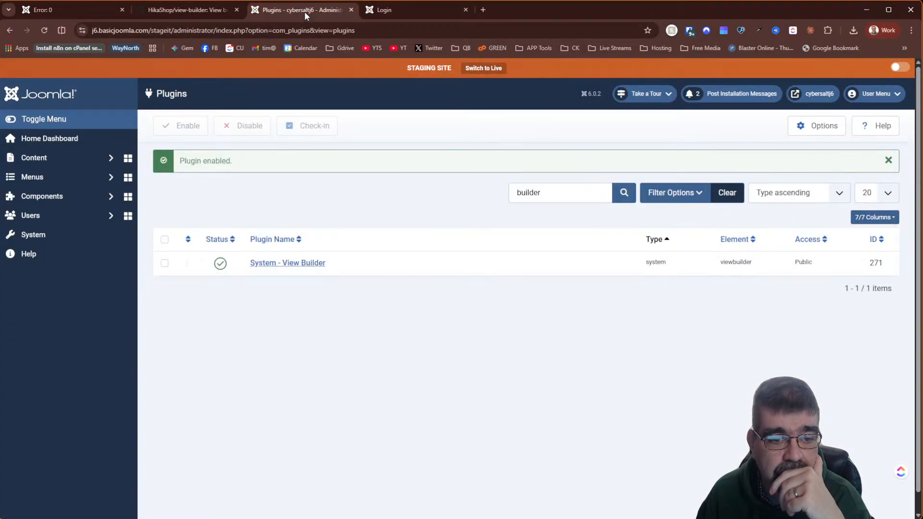
{"action": "left_click", "coordinate": [264, 263]}
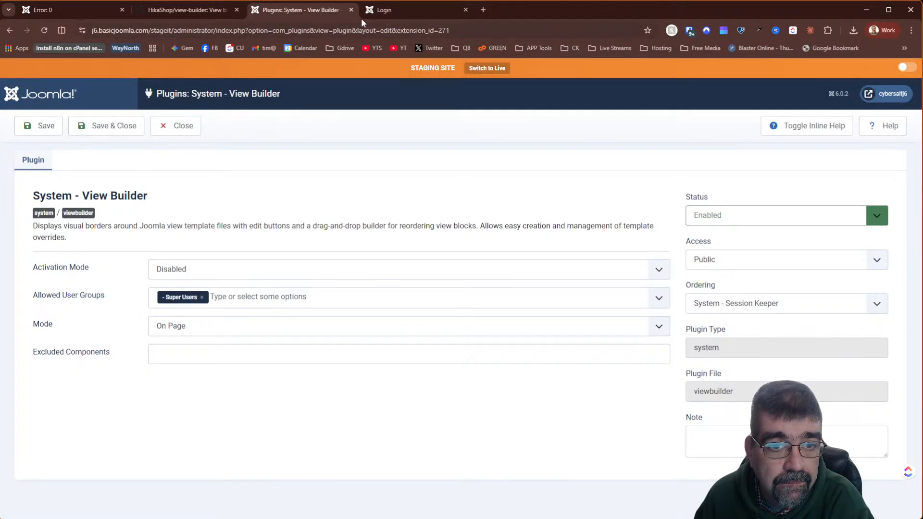
- Log in to the staging front end with the saved credentials
{"action": "left_click", "coordinate": [377, 10]}
{"action": "left_click", "coordinate": [279, 182]}
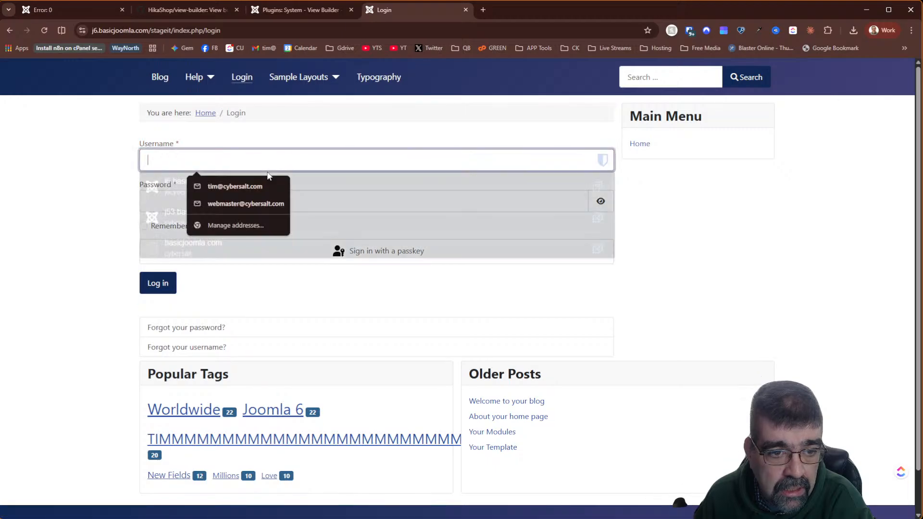
{"action": "left_click", "coordinate": [185, 187]}
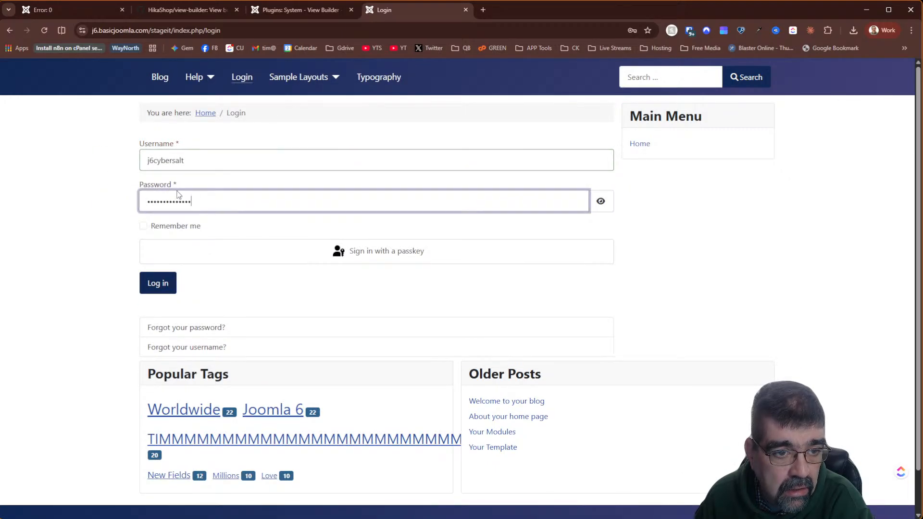
{"action": "left_click", "coordinate": [149, 288]}
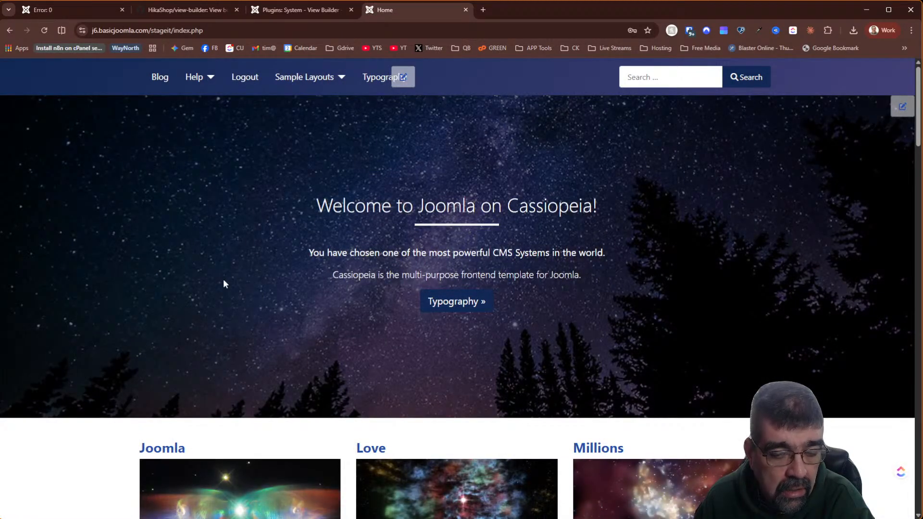
- Save the View Builder plugin with Activation Mode Disabled and Mode On Page
{"action": "scroll", "coordinate": [429, 310], "scroll_direction": "down", "scroll_amount": 8}
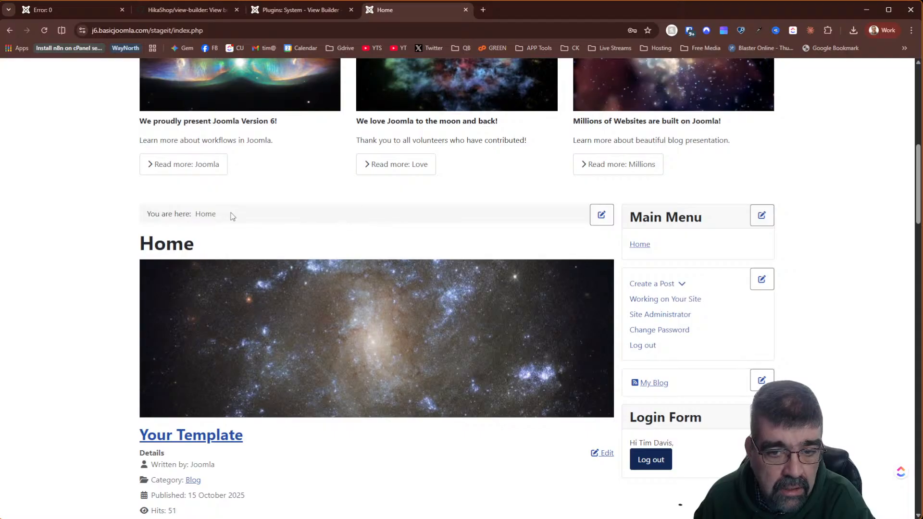
{"action": "scroll", "coordinate": [402, 261], "scroll_direction": "down", "scroll_amount": 7}
{"action": "scroll", "coordinate": [402, 261], "scroll_direction": "up", "scroll_amount": 9}
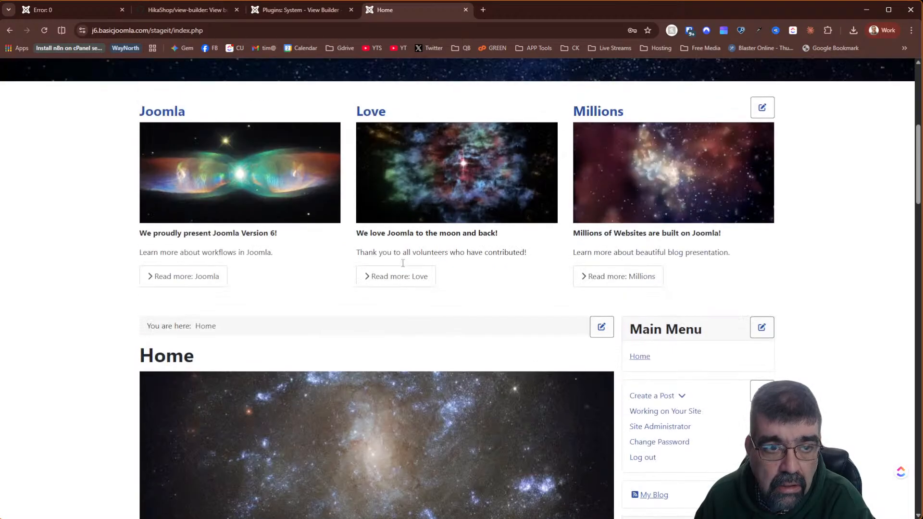
{"action": "left_click", "coordinate": [290, 11]}
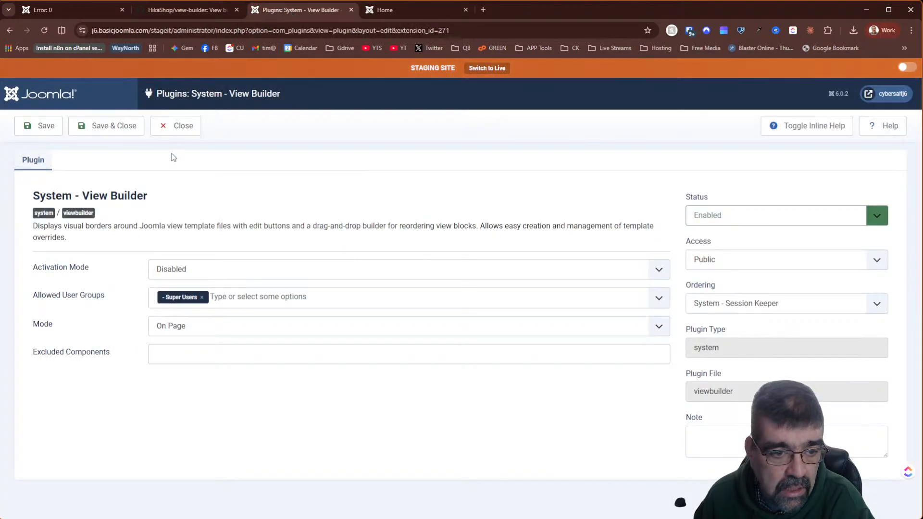
{"action": "left_click", "coordinate": [46, 126]}
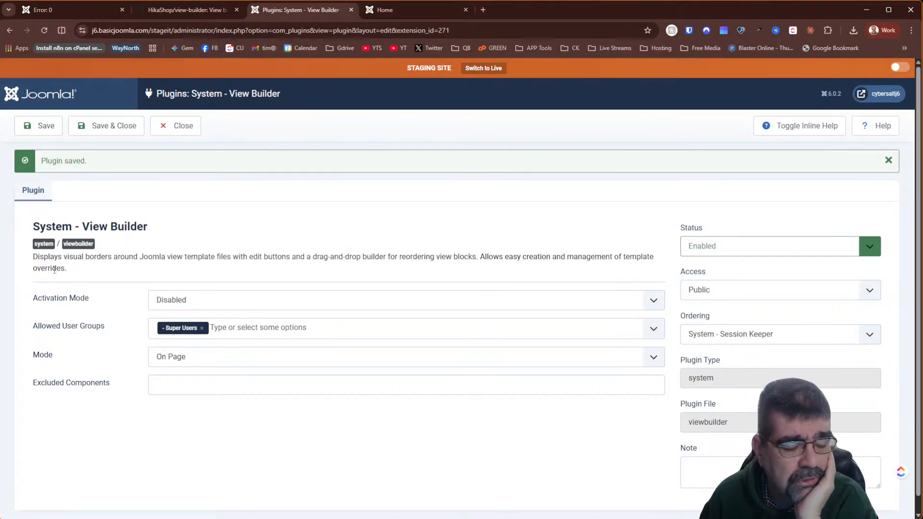
- Set View Builder's Activation Mode to Frontend Only and save
{"action": "left_click", "coordinate": [178, 307]}
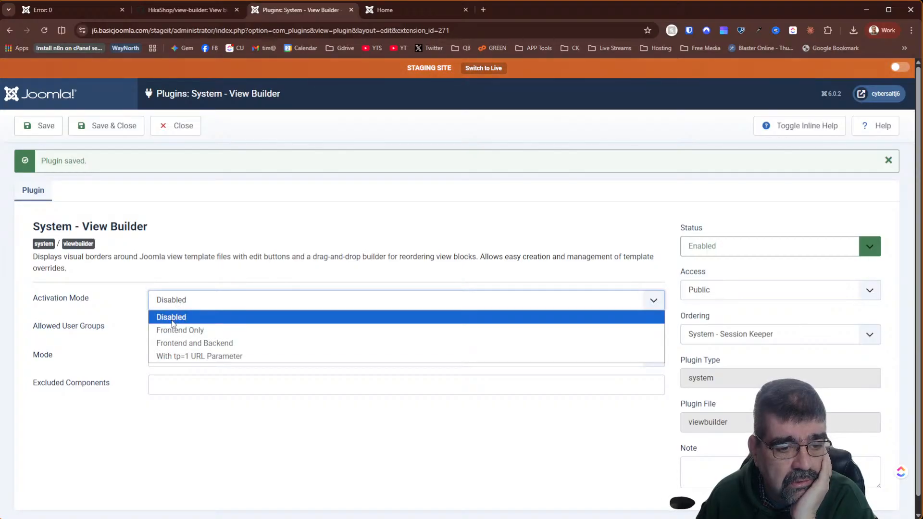
{"action": "left_click", "coordinate": [179, 331]}
{"action": "left_click", "coordinate": [32, 128]}
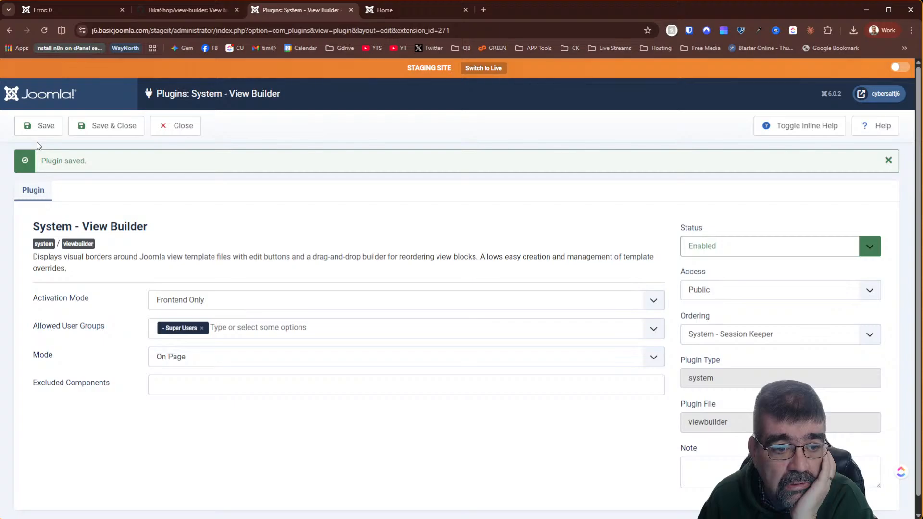
- Log out of the staging front end from the Blog page
{"action": "left_click", "coordinate": [432, 12]}
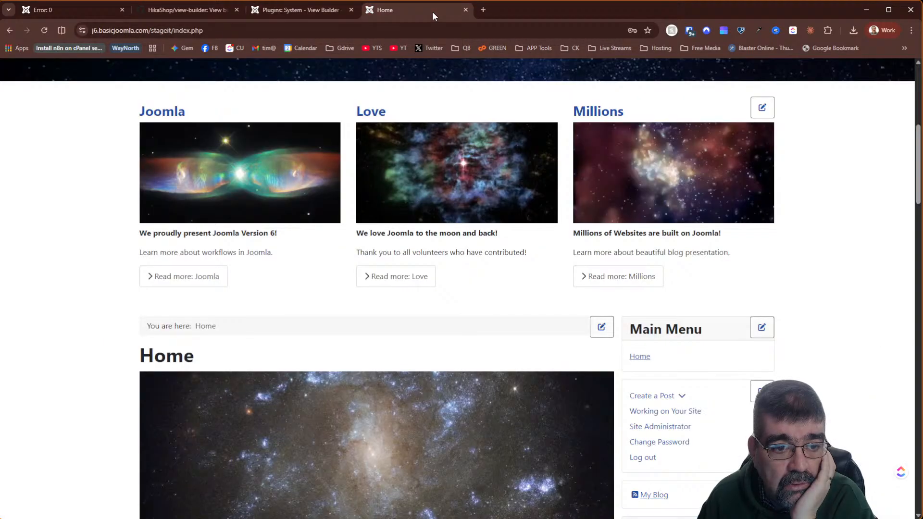
{"action": "scroll", "coordinate": [368, 168], "scroll_direction": "up", "scroll_amount": 7}
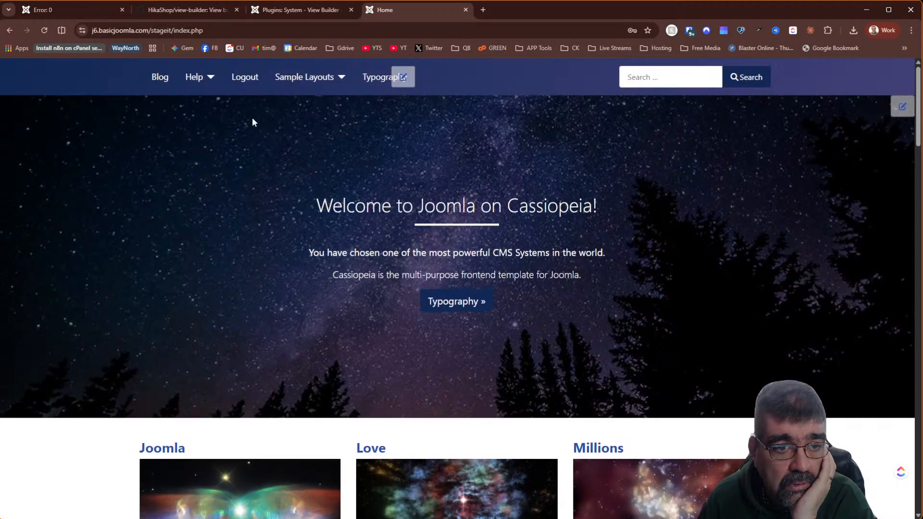
{"action": "left_click", "coordinate": [153, 76]}
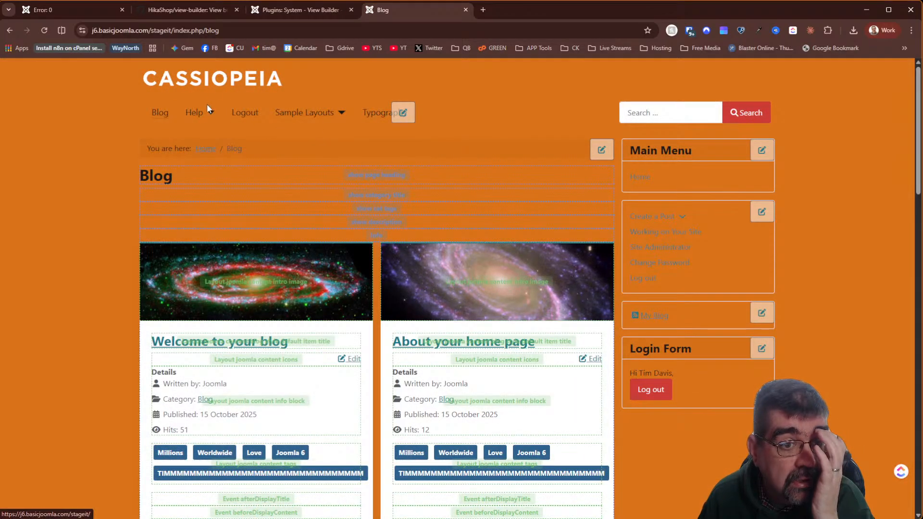
{"action": "left_click", "coordinate": [249, 118]}
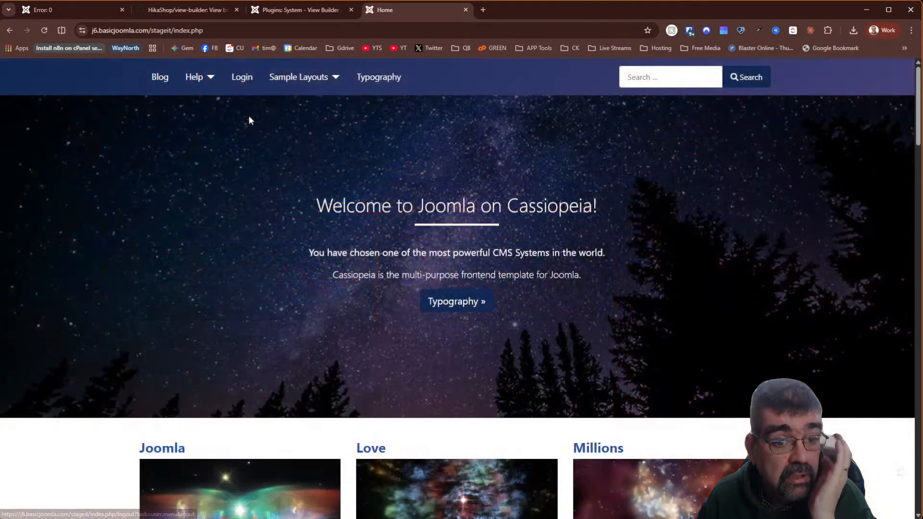
{"action": "scroll", "coordinate": [500, 227], "scroll_direction": "down", "scroll_amount": 10}
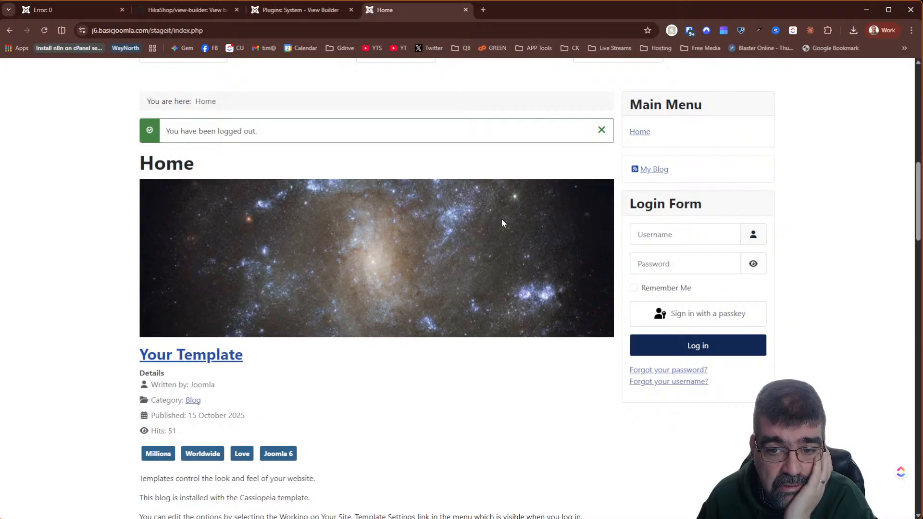
{"action": "scroll", "coordinate": [512, 219], "scroll_direction": "up", "scroll_amount": 10}
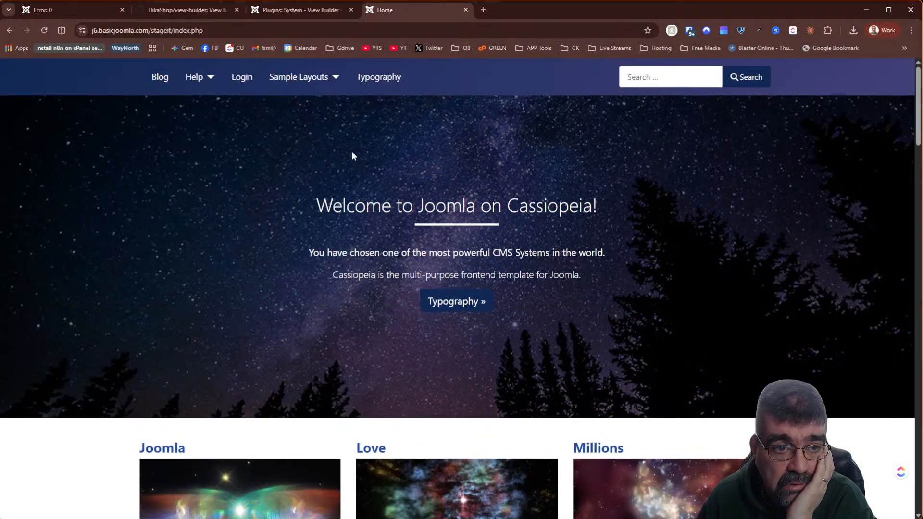
- Log back in on the Login page using the saved username and password
{"action": "left_click", "coordinate": [240, 78]}
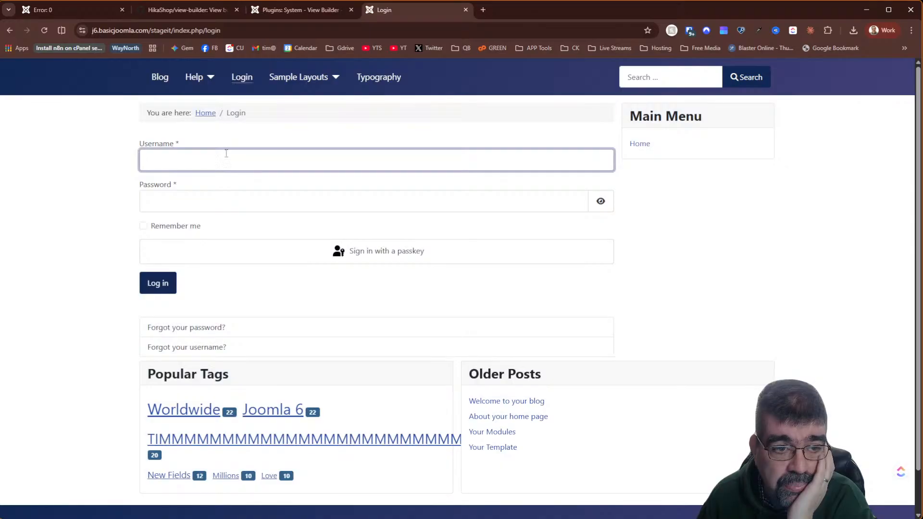
{"action": "left_click", "coordinate": [226, 153]}
{"action": "left_click", "coordinate": [200, 192]}
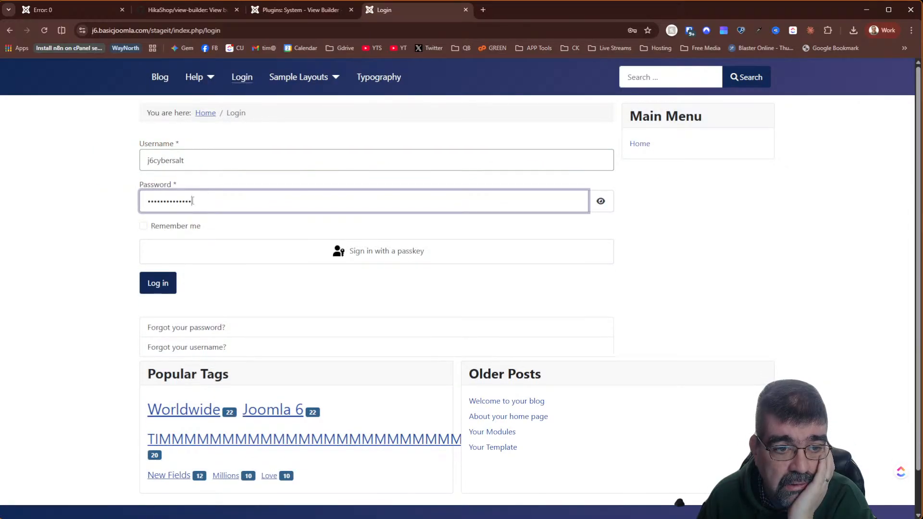
{"action": "left_click", "coordinate": [149, 285]}
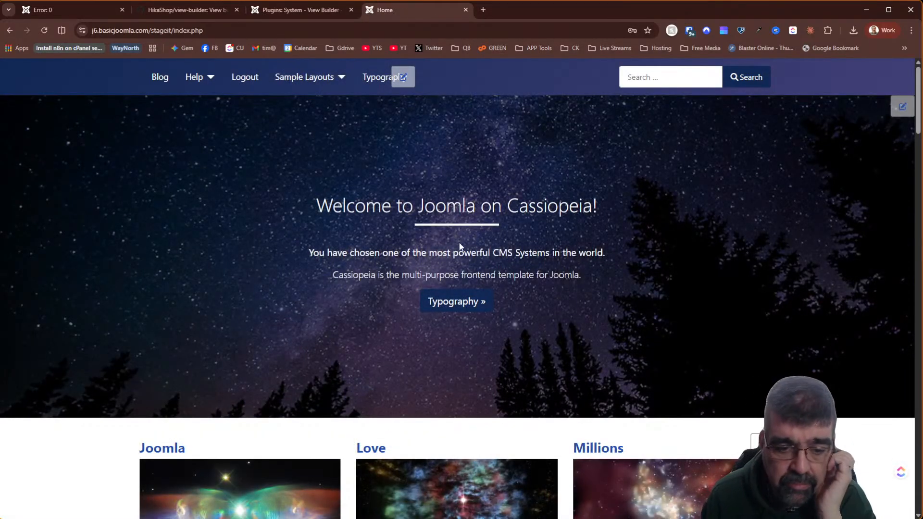
{"action": "scroll", "coordinate": [471, 281], "scroll_direction": "down", "scroll_amount": 9}
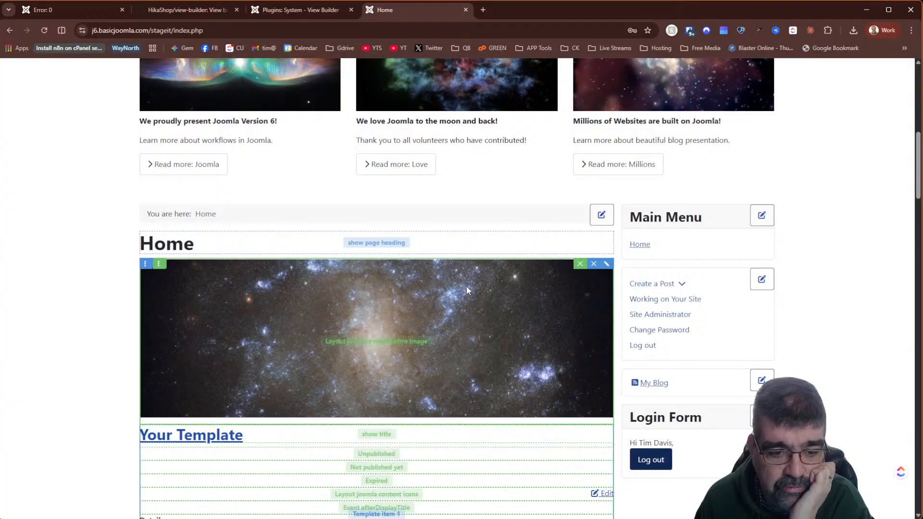
{"action": "scroll", "coordinate": [467, 288], "scroll_direction": "down", "scroll_amount": 5}
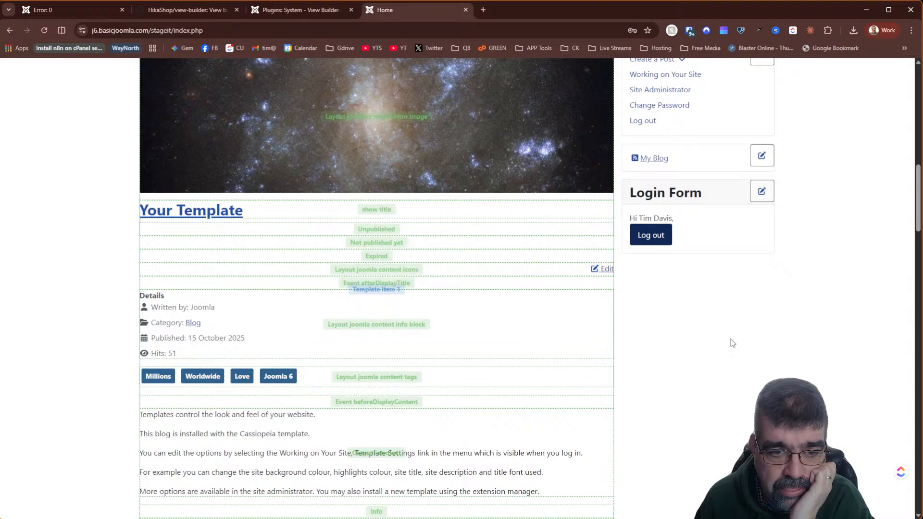
{"action": "scroll", "coordinate": [733, 343], "scroll_direction": "down", "scroll_amount": 10}
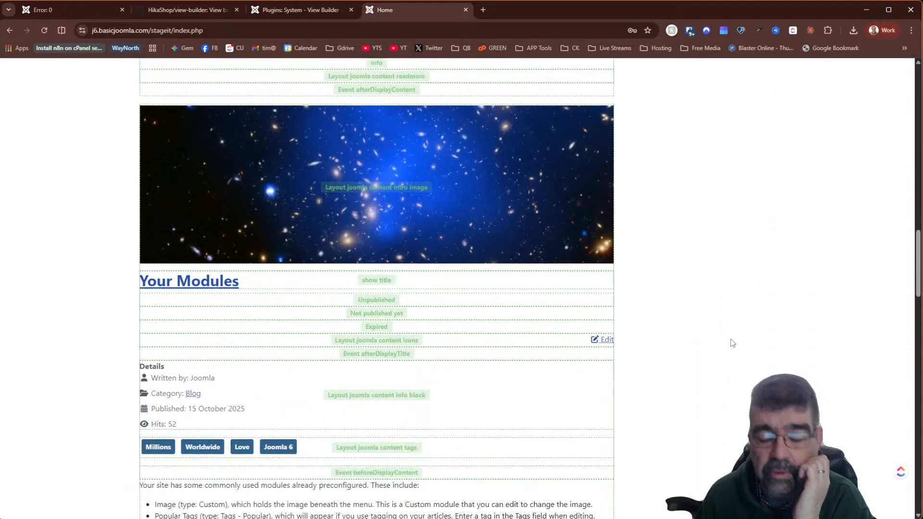
{"action": "scroll", "coordinate": [724, 355], "scroll_direction": "up", "scroll_amount": 12}
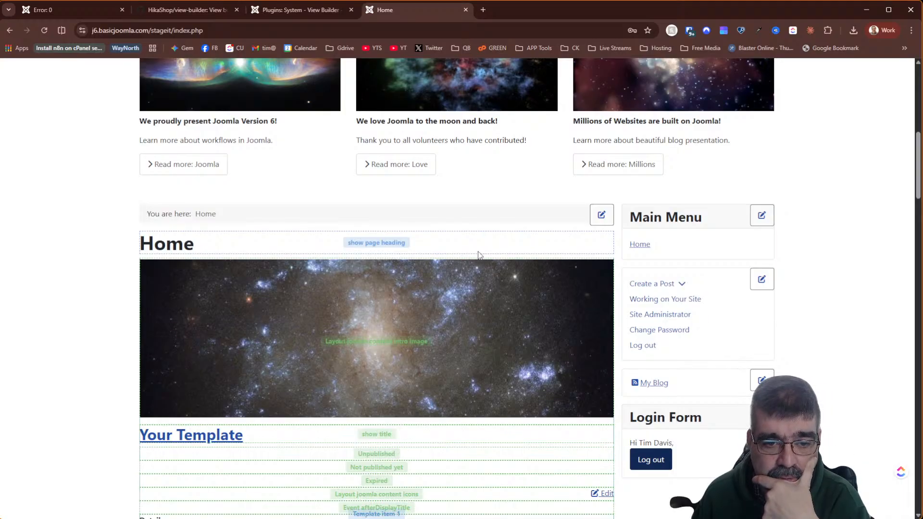
{"action": "mouse_move", "coordinate": [445, 244]}
{"action": "left_click", "coordinate": [607, 237]}
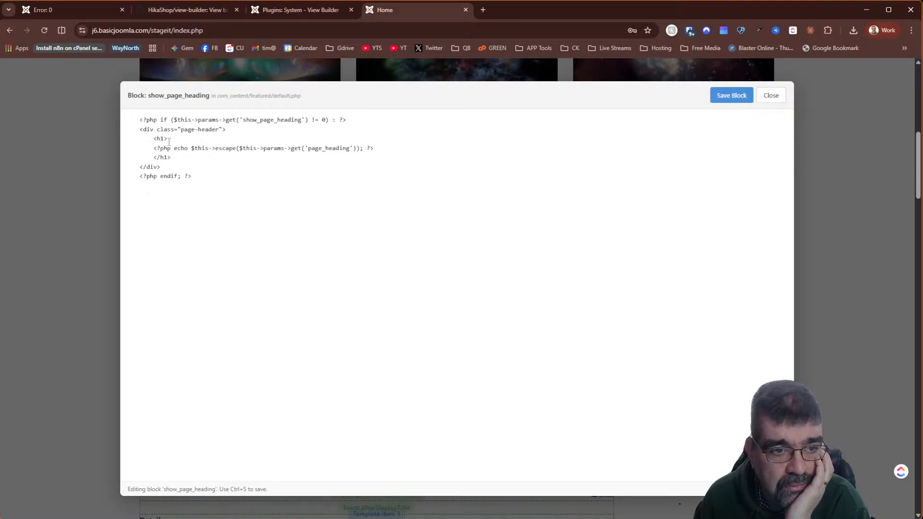
{"action": "left_click", "coordinate": [773, 96]}
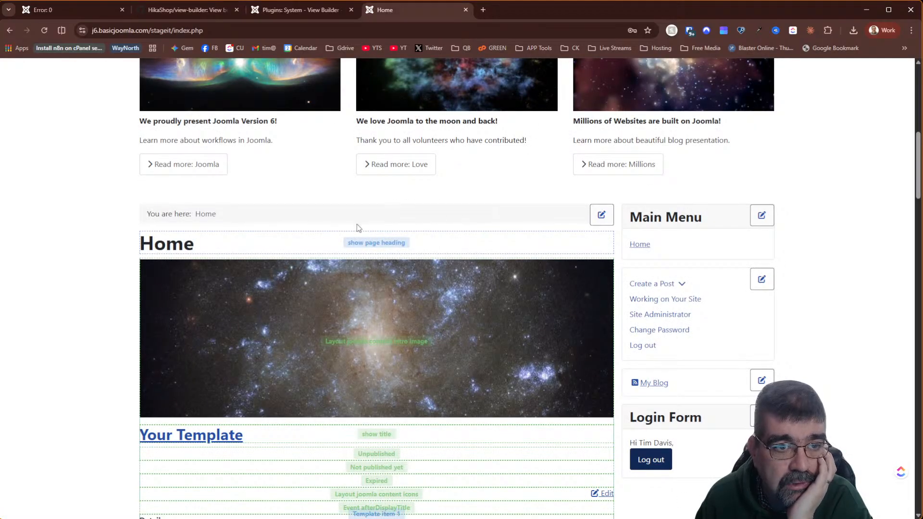
{"action": "mouse_move", "coordinate": [143, 246]}
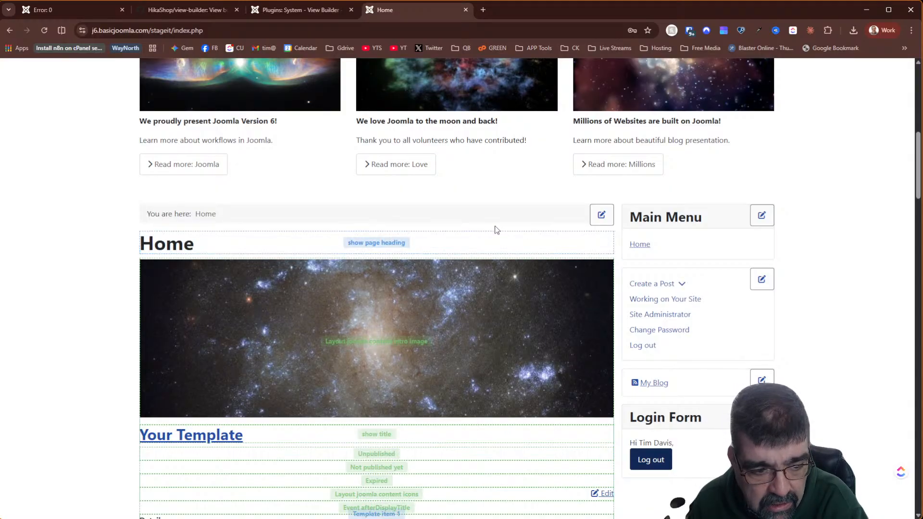
{"action": "scroll", "coordinate": [494, 230], "scroll_direction": "down", "scroll_amount": 2}
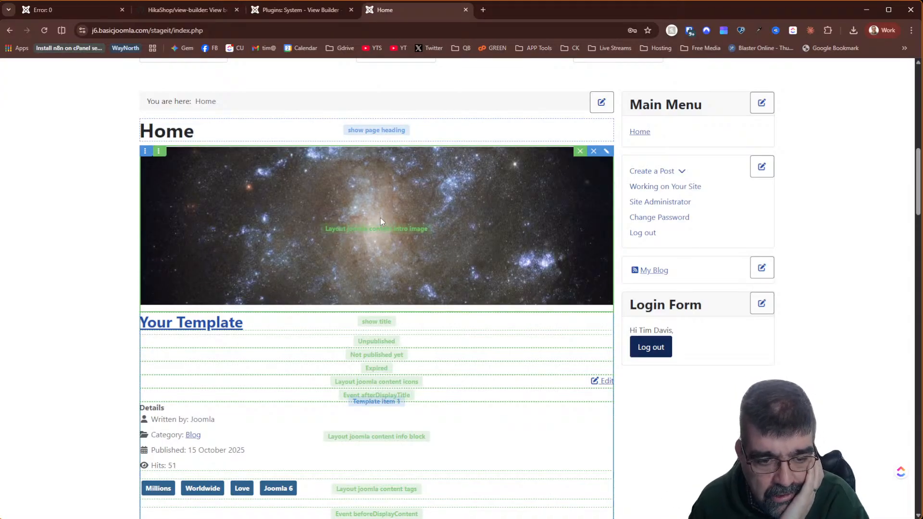
{"action": "scroll", "coordinate": [380, 221], "scroll_direction": "down", "scroll_amount": 2}
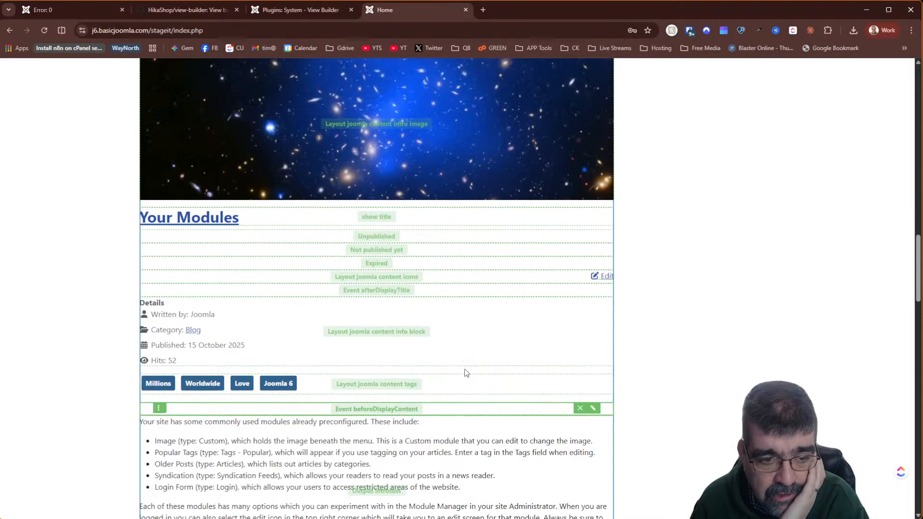
- Set the View Builder plugin's builder mode to Popup and save the plugin
{"action": "left_click", "coordinate": [279, 9]}
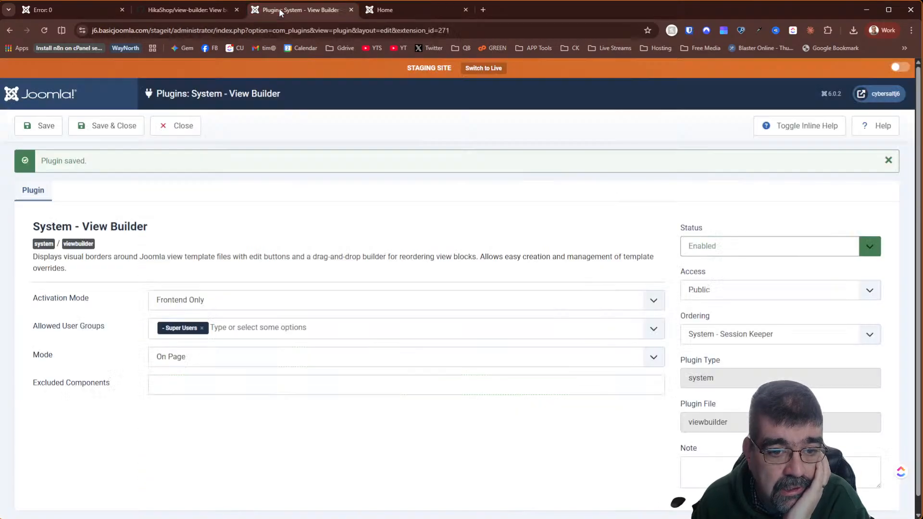
{"action": "left_click", "coordinate": [172, 358]}
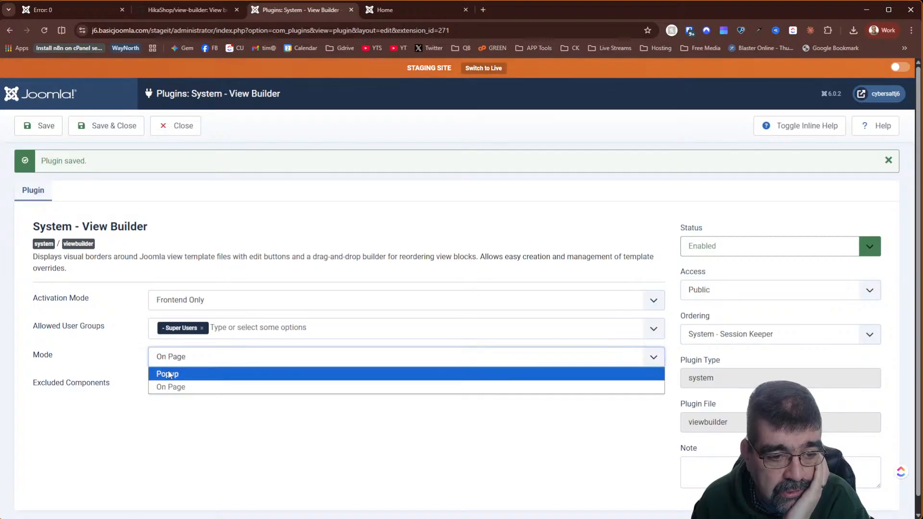
{"action": "left_click", "coordinate": [169, 374]}
{"action": "left_click", "coordinate": [19, 133]}
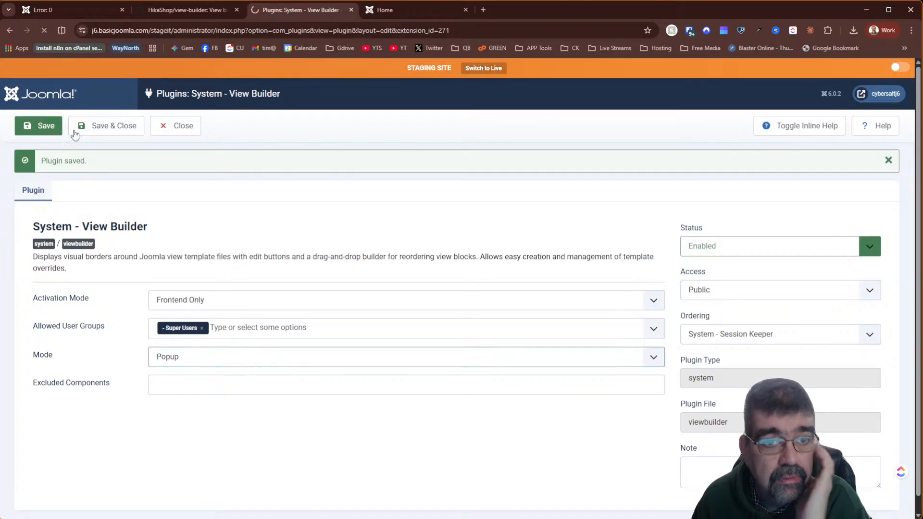
- On the home page, view the featured/default.php layout code, then close the editor
{"action": "left_click", "coordinate": [410, 6]}
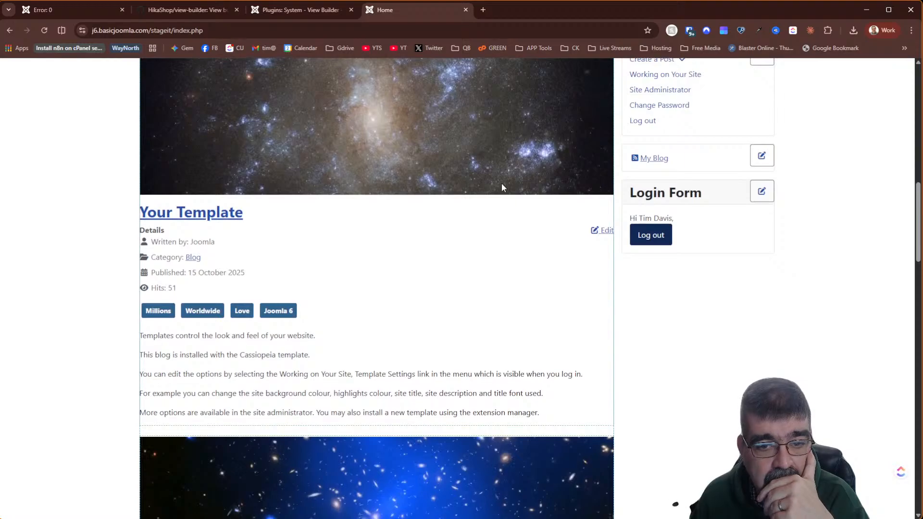
{"action": "scroll", "coordinate": [500, 192], "scroll_direction": "up", "scroll_amount": 5}
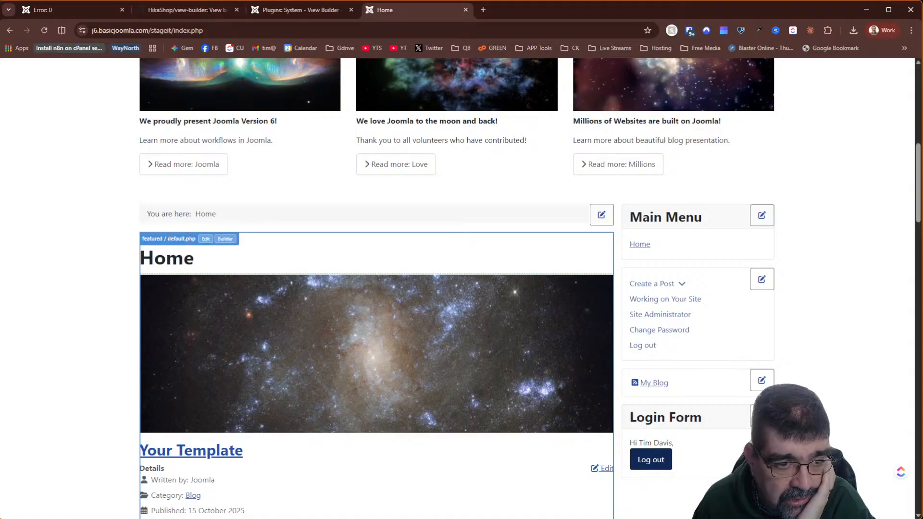
{"action": "left_click", "coordinate": [207, 240]}
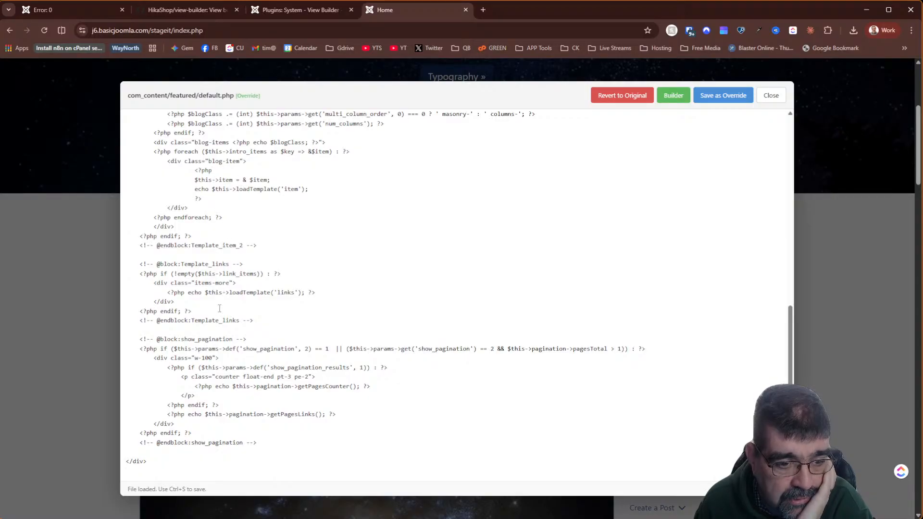
{"action": "left_click", "coordinate": [771, 95]}
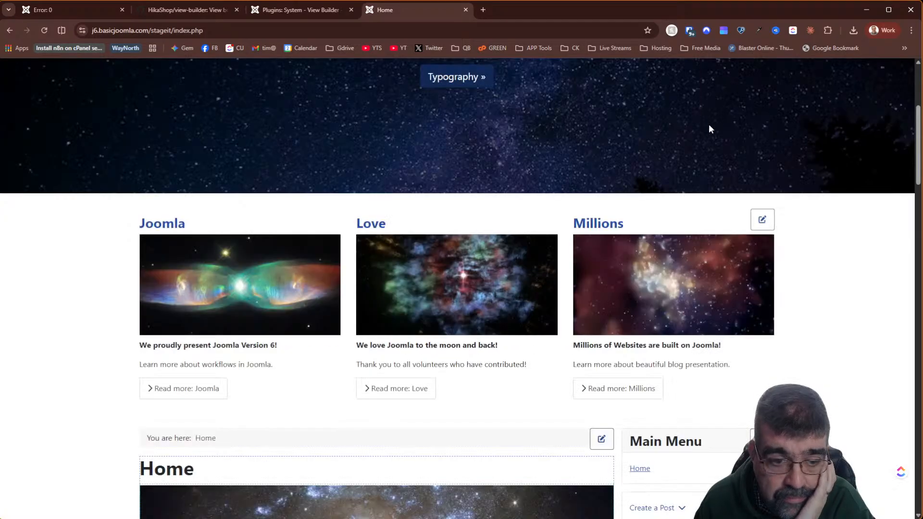
- Scroll down through the featured articles to the 'Page 1 of 2' pagination
{"action": "scroll", "coordinate": [368, 240], "scroll_direction": "down", "scroll_amount": 4}
{"action": "mouse_move", "coordinate": [359, 293]}
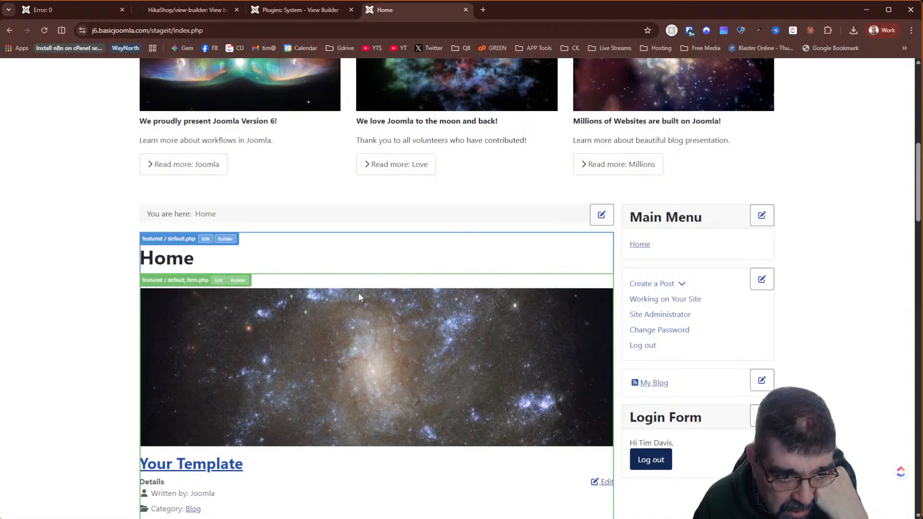
{"action": "scroll", "coordinate": [359, 293], "scroll_direction": "down", "scroll_amount": 10}
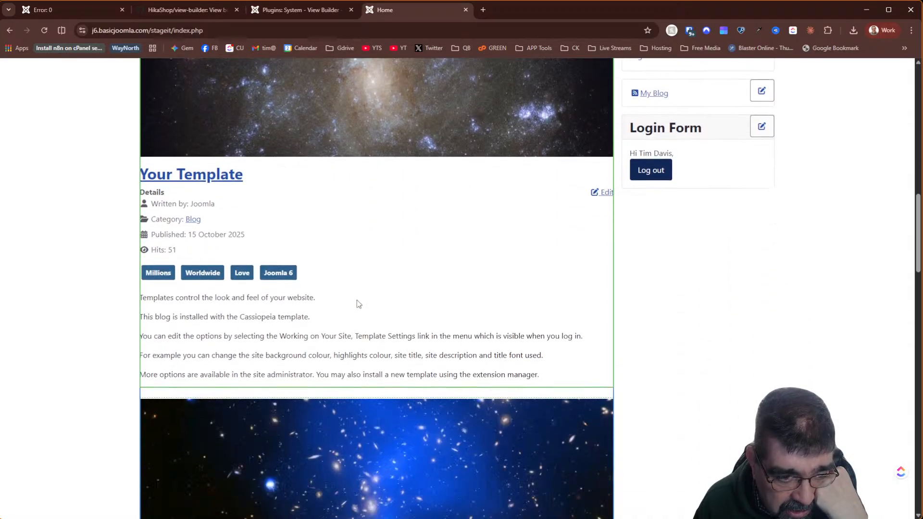
{"action": "scroll", "coordinate": [343, 315], "scroll_direction": "down", "scroll_amount": 12}
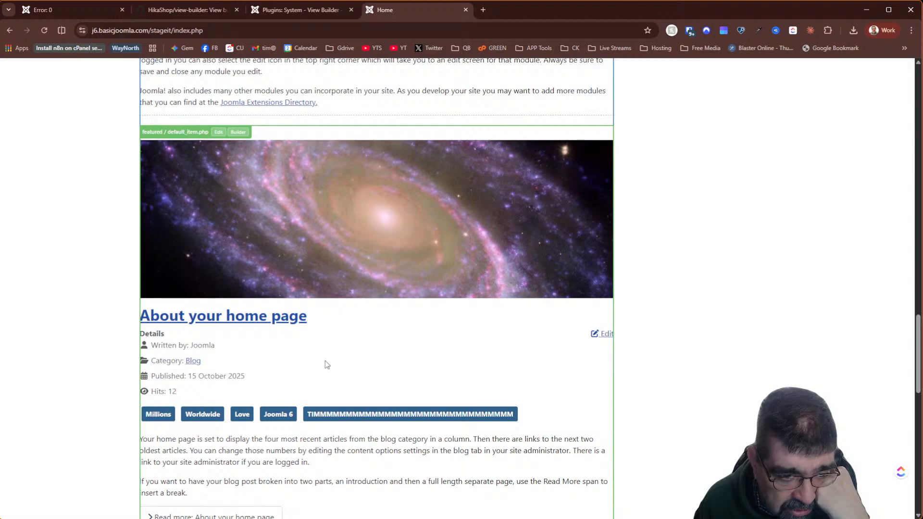
{"action": "scroll", "coordinate": [327, 365], "scroll_direction": "down", "scroll_amount": 12}
{"action": "scroll", "coordinate": [330, 375], "scroll_direction": "down", "scroll_amount": 3}
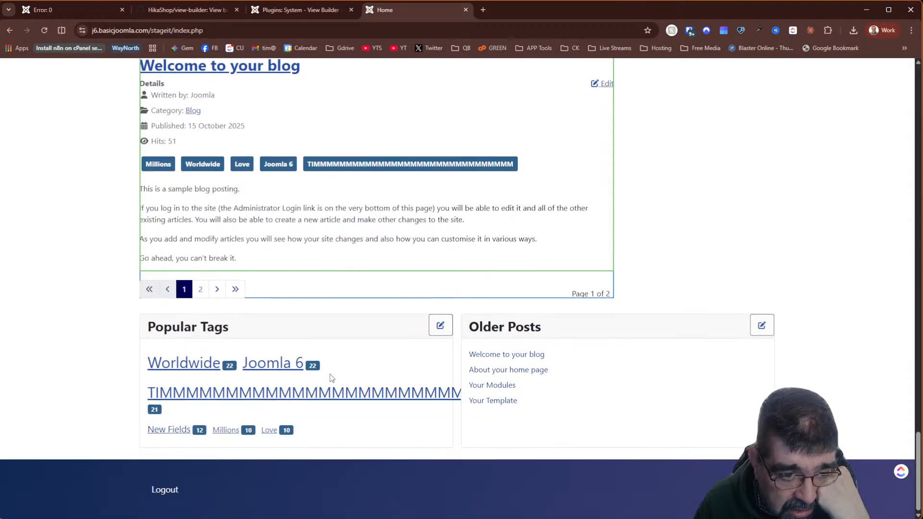
{"action": "scroll", "coordinate": [306, 265], "scroll_direction": "up", "scroll_amount": 1}
{"action": "scroll", "coordinate": [312, 308], "scroll_direction": "down", "scroll_amount": 1}
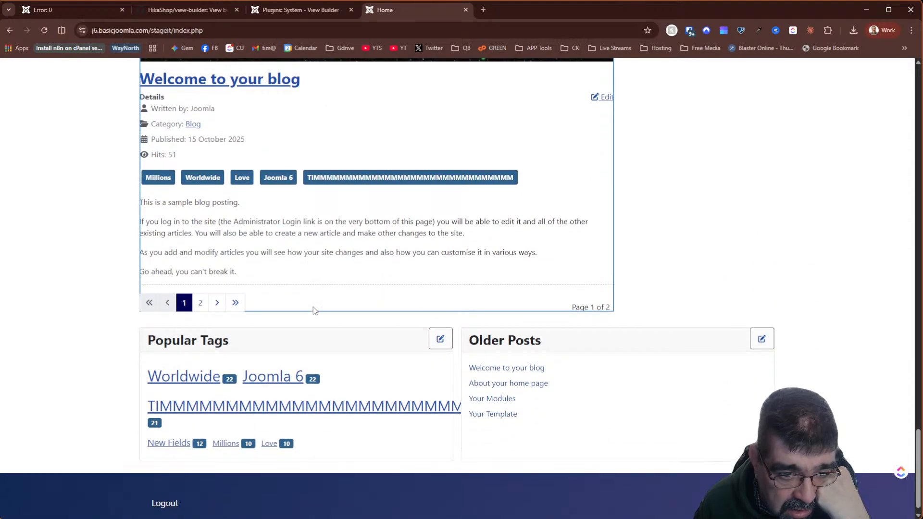
{"action": "scroll", "coordinate": [313, 312], "scroll_direction": "up", "scroll_amount": 20}
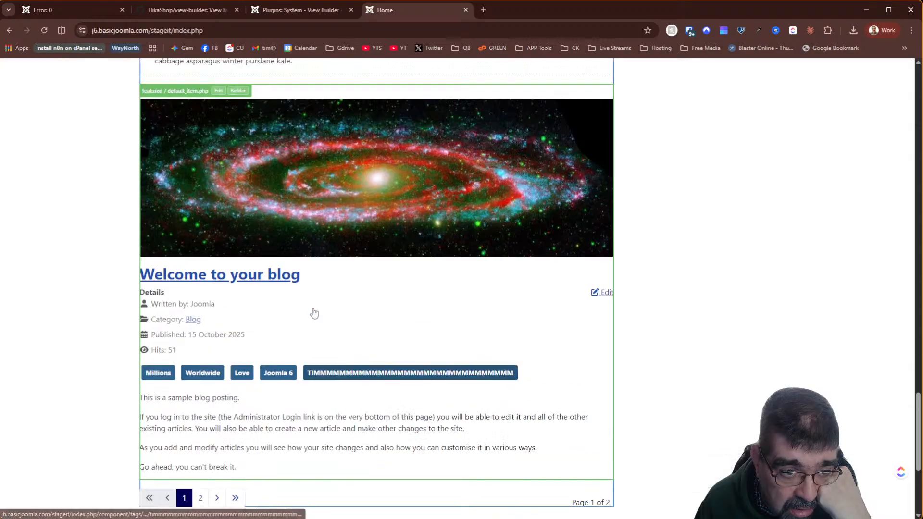
{"action": "scroll", "coordinate": [313, 311], "scroll_direction": "up", "scroll_amount": 8}
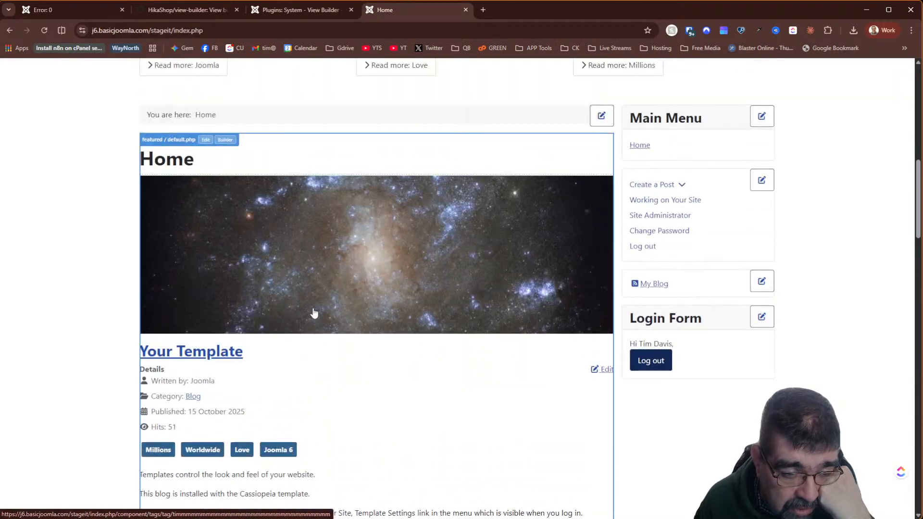
{"action": "mouse_move", "coordinate": [307, 361]}
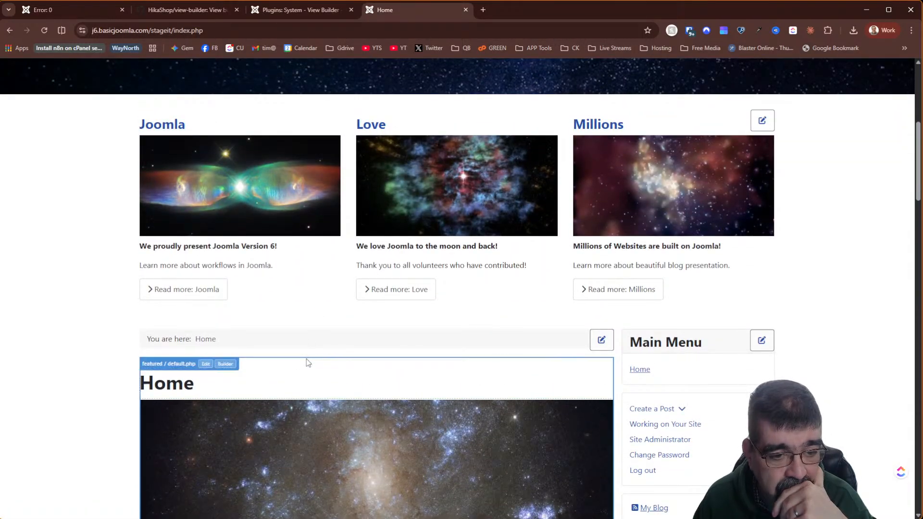
{"action": "left_click", "coordinate": [226, 365]}
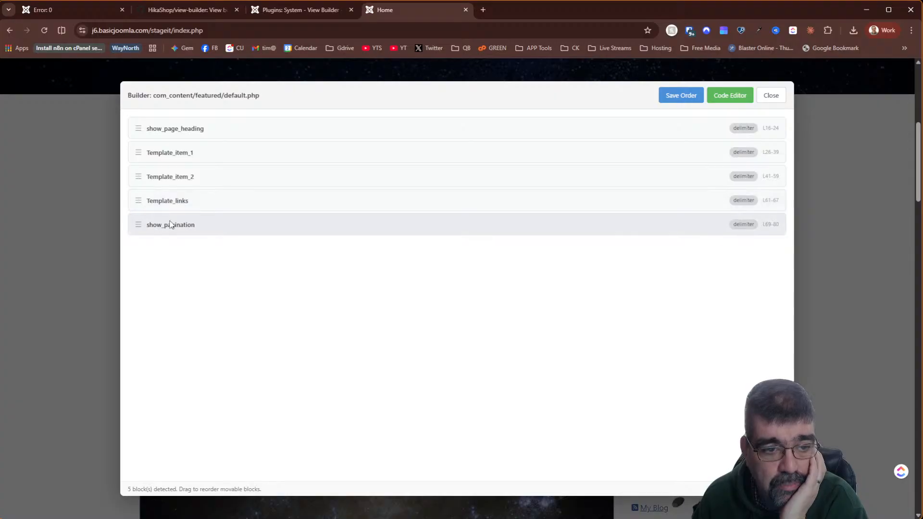
{"action": "left_click", "coordinate": [765, 98]}
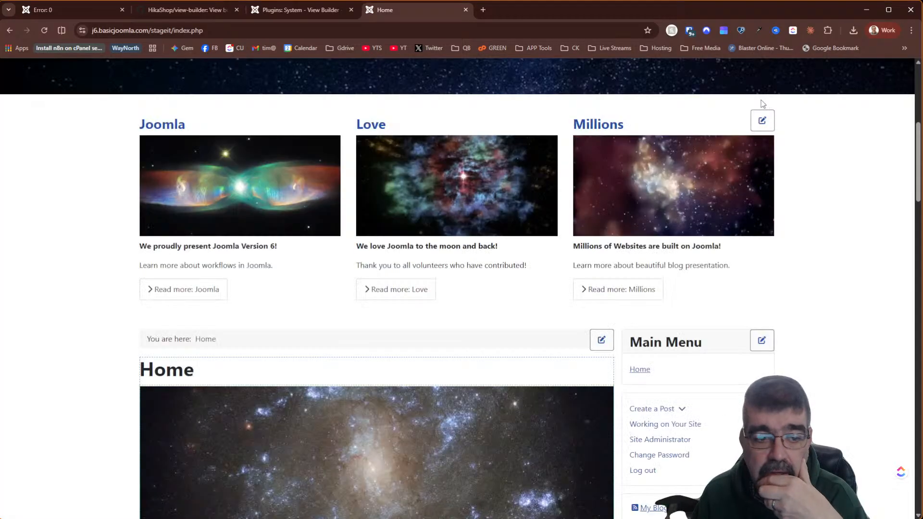
- Glance at the featured/default_item.php layout code and close it
{"action": "scroll", "coordinate": [438, 231], "scroll_direction": "down", "scroll_amount": 1}
{"action": "scroll", "coordinate": [438, 231], "scroll_direction": "down", "scroll_amount": 5}
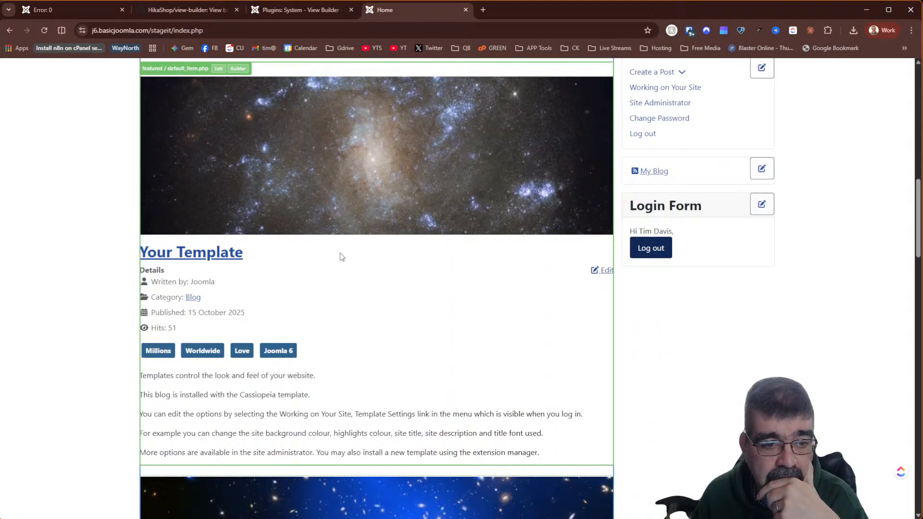
{"action": "left_click", "coordinate": [219, 69]}
{"action": "left_click", "coordinate": [768, 95]}
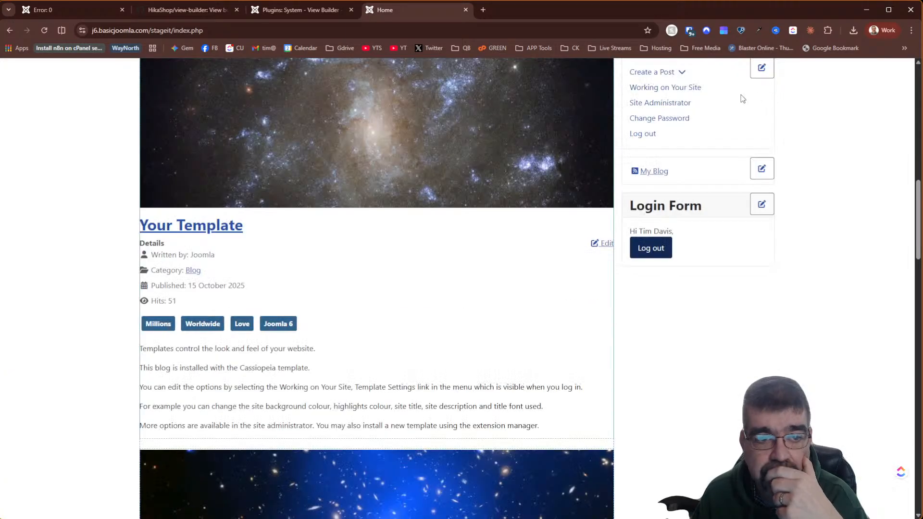
- In the Builder, move the intro image block below show_title and save the new order
{"action": "left_click", "coordinate": [239, 68]}
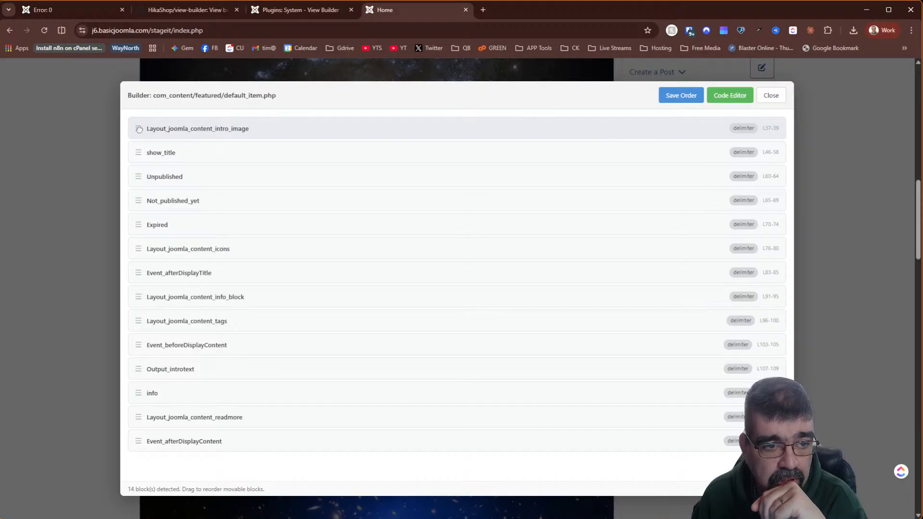
{"action": "left_click_drag", "start_coordinate": [138, 128], "coordinate": [139, 142]}
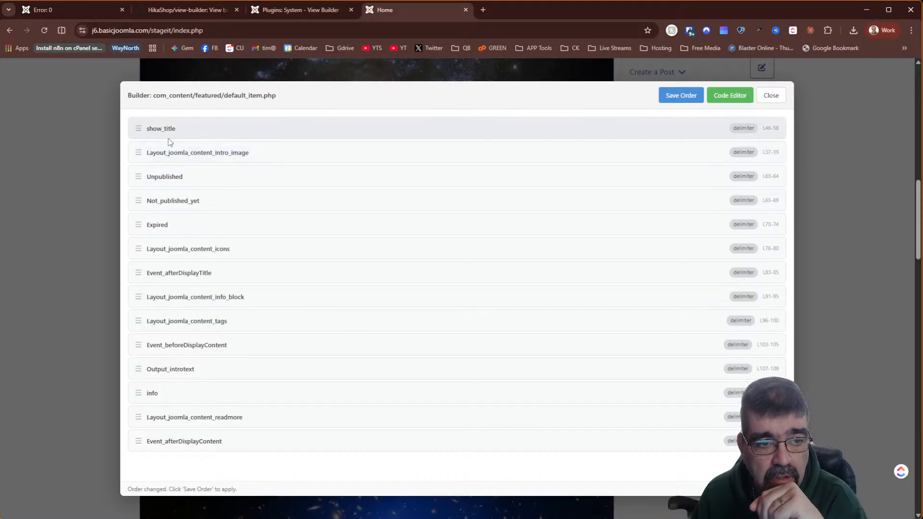
{"action": "left_click", "coordinate": [691, 98]}
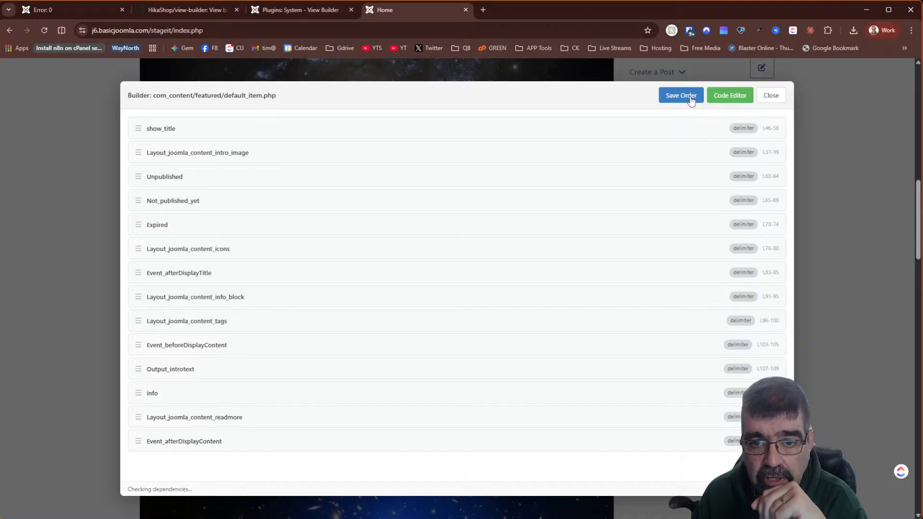
{"action": "left_click", "coordinate": [771, 95]}
{"action": "scroll", "coordinate": [446, 208], "scroll_direction": "up", "scroll_amount": 1}
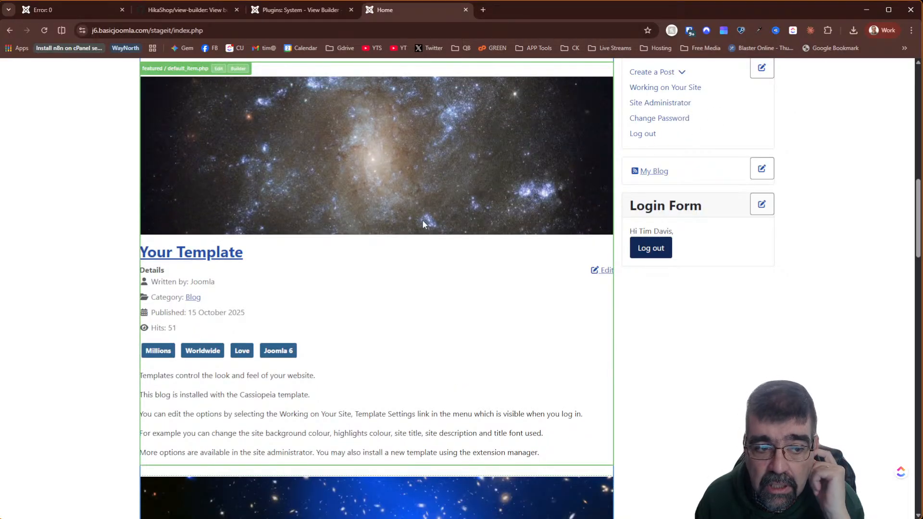
{"action": "scroll", "coordinate": [422, 220], "scroll_direction": "up", "scroll_amount": 2}
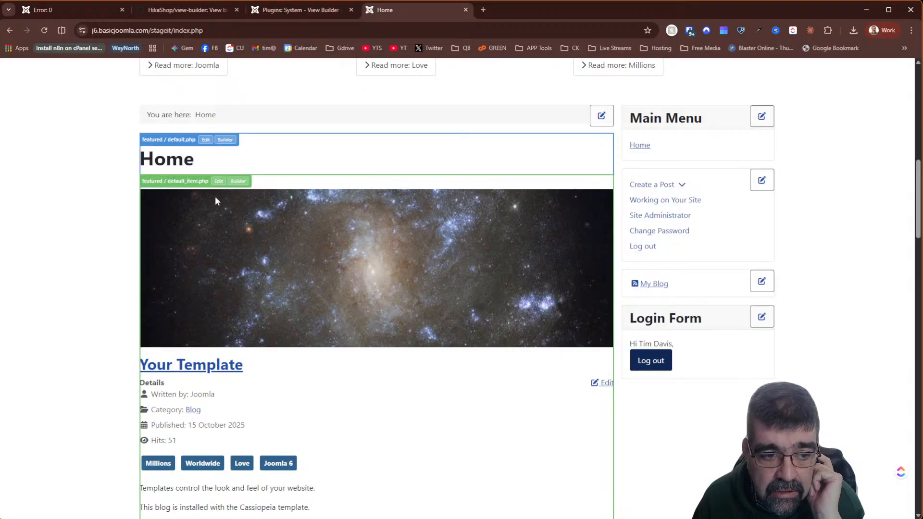
{"action": "scroll", "coordinate": [416, 311], "scroll_direction": "down", "scroll_amount": 3}
{"action": "scroll", "coordinate": [418, 315], "scroll_direction": "up", "scroll_amount": 3}
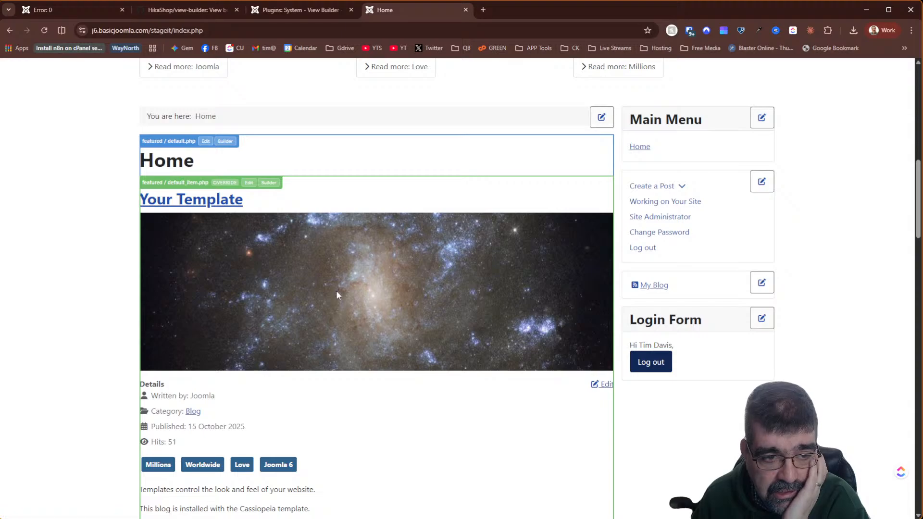
- Save the featured default_item.php layout as a Cassiopeia template override
{"action": "scroll", "coordinate": [336, 294], "scroll_direction": "down", "scroll_amount": 8}
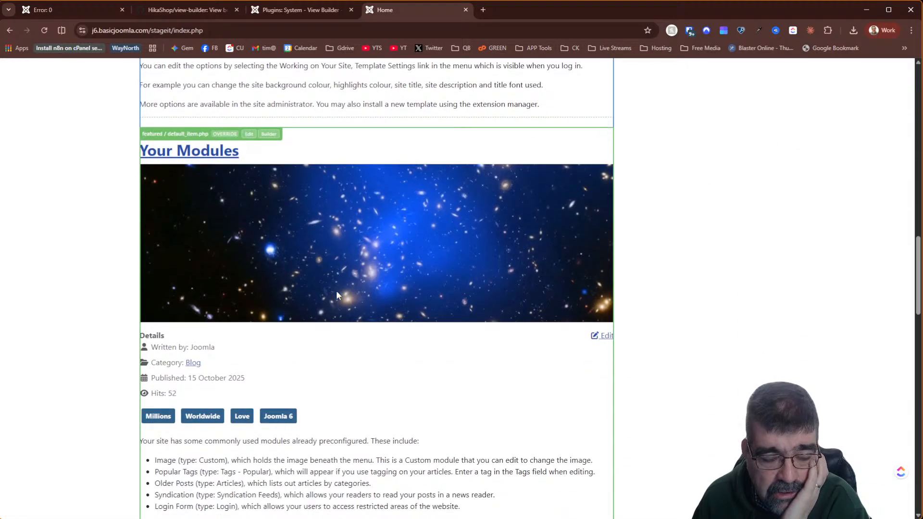
{"action": "scroll", "coordinate": [337, 294], "scroll_direction": "up", "scroll_amount": 6}
{"action": "scroll", "coordinate": [338, 295], "scroll_direction": "up", "scroll_amount": 5}
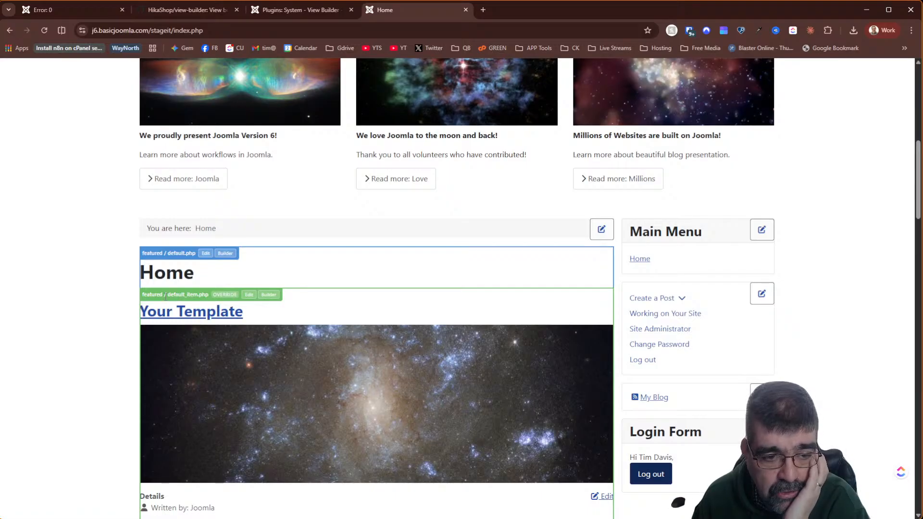
{"action": "left_click", "coordinate": [255, 294]}
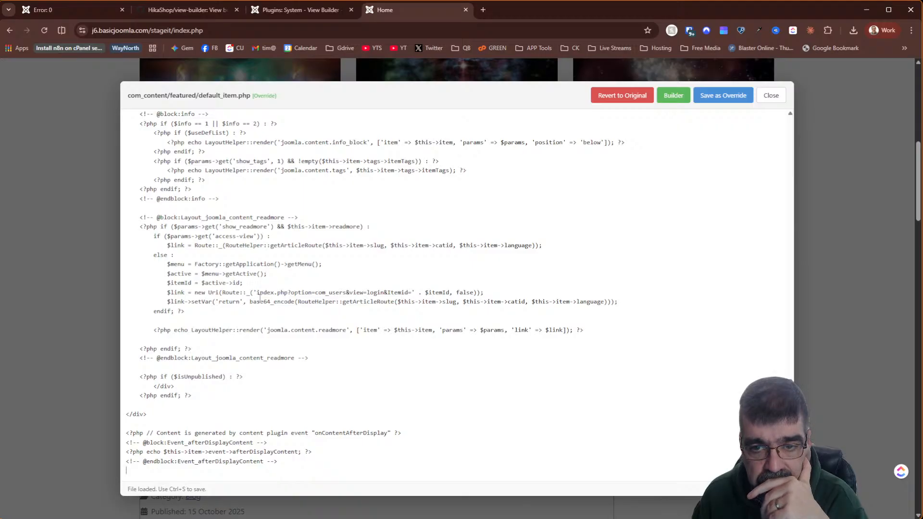
{"action": "left_click", "coordinate": [731, 99]}
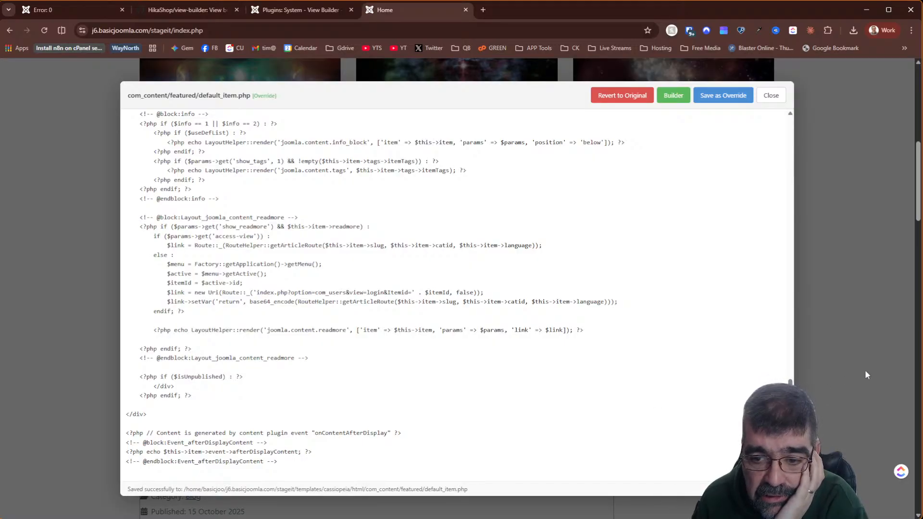
{"action": "left_click", "coordinate": [878, 360]}
- Re-save default_item.php as an override, then go to the View Builder plugin settings
{"action": "mouse_move", "coordinate": [572, 335]}
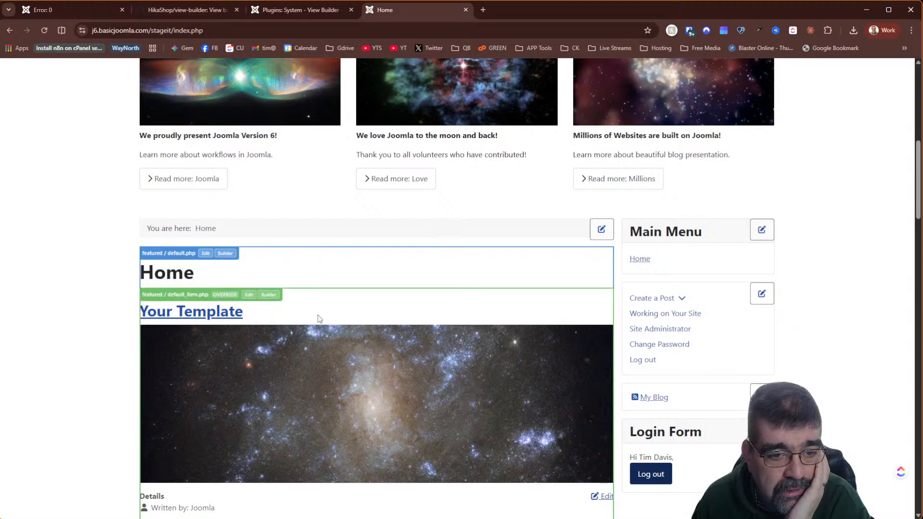
{"action": "left_click", "coordinate": [249, 295]}
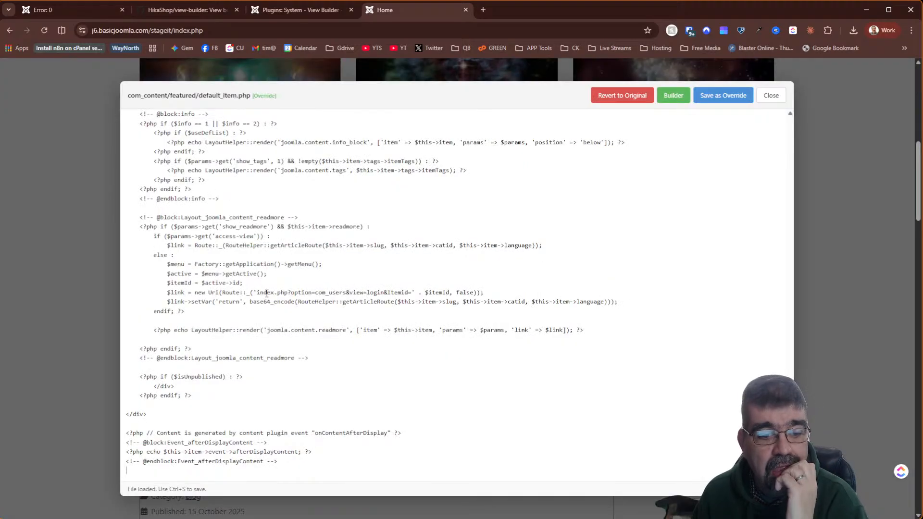
{"action": "left_click", "coordinate": [722, 95]}
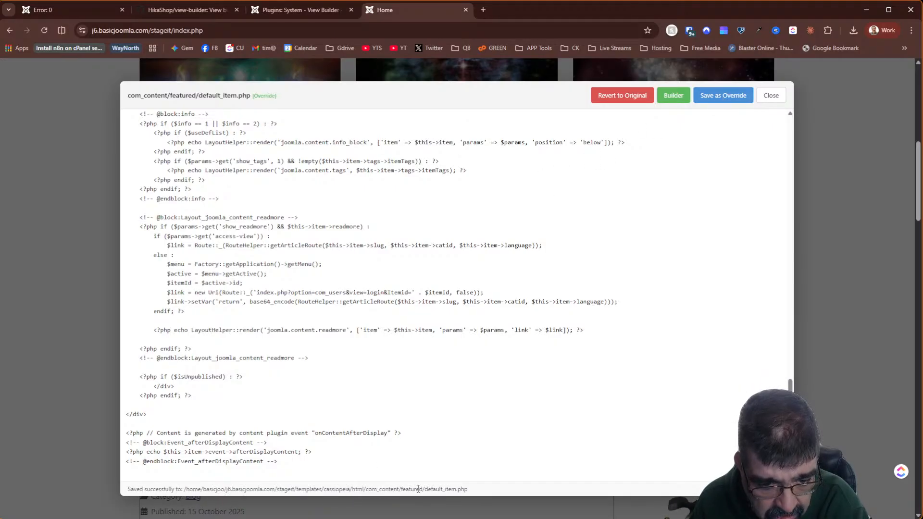
{"action": "left_click", "coordinate": [260, 10]}
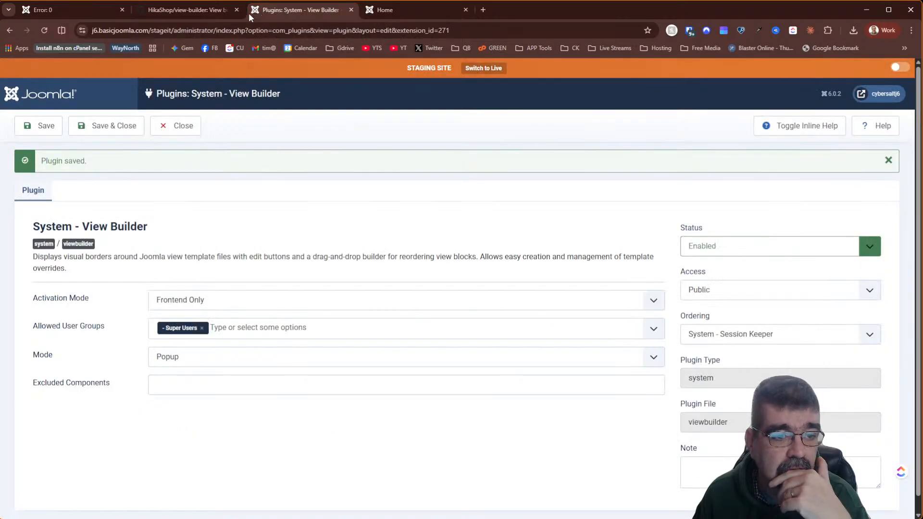
- Duplicate the plugin tab and open Cassiopeia from System > Site Template Styles
{"action": "right_click", "coordinate": [290, 14]}
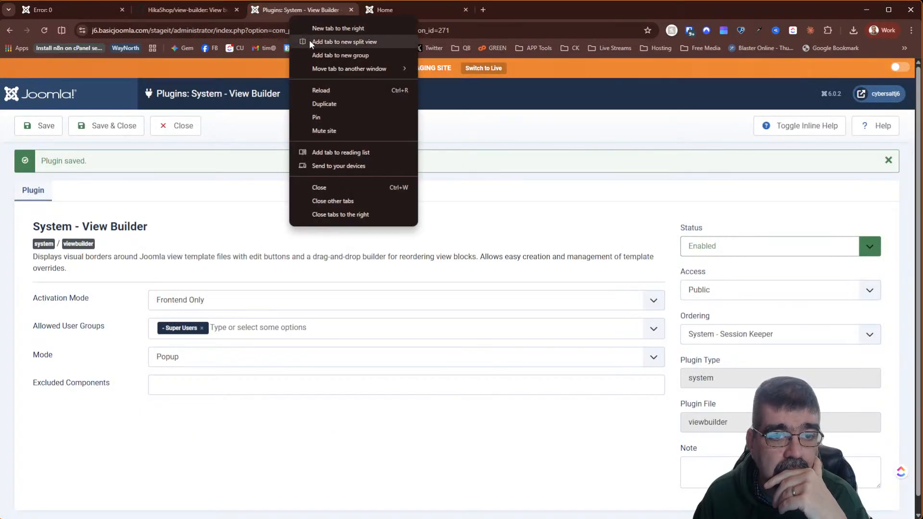
{"action": "left_click", "coordinate": [319, 104]}
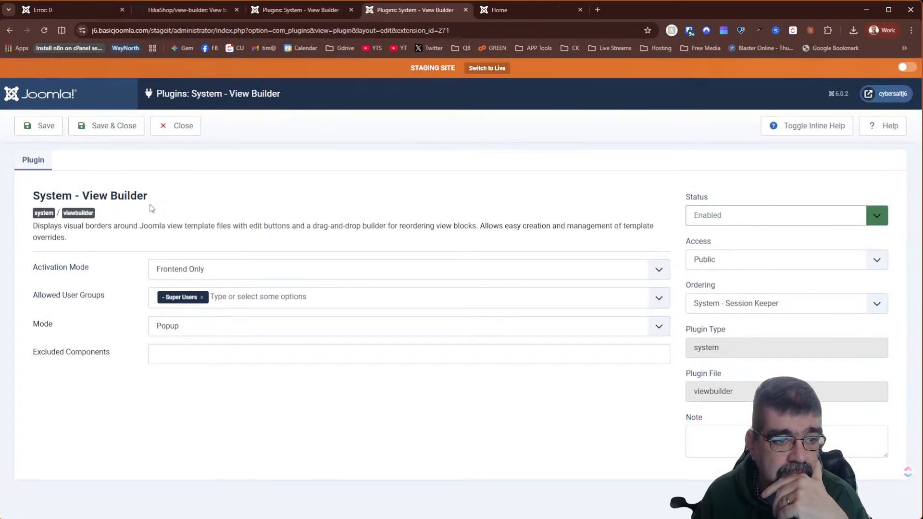
{"action": "left_click", "coordinate": [175, 127]}
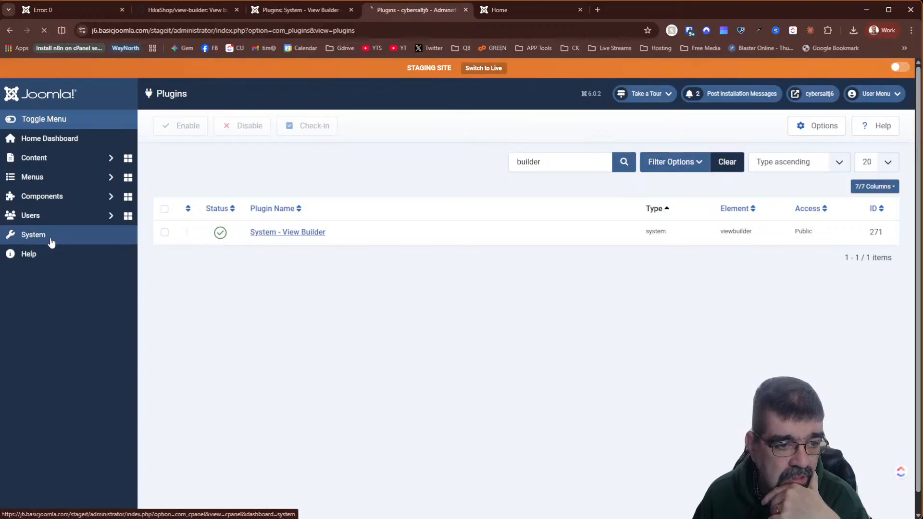
{"action": "left_click", "coordinate": [50, 238]}
{"action": "left_click", "coordinate": [182, 340]}
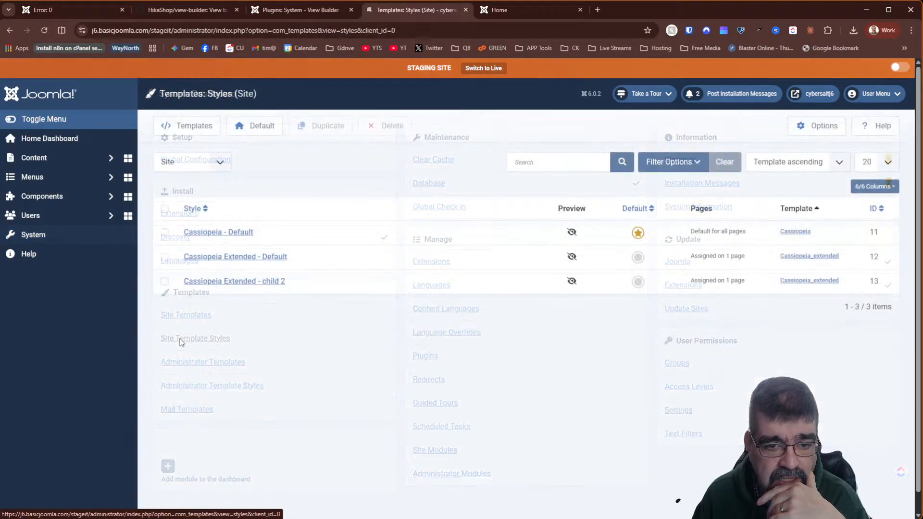
{"action": "left_click", "coordinate": [797, 233]}
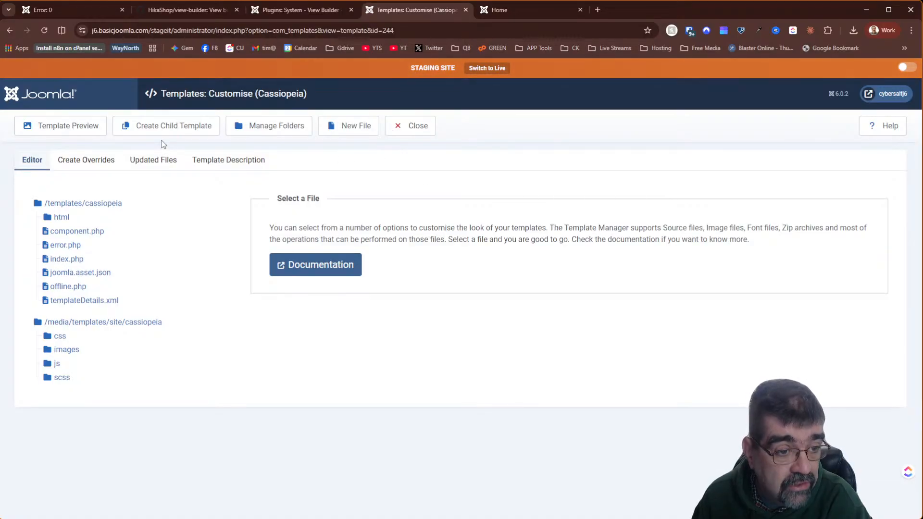
- Open html/com_content/featured/default_item.php and scroll to its diff against the original
{"action": "left_click", "coordinate": [49, 219]}
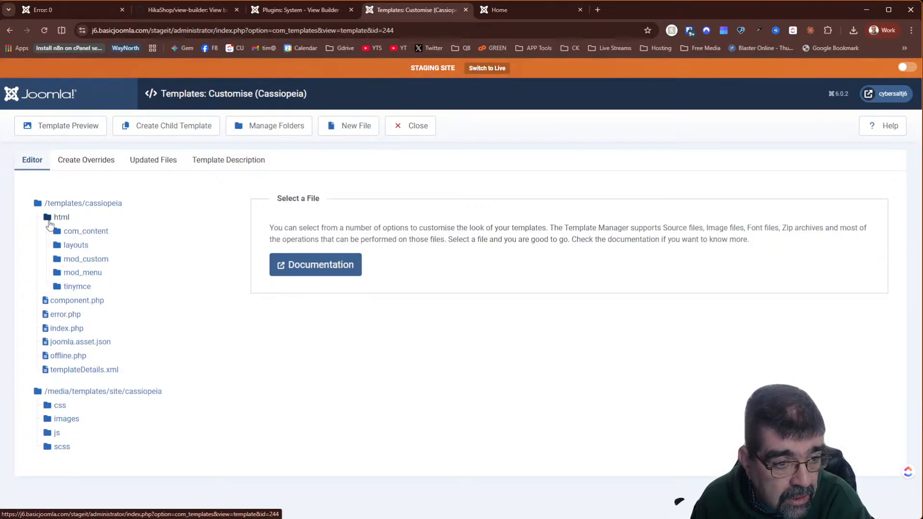
{"action": "left_click", "coordinate": [72, 232]}
{"action": "left_click", "coordinate": [79, 246]}
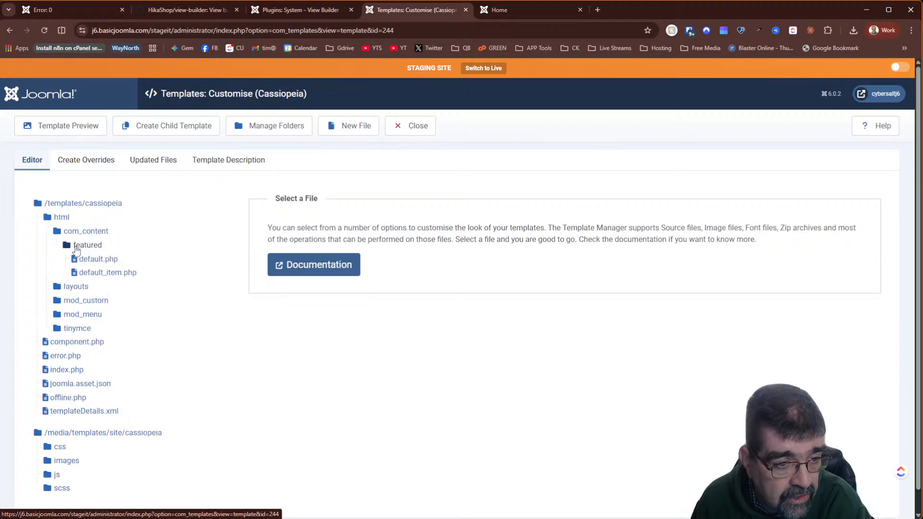
{"action": "left_click", "coordinate": [105, 281]}
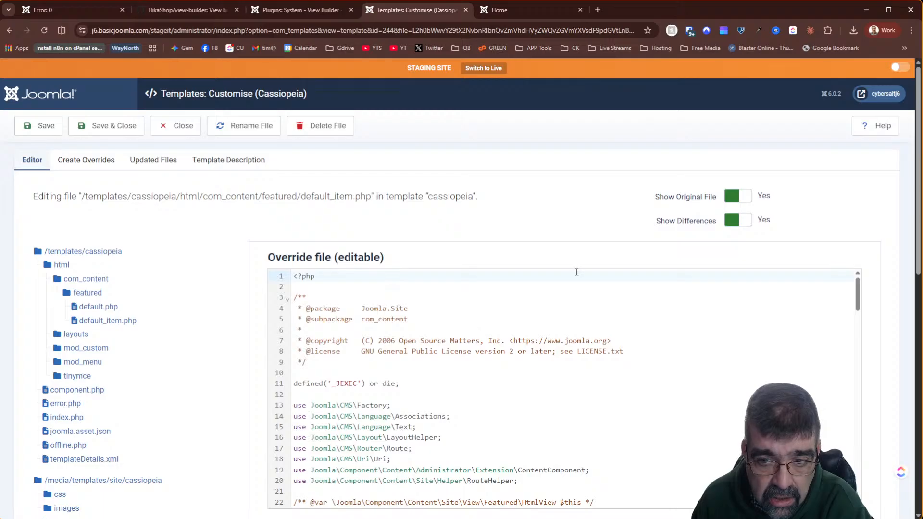
{"action": "scroll", "coordinate": [892, 250], "scroll_direction": "down", "scroll_amount": 5}
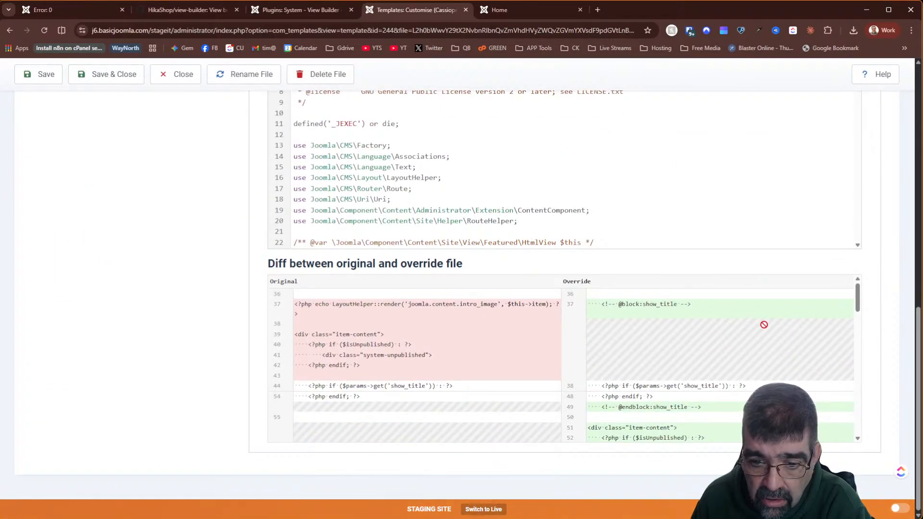
{"action": "scroll", "coordinate": [664, 315], "scroll_direction": "down", "scroll_amount": 5}
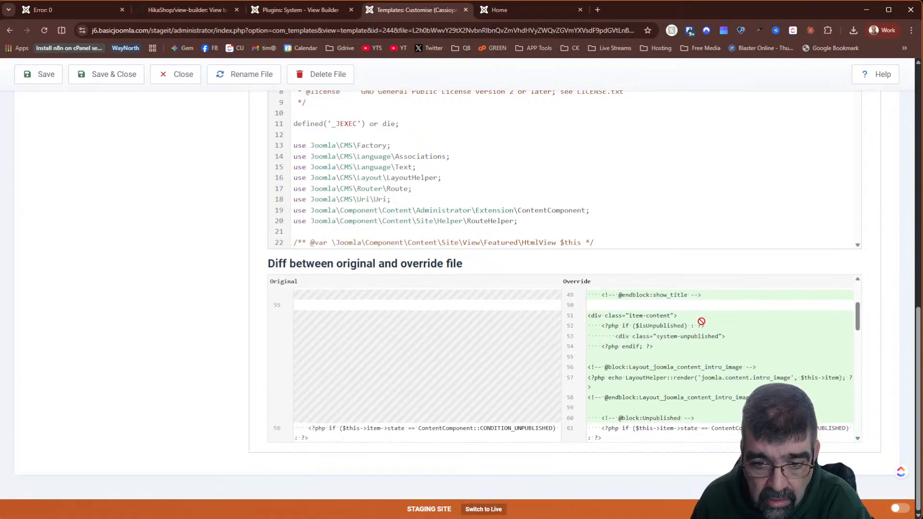
{"action": "scroll", "coordinate": [702, 328], "scroll_direction": "up", "scroll_amount": 5}
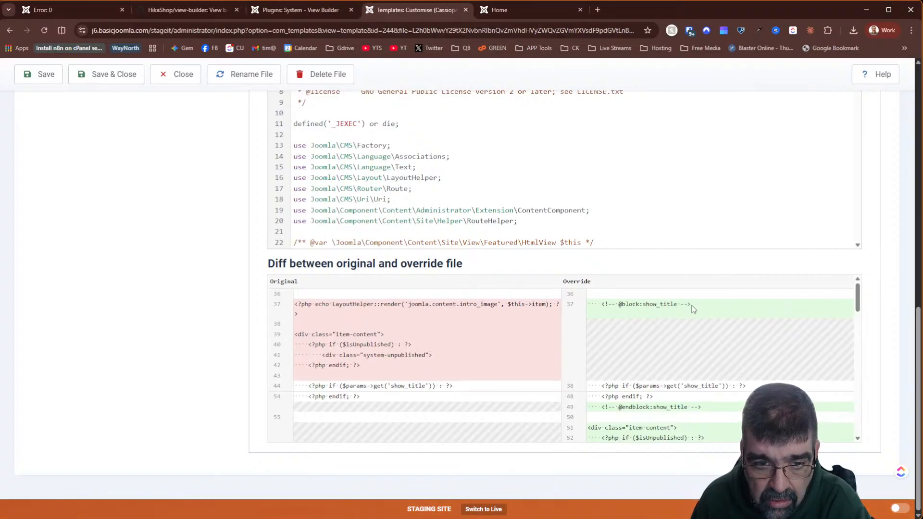
- On the Home page editor, append a run of 't' characters after com_content and save as override
{"action": "left_click", "coordinate": [184, 78]}
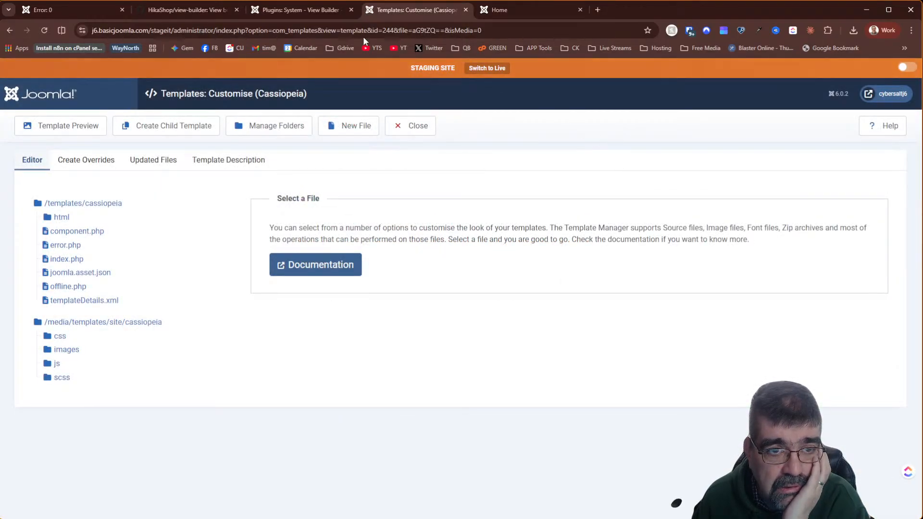
{"action": "left_click", "coordinate": [309, 12]}
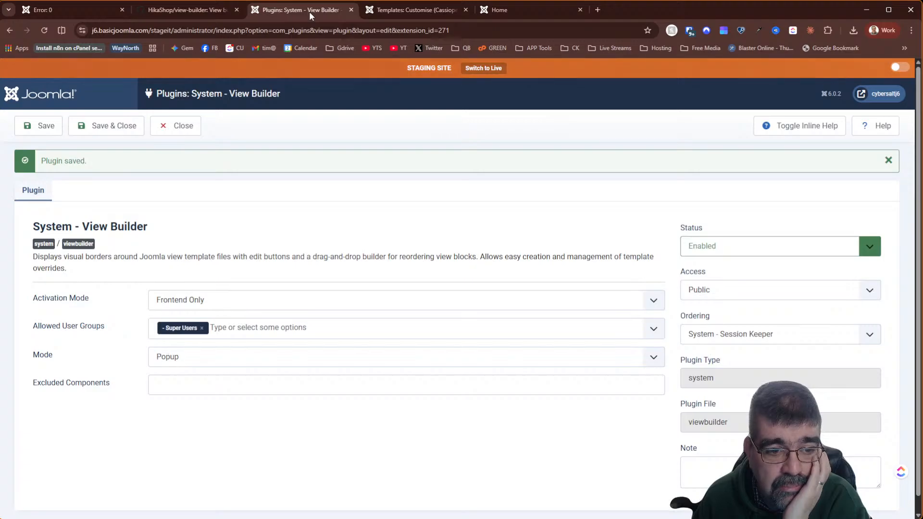
{"action": "left_click", "coordinate": [503, 9]}
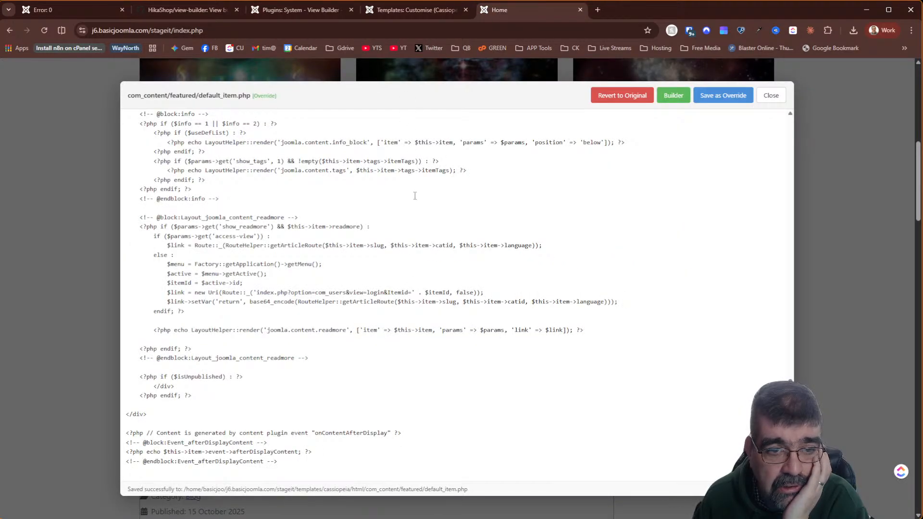
{"action": "scroll", "coordinate": [415, 196], "scroll_direction": "up", "scroll_amount": 20}
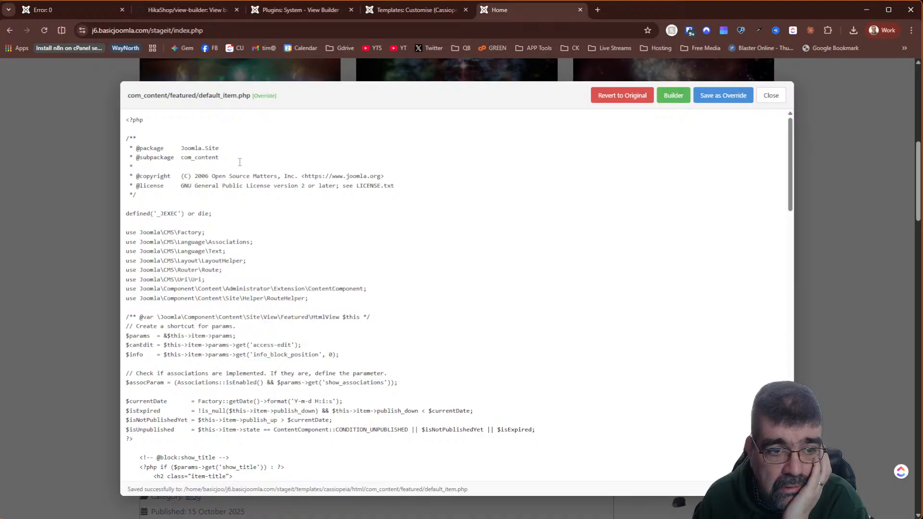
{"action": "type", "text": "tt"}
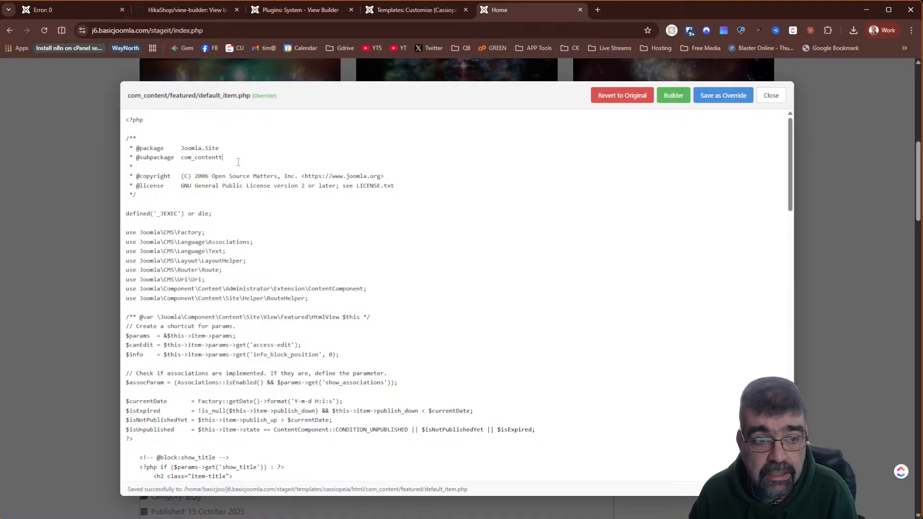
{"action": "type", "text": "tttttttttttttttttttttttttttttttttttttt"}
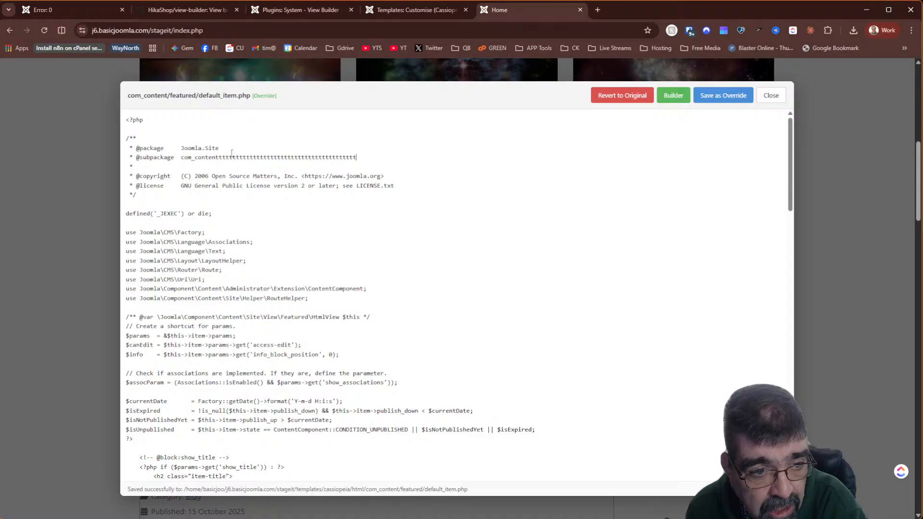
{"action": "left_click", "coordinate": [727, 96]}
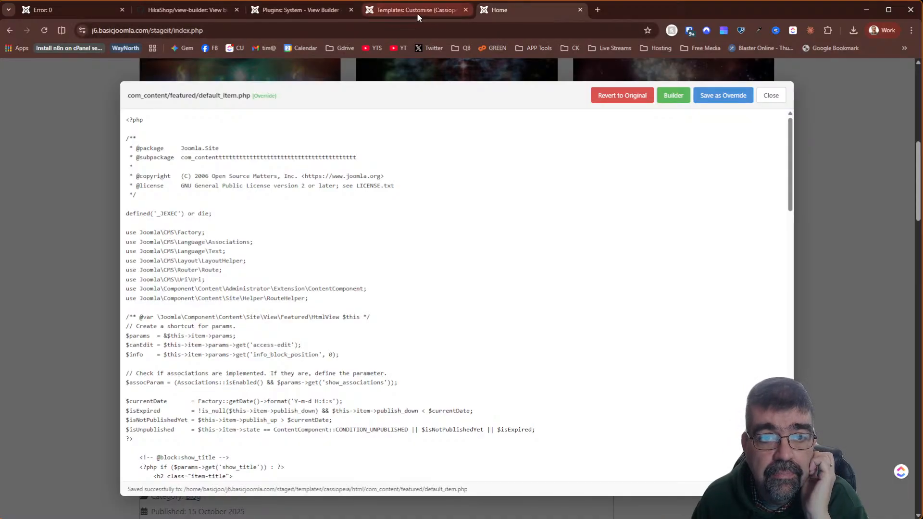
- Reopen html/com_content/featured/default_item.php in Cassiopeia to verify the extra 't' characters
{"action": "left_click", "coordinate": [417, 13]}
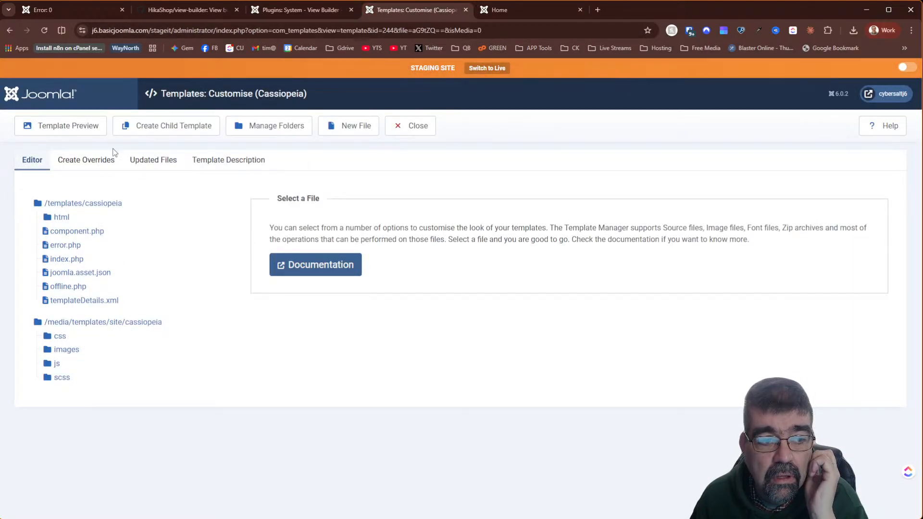
{"action": "left_click", "coordinate": [62, 218]}
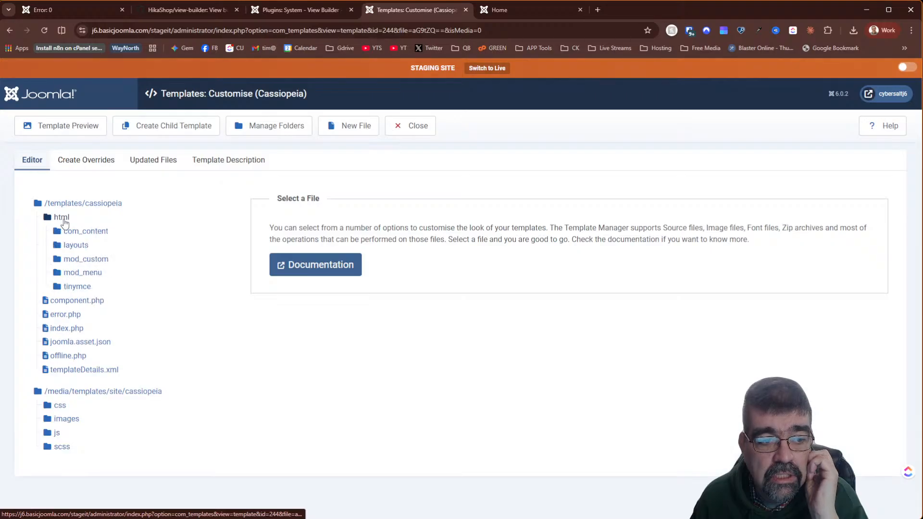
{"action": "left_click", "coordinate": [72, 233]}
{"action": "left_click", "coordinate": [85, 246]}
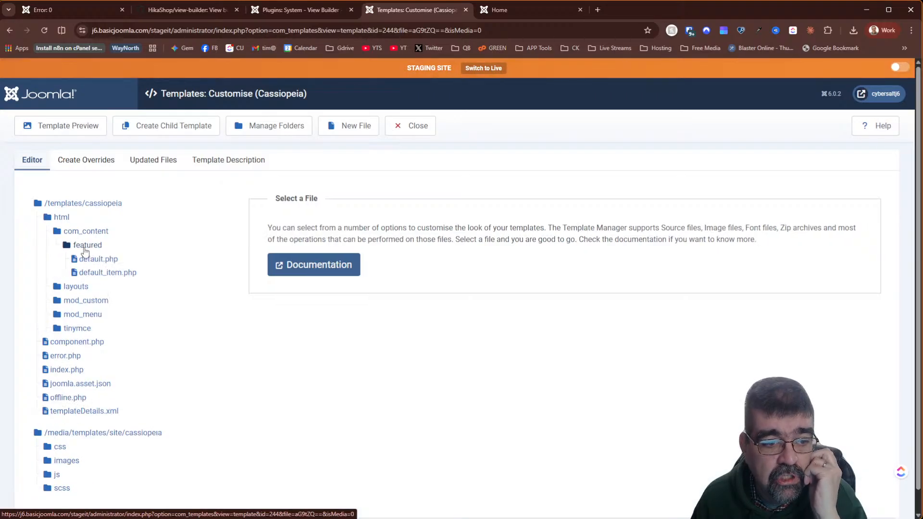
{"action": "left_click", "coordinate": [102, 273]}
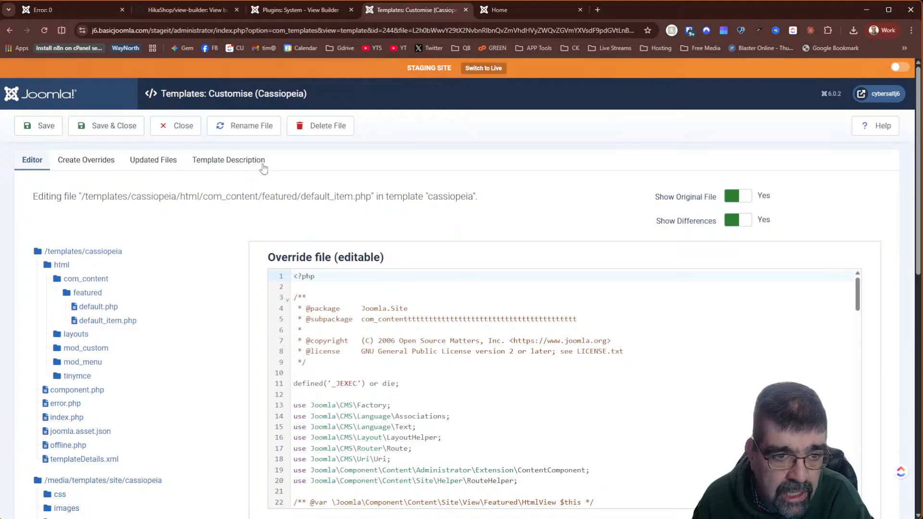
- Rename default_item.php to testrename.php, then close the front-end editor on the Home page
{"action": "left_click", "coordinate": [253, 128]}
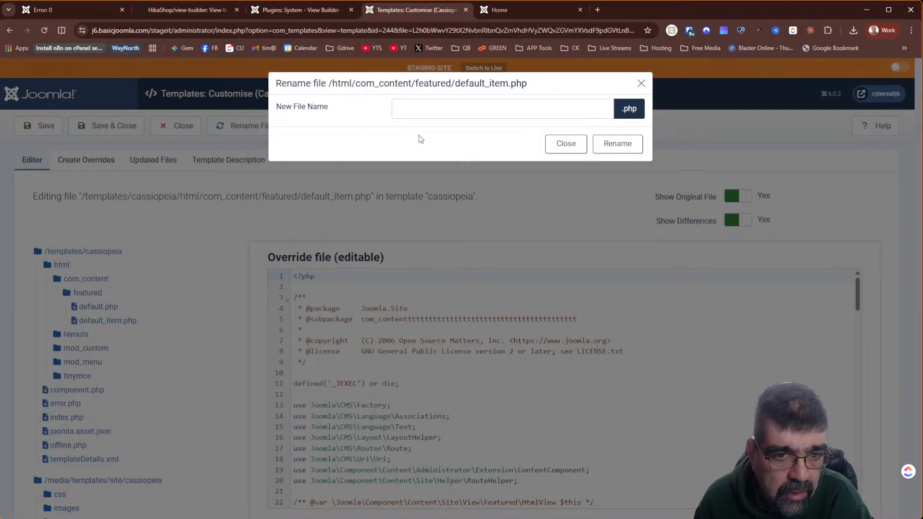
{"action": "left_click", "coordinate": [432, 108]}
{"action": "type", "text": "te"}
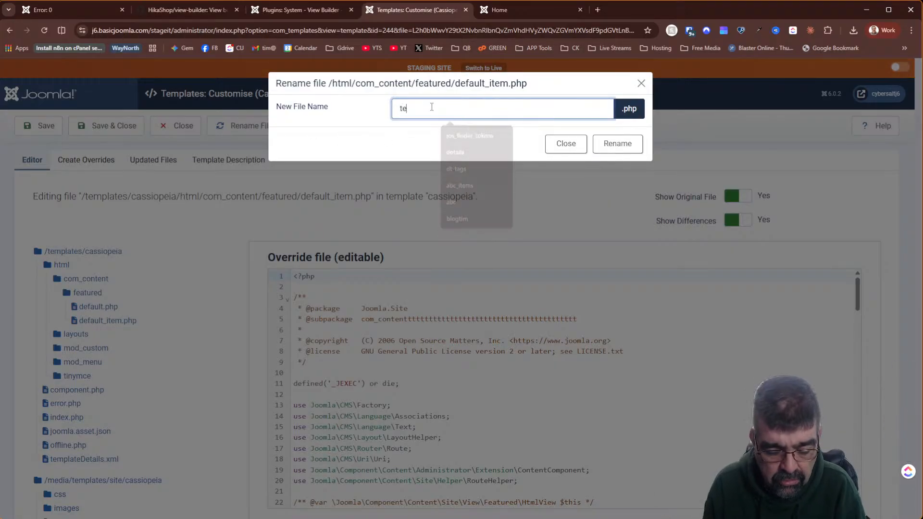
{"action": "type", "text": "strename"}
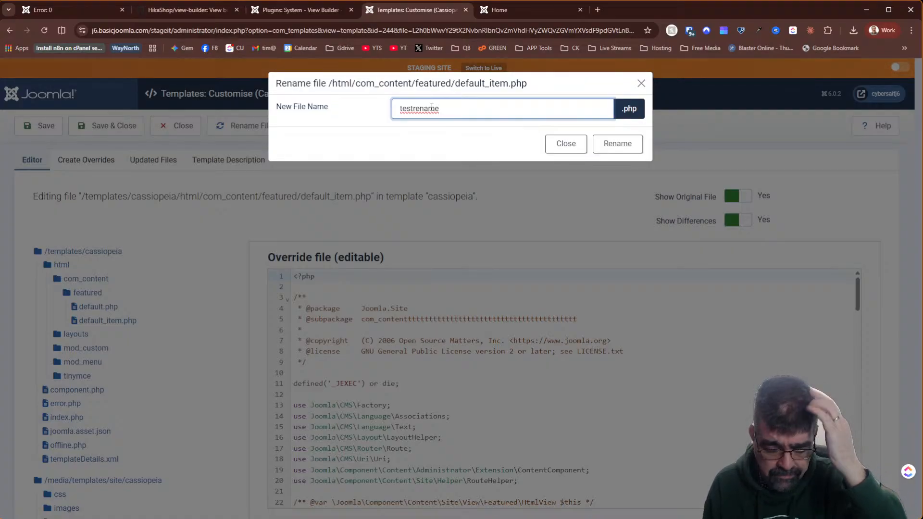
{"action": "key", "text": "Return"}
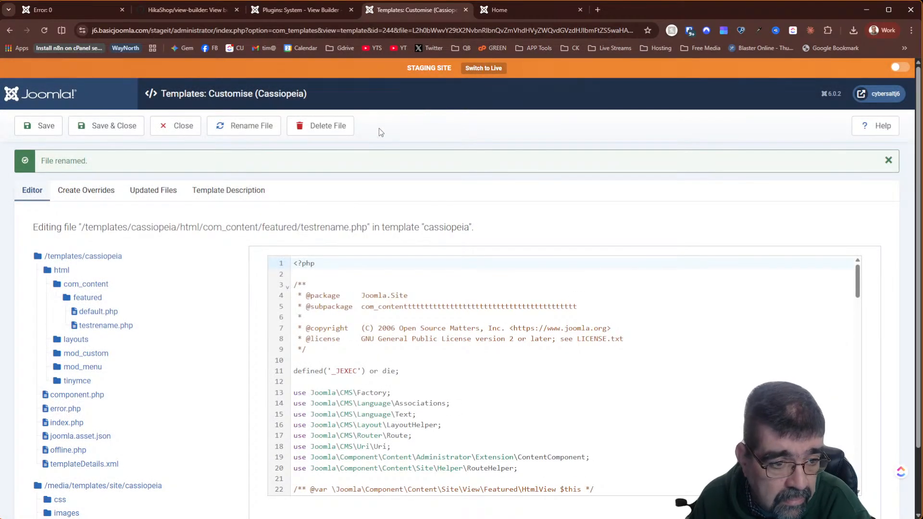
{"action": "left_click", "coordinate": [503, 9]}
{"action": "left_click", "coordinate": [771, 95]}
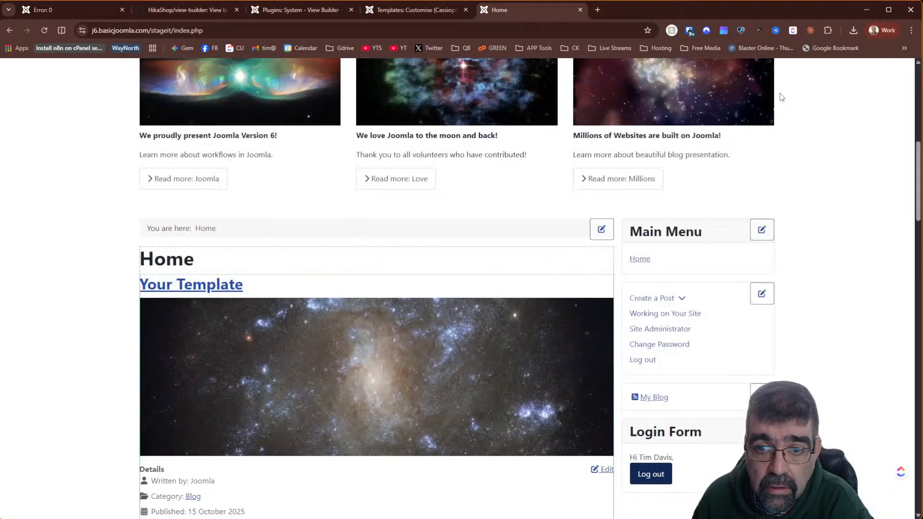
{"action": "scroll", "coordinate": [390, 188], "scroll_direction": "up", "scroll_amount": 10}
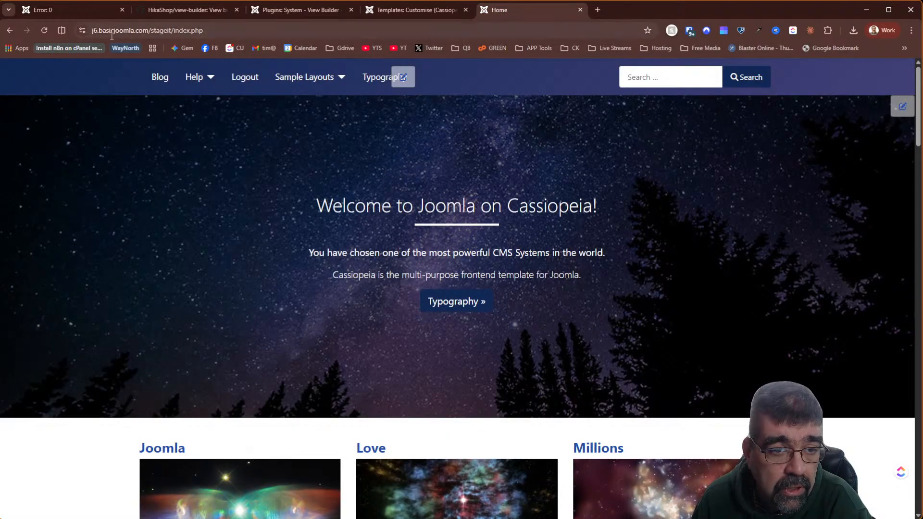
- Reload the Home page to see intro images back above titles, then return to the template editor
{"action": "left_click", "coordinate": [44, 30]}
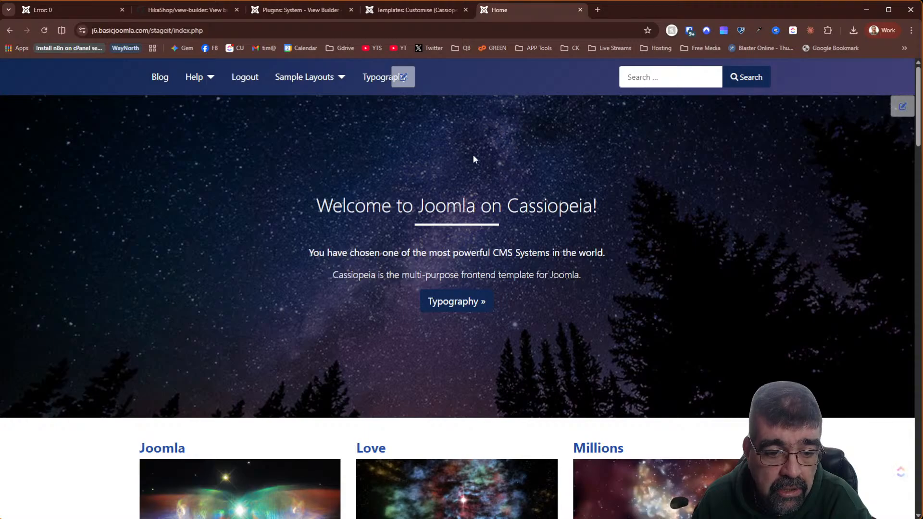
{"action": "scroll", "coordinate": [473, 158], "scroll_direction": "down", "scroll_amount": 10}
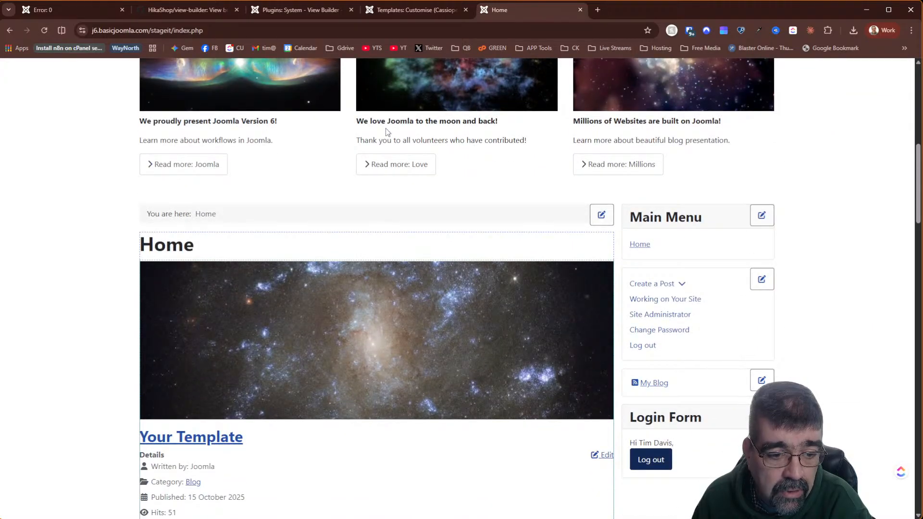
{"action": "mouse_move", "coordinate": [182, 315]}
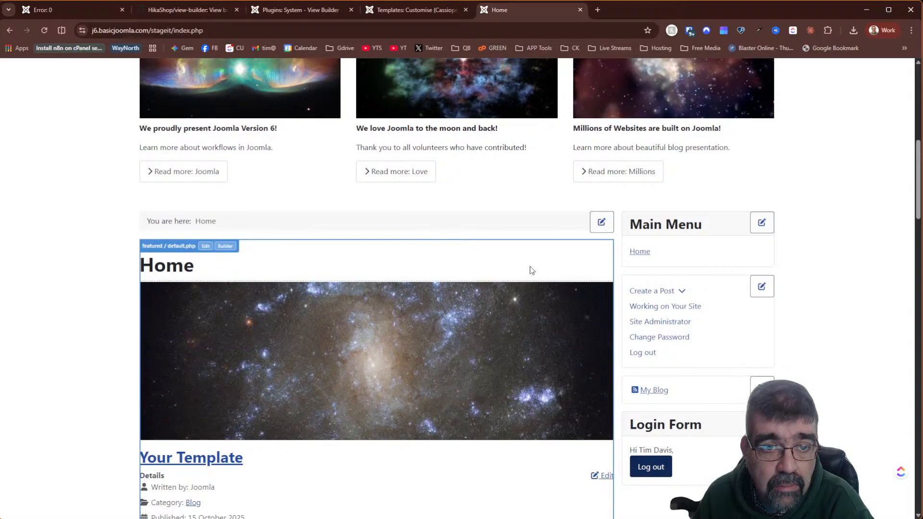
{"action": "scroll", "coordinate": [532, 268], "scroll_direction": "up", "scroll_amount": 10}
{"action": "left_click", "coordinate": [405, 10]}
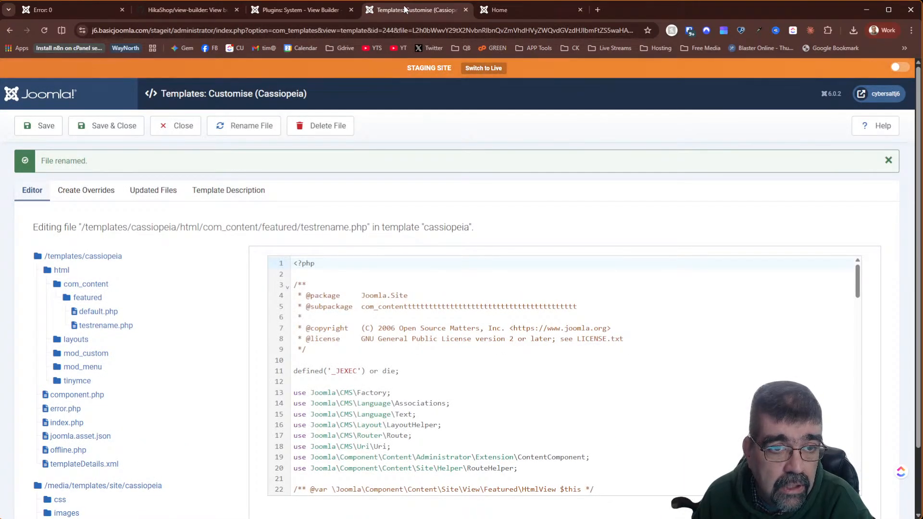
- Open the Home menu item from All Menu Items and review its Template Style options, left at Use Default
{"action": "right_click", "coordinate": [321, 7]}
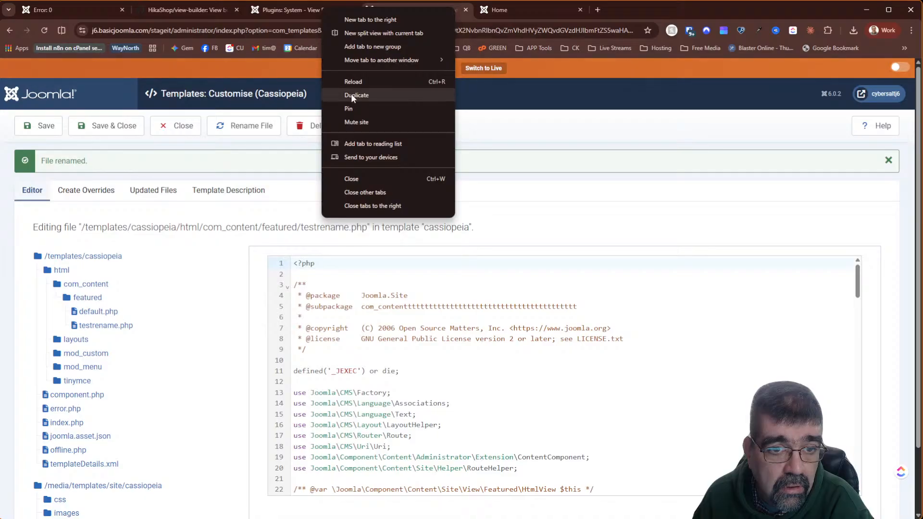
{"action": "left_click", "coordinate": [356, 95]}
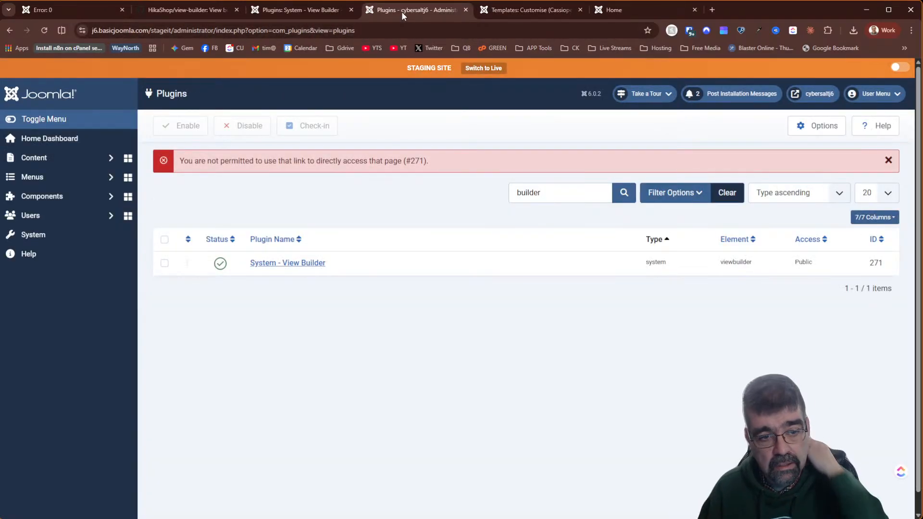
{"action": "left_click", "coordinate": [42, 177]}
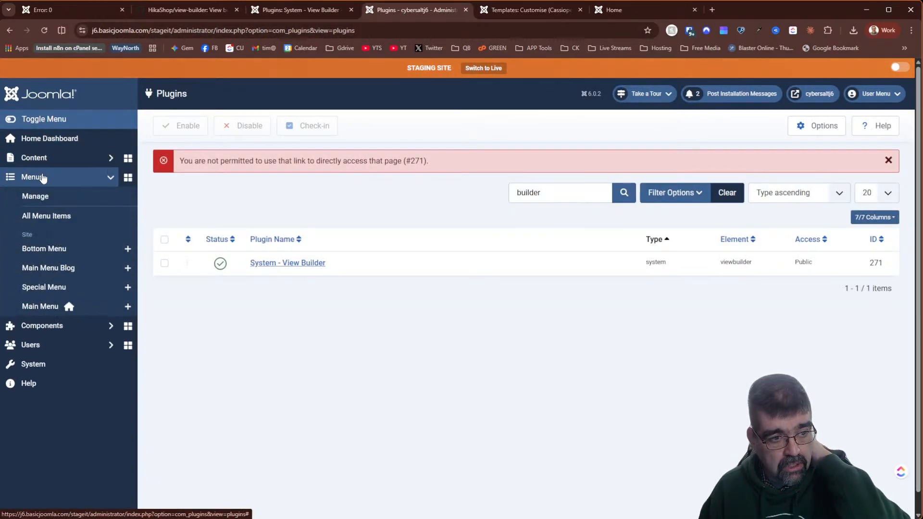
{"action": "left_click", "coordinate": [33, 217]}
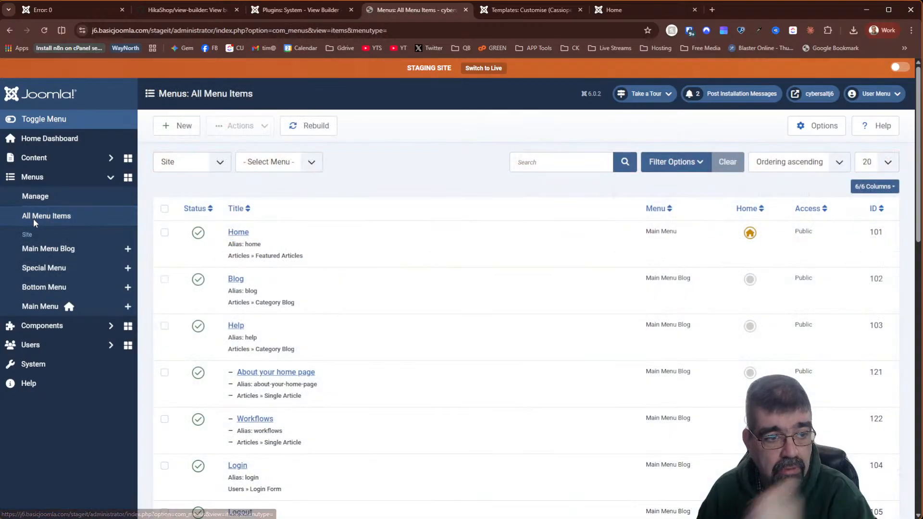
{"action": "left_click", "coordinate": [238, 234]}
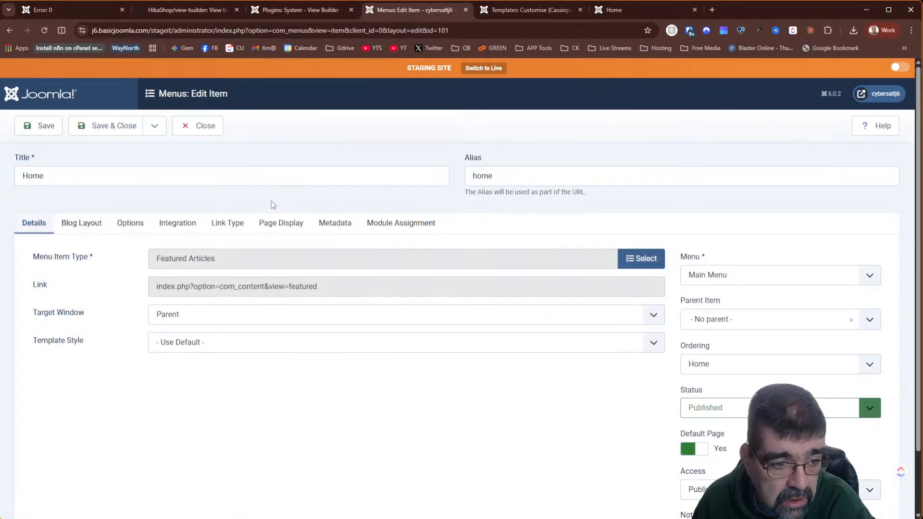
{"action": "left_click", "coordinate": [262, 347]}
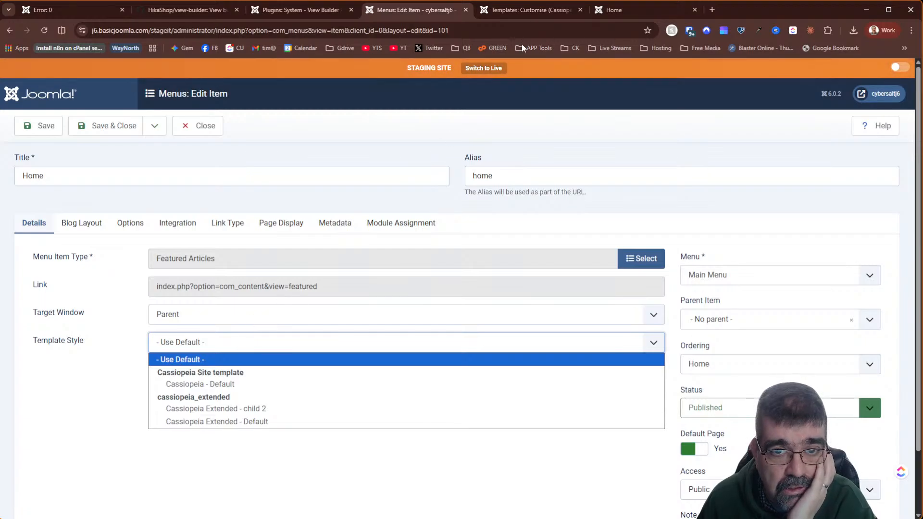
{"action": "left_click", "coordinate": [529, 10]}
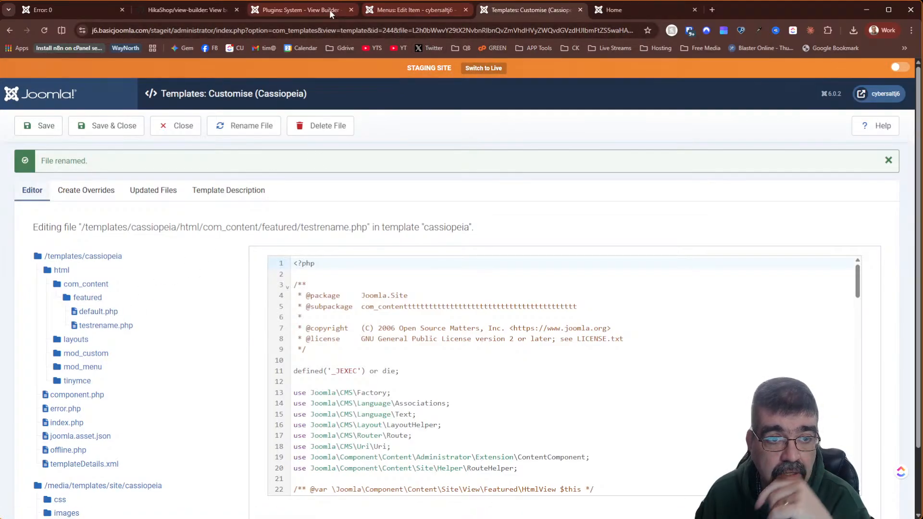
- Check a featured article's view-file bar on the home page, then reopen testrename.php in Cassiopeia
{"action": "left_click", "coordinate": [613, 10]}
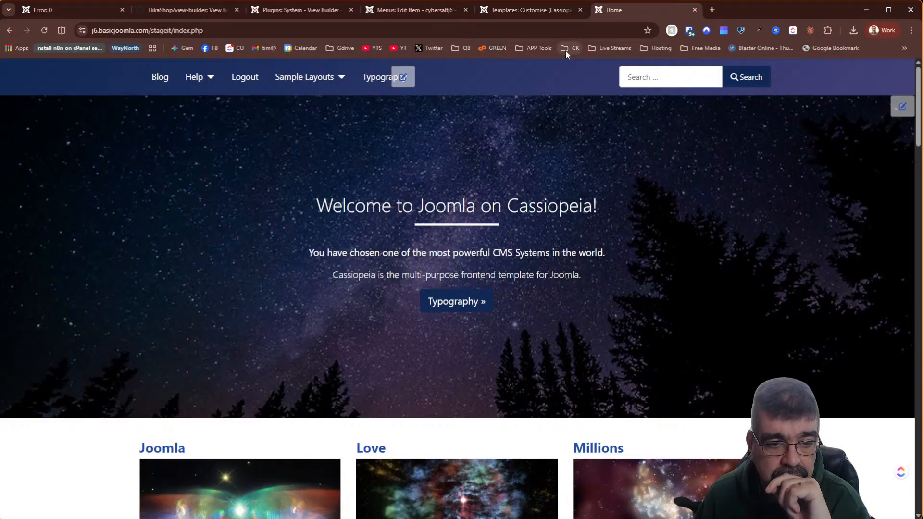
{"action": "scroll", "coordinate": [505, 183], "scroll_direction": "down", "scroll_amount": 6}
{"action": "scroll", "coordinate": [505, 183], "scroll_direction": "down", "scroll_amount": 6}
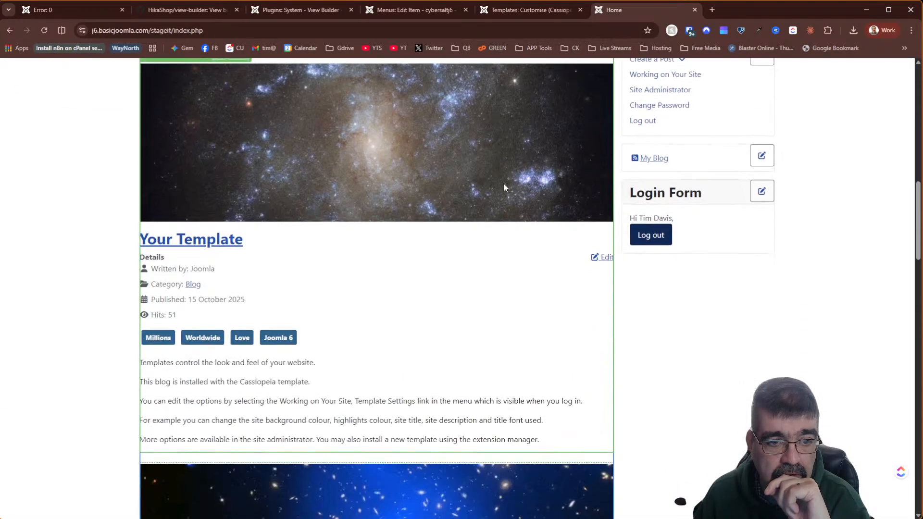
{"action": "scroll", "coordinate": [503, 183], "scroll_direction": "up", "scroll_amount": 2}
{"action": "mouse_move", "coordinate": [233, 174]}
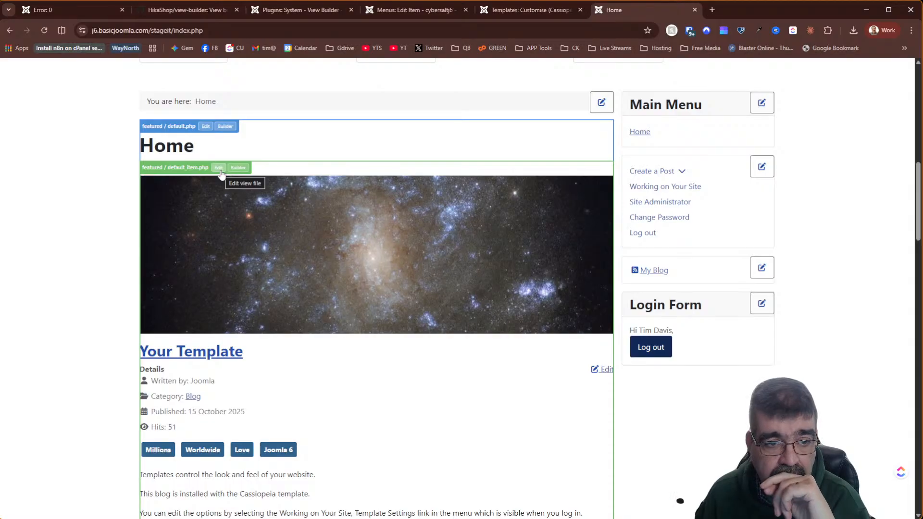
{"action": "left_click", "coordinate": [515, 9]}
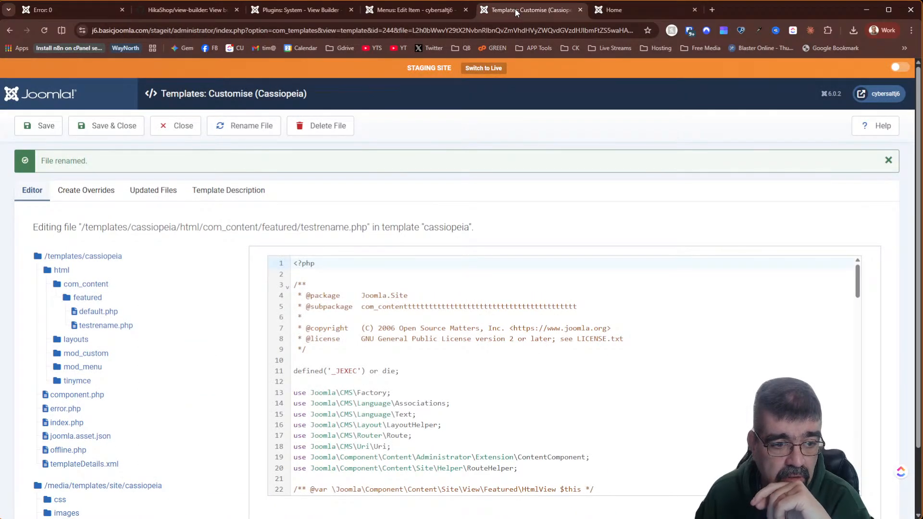
{"action": "left_click", "coordinate": [92, 330]}
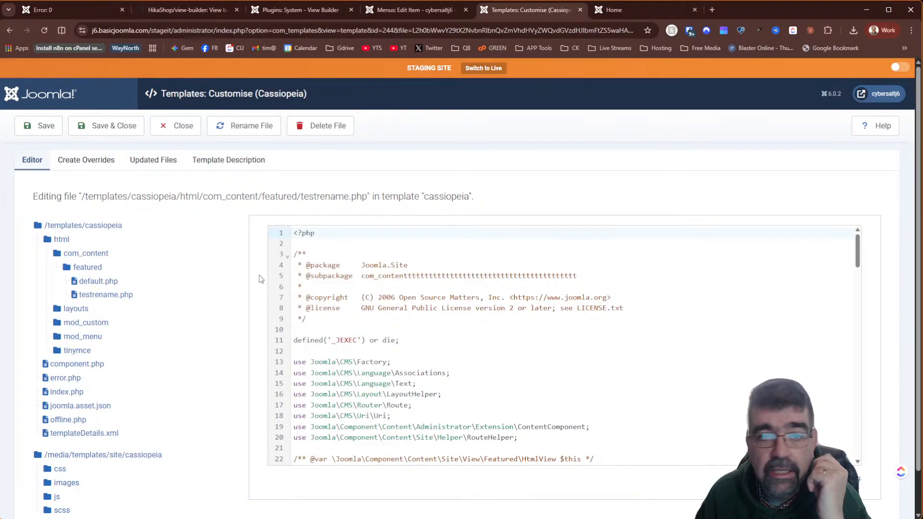
- Rename the featured testrename.php override to testrename_item.php
{"action": "left_click", "coordinate": [316, 11]}
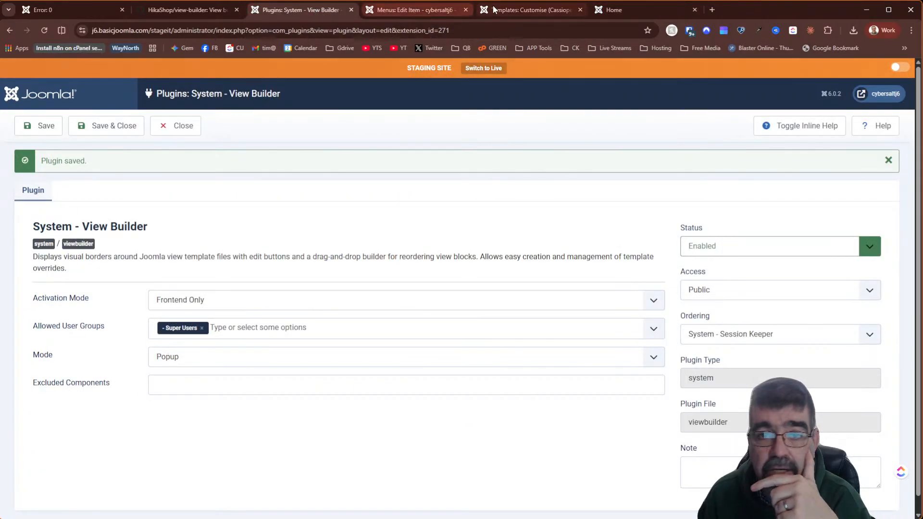
{"action": "left_click", "coordinate": [529, 10]}
{"action": "left_click", "coordinate": [242, 127]}
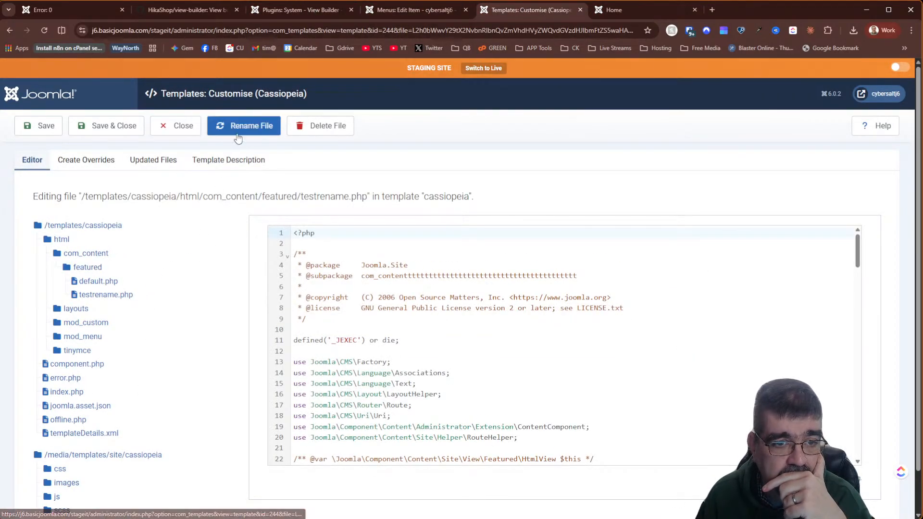
{"action": "left_click", "coordinate": [412, 105]}
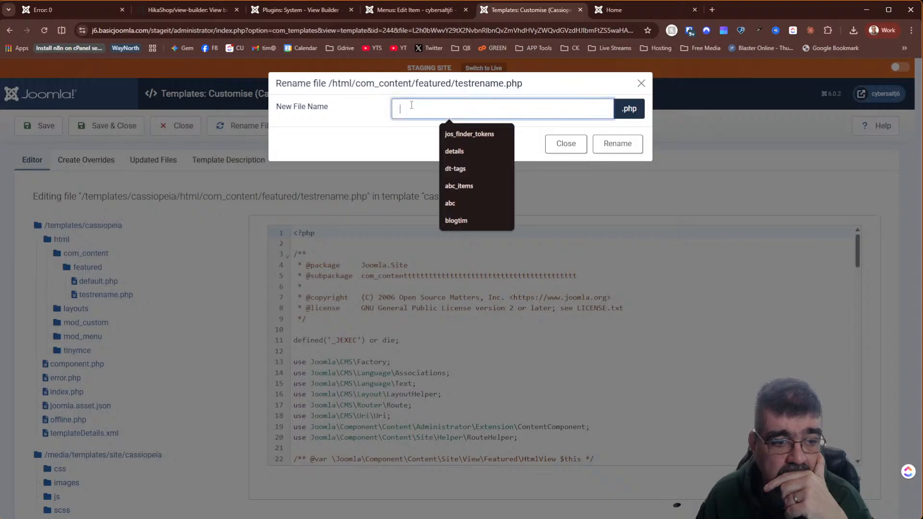
{"action": "type", "text": "test"}
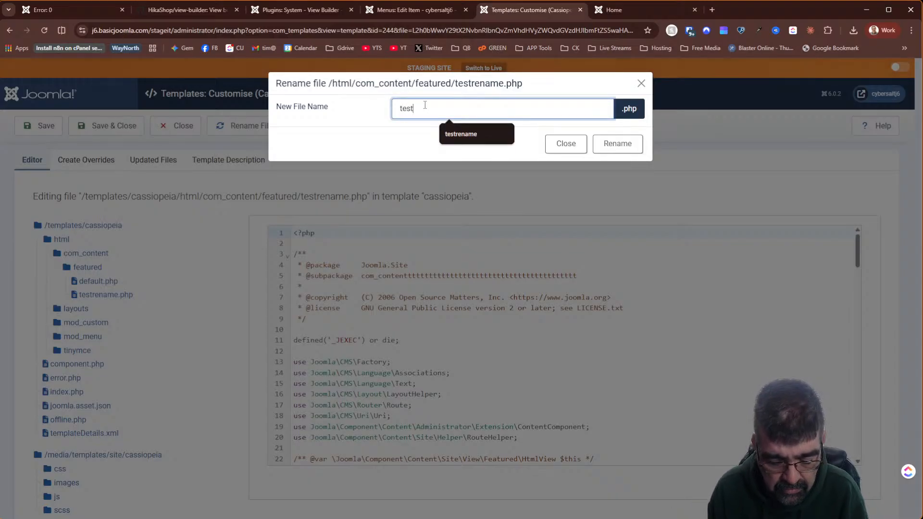
{"action": "type", "text": "rename_item"}
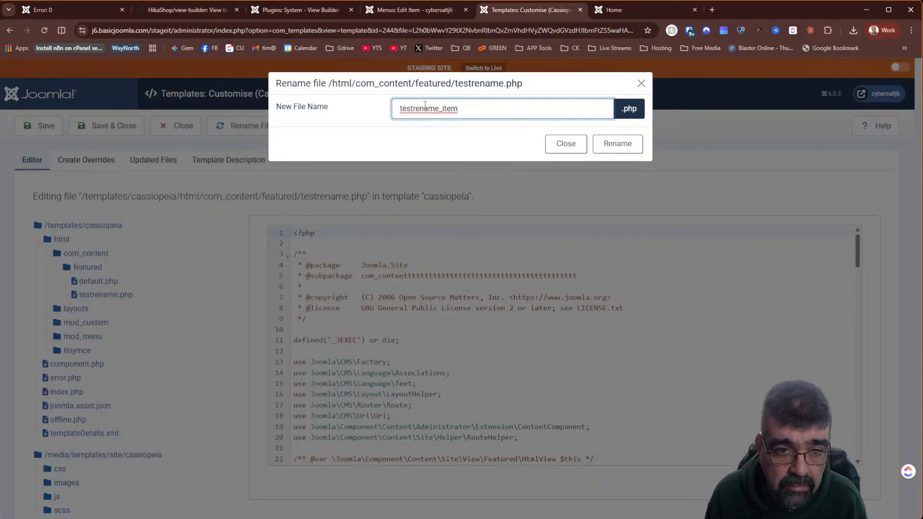
{"action": "key", "text": "Return"}
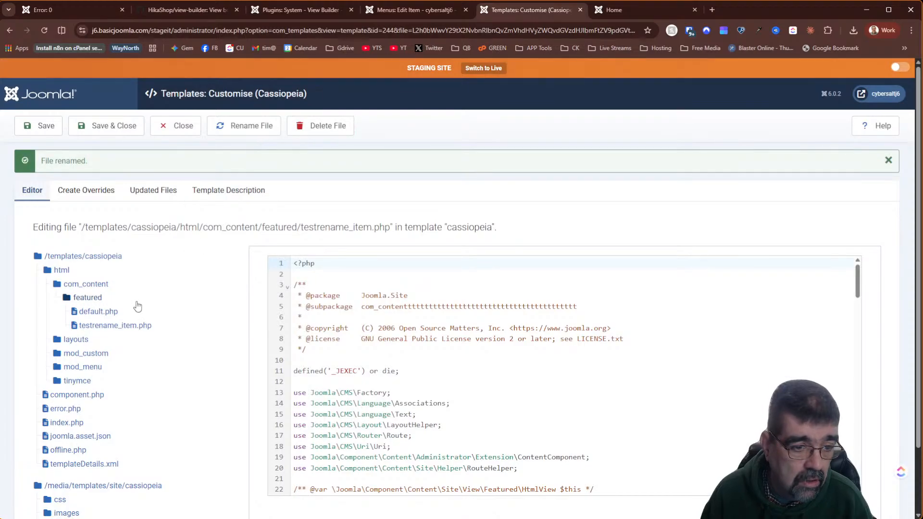
- Rename the featured default.php override to testrename.php
{"action": "left_click", "coordinate": [108, 312]}
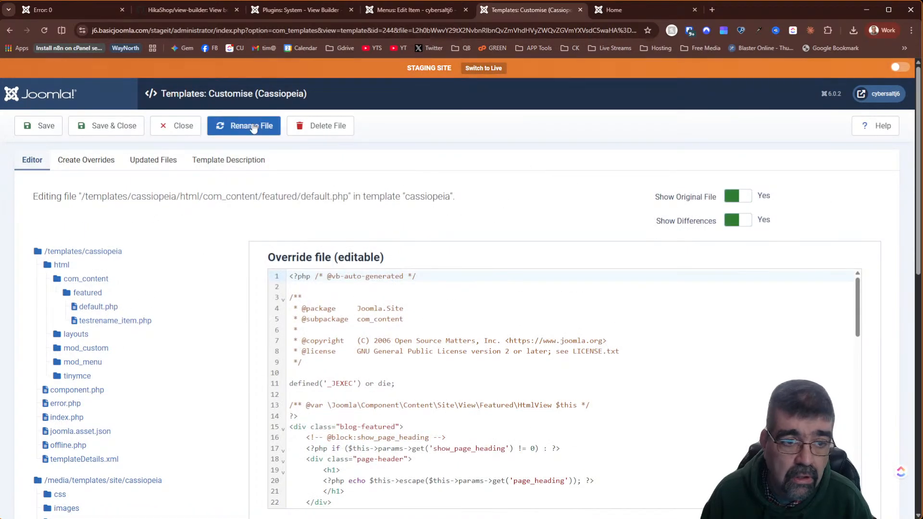
{"action": "left_click", "coordinate": [250, 126]}
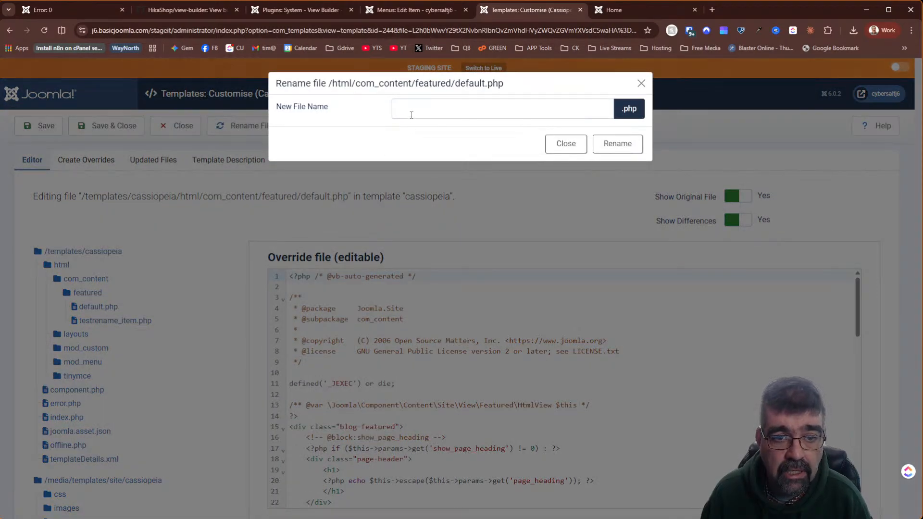
{"action": "left_click", "coordinate": [411, 114]}
{"action": "type", "text": "tes"}
{"action": "key", "text": "BackSpace"}
{"action": "key", "text": "BackSpace"}
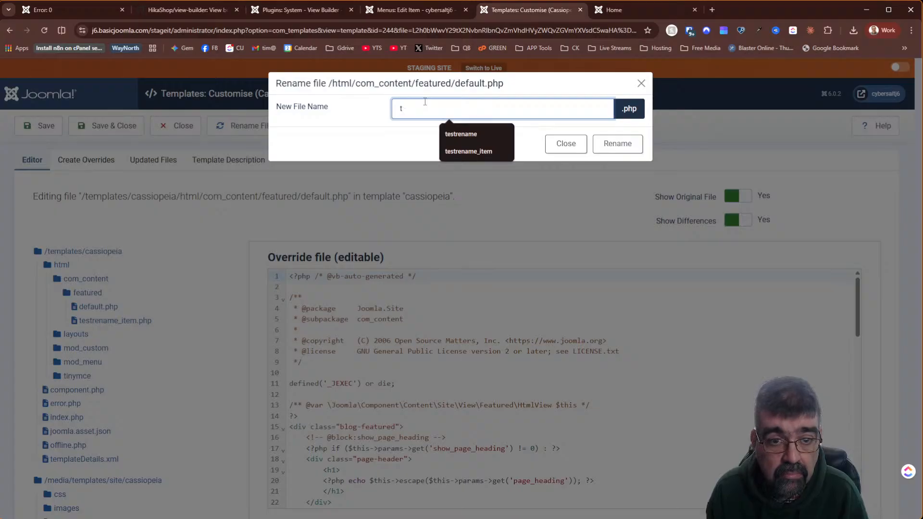
{"action": "key", "text": "BackSpace"}
{"action": "type", "text": "testrena"}
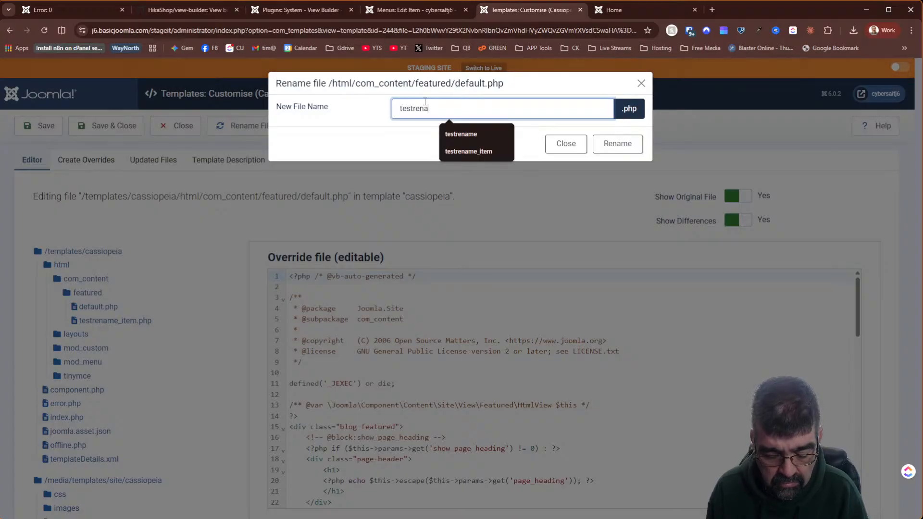
{"action": "type", "text": "me"}
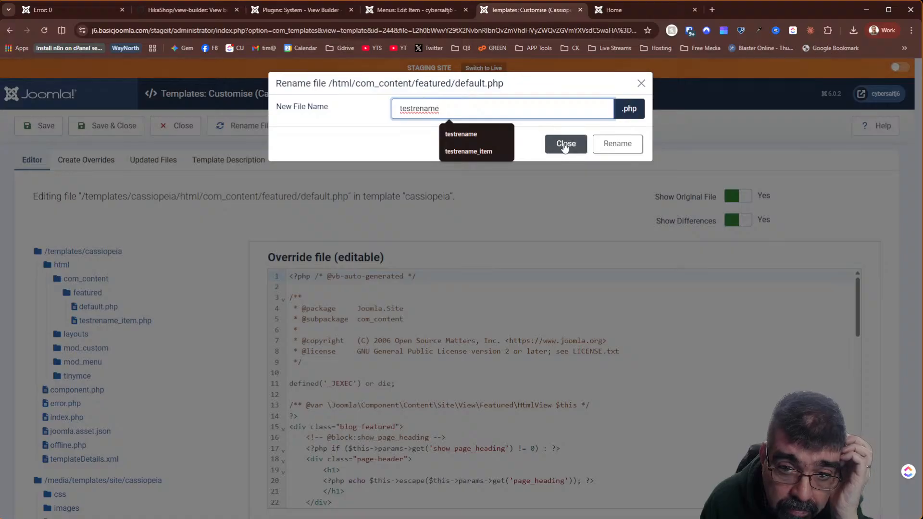
{"action": "left_click", "coordinate": [615, 144]}
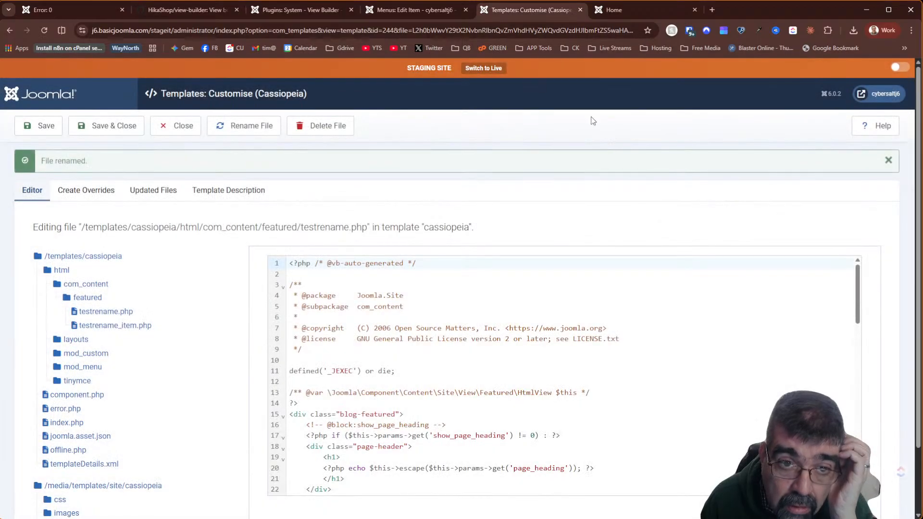
- Review the Home menu item's available template styles, then glance at the front-end home page
{"action": "left_click", "coordinate": [425, 14]}
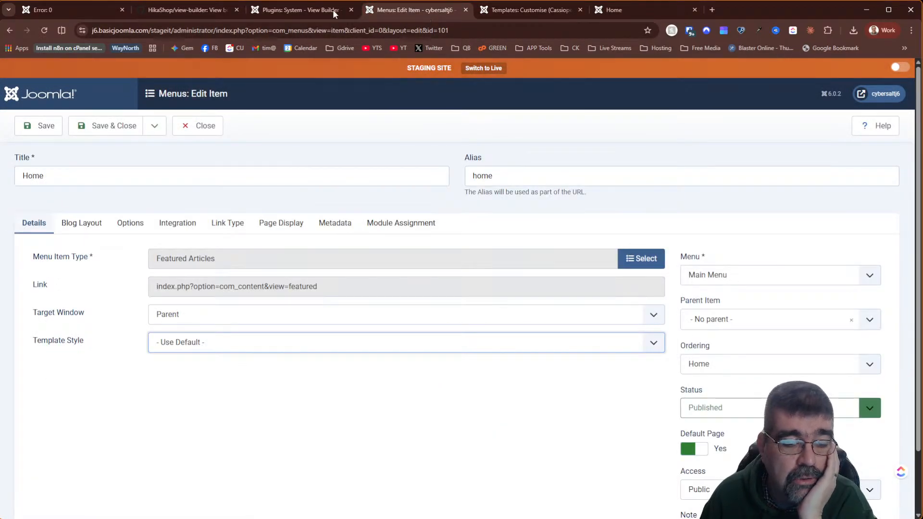
{"action": "left_click", "coordinate": [48, 29]}
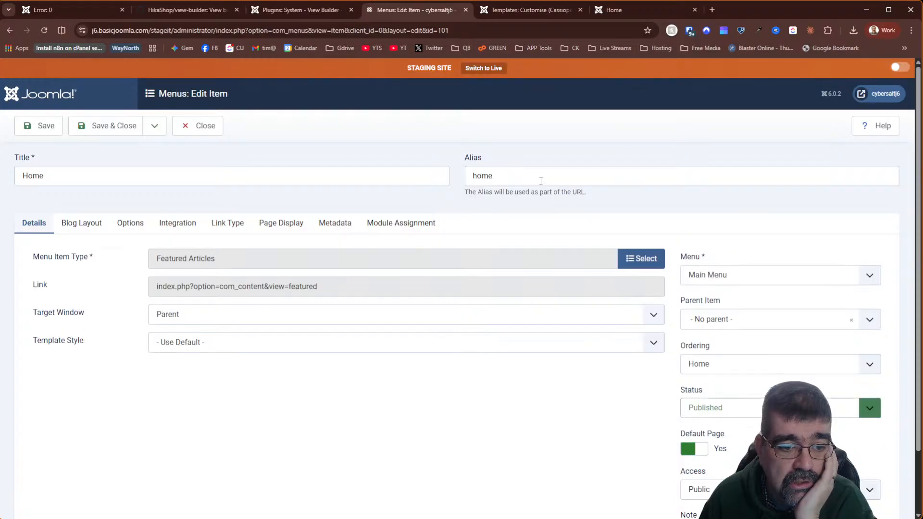
{"action": "left_click", "coordinate": [390, 346]}
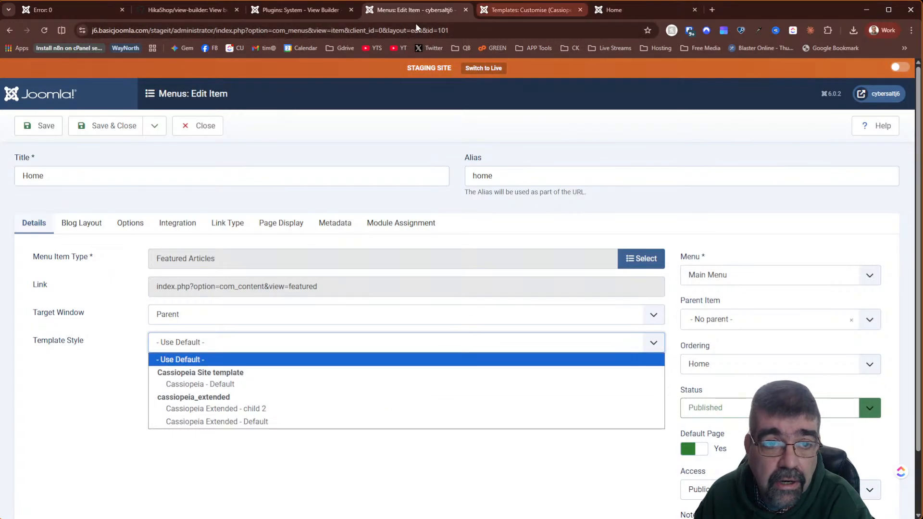
{"action": "left_click", "coordinate": [532, 11]}
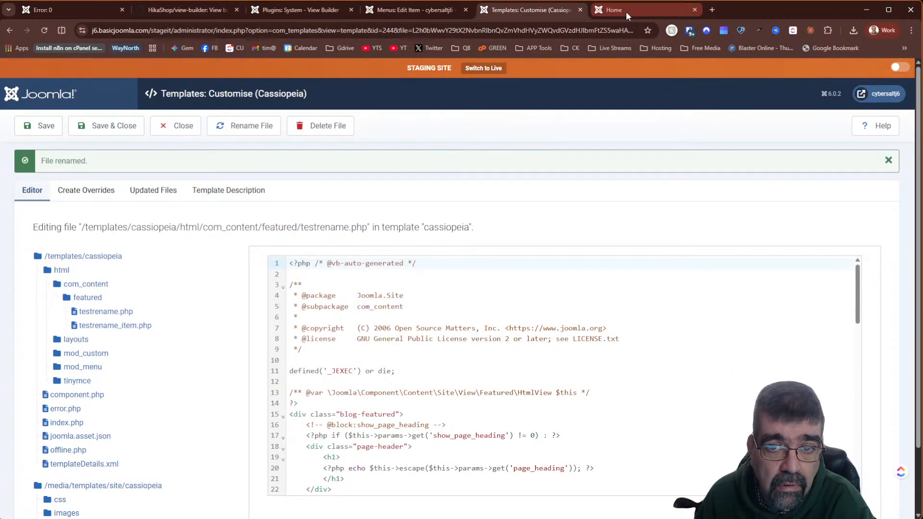
{"action": "left_click", "coordinate": [626, 12]}
{"action": "left_click", "coordinate": [532, 11]}
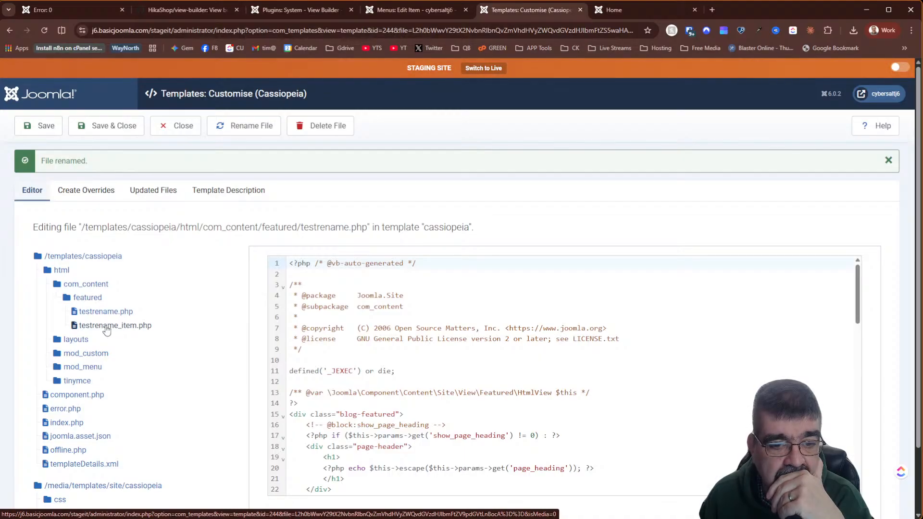
- Recheck the Home item's template style list, leave it unchanged, and view the front-end Home page
{"action": "left_click", "coordinate": [417, 7]}
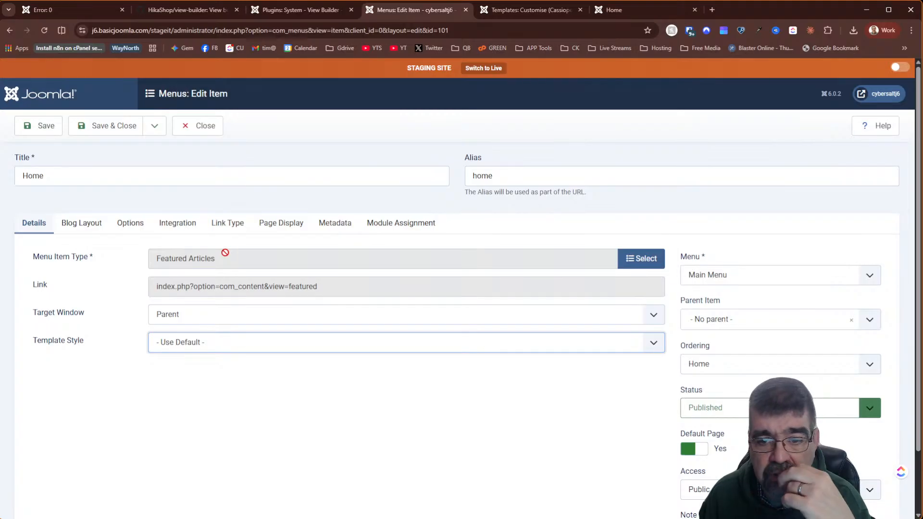
{"action": "left_click", "coordinate": [215, 346]}
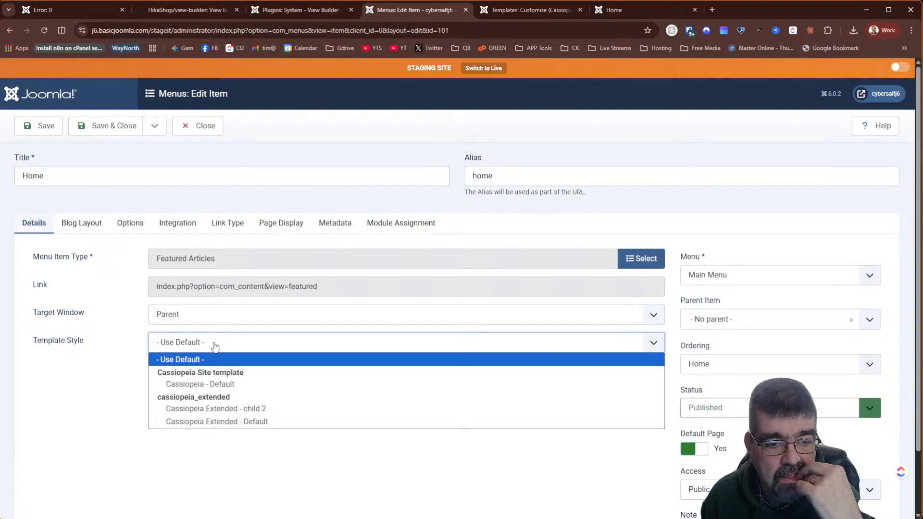
{"action": "left_click", "coordinate": [215, 347]}
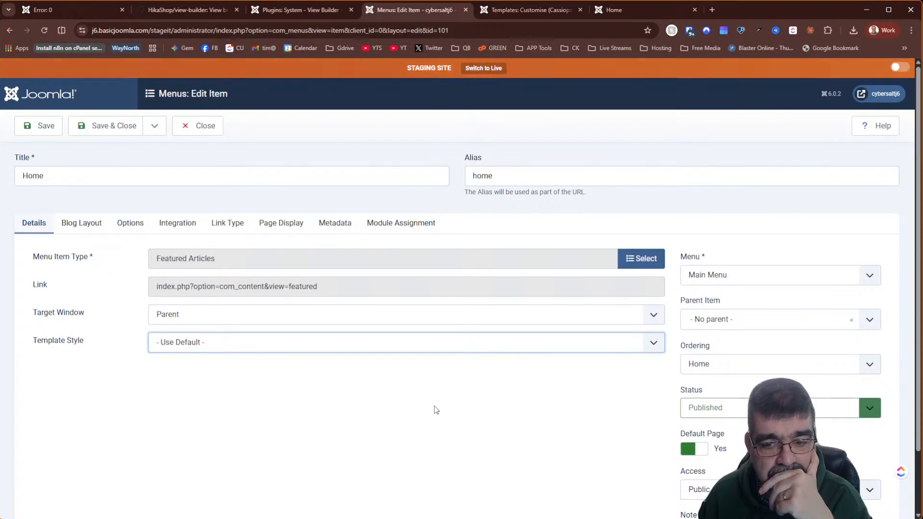
{"action": "scroll", "coordinate": [435, 411], "scroll_direction": "down", "scroll_amount": 2}
{"action": "scroll", "coordinate": [436, 412], "scroll_direction": "up", "scroll_amount": 2}
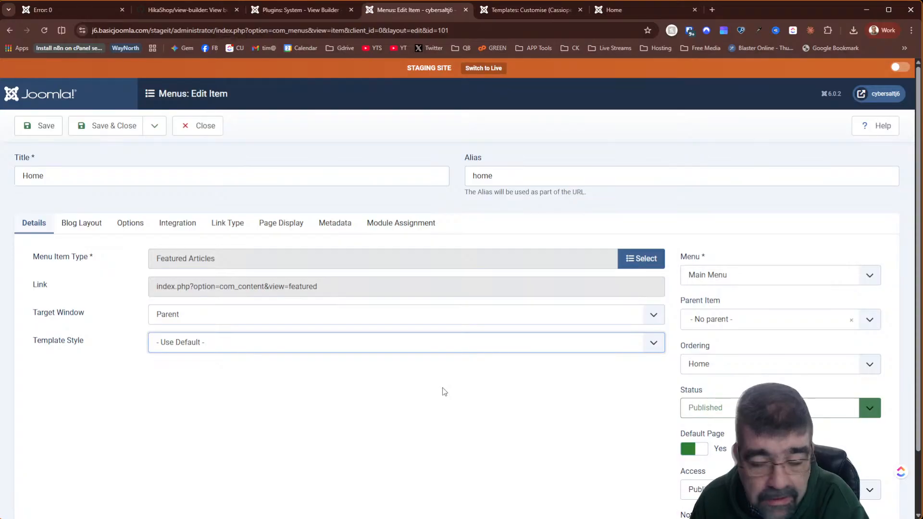
{"action": "left_click", "coordinate": [626, 18]}
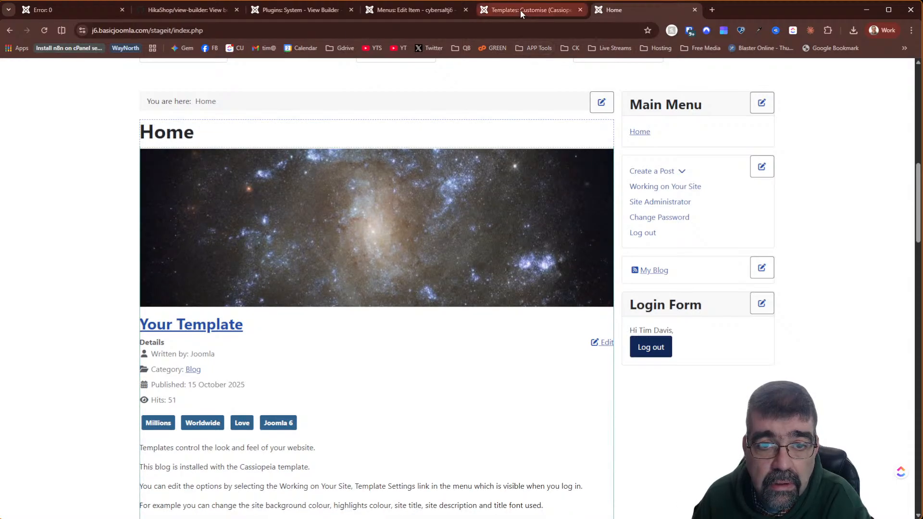
- Close the Home menu item without saving, leaving Template Style at Use Default
{"action": "mouse_move", "coordinate": [520, 10]}
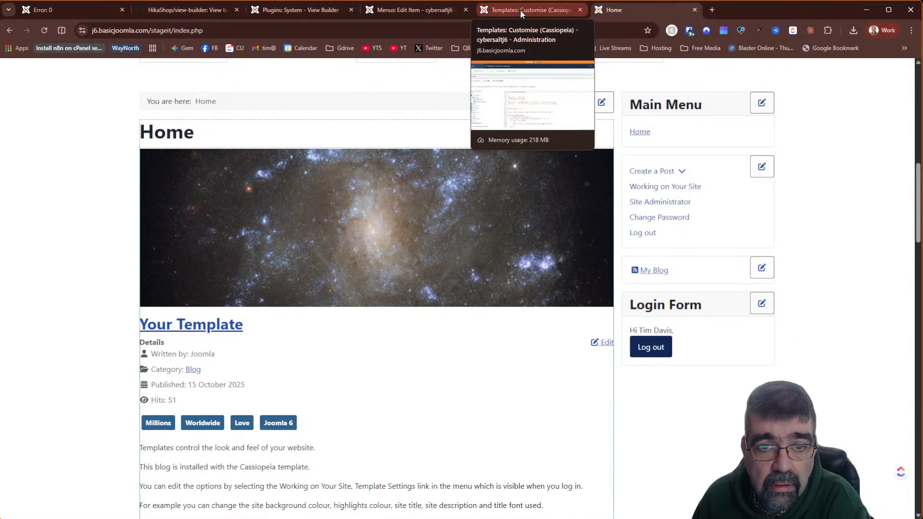
{"action": "left_click", "coordinate": [521, 10]}
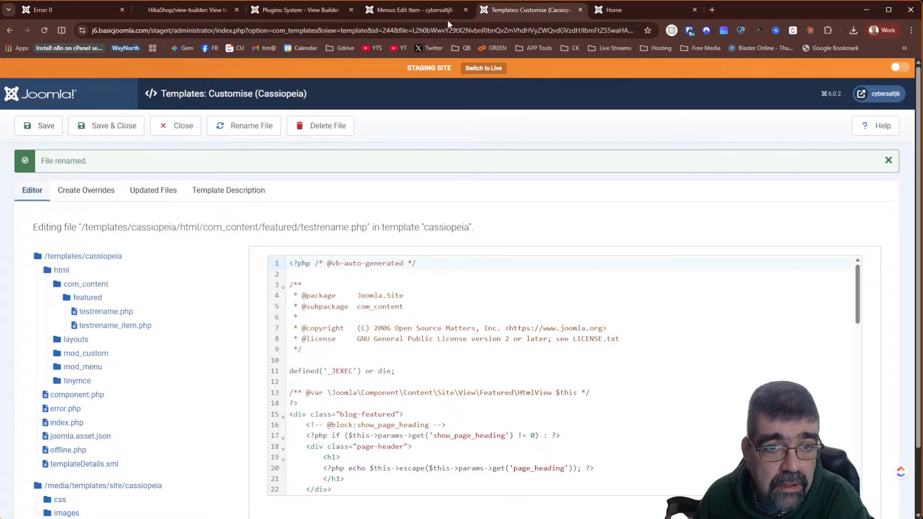
{"action": "mouse_move", "coordinate": [397, 9]}
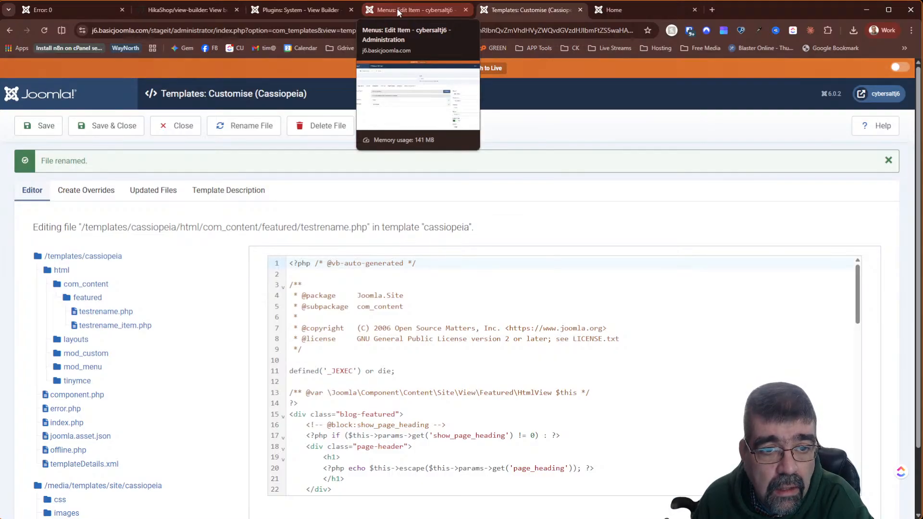
{"action": "left_click", "coordinate": [397, 8]}
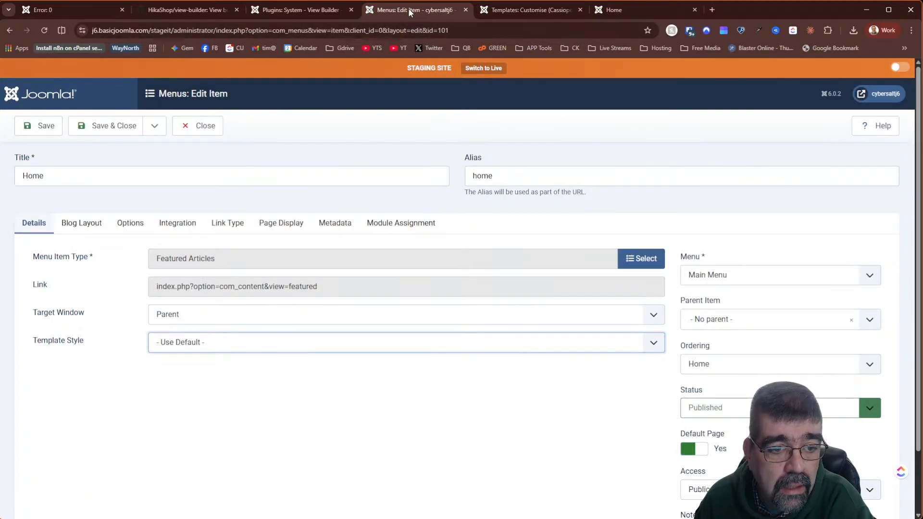
{"action": "left_click", "coordinate": [196, 126]}
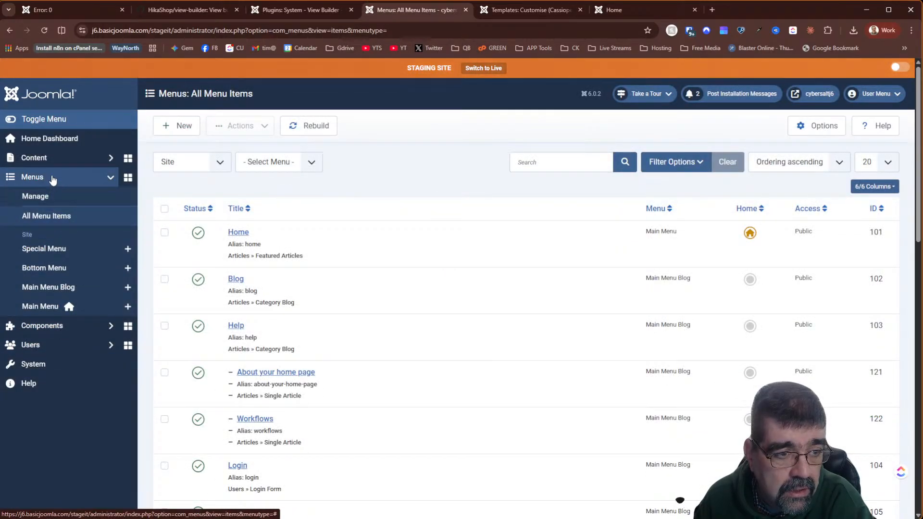
- Open the New Custom Fields article from Content > Articles for editing
{"action": "left_click", "coordinate": [51, 159]}
{"action": "left_click", "coordinate": [55, 172]}
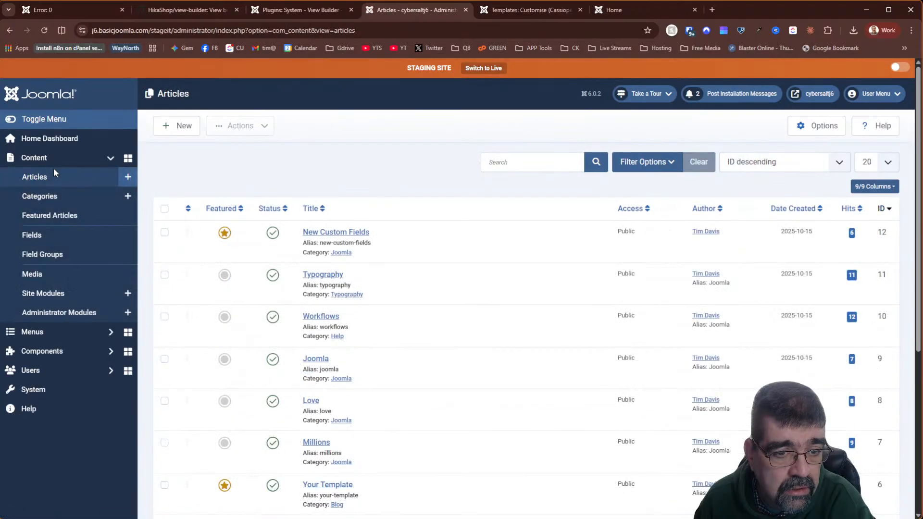
{"action": "left_click", "coordinate": [336, 233]}
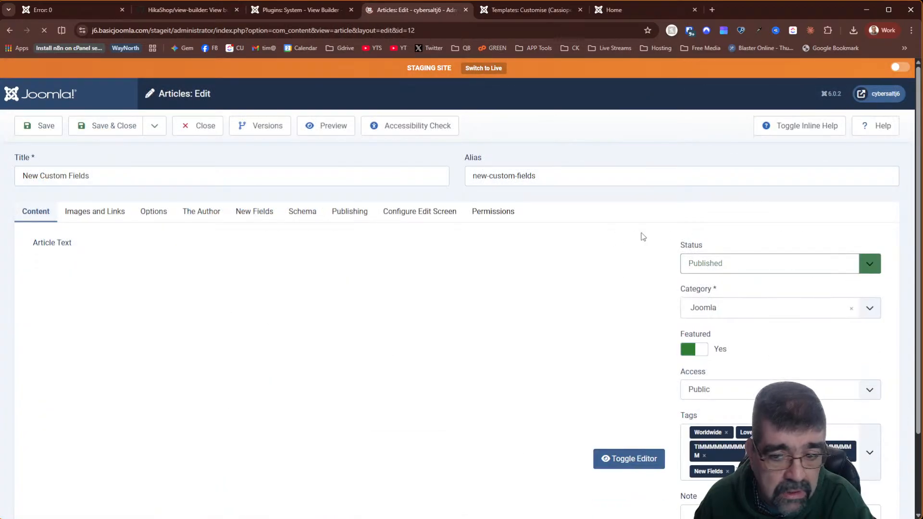
{"action": "scroll", "coordinate": [687, 218], "scroll_direction": "down", "scroll_amount": 3}
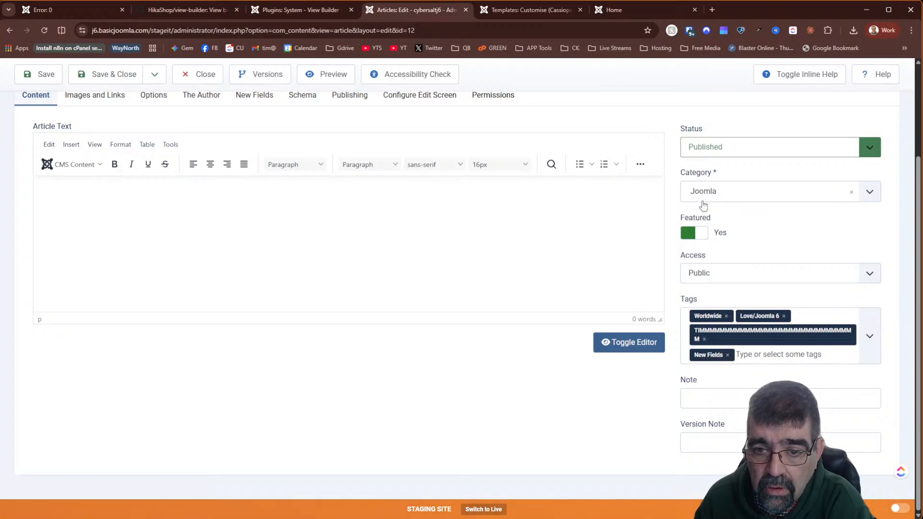
{"action": "scroll", "coordinate": [364, 291], "scroll_direction": "up", "scroll_amount": 3}
- Browse the article's Images and Links, Options and Publishing tabs
{"action": "left_click", "coordinate": [96, 206]}
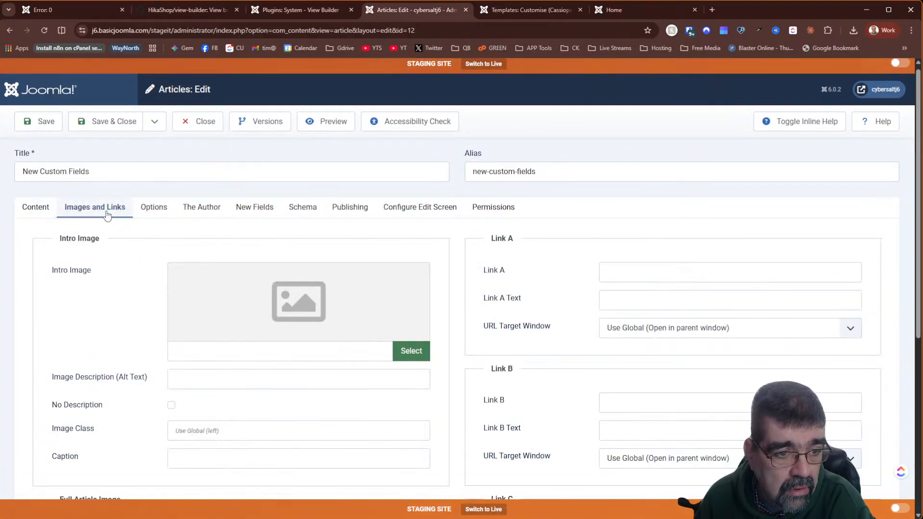
{"action": "scroll", "coordinate": [117, 238], "scroll_direction": "down", "scroll_amount": 5}
{"action": "scroll", "coordinate": [118, 248], "scroll_direction": "up", "scroll_amount": 5}
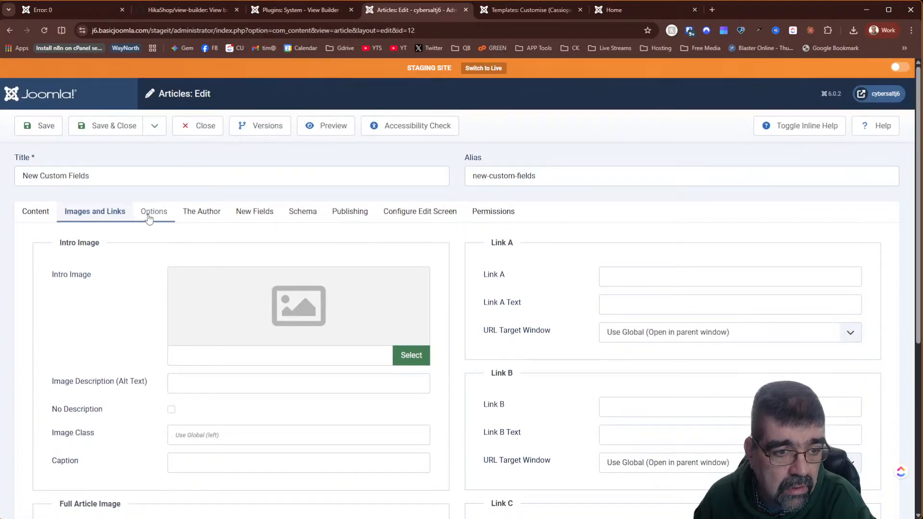
{"action": "left_click", "coordinate": [151, 211]}
{"action": "scroll", "coordinate": [126, 254], "scroll_direction": "down", "scroll_amount": 12}
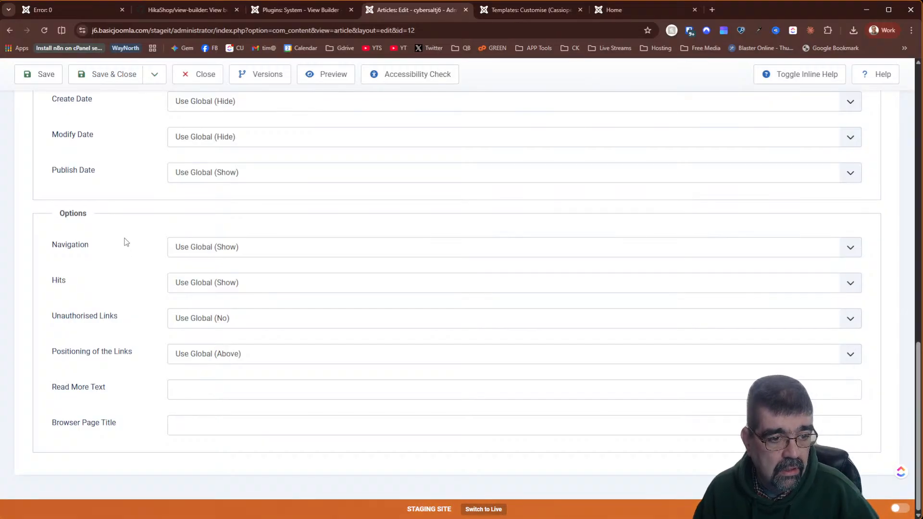
{"action": "scroll", "coordinate": [125, 242], "scroll_direction": "up", "scroll_amount": 15}
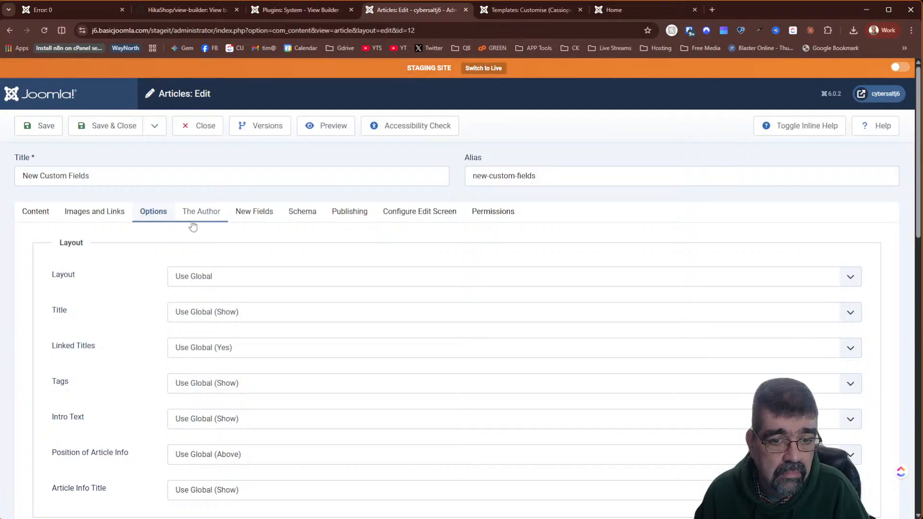
{"action": "left_click", "coordinate": [350, 212]}
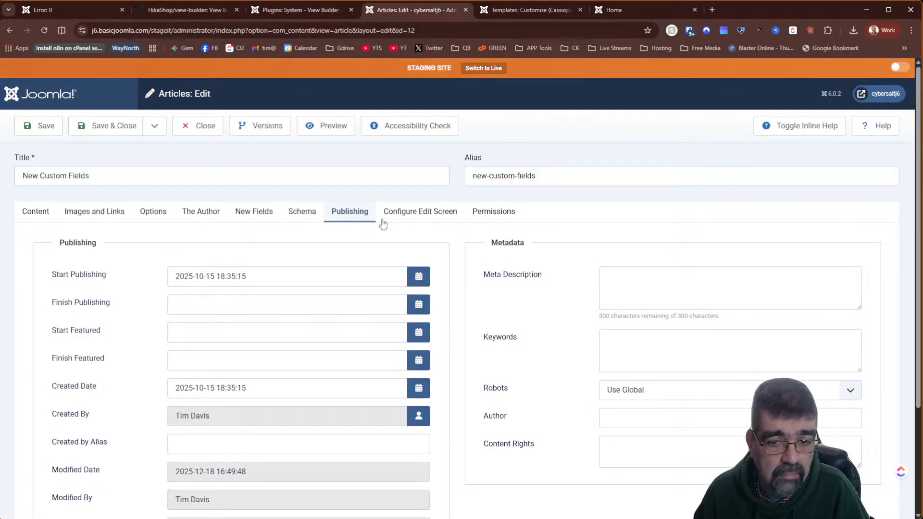
{"action": "scroll", "coordinate": [560, 262], "scroll_direction": "down", "scroll_amount": 3}
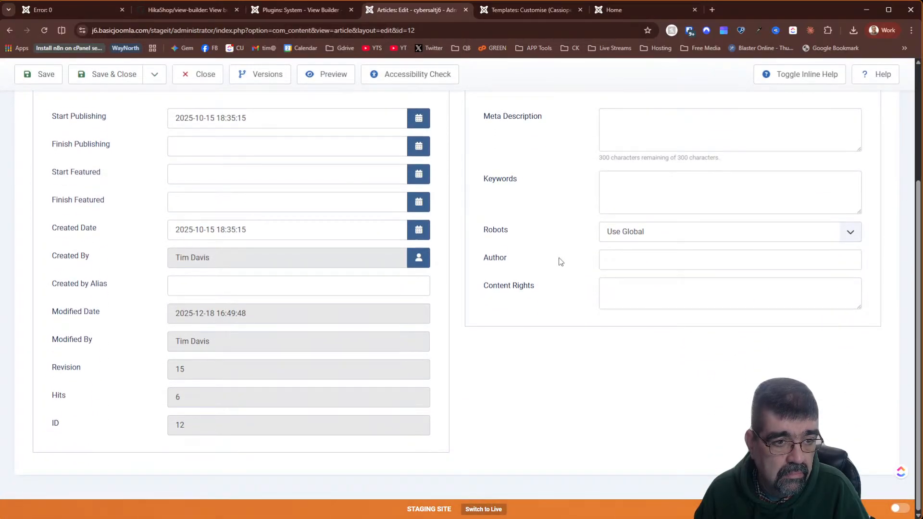
{"action": "scroll", "coordinate": [560, 262], "scroll_direction": "up", "scroll_amount": 3}
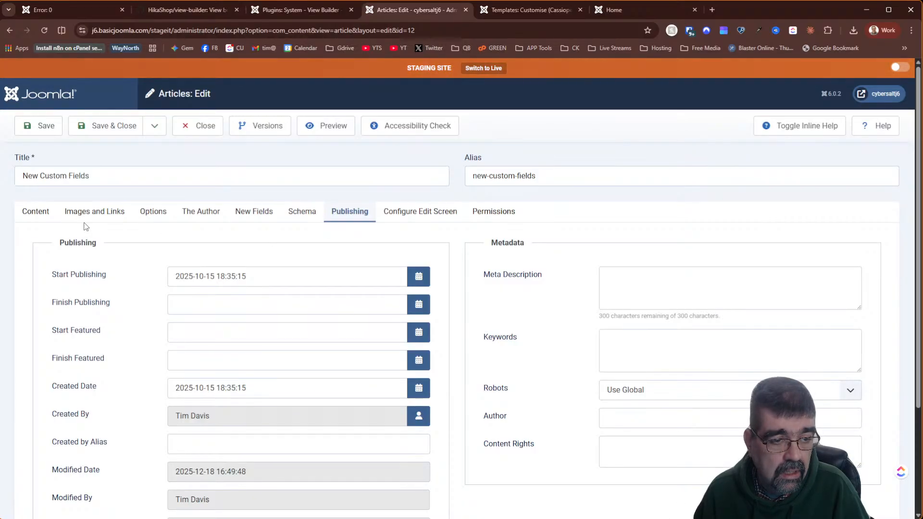
- Recheck Images and Links, confirming the intro and full article images are empty
{"action": "left_click", "coordinate": [31, 214]}
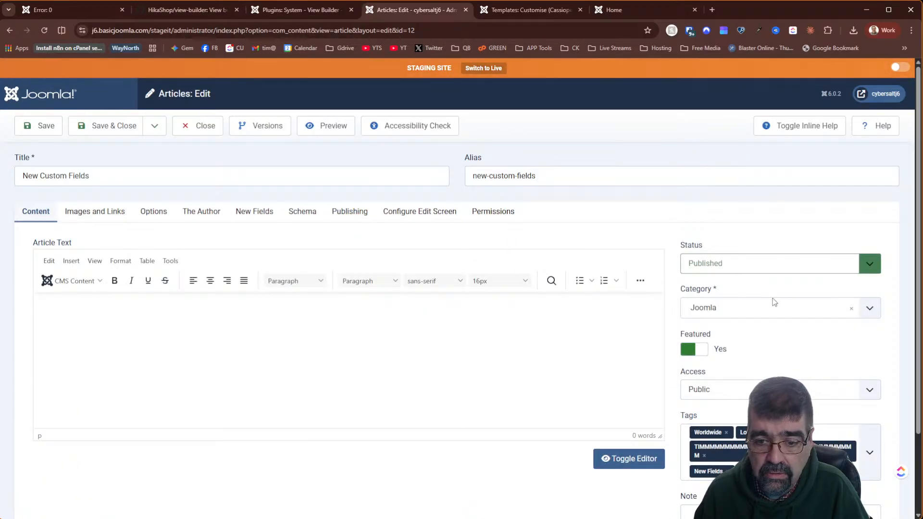
{"action": "scroll", "coordinate": [816, 329], "scroll_direction": "down", "scroll_amount": 2}
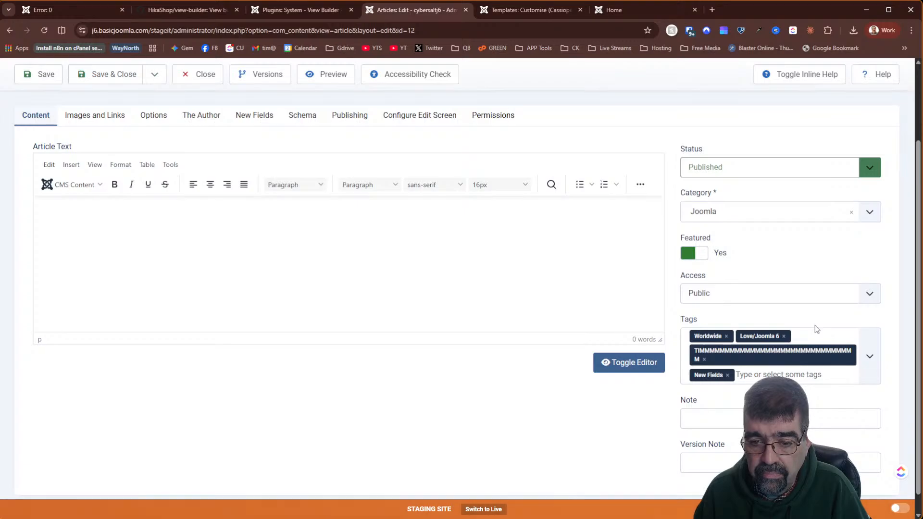
{"action": "scroll", "coordinate": [816, 329], "scroll_direction": "up", "scroll_amount": 3}
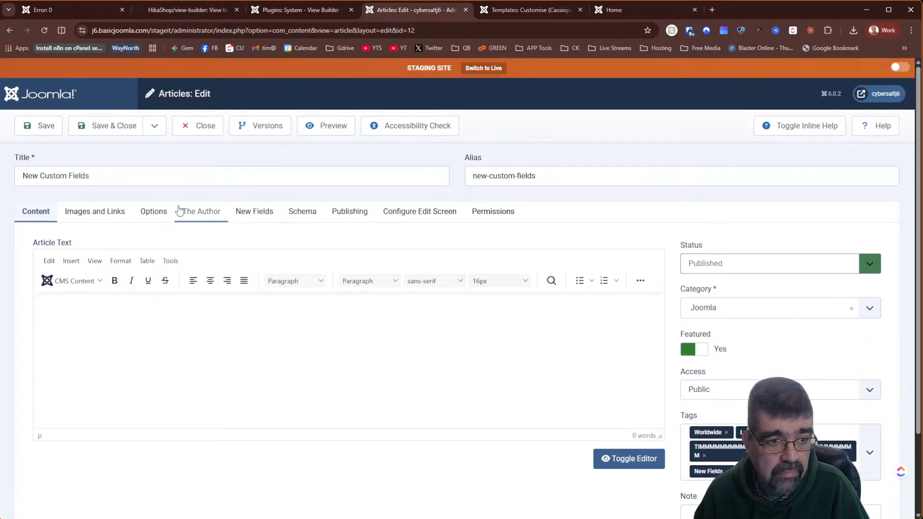
{"action": "left_click", "coordinate": [127, 215]}
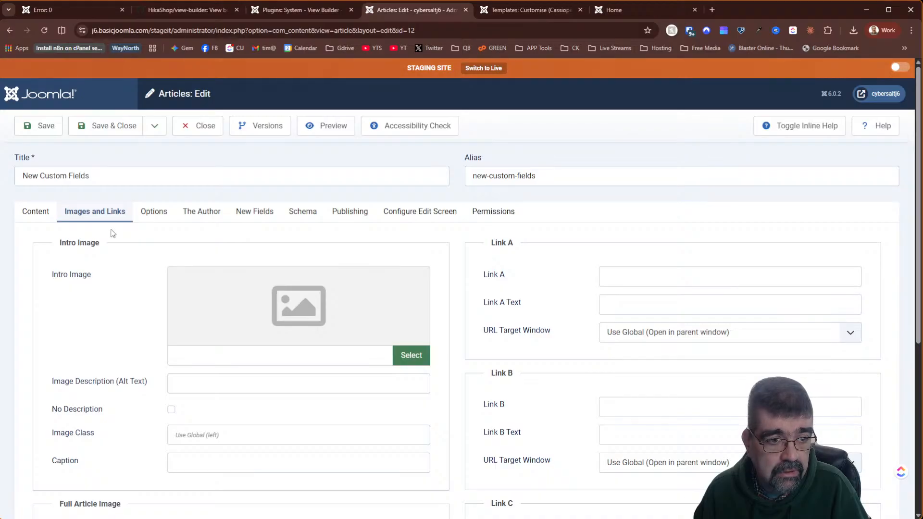
{"action": "left_click", "coordinate": [35, 214]}
{"action": "scroll", "coordinate": [620, 255], "scroll_direction": "down", "scroll_amount": 2}
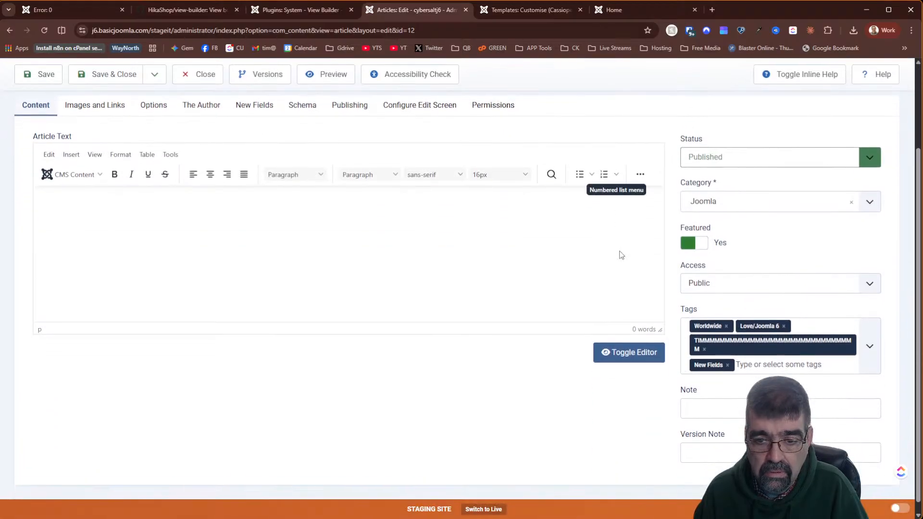
{"action": "scroll", "coordinate": [604, 303], "scroll_direction": "up", "scroll_amount": 2}
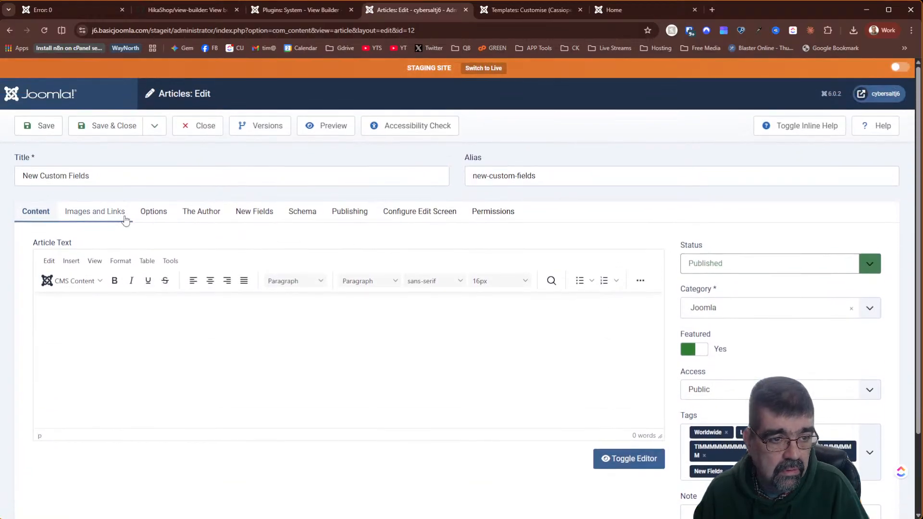
{"action": "left_click", "coordinate": [104, 218]}
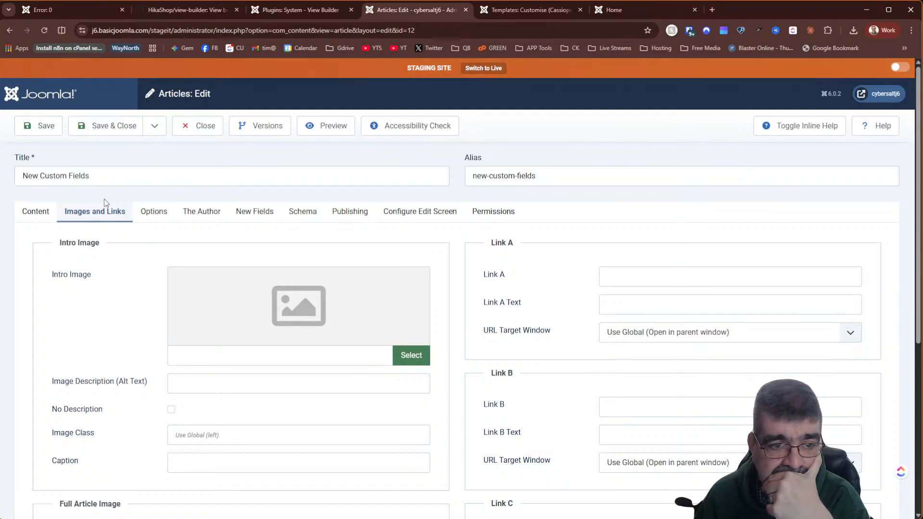
{"action": "scroll", "coordinate": [115, 234], "scroll_direction": "down", "scroll_amount": 5}
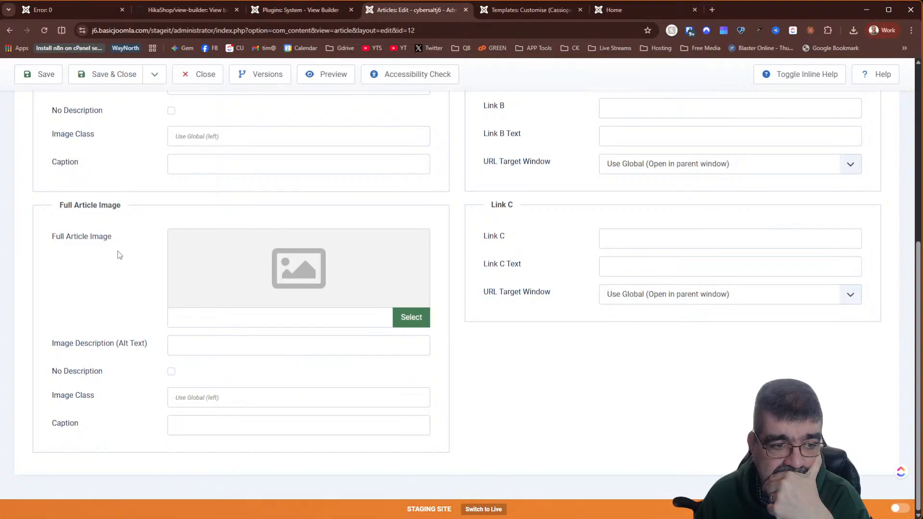
{"action": "scroll", "coordinate": [120, 255], "scroll_direction": "up", "scroll_amount": 5}
- Find the Layout setting in the article's Options tab and list its layout choices
{"action": "key", "text": "ctrl+f"}
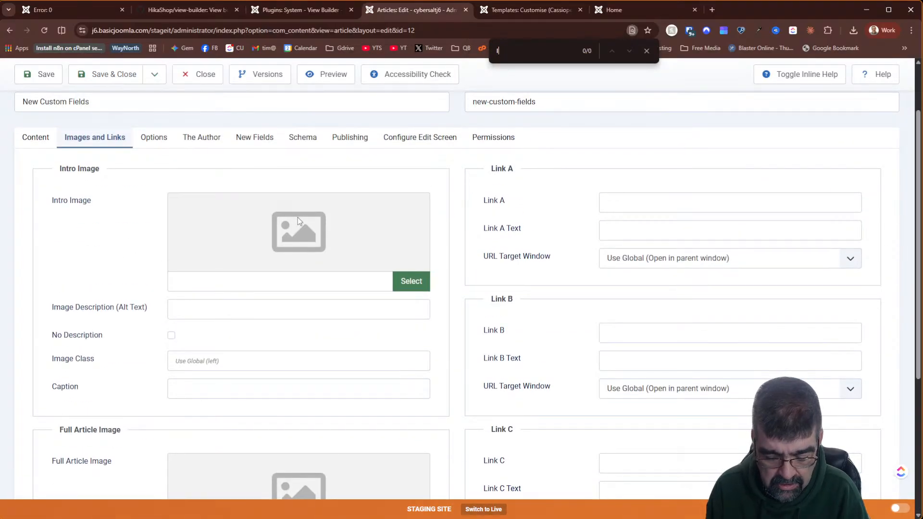
{"action": "type", "text": "layout"}
{"action": "left_click", "coordinate": [150, 138]}
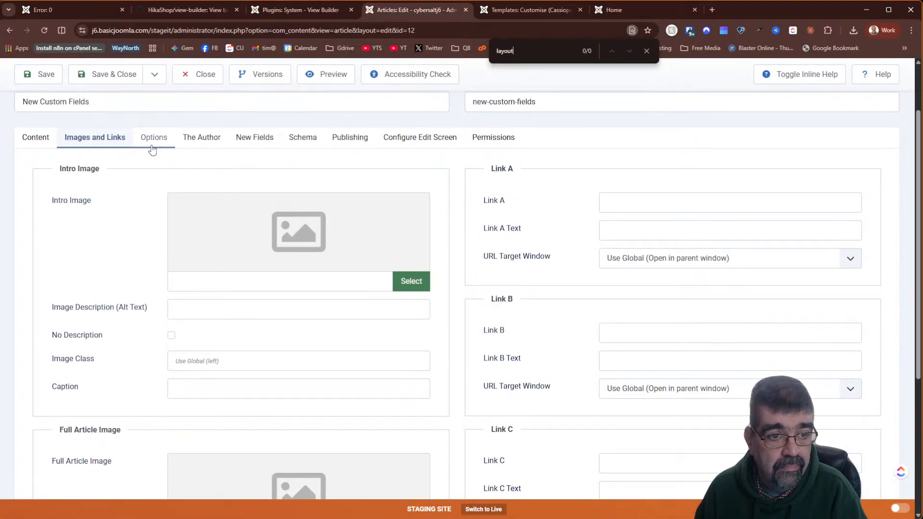
{"action": "key", "text": "ctrl+f"}
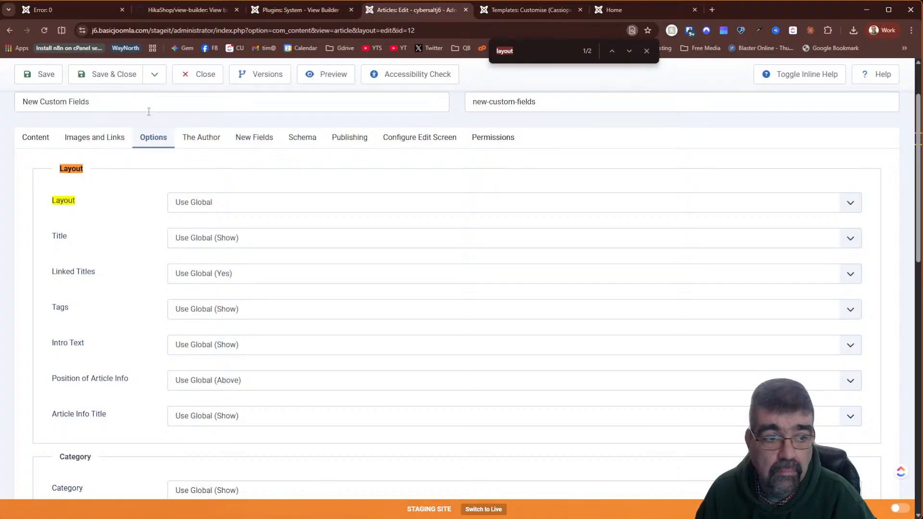
{"action": "left_click", "coordinate": [210, 202]}
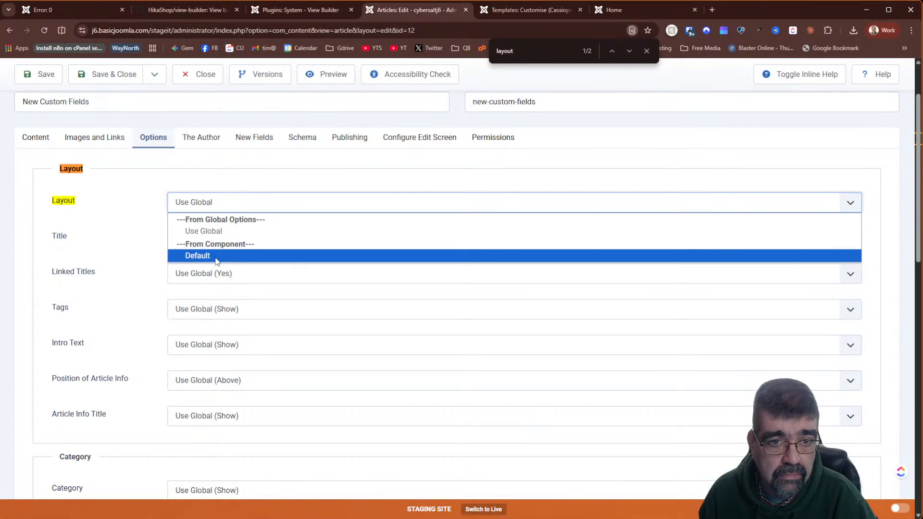
- Close the article unchanged and check the available layouts in the Articles component Options
{"action": "left_click", "coordinate": [196, 82]}
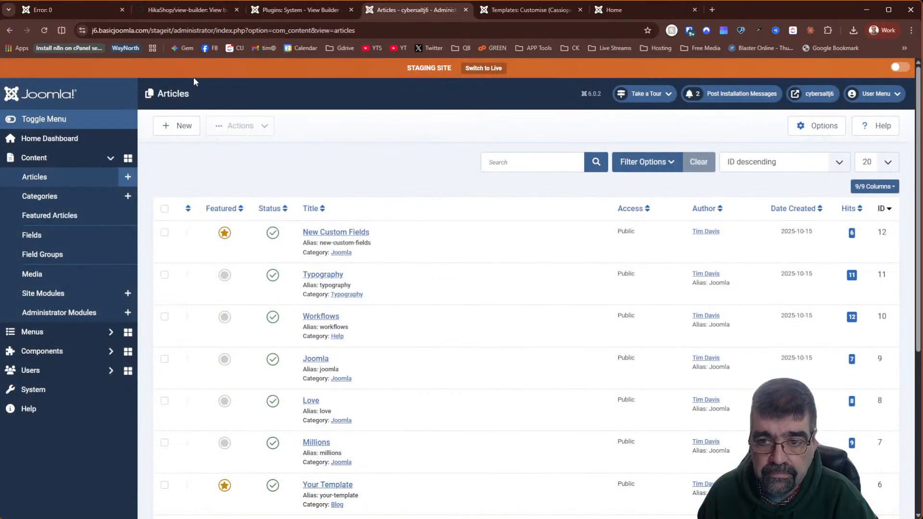
{"action": "left_click", "coordinate": [823, 126]}
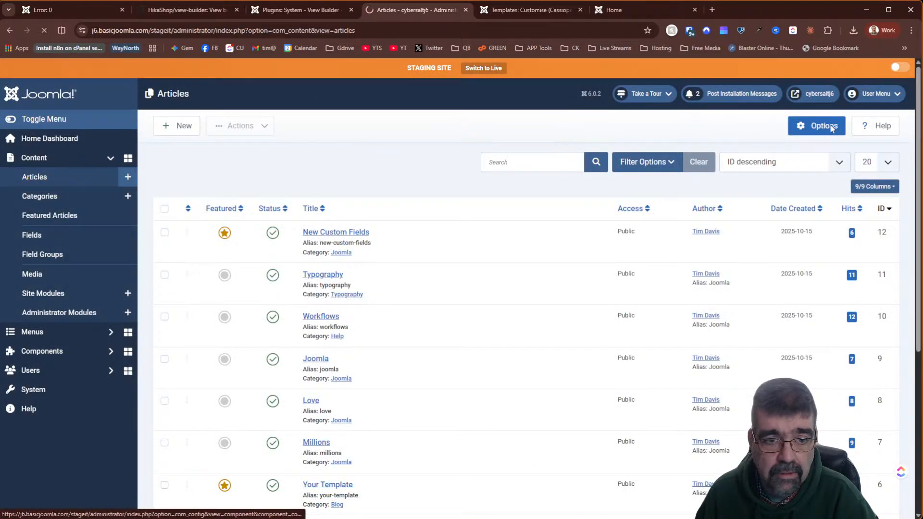
{"action": "key", "text": "ctrl+f"}
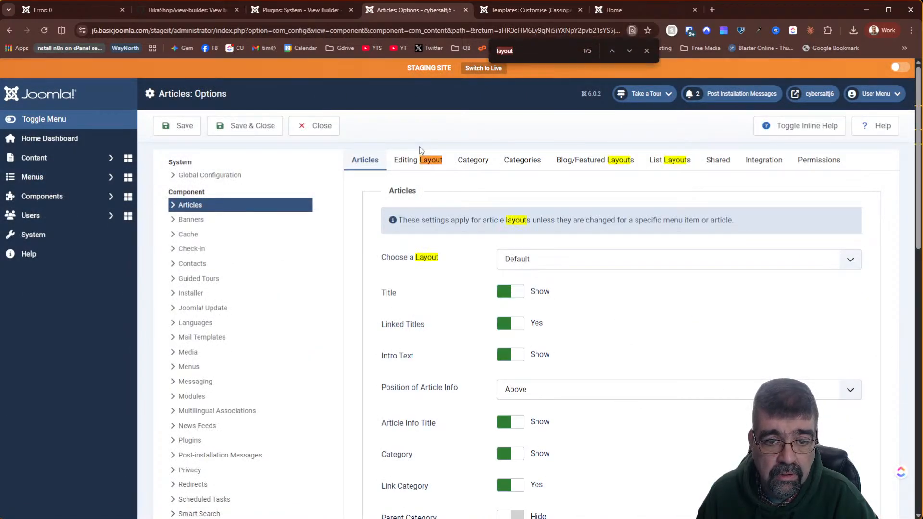
{"action": "left_click", "coordinate": [532, 268]}
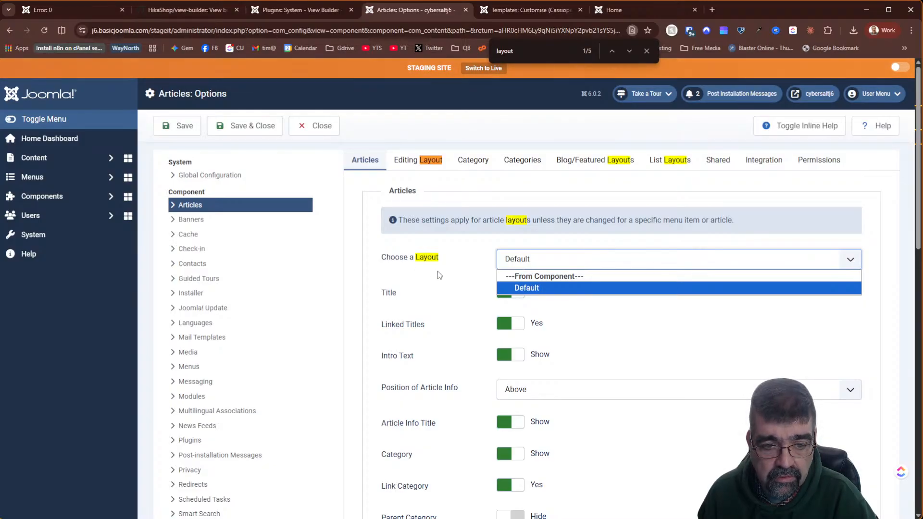
{"action": "left_click", "coordinate": [501, 7]}
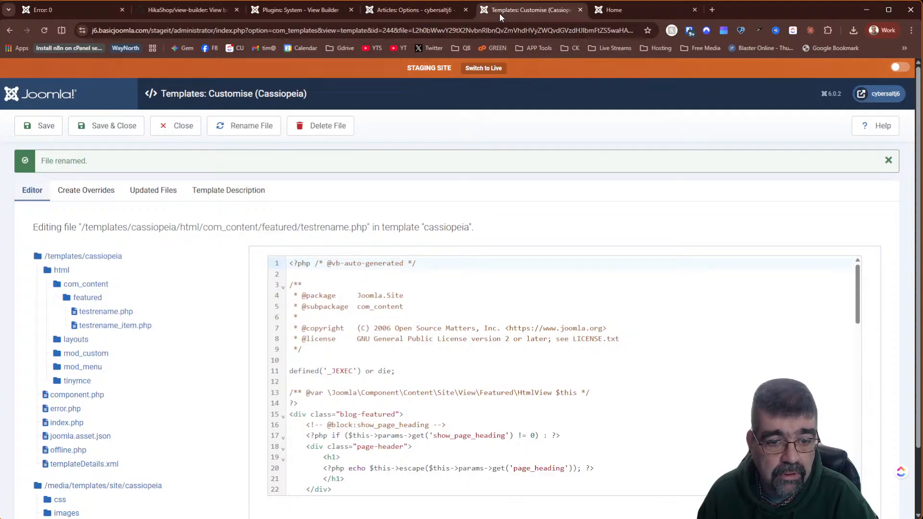
- On the front end, navigate Help > Workflows to show the article labelled article/default.php
{"action": "left_click", "coordinate": [614, 11]}
{"action": "scroll", "coordinate": [509, 327], "scroll_direction": "down", "scroll_amount": 2}
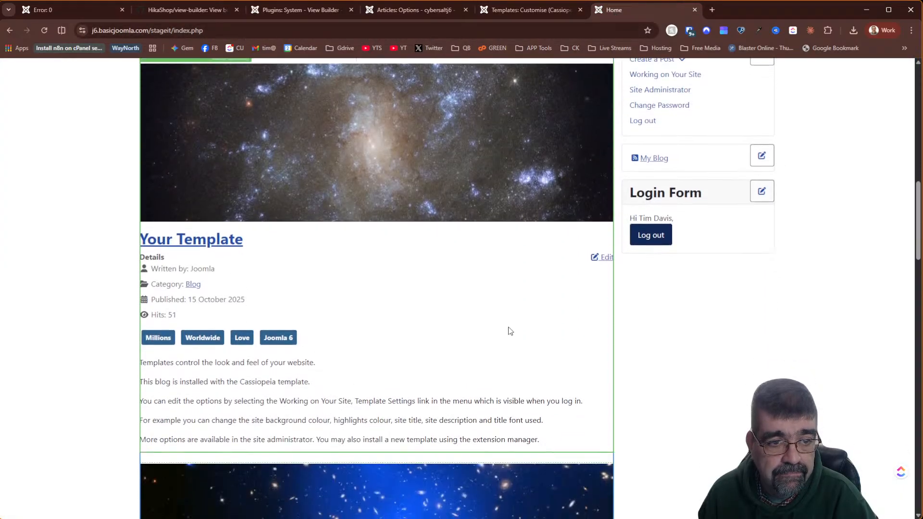
{"action": "scroll", "coordinate": [510, 331], "scroll_direction": "down", "scroll_amount": 2}
{"action": "scroll", "coordinate": [510, 331], "scroll_direction": "up", "scroll_amount": 5}
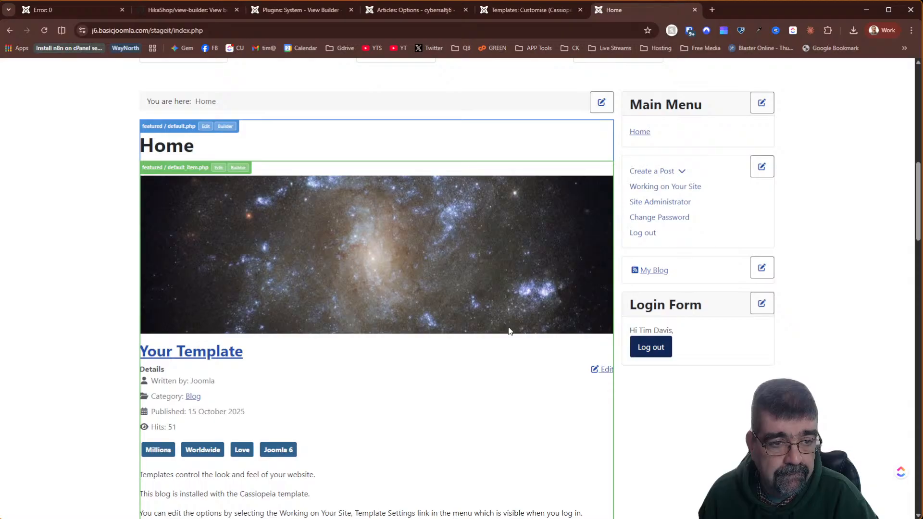
{"action": "scroll", "coordinate": [510, 331], "scroll_direction": "up", "scroll_amount": 10}
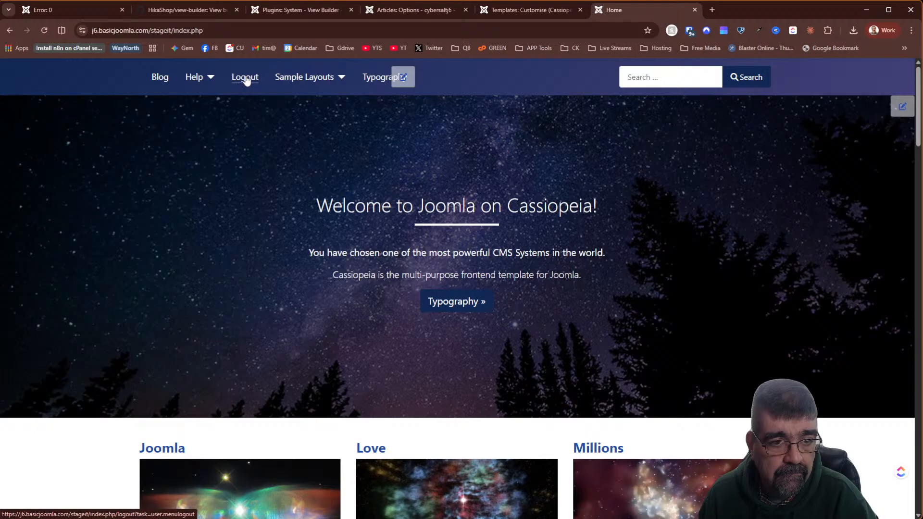
{"action": "left_click", "coordinate": [201, 81]}
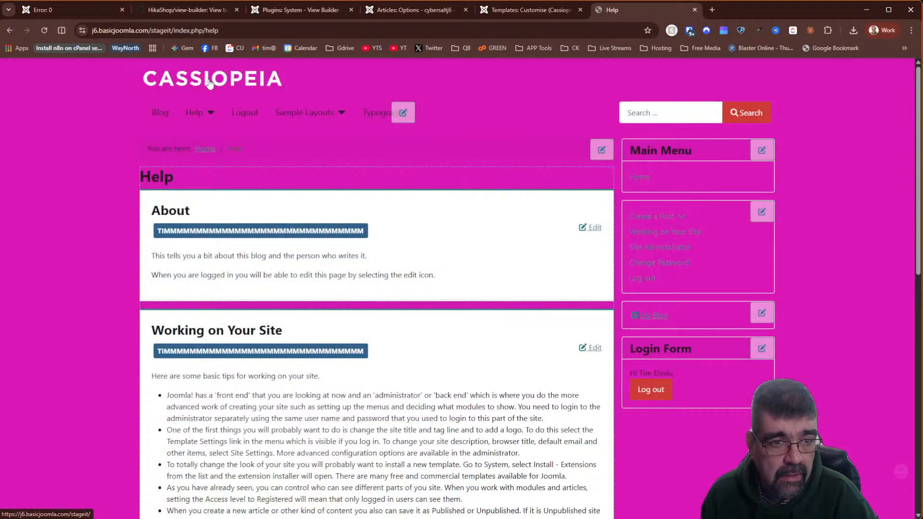
{"action": "left_click", "coordinate": [11, 31]}
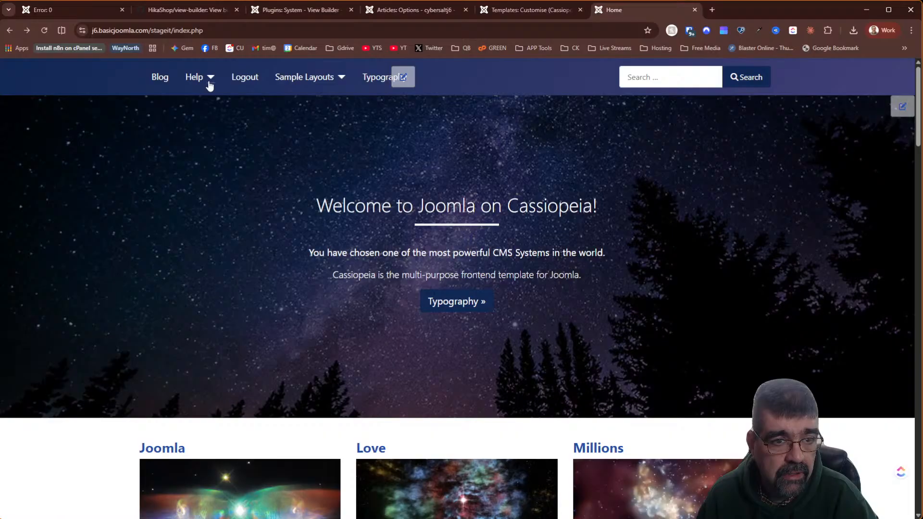
{"action": "left_click", "coordinate": [210, 78]}
{"action": "left_click", "coordinate": [213, 121]}
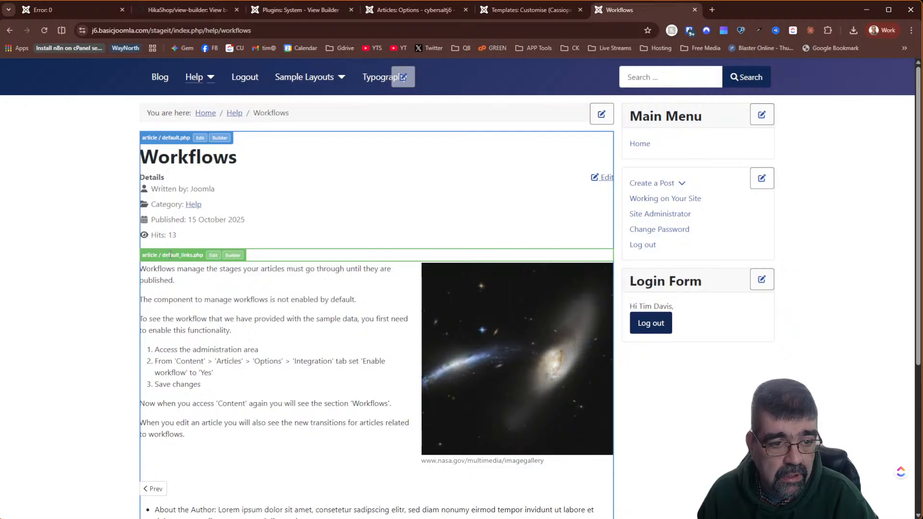
{"action": "scroll", "coordinate": [211, 386], "scroll_direction": "down", "scroll_amount": 2}
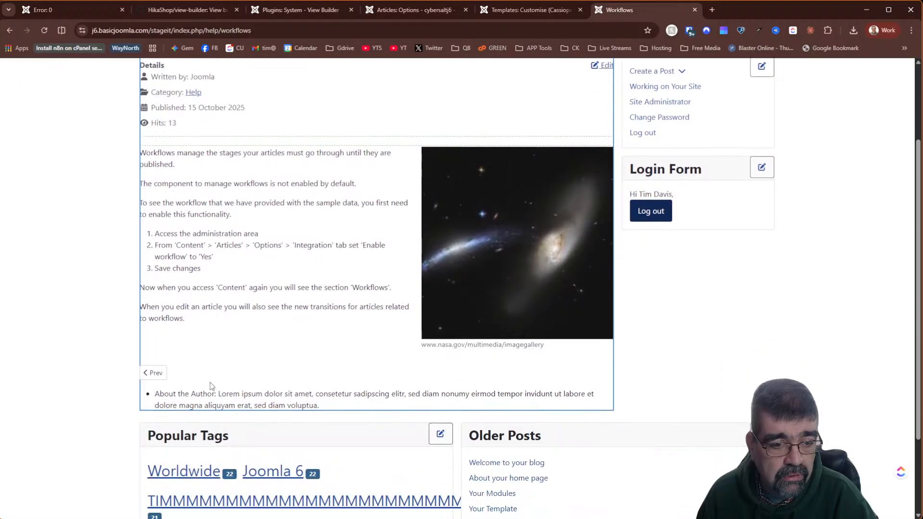
{"action": "scroll", "coordinate": [212, 403], "scroll_direction": "up", "scroll_amount": 2}
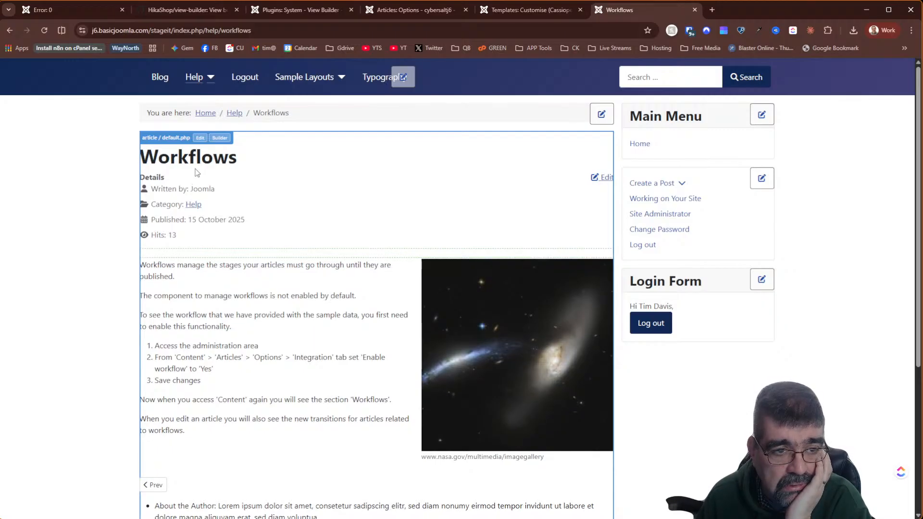
- Save the article/default.php layout as a Cassiopeia override and look for it under com_content
{"action": "left_click", "coordinate": [200, 138]}
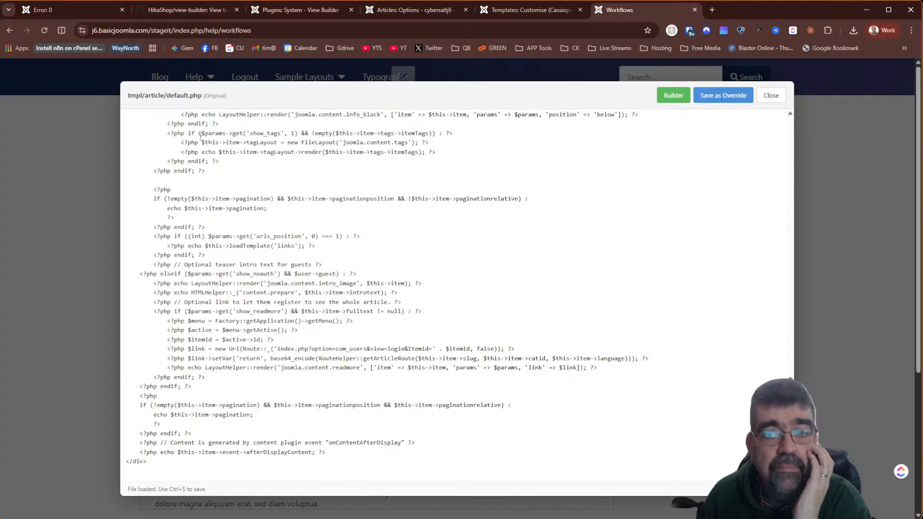
{"action": "left_click", "coordinate": [730, 97]}
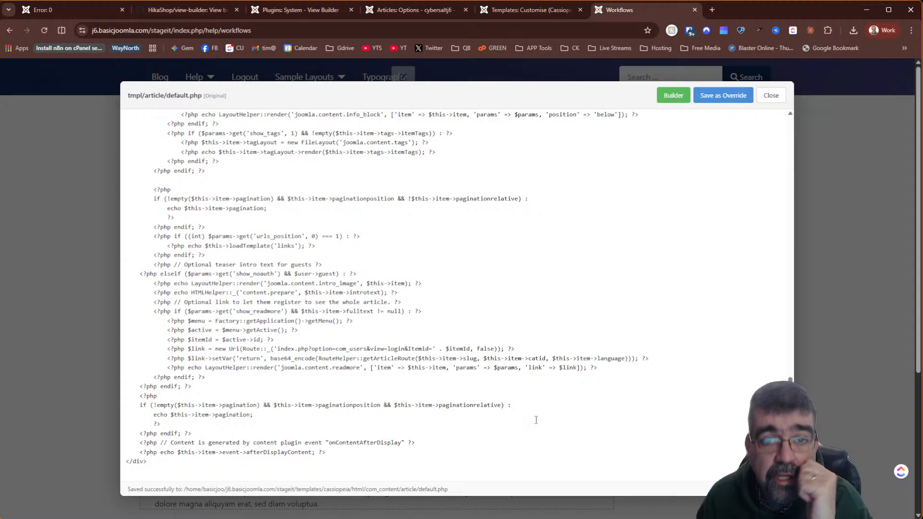
{"action": "left_click", "coordinate": [528, 14]}
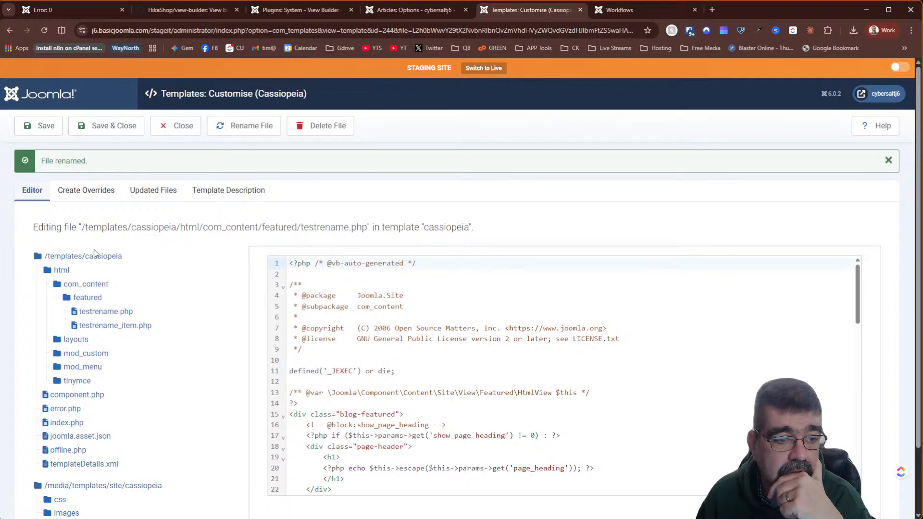
{"action": "left_click", "coordinate": [90, 284]}
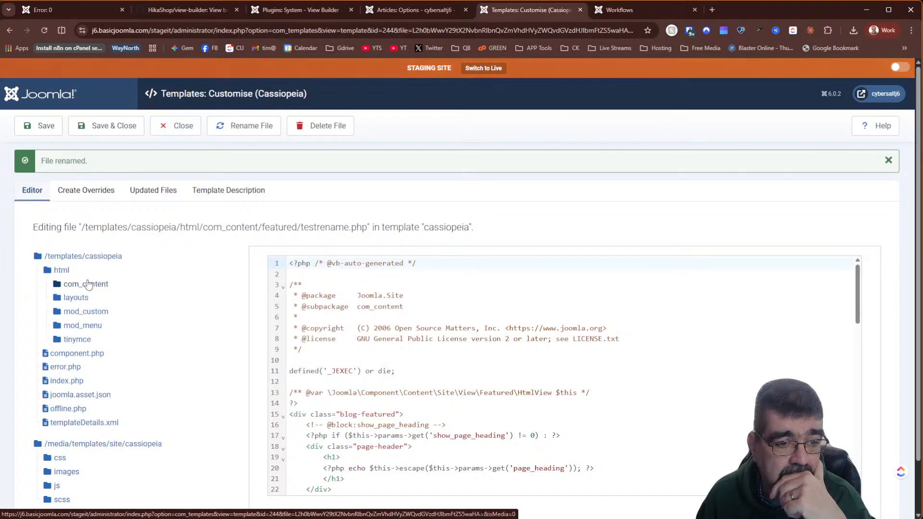
{"action": "left_click", "coordinate": [90, 285]}
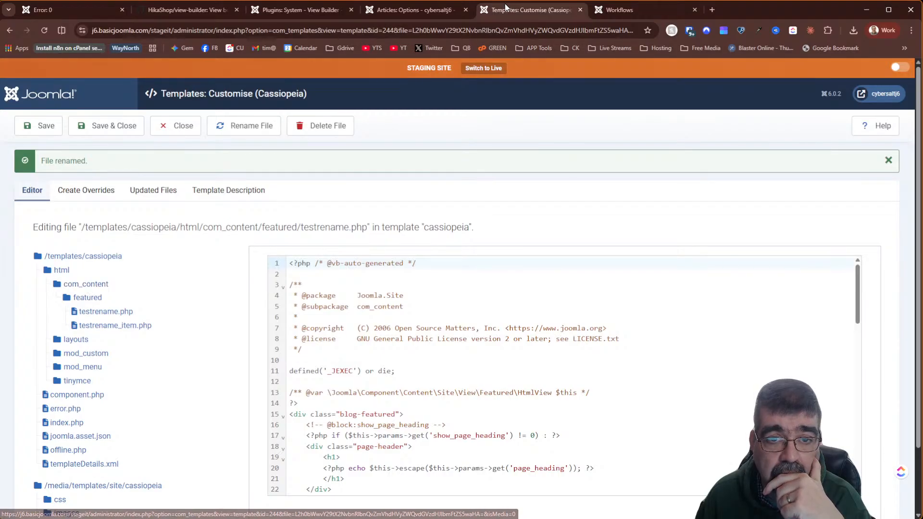
{"action": "left_click", "coordinate": [433, 12]}
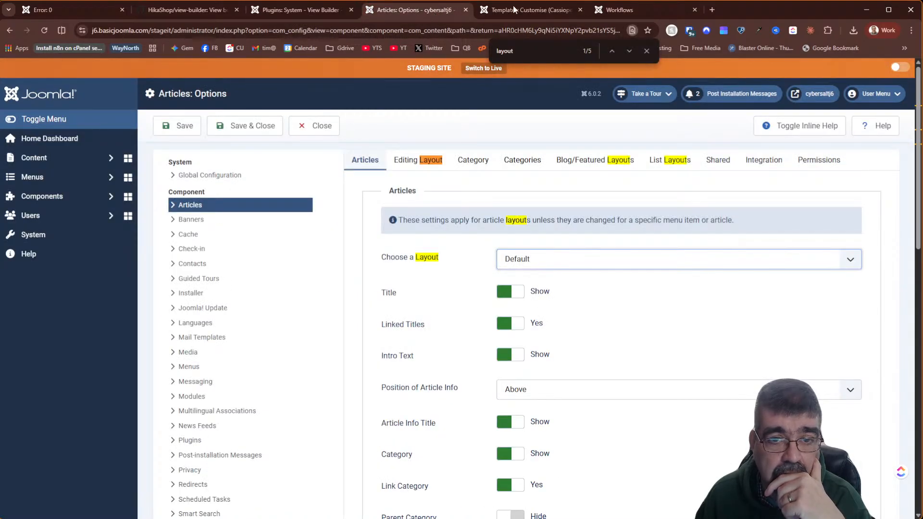
{"action": "left_click", "coordinate": [640, 10]}
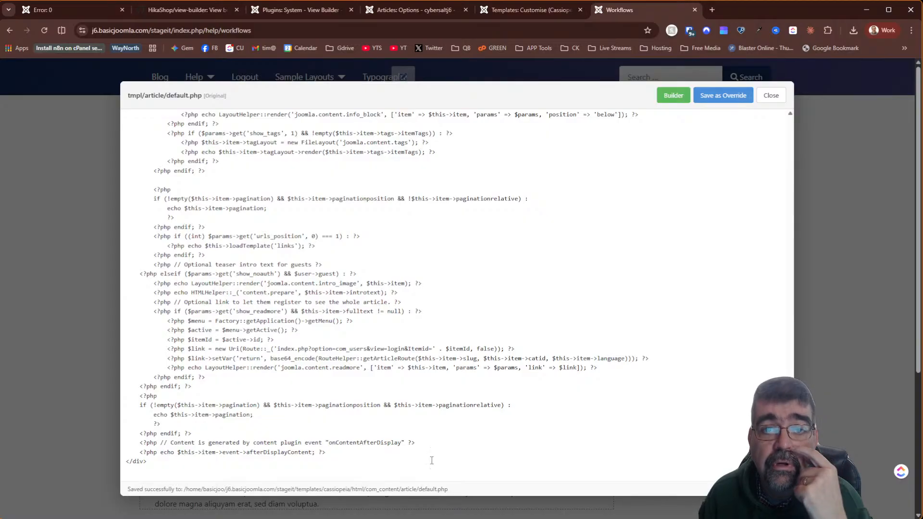
{"action": "left_click", "coordinate": [529, 12]}
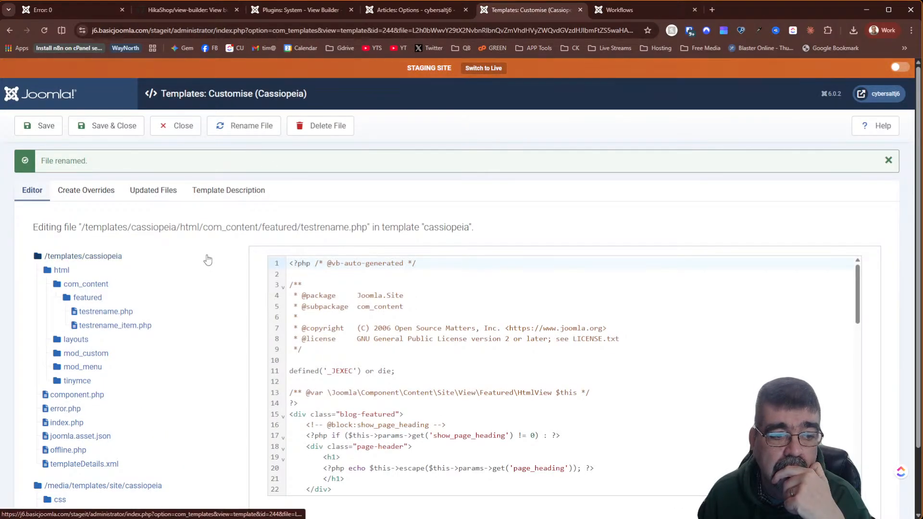
{"action": "left_click", "coordinate": [99, 287]}
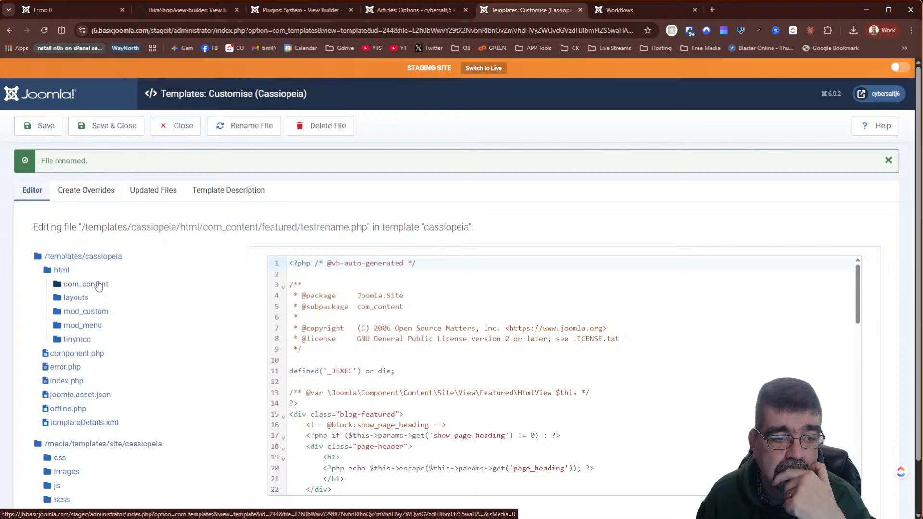
- Reload the editor, open html/com_content/article/default.php, and compare the override with the original
{"action": "left_click", "coordinate": [43, 31]}
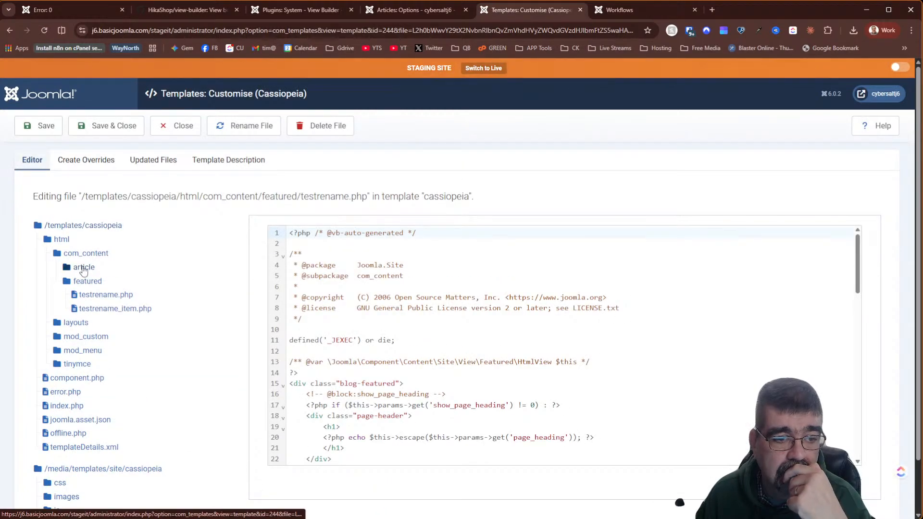
{"action": "left_click", "coordinate": [83, 269]}
{"action": "left_click", "coordinate": [88, 283]}
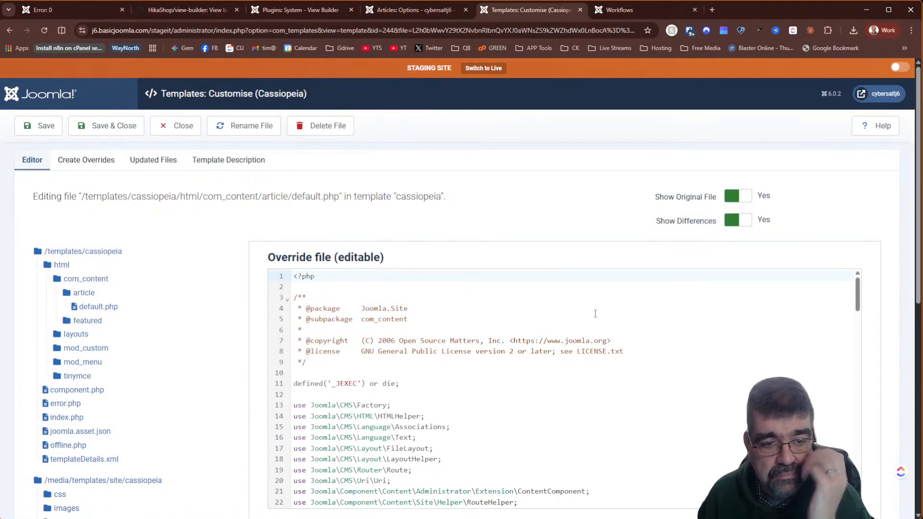
{"action": "scroll", "coordinate": [595, 313], "scroll_direction": "down", "scroll_amount": 6}
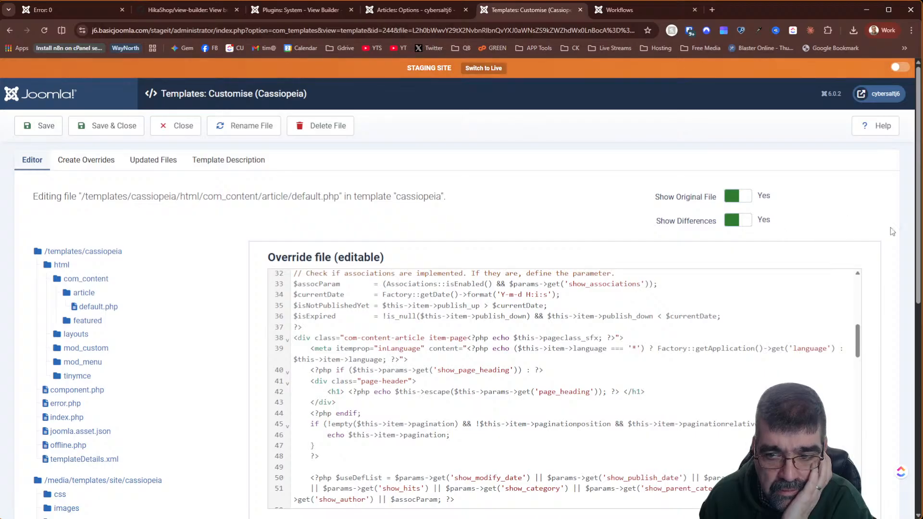
{"action": "scroll", "coordinate": [890, 227], "scroll_direction": "down", "scroll_amount": 8}
{"action": "scroll", "coordinate": [656, 260], "scroll_direction": "up", "scroll_amount": 5}
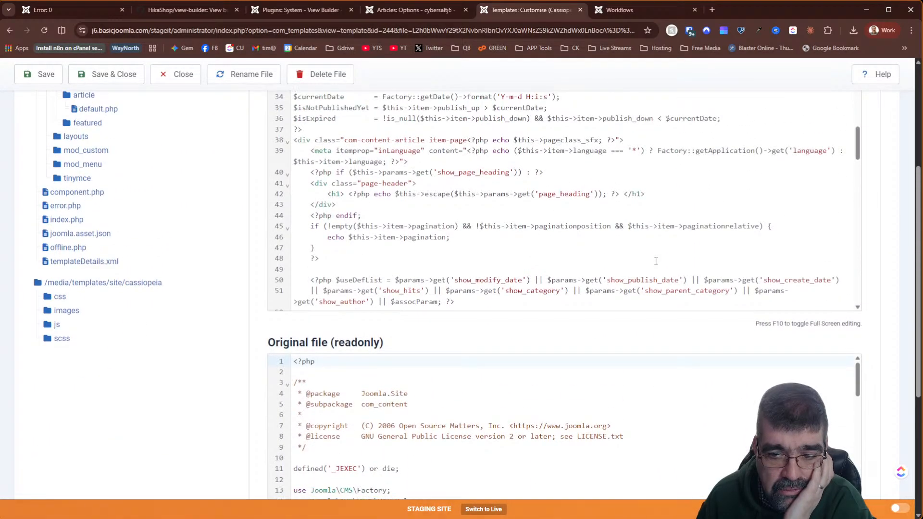
{"action": "scroll", "coordinate": [230, 257], "scroll_direction": "up", "scroll_amount": 5}
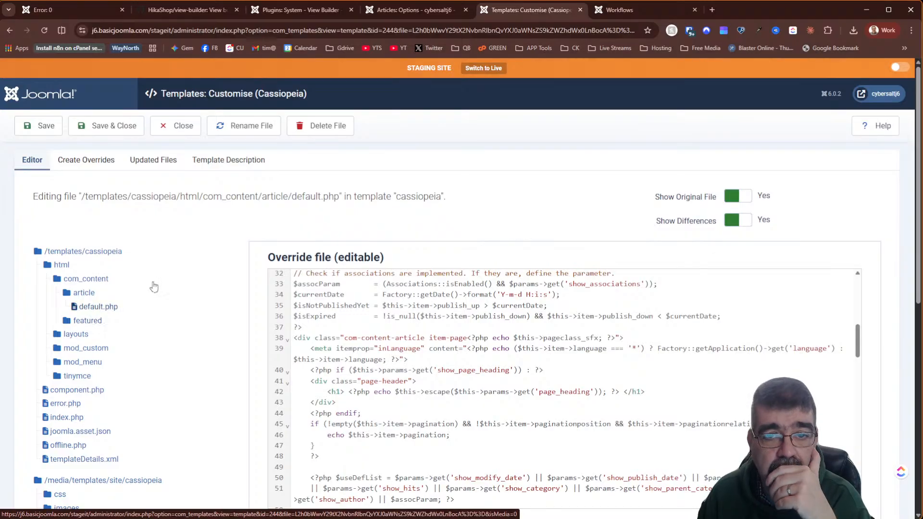
{"action": "left_click", "coordinate": [419, 10]}
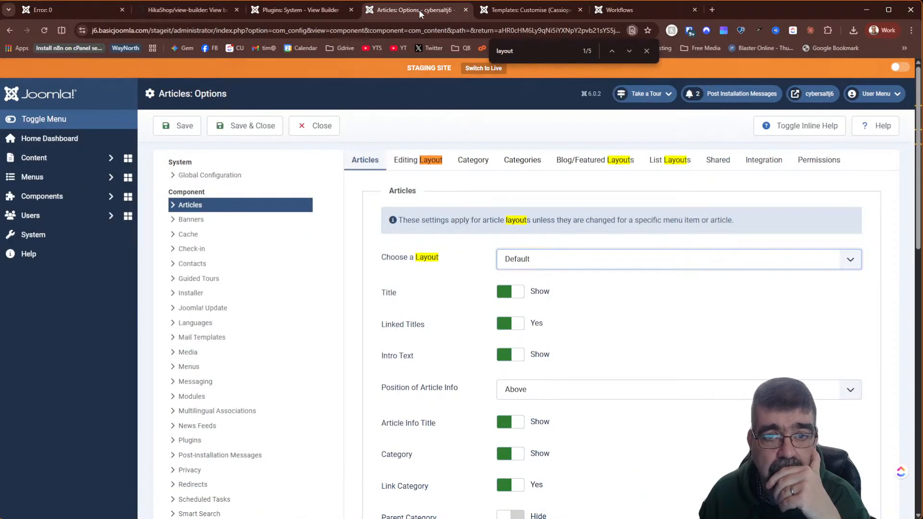
{"action": "left_click", "coordinate": [612, 10]}
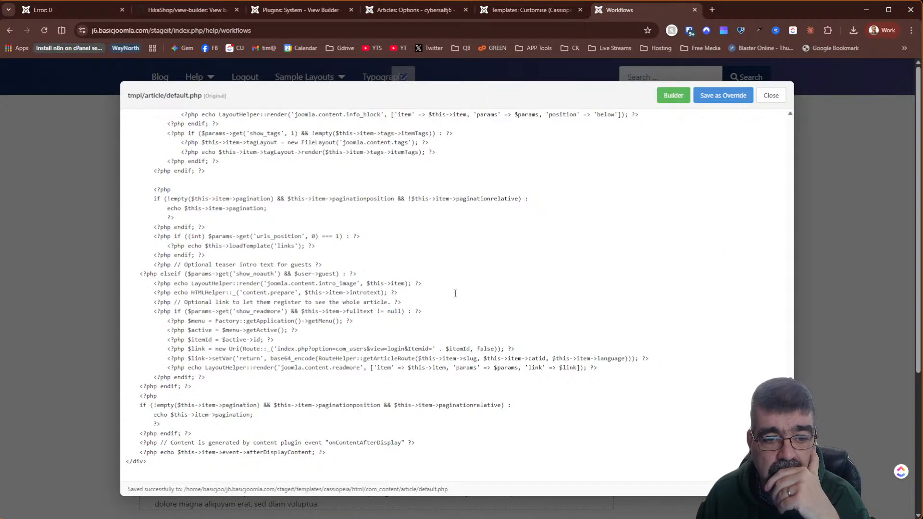
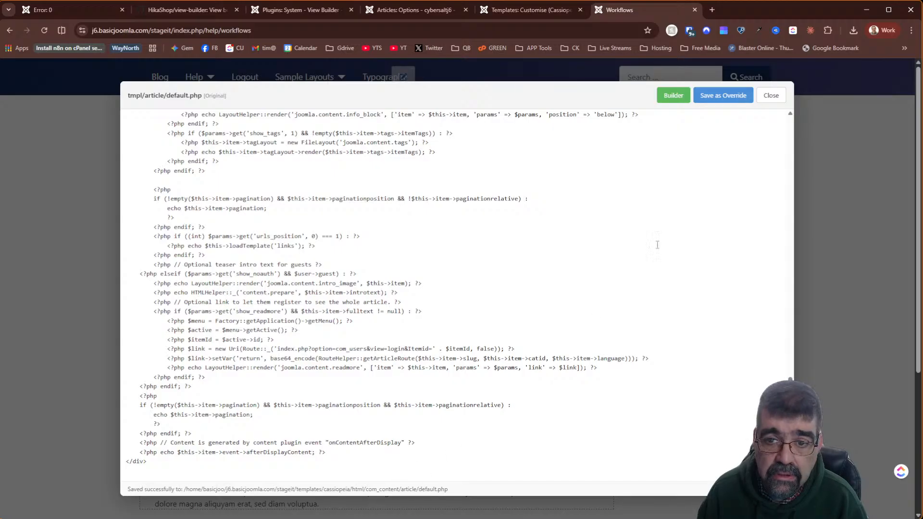
- Move the show_page_heading block to the end of the article layout and save the order
{"action": "left_click", "coordinate": [674, 96]}
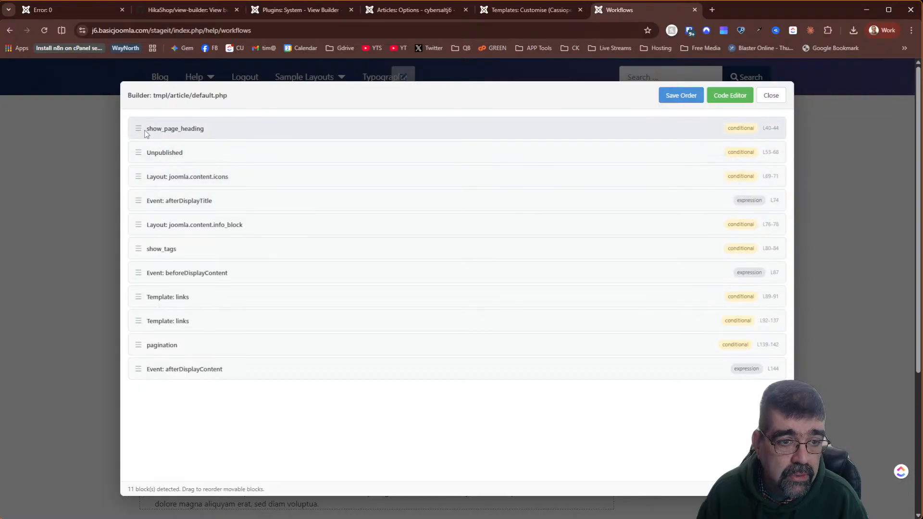
{"action": "left_click_drag", "start_coordinate": [137, 127], "coordinate": [129, 372]}
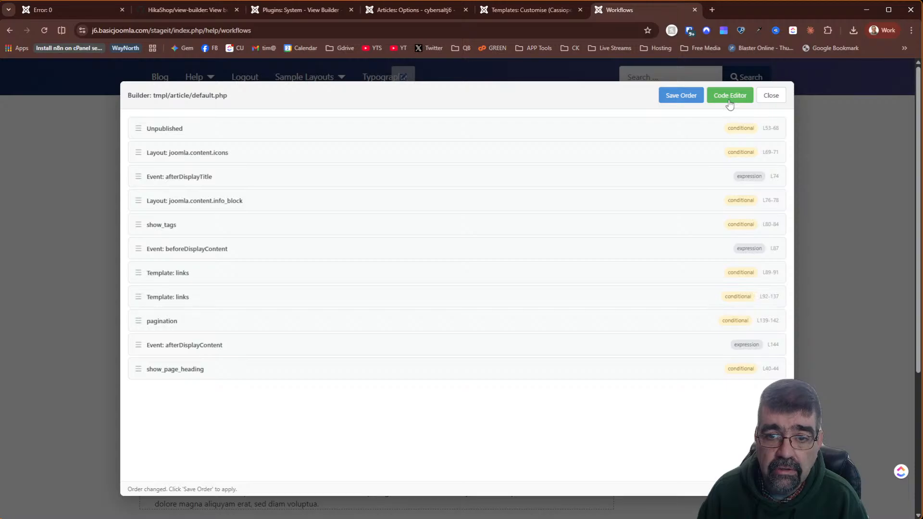
{"action": "left_click", "coordinate": [697, 95]}
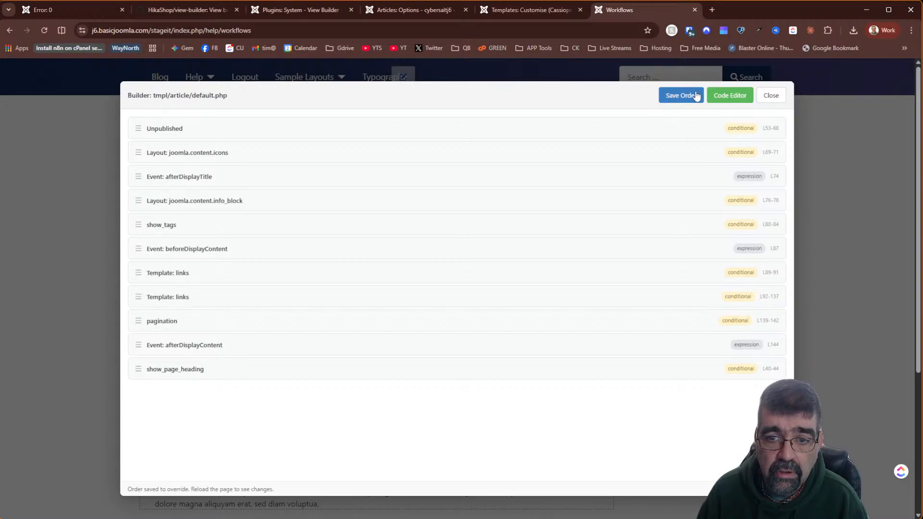
- Save the reordered article layout as a Cassiopeia template override from the code editor
{"action": "left_click", "coordinate": [721, 97]}
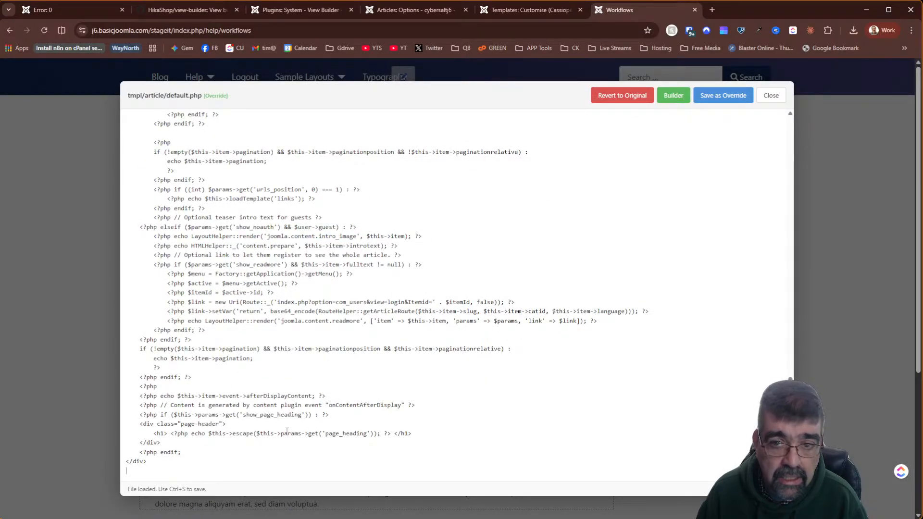
{"action": "left_click", "coordinate": [723, 97]}
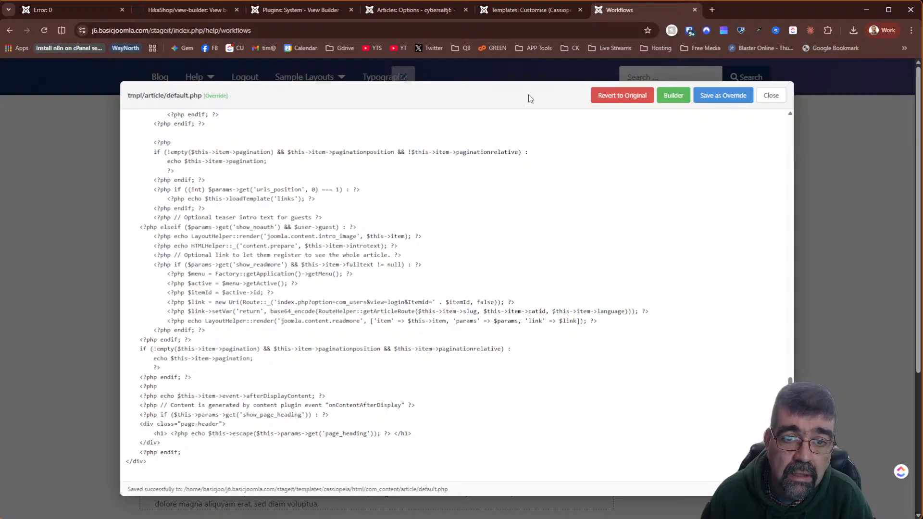
{"action": "left_click", "coordinate": [527, 9]}
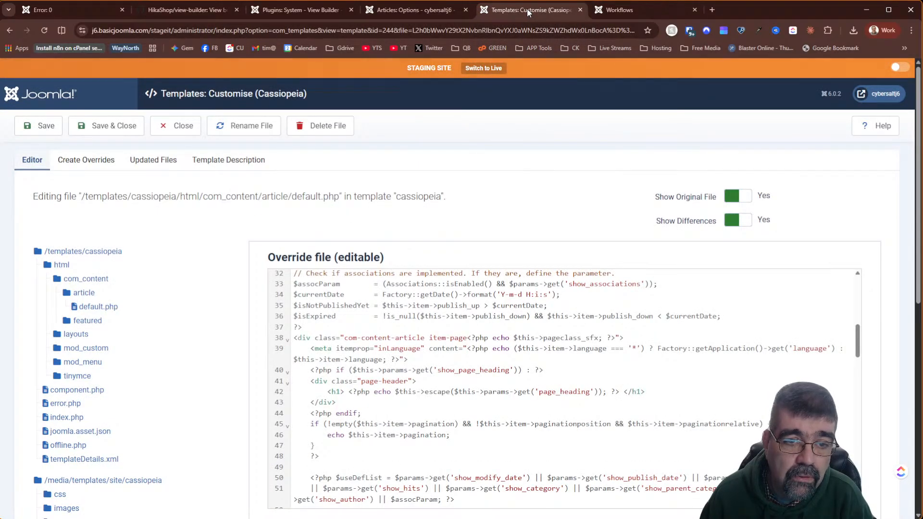
{"action": "left_click", "coordinate": [385, 9]}
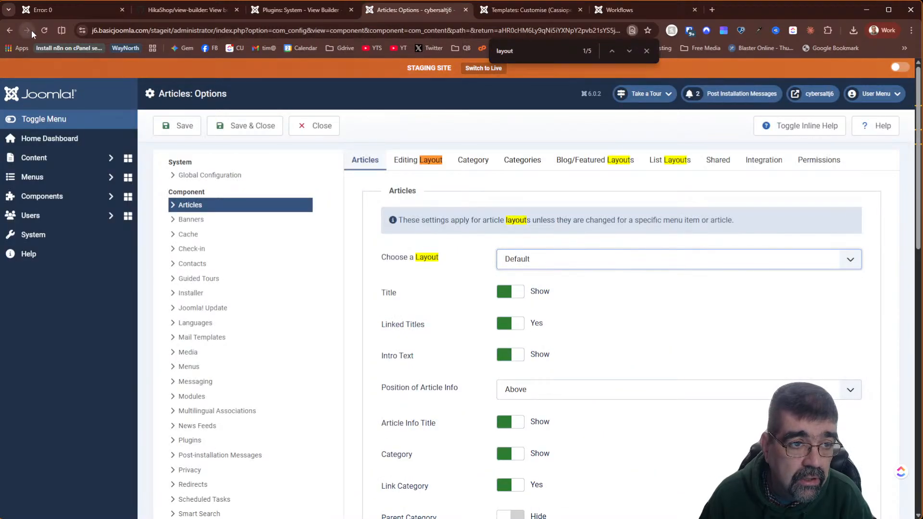
{"action": "key", "text": "Escape"}
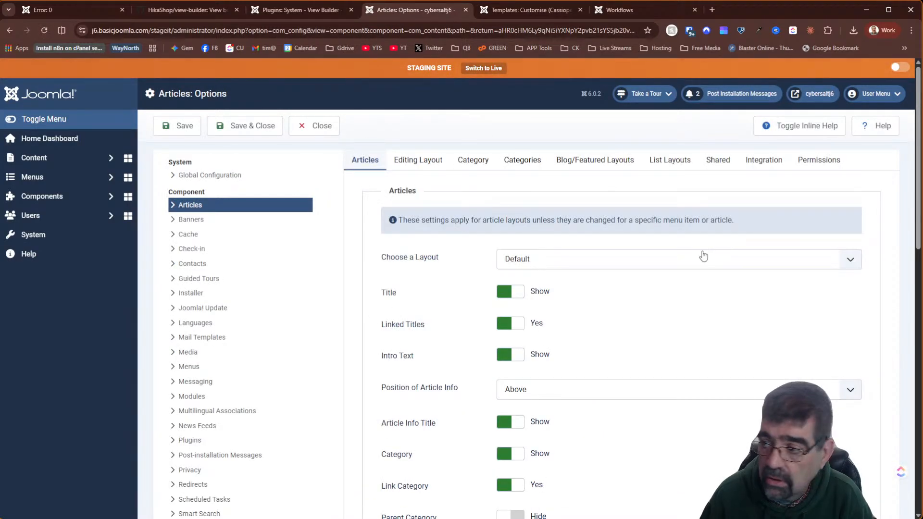
{"action": "left_click", "coordinate": [723, 266]}
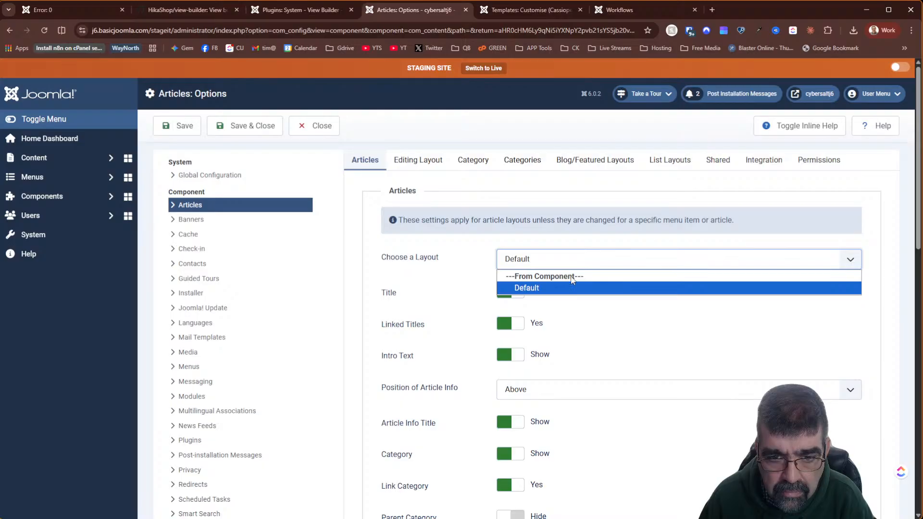
{"action": "left_click", "coordinate": [634, 198]}
{"action": "left_click", "coordinate": [505, 9]}
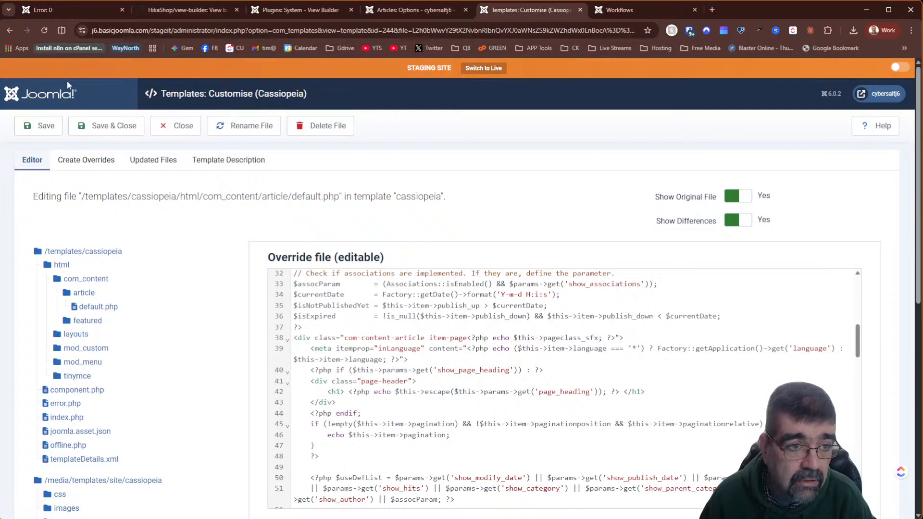
{"action": "left_click", "coordinate": [44, 30]}
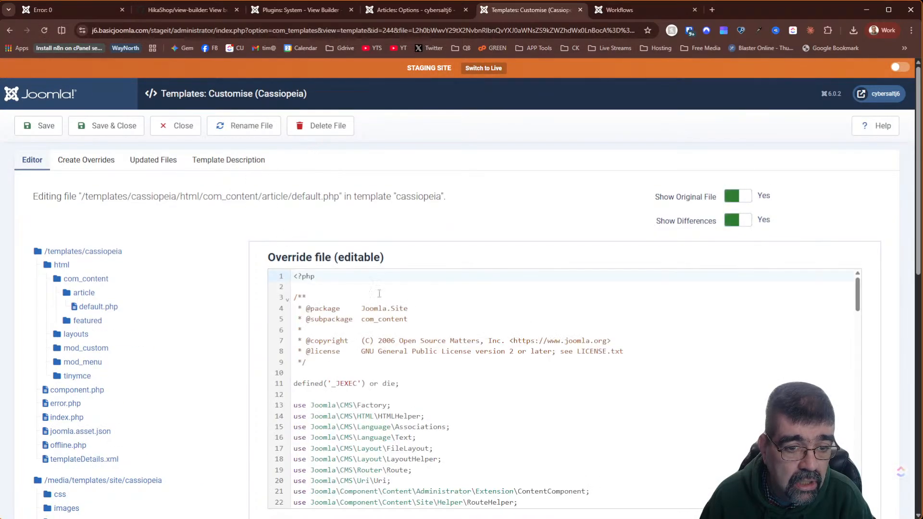
{"action": "scroll", "coordinate": [486, 393], "scroll_direction": "down", "scroll_amount": 20}
{"action": "scroll", "coordinate": [486, 393], "scroll_direction": "up", "scroll_amount": 20}
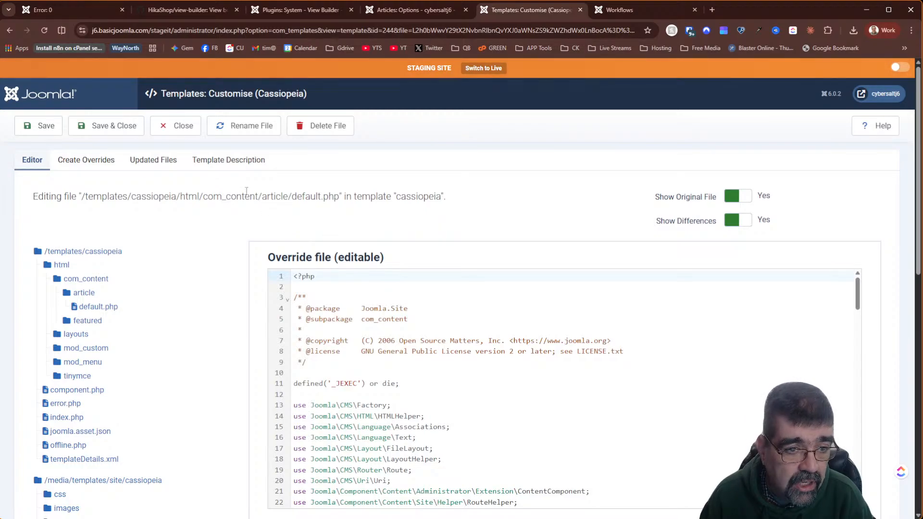
- Rename the article override file default.php to testagain.php
{"action": "left_click", "coordinate": [235, 124]}
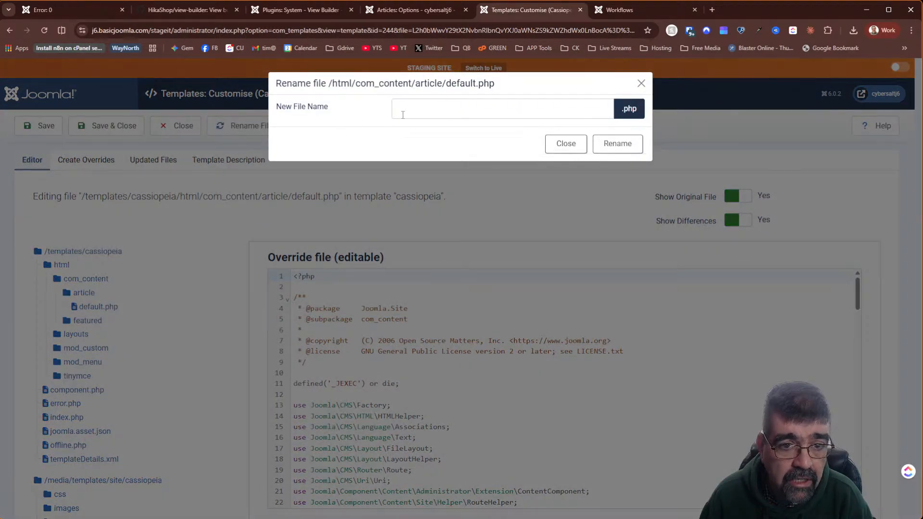
{"action": "left_click", "coordinate": [410, 111]}
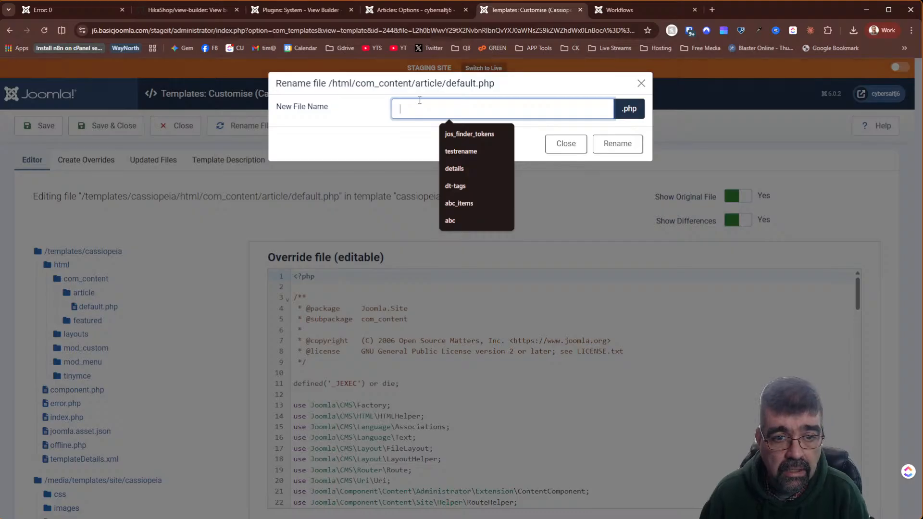
{"action": "type", "text": "test"}
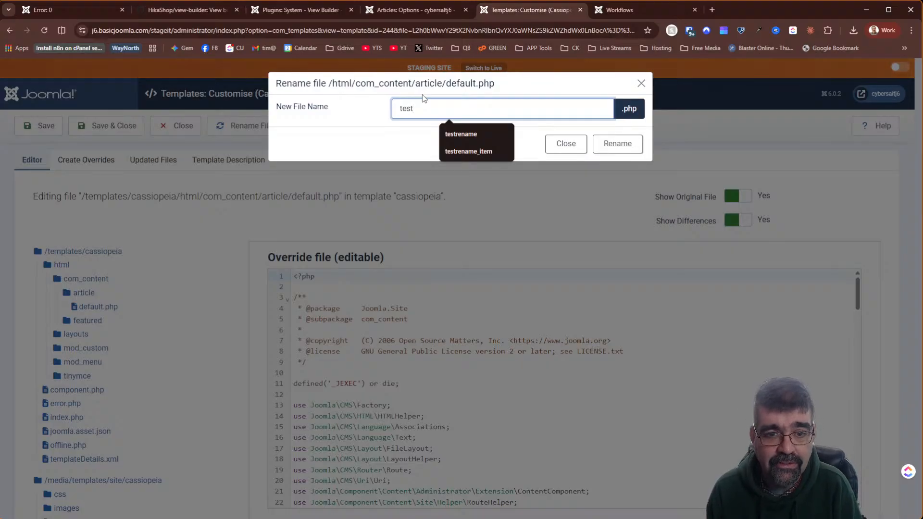
{"action": "type", "text": "again"}
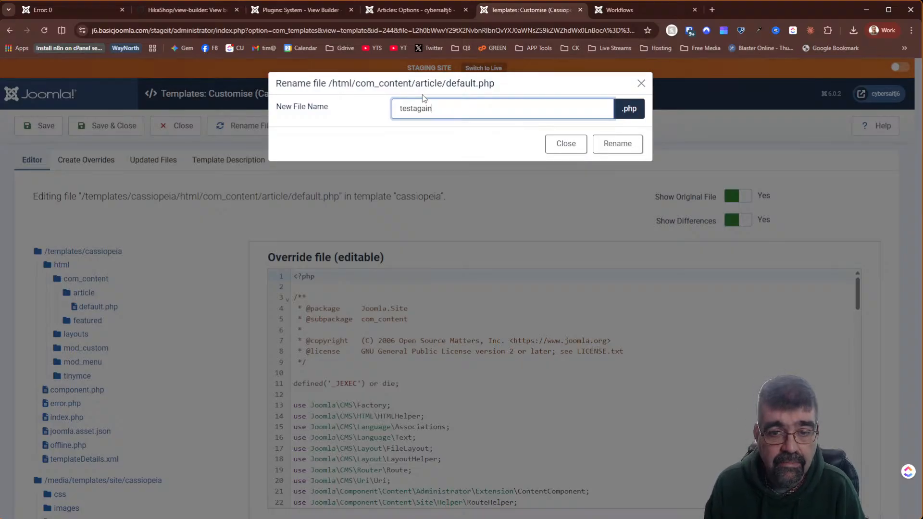
{"action": "left_click", "coordinate": [619, 144]}
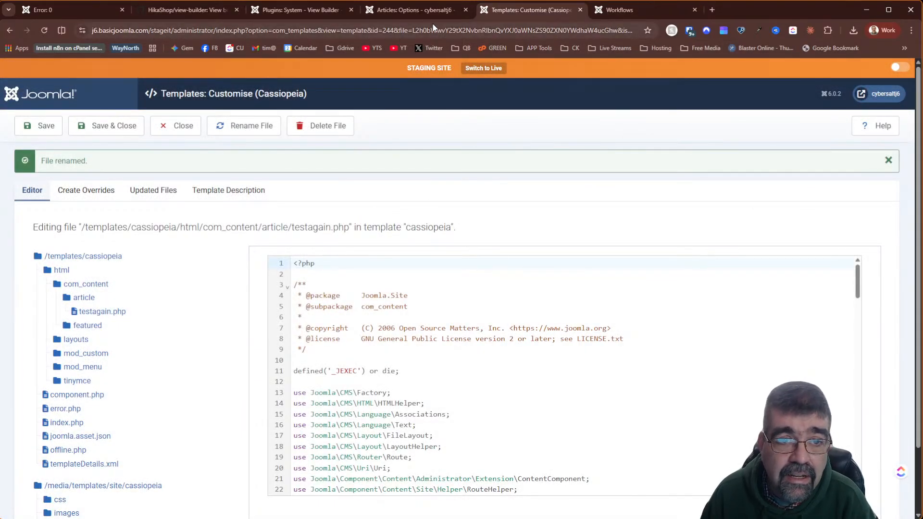
- In Articles: Options, choose testagain as the article layout and save
{"action": "left_click", "coordinate": [374, 7]}
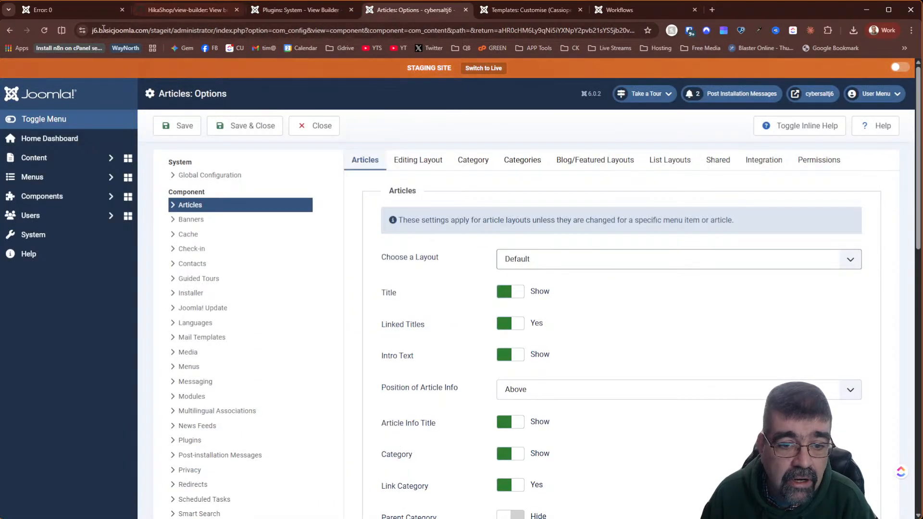
{"action": "left_click", "coordinate": [44, 31]}
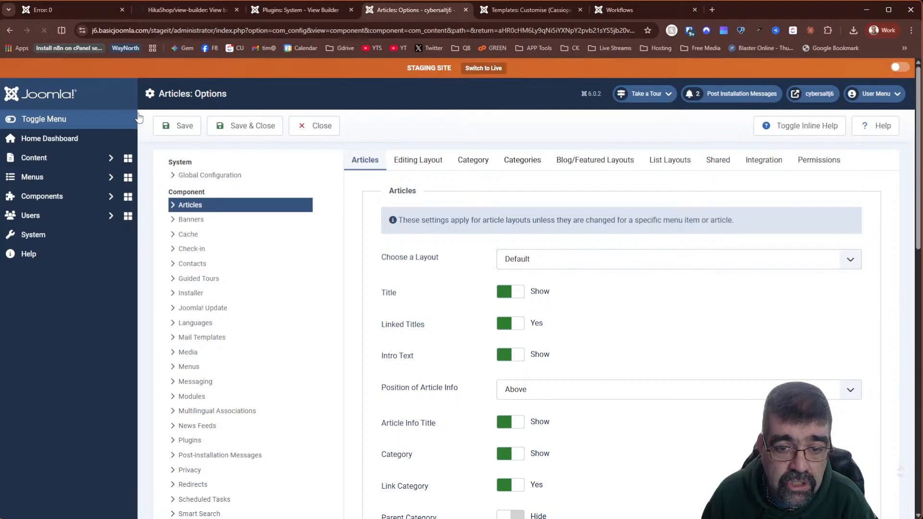
{"action": "left_click", "coordinate": [557, 265]}
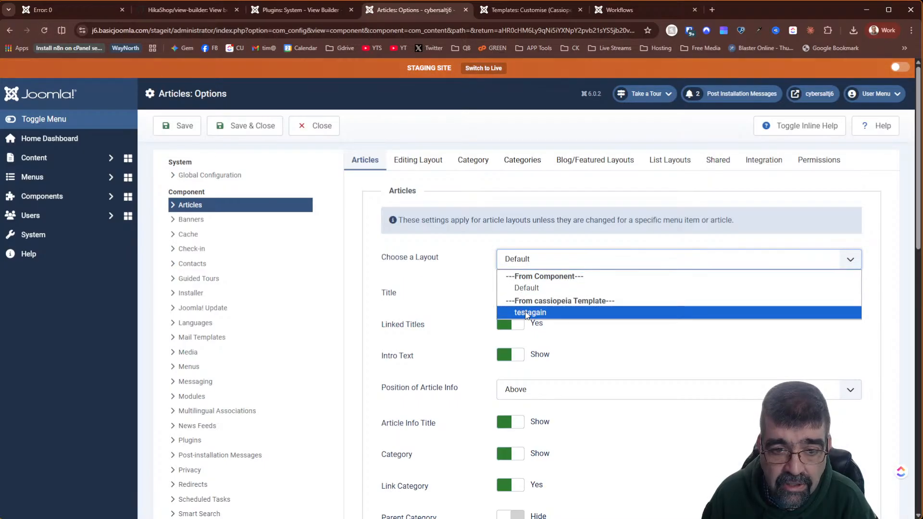
{"action": "left_click", "coordinate": [526, 313]}
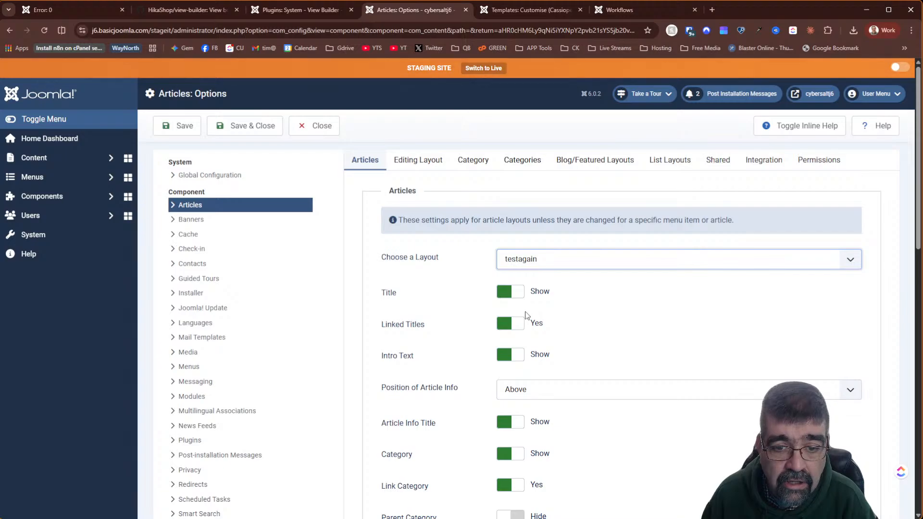
{"action": "left_click", "coordinate": [177, 126]}
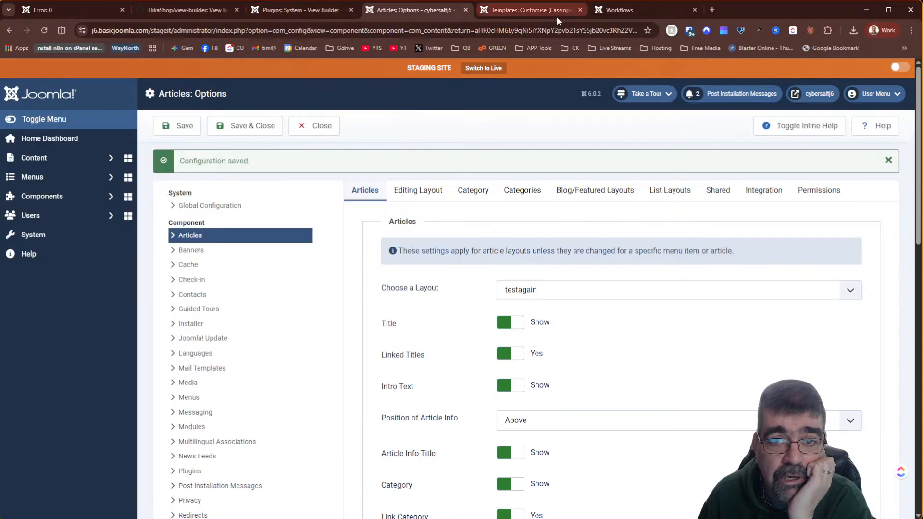
{"action": "left_click", "coordinate": [611, 13]}
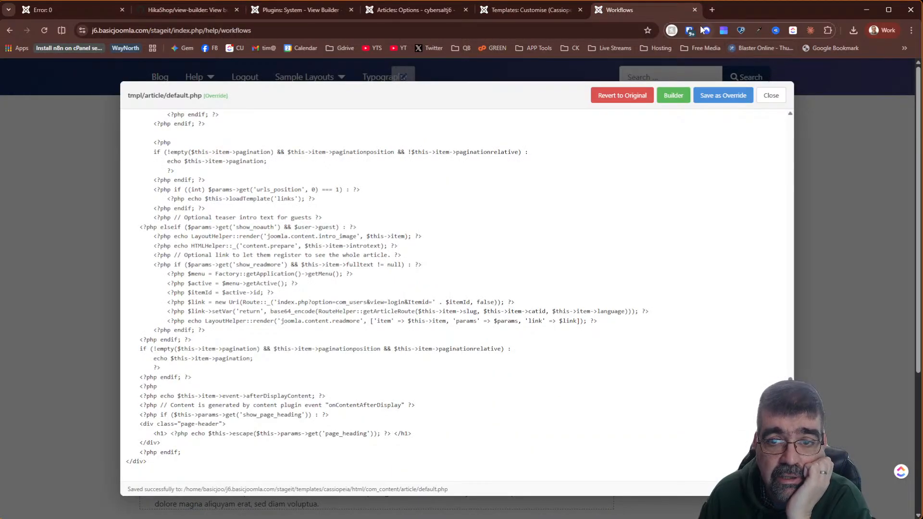
- Close the override code editor and reload the Workflows article to check the new layout
{"action": "left_click", "coordinate": [769, 99]}
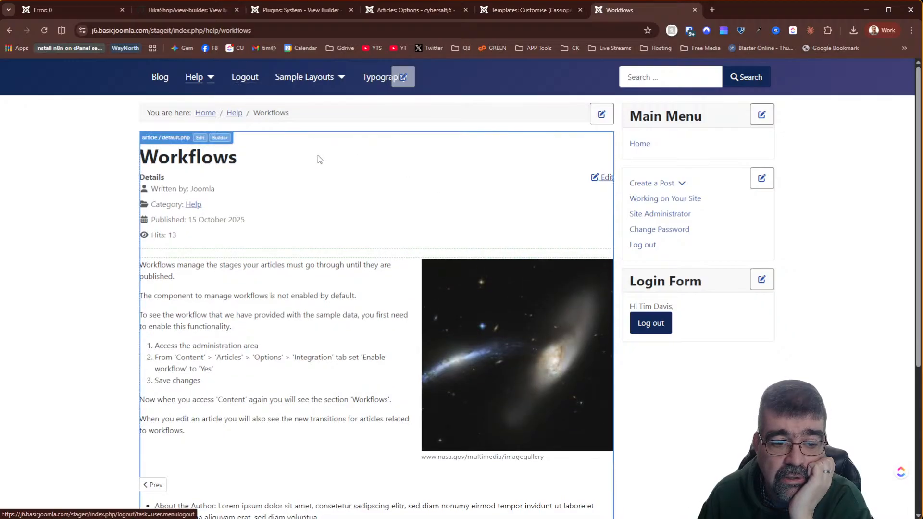
{"action": "scroll", "coordinate": [340, 170], "scroll_direction": "down", "scroll_amount": 5}
{"action": "scroll", "coordinate": [340, 170], "scroll_direction": "up", "scroll_amount": 5}
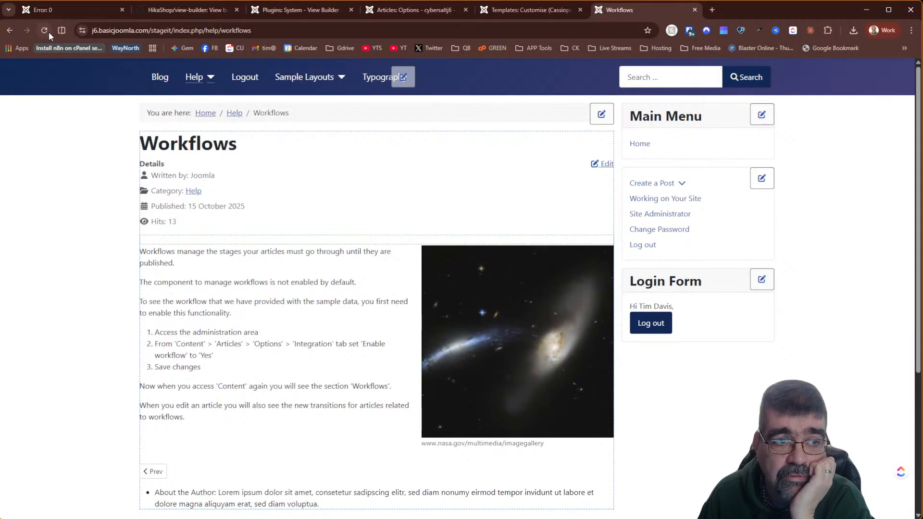
{"action": "left_click", "coordinate": [44, 30]}
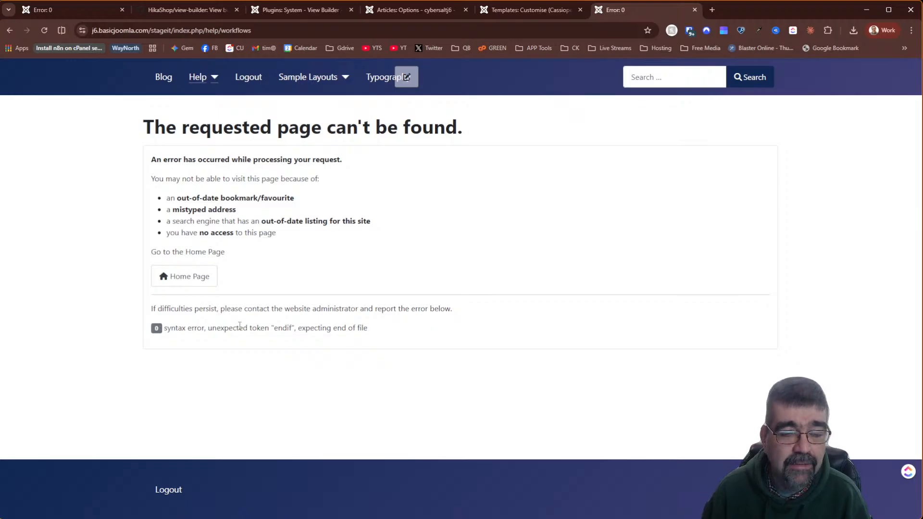
- Reopen the Workflows help article, then open testagain.php in the Cassiopeia template editor
{"action": "left_click", "coordinate": [484, 11]}
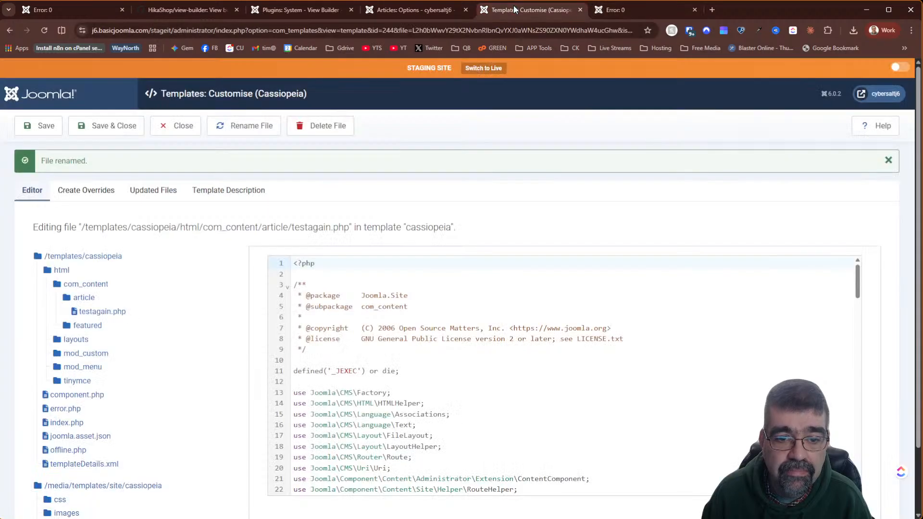
{"action": "left_click", "coordinate": [423, 16]}
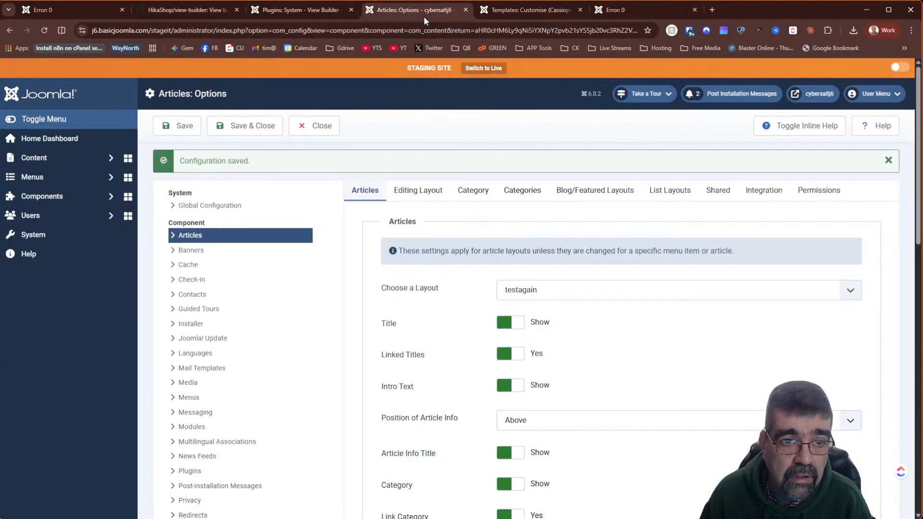
{"action": "left_click", "coordinate": [322, 9]}
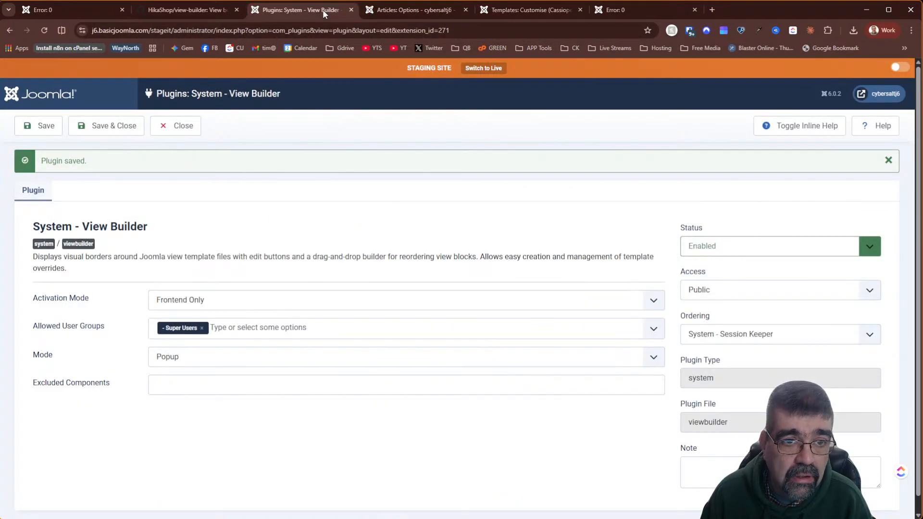
{"action": "left_click", "coordinate": [620, 17]}
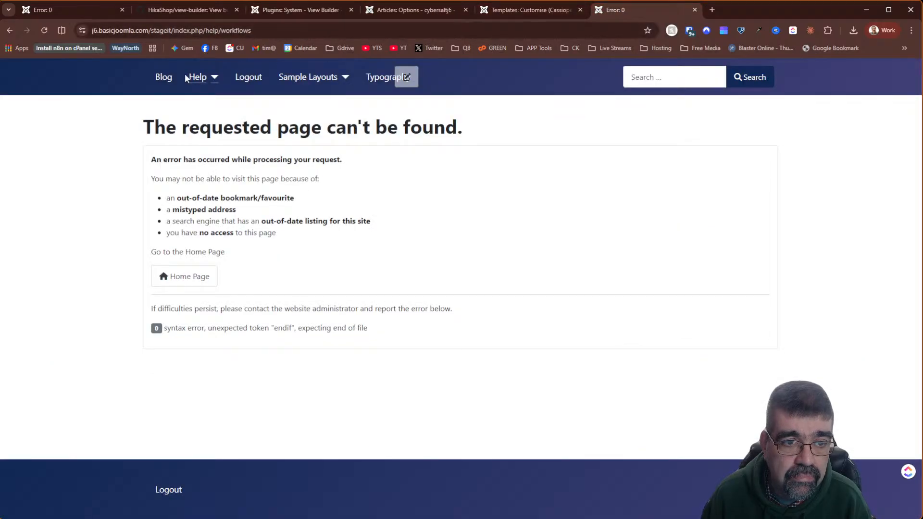
{"action": "left_click", "coordinate": [212, 80]}
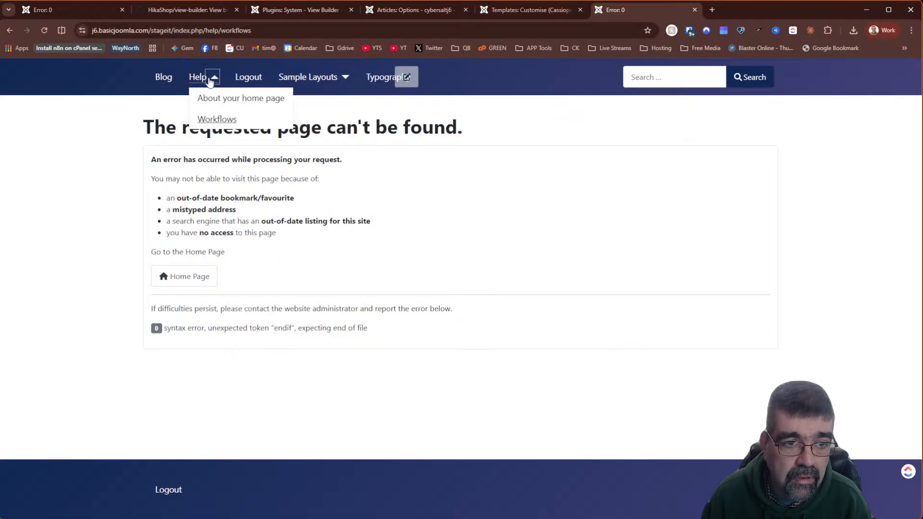
{"action": "left_click", "coordinate": [224, 121]}
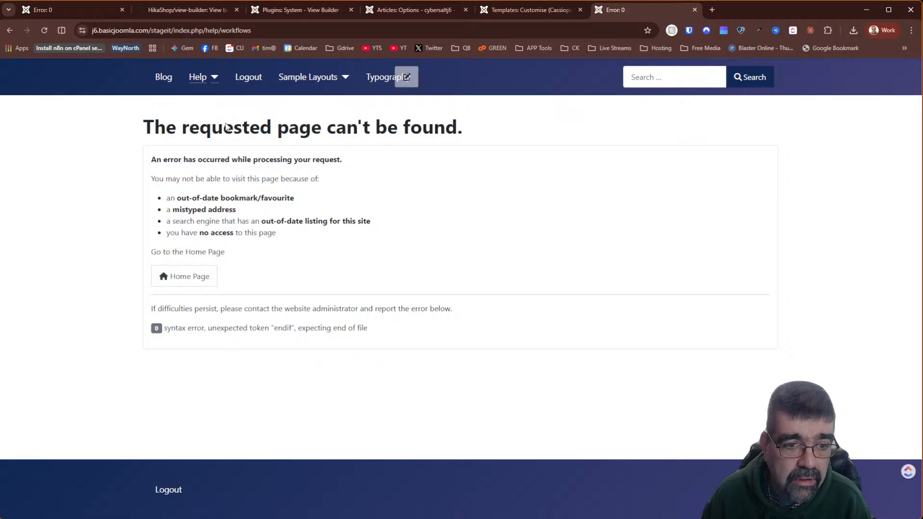
{"action": "left_click", "coordinate": [322, 18]}
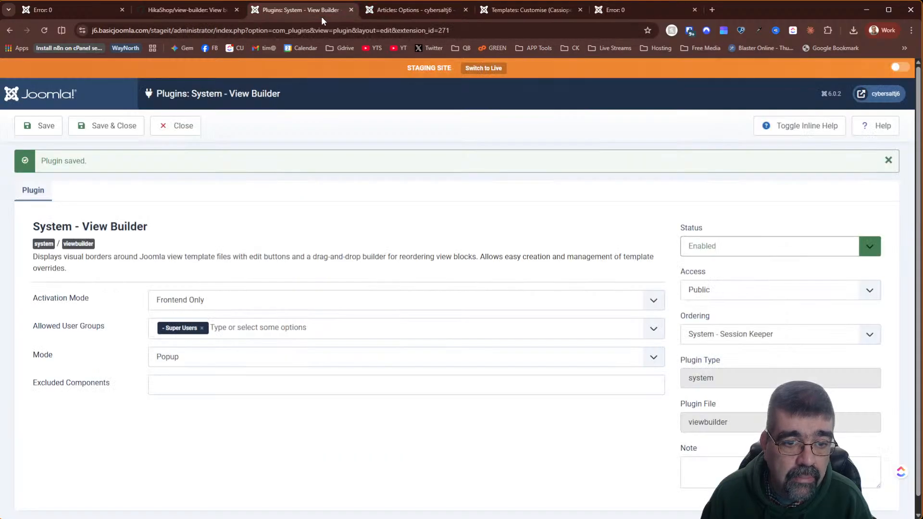
{"action": "left_click", "coordinate": [515, 16]}
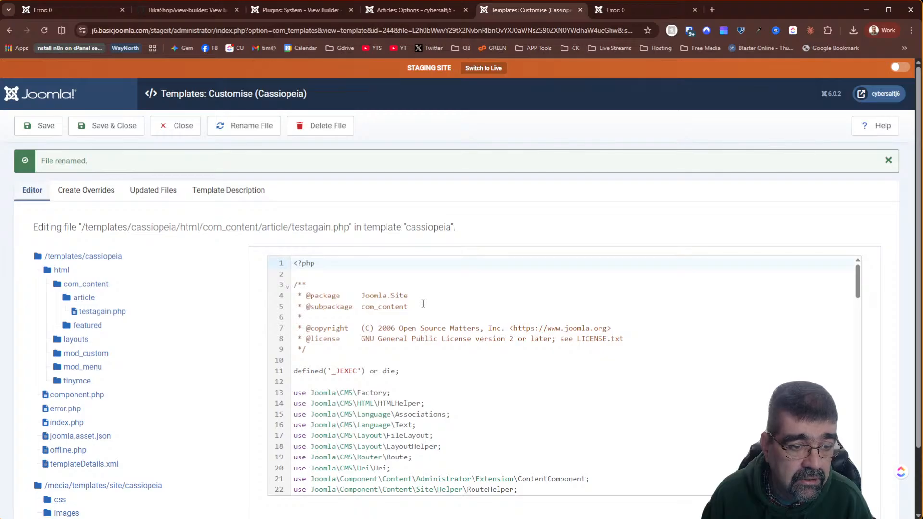
{"action": "left_click", "coordinate": [105, 312]}
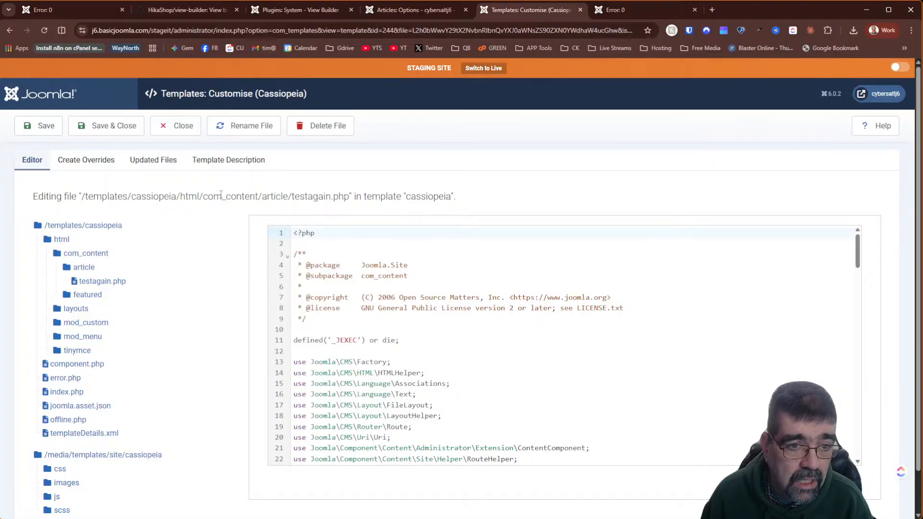
- Delete the testagain.php override and reload the Workflows article page
{"action": "left_click", "coordinate": [315, 124]}
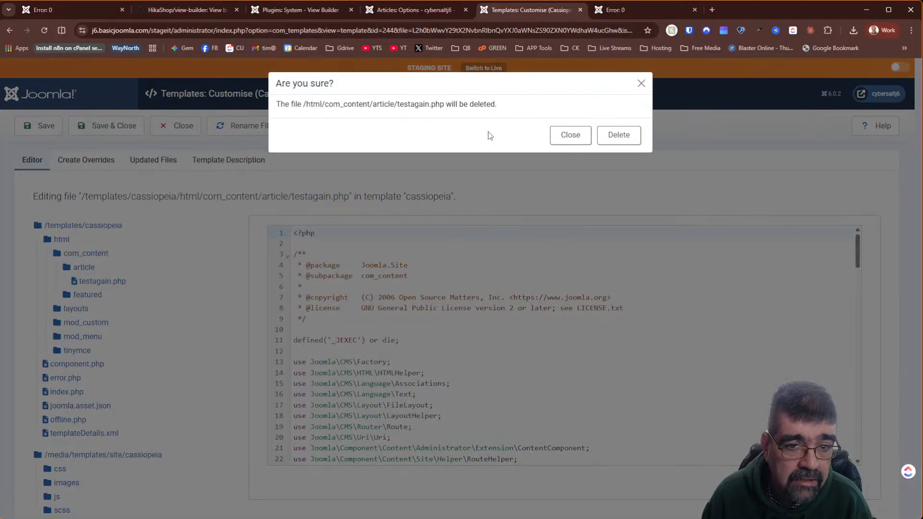
{"action": "left_click", "coordinate": [613, 136]}
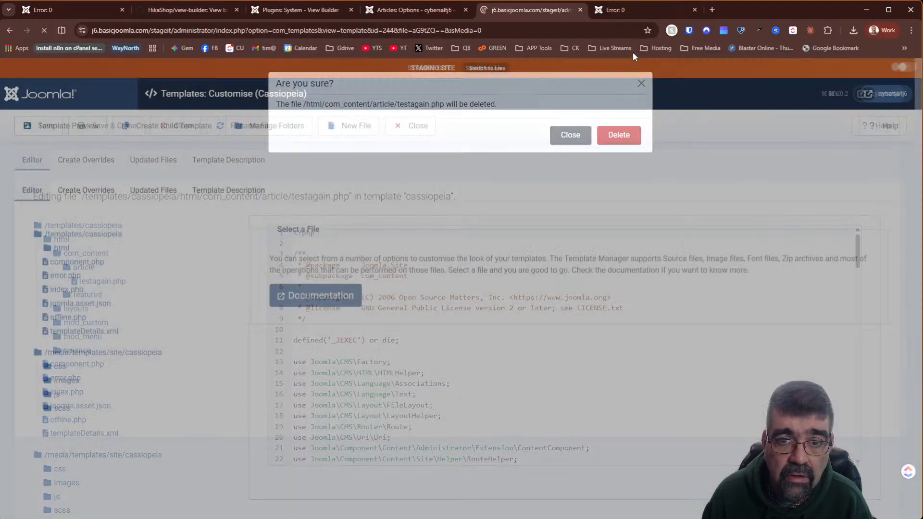
{"action": "left_click", "coordinate": [636, 12]}
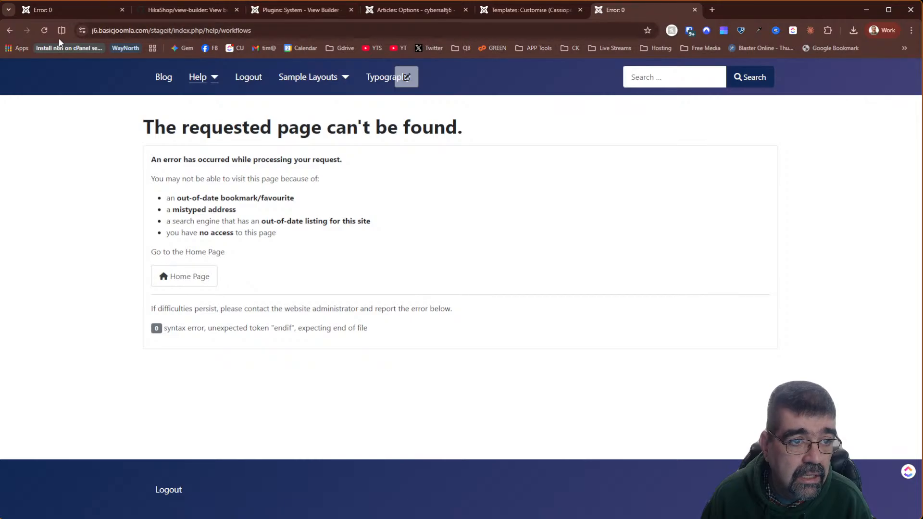
{"action": "left_click", "coordinate": [44, 30]}
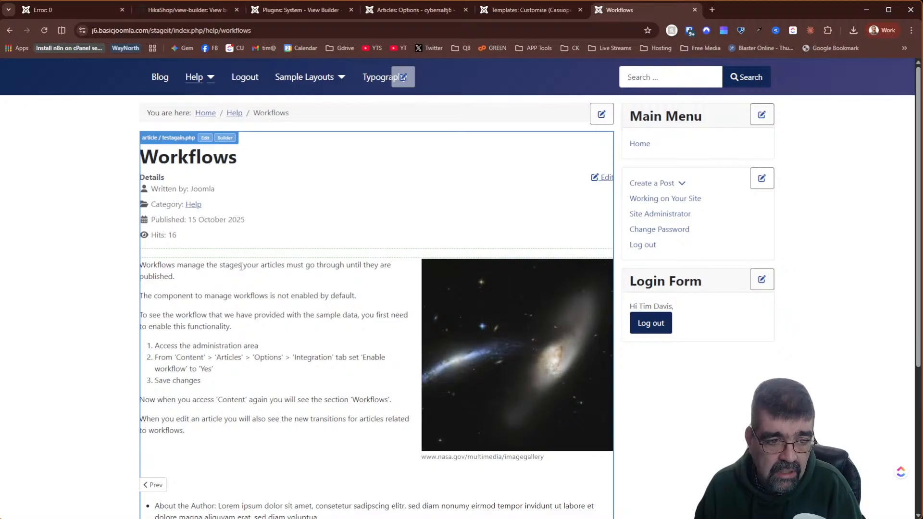
{"action": "mouse_move", "coordinate": [241, 259]}
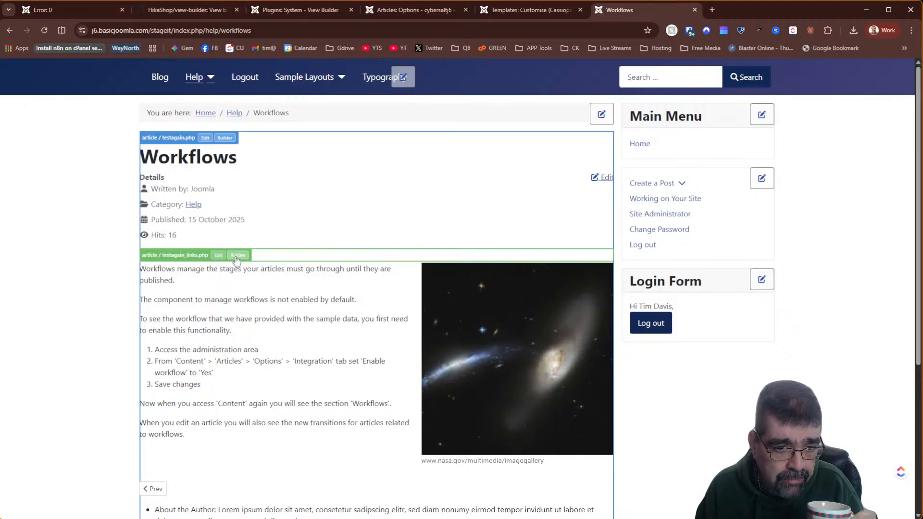
{"action": "left_click", "coordinate": [238, 256]}
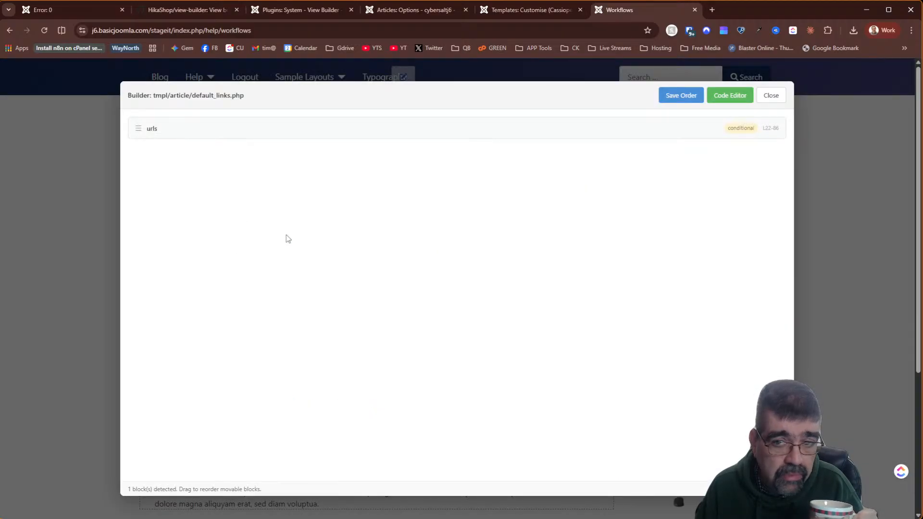
{"action": "left_click", "coordinate": [769, 96]}
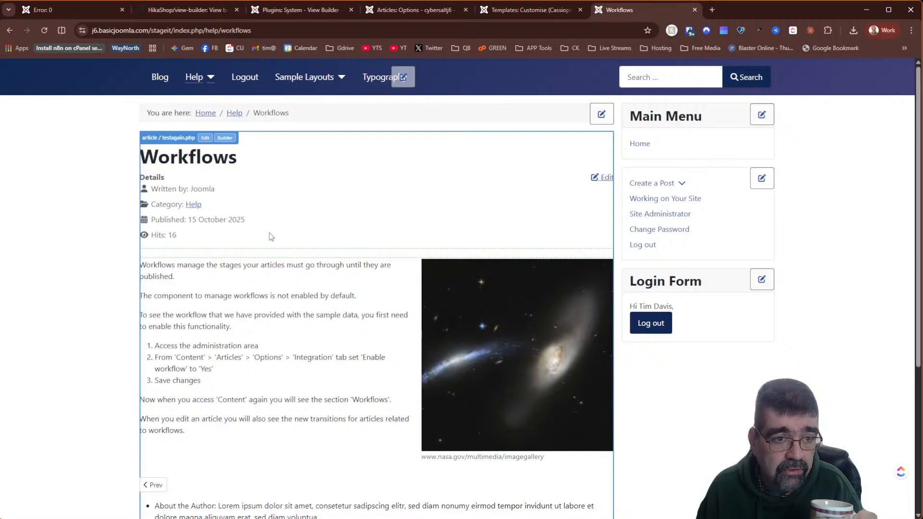
{"action": "left_click", "coordinate": [225, 138]}
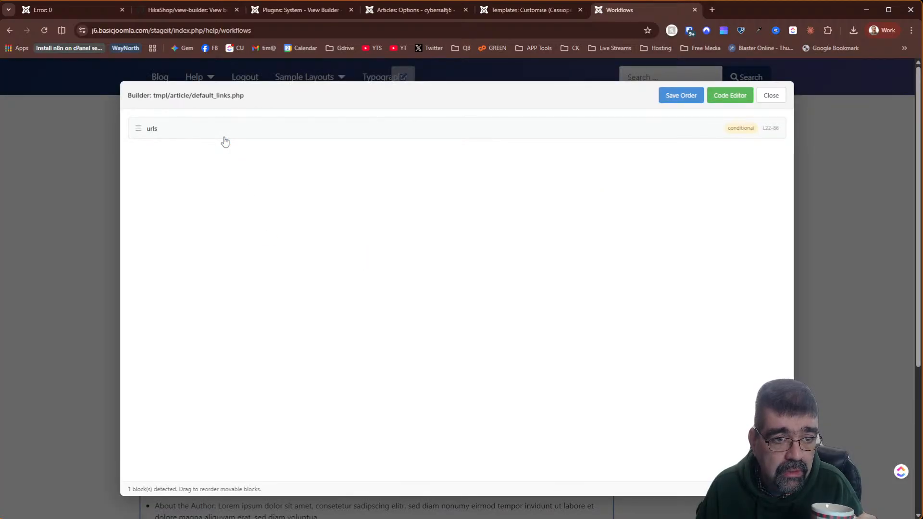
{"action": "left_click", "coordinate": [771, 95]}
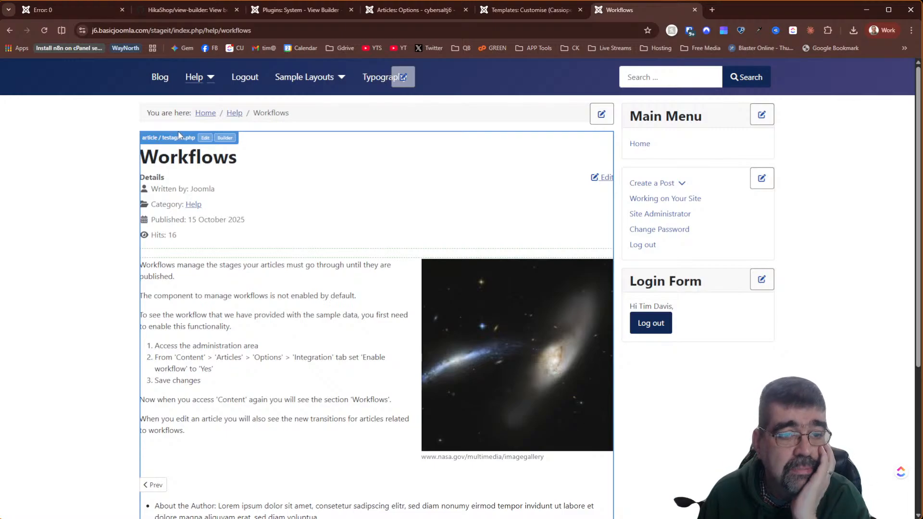
{"action": "left_click", "coordinate": [44, 30]}
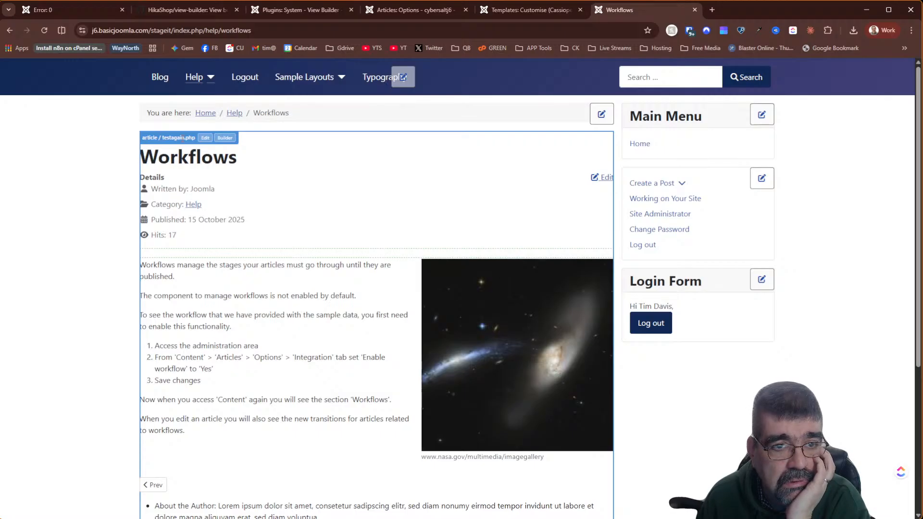
- Set the article layout back to Default, save, and reload the Workflows article
{"action": "left_click", "coordinate": [415, 10]}
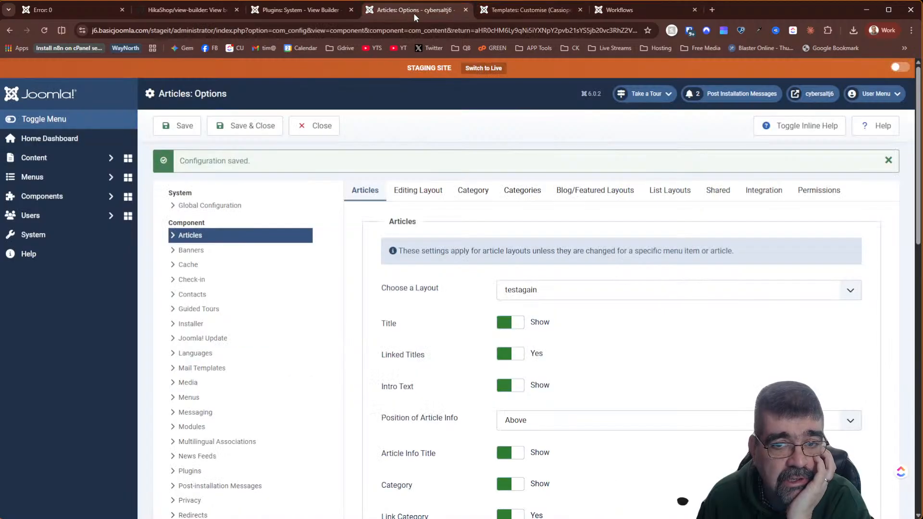
{"action": "left_click", "coordinate": [47, 32]}
{"action": "left_click", "coordinate": [549, 261]}
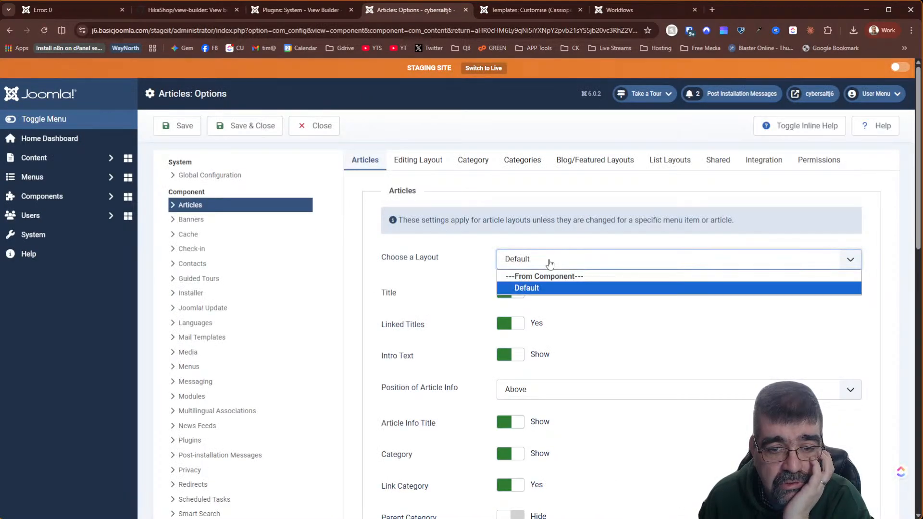
{"action": "left_click", "coordinate": [550, 264]}
{"action": "left_click", "coordinate": [177, 126]}
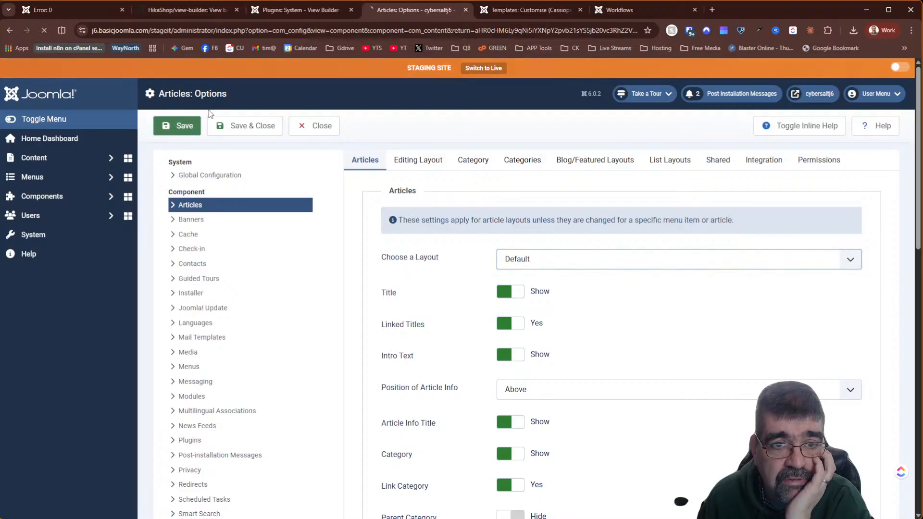
{"action": "left_click", "coordinate": [627, 15]}
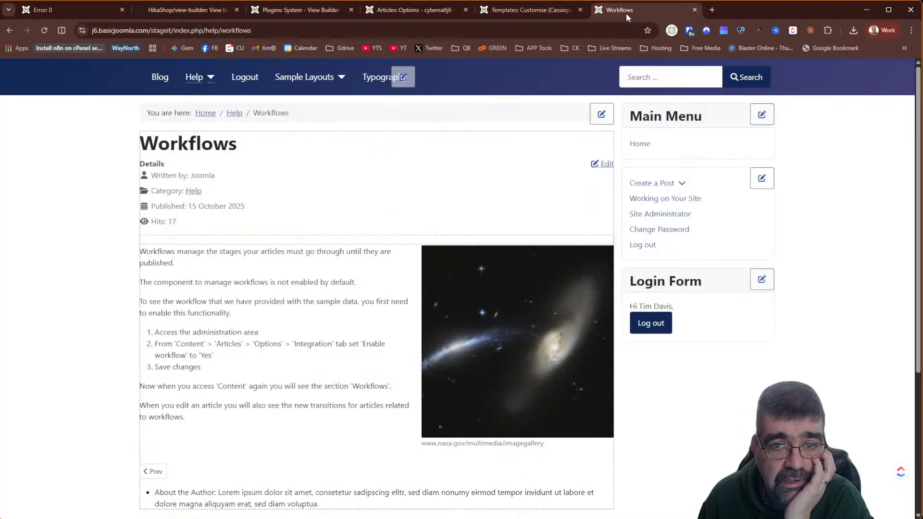
{"action": "left_click", "coordinate": [44, 31]}
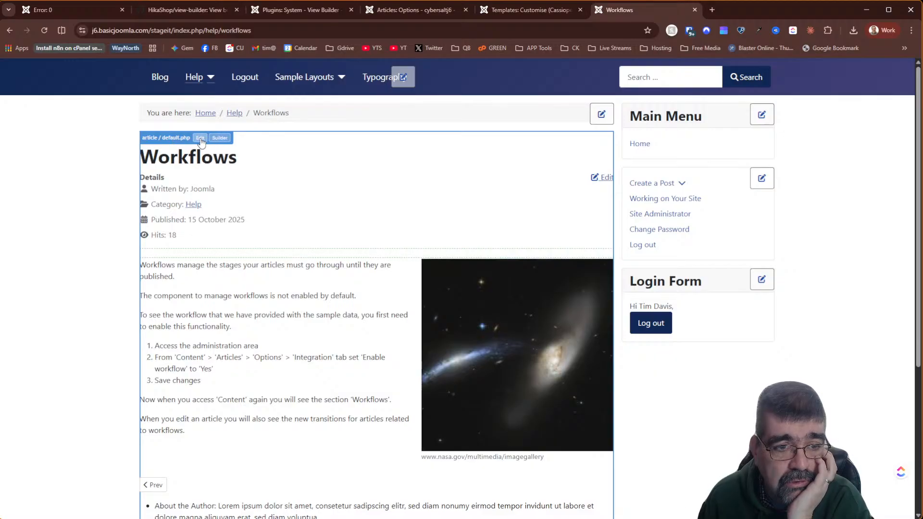
- In the Builder, drag show_page_heading to the end of the article blocks and save the order
{"action": "left_click", "coordinate": [220, 138]}
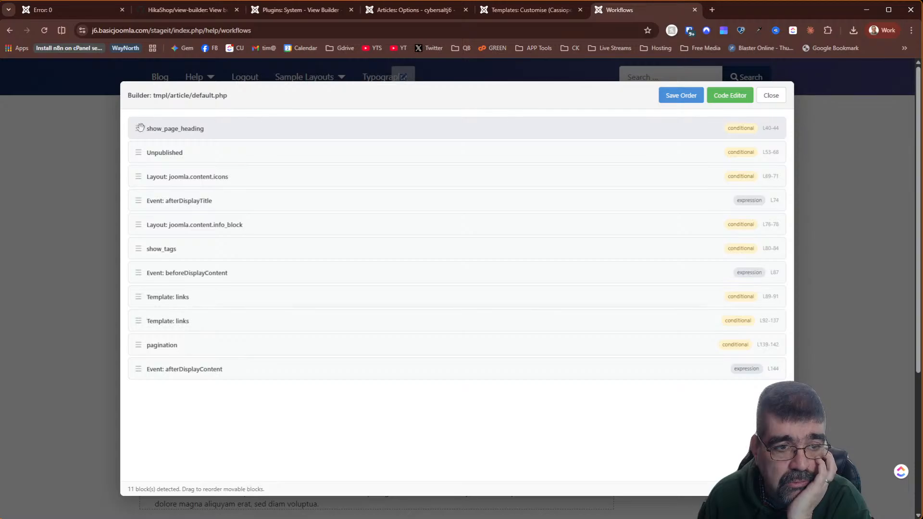
{"action": "left_click_drag", "start_coordinate": [140, 129], "coordinate": [137, 371]}
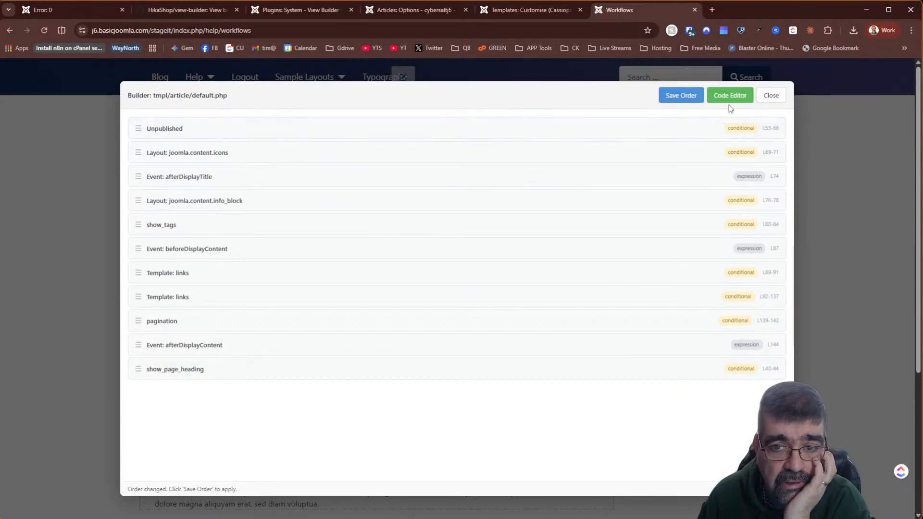
{"action": "left_click", "coordinate": [675, 98]}
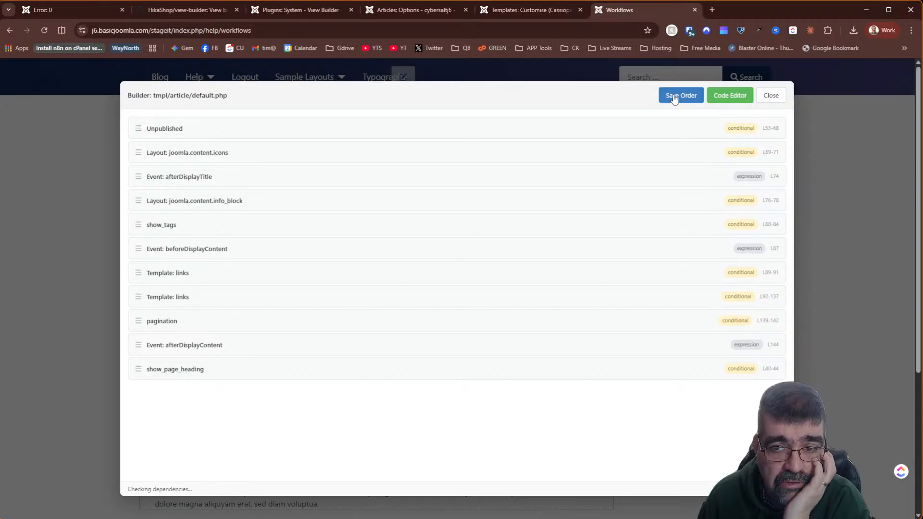
{"action": "left_click", "coordinate": [774, 99]}
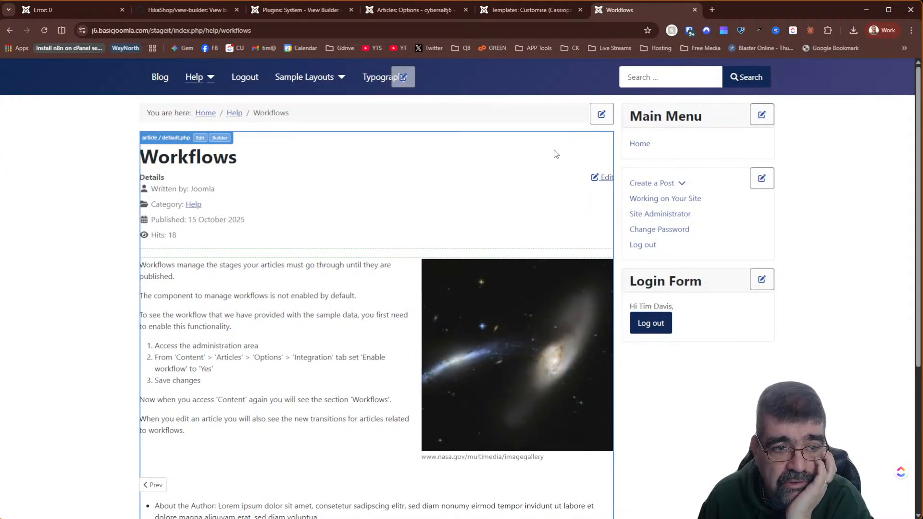
- Review the default.php override code, then revert it to the original file
{"action": "left_click", "coordinate": [201, 138]}
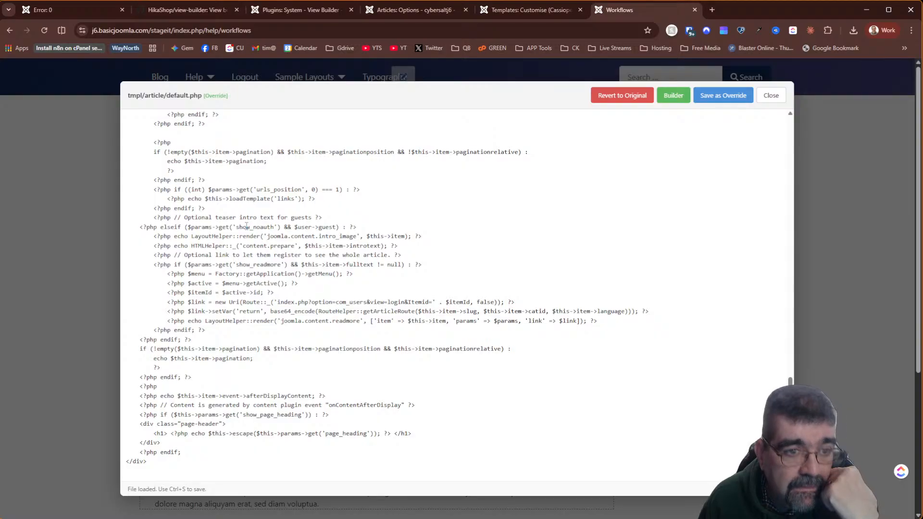
{"action": "scroll", "coordinate": [246, 226], "scroll_direction": "up", "scroll_amount": 20}
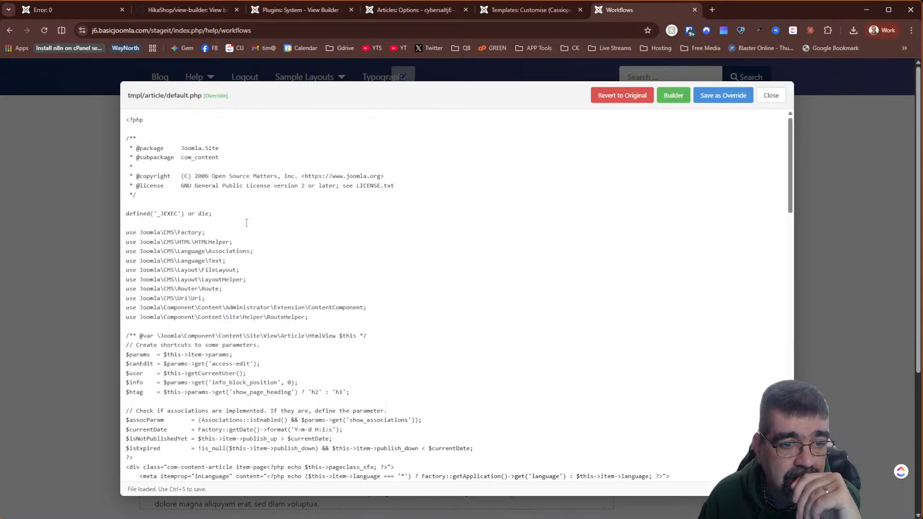
{"action": "scroll", "coordinate": [246, 222], "scroll_direction": "down", "scroll_amount": 20}
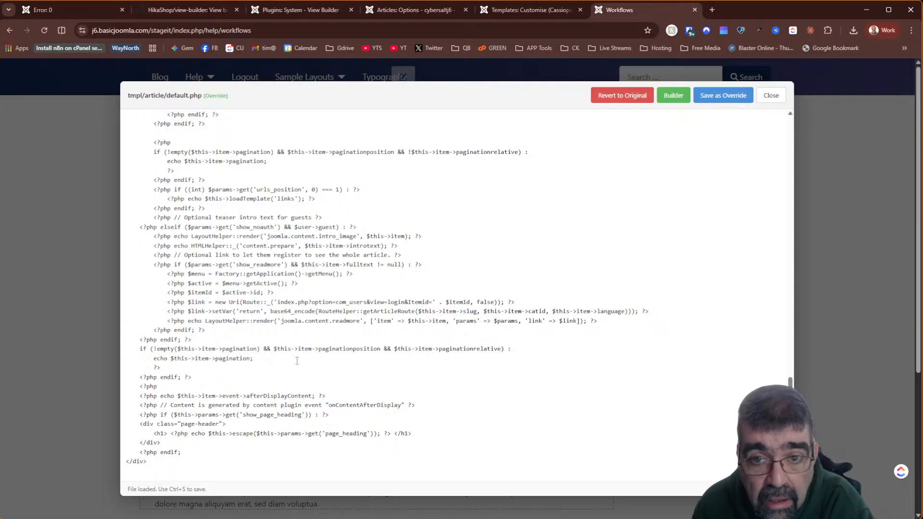
{"action": "left_click", "coordinate": [626, 96]}
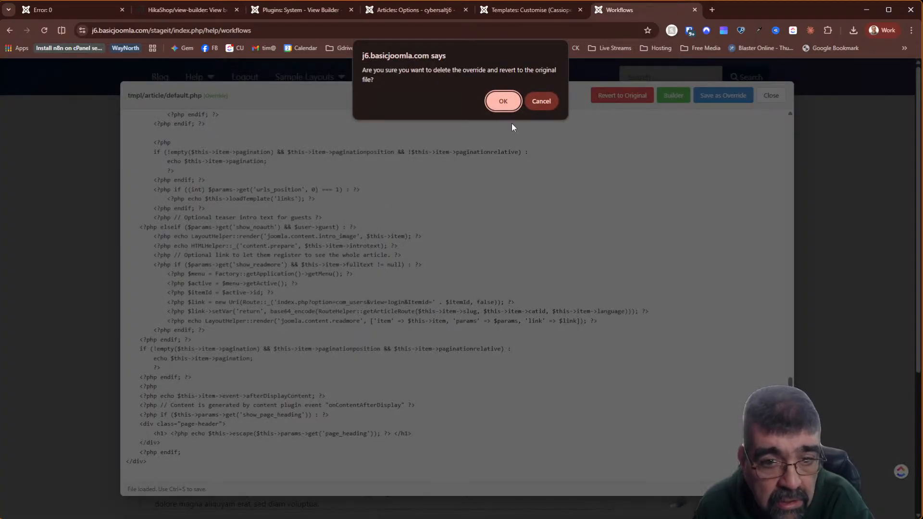
{"action": "left_click", "coordinate": [502, 98]}
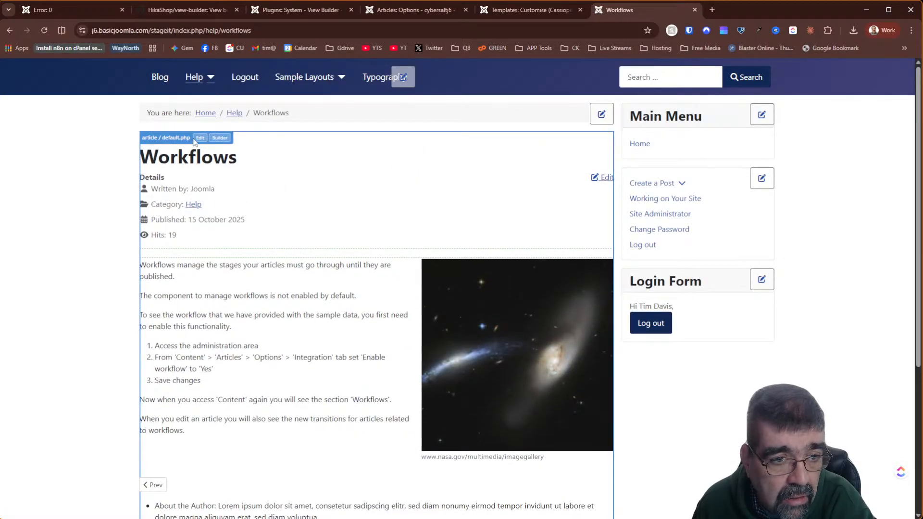
- Reopen the original tmpl/article/default.php code, scroll through it, and close the viewer
{"action": "left_click", "coordinate": [199, 138]}
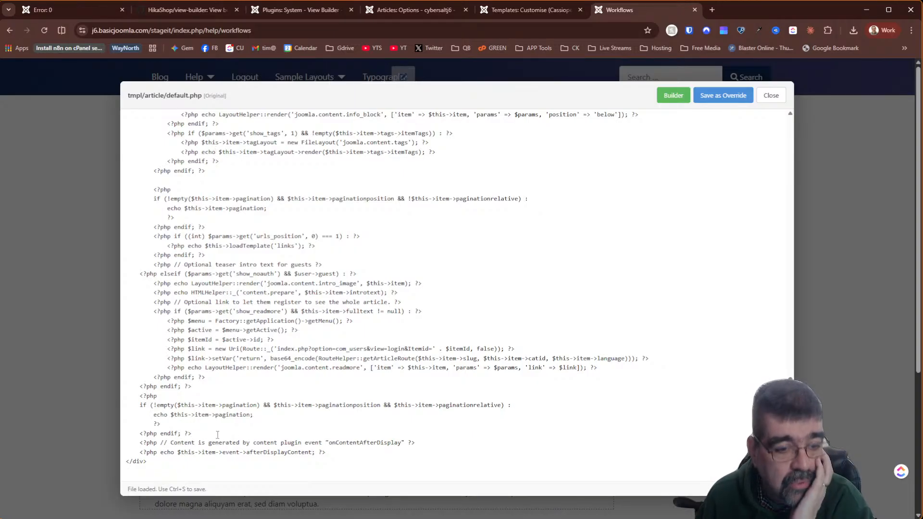
{"action": "scroll", "coordinate": [211, 434], "scroll_direction": "up", "scroll_amount": 20}
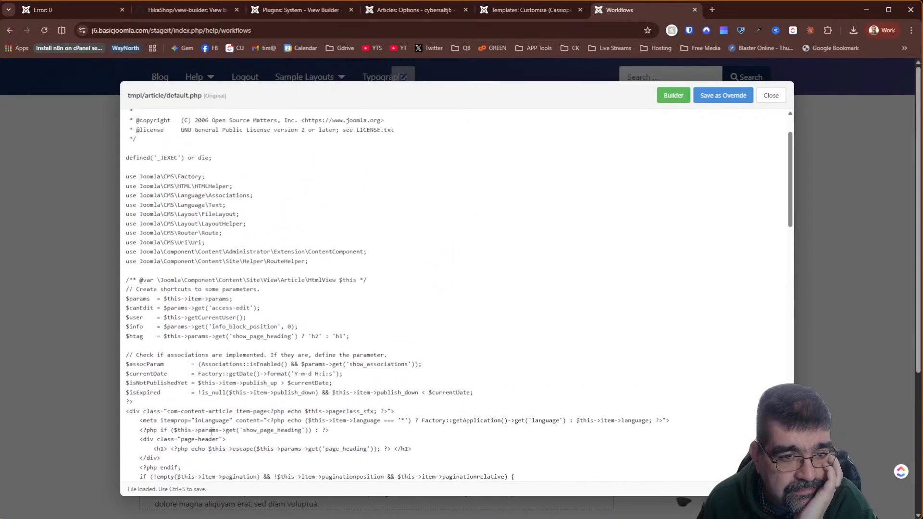
{"action": "scroll", "coordinate": [211, 432], "scroll_direction": "down", "scroll_amount": 4}
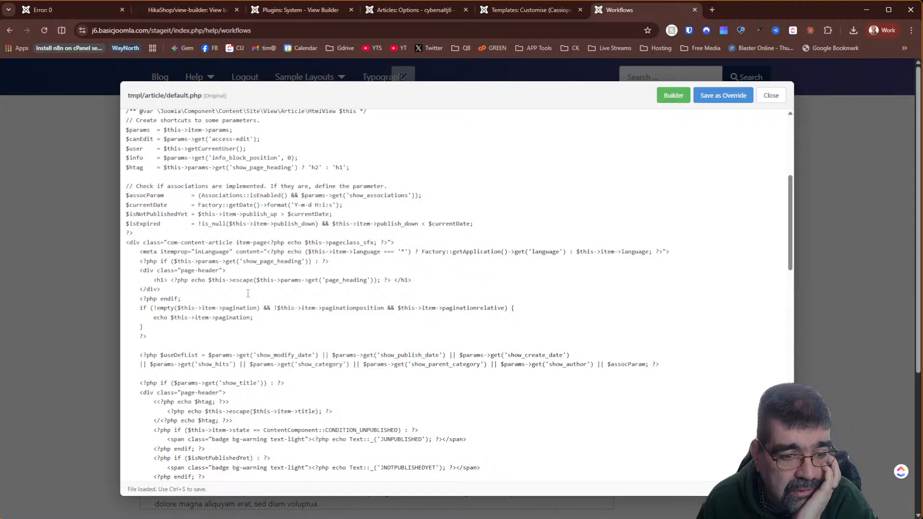
{"action": "scroll", "coordinate": [248, 293], "scroll_direction": "down", "scroll_amount": 4}
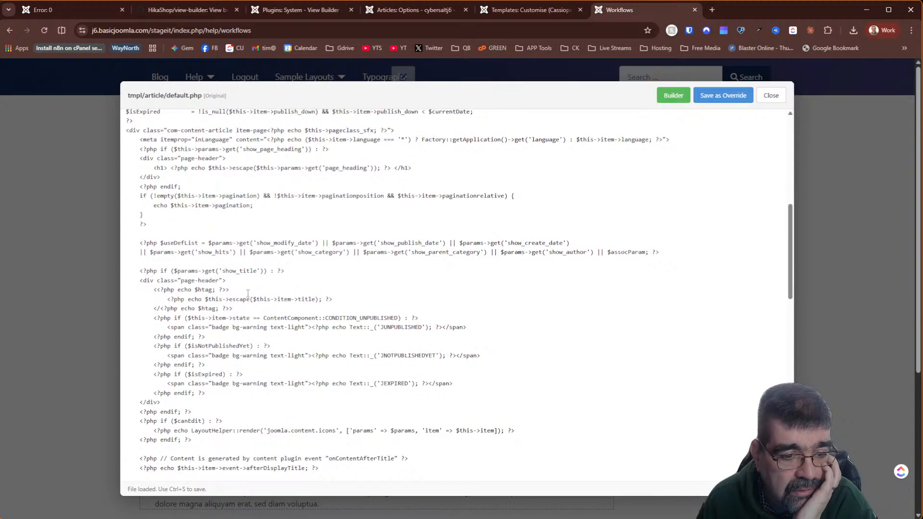
{"action": "scroll", "coordinate": [248, 293], "scroll_direction": "up", "scroll_amount": 10}
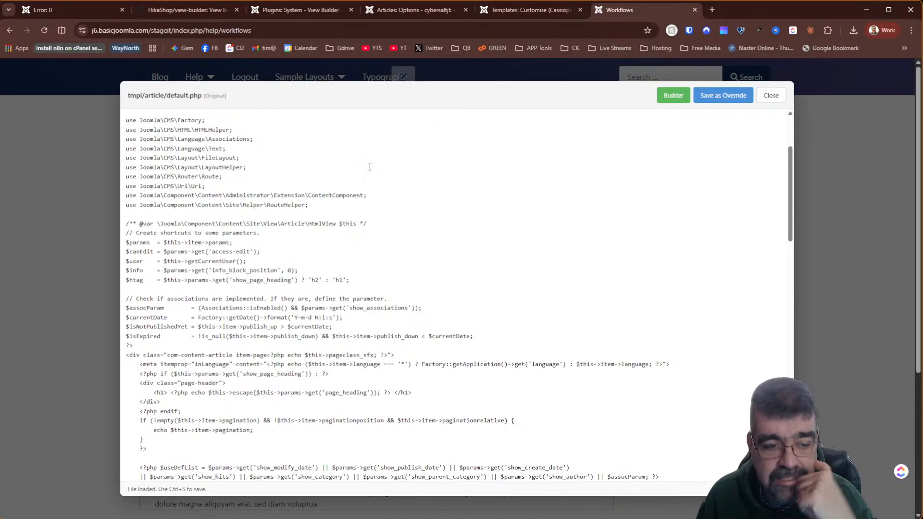
{"action": "scroll", "coordinate": [336, 210], "scroll_direction": "down", "scroll_amount": 15}
{"action": "scroll", "coordinate": [336, 210], "scroll_direction": "down", "scroll_amount": 10}
{"action": "scroll", "coordinate": [336, 210], "scroll_direction": "up", "scroll_amount": 2}
{"action": "left_click", "coordinate": [771, 95]}
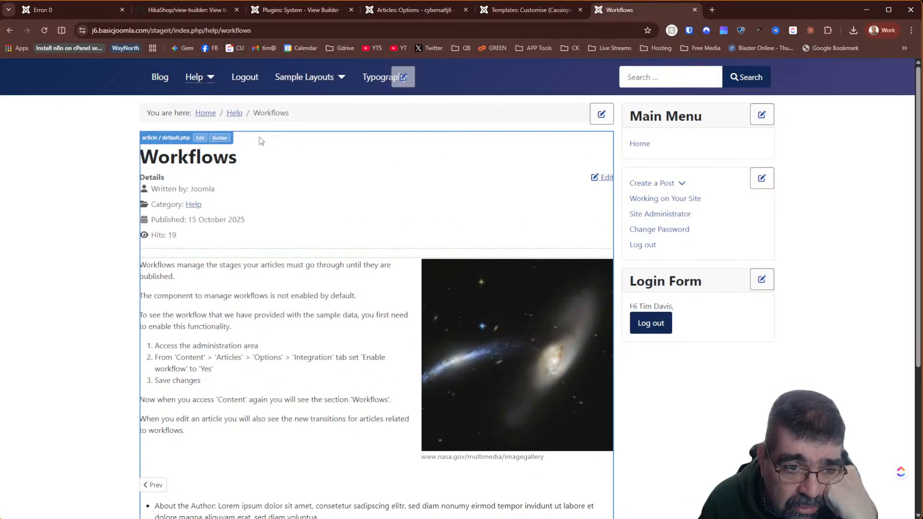
- Move show_page_heading to the end again in the Builder and save the order as an override
{"action": "left_click", "coordinate": [219, 138]}
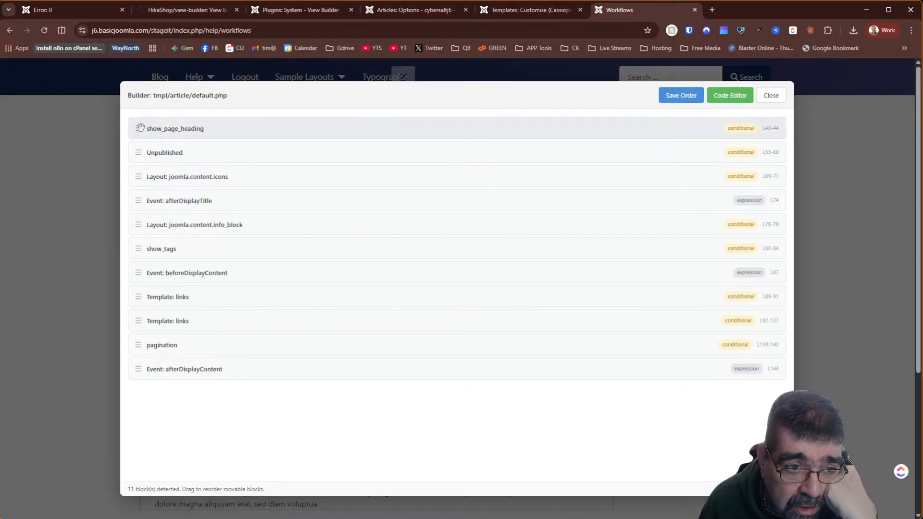
{"action": "left_click_drag", "start_coordinate": [138, 128], "coordinate": [133, 373]}
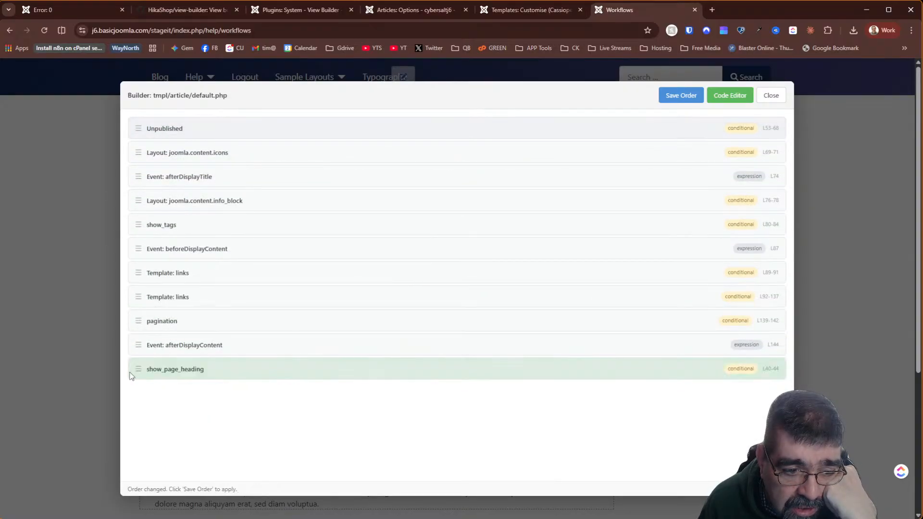
{"action": "left_click", "coordinate": [690, 105]}
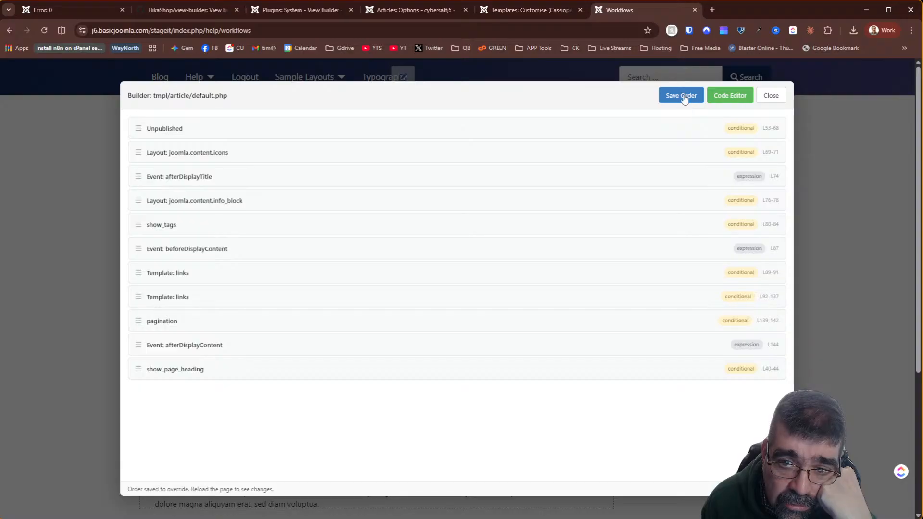
{"action": "left_click", "coordinate": [691, 106]}
{"action": "left_click", "coordinate": [727, 96]}
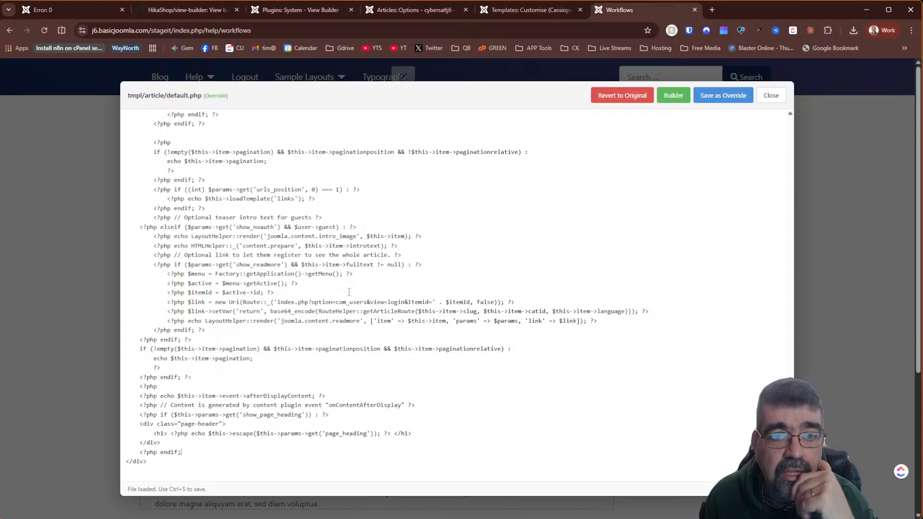
- Open the site front end in a new tab and load the Help > Workflows article
{"action": "left_click", "coordinate": [512, 14]}
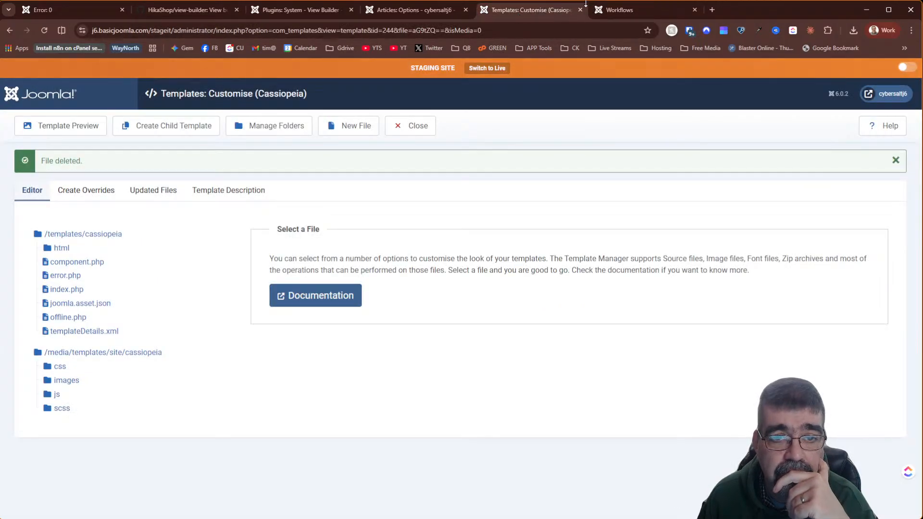
{"action": "left_click", "coordinate": [646, 9]}
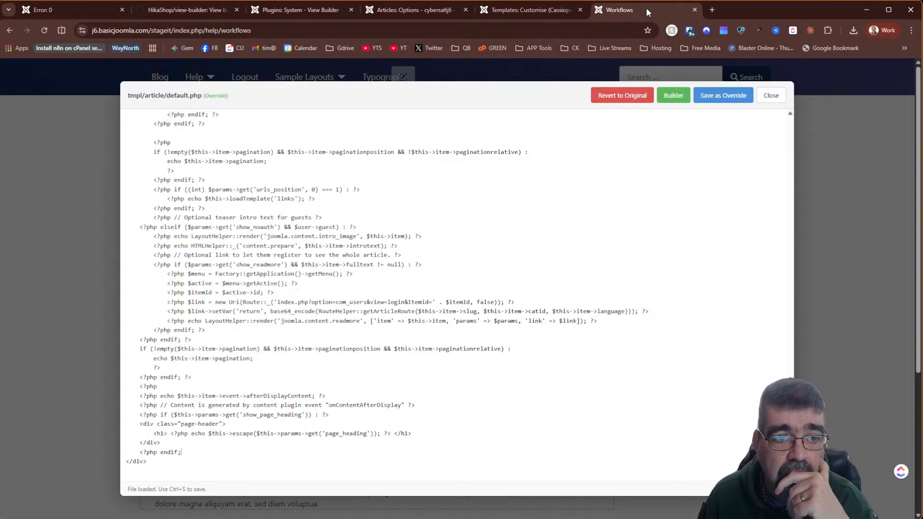
{"action": "left_click", "coordinate": [525, 14]}
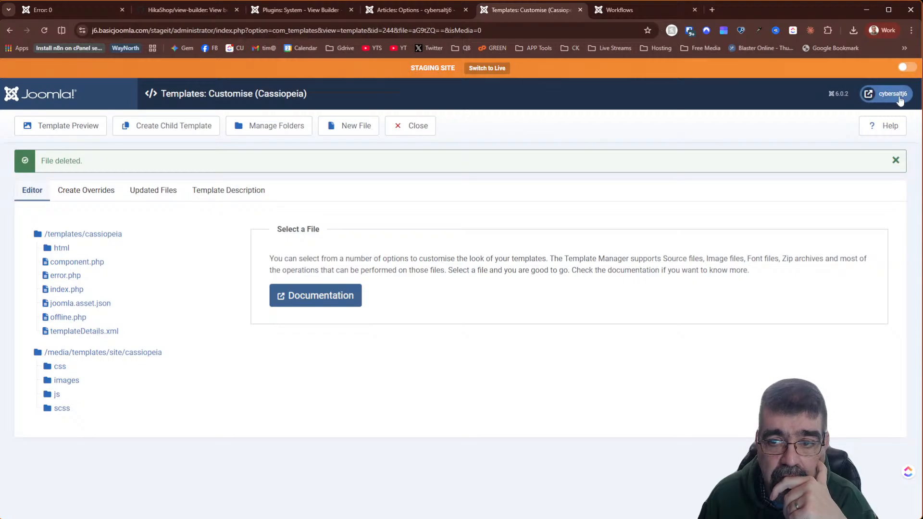
{"action": "left_click", "coordinate": [887, 94]}
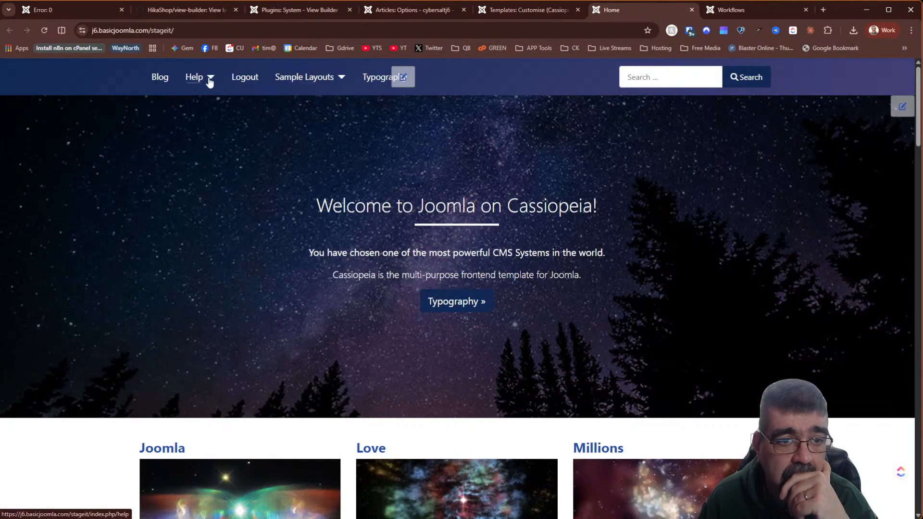
{"action": "left_click", "coordinate": [210, 78]}
{"action": "left_click", "coordinate": [210, 121]}
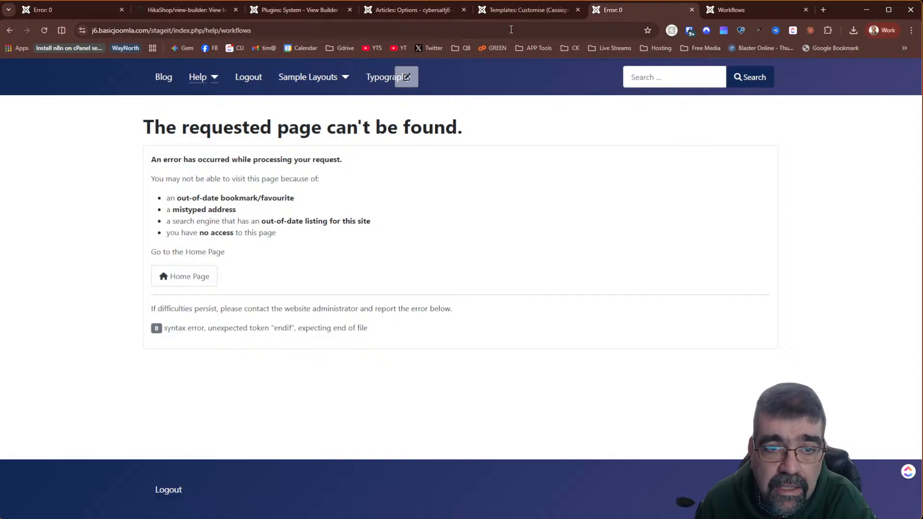
- Go back to the article override code and put the caret at the end of the endif line
{"action": "left_click", "coordinate": [515, 9]}
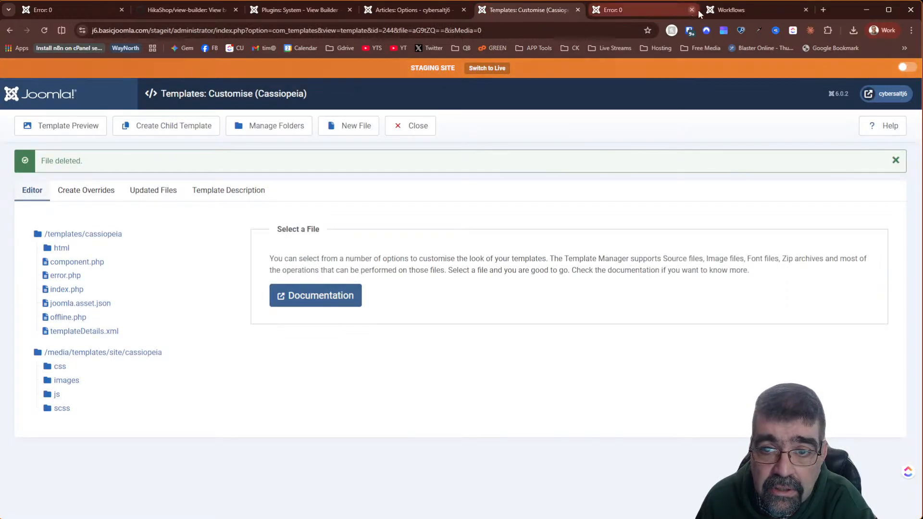
{"action": "left_click", "coordinate": [723, 12]}
{"action": "left_click", "coordinate": [208, 452]}
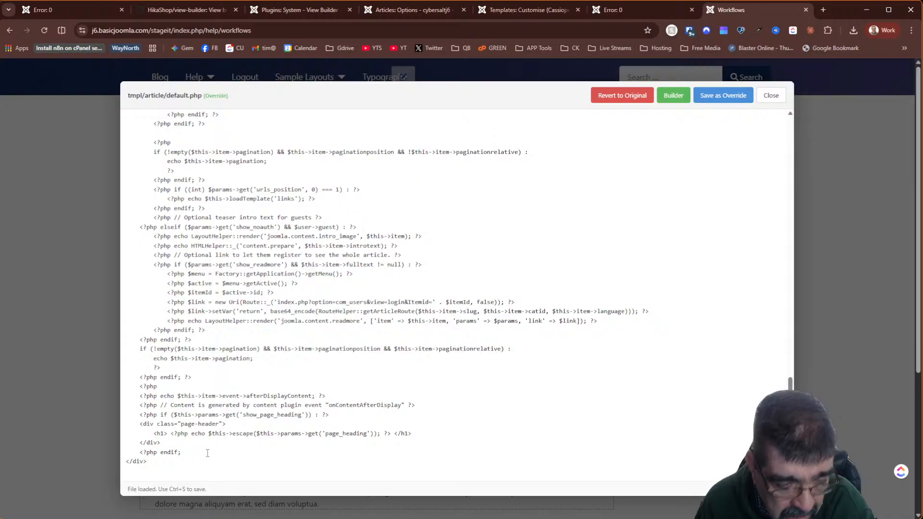
- Add '>' to the endif line, save the override, and check the Workflows page
{"action": "type", "text": ">"}
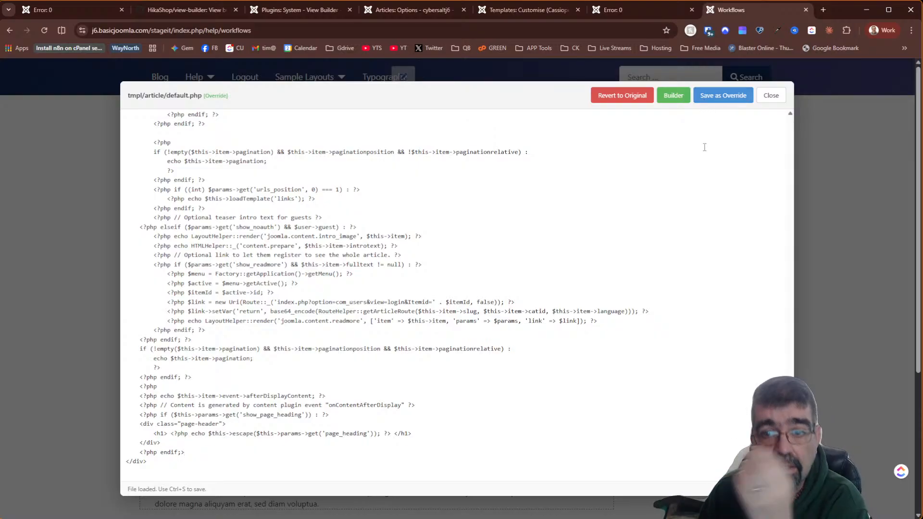
{"action": "left_click", "coordinate": [736, 99]}
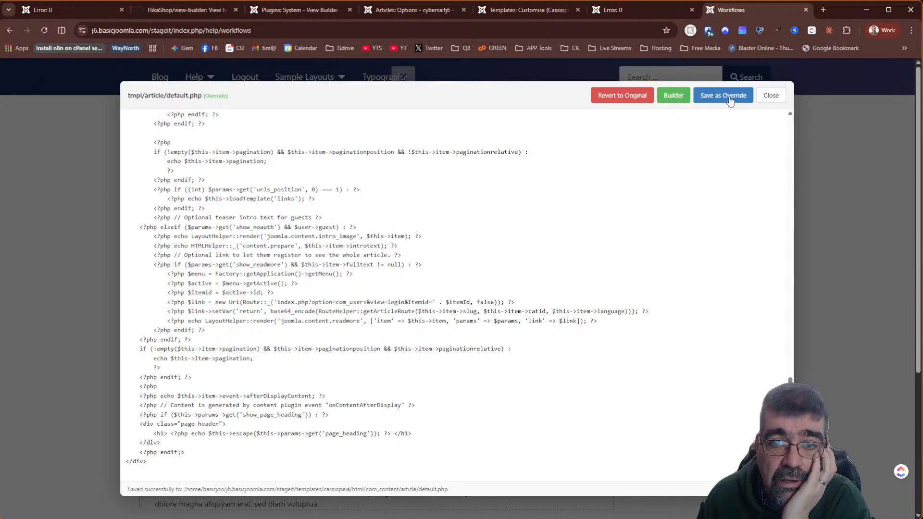
{"action": "left_click", "coordinate": [642, 10]}
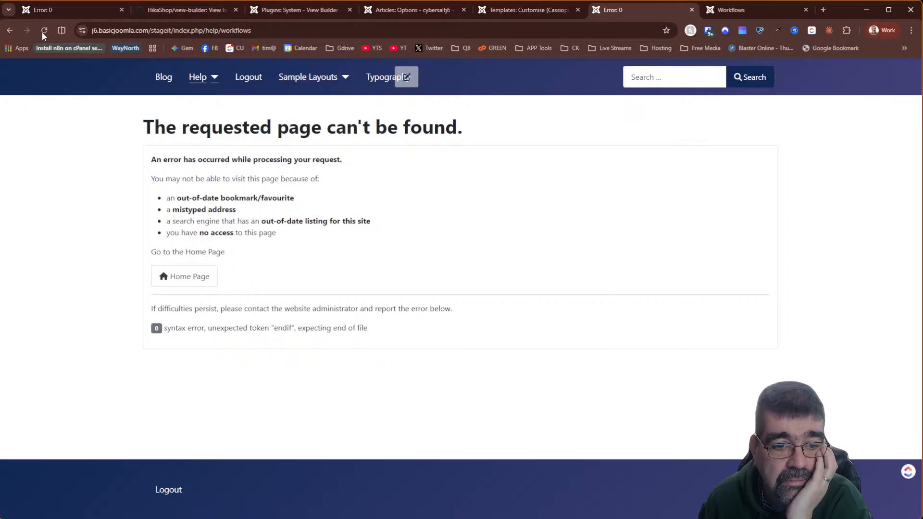
{"action": "left_click", "coordinate": [755, 10]}
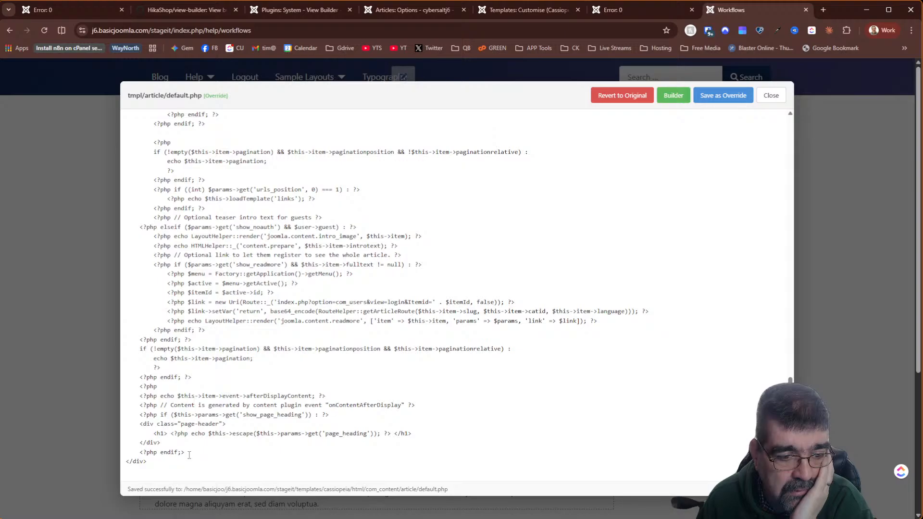
- Restore the final <?php endif;?> line, save the override, and reload the Workflows page
{"action": "left_click_drag", "start_coordinate": [184, 452], "coordinate": [121, 459]}
{"action": "key", "text": "ctrl+c"}
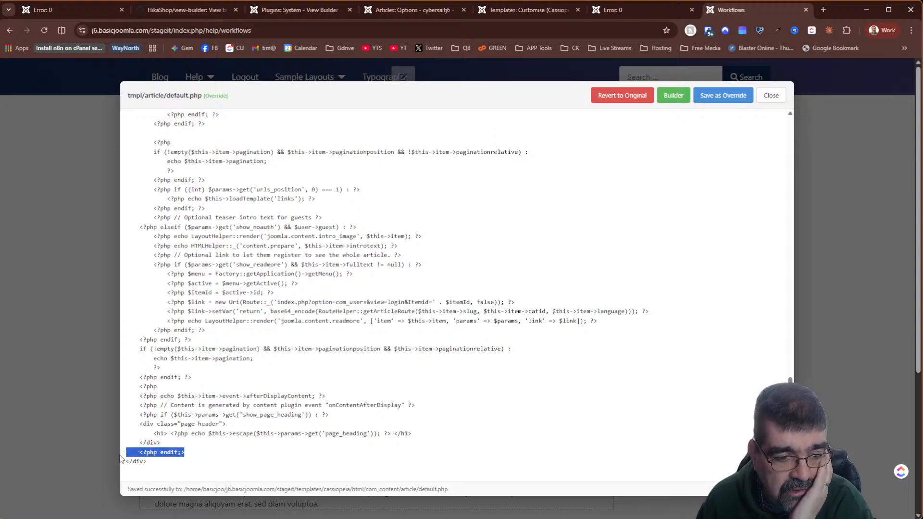
{"action": "left_click", "coordinate": [120, 458]}
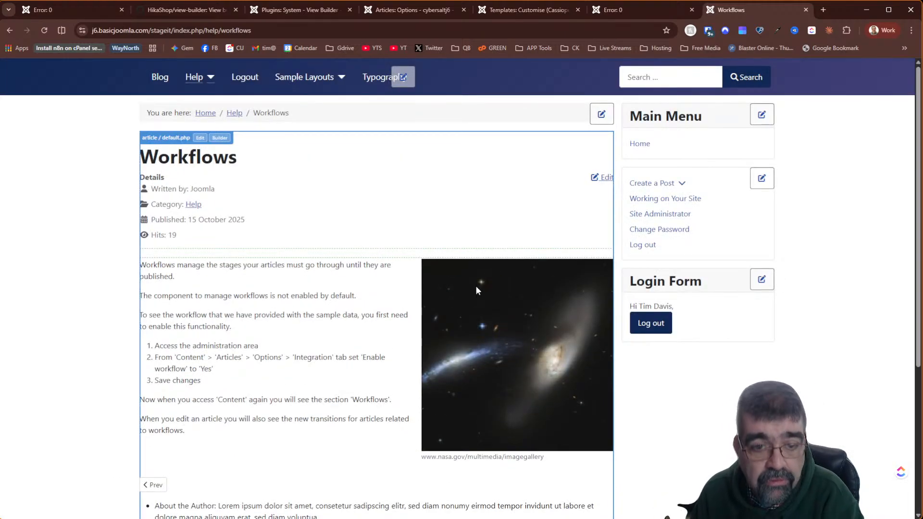
{"action": "left_click", "coordinate": [200, 138]}
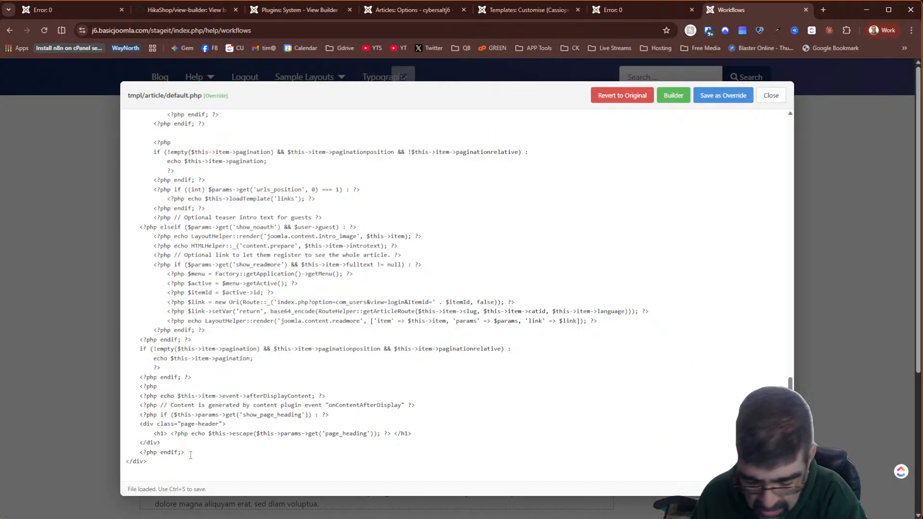
{"action": "key", "text": "BackSpace"}
{"action": "key", "text": "BackSpace"}
{"action": "key", "text": "BackSpace"}
{"action": "key", "text": "BackSpace"}
{"action": "key", "text": "BackSpace"}
{"action": "key", "text": "BackSpace"}
{"action": "key", "text": "BackSpace"}
{"action": "key", "text": "BackSpace"}
{"action": "key", "text": "BackSpace"}
{"action": "key", "text": "BackSpace"}
{"action": "key", "text": "BackSpace"}
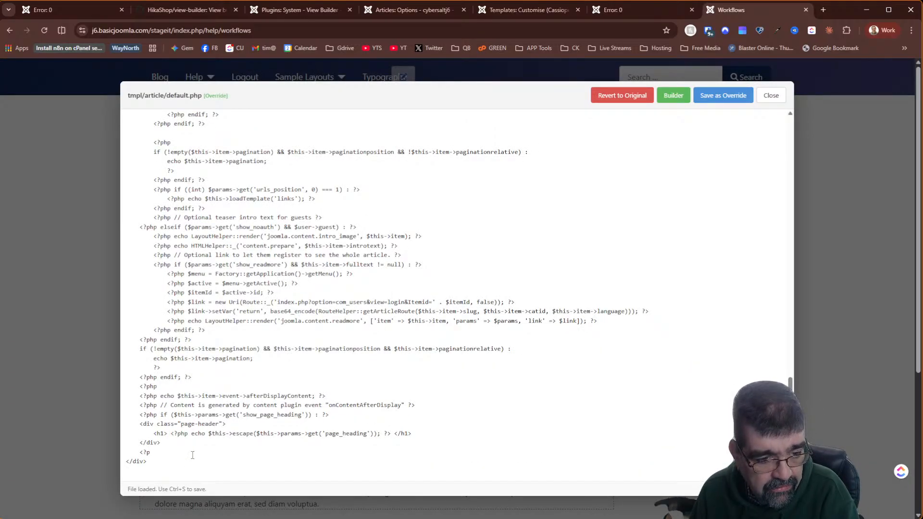
{"action": "key", "text": "BackSpace"}
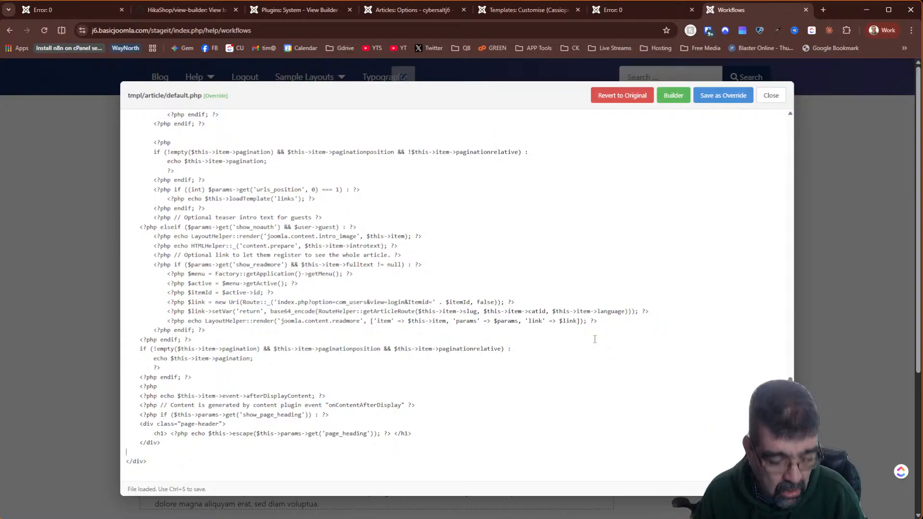
{"action": "key", "text": "ctrl+v"}
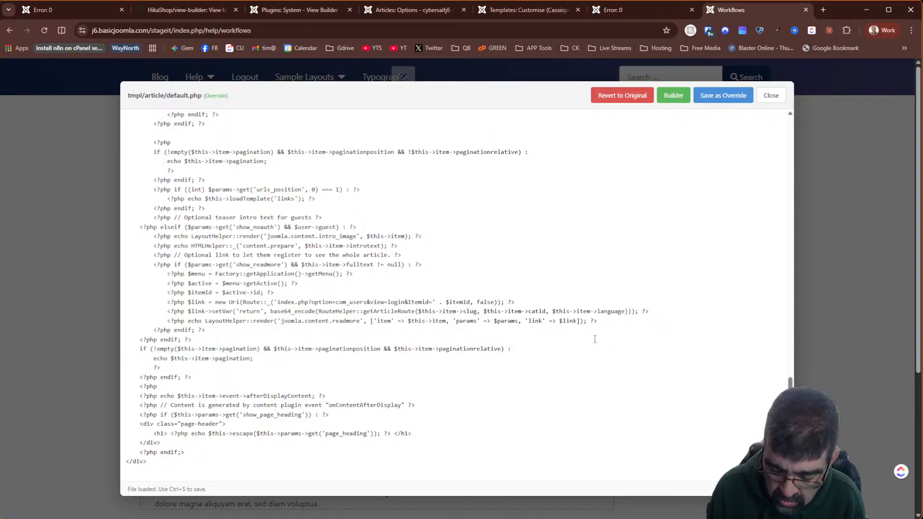
{"action": "key", "text": "Right"}
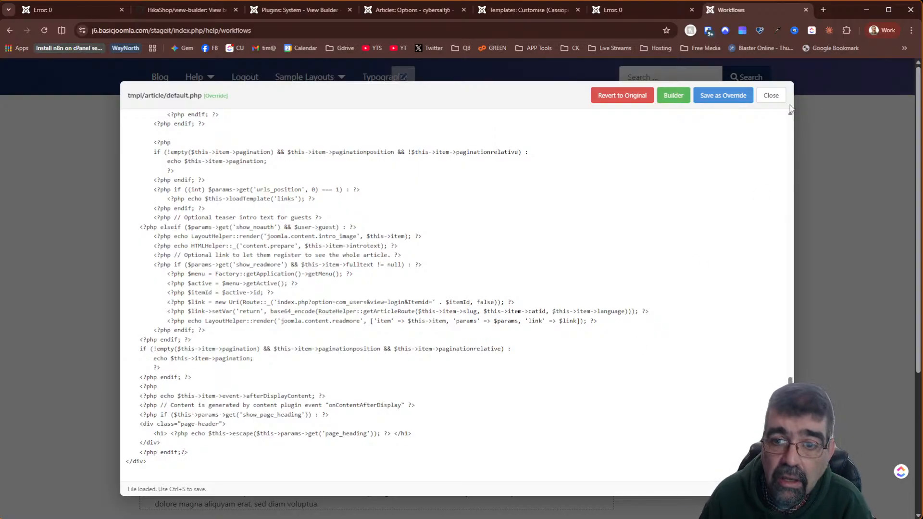
{"action": "left_click", "coordinate": [714, 105]}
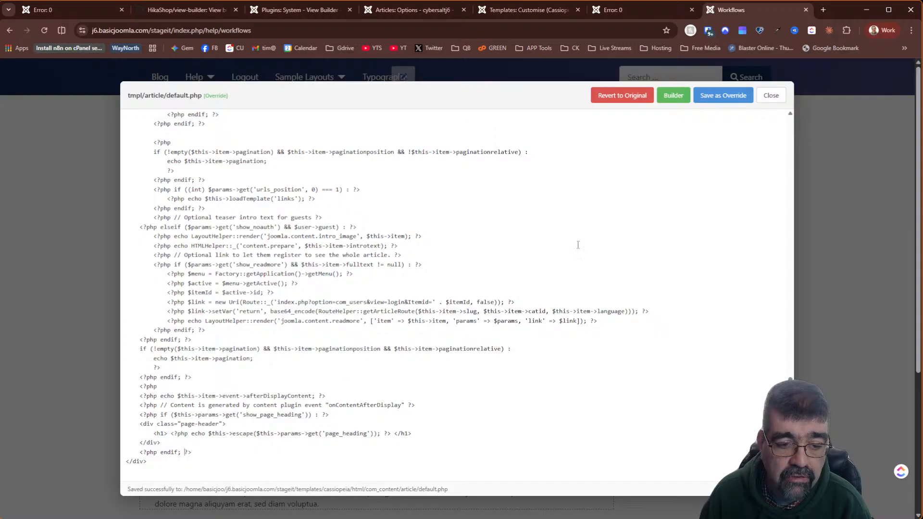
{"action": "left_click", "coordinate": [733, 96]}
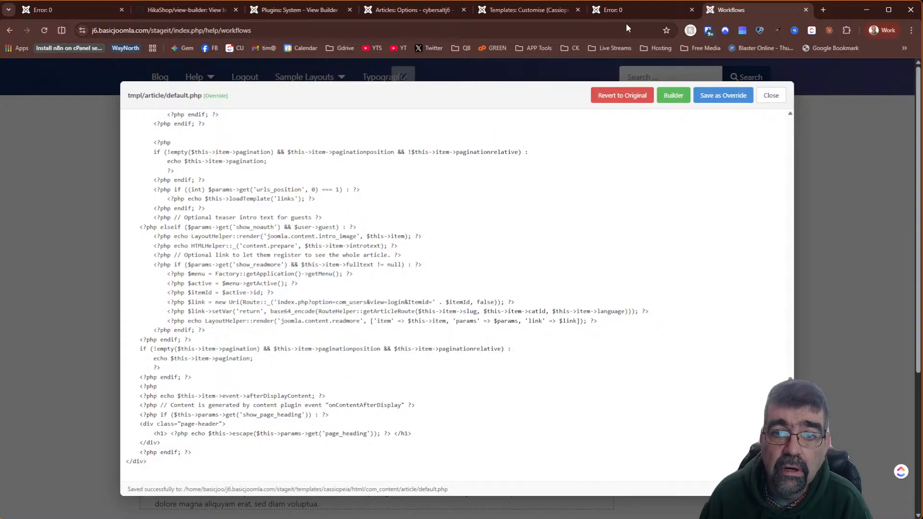
{"action": "left_click", "coordinate": [626, 9]}
{"action": "left_click", "coordinate": [44, 31]}
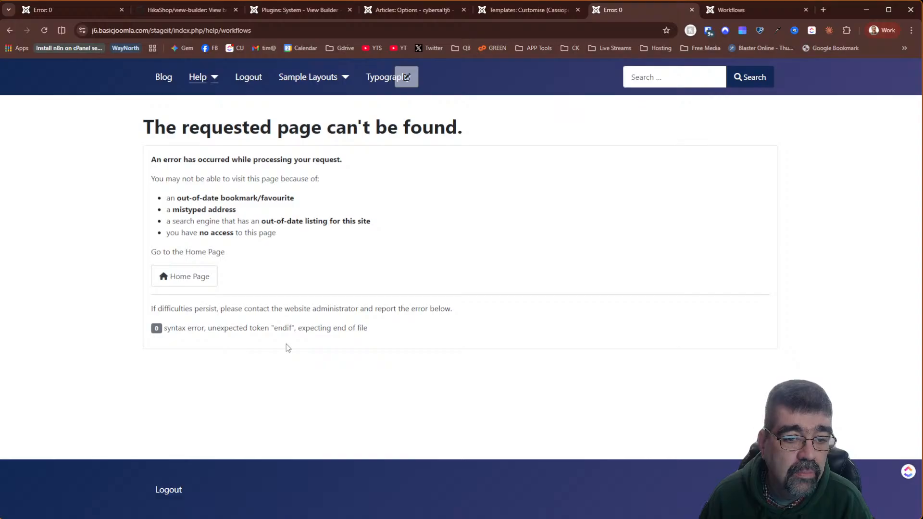
- Delete the final endif statement, save the override, and reload the page to test it
{"action": "left_click", "coordinate": [748, 11]}
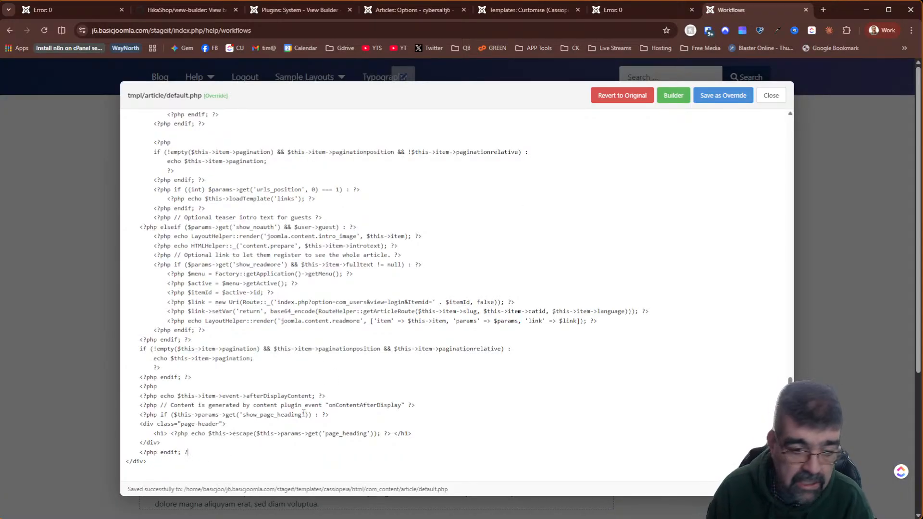
{"action": "key", "text": "BackSpace"}
{"action": "key", "text": "BackSpace"}
{"action": "key", "text": "BackSpace"}
{"action": "key", "text": "BackSpace"}
{"action": "key", "text": "BackSpace"}
{"action": "key", "text": "BackSpace"}
{"action": "key", "text": "BackSpace"}
{"action": "key", "text": "BackSpace"}
{"action": "key", "text": "BackSpace"}
{"action": "key", "text": "BackSpace"}
{"action": "key", "text": "BackSpace"}
{"action": "key", "text": "BackSpace"}
{"action": "key", "text": "BackSpace"}
{"action": "key", "text": "BackSpace"}
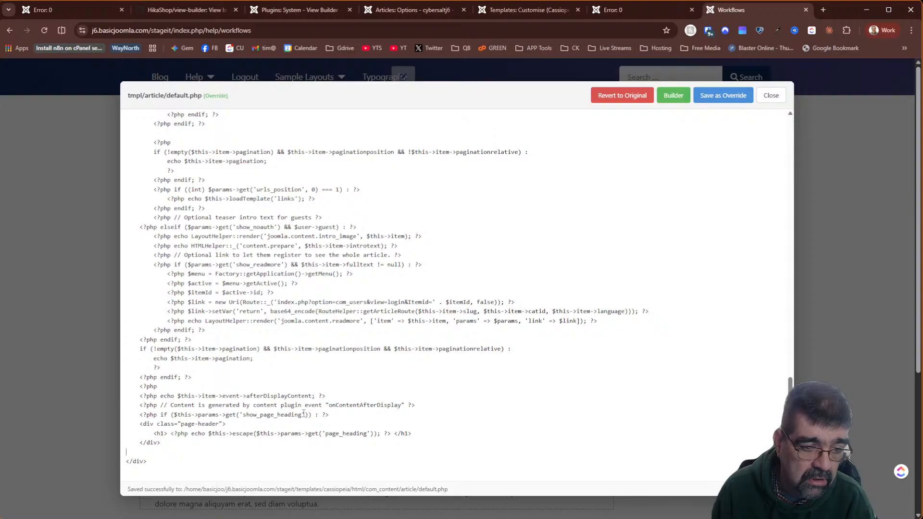
{"action": "key", "text": "BackSpace"}
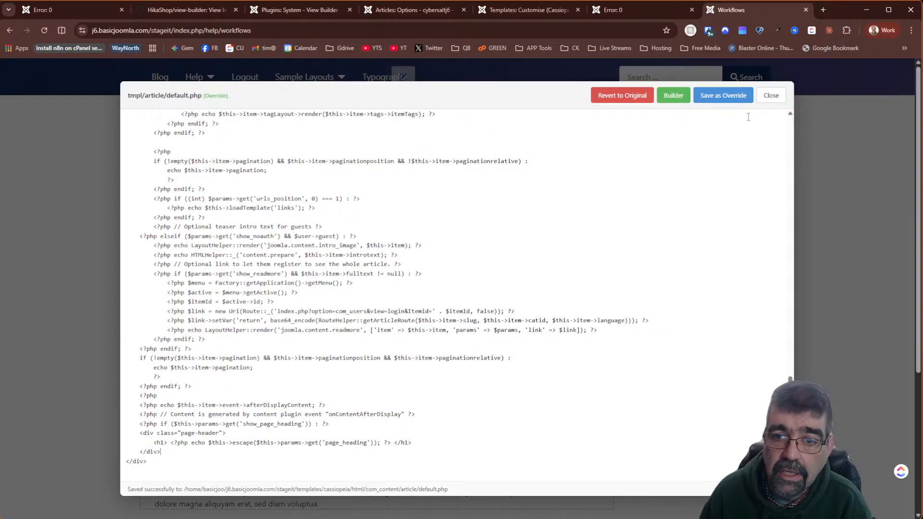
{"action": "left_click", "coordinate": [716, 98]}
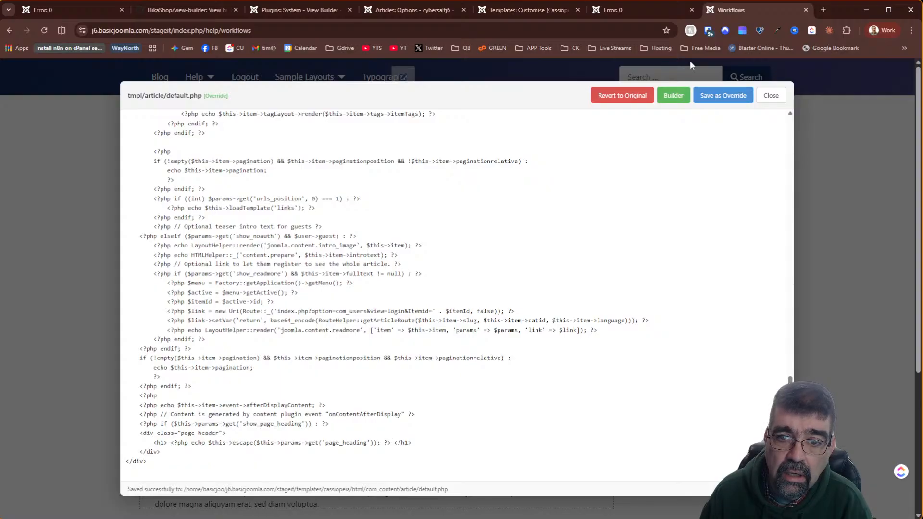
{"action": "left_click", "coordinate": [632, 8]}
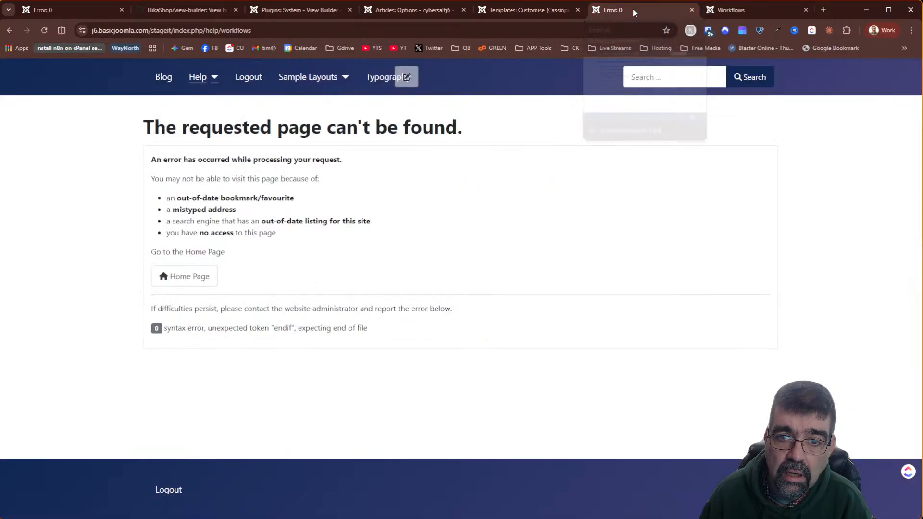
{"action": "left_click", "coordinate": [44, 30]}
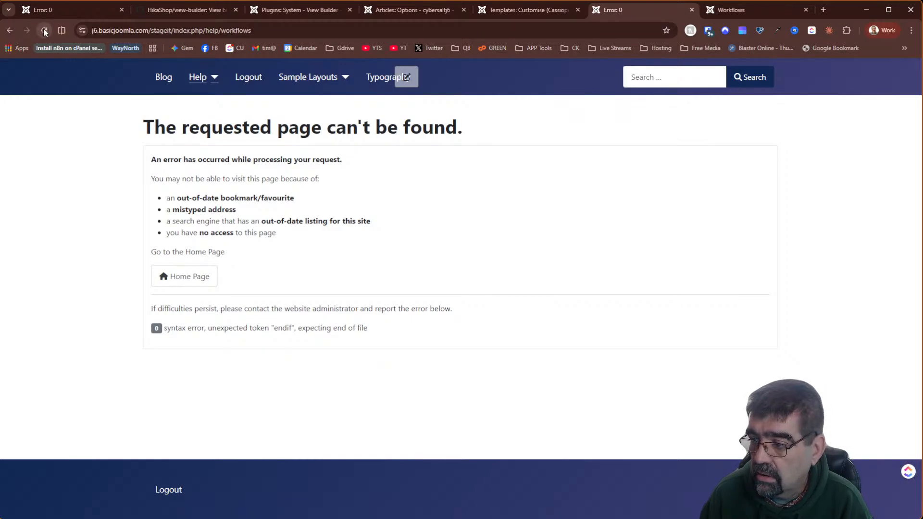
- Scroll through the default.php override code down to the page-heading block and closing div
{"action": "left_click", "coordinate": [733, 17]}
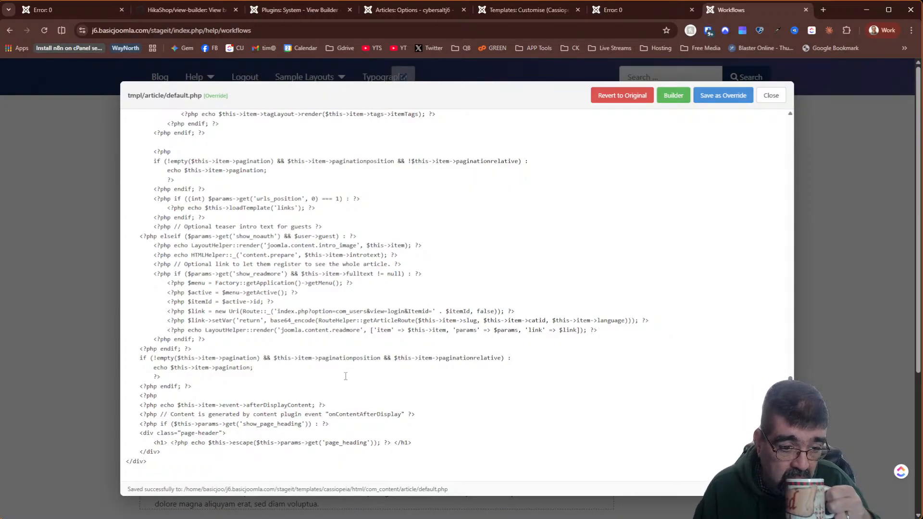
{"action": "scroll", "coordinate": [345, 377], "scroll_direction": "up", "scroll_amount": 15}
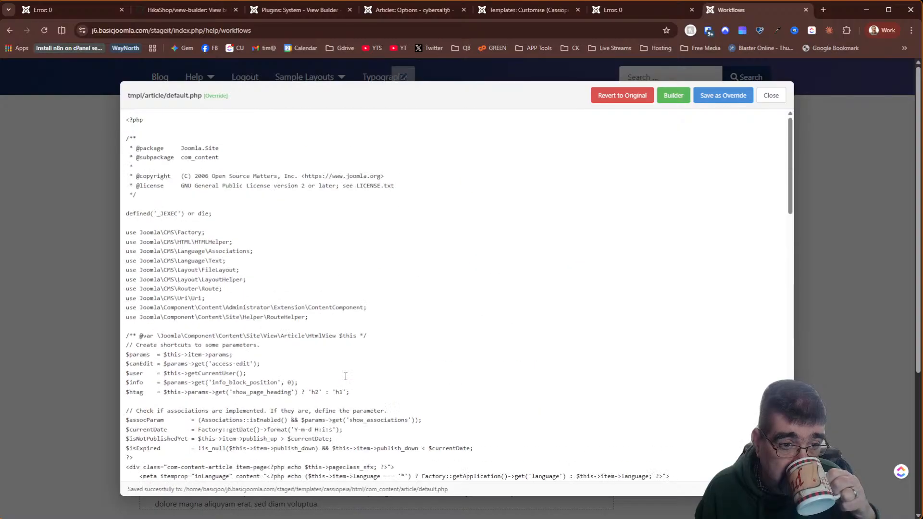
{"action": "scroll", "coordinate": [345, 376], "scroll_direction": "down", "scroll_amount": 3}
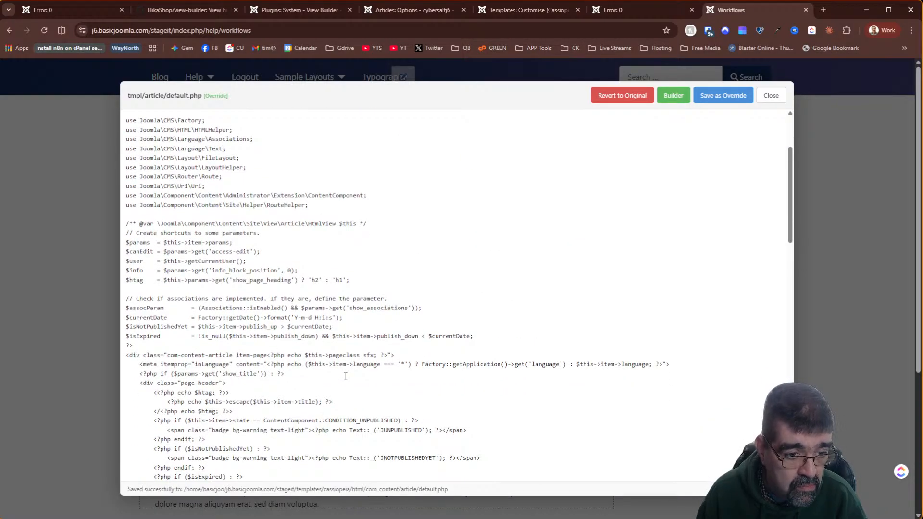
{"action": "scroll", "coordinate": [345, 376], "scroll_direction": "down", "scroll_amount": 15}
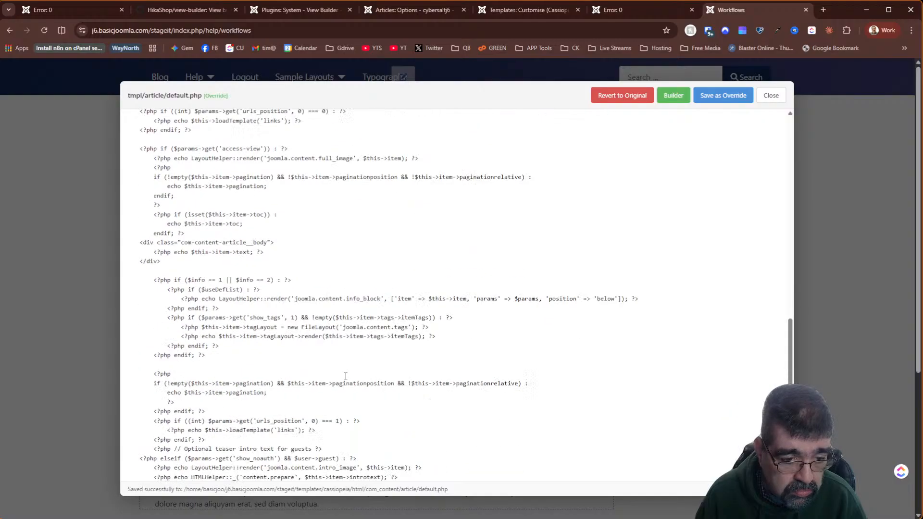
{"action": "scroll", "coordinate": [346, 377], "scroll_direction": "down", "scroll_amount": 3}
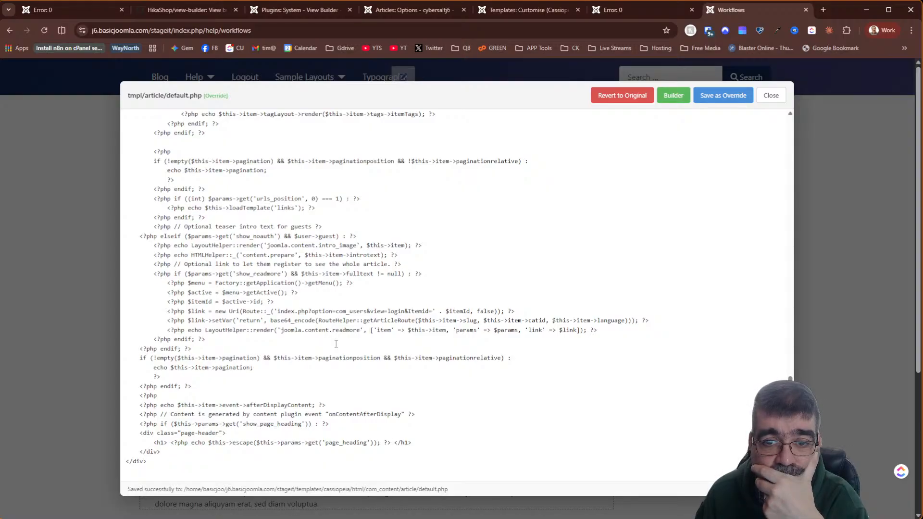
- Revert the broken article override to the original and reload the Workflows page
{"action": "left_click", "coordinate": [626, 103]}
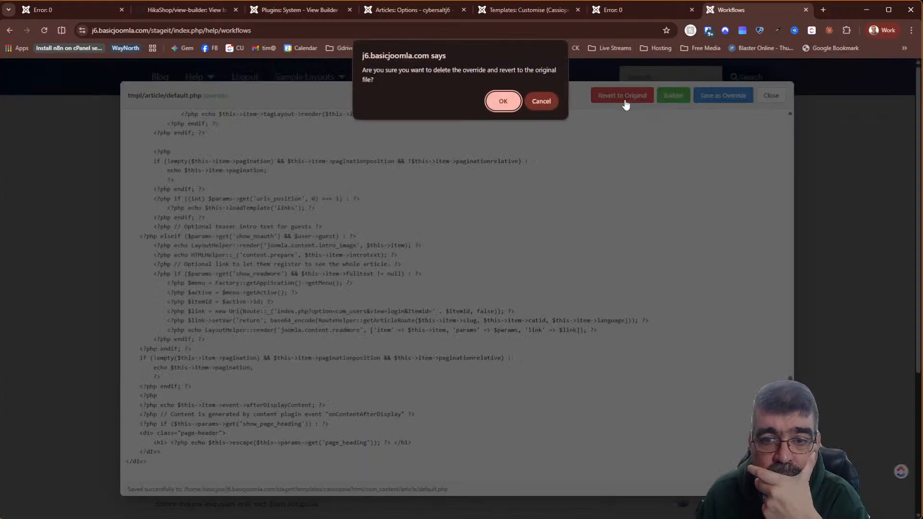
{"action": "left_click", "coordinate": [502, 102]}
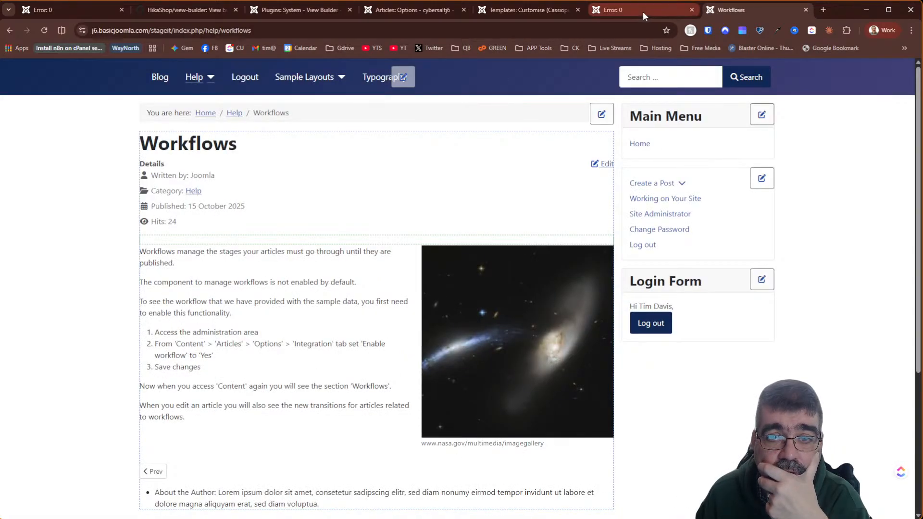
{"action": "left_click", "coordinate": [643, 12]}
{"action": "left_click", "coordinate": [43, 30]}
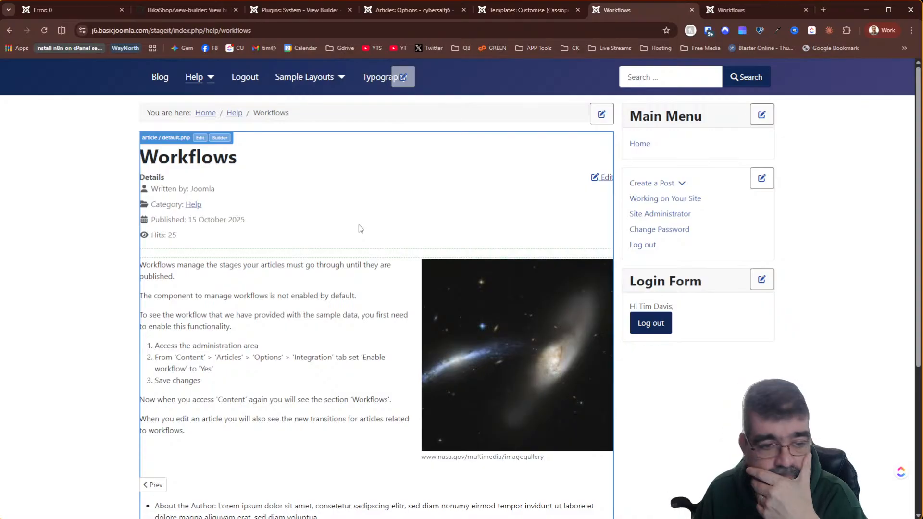
- Reopen the article layout file and save the original as a new Cassiopeia override
{"action": "scroll", "coordinate": [361, 229], "scroll_direction": "down", "scroll_amount": 5}
{"action": "scroll", "coordinate": [360, 228], "scroll_direction": "up", "scroll_amount": 5}
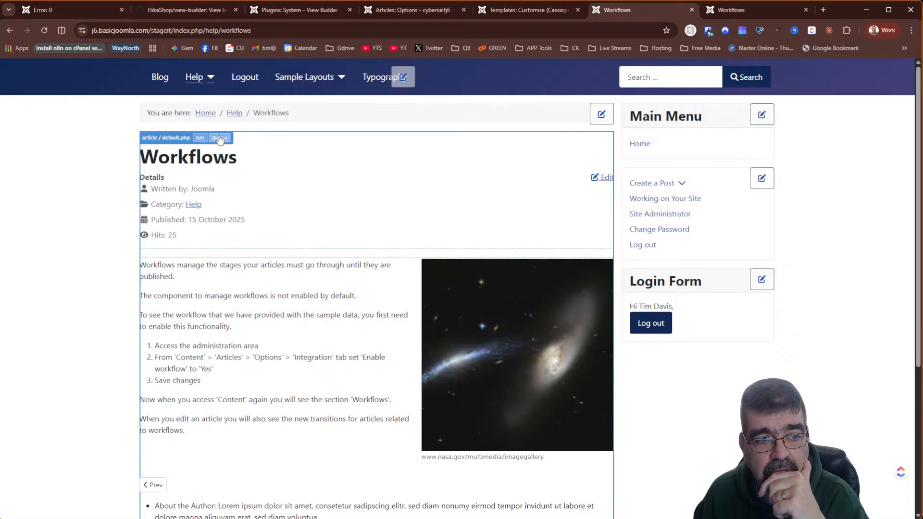
{"action": "left_click", "coordinate": [200, 138]}
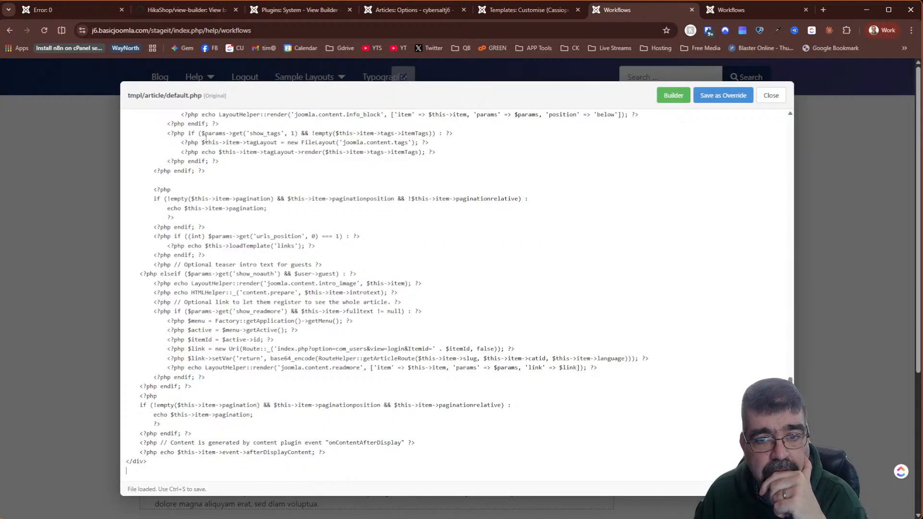
{"action": "left_click", "coordinate": [735, 101]}
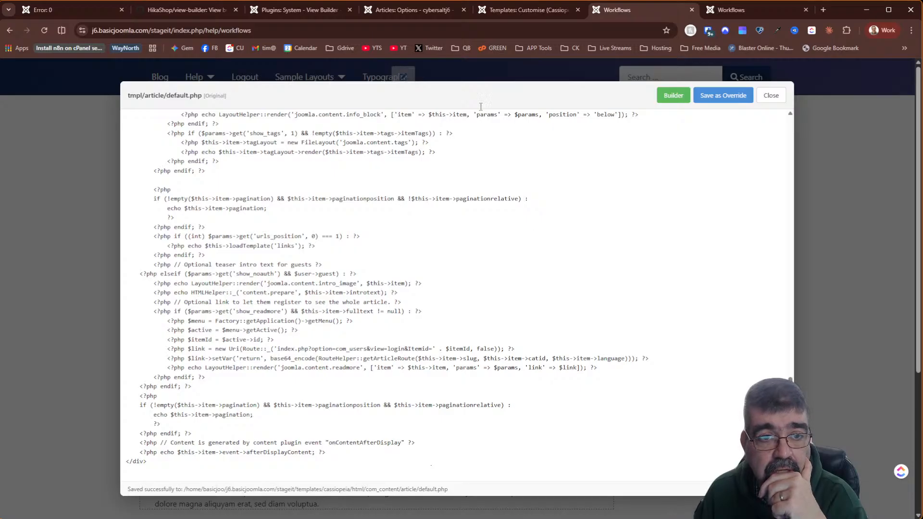
- Open html/com_content/article/default.php in the Cassiopeia template customisation files
{"action": "left_click", "coordinate": [513, 14]}
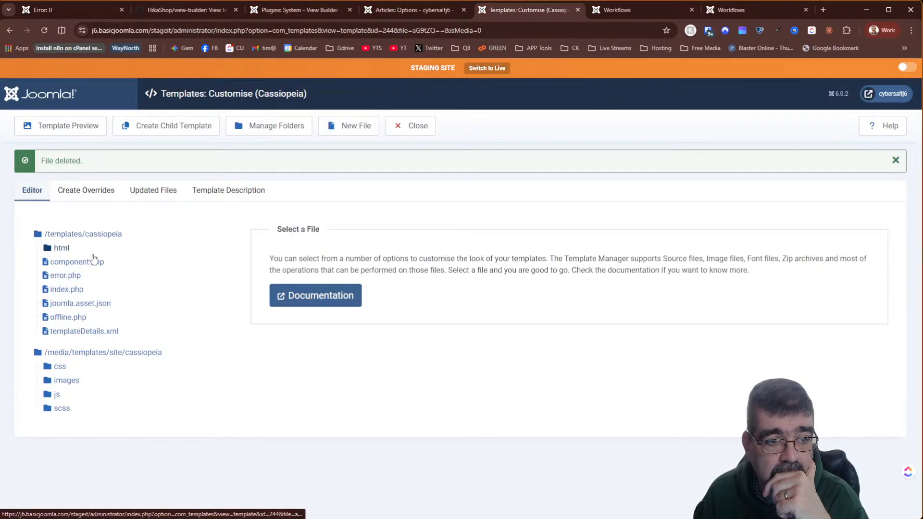
{"action": "left_click", "coordinate": [62, 249]}
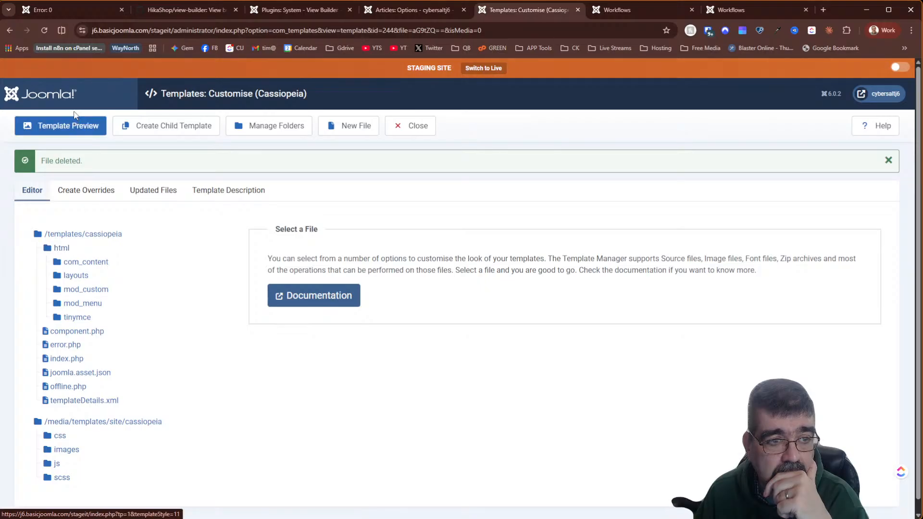
{"action": "left_click", "coordinate": [44, 30]}
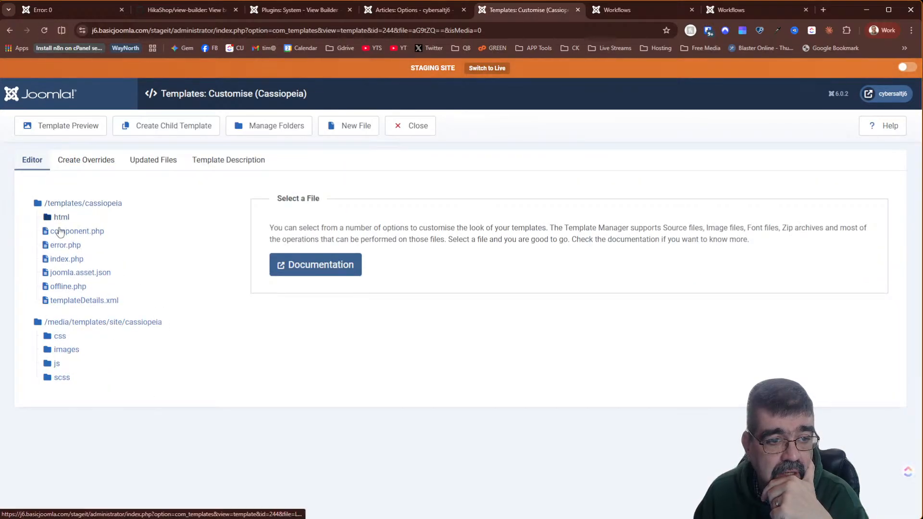
{"action": "left_click", "coordinate": [59, 217]}
{"action": "left_click", "coordinate": [68, 234]}
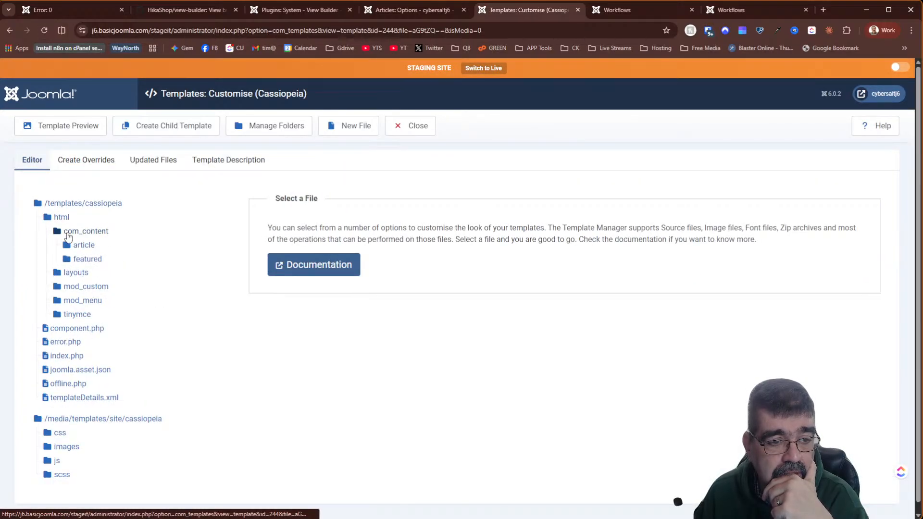
{"action": "left_click", "coordinate": [77, 245]}
{"action": "left_click", "coordinate": [89, 260]}
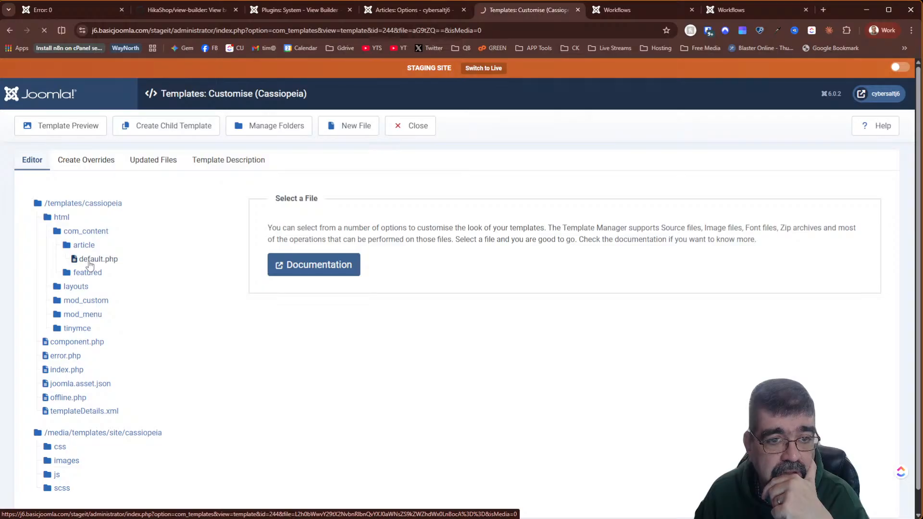
- Rename the default.php override to timtest
{"action": "left_click", "coordinate": [264, 126]}
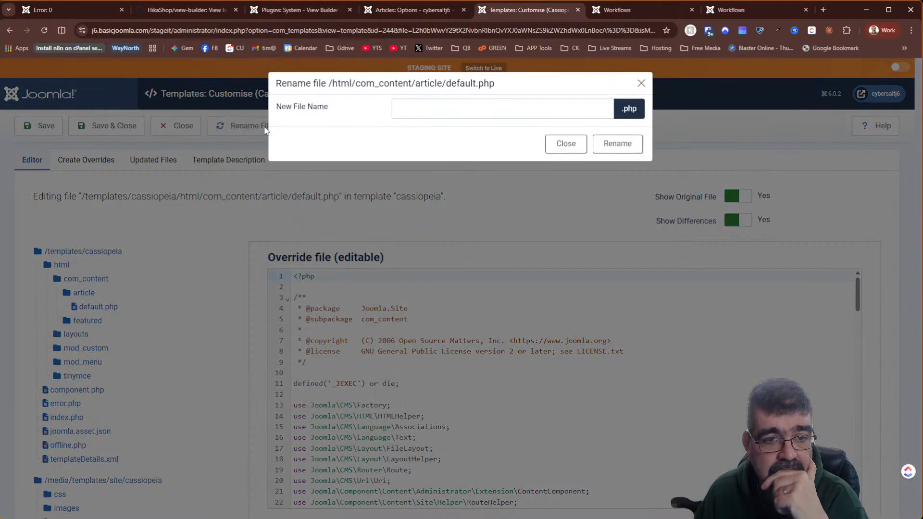
{"action": "left_click", "coordinate": [482, 115]}
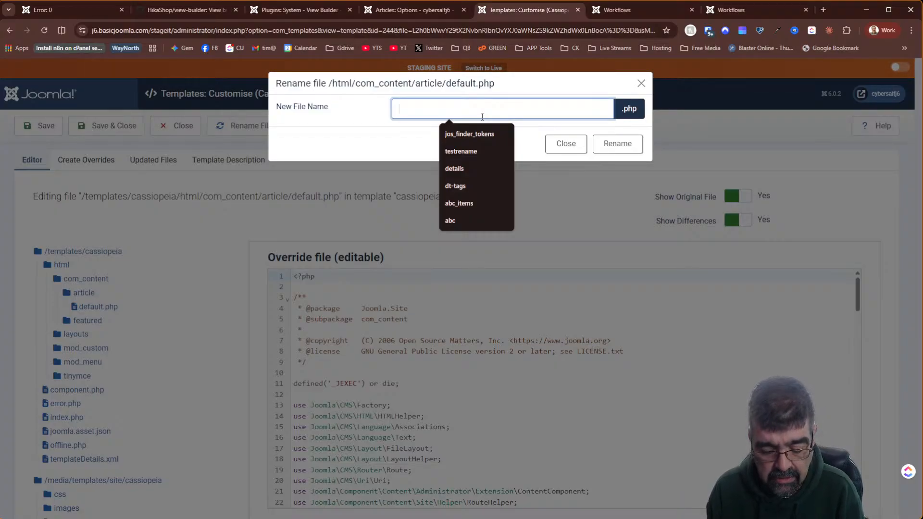
{"action": "type", "text": "timtest"}
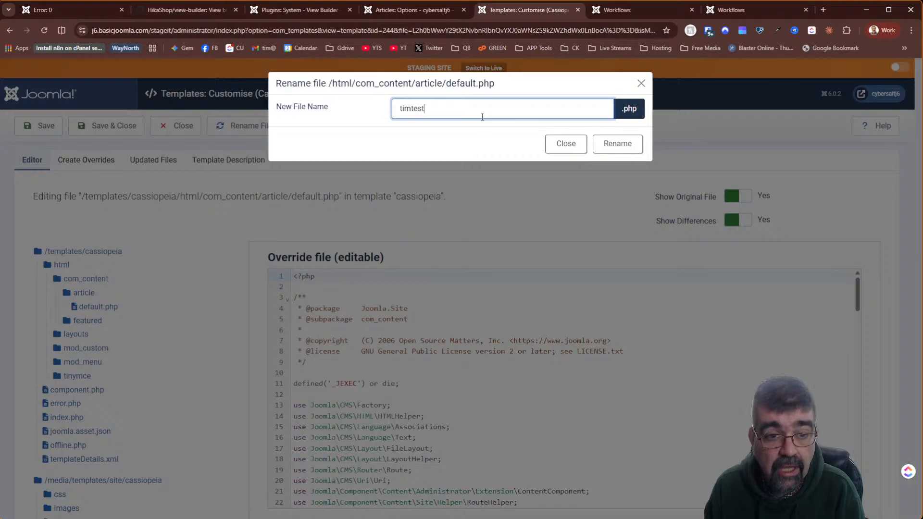
{"action": "left_click", "coordinate": [612, 148]}
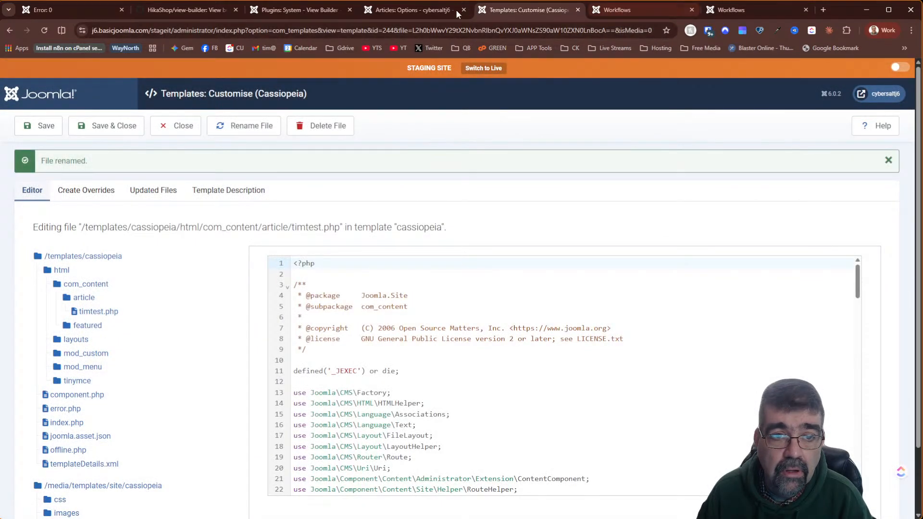
{"action": "left_click", "coordinate": [294, 10]}
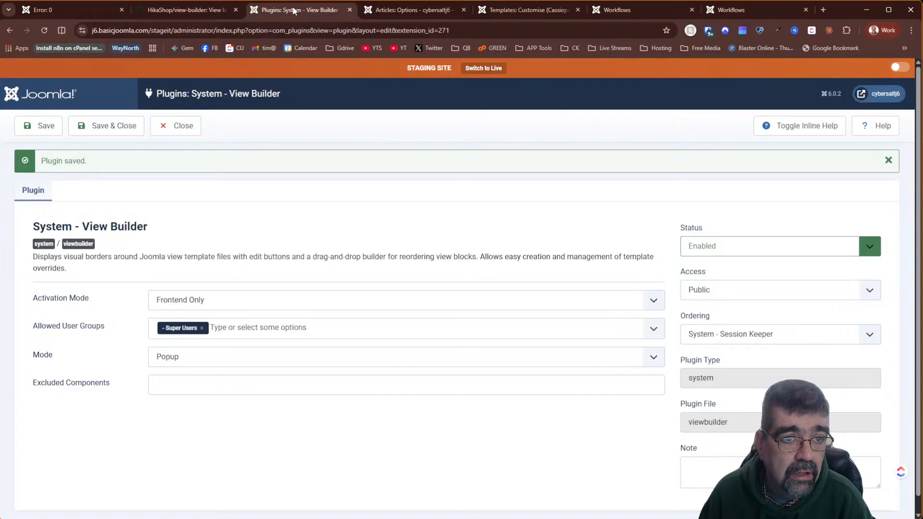
- Duplicate the plugin tab and start a new Main Menu Blog item of type Single Article
{"action": "right_click", "coordinate": [294, 9]}
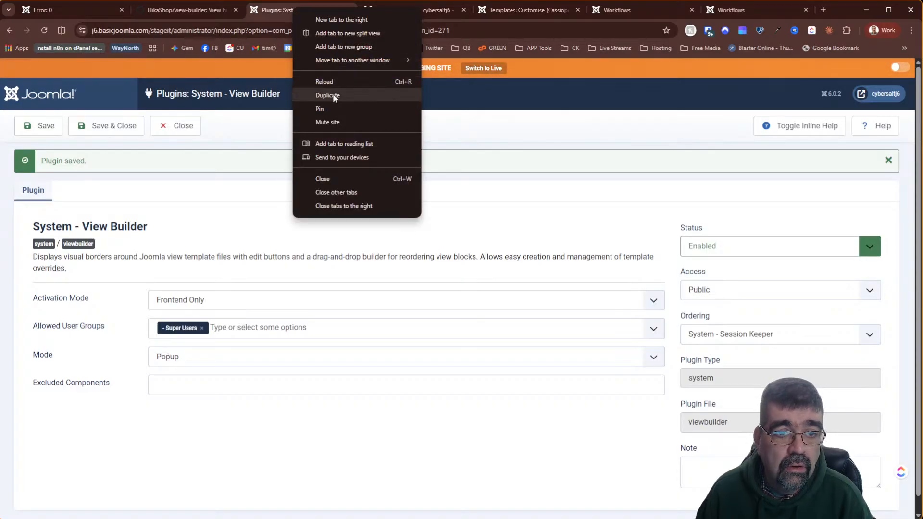
{"action": "left_click", "coordinate": [325, 94]}
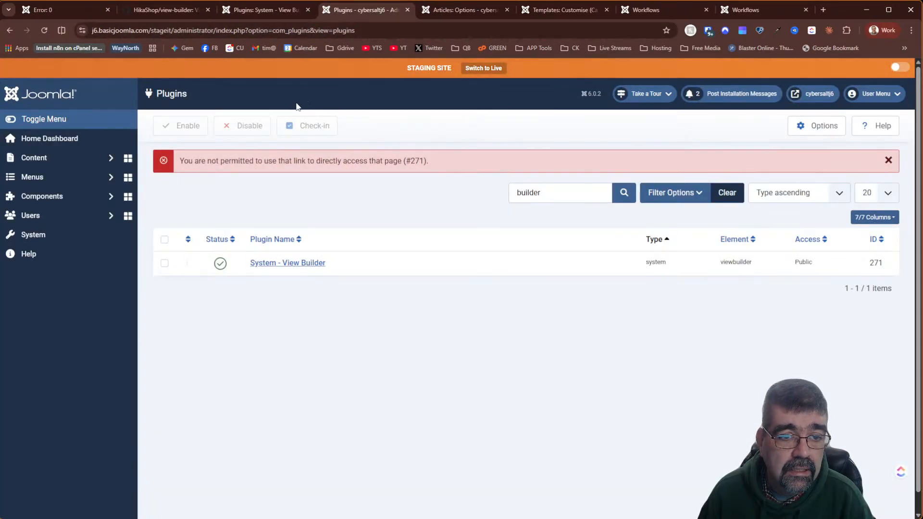
{"action": "left_click", "coordinate": [50, 177]}
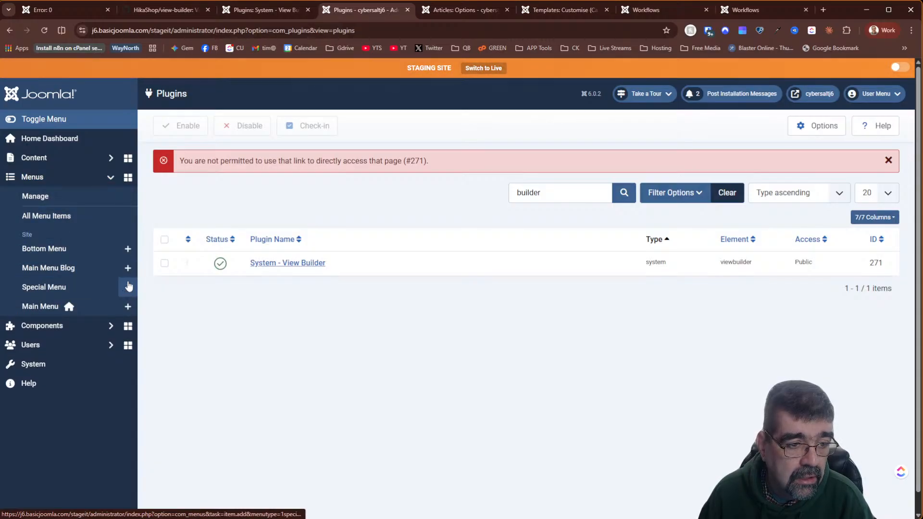
{"action": "left_click", "coordinate": [128, 268]}
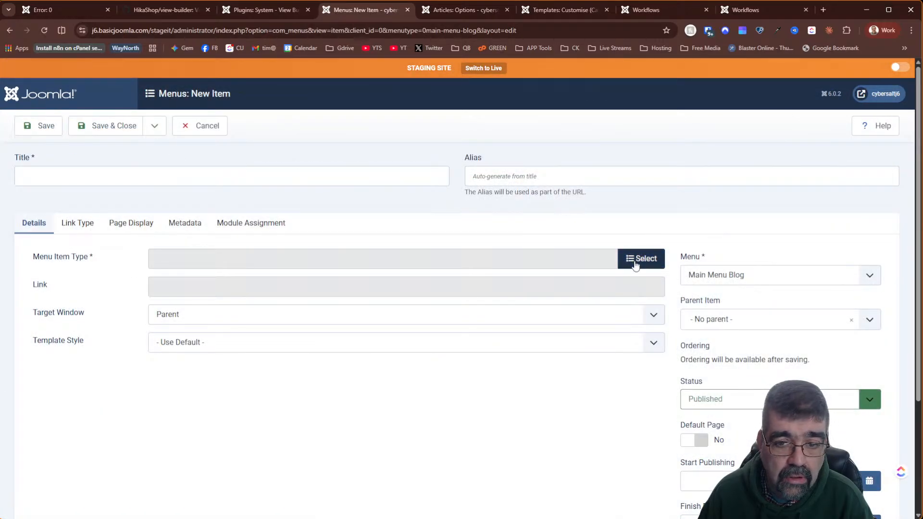
{"action": "left_click", "coordinate": [635, 262]}
{"action": "left_click", "coordinate": [111, 157]}
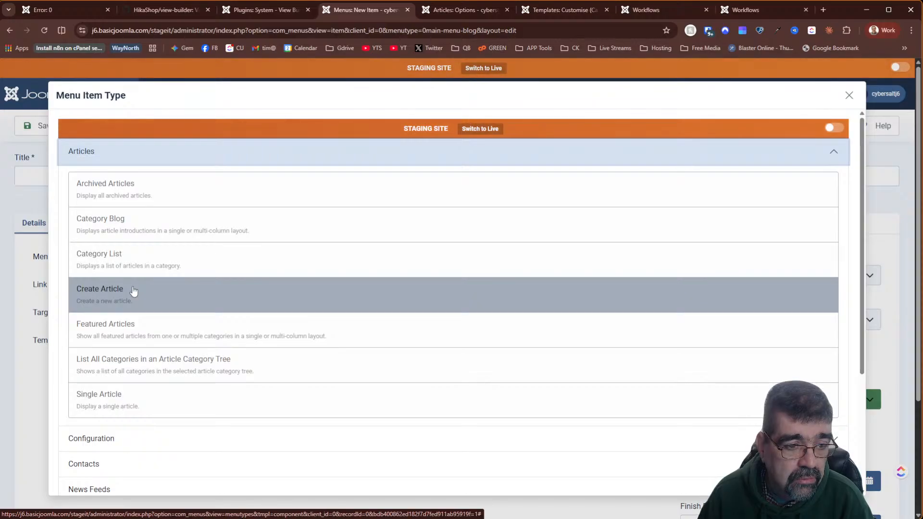
{"action": "left_click", "coordinate": [153, 412]}
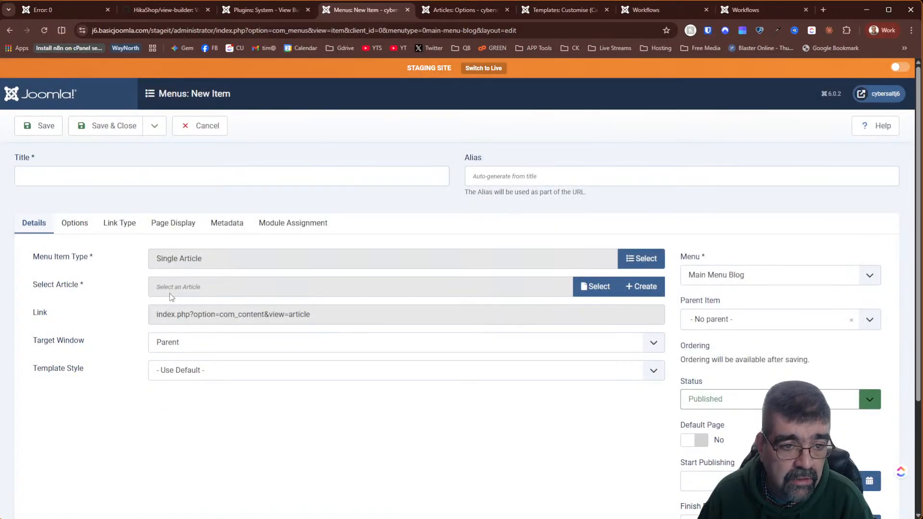
- Look through the Page Display, Link Type and Options tabs, searching the page for 'layout'
{"action": "left_click", "coordinate": [164, 232]}
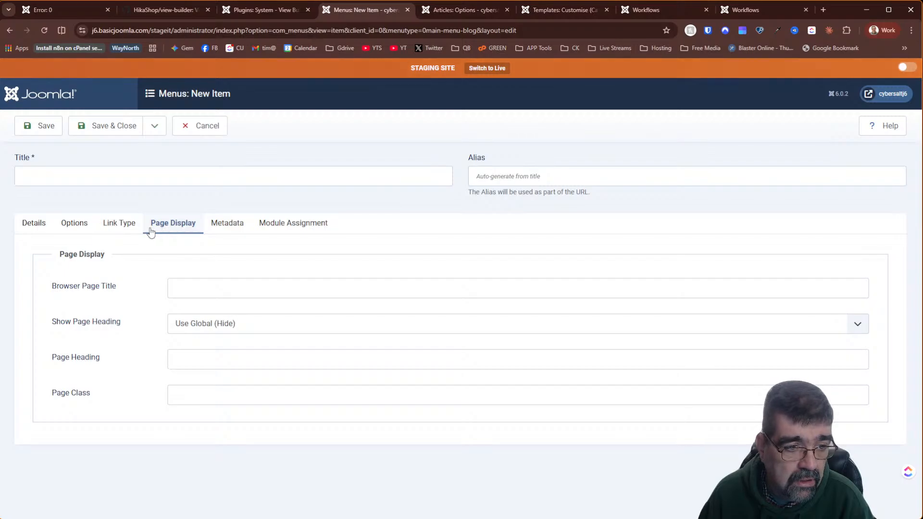
{"action": "left_click", "coordinate": [118, 234]}
{"action": "left_click", "coordinate": [68, 233]}
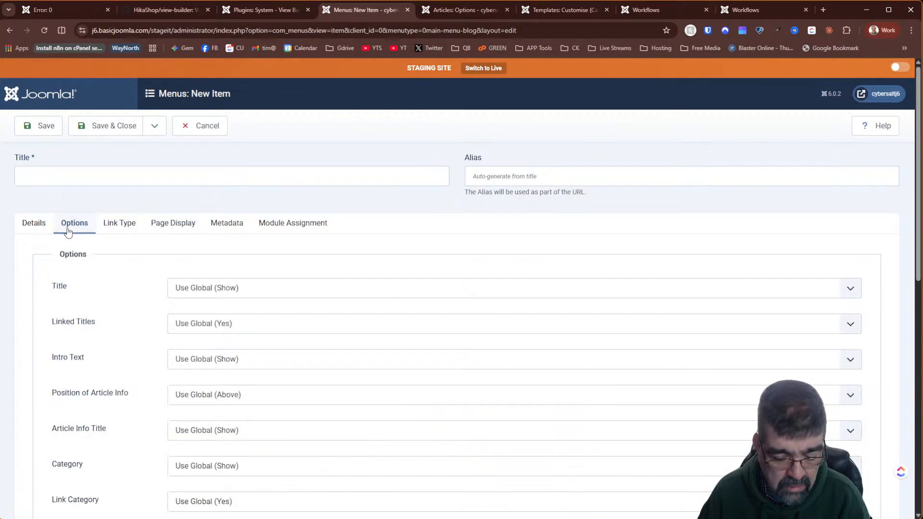
{"action": "key", "text": "ctrl+f"}
{"action": "left_click", "coordinate": [53, 228]}
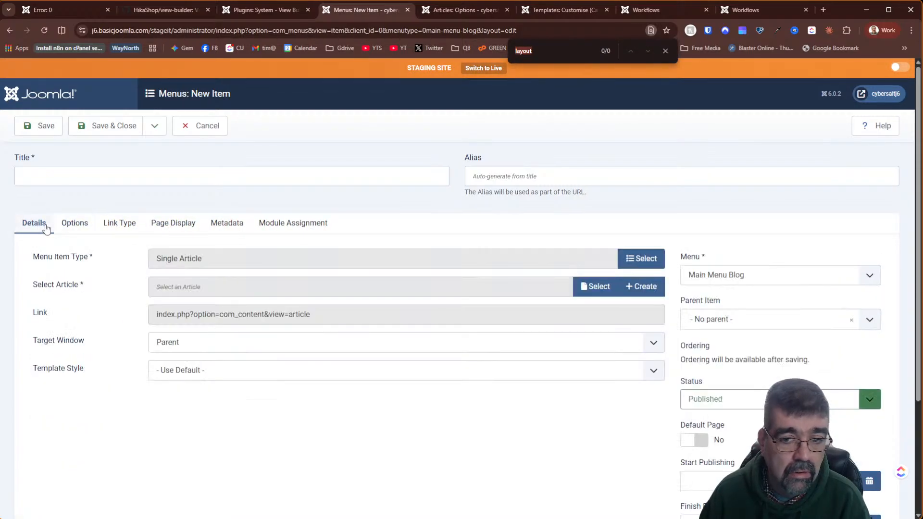
{"action": "scroll", "coordinate": [728, 344], "scroll_direction": "down", "scroll_amount": 4}
{"action": "scroll", "coordinate": [568, 304], "scroll_direction": "up", "scroll_amount": 4}
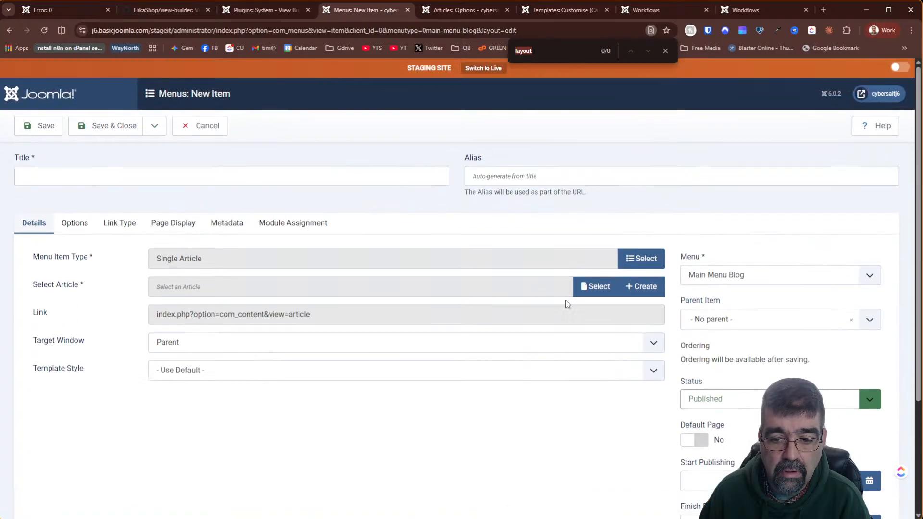
- Review the Page Display, Metadata, Link Type and Options tabs a second time
{"action": "left_click", "coordinate": [183, 221]}
{"action": "left_click", "coordinate": [232, 221]}
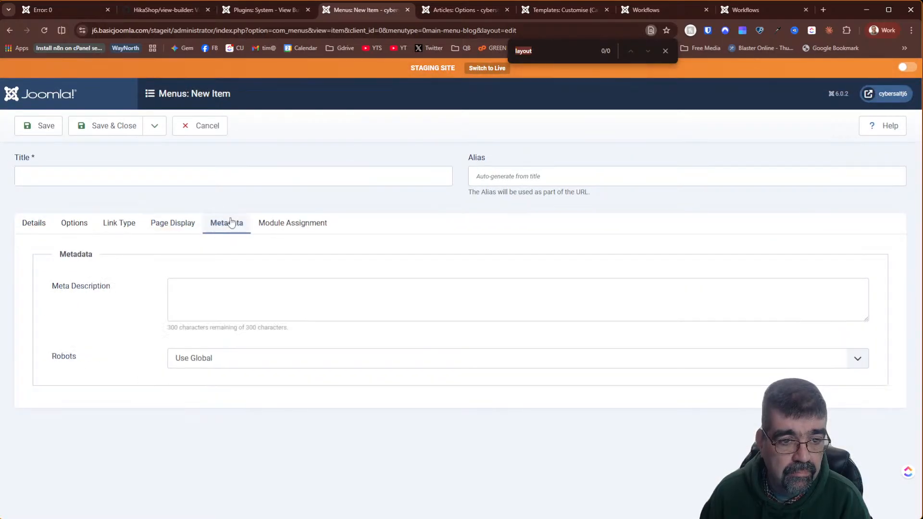
{"action": "left_click", "coordinate": [120, 225]}
{"action": "left_click", "coordinate": [74, 223]}
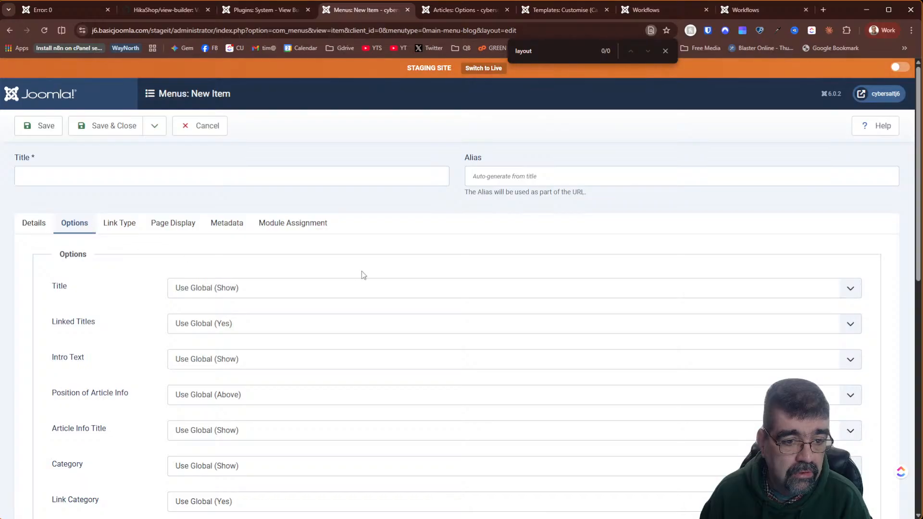
{"action": "scroll", "coordinate": [361, 271], "scroll_direction": "down", "scroll_amount": 9}
{"action": "scroll", "coordinate": [350, 284], "scroll_direction": "down", "scroll_amount": 2}
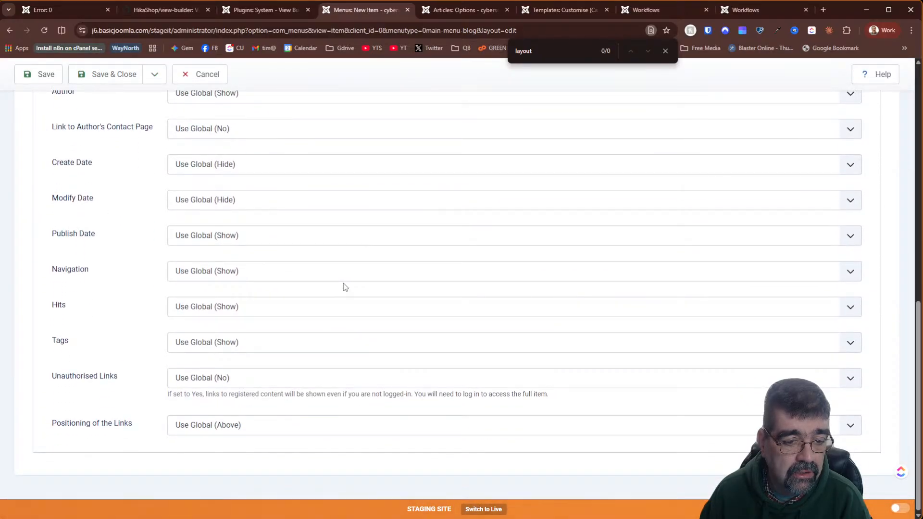
{"action": "scroll", "coordinate": [355, 281], "scroll_direction": "up", "scroll_amount": 10}
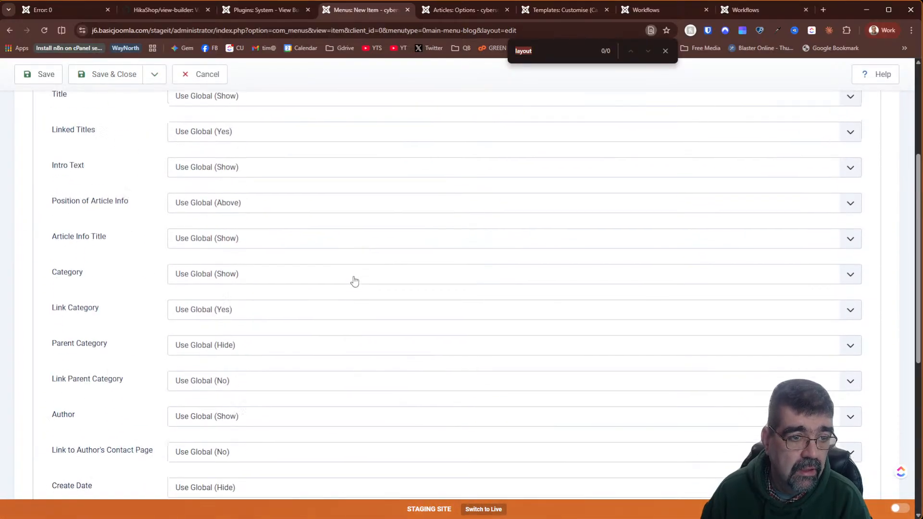
- Inspect the Template Style dropdown on the Details tab, then cancel the unsaved menu item
{"action": "left_click", "coordinate": [31, 158]}
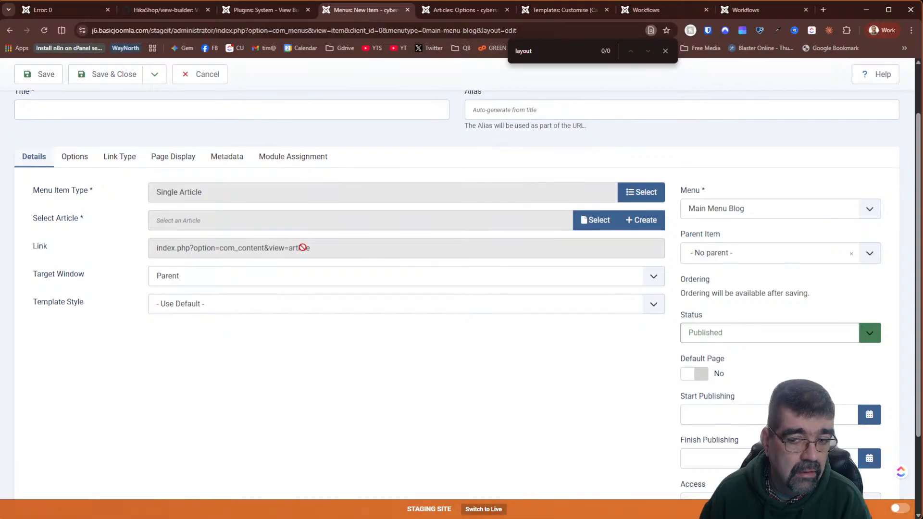
{"action": "key", "text": "ctrl+f"}
{"action": "scroll", "coordinate": [756, 309], "scroll_direction": "down", "scroll_amount": 2}
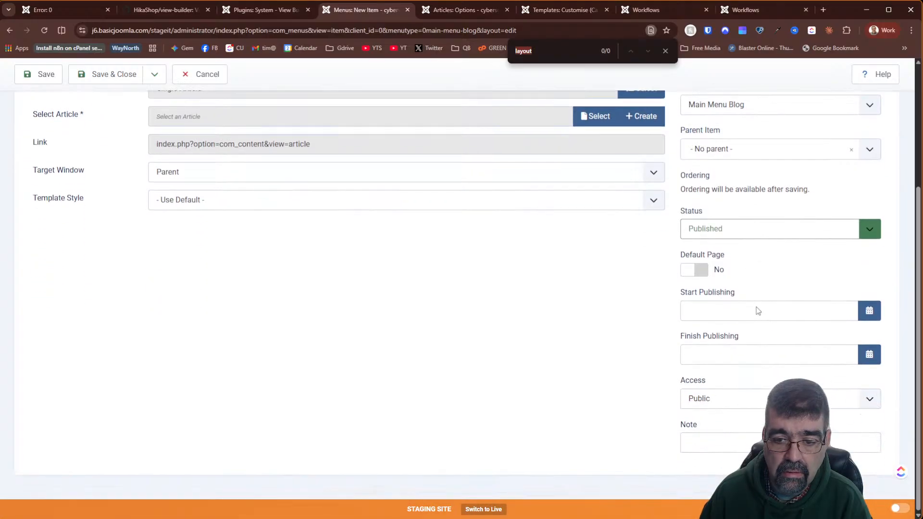
{"action": "scroll", "coordinate": [442, 282], "scroll_direction": "up", "scroll_amount": 4}
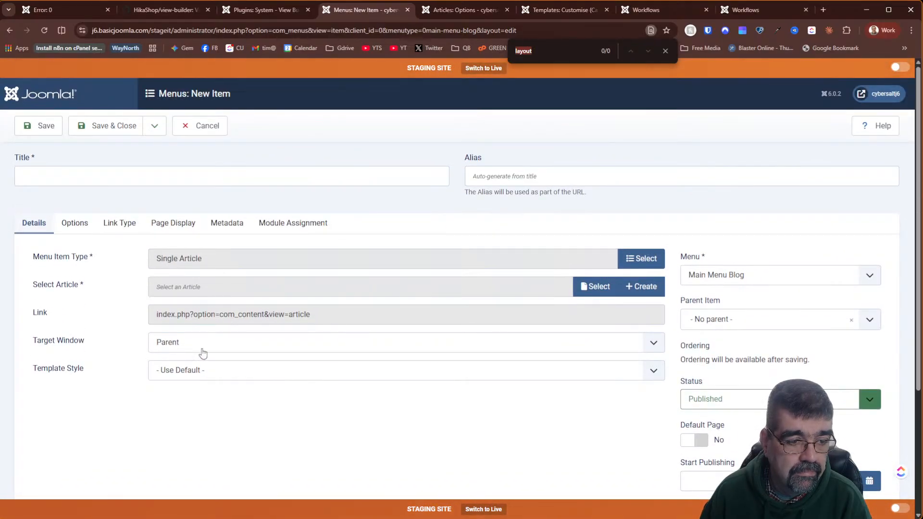
{"action": "left_click", "coordinate": [195, 372]}
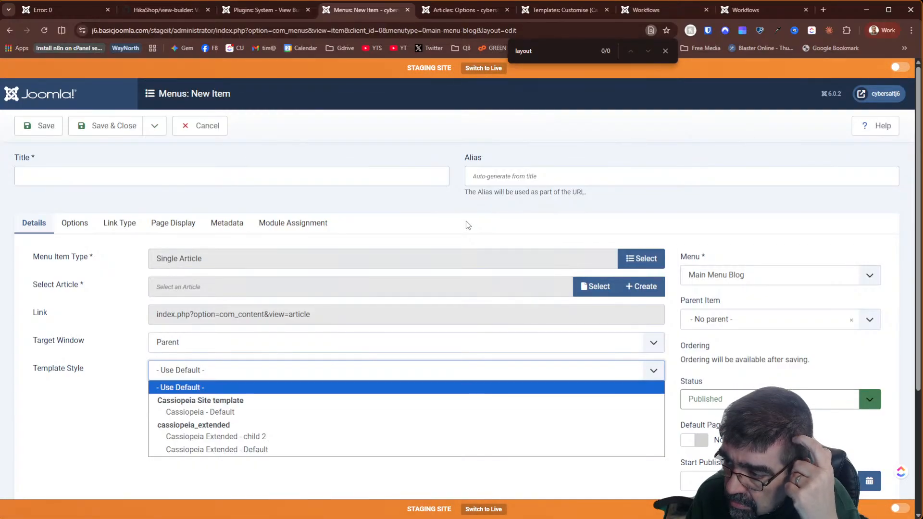
{"action": "left_click", "coordinate": [207, 126]}
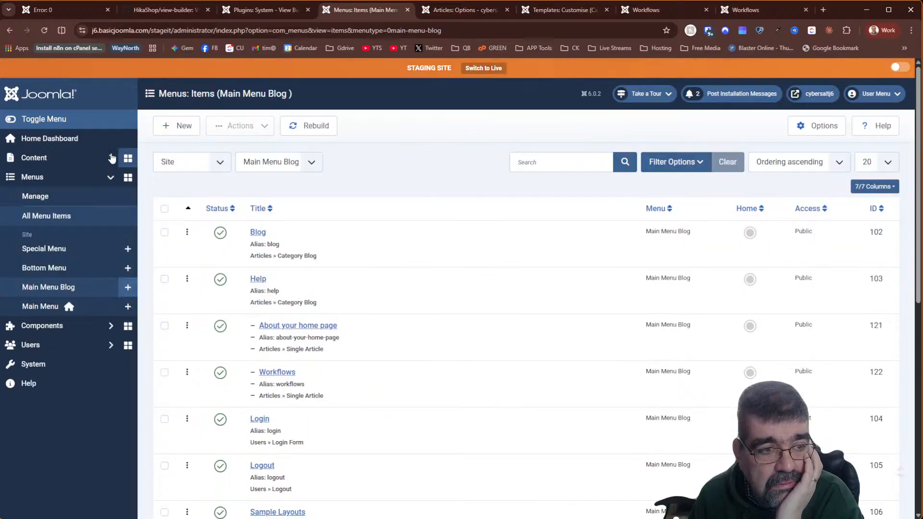
- Open the Blog article category and search its page for 'layout'
{"action": "left_click", "coordinate": [60, 158]}
{"action": "left_click", "coordinate": [59, 195]}
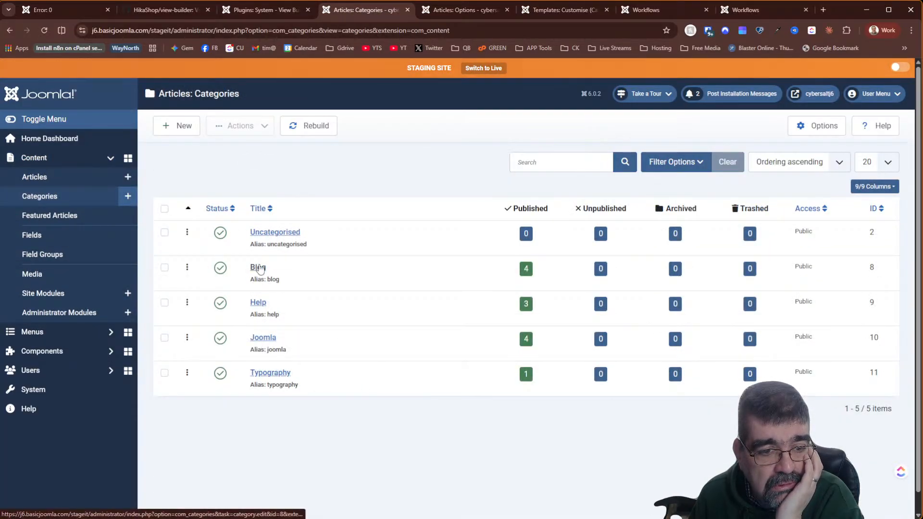
{"action": "left_click", "coordinate": [258, 267]}
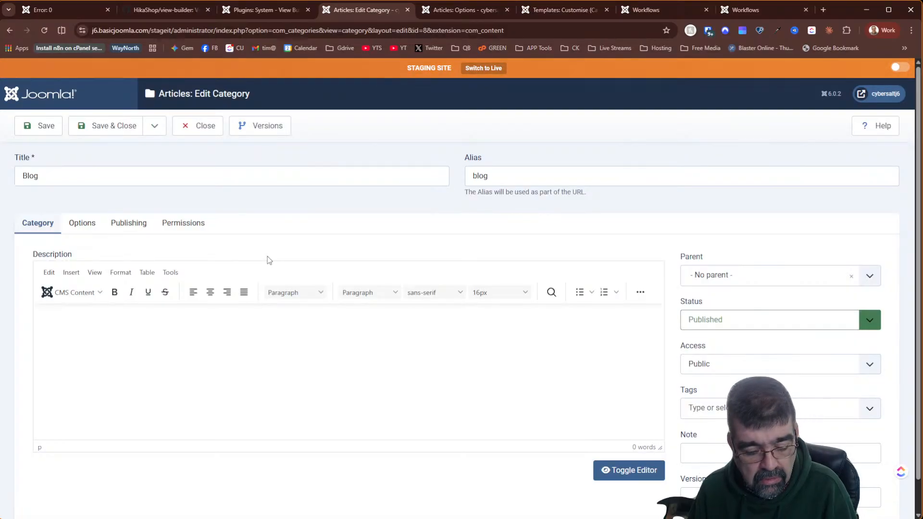
{"action": "key", "text": "ctrl+f"}
{"action": "type", "text": "layout"}
- Check the Options Layout list, keep Use Global, and close the category
{"action": "left_click", "coordinate": [91, 226]}
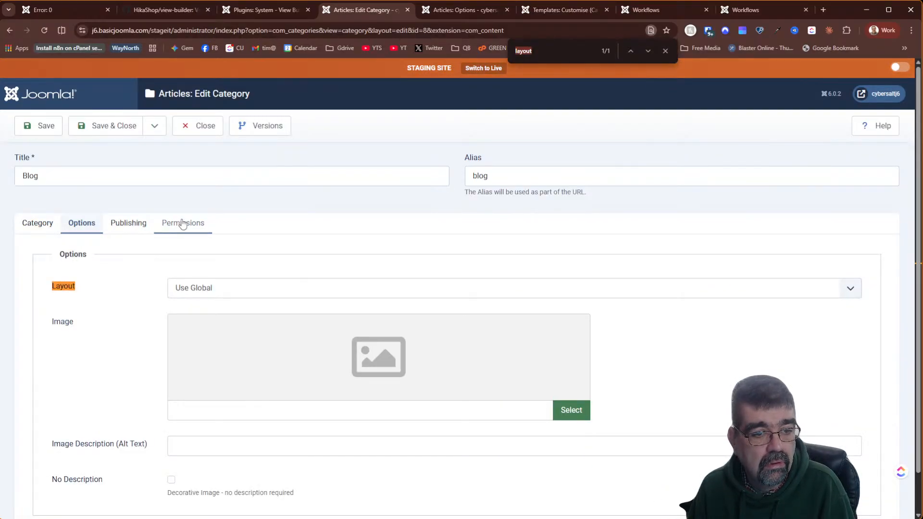
{"action": "left_click", "coordinate": [240, 293]}
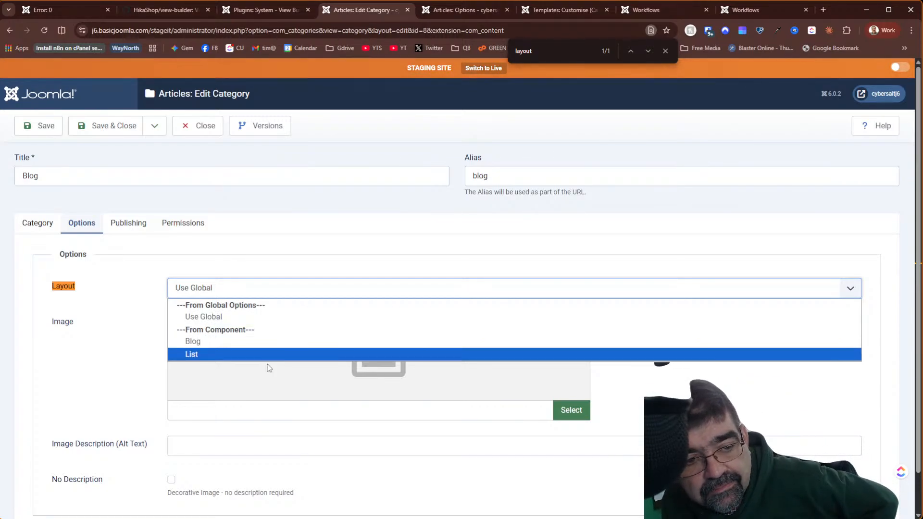
{"action": "left_click", "coordinate": [126, 226]}
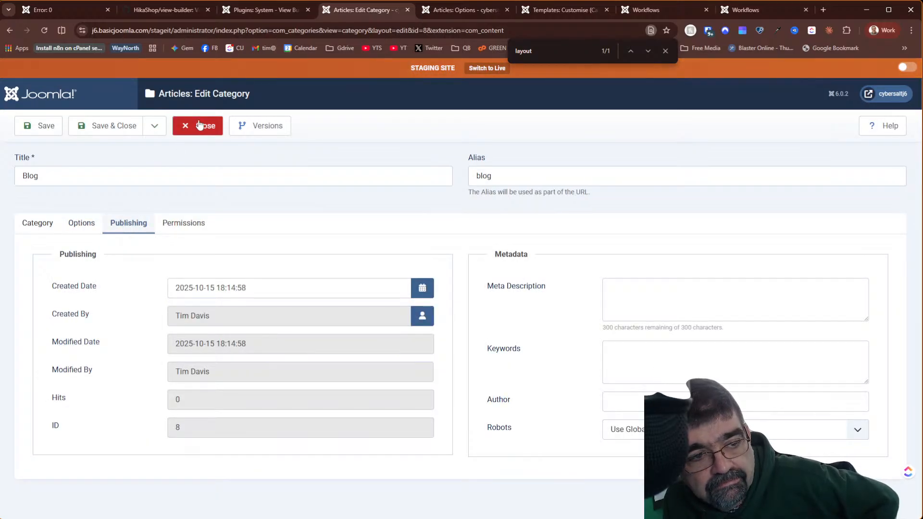
{"action": "left_click", "coordinate": [81, 224]}
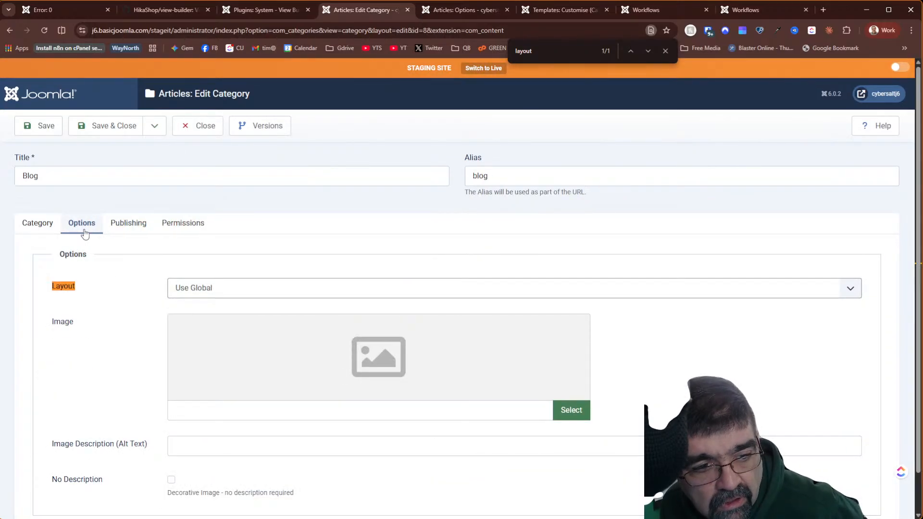
{"action": "left_click", "coordinate": [238, 292]}
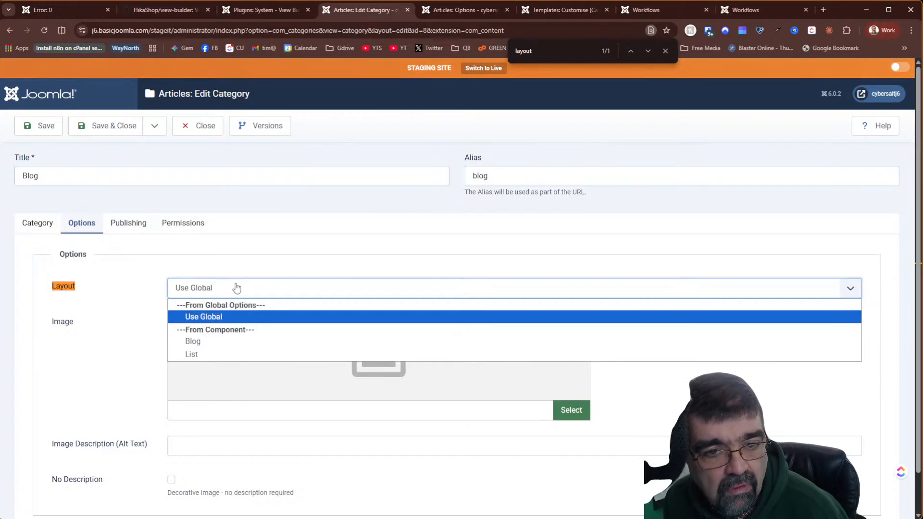
{"action": "left_click", "coordinate": [417, 204]}
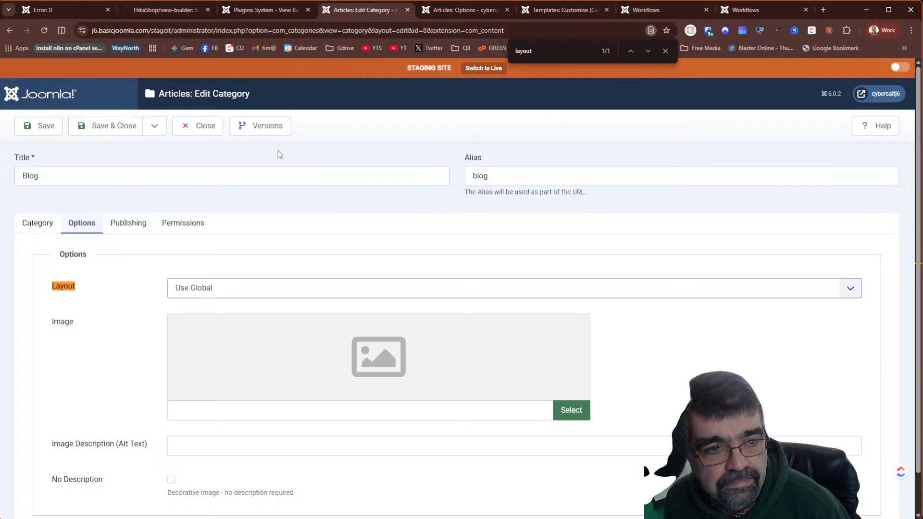
{"action": "left_click", "coordinate": [197, 126]}
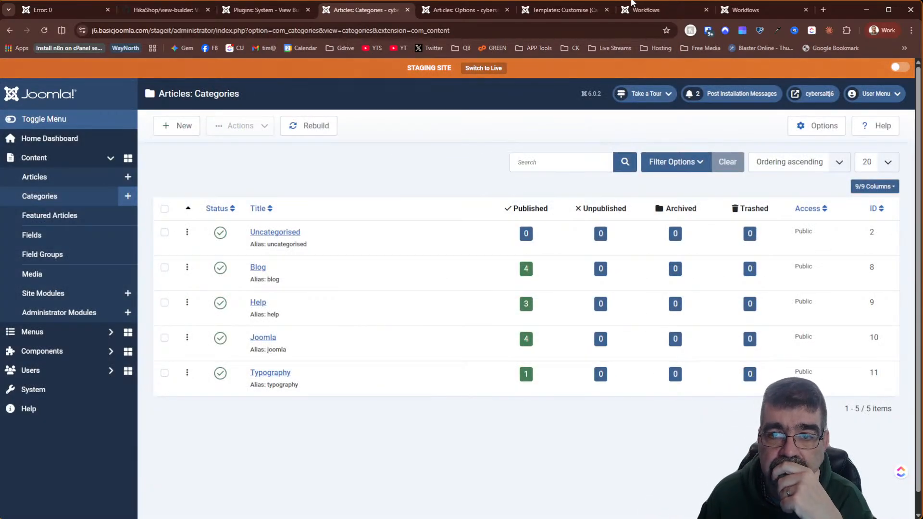
- Close the override code view and drag the urls block in the default_links.php Builder
{"action": "left_click", "coordinate": [659, 10]}
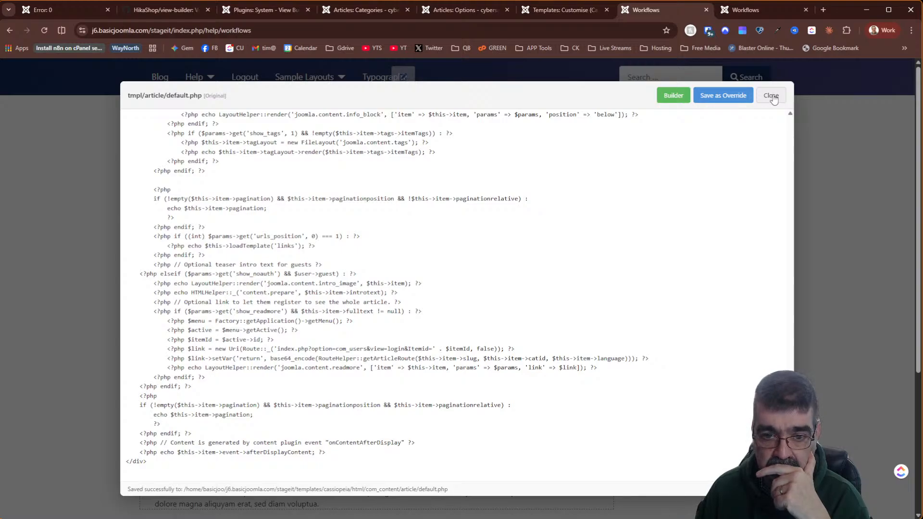
{"action": "left_click", "coordinate": [772, 96]}
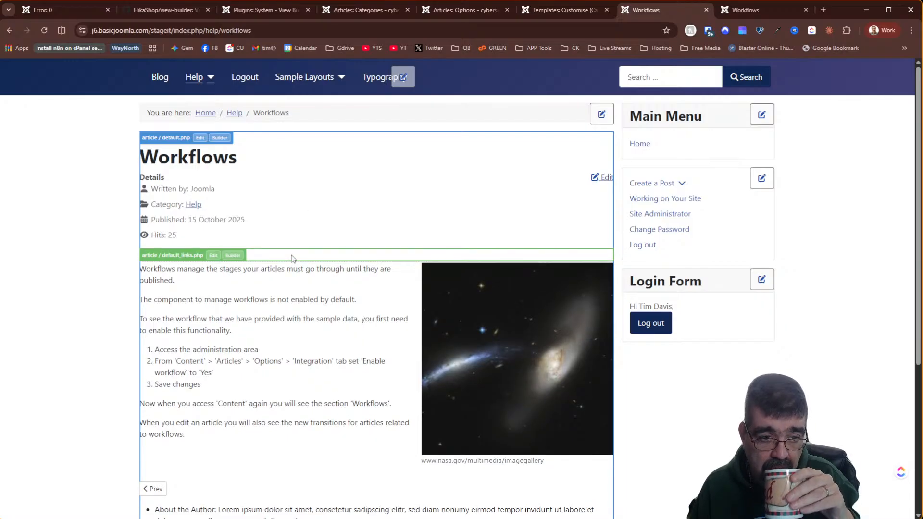
{"action": "left_click", "coordinate": [232, 256]}
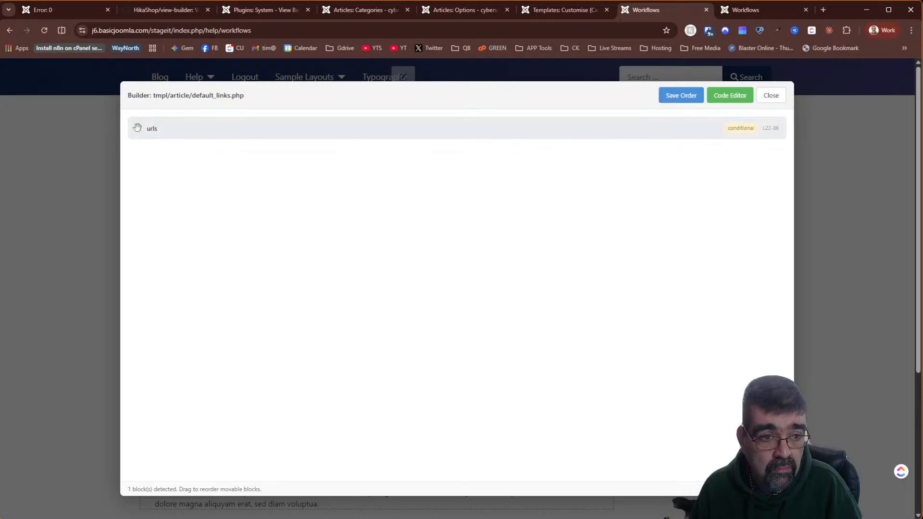
{"action": "left_click_drag", "start_coordinate": [138, 128], "coordinate": [151, 144]}
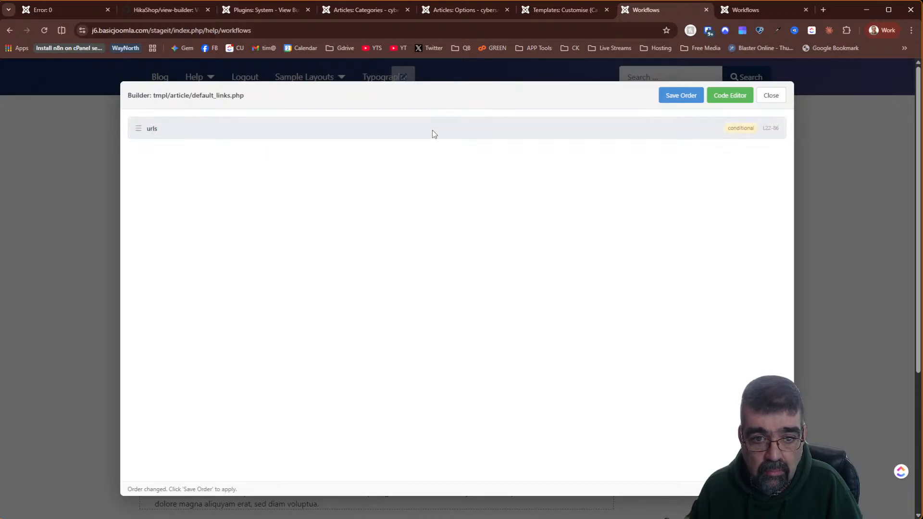
- Review the default_links.php code in the Code Editor, then close it
{"action": "left_click", "coordinate": [725, 101]}
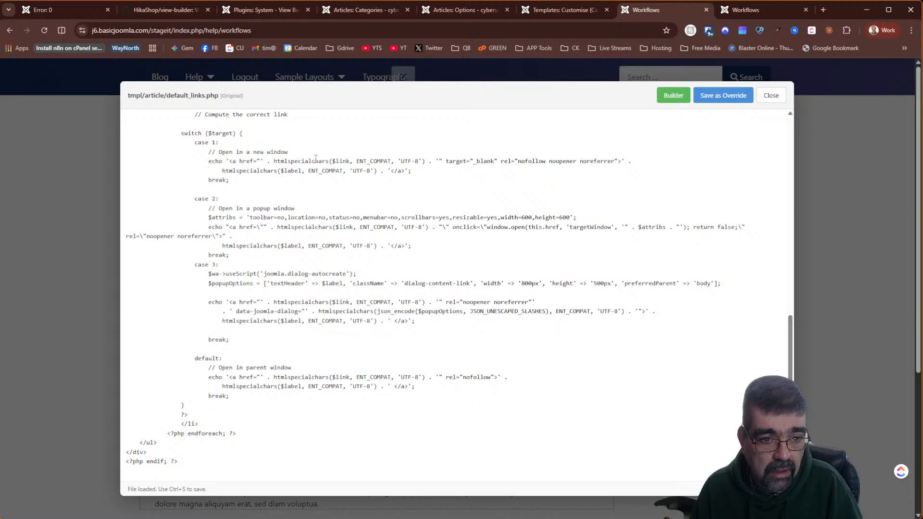
{"action": "scroll", "coordinate": [310, 165], "scroll_direction": "down", "scroll_amount": 5}
{"action": "scroll", "coordinate": [314, 265], "scroll_direction": "up", "scroll_amount": 15}
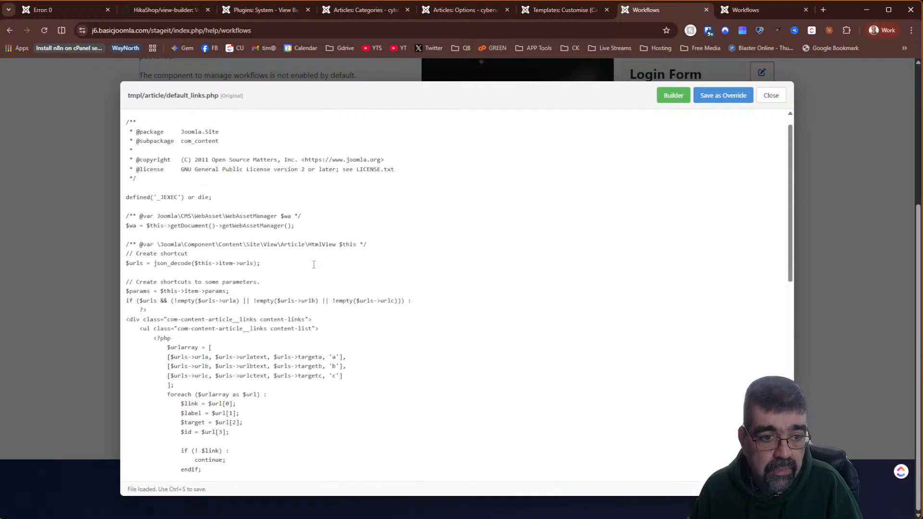
{"action": "left_click", "coordinate": [772, 95]}
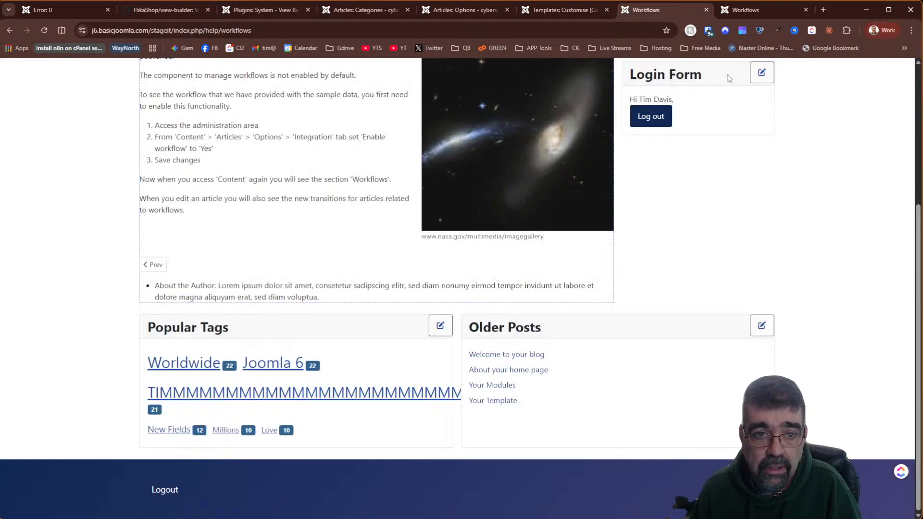
{"action": "left_click", "coordinate": [252, 10]}
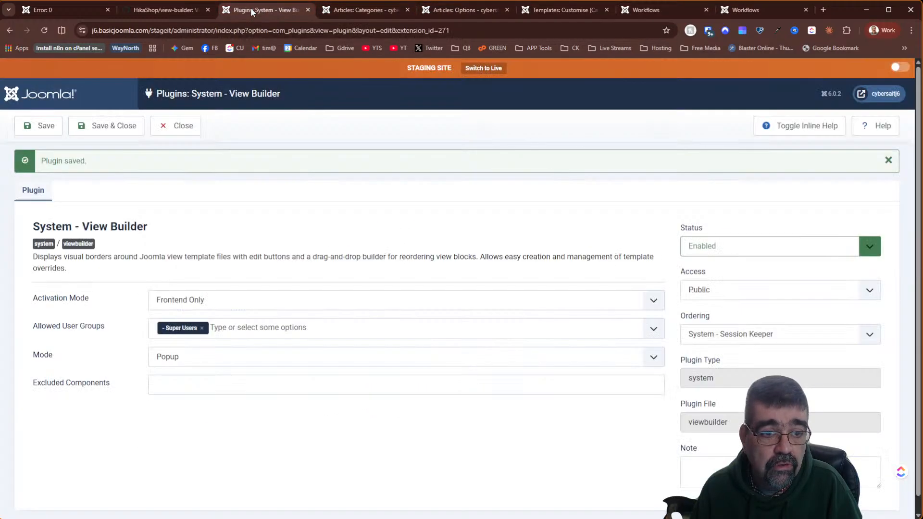
- Set the View Builder mode to On Page and save the plugin settings
{"action": "left_click", "coordinate": [215, 358]}
{"action": "left_click", "coordinate": [207, 387]}
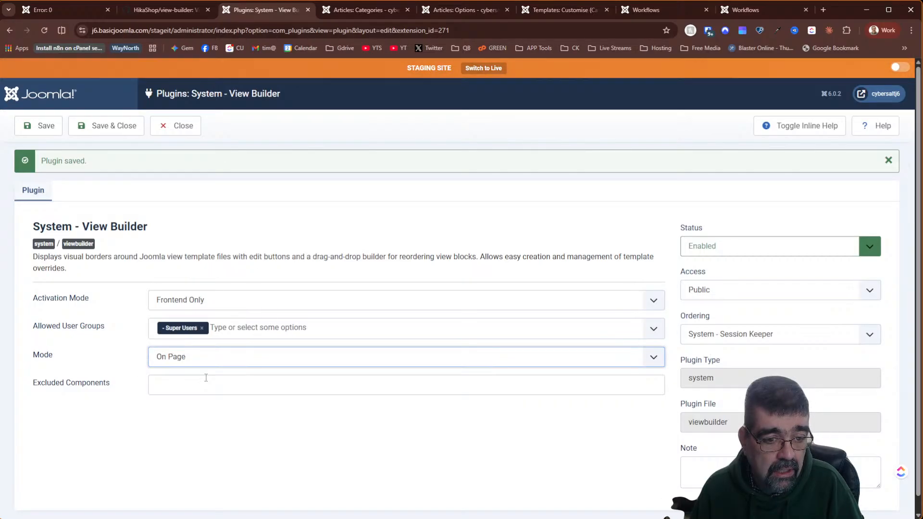
{"action": "left_click", "coordinate": [40, 126]}
- Reload the front-end Workflows page in its tab
{"action": "left_click", "coordinate": [363, 9]}
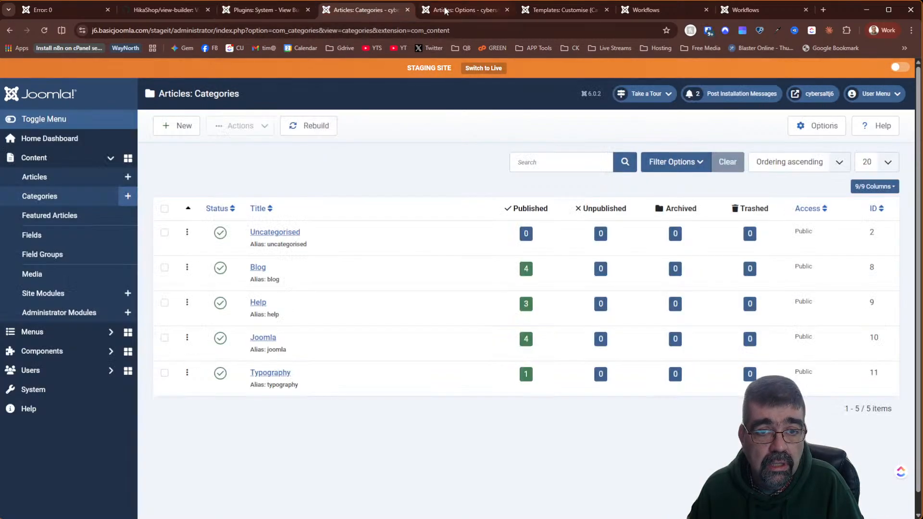
{"action": "left_click", "coordinate": [635, 13]}
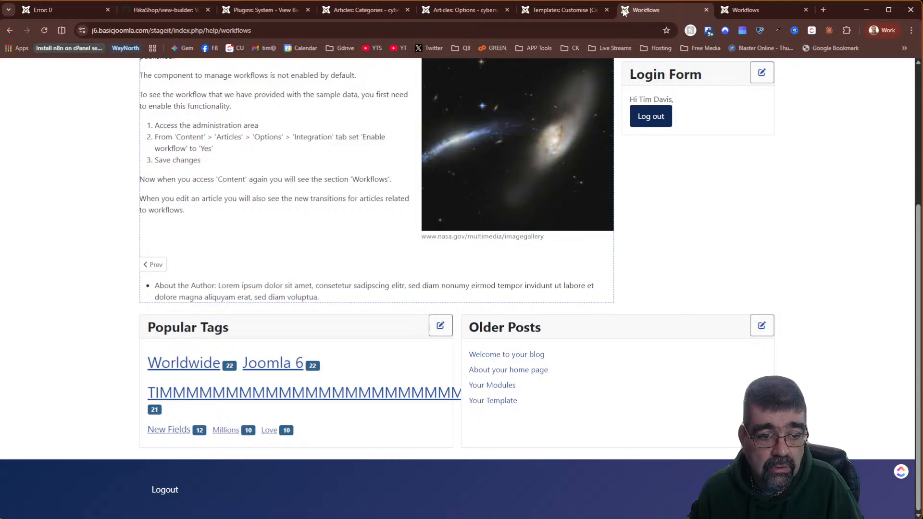
{"action": "left_click", "coordinate": [40, 32]}
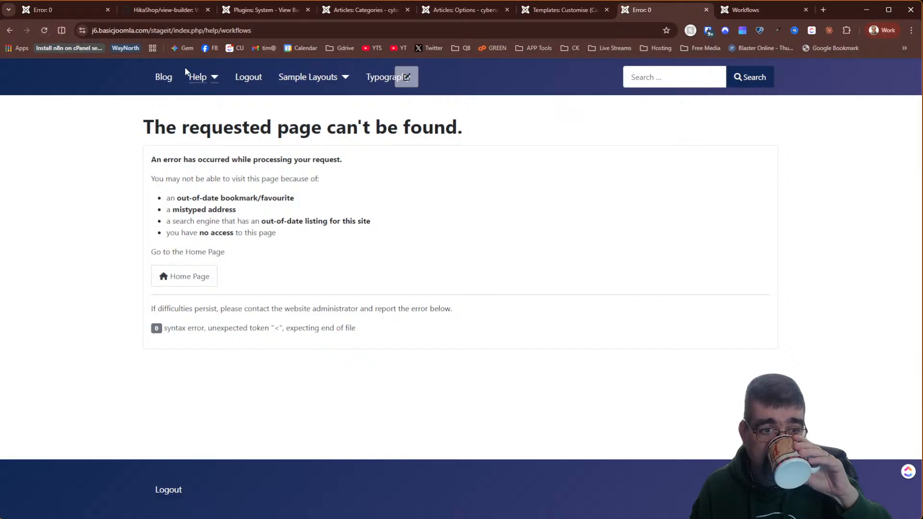
- Open the site's Blog page and view, then close, the category description block's code
{"action": "left_click", "coordinate": [164, 77]}
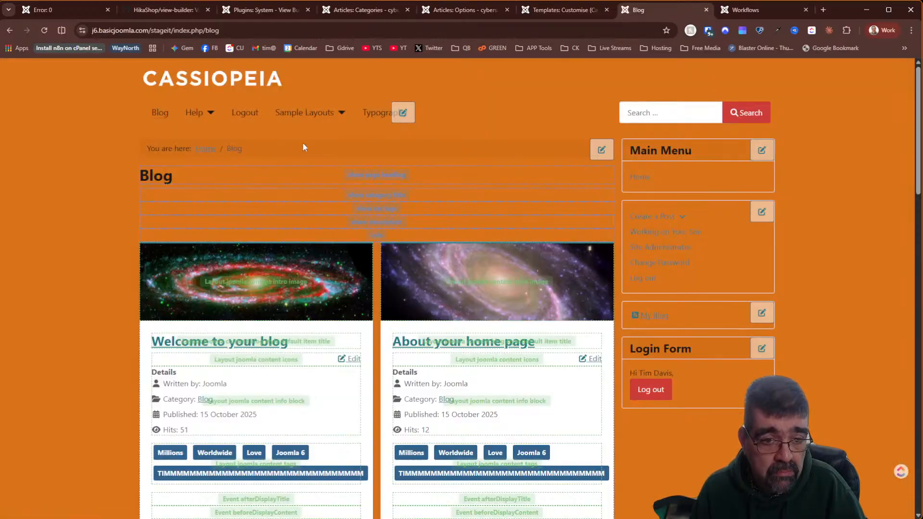
{"action": "mouse_move", "coordinate": [310, 174]}
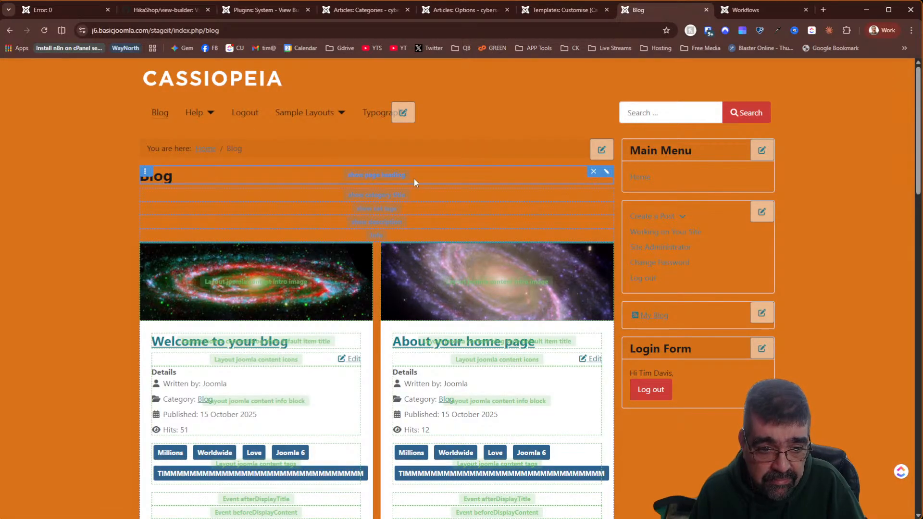
{"action": "left_click", "coordinate": [606, 222]}
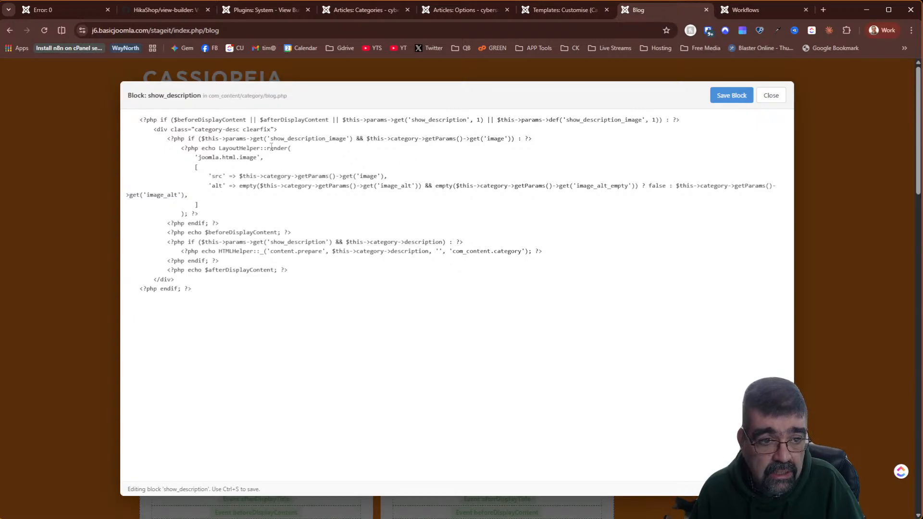
{"action": "left_click", "coordinate": [771, 96]}
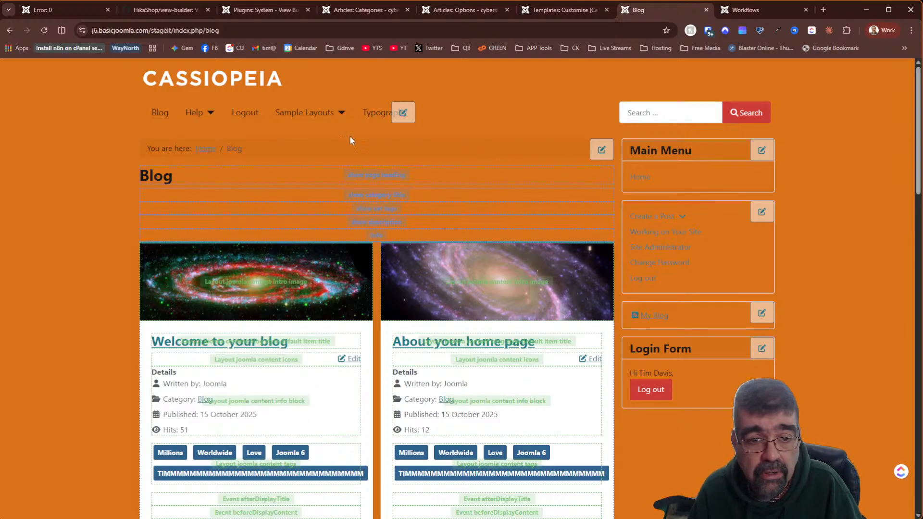
- Scroll the Blog page and log out of the front end
{"action": "scroll", "coordinate": [813, 274], "scroll_direction": "down", "scroll_amount": 20}
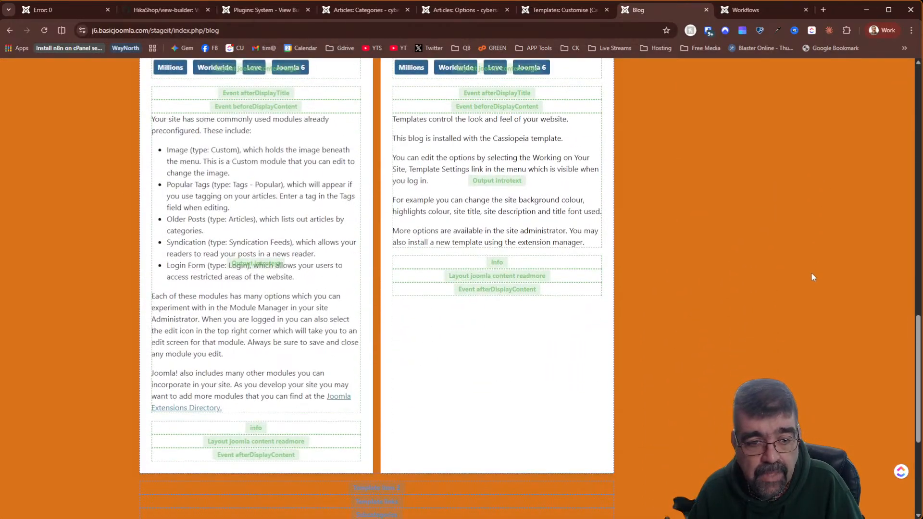
{"action": "scroll", "coordinate": [812, 277], "scroll_direction": "up", "scroll_amount": 20}
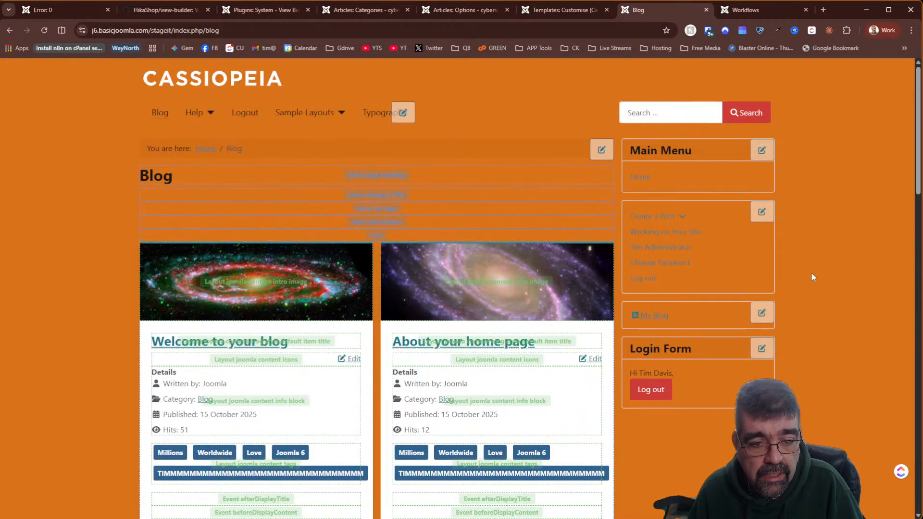
{"action": "left_click", "coordinate": [237, 113]}
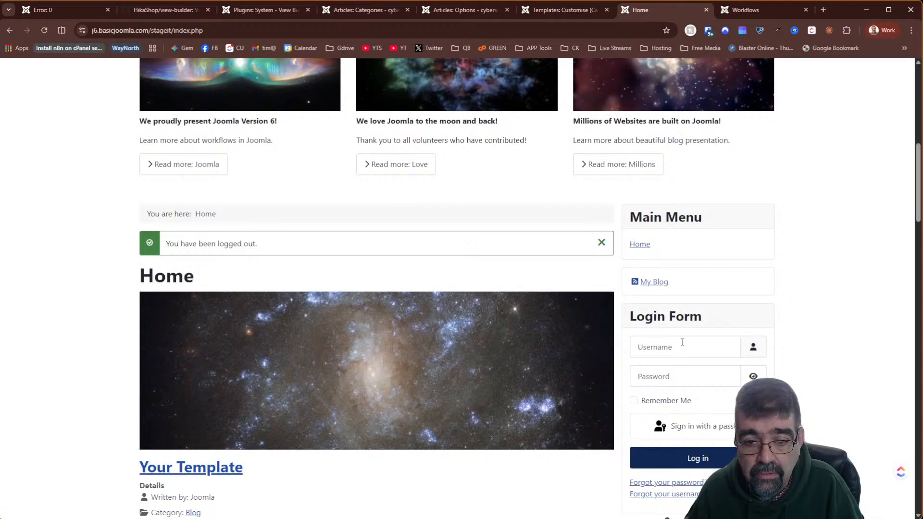
- Log back in with the saved credentials and open the page heading block's code
{"action": "left_click", "coordinate": [682, 342]}
{"action": "left_click", "coordinate": [675, 430]}
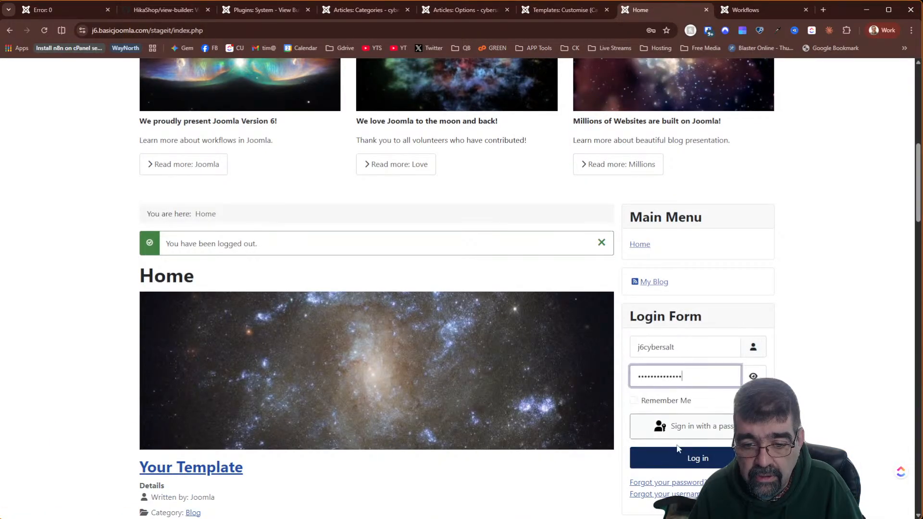
{"action": "left_click", "coordinate": [679, 455]}
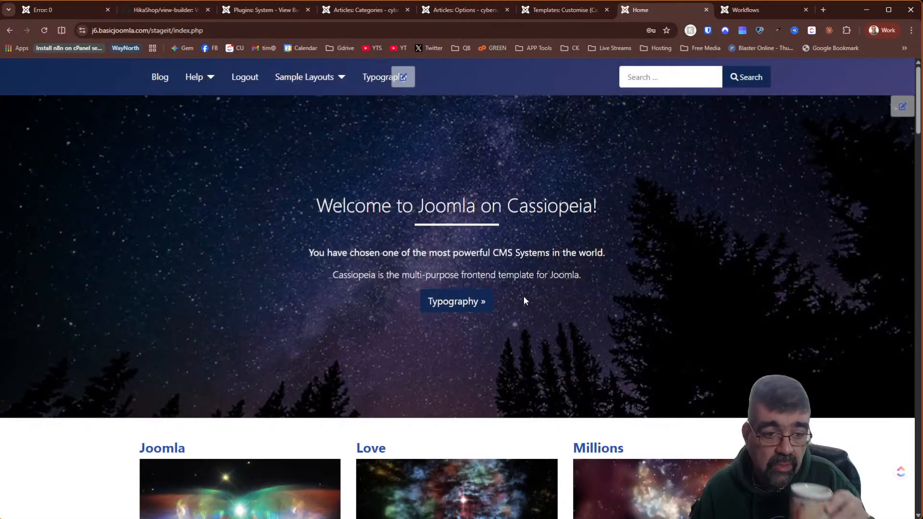
{"action": "scroll", "coordinate": [524, 297], "scroll_direction": "down", "scroll_amount": 10}
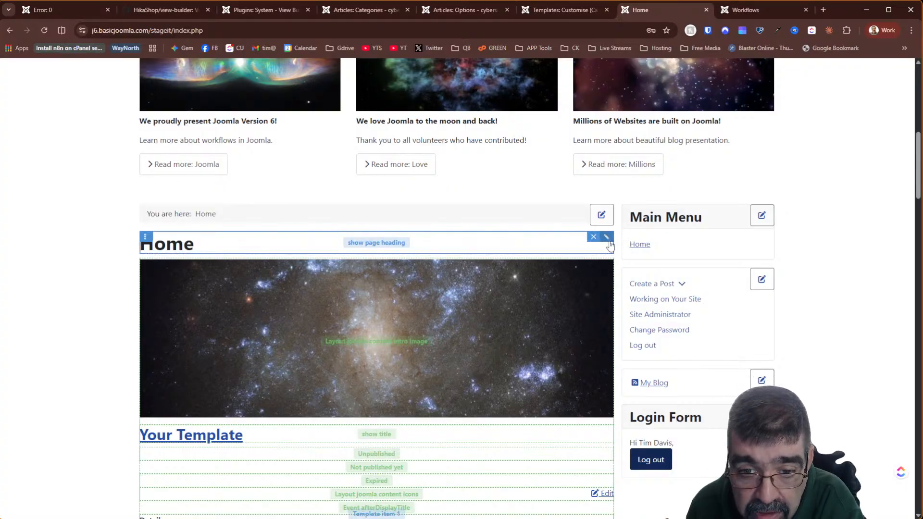
{"action": "left_click", "coordinate": [607, 238]}
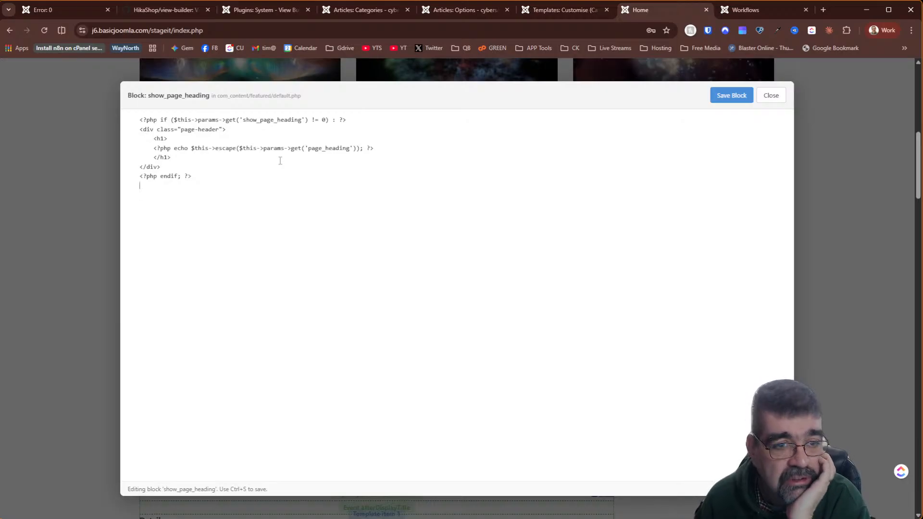
- Close the heading block code and exit the View Builder plugin settings with Mode kept On Page
{"action": "left_click", "coordinate": [766, 99]}
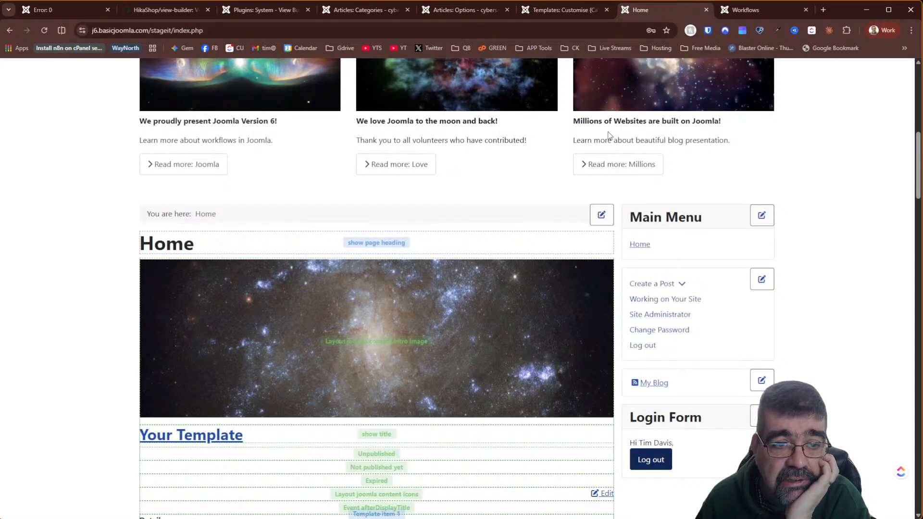
{"action": "left_click", "coordinate": [579, 12]}
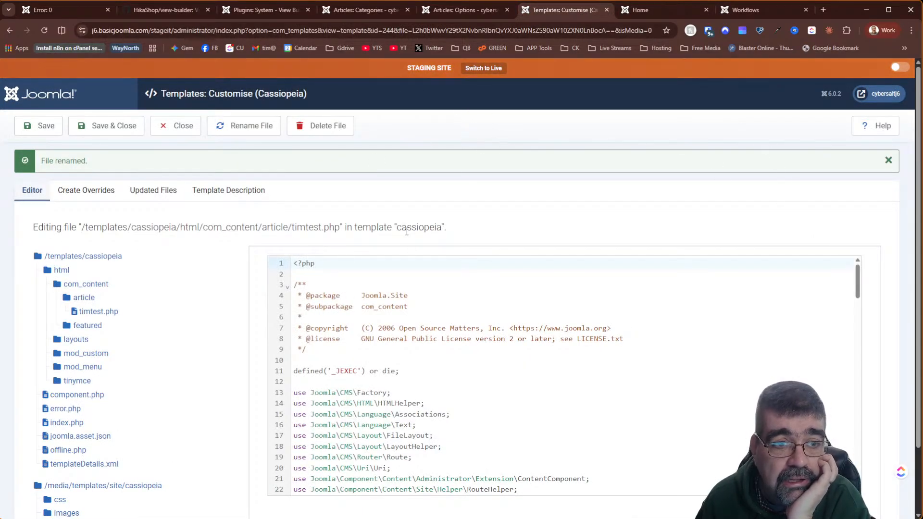
{"action": "left_click", "coordinate": [285, 10]}
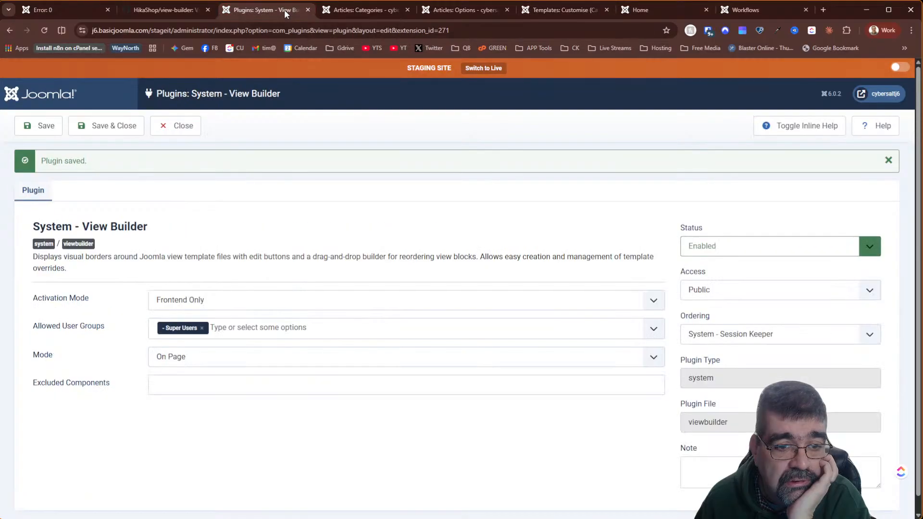
{"action": "left_click", "coordinate": [240, 366]}
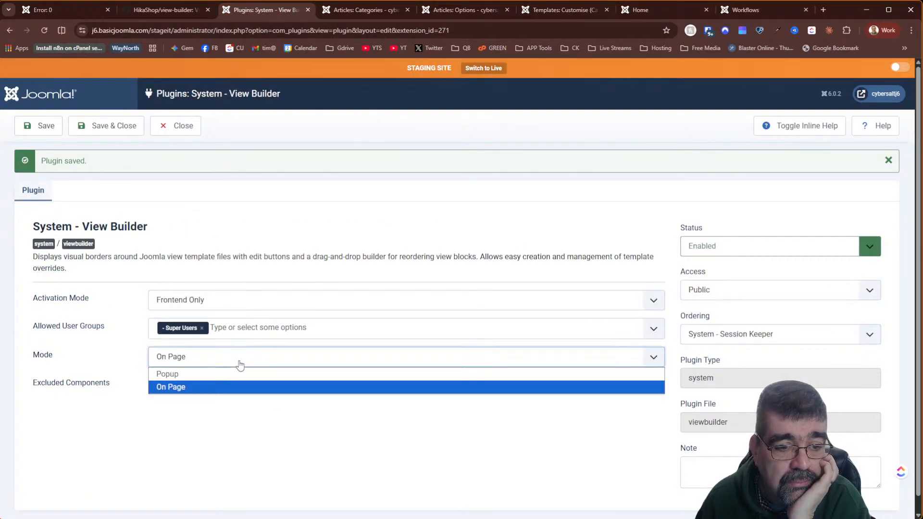
{"action": "left_click", "coordinate": [240, 365]}
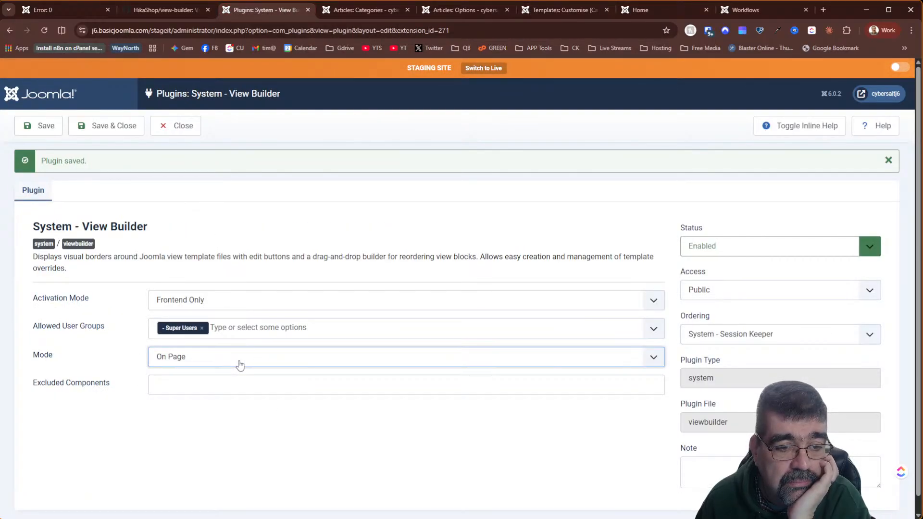
{"action": "left_click", "coordinate": [175, 127]}
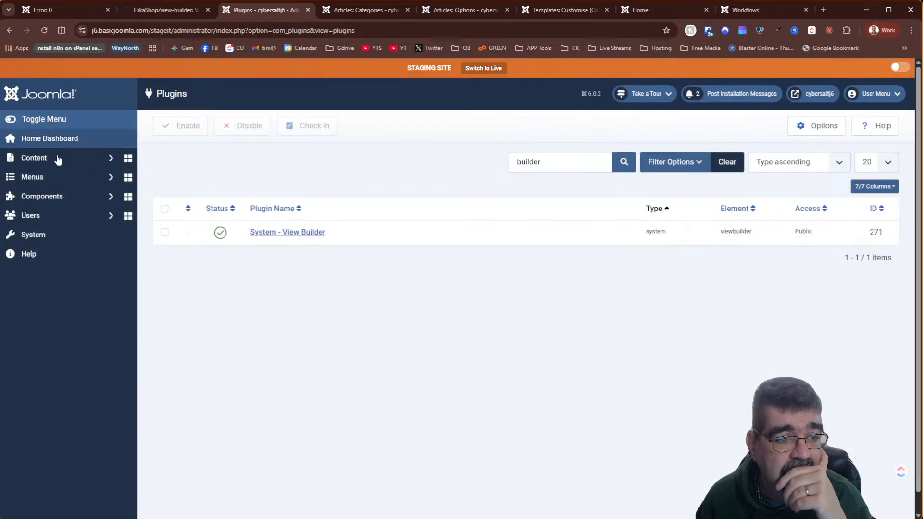
- Start a new Main Menu item titled 'Contact'
{"action": "left_click", "coordinate": [58, 196]}
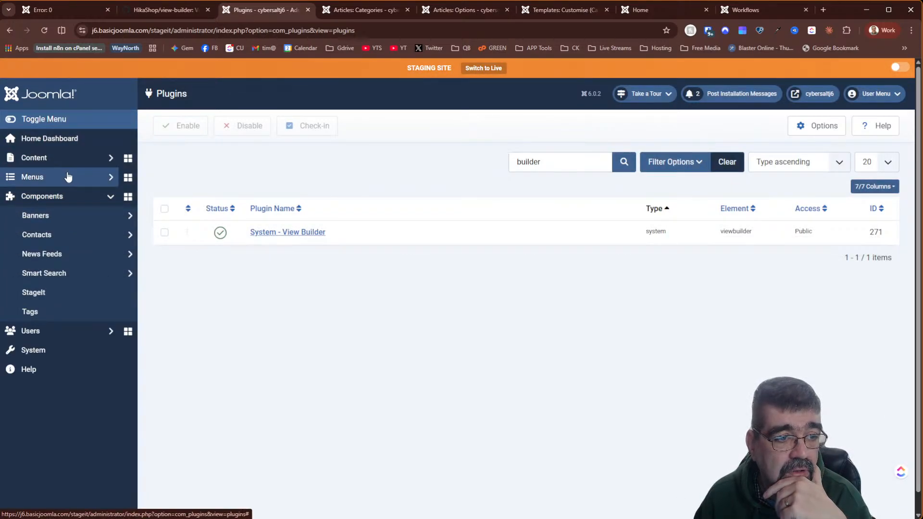
{"action": "left_click", "coordinate": [67, 177]}
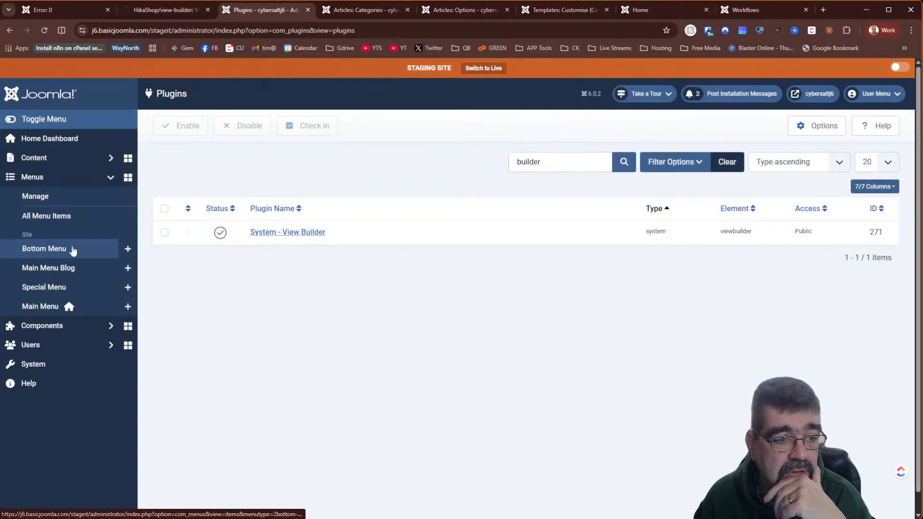
{"action": "left_click", "coordinate": [128, 309]}
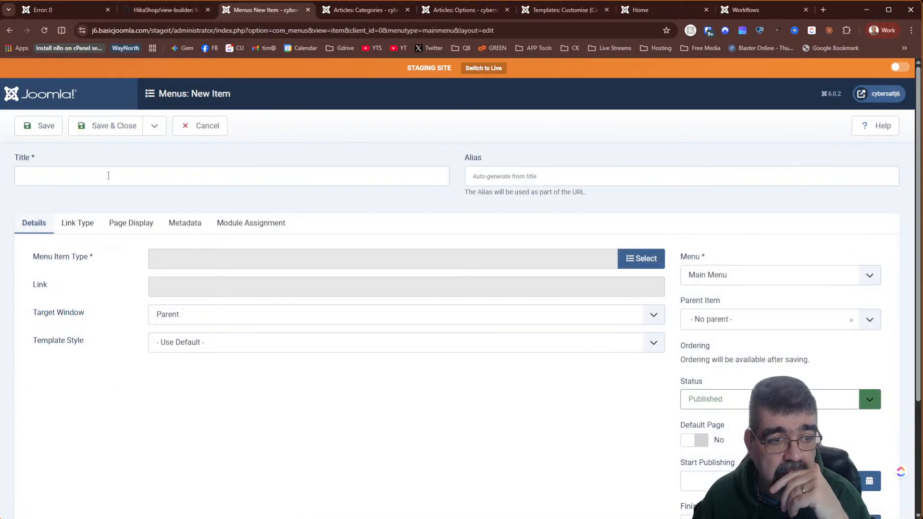
{"action": "left_click", "coordinate": [108, 175]}
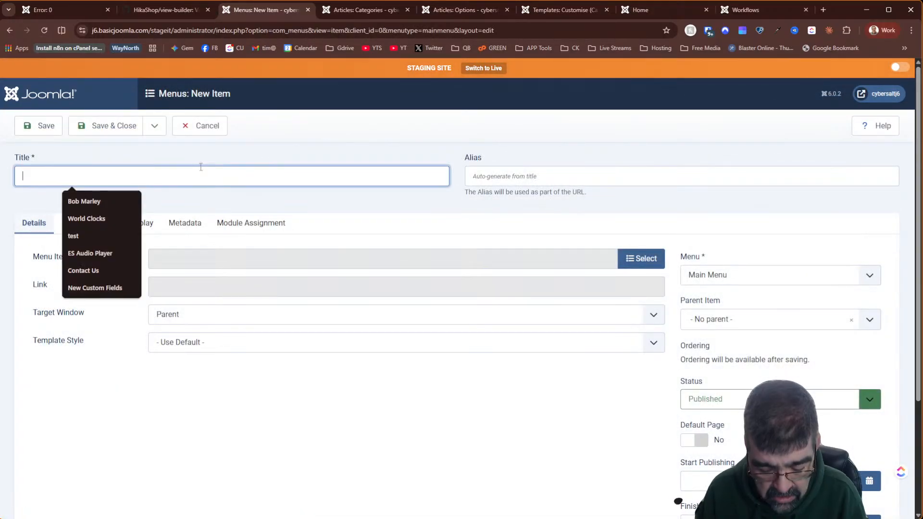
{"action": "type", "text": "Cotnact"}
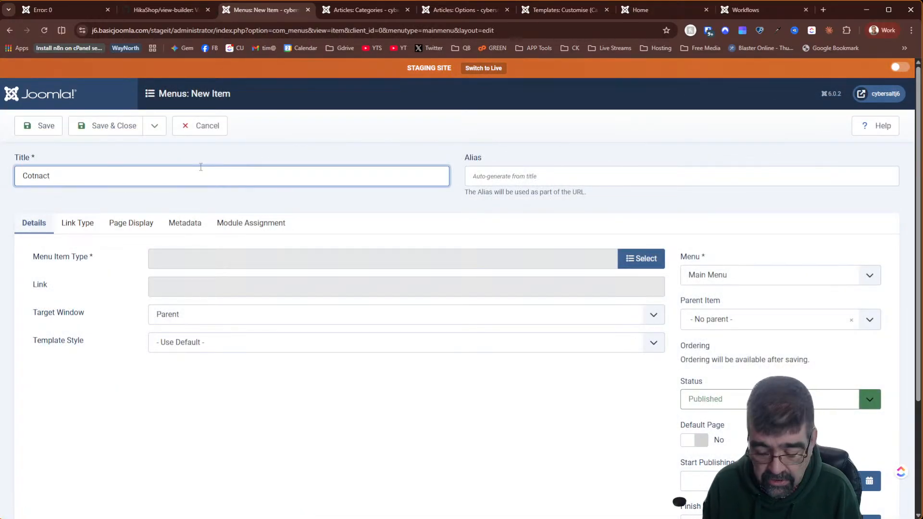
{"action": "key", "text": "BackSpace"}
{"action": "key", "text": "BackSpace"}
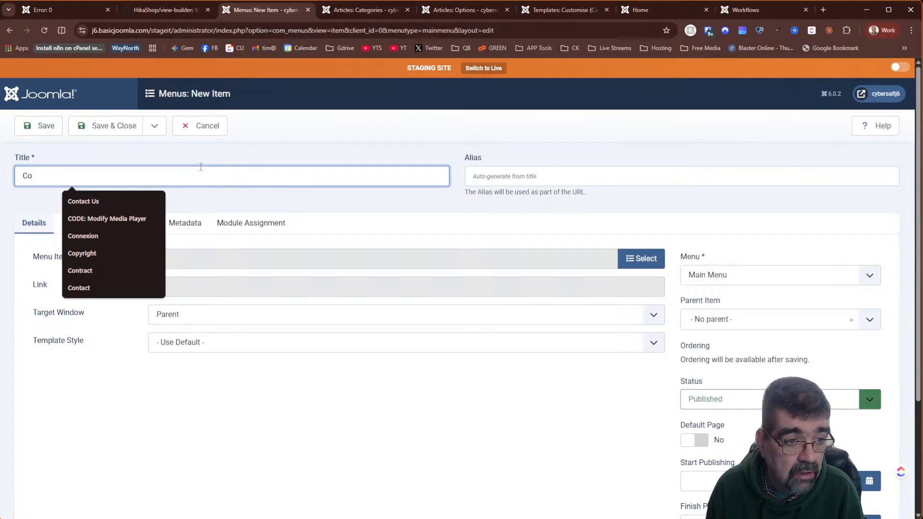
{"action": "type", "text": "ntact"}
{"action": "key", "text": "Tab"}
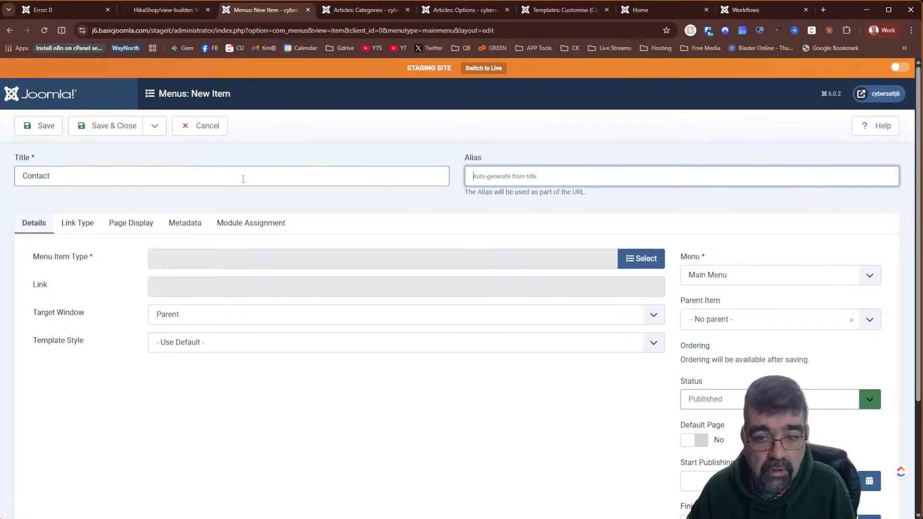
- Make it a Single Contact item, attempt saving with no contact available, then cancel it
{"action": "left_click", "coordinate": [641, 258]}
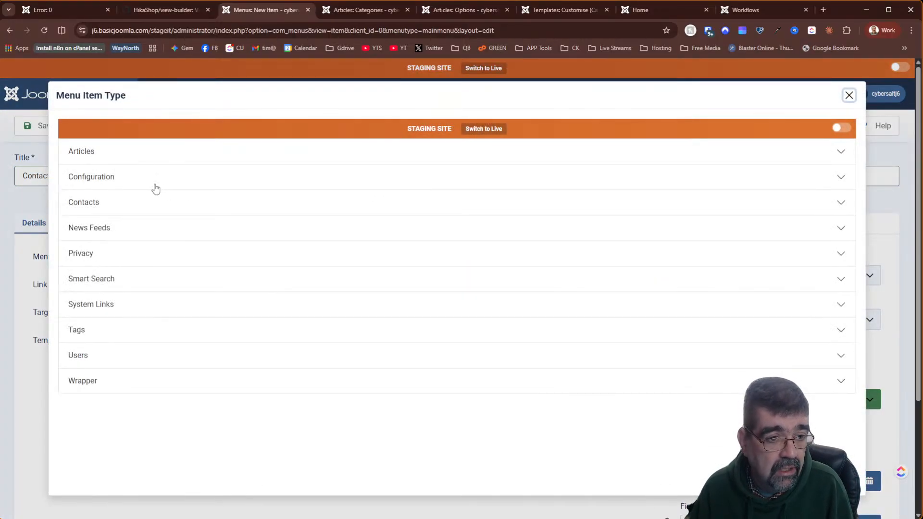
{"action": "left_click", "coordinate": [91, 204]}
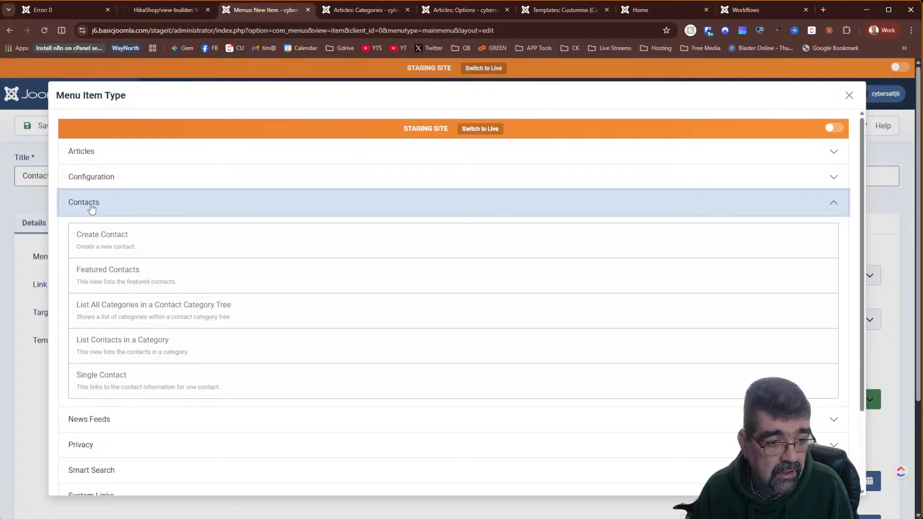
{"action": "left_click", "coordinate": [118, 383]}
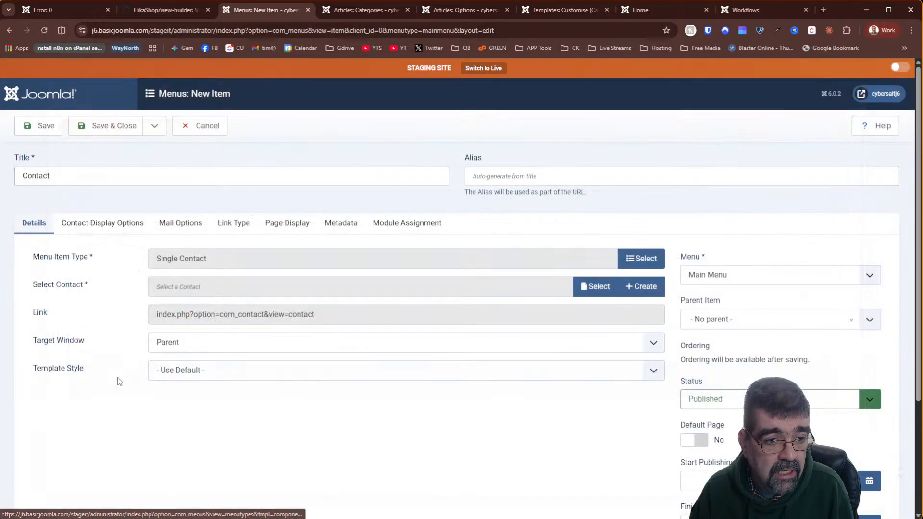
{"action": "left_click", "coordinate": [597, 288]}
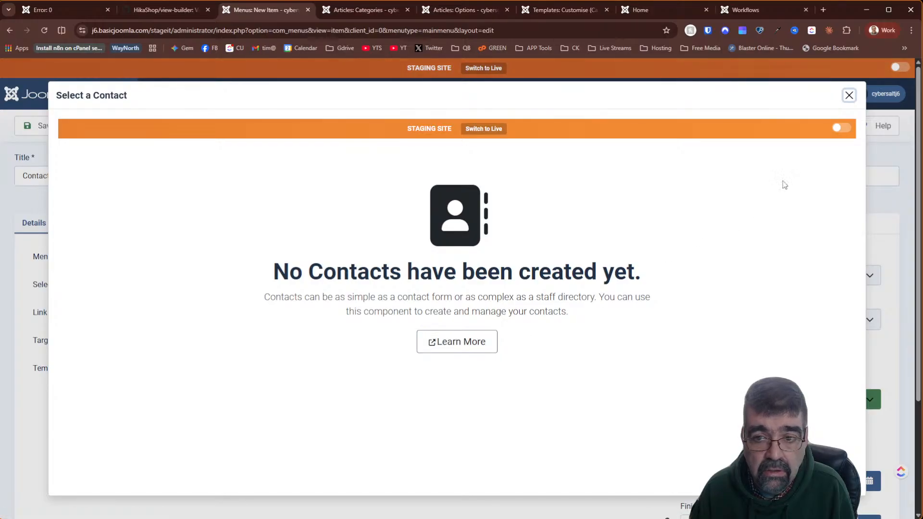
{"action": "left_click", "coordinate": [849, 95]}
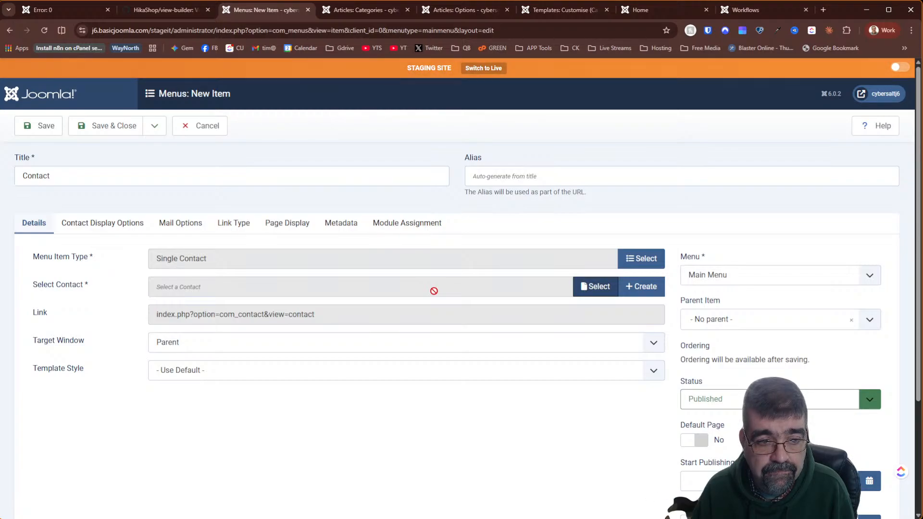
{"action": "left_click", "coordinate": [113, 128]}
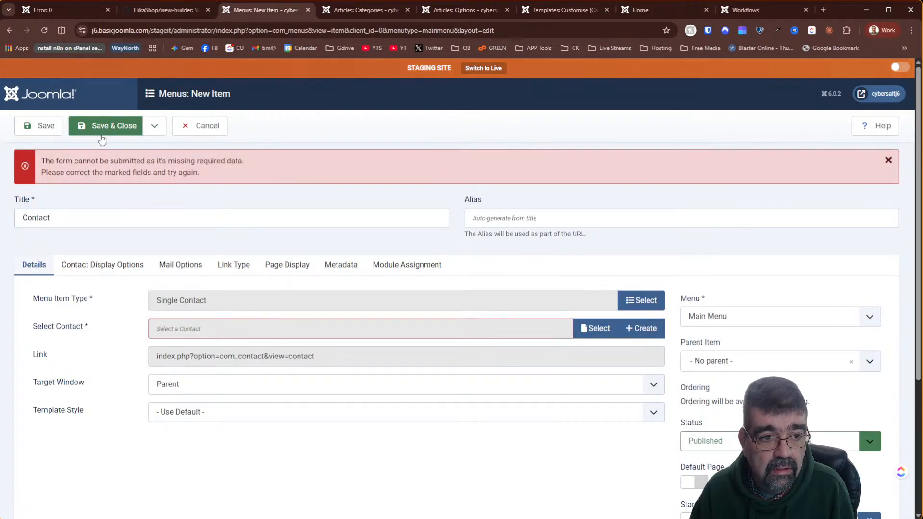
{"action": "left_click", "coordinate": [199, 127]}
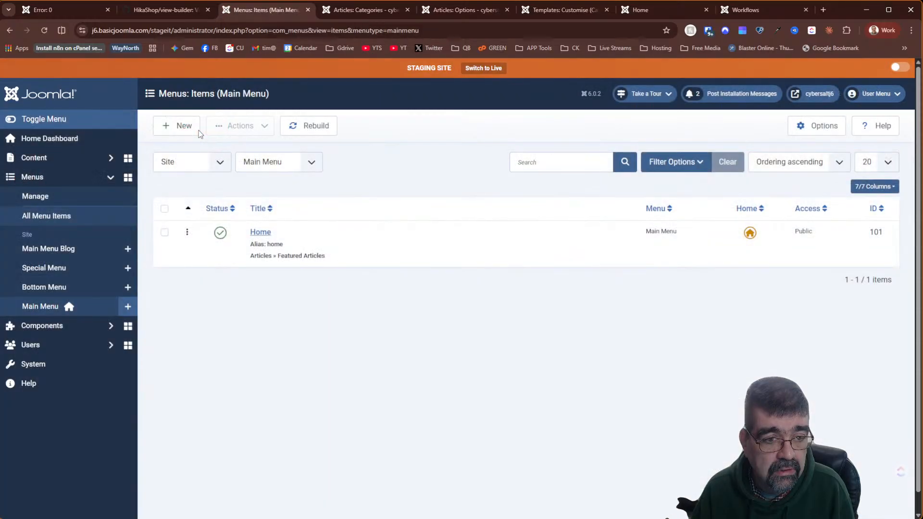
- Start a new contact in the Contacts component and enter the contact's name
{"action": "left_click", "coordinate": [67, 326]}
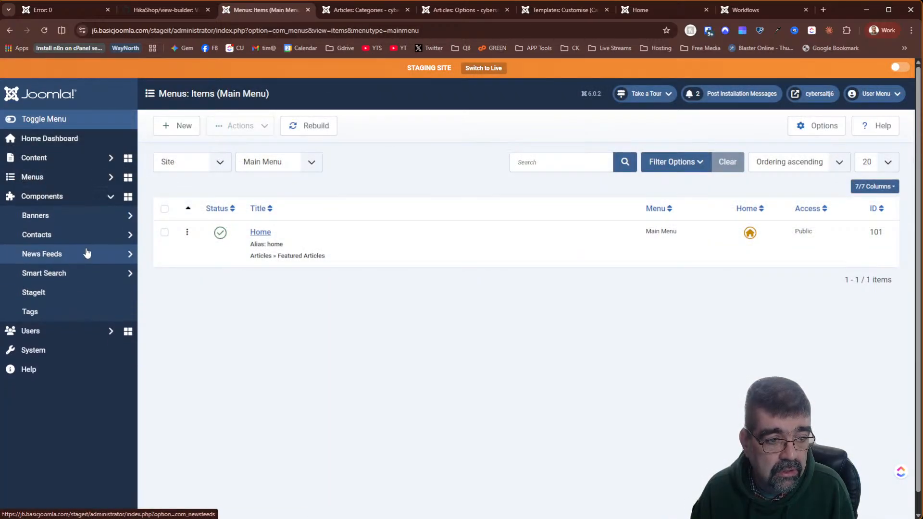
{"action": "left_click", "coordinate": [73, 235]}
{"action": "left_click", "coordinate": [71, 256]}
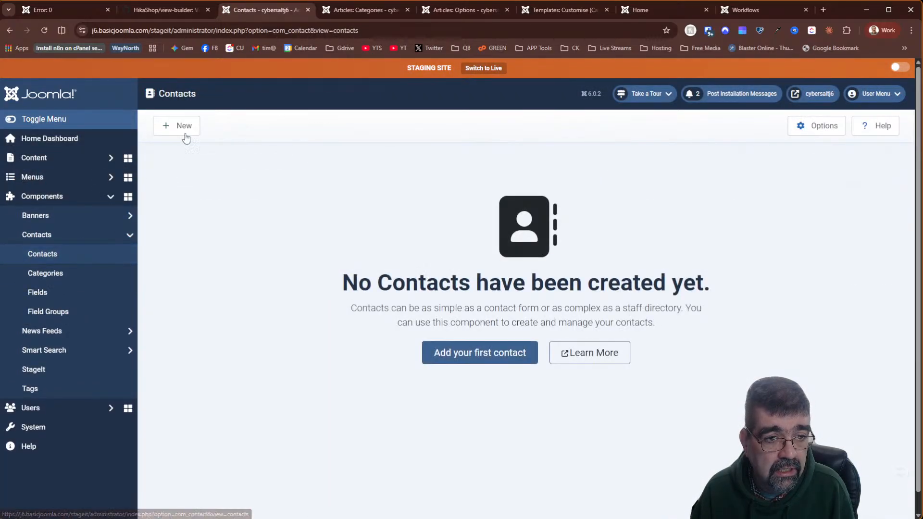
{"action": "left_click", "coordinate": [184, 127]}
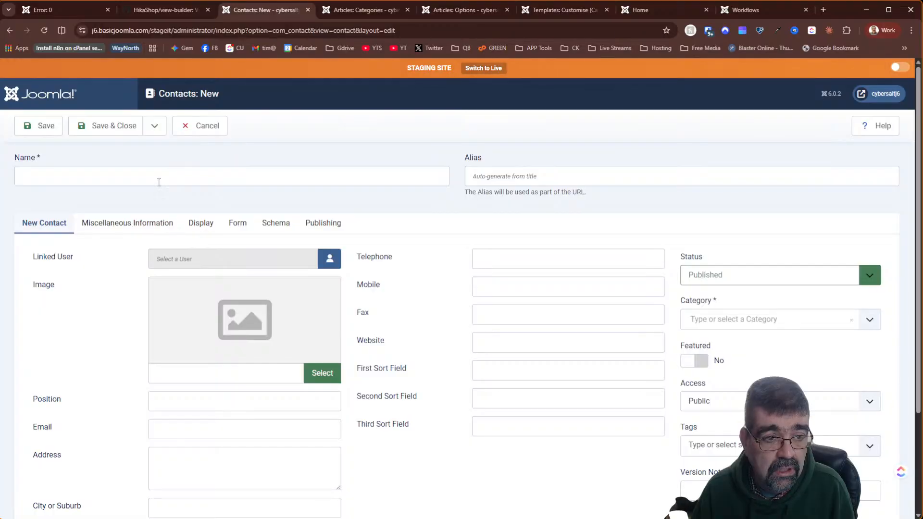
{"action": "left_click", "coordinate": [158, 182]}
{"action": "type", "text": "Tim"}
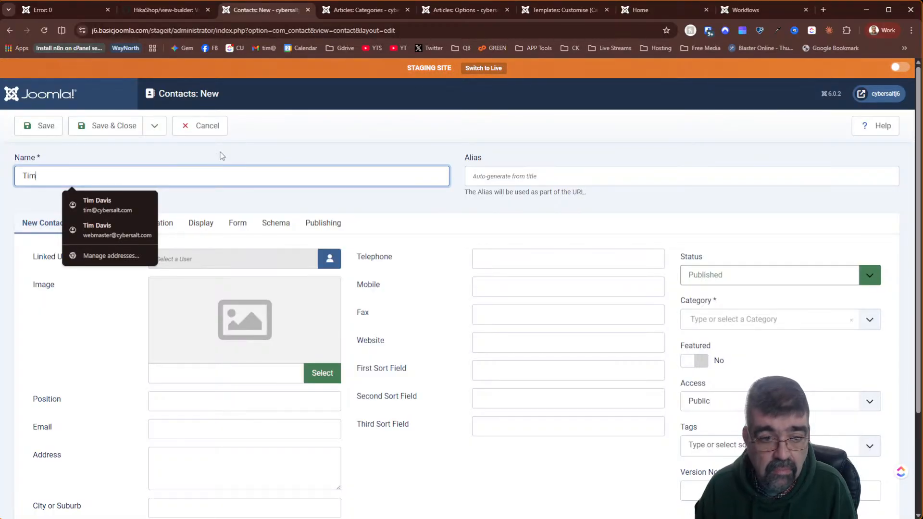
{"action": "key", "text": "Tab"}
- Link the contact to the site's user account and put it in Uncategorised
{"action": "left_click", "coordinate": [217, 257]}
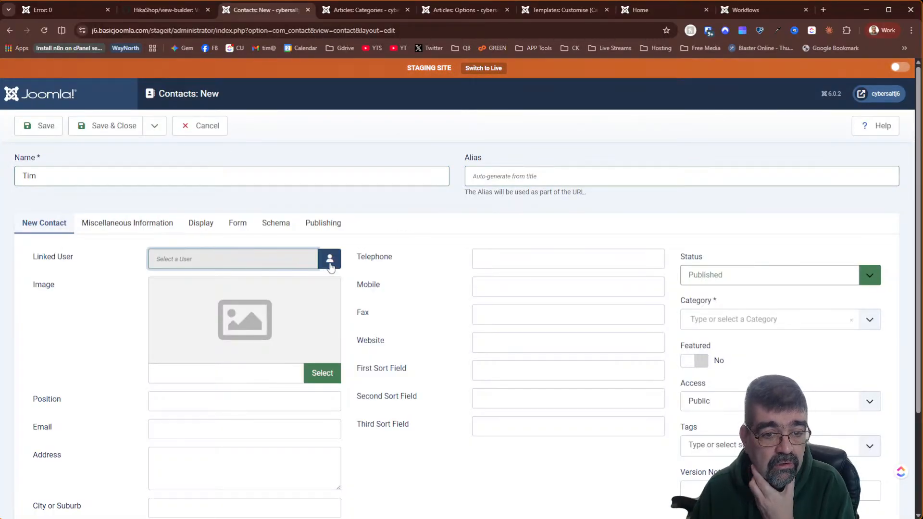
{"action": "left_click", "coordinate": [329, 260]}
{"action": "left_click", "coordinate": [117, 236]}
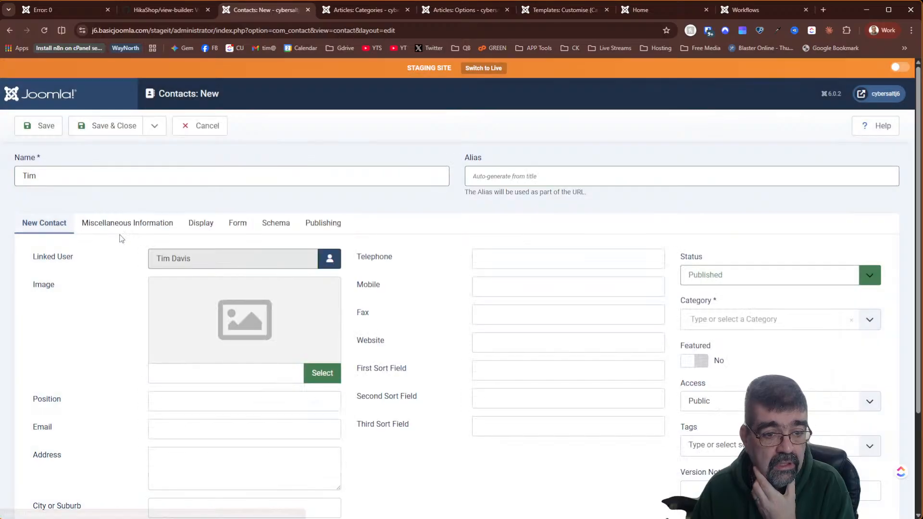
{"action": "left_click", "coordinate": [745, 318]}
{"action": "left_click", "coordinate": [743, 361]}
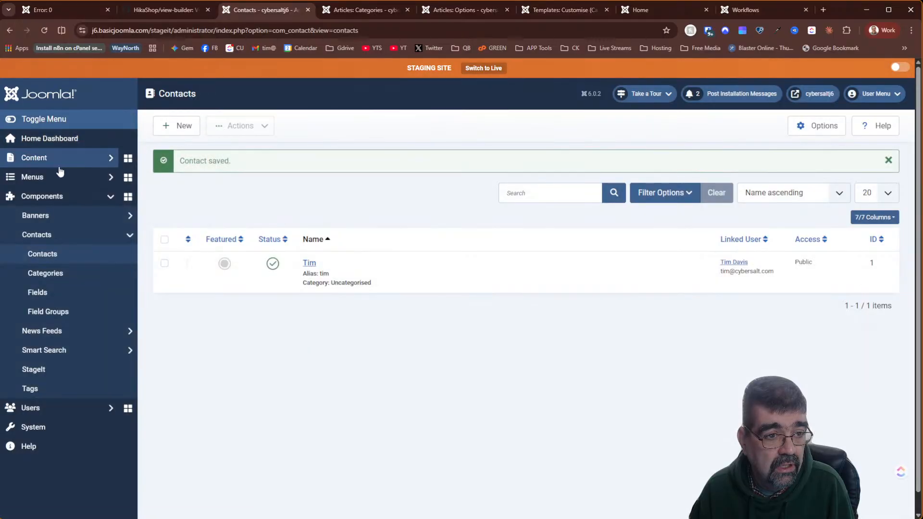
{"action": "left_click", "coordinate": [59, 174]}
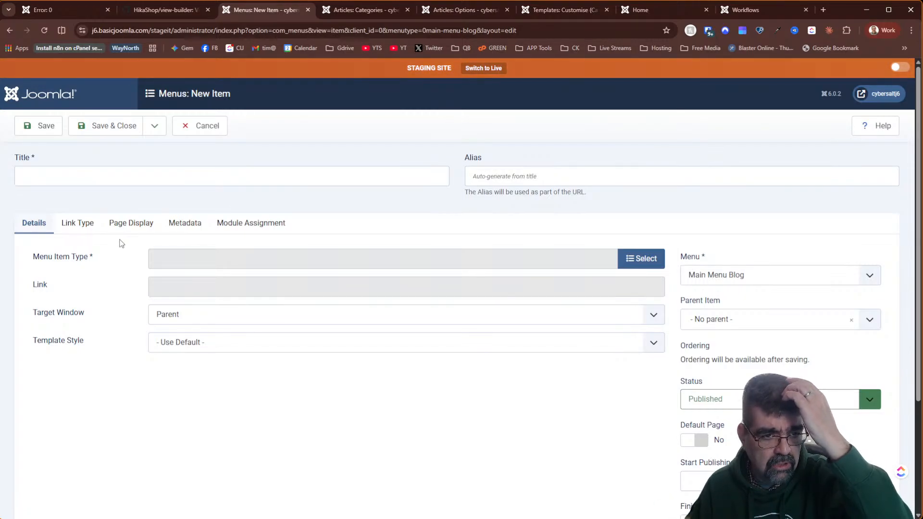
- Set the new Main Menu Blog item's type to Contacts > Single Contact
{"action": "left_click", "coordinate": [89, 181]}
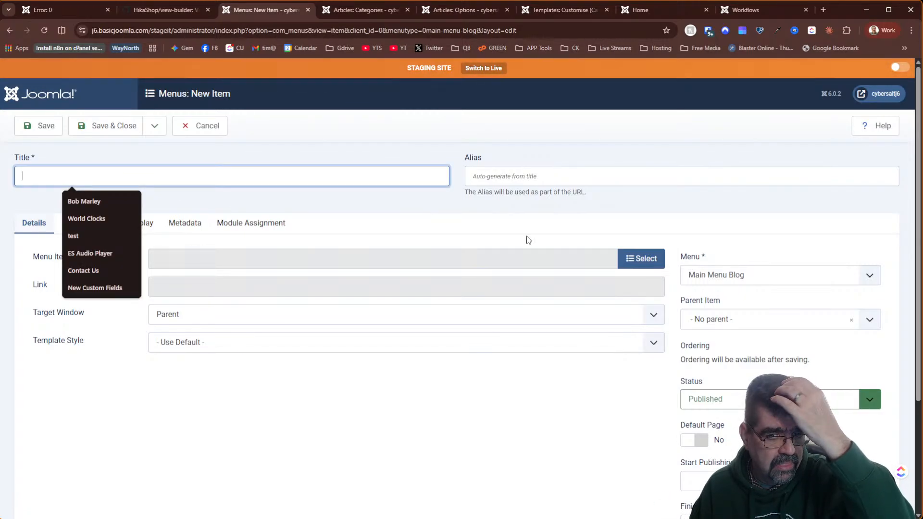
{"action": "left_click", "coordinate": [624, 260]}
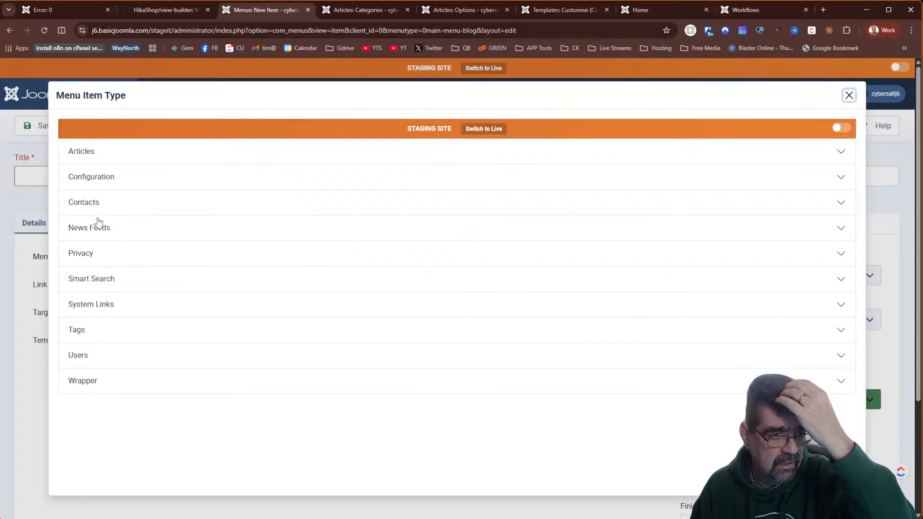
{"action": "left_click", "coordinate": [84, 202]}
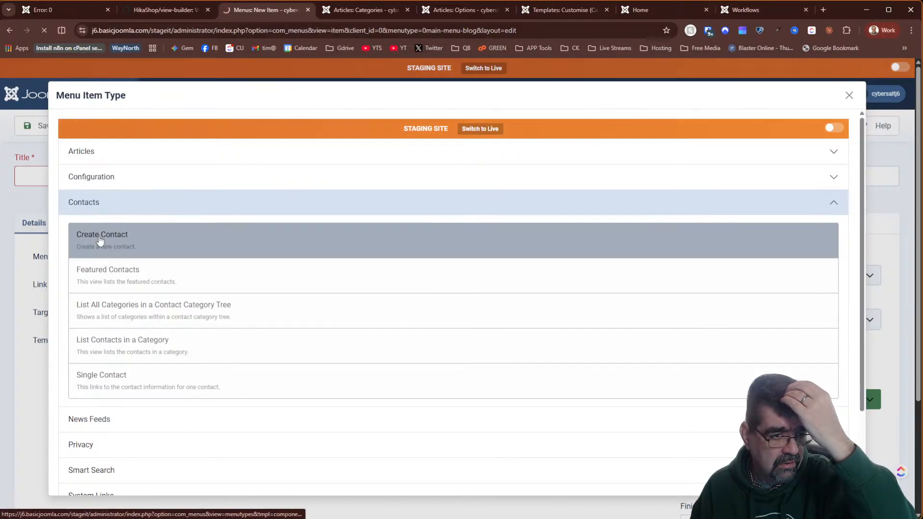
{"action": "left_click", "coordinate": [99, 239]}
{"action": "left_click", "coordinate": [641, 258]}
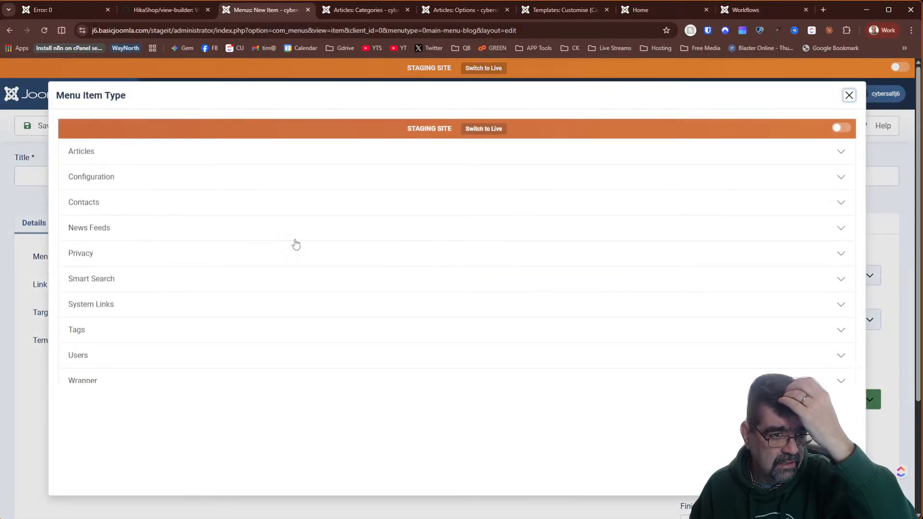
{"action": "left_click", "coordinate": [84, 202]}
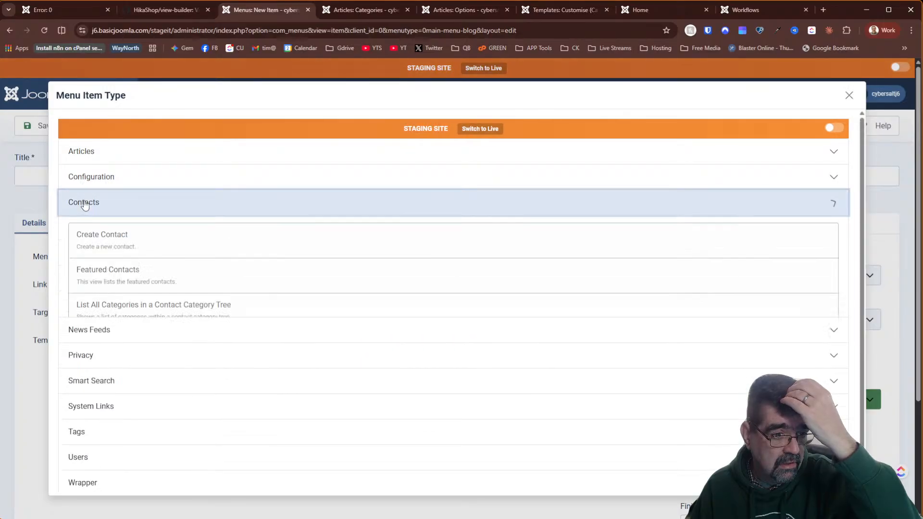
{"action": "left_click", "coordinate": [105, 377]}
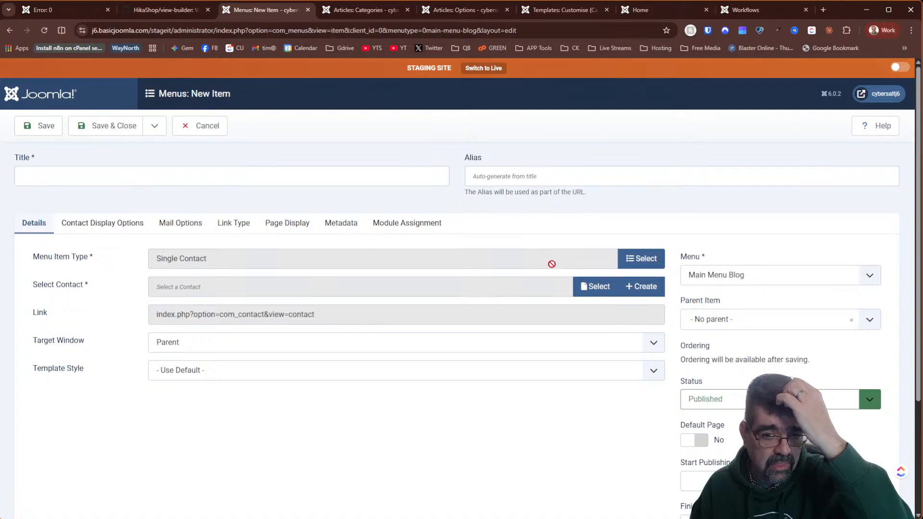
- Point the item at the new contact, title it 'contact', and save and close
{"action": "left_click", "coordinate": [595, 287]}
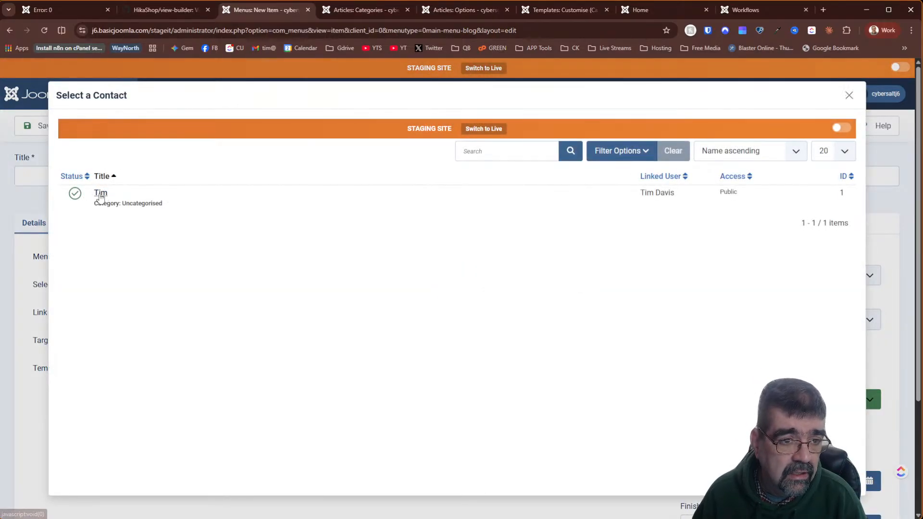
{"action": "left_click", "coordinate": [100, 193]}
{"action": "left_click", "coordinate": [162, 169]}
{"action": "type", "text": "contact"}
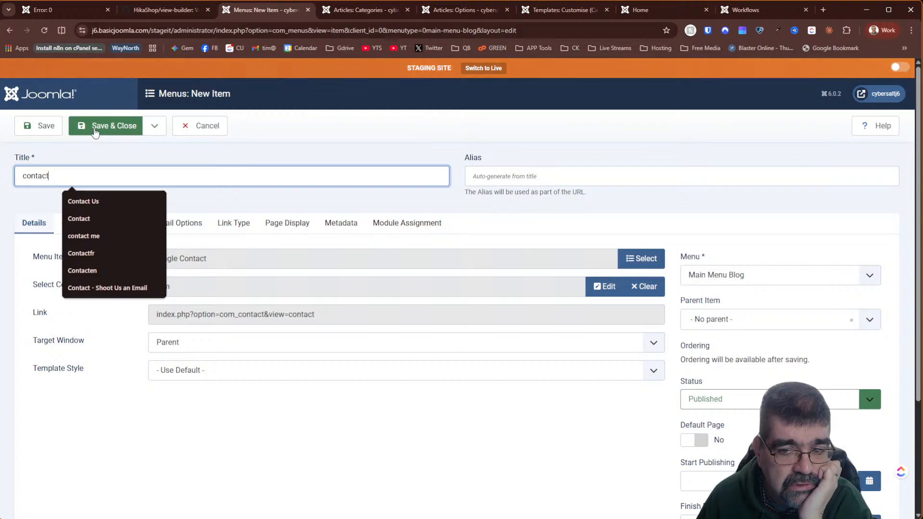
{"action": "left_click", "coordinate": [94, 127]}
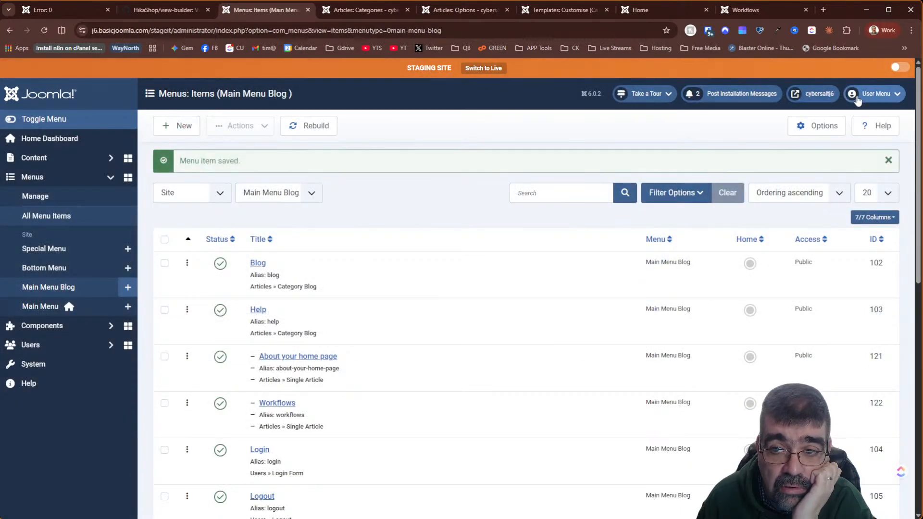
- Open the front-end contact page and scroll through its View Builder block outlines
{"action": "left_click", "coordinate": [863, 98]}
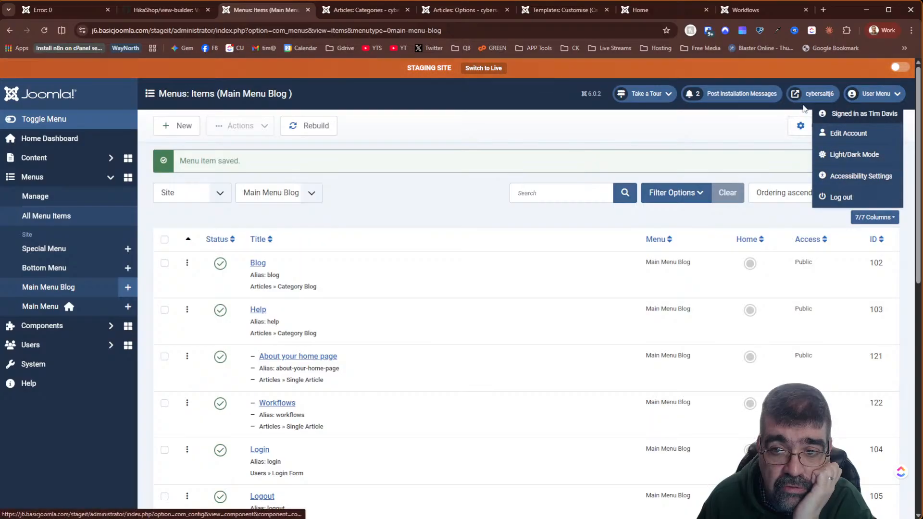
{"action": "left_click", "coordinate": [806, 93]}
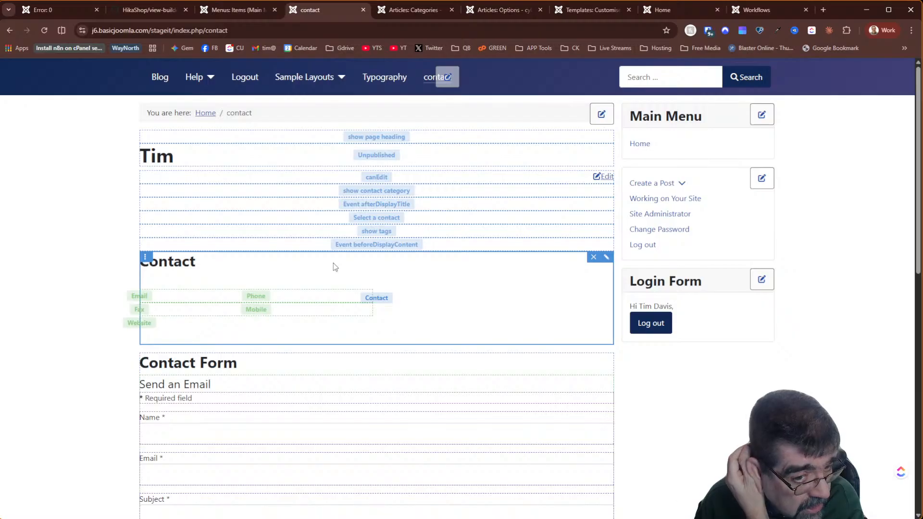
{"action": "scroll", "coordinate": [571, 287], "scroll_direction": "down", "scroll_amount": 5}
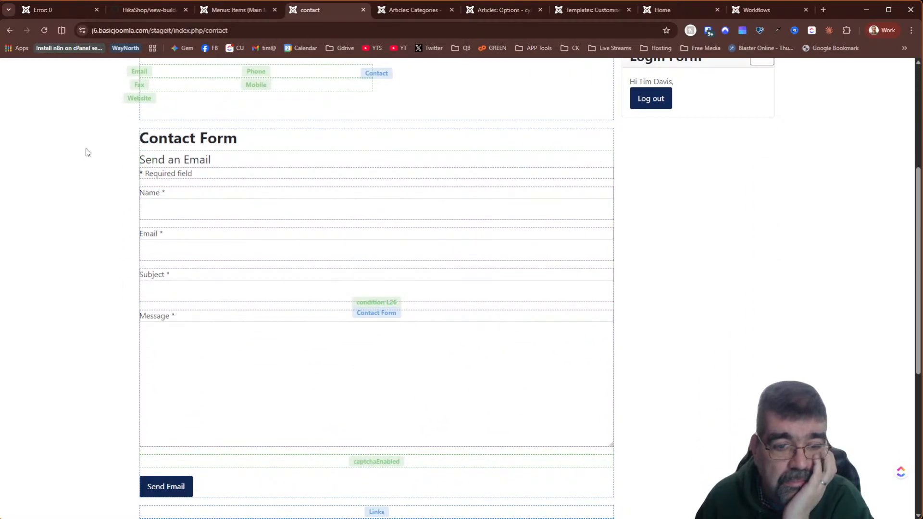
{"action": "scroll", "coordinate": [87, 153], "scroll_direction": "down", "scroll_amount": 5}
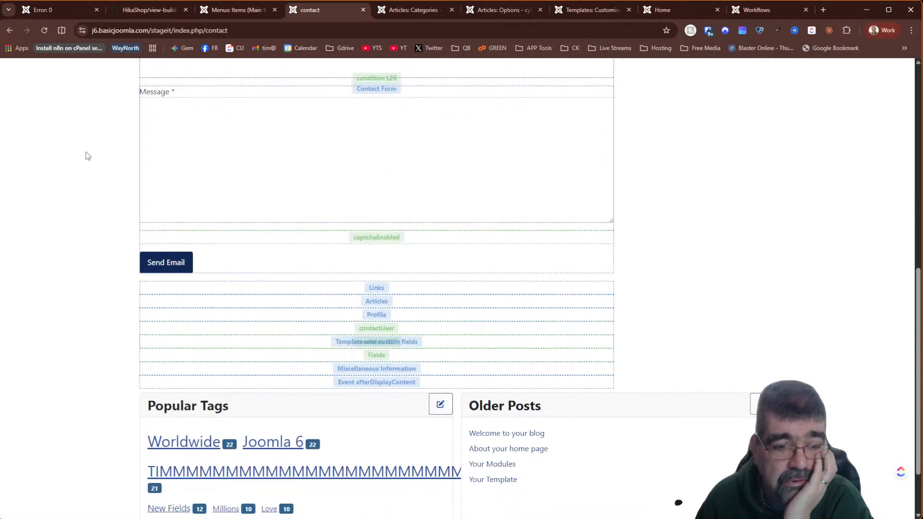
{"action": "scroll", "coordinate": [86, 155], "scroll_direction": "up", "scroll_amount": 10}
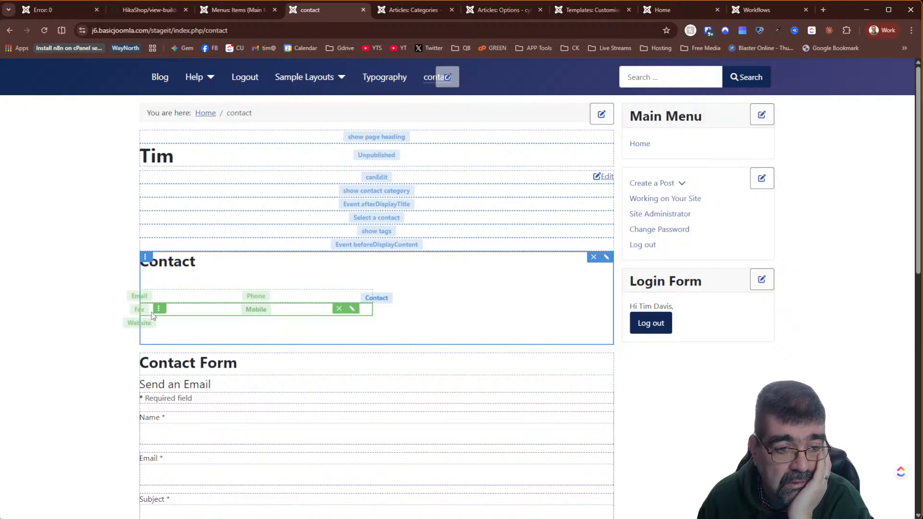
- Drag the contact field rows into the order Email, Mobile, Phone, Fax
{"action": "left_click_drag", "start_coordinate": [157, 308], "coordinate": [160, 296]}
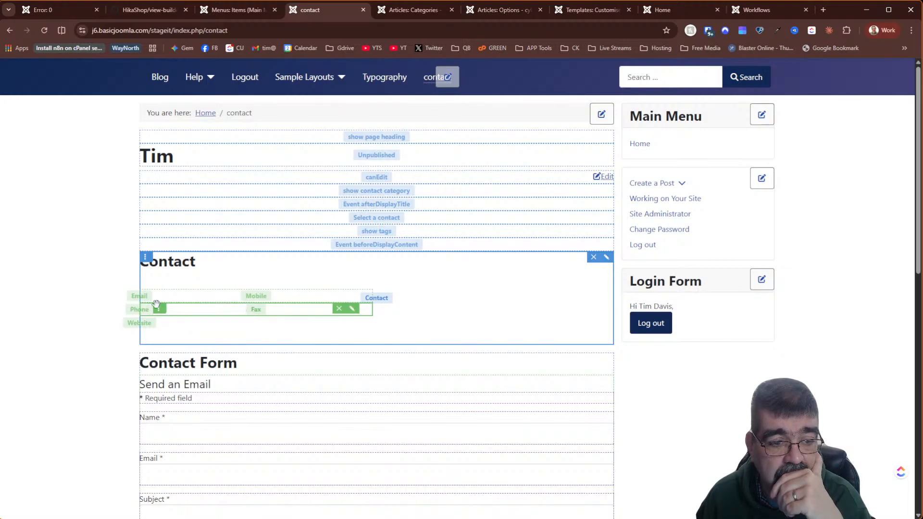
{"action": "left_click_drag", "start_coordinate": [157, 309], "coordinate": [164, 306]}
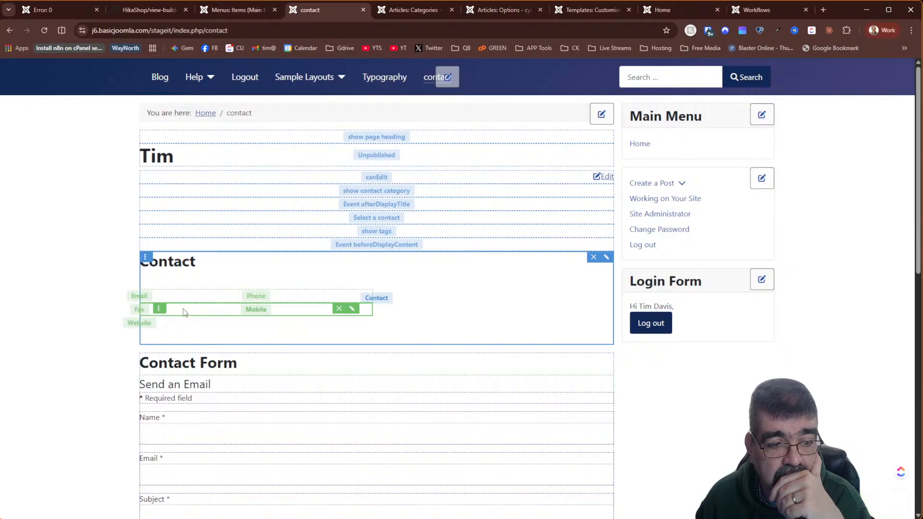
{"action": "left_click_drag", "start_coordinate": [157, 308], "coordinate": [159, 295]}
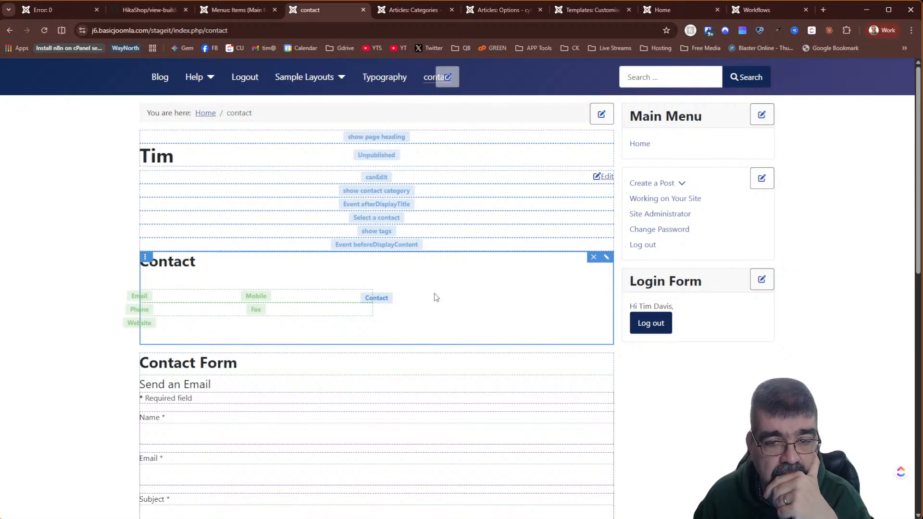
- Open the Contact block's code in default.php, save it, and close the editor
{"action": "left_click", "coordinate": [606, 259]}
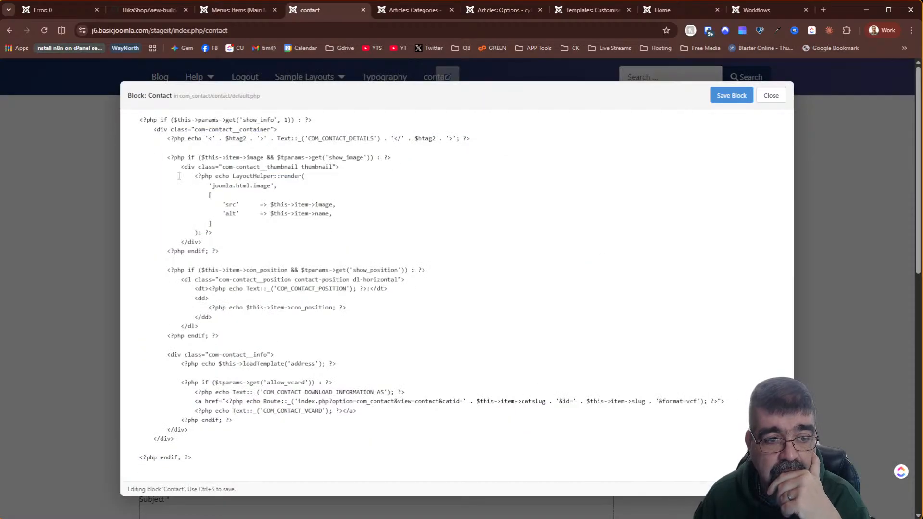
{"action": "scroll", "coordinate": [202, 202], "scroll_direction": "down", "scroll_amount": 5}
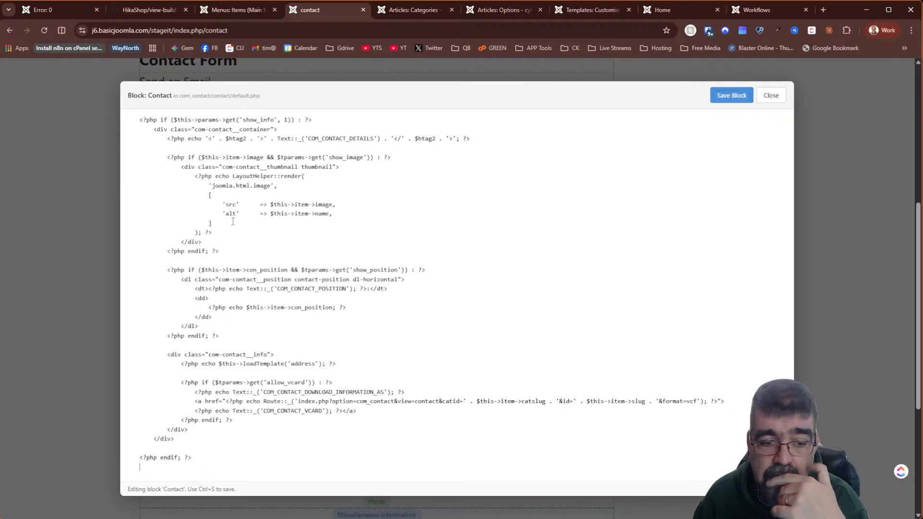
{"action": "scroll", "coordinate": [540, 292], "scroll_direction": "up", "scroll_amount": 5}
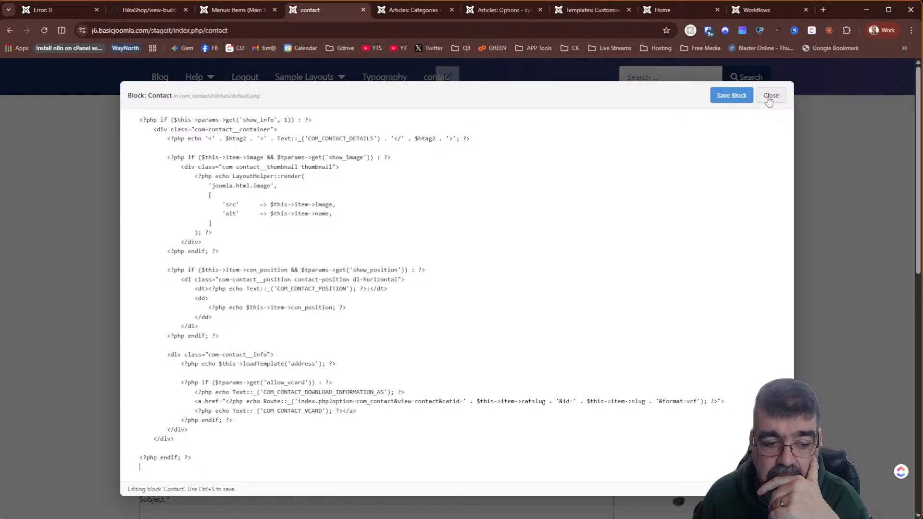
{"action": "left_click", "coordinate": [734, 98]}
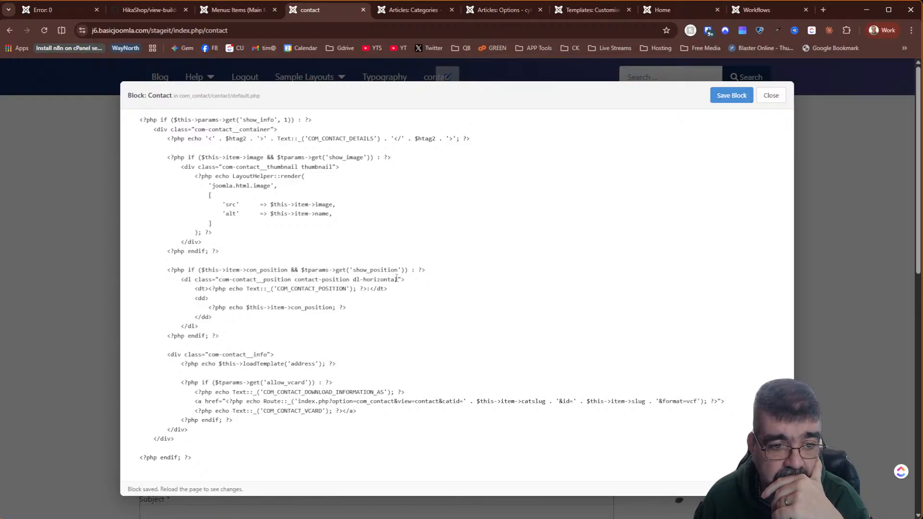
{"action": "left_click", "coordinate": [760, 97]}
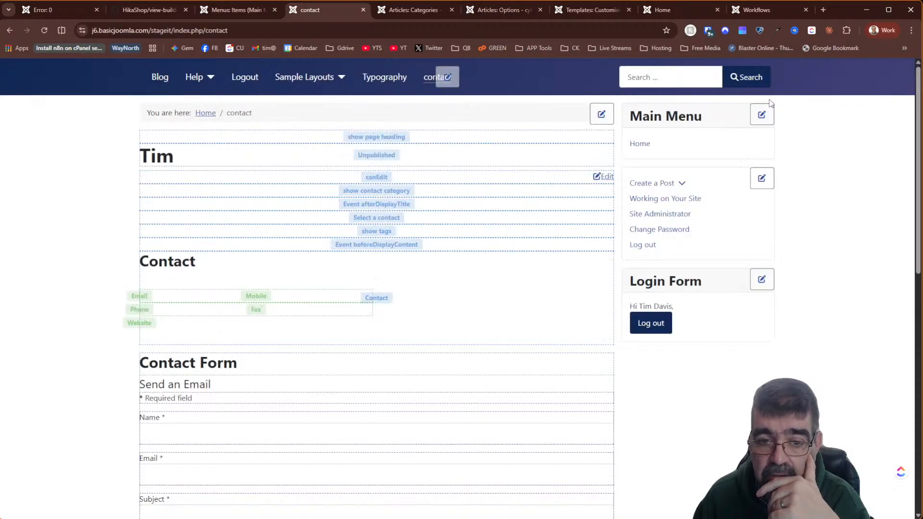
{"action": "scroll", "coordinate": [277, 255], "scroll_direction": "down", "scroll_amount": 10}
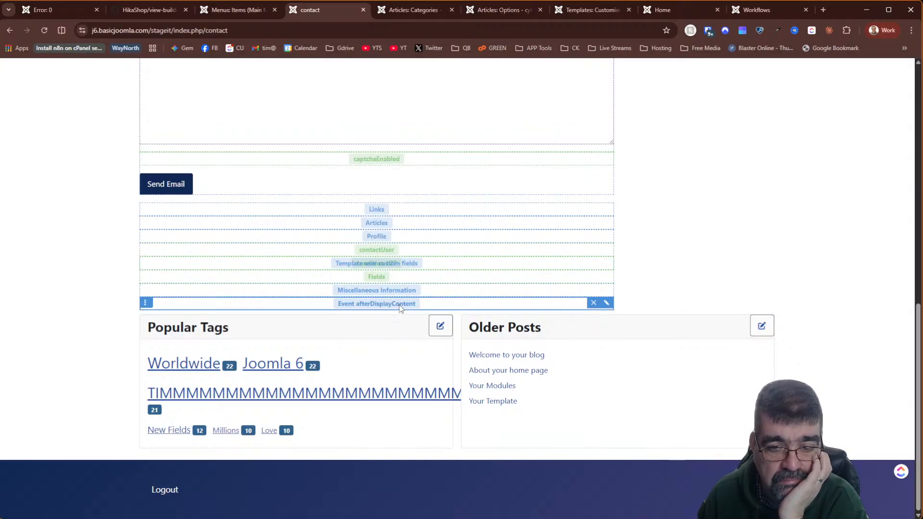
{"action": "left_click", "coordinate": [607, 304]}
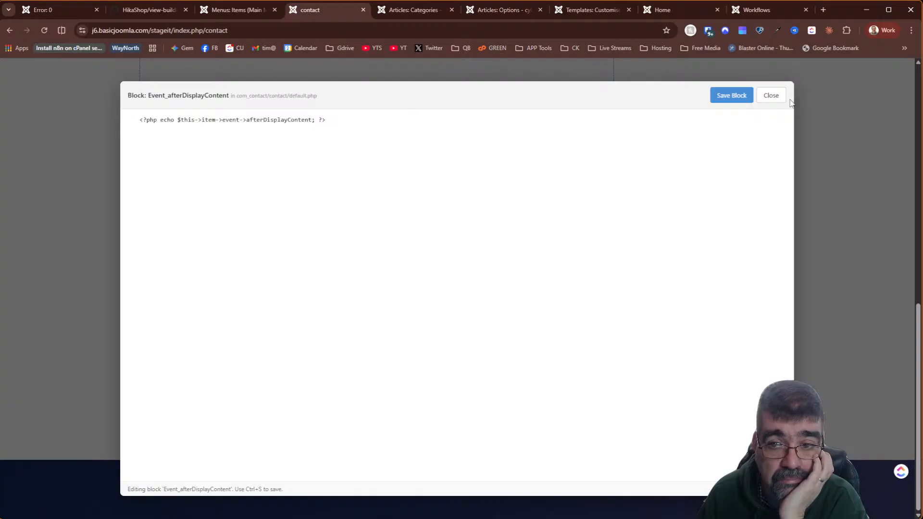
{"action": "left_click", "coordinate": [774, 97]}
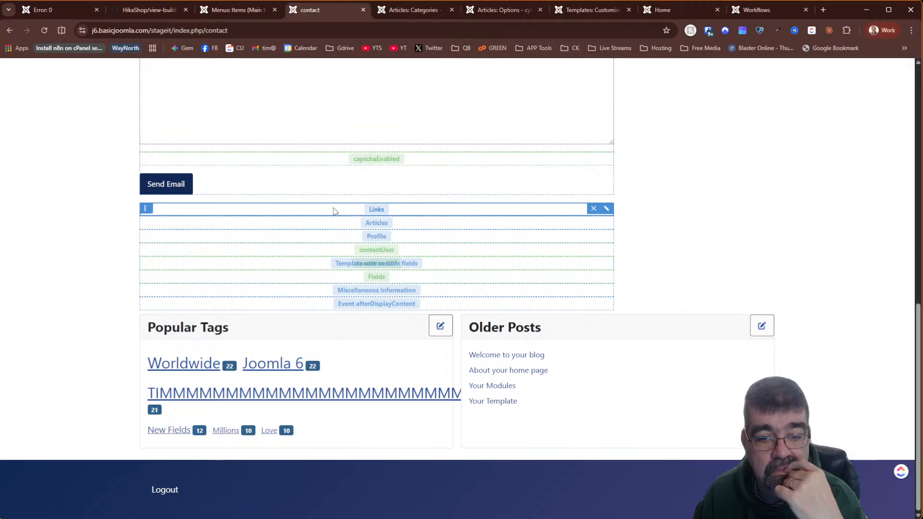
{"action": "scroll", "coordinate": [323, 215], "scroll_direction": "up", "scroll_amount": 8}
{"action": "scroll", "coordinate": [322, 213], "scroll_direction": "up", "scroll_amount": 2}
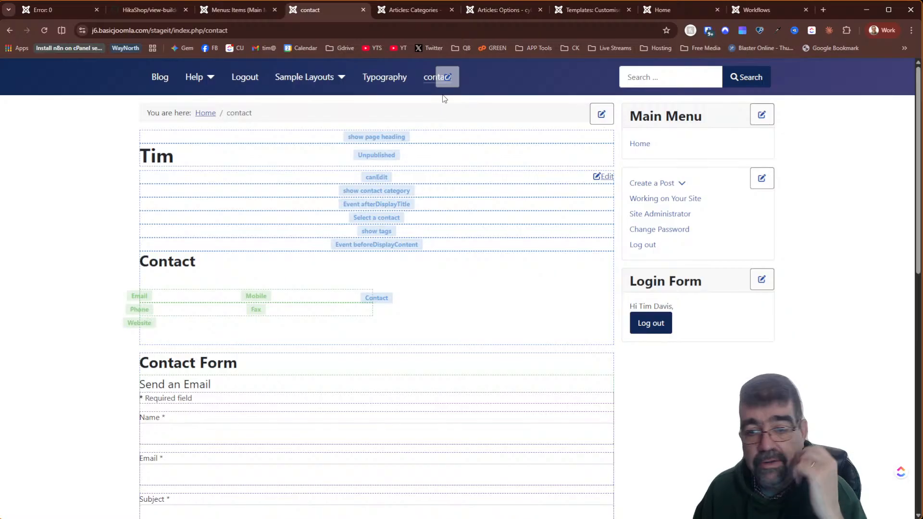
{"action": "scroll", "coordinate": [501, 229], "scroll_direction": "down", "scroll_amount": 6}
{"action": "scroll", "coordinate": [493, 233], "scroll_direction": "up", "scroll_amount": 6}
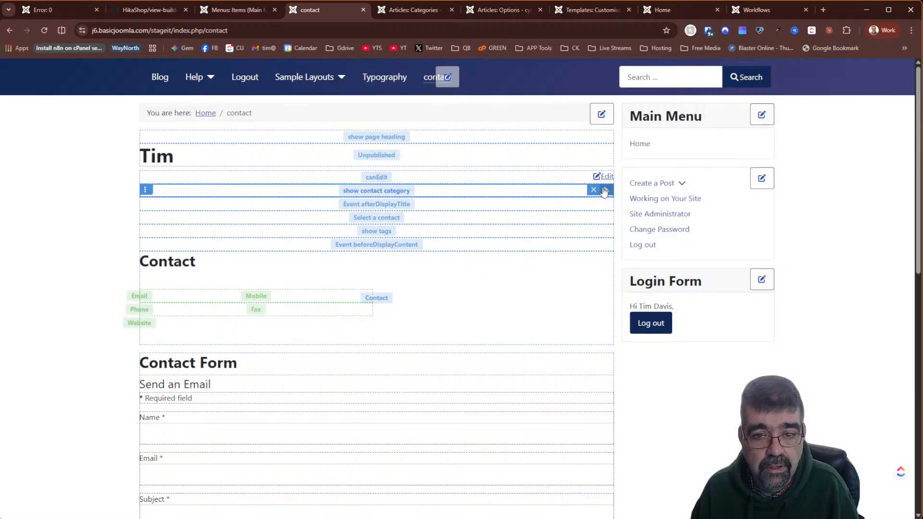
{"action": "left_click", "coordinate": [607, 189]}
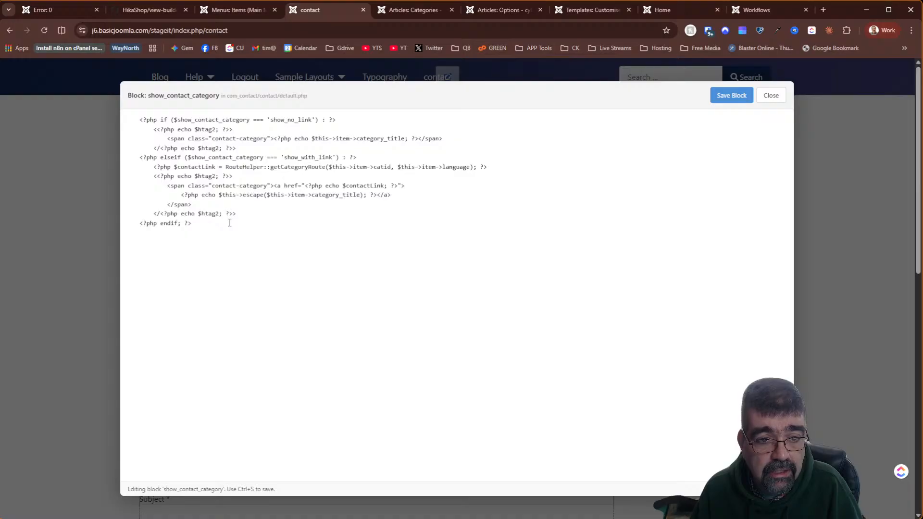
{"action": "left_click", "coordinate": [771, 95]}
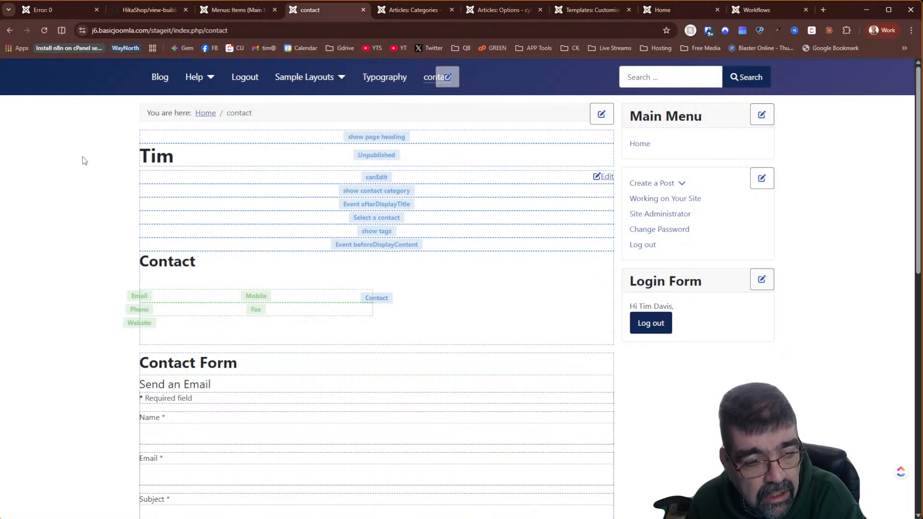
{"action": "scroll", "coordinate": [872, 428], "scroll_direction": "down", "scroll_amount": 7}
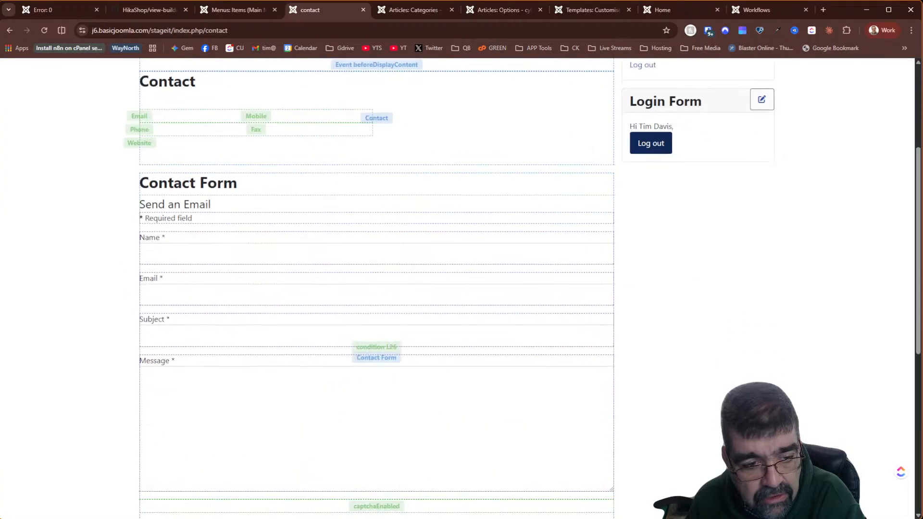
{"action": "scroll", "coordinate": [765, 407], "scroll_direction": "down", "scroll_amount": 2}
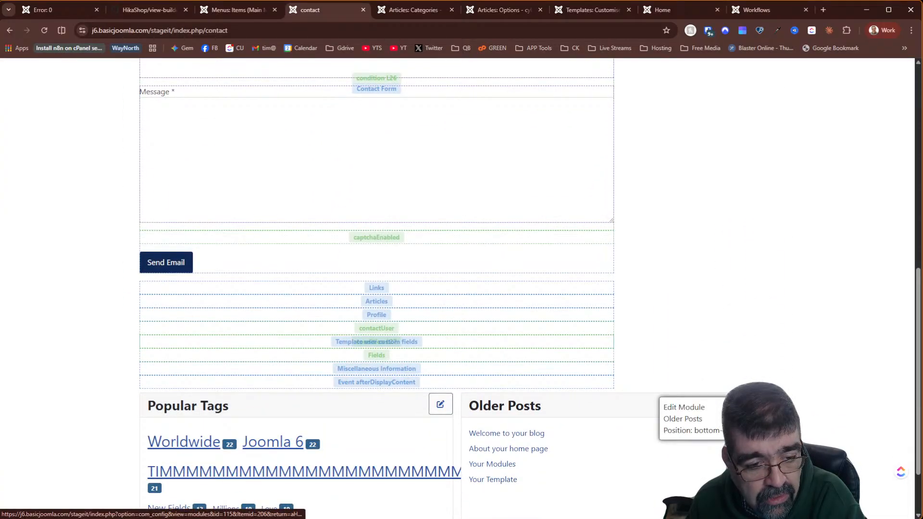
{"action": "scroll", "coordinate": [765, 406], "scroll_direction": "up", "scroll_amount": 9}
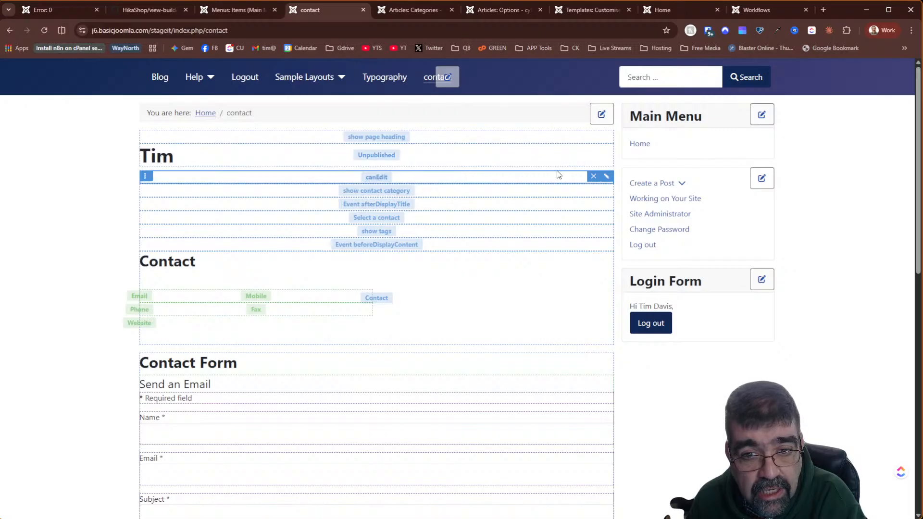
{"action": "left_click", "coordinate": [607, 151]}
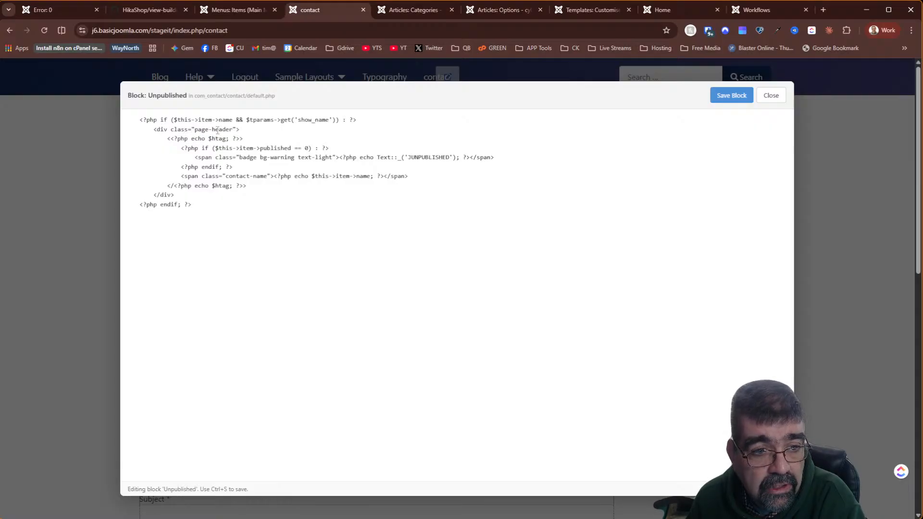
{"action": "left_click", "coordinate": [777, 97]}
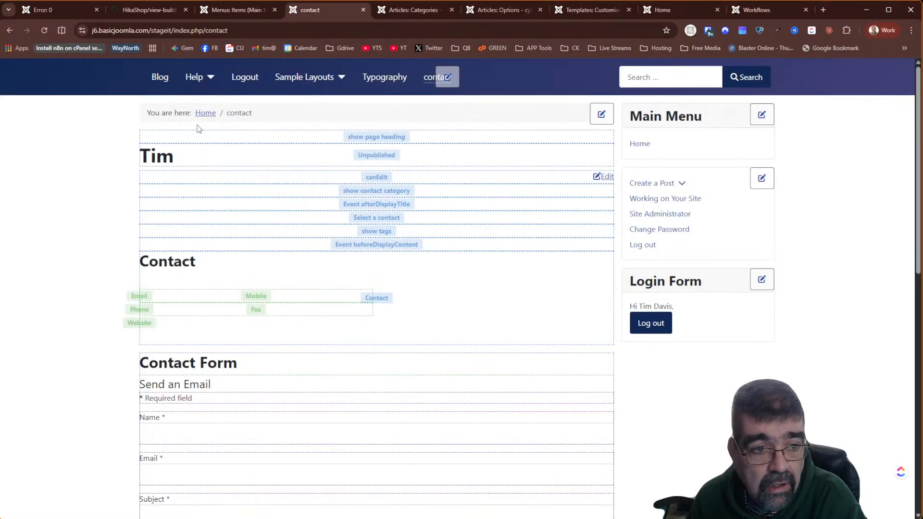
- Inspect the contact heading and select its h1 element in the browser's Elements panel
{"action": "right_click", "coordinate": [159, 154]}
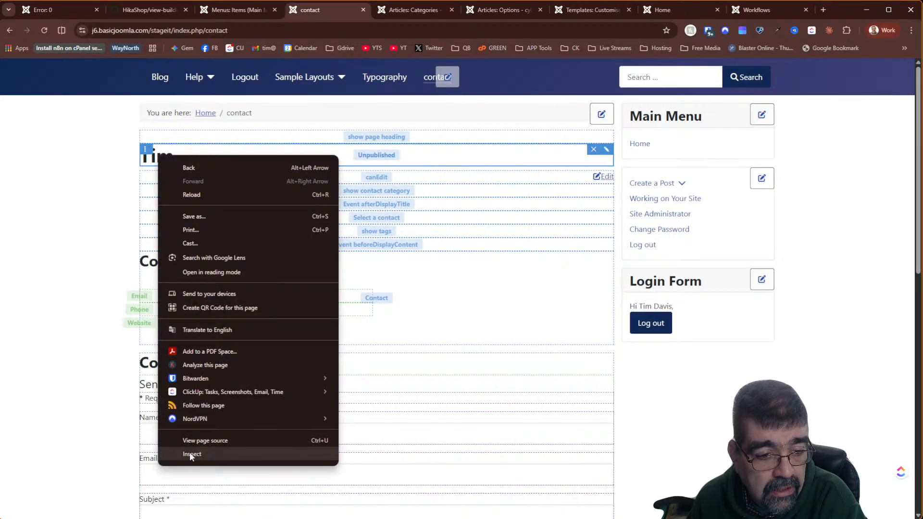
{"action": "left_click", "coordinate": [191, 454]}
{"action": "left_click", "coordinate": [6, 428]}
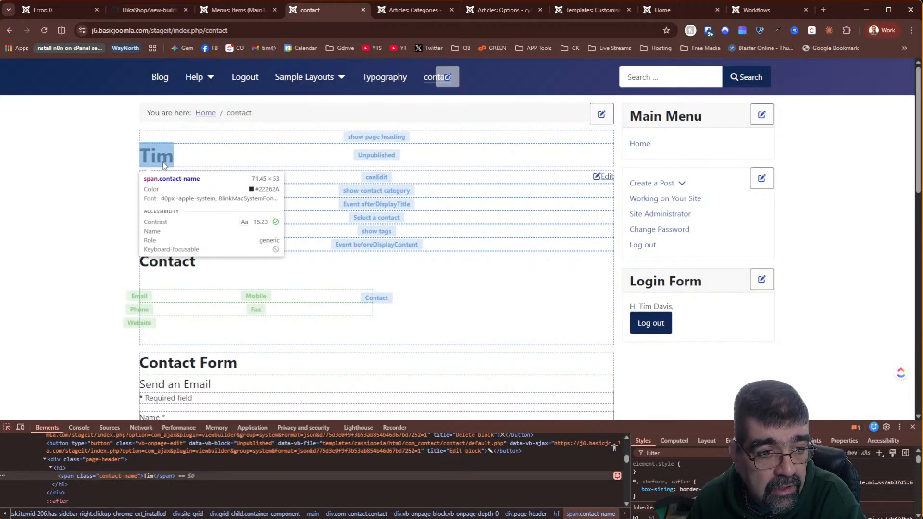
{"action": "left_click", "coordinate": [163, 164]}
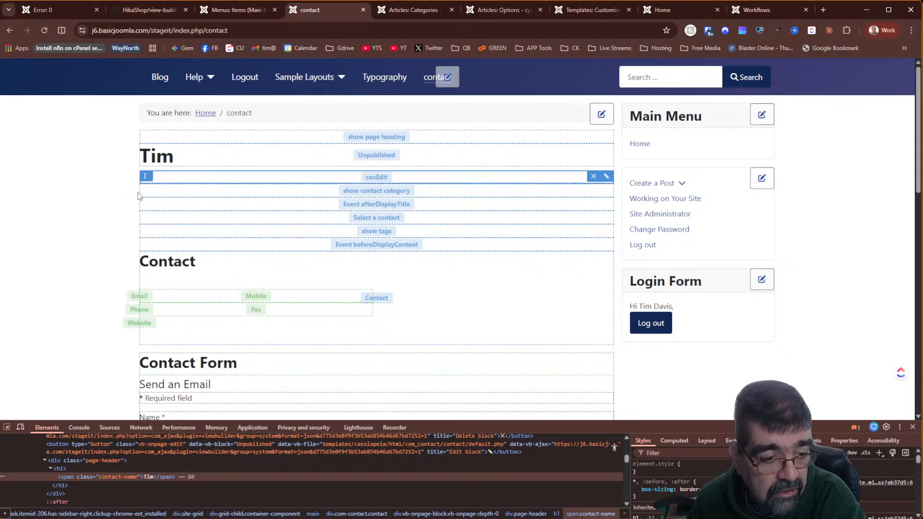
{"action": "left_click", "coordinate": [63, 471]}
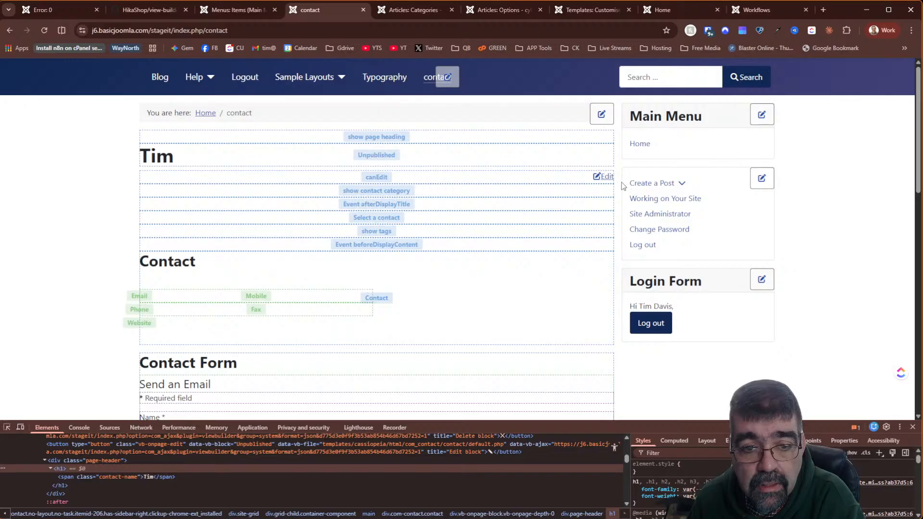
- View and close the show_page_heading block code, then return to the Workflows article
{"action": "mouse_move", "coordinate": [598, 158]}
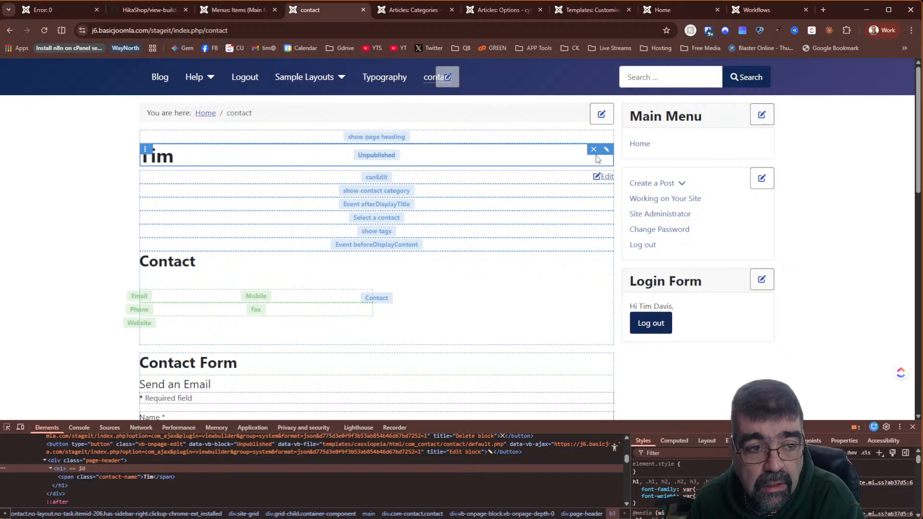
{"action": "left_click", "coordinate": [606, 149]}
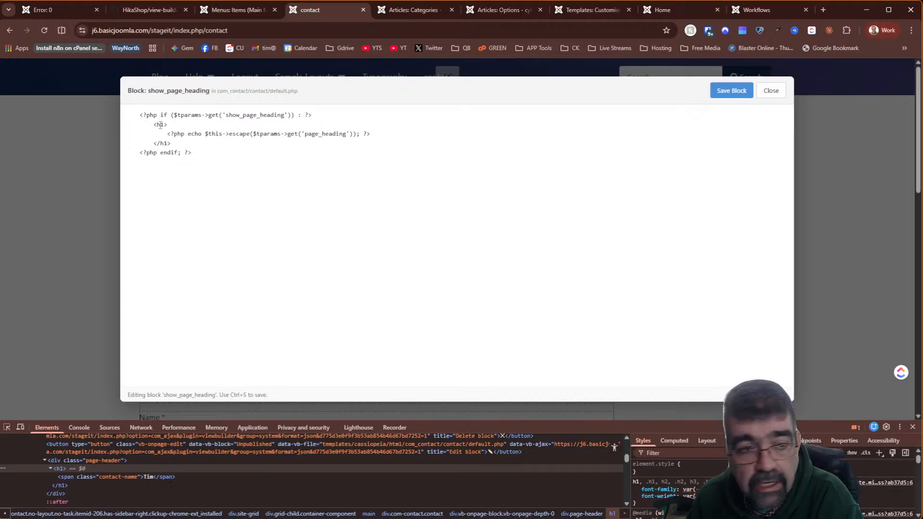
{"action": "left_click", "coordinate": [772, 91]}
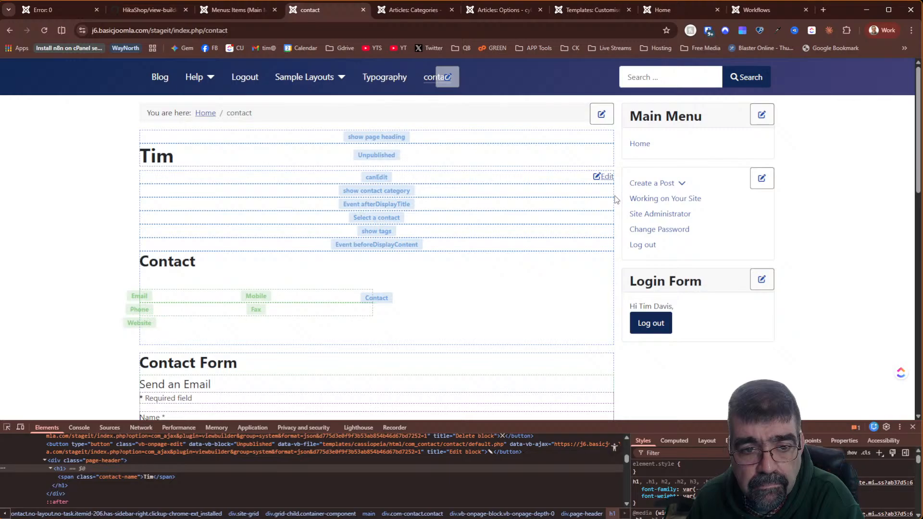
{"action": "left_click", "coordinate": [755, 11]}
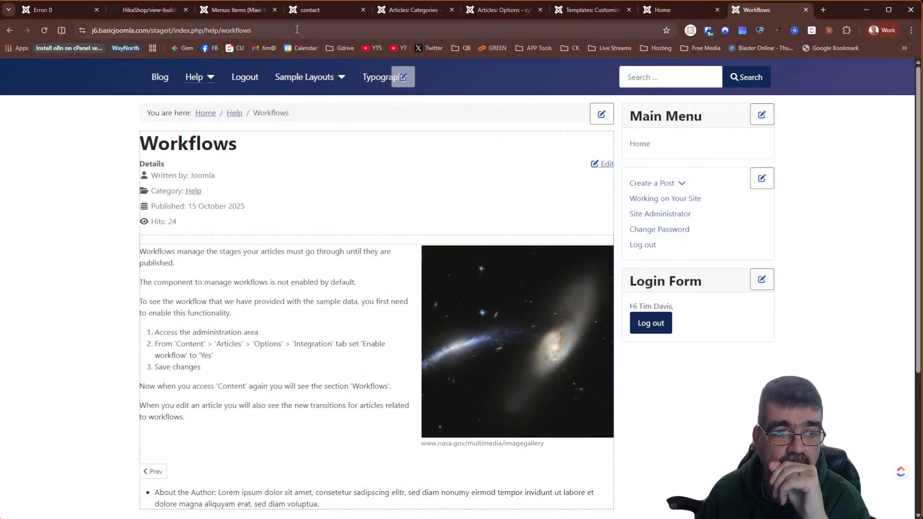
- Select the stageit part of the URL, then switch to the HikaShop view-builder GitHub README
{"action": "double_click", "coordinate": [161, 30]}
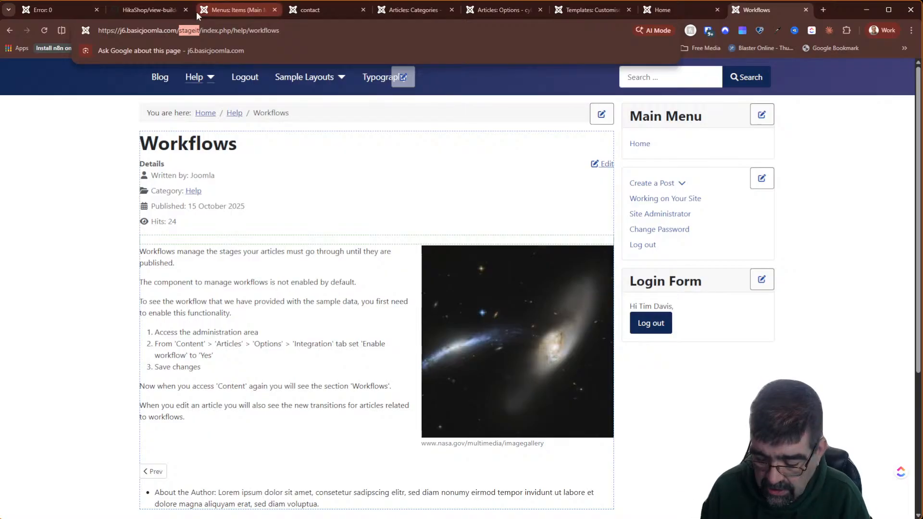
{"action": "mouse_move", "coordinate": [196, 11]}
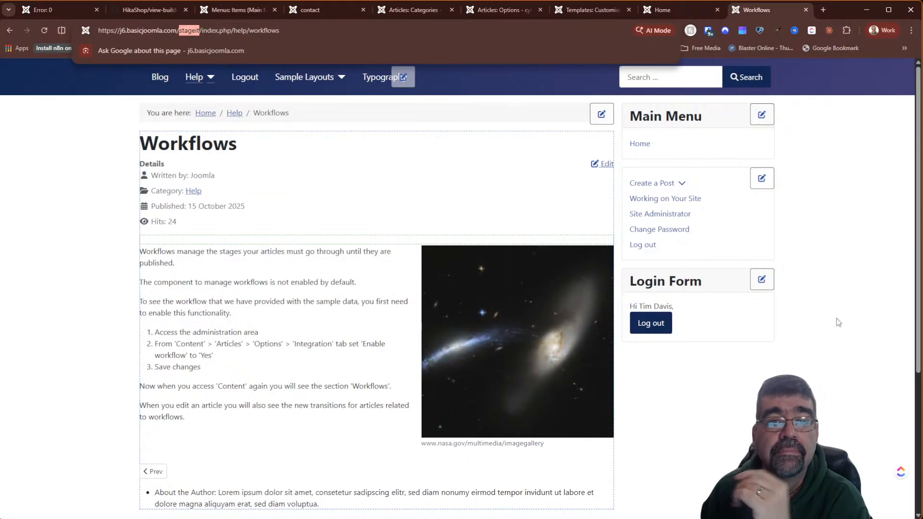
{"action": "left_click", "coordinate": [158, 8]}
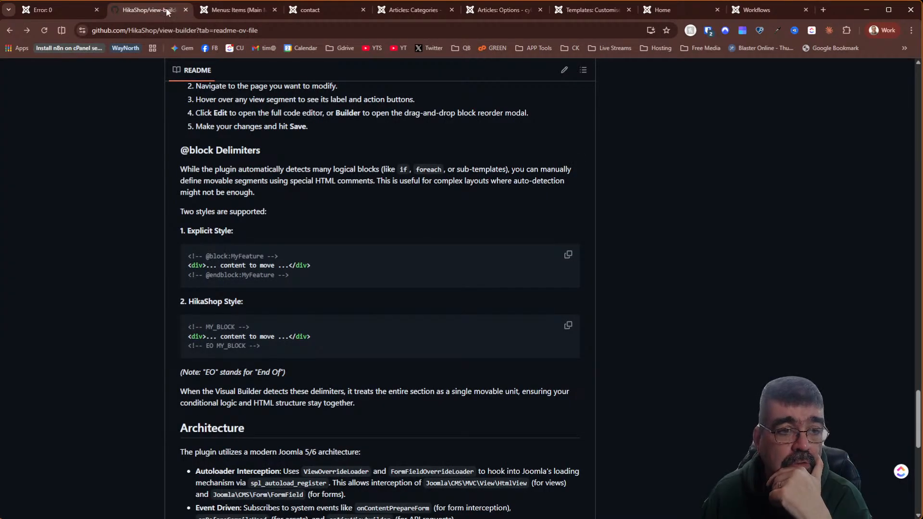
- Copy the HikaShop view-builder repository URL and scroll back to its release summary
{"action": "left_click", "coordinate": [271, 26]}
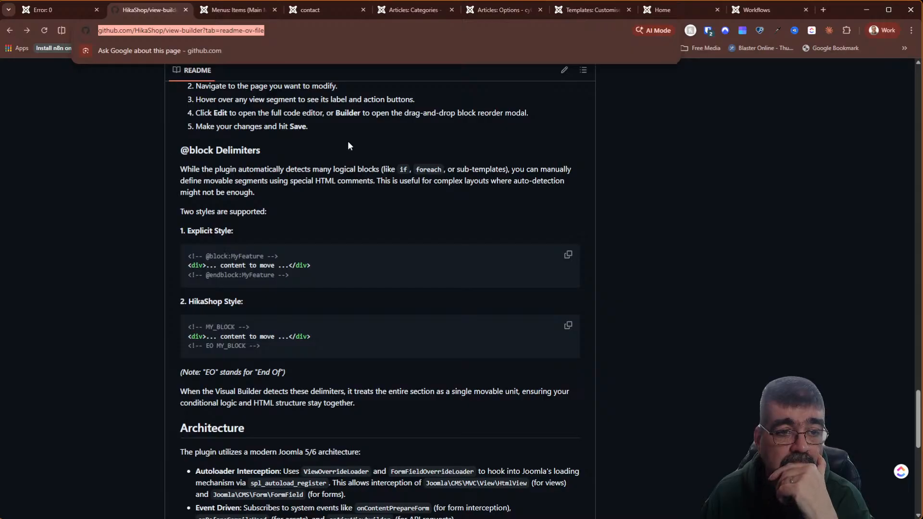
{"action": "scroll", "coordinate": [350, 139], "scroll_direction": "up", "scroll_amount": 20}
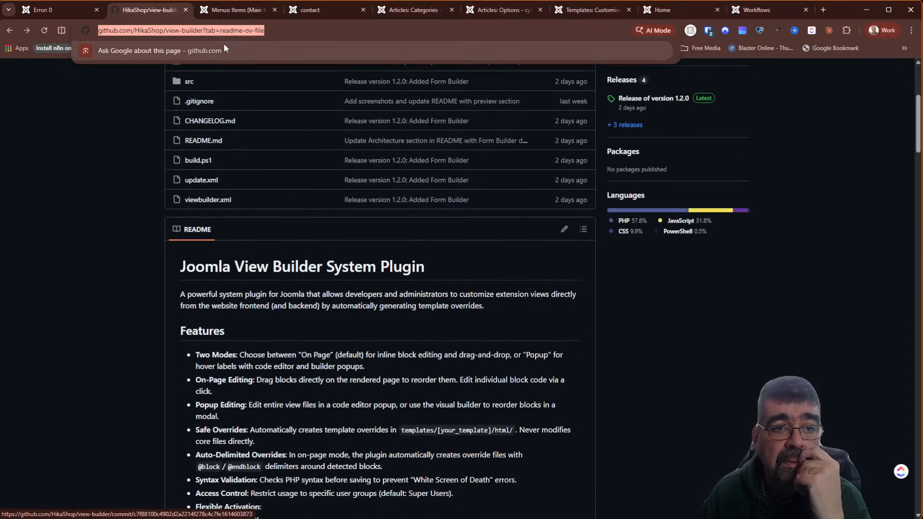
{"action": "right_click", "coordinate": [212, 31]}
{"action": "left_click", "coordinate": [250, 120]}
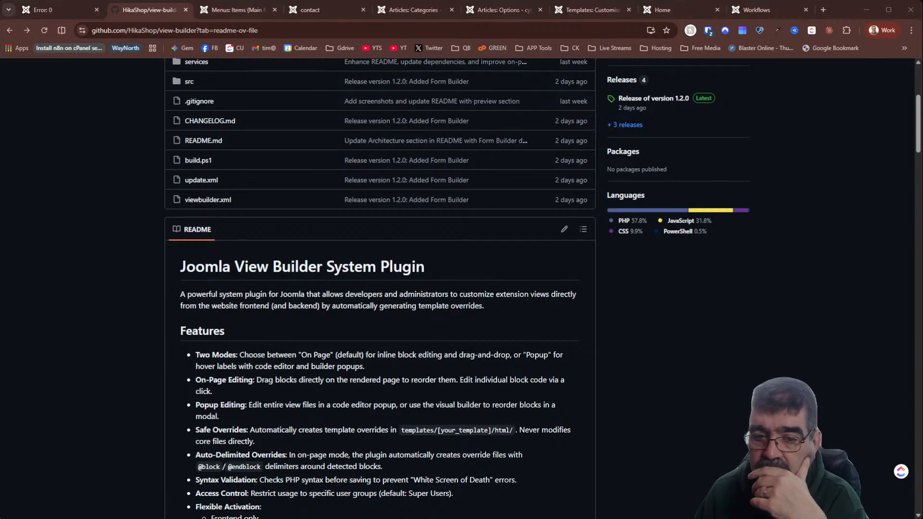
{"action": "scroll", "coordinate": [346, 215], "scroll_direction": "up", "scroll_amount": 5}
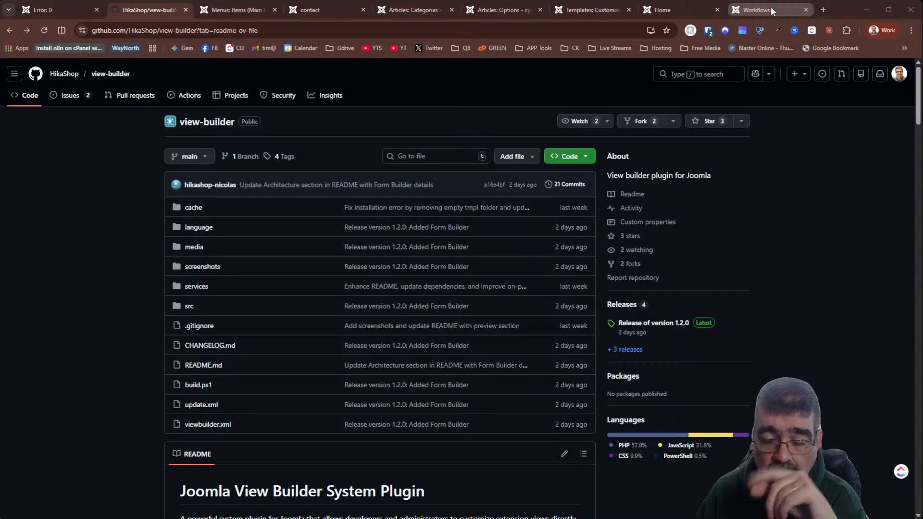
{"action": "mouse_move", "coordinate": [771, 6]}
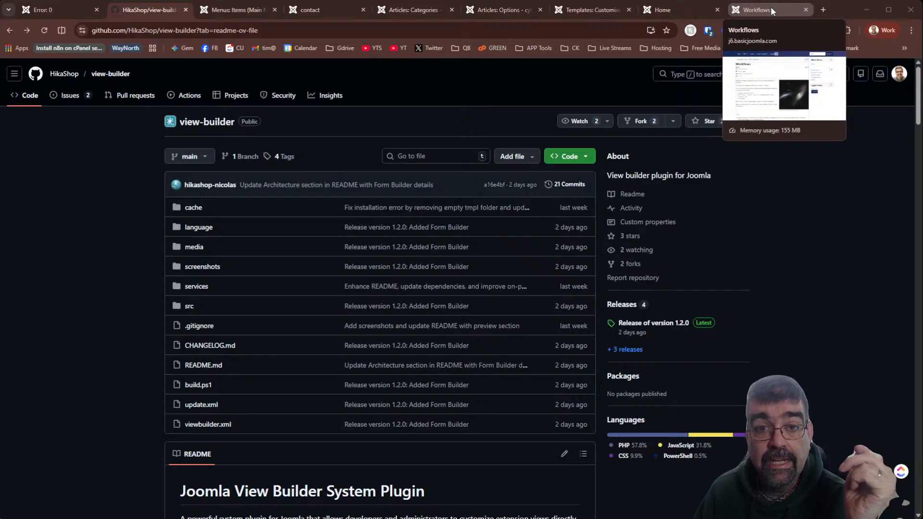
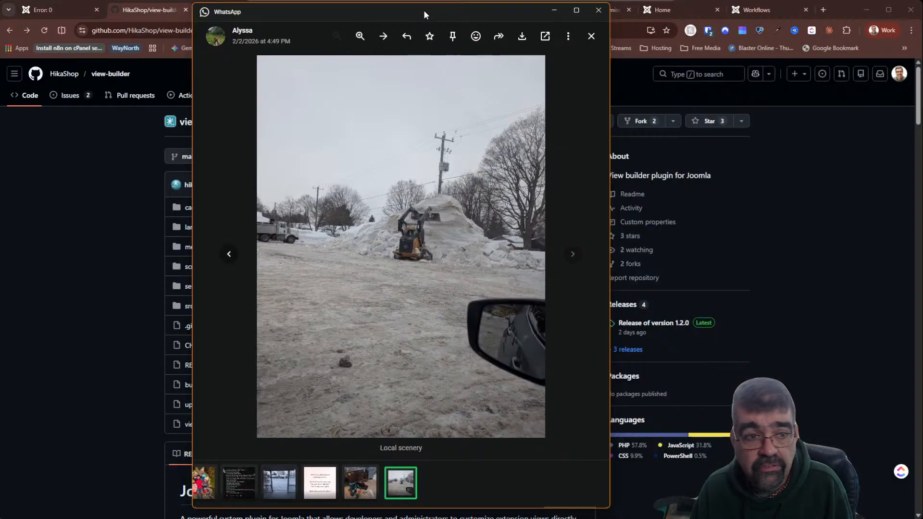
- Move the WhatsApp viewer showing the snowy 'Local scenery' photo to the left
{"action": "left_click_drag", "start_coordinate": [424, 10], "coordinate": [291, 6]}
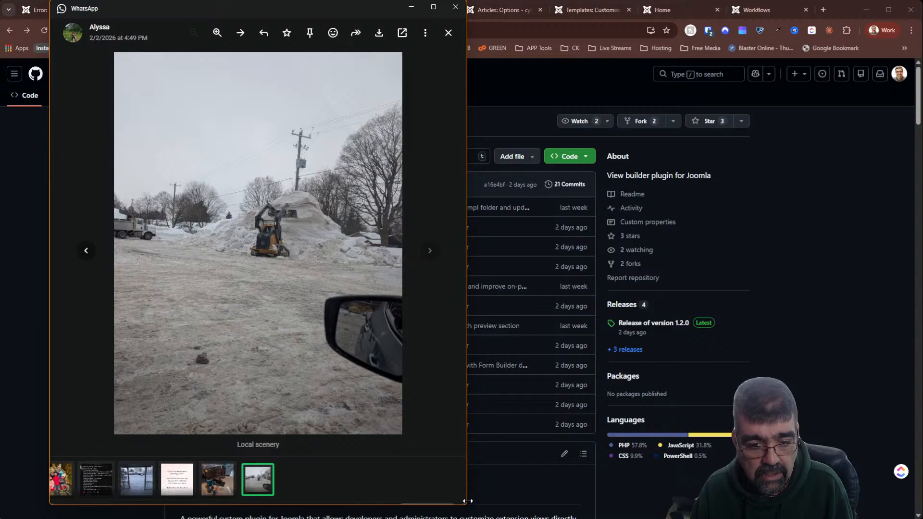
- Widen and heighten the WhatsApp snow-photo viewer, then close it to reveal the GitHub page
{"action": "left_click_drag", "start_coordinate": [468, 501], "coordinate": [854, 502]}
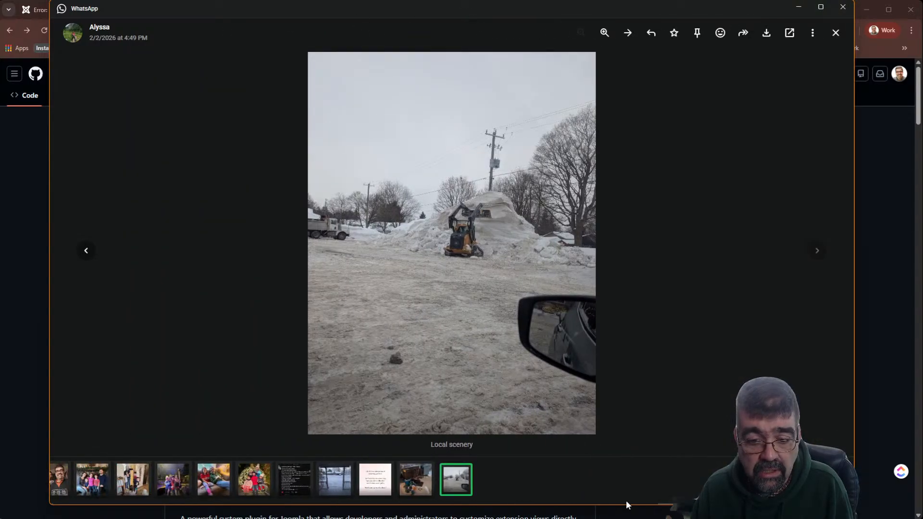
{"action": "left_click_drag", "start_coordinate": [626, 506], "coordinate": [624, 518]}
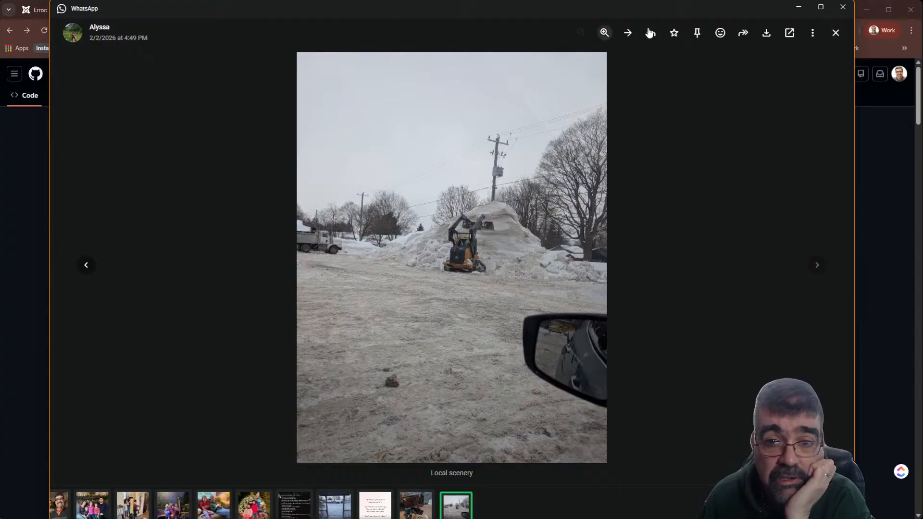
{"action": "left_click", "coordinate": [843, 7]}
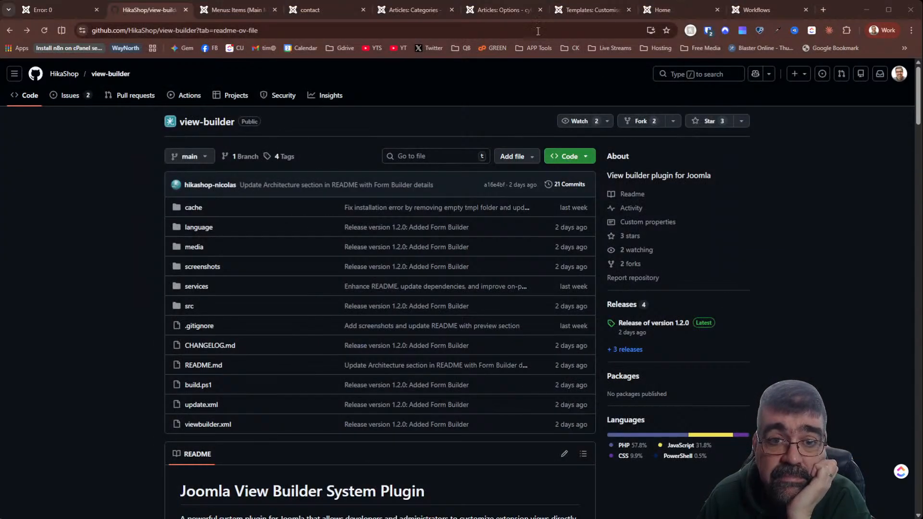
- In the Joomla administrator, go to System > Install Extensions > Install from Web
{"action": "left_click", "coordinate": [513, 11]}
{"action": "left_click", "coordinate": [50, 236]}
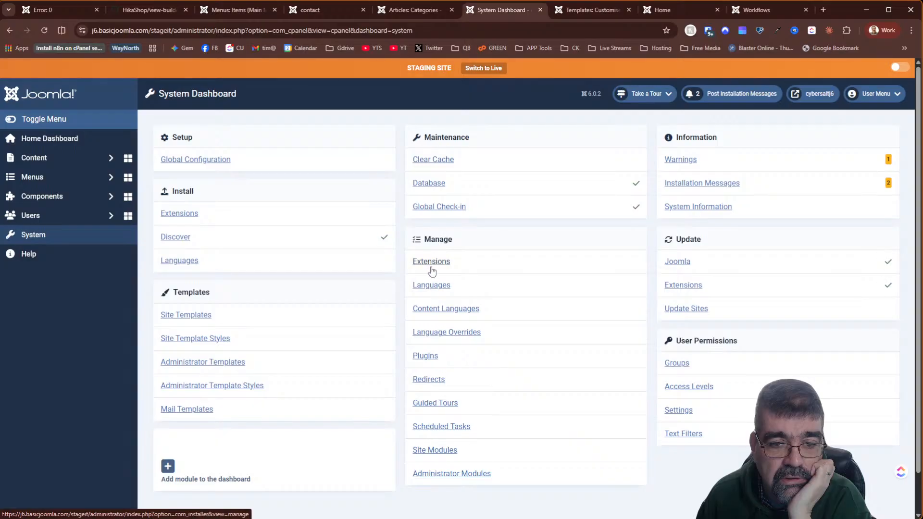
{"action": "left_click", "coordinate": [171, 219]}
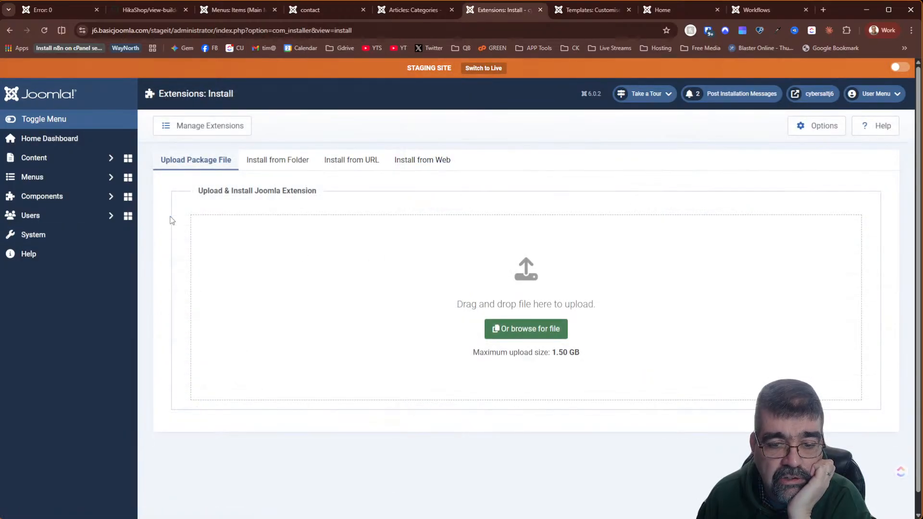
{"action": "left_click", "coordinate": [426, 166]}
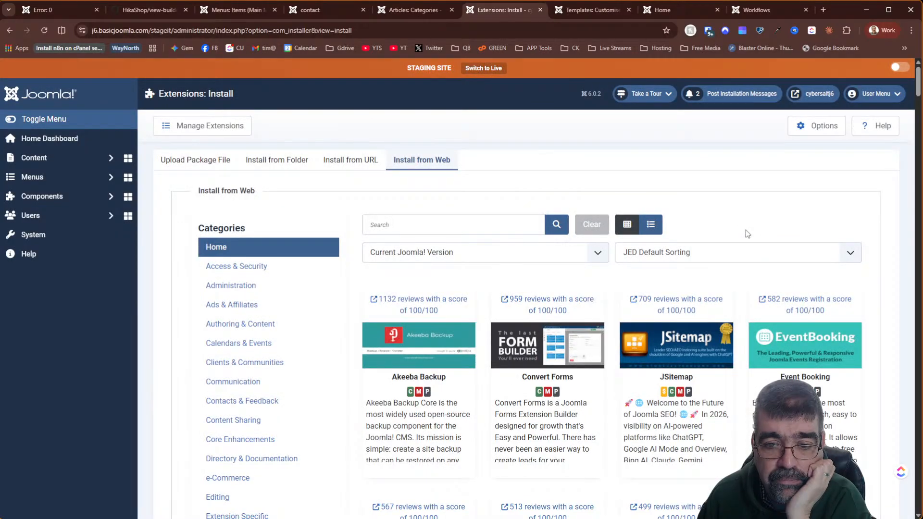
- Sort the web extension list by Newest First and bring up CB ID Verify's reviews link menu
{"action": "left_click", "coordinate": [709, 259]}
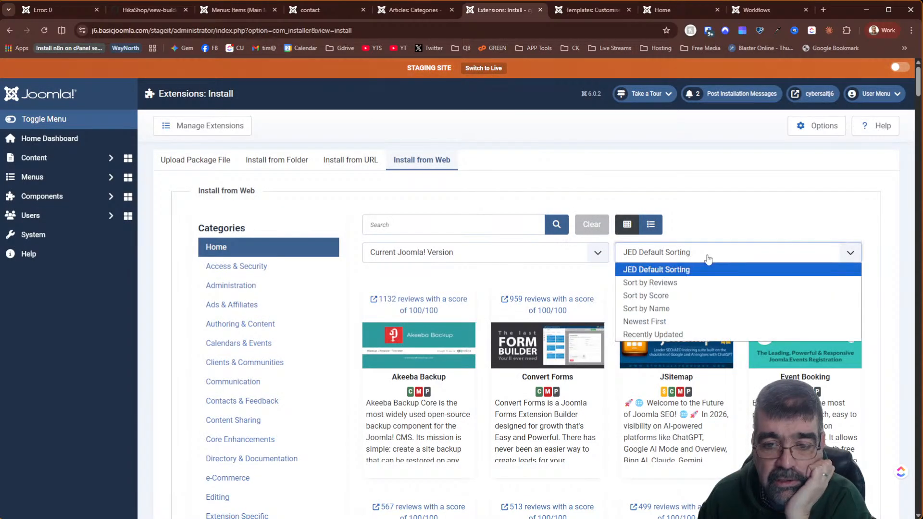
{"action": "left_click", "coordinate": [663, 336]}
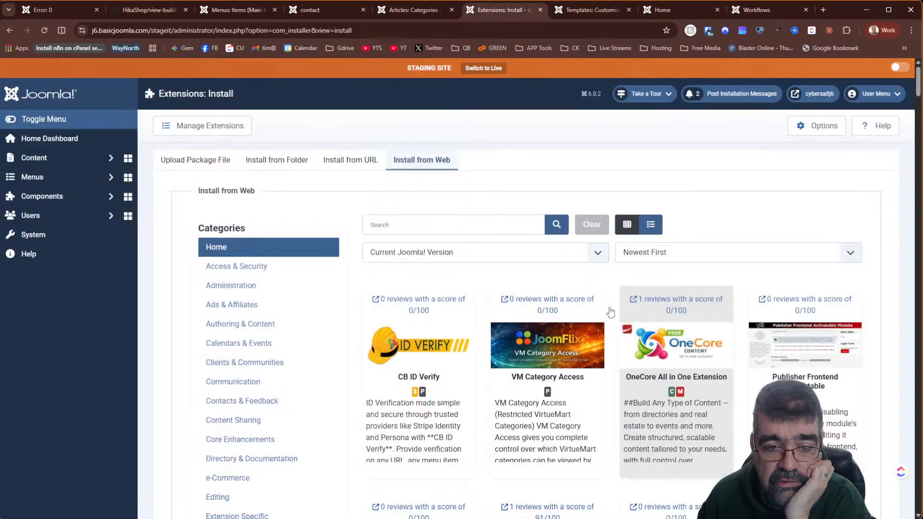
{"action": "scroll", "coordinate": [420, 270], "scroll_direction": "down", "scroll_amount": 5}
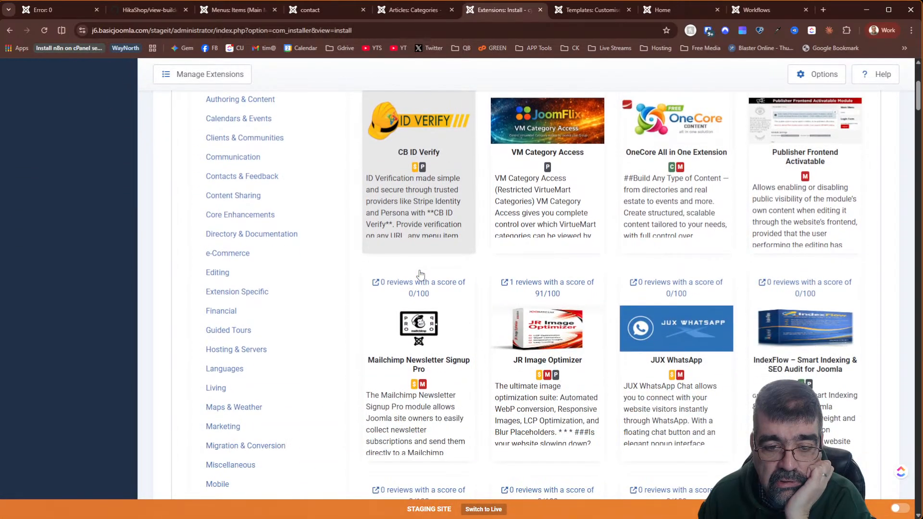
{"action": "scroll", "coordinate": [422, 245], "scroll_direction": "up", "scroll_amount": 3}
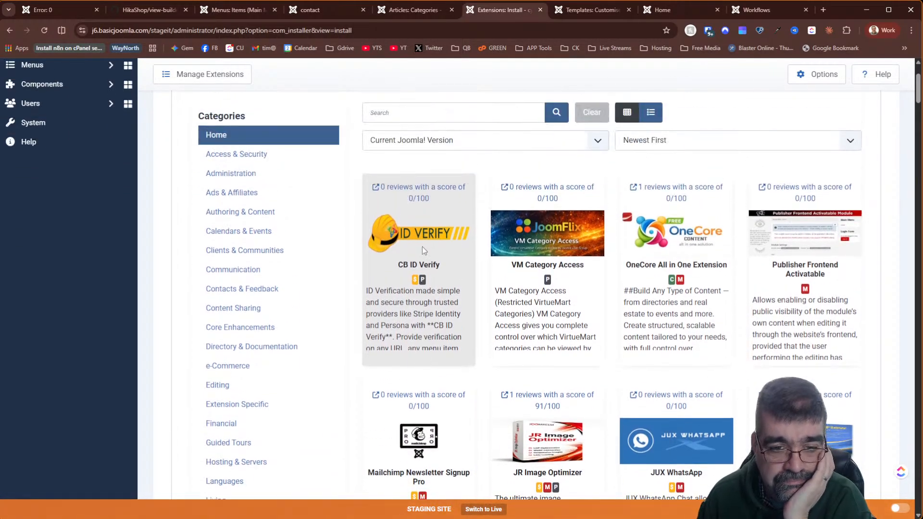
{"action": "right_click", "coordinate": [410, 189]}
- Open the CB ID Verify listing in a new tab, read its description, and launch its Demo
{"action": "left_click", "coordinate": [440, 199]}
{"action": "left_click", "coordinate": [560, 10]}
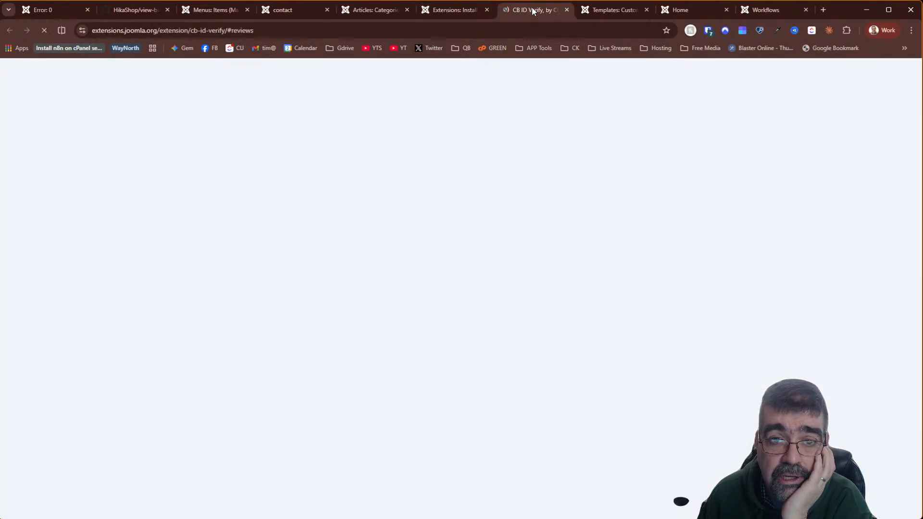
{"action": "scroll", "coordinate": [375, 255], "scroll_direction": "down", "scroll_amount": 5}
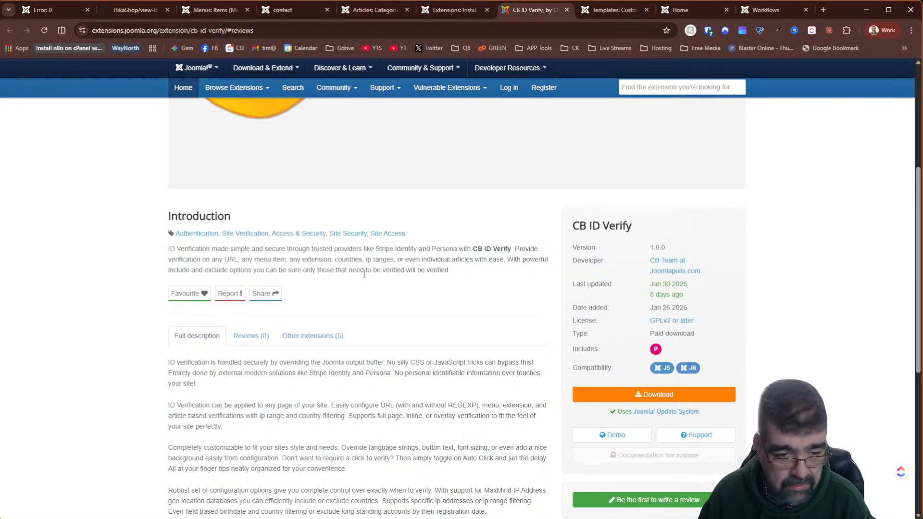
{"action": "scroll", "coordinate": [364, 274], "scroll_direction": "down", "scroll_amount": 2}
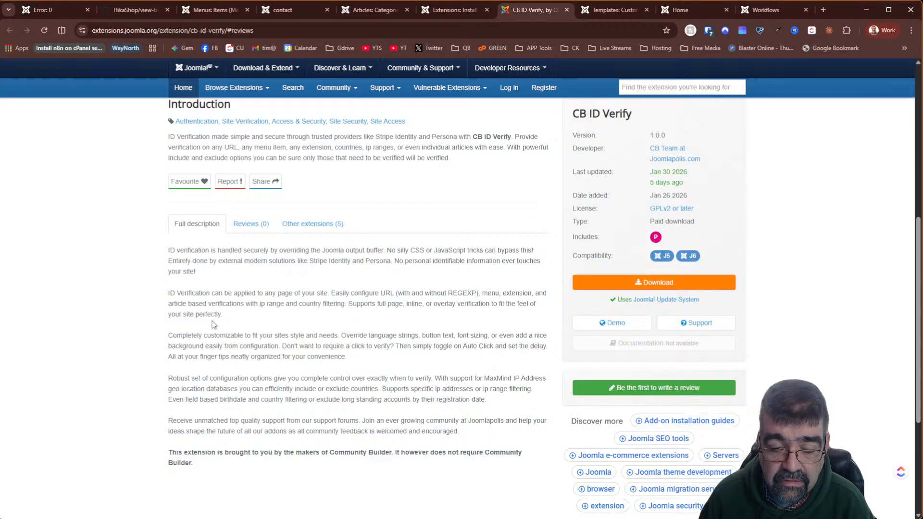
{"action": "left_click", "coordinate": [631, 325]}
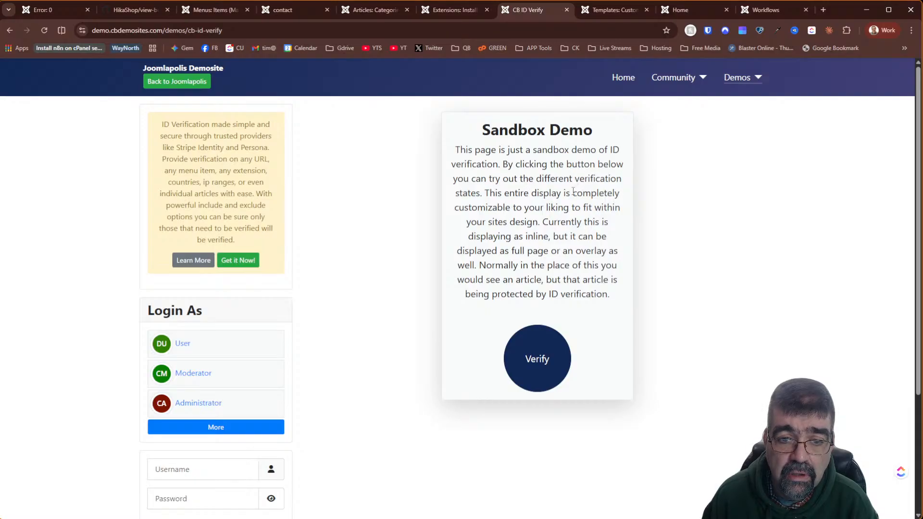
- Run the sandbox ID verification on the CB ID Verify demo and mark it Authorize
{"action": "scroll", "coordinate": [573, 191], "scroll_direction": "down", "scroll_amount": 3}
{"action": "scroll", "coordinate": [777, 326], "scroll_direction": "up", "scroll_amount": 3}
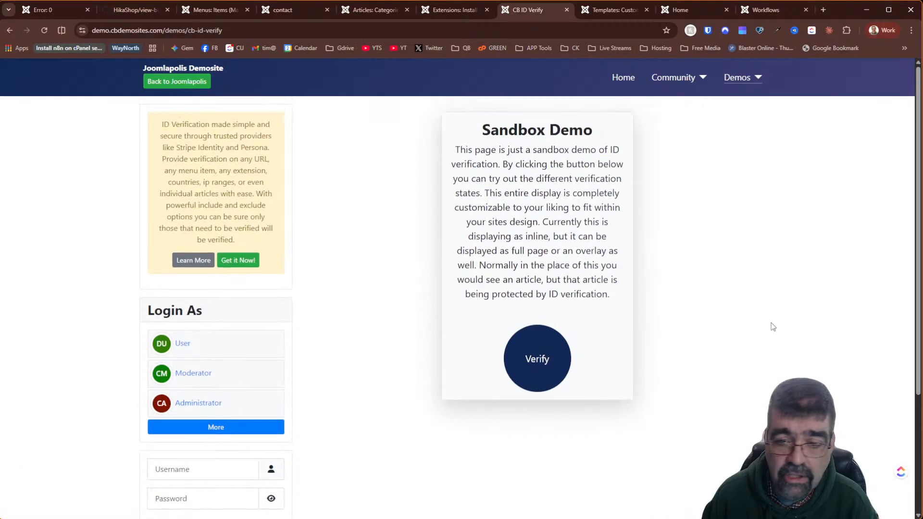
{"action": "left_click", "coordinate": [536, 368]}
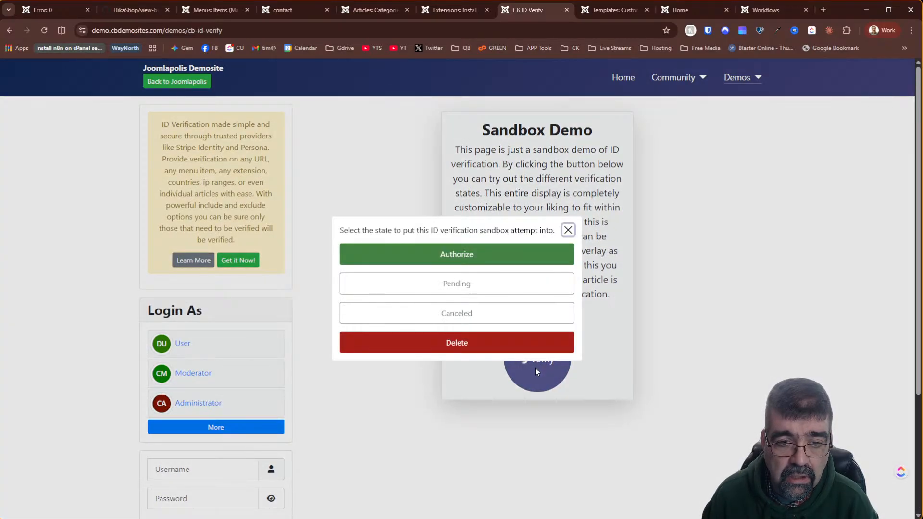
{"action": "left_click", "coordinate": [441, 262]}
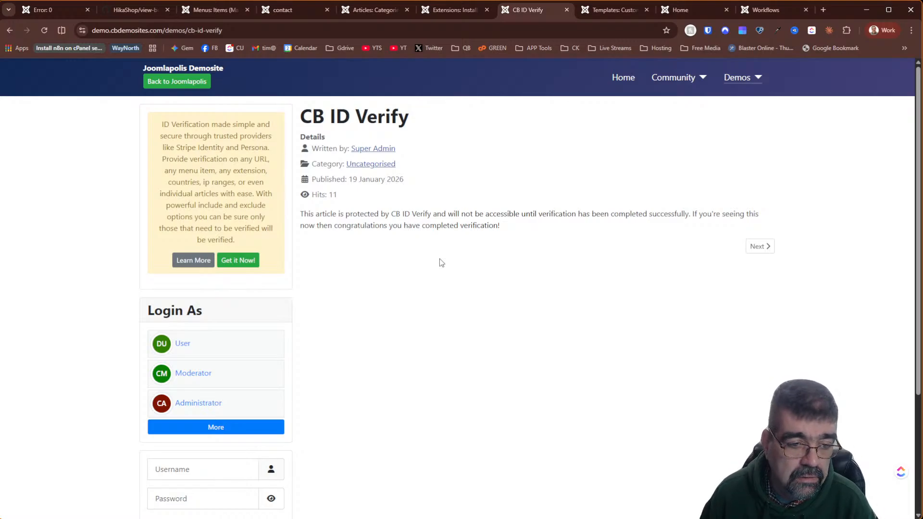
- Log in to the Joomlapolis demosite as the demo User
{"action": "scroll", "coordinate": [442, 262], "scroll_direction": "down", "scroll_amount": 3}
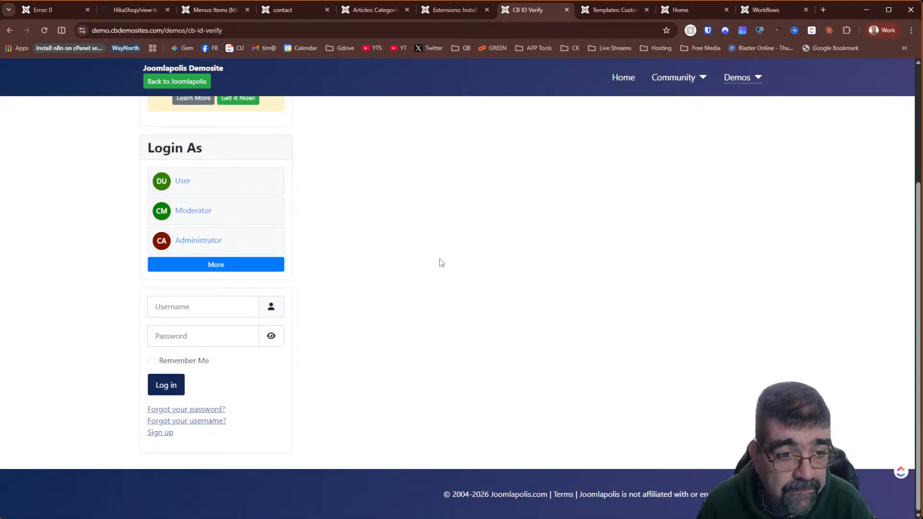
{"action": "left_click", "coordinate": [180, 182]}
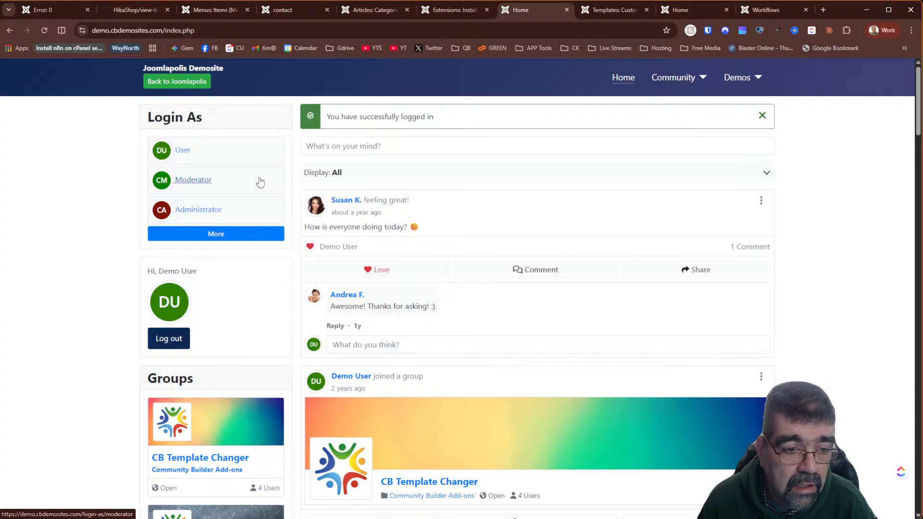
{"action": "scroll", "coordinate": [258, 185], "scroll_direction": "down", "scroll_amount": 5}
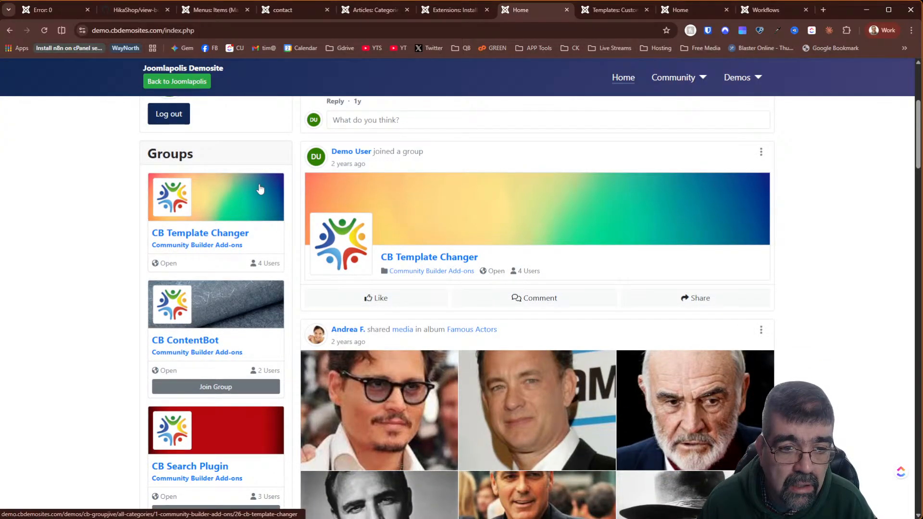
{"action": "scroll", "coordinate": [260, 189], "scroll_direction": "up", "scroll_amount": 5}
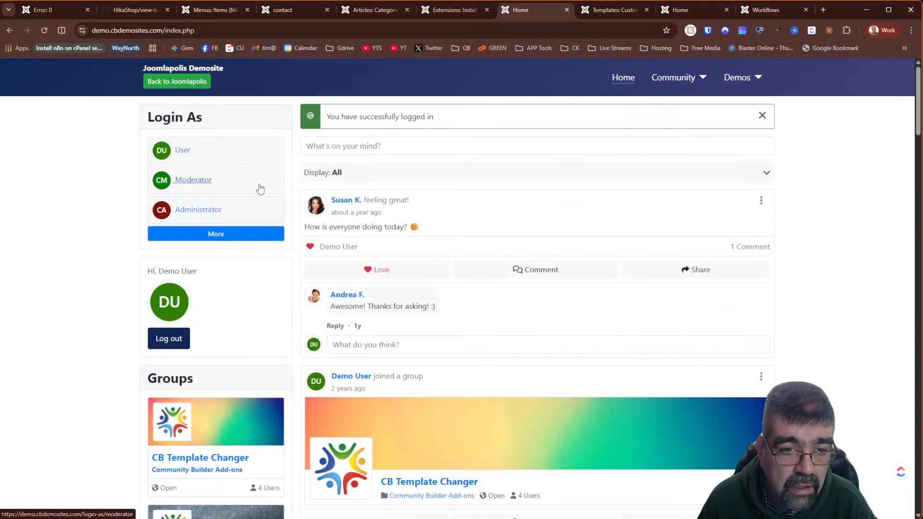
{"action": "scroll", "coordinate": [260, 189], "scroll_direction": "down", "scroll_amount": 7}
{"action": "scroll", "coordinate": [260, 189], "scroll_direction": "up", "scroll_amount": 7}
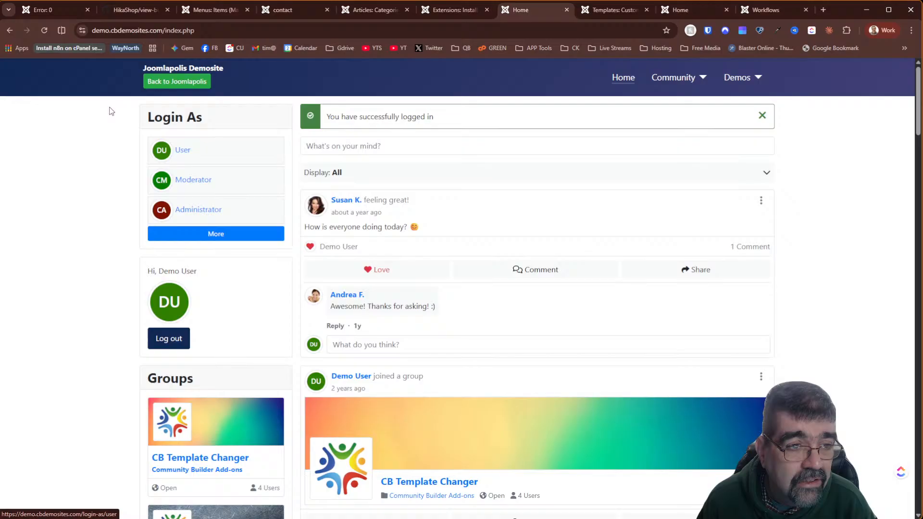
- Return to the CB ID Verify demo page, then go Back to Joomlapolis
{"action": "left_click", "coordinate": [10, 32]}
{"action": "scroll", "coordinate": [339, 194], "scroll_direction": "down", "scroll_amount": 5}
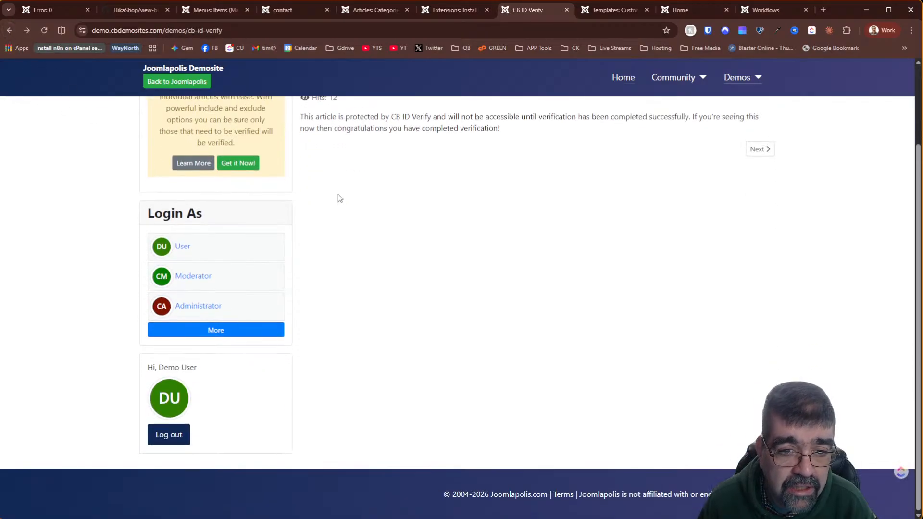
{"action": "scroll", "coordinate": [438, 261], "scroll_direction": "up", "scroll_amount": 5}
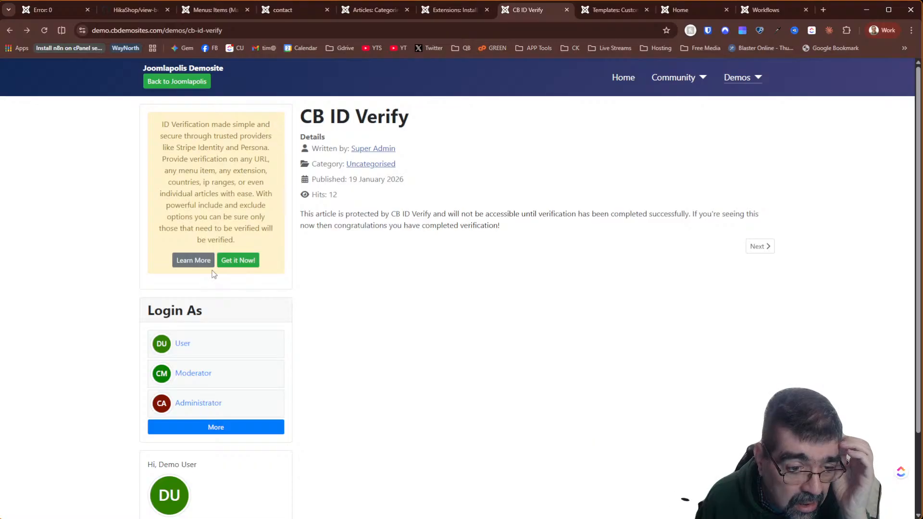
{"action": "scroll", "coordinate": [213, 274], "scroll_direction": "down", "scroll_amount": 2}
{"action": "scroll", "coordinate": [213, 274], "scroll_direction": "up", "scroll_amount": 2}
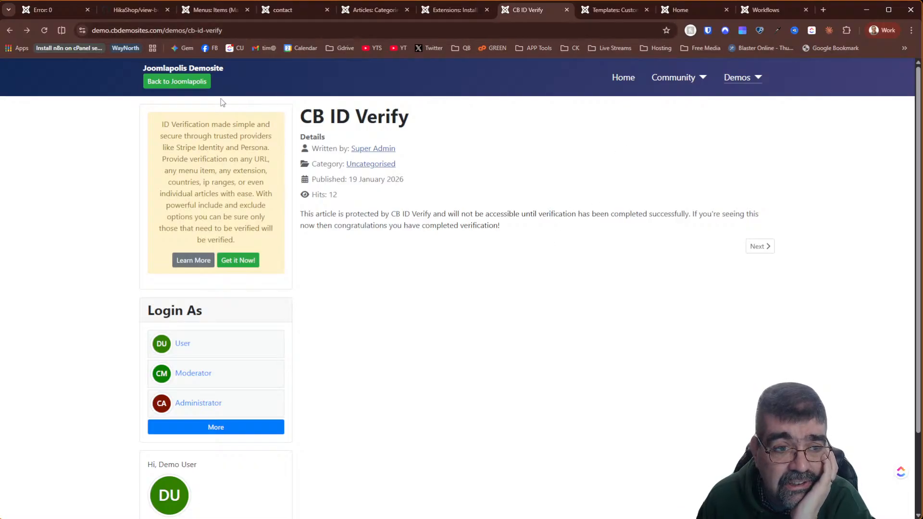
{"action": "left_click", "coordinate": [201, 87]}
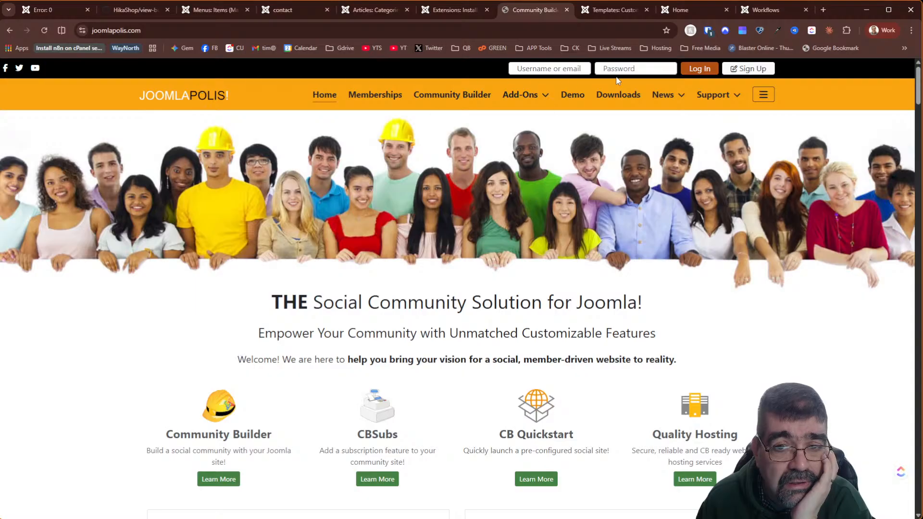
- Open the 'CB ID Verify 1.0' post under Latest Blogs on the Joomlapolis homepage
{"action": "scroll", "coordinate": [521, 220], "scroll_direction": "down", "scroll_amount": 7}
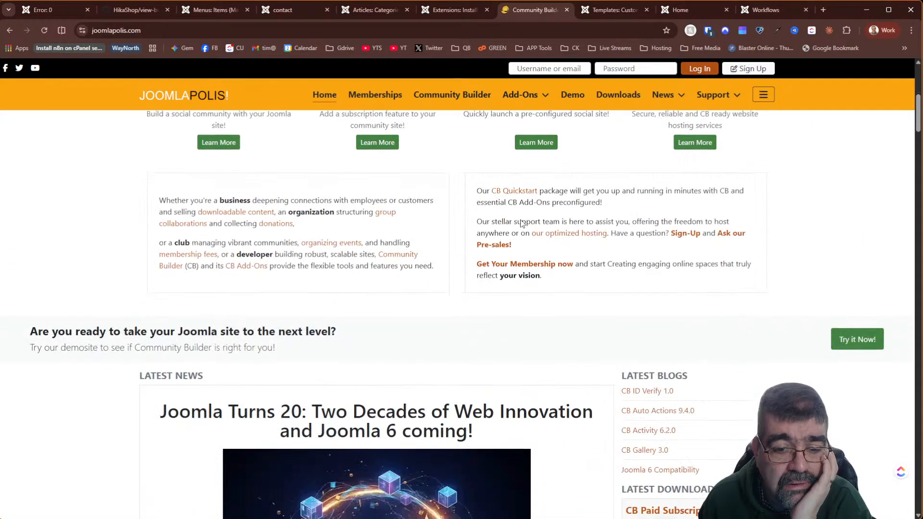
{"action": "scroll", "coordinate": [521, 219], "scroll_direction": "down", "scroll_amount": 8}
{"action": "scroll", "coordinate": [521, 221], "scroll_direction": "up", "scroll_amount": 6}
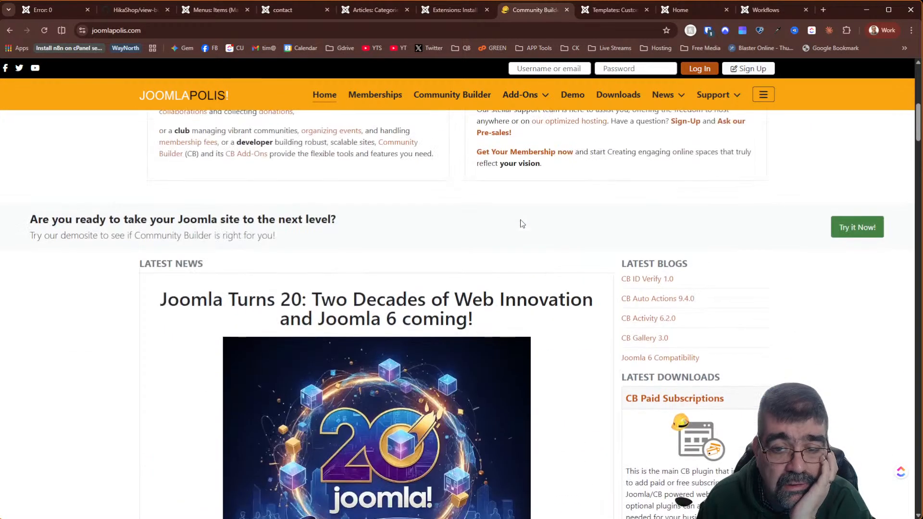
{"action": "left_click", "coordinate": [657, 280]}
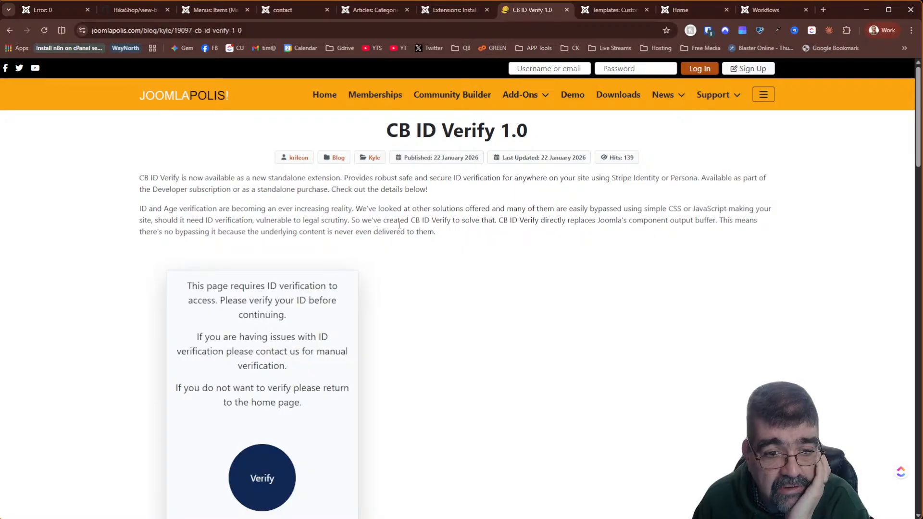
- Read the CB ID Verify 1.0 post and follow its joomlapolis.com/addons/cb-id-verify link
{"action": "scroll", "coordinate": [479, 241], "scroll_direction": "down", "scroll_amount": 5}
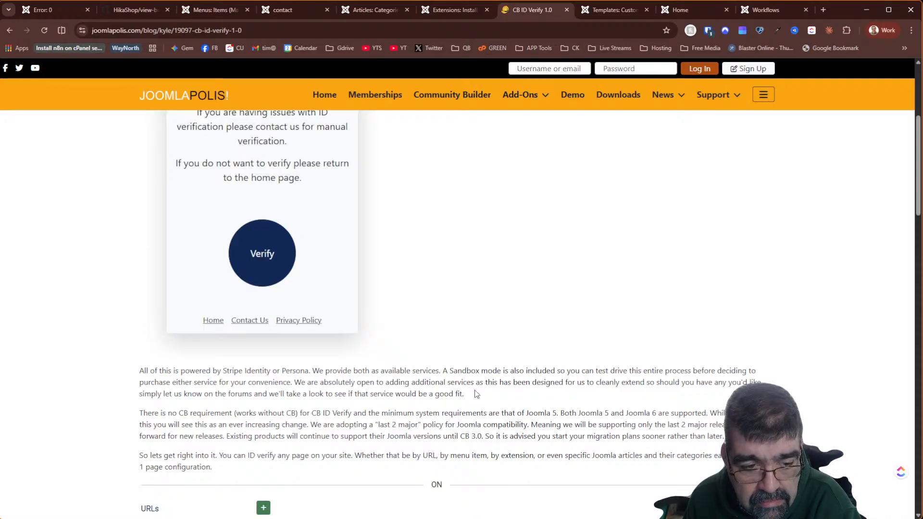
{"action": "scroll", "coordinate": [406, 379], "scroll_direction": "down", "scroll_amount": 2}
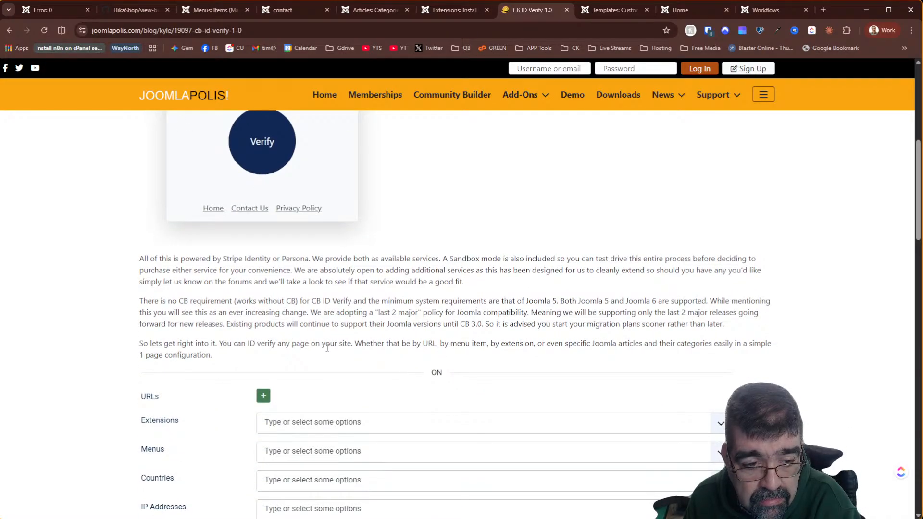
{"action": "scroll", "coordinate": [327, 348], "scroll_direction": "down", "scroll_amount": 2}
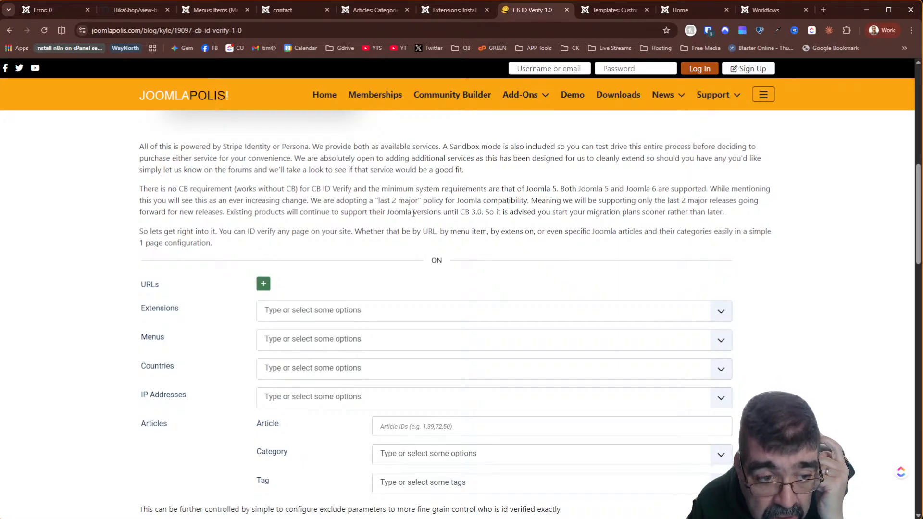
{"action": "scroll", "coordinate": [529, 219], "scroll_direction": "down", "scroll_amount": 2}
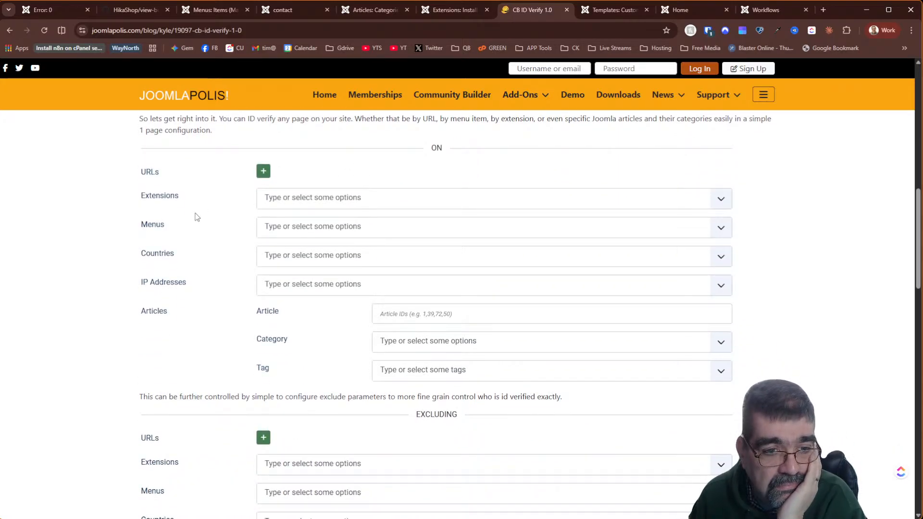
{"action": "scroll", "coordinate": [196, 217], "scroll_direction": "down", "scroll_amount": 10}
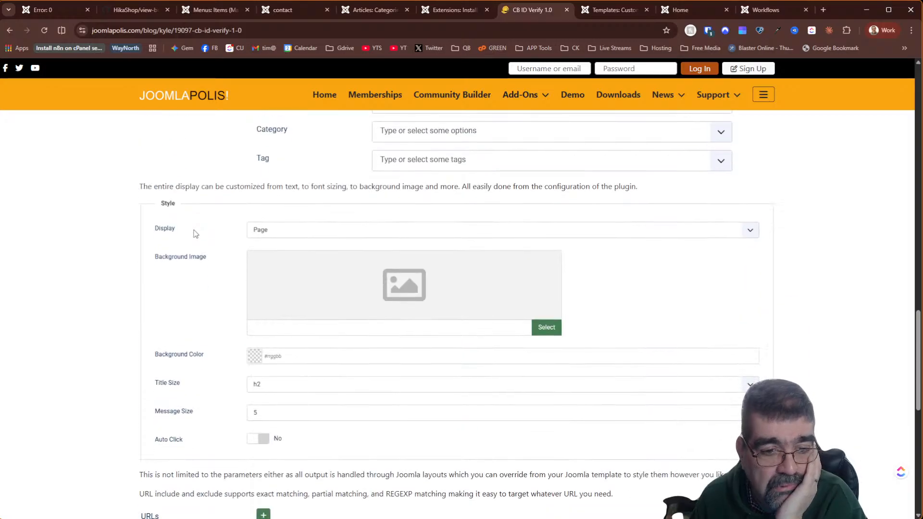
{"action": "scroll", "coordinate": [196, 233], "scroll_direction": "down", "scroll_amount": 4}
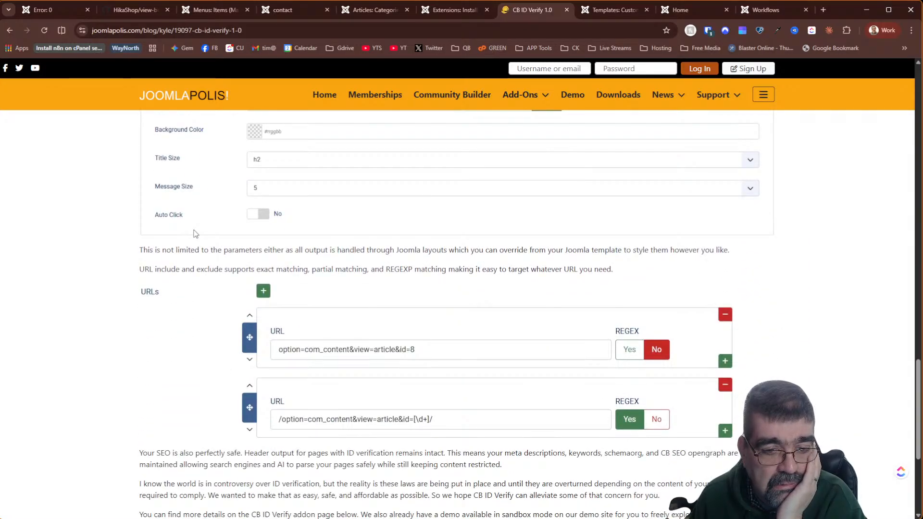
{"action": "scroll", "coordinate": [195, 234], "scroll_direction": "down", "scroll_amount": 4}
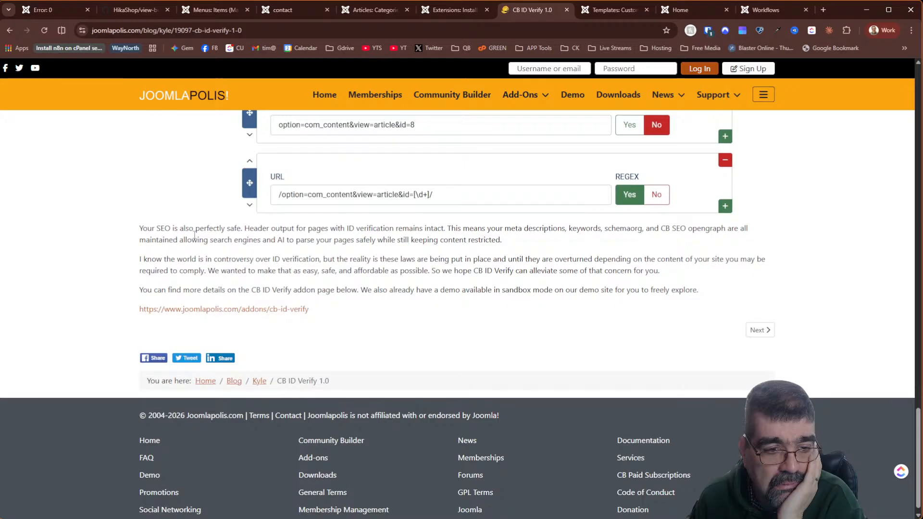
{"action": "left_click", "coordinate": [212, 310]}
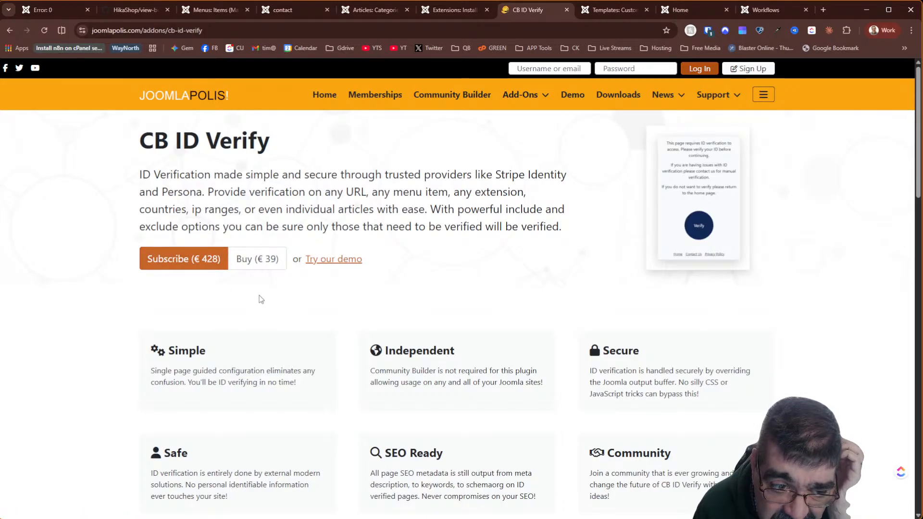
{"action": "scroll", "coordinate": [261, 299], "scroll_direction": "down", "scroll_amount": 4}
{"action": "scroll", "coordinate": [259, 299], "scroll_direction": "up", "scroll_amount": 5}
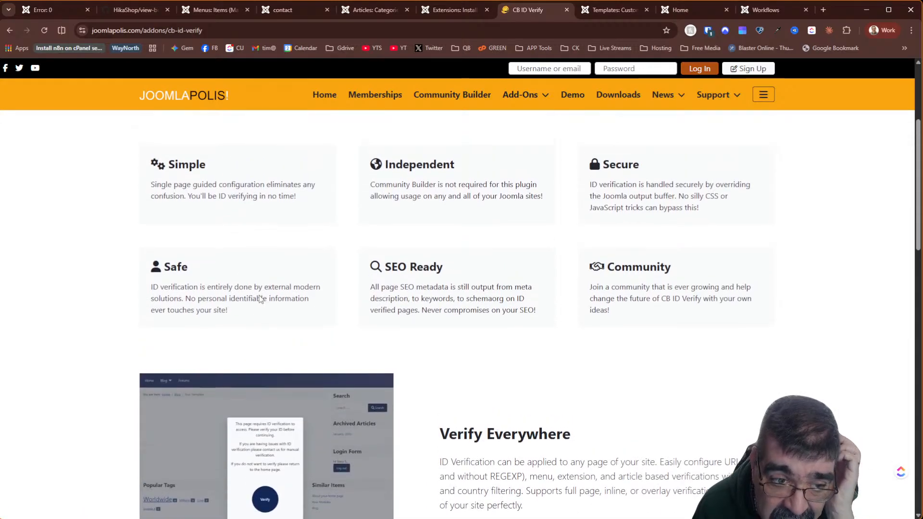
{"action": "scroll", "coordinate": [246, 286], "scroll_direction": "down", "scroll_amount": 2}
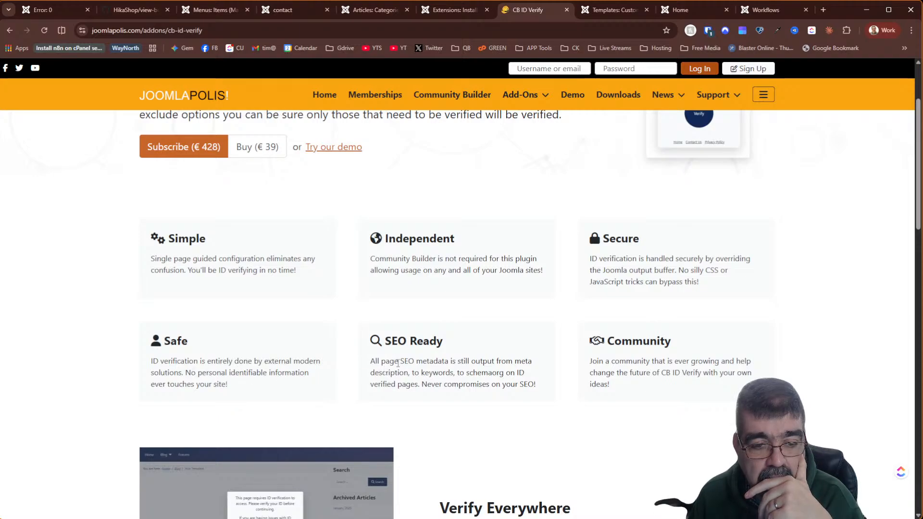
{"action": "scroll", "coordinate": [429, 364], "scroll_direction": "down", "scroll_amount": 7}
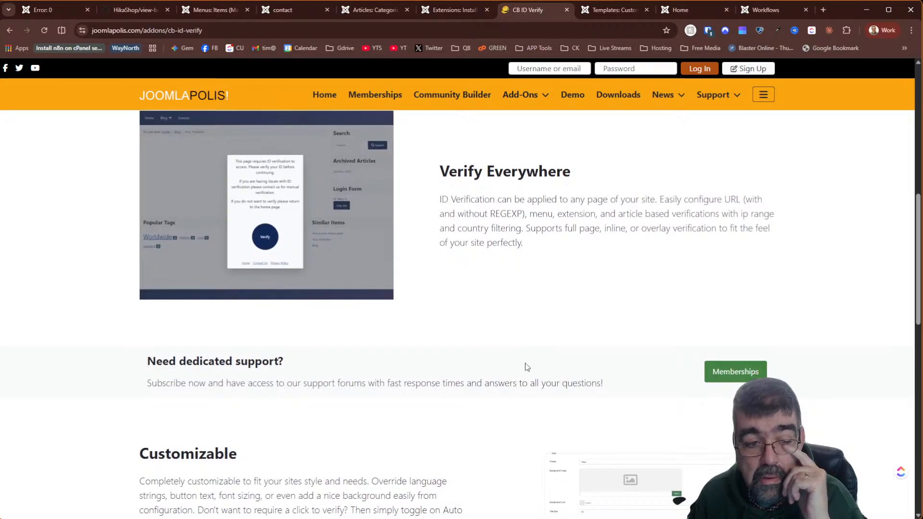
{"action": "scroll", "coordinate": [527, 365], "scroll_direction": "down", "scroll_amount": 5}
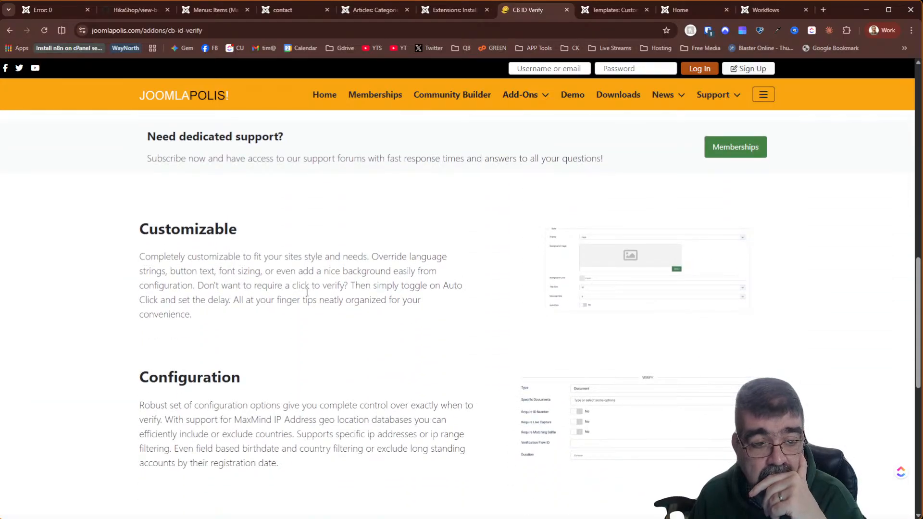
{"action": "left_click", "coordinate": [647, 268]}
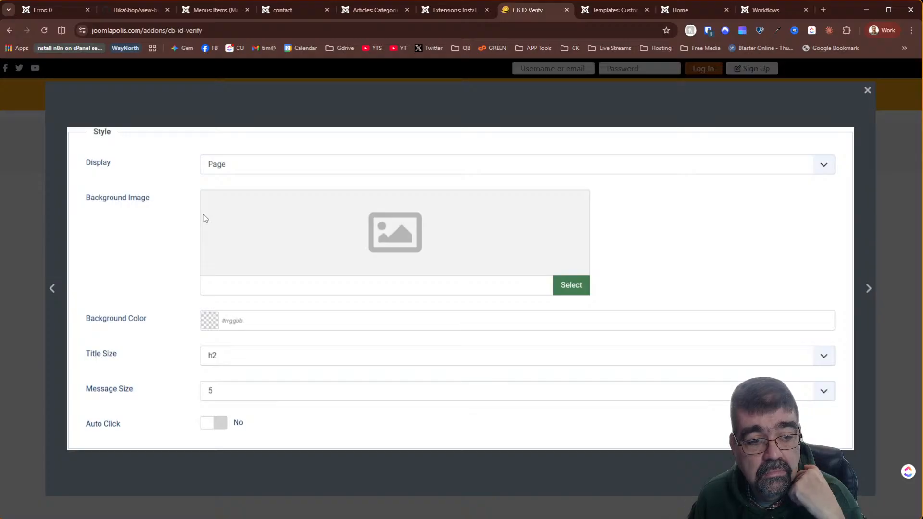
{"action": "left_click", "coordinate": [868, 90]}
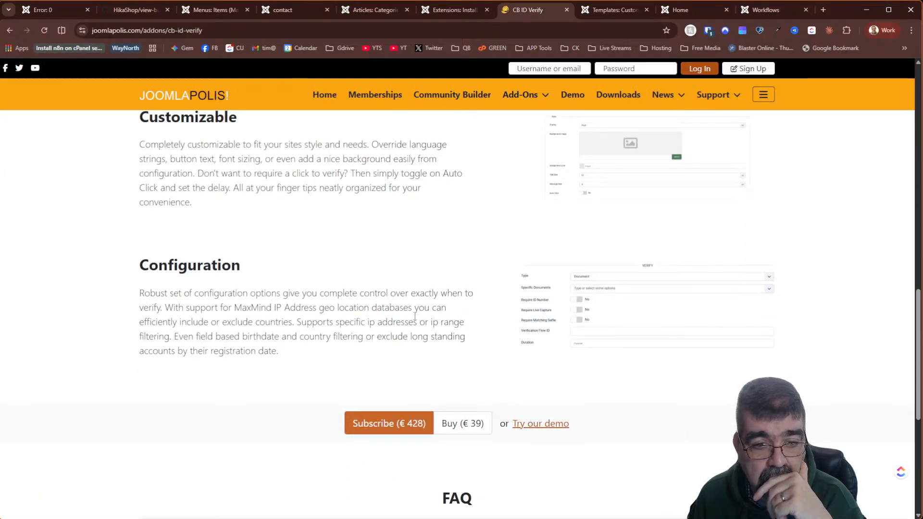
{"action": "left_click", "coordinate": [563, 309]}
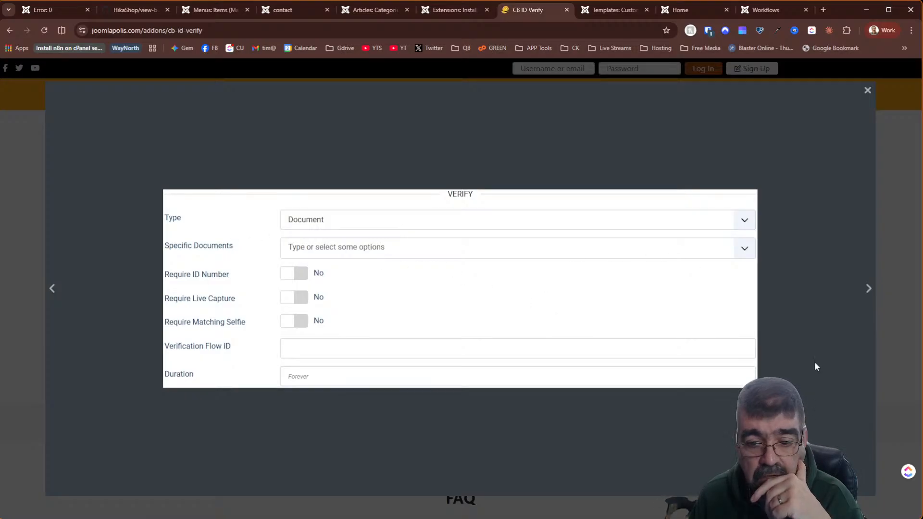
{"action": "left_click", "coordinate": [868, 90]}
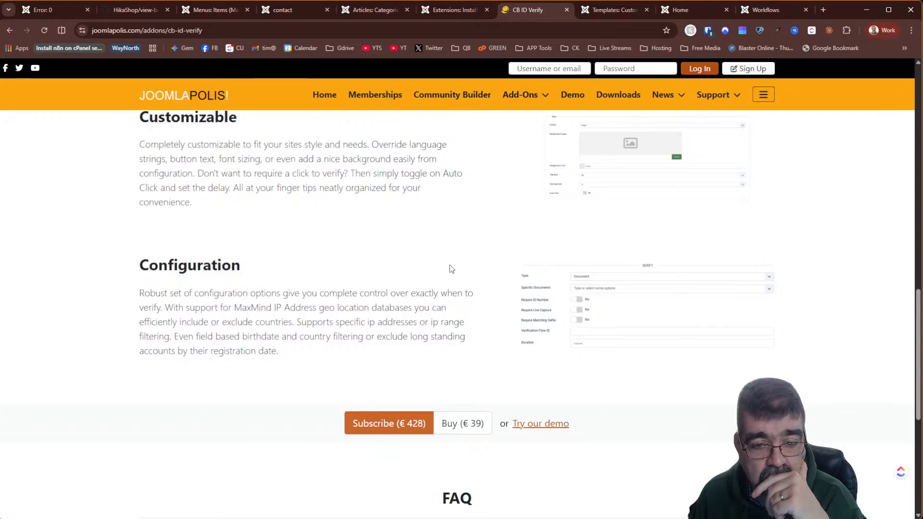
{"action": "scroll", "coordinate": [451, 269], "scroll_direction": "down", "scroll_amount": 5}
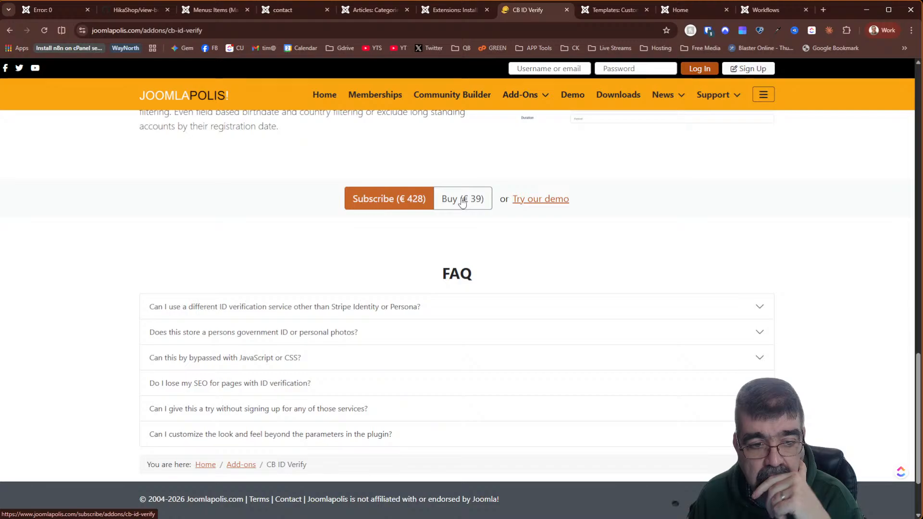
{"action": "scroll", "coordinate": [289, 245], "scroll_direction": "down", "scroll_amount": 2}
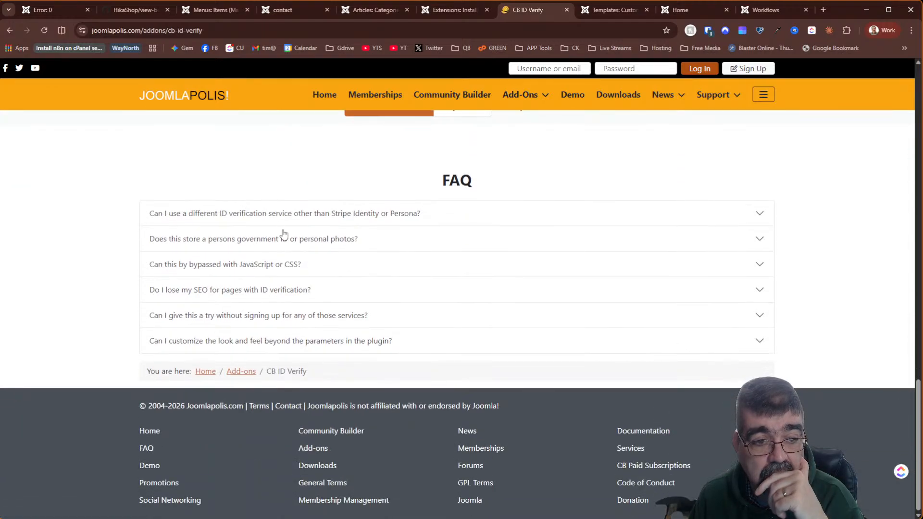
- Expand the FAQs on other services, storing government IDs and JavaScript/CSS bypass, then autofill the saved login
{"action": "left_click", "coordinate": [287, 219]}
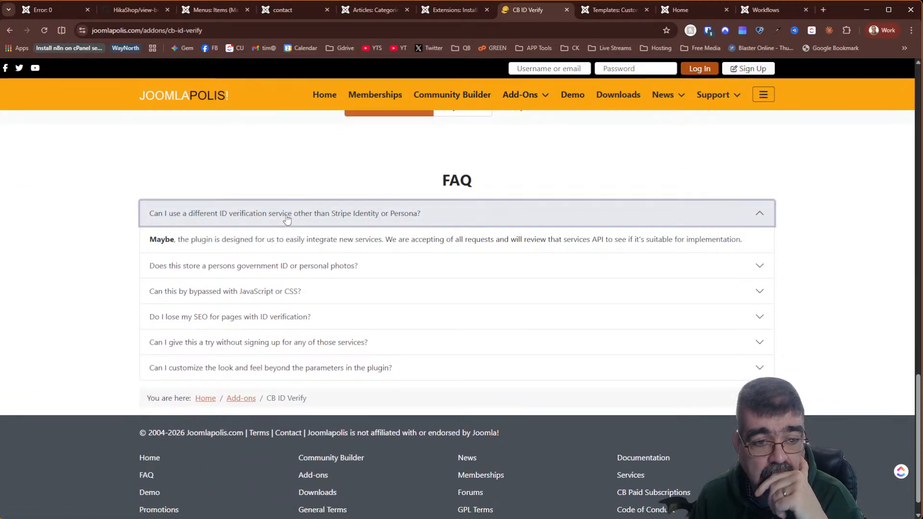
{"action": "left_click", "coordinate": [333, 270]}
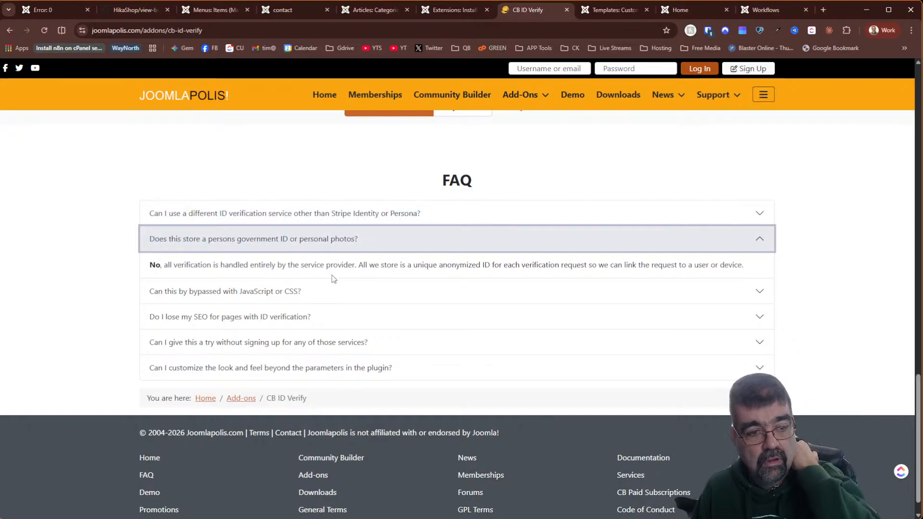
{"action": "left_click", "coordinate": [332, 290]}
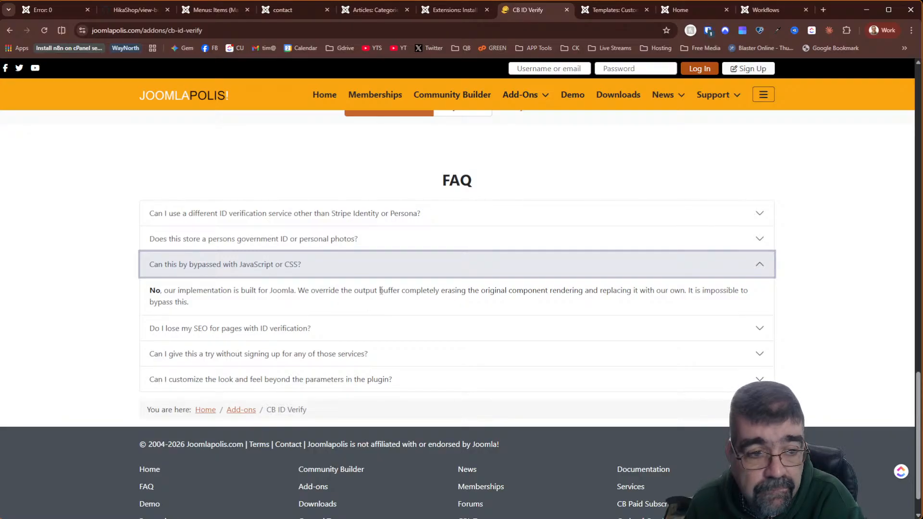
{"action": "left_click", "coordinate": [537, 69]}
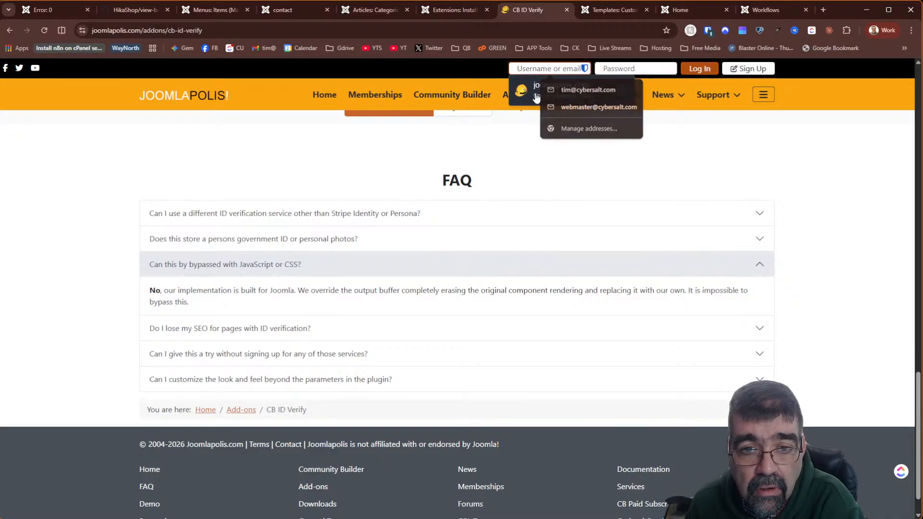
{"action": "left_click", "coordinate": [534, 91]}
- Log in to Joomlapolis, check the Download option, then return to the Articles: Categories admin tab
{"action": "left_click", "coordinate": [694, 69]}
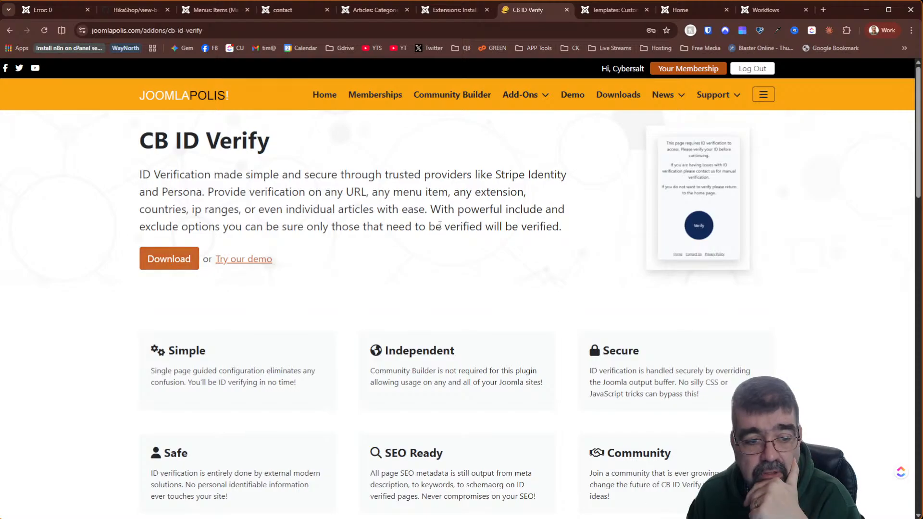
{"action": "scroll", "coordinate": [440, 225], "scroll_direction": "down", "scroll_amount": 10}
{"action": "scroll", "coordinate": [440, 225], "scroll_direction": "down", "scroll_amount": 7}
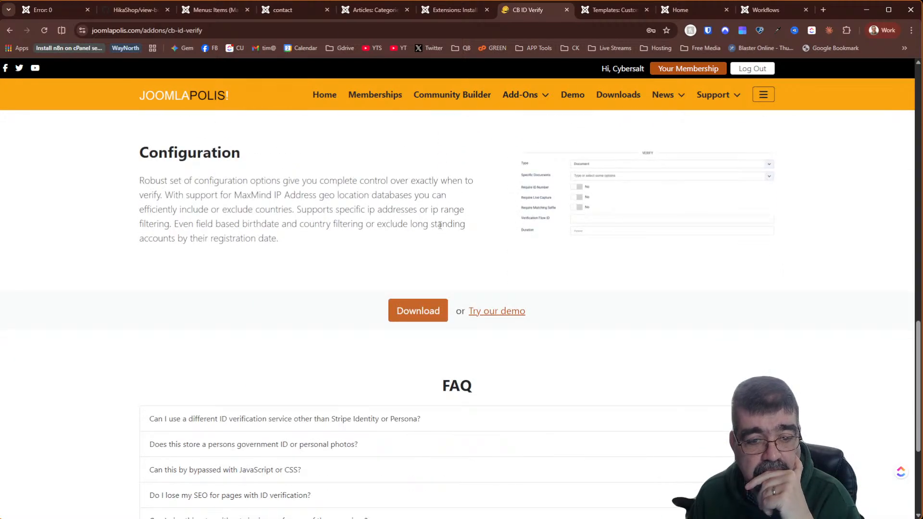
{"action": "scroll", "coordinate": [440, 225], "scroll_direction": "up", "scroll_amount": 20}
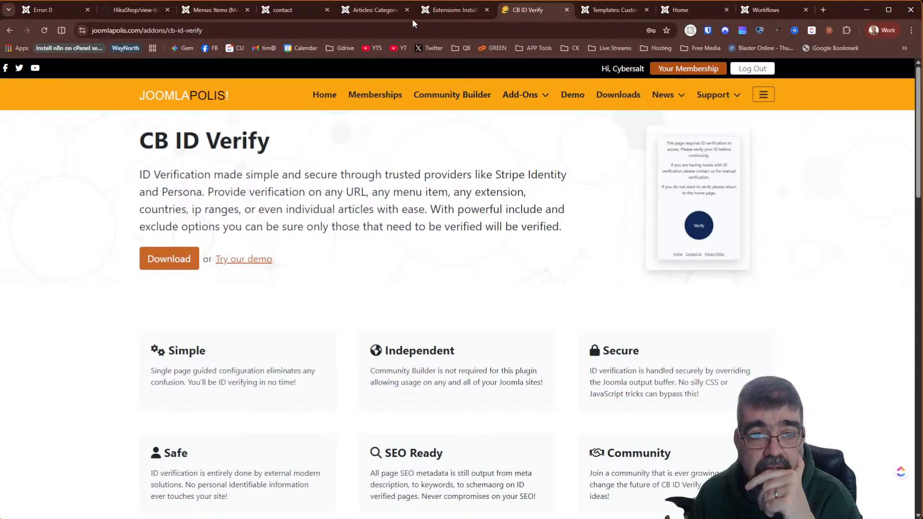
{"action": "left_click", "coordinate": [308, 14]}
{"action": "left_click", "coordinate": [373, 10]}
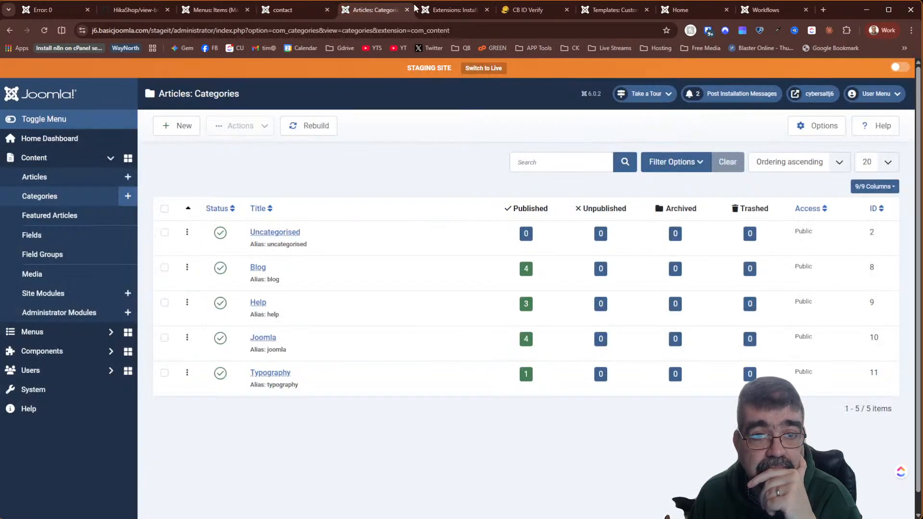
- Open the VM Category Access directory listing in a new tab, look it over, and return to Install from Web
{"action": "left_click", "coordinate": [437, 12]}
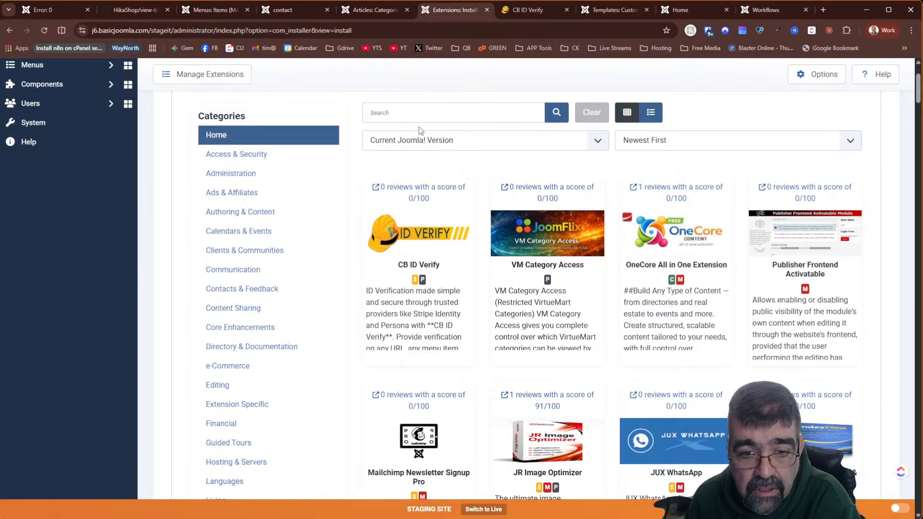
{"action": "right_click", "coordinate": [526, 187]}
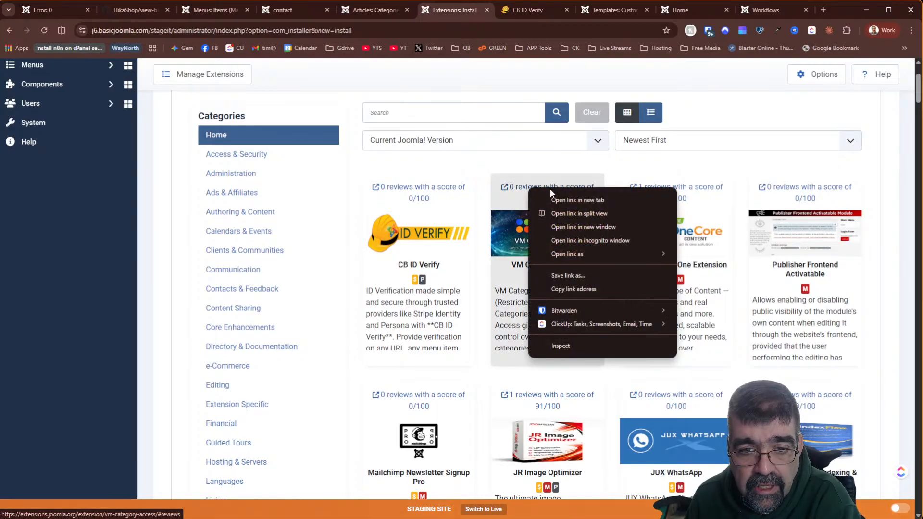
{"action": "left_click", "coordinate": [563, 202]}
{"action": "left_click", "coordinate": [483, 10]}
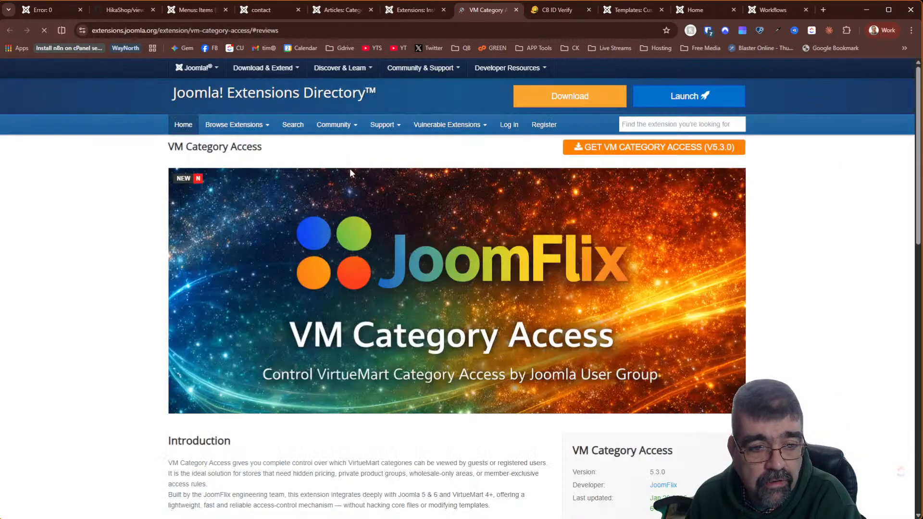
{"action": "scroll", "coordinate": [354, 229], "scroll_direction": "down", "scroll_amount": 4}
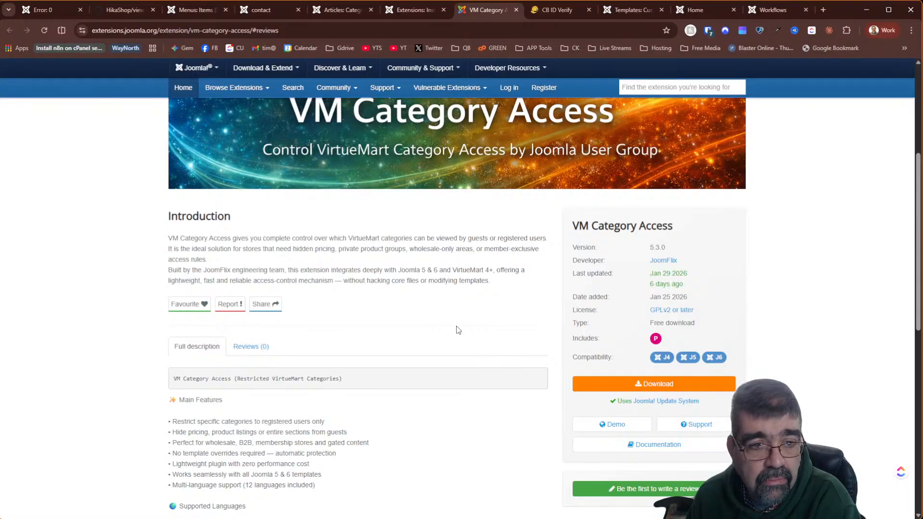
{"action": "scroll", "coordinate": [459, 330], "scroll_direction": "down", "scroll_amount": 4}
{"action": "scroll", "coordinate": [458, 330], "scroll_direction": "up", "scroll_amount": 6}
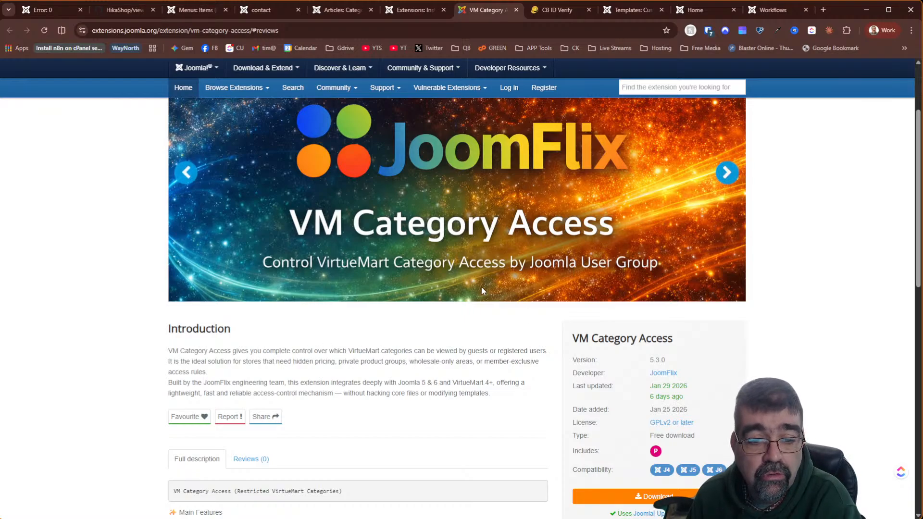
{"action": "left_click", "coordinate": [420, 12]}
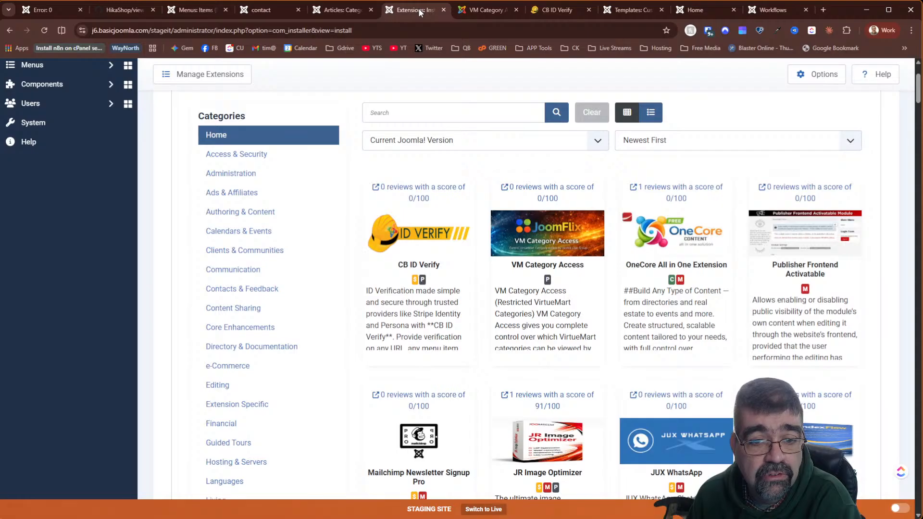
- Open the OneCore reviews link in a new tab and dismiss the Review popup
{"action": "right_click", "coordinate": [695, 198]}
{"action": "left_click", "coordinate": [712, 204]}
{"action": "left_click", "coordinate": [505, 14]}
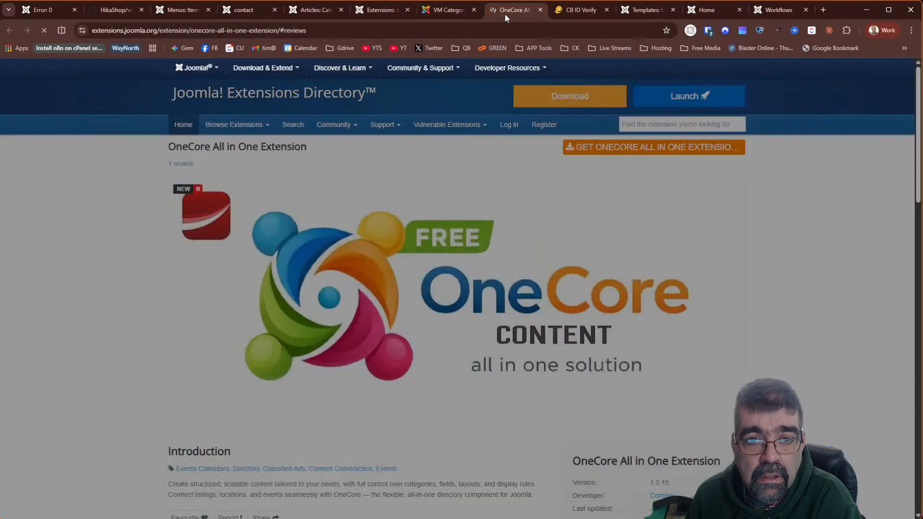
{"action": "left_click", "coordinate": [740, 247]}
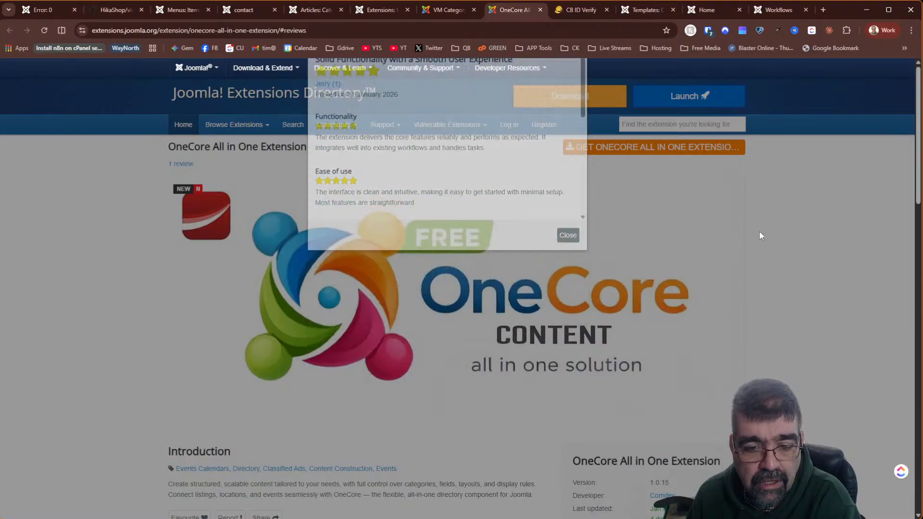
- Scroll through the OneCore All in One Extension's Full description
{"action": "scroll", "coordinate": [468, 220], "scroll_direction": "down", "scroll_amount": 2}
{"action": "scroll", "coordinate": [467, 222], "scroll_direction": "down", "scroll_amount": 3}
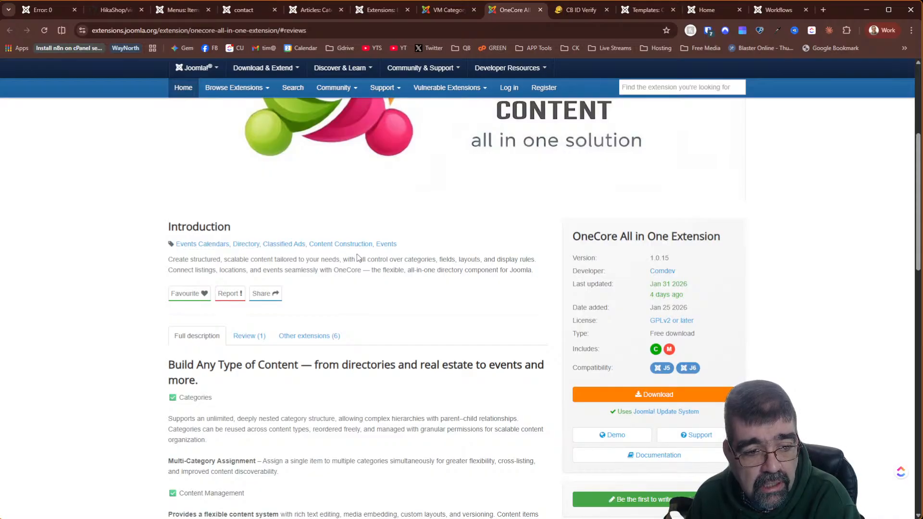
{"action": "scroll", "coordinate": [357, 258], "scroll_direction": "down", "scroll_amount": 2}
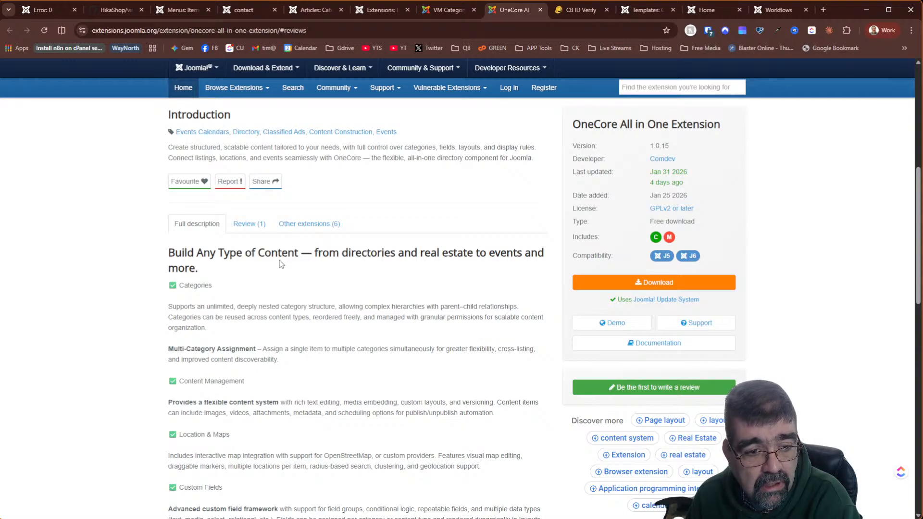
{"action": "scroll", "coordinate": [281, 264], "scroll_direction": "down", "scroll_amount": 2}
{"action": "scroll", "coordinate": [280, 262], "scroll_direction": "down", "scroll_amount": 6}
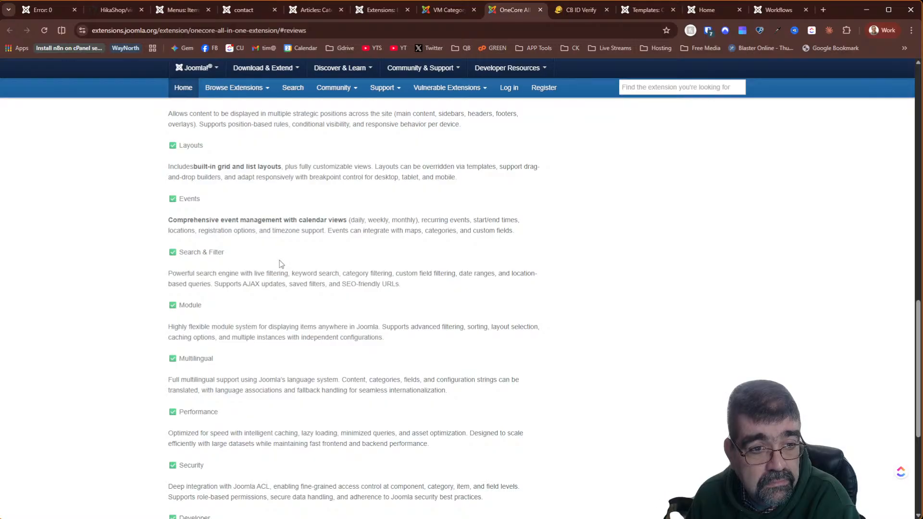
{"action": "scroll", "coordinate": [420, 249], "scroll_direction": "up", "scroll_amount": 12}
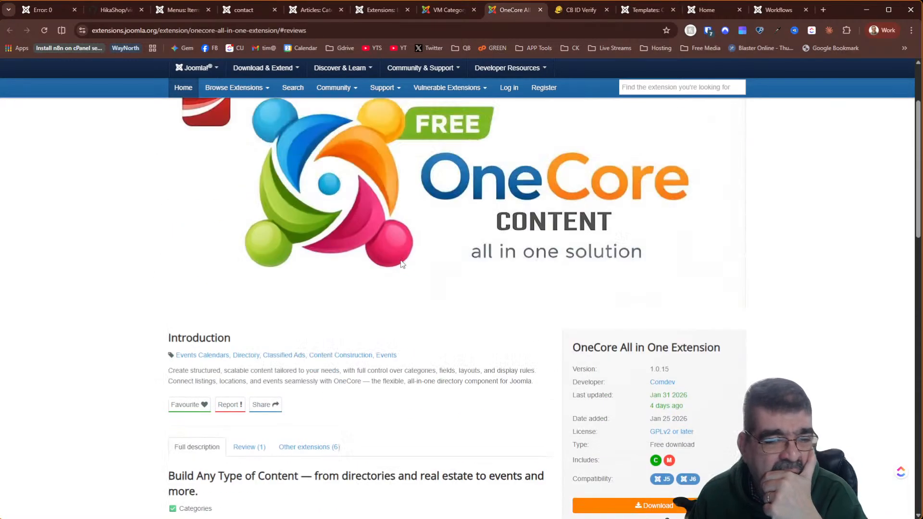
{"action": "scroll", "coordinate": [400, 267], "scroll_direction": "up", "scroll_amount": 2}
{"action": "scroll", "coordinate": [397, 271], "scroll_direction": "down", "scroll_amount": 2}
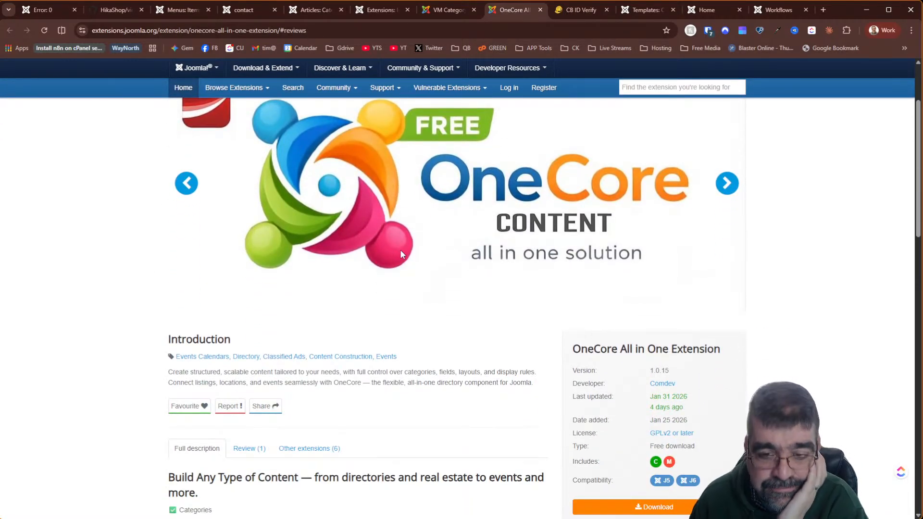
{"action": "scroll", "coordinate": [400, 250], "scroll_direction": "down", "scroll_amount": 4}
- Open the OneCore live demo and browse its All Content London map and business cards
{"action": "left_click", "coordinate": [613, 324]}
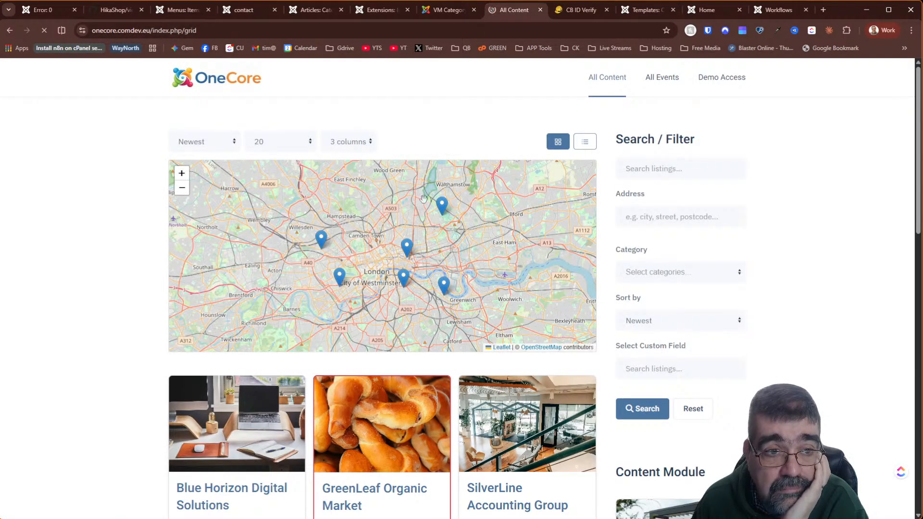
{"action": "scroll", "coordinate": [85, 162], "scroll_direction": "down", "scroll_amount": 4}
{"action": "scroll", "coordinate": [85, 162], "scroll_direction": "down", "scroll_amount": 4}
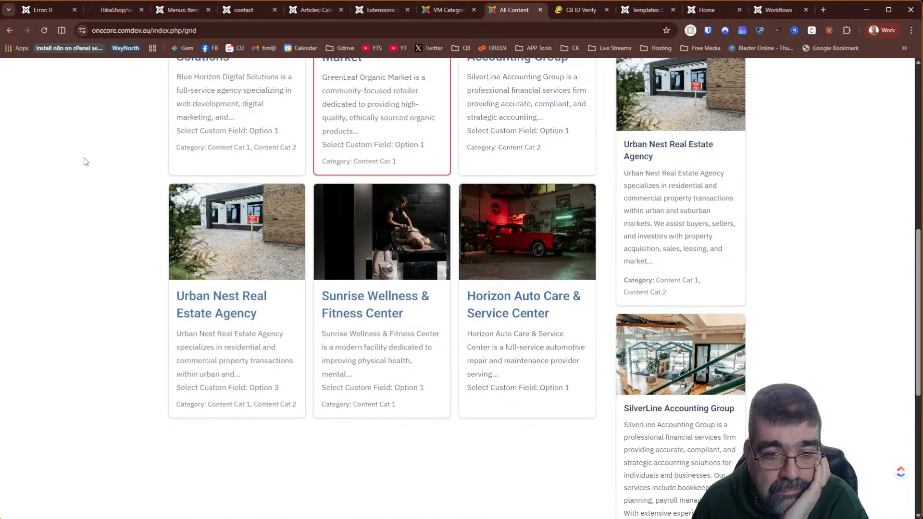
{"action": "scroll", "coordinate": [86, 161], "scroll_direction": "down", "scroll_amount": 6}
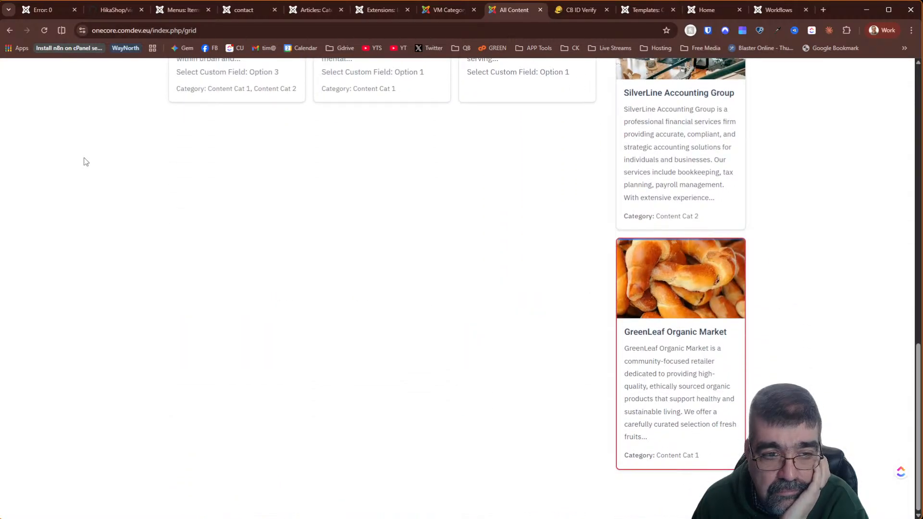
{"action": "scroll", "coordinate": [86, 162], "scroll_direction": "up", "scroll_amount": 8}
{"action": "scroll", "coordinate": [86, 161], "scroll_direction": "up", "scroll_amount": 6}
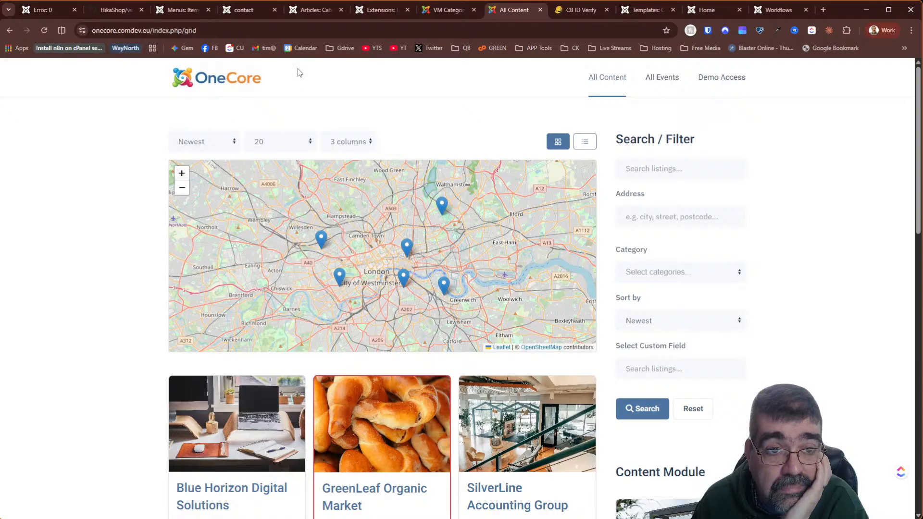
- Go back to the OneCore extension listing and close the Review popup
{"action": "left_click", "coordinate": [12, 32]}
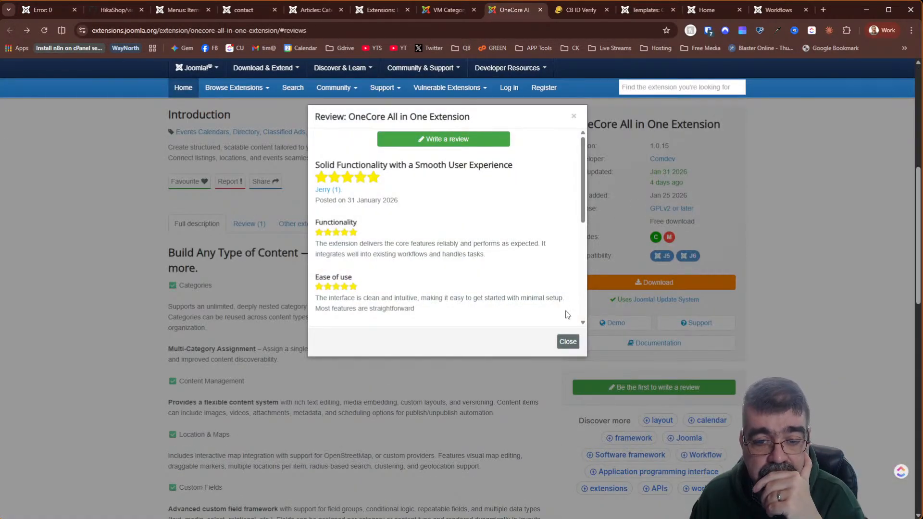
{"action": "left_click", "coordinate": [569, 342]}
{"action": "scroll", "coordinate": [351, 289], "scroll_direction": "down", "scroll_amount": 2}
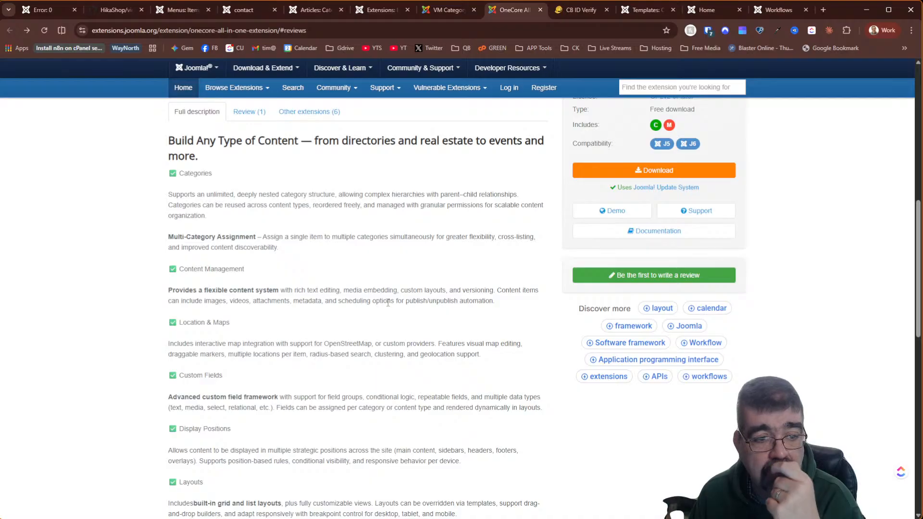
{"action": "scroll", "coordinate": [388, 303], "scroll_direction": "up", "scroll_amount": 5}
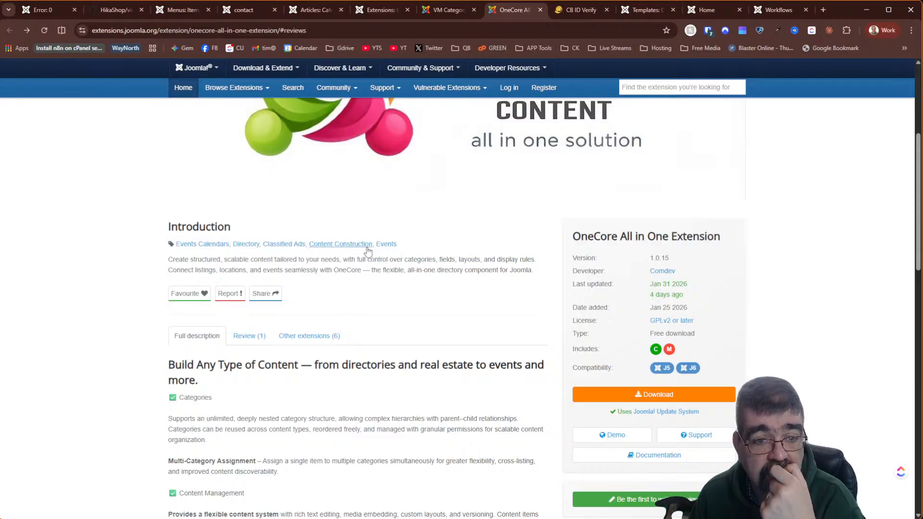
- Reread the OneCore feature list in the Full description
{"action": "scroll", "coordinate": [409, 260], "scroll_direction": "down", "scroll_amount": 5}
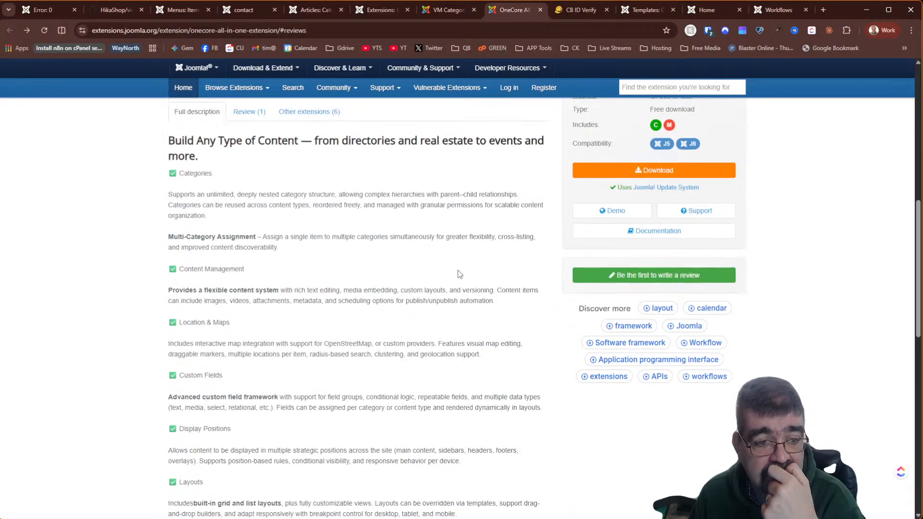
{"action": "scroll", "coordinate": [460, 274], "scroll_direction": "down", "scroll_amount": 5}
{"action": "scroll", "coordinate": [458, 270], "scroll_direction": "down", "scroll_amount": 3}
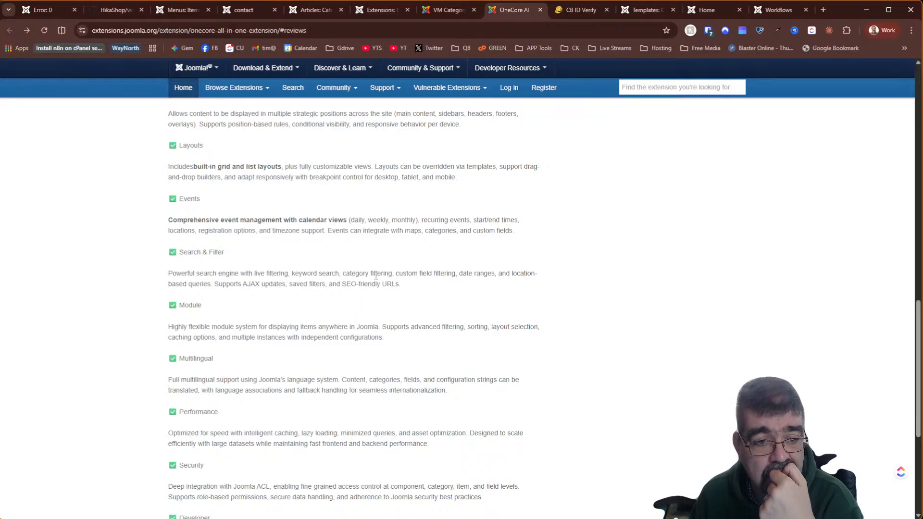
{"action": "scroll", "coordinate": [376, 276], "scroll_direction": "down", "scroll_amount": 5}
{"action": "scroll", "coordinate": [376, 276], "scroll_direction": "up", "scroll_amount": 10}
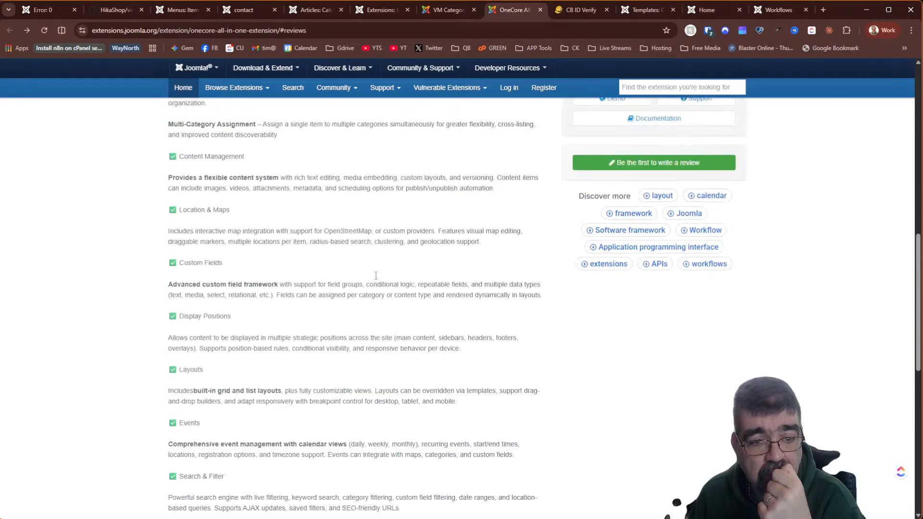
{"action": "scroll", "coordinate": [375, 276], "scroll_direction": "up", "scroll_amount": 3}
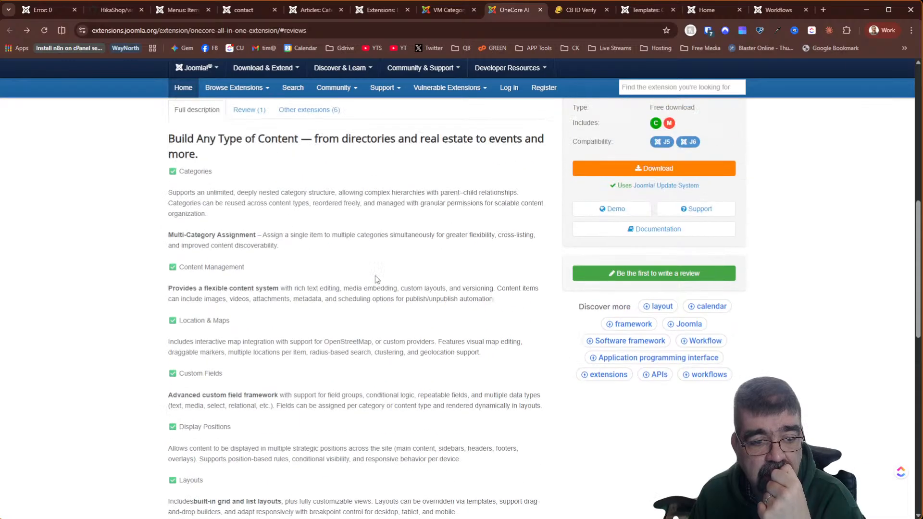
{"action": "scroll", "coordinate": [375, 275], "scroll_direction": "up", "scroll_amount": 5}
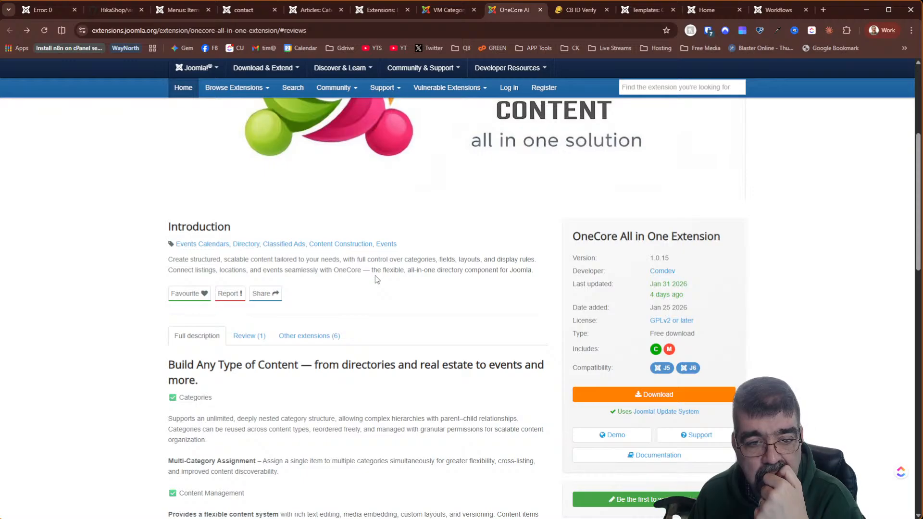
{"action": "scroll", "coordinate": [376, 276], "scroll_direction": "down", "scroll_amount": 3}
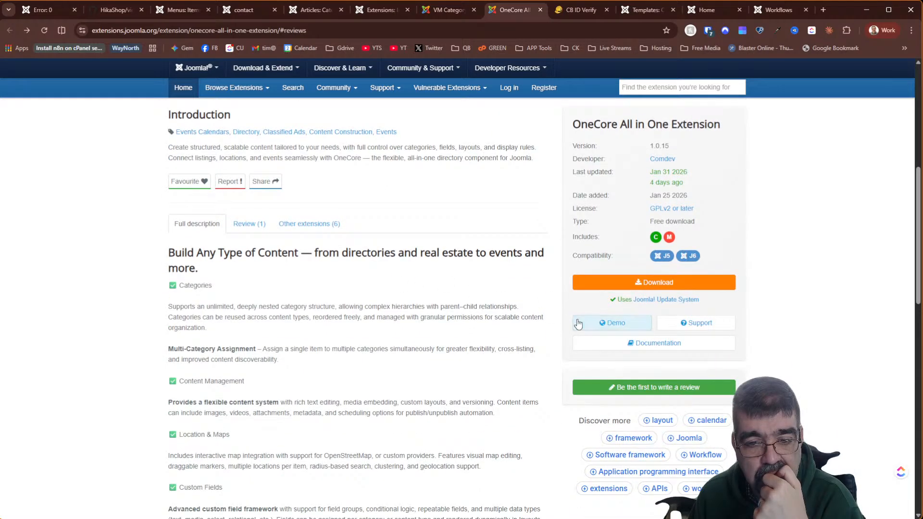
{"action": "scroll", "coordinate": [407, 304], "scroll_direction": "up", "scroll_amount": 9}
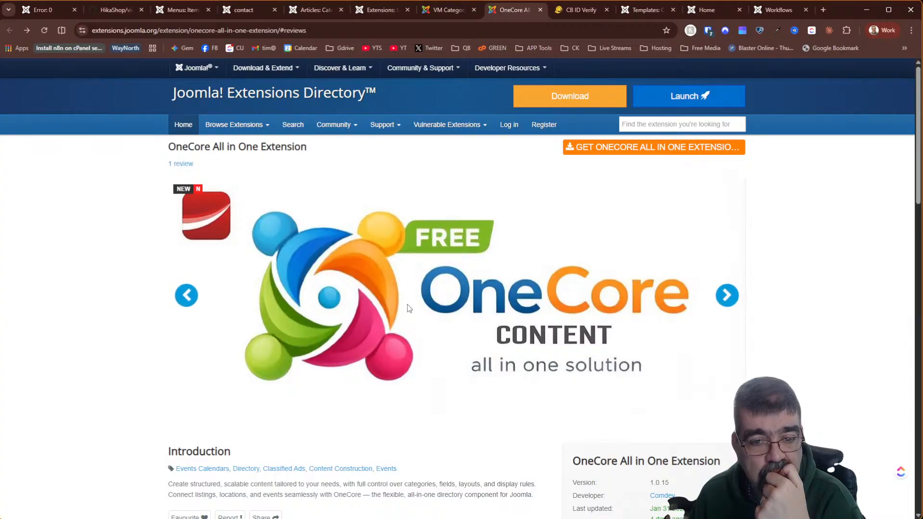
{"action": "scroll", "coordinate": [408, 308], "scroll_direction": "down", "scroll_amount": 9}
- Revisit the OneCore demo's London listings map and cards, then return to the extension listing
{"action": "left_click", "coordinate": [605, 325]}
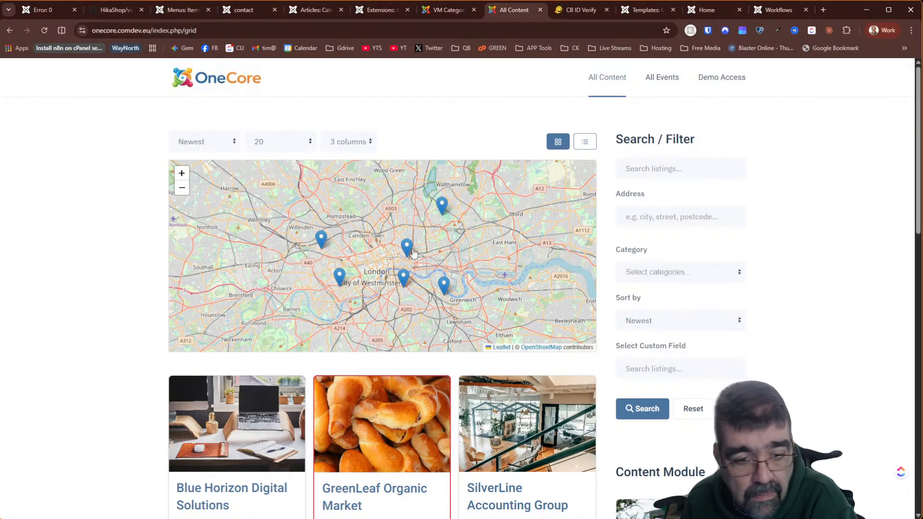
{"action": "scroll", "coordinate": [412, 254], "scroll_direction": "down", "scroll_amount": 4}
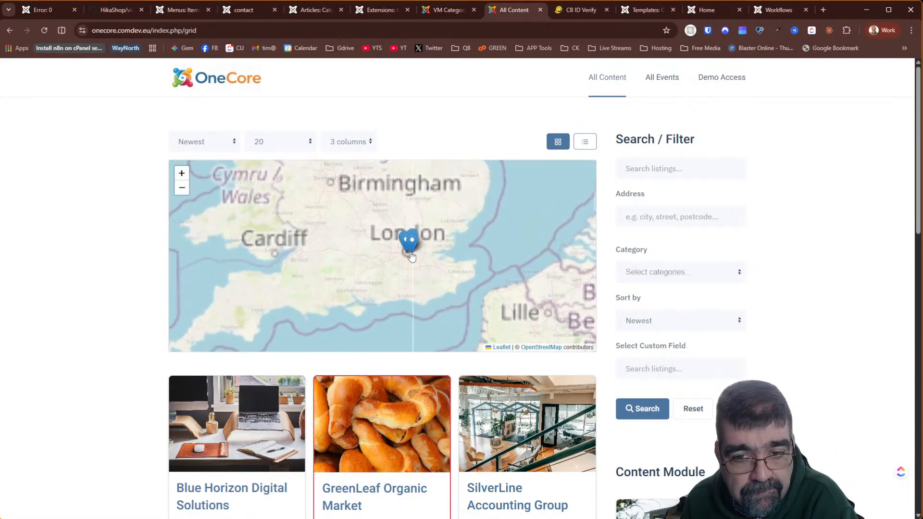
{"action": "scroll", "coordinate": [412, 258], "scroll_direction": "up", "scroll_amount": 4}
{"action": "scroll", "coordinate": [130, 261], "scroll_direction": "down", "scroll_amount": 5}
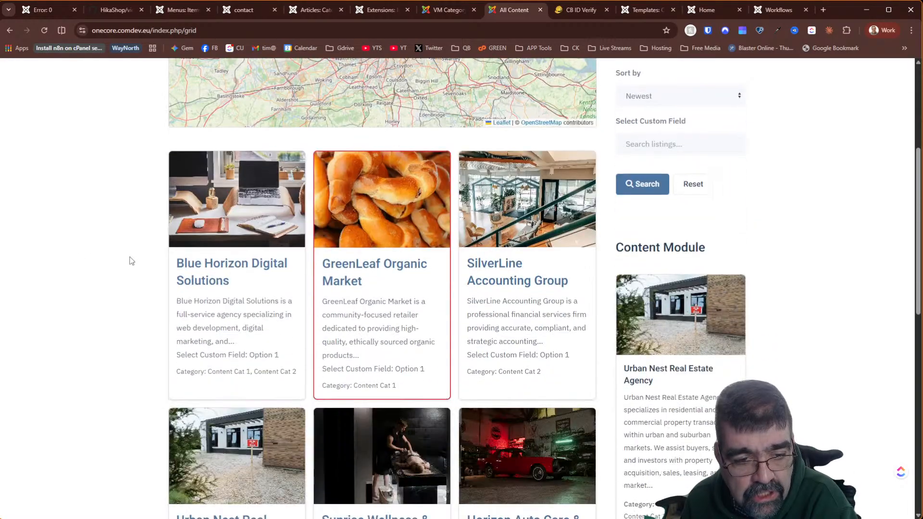
{"action": "scroll", "coordinate": [112, 251], "scroll_direction": "down", "scroll_amount": 6}
{"action": "scroll", "coordinate": [108, 248], "scroll_direction": "up", "scroll_amount": 4}
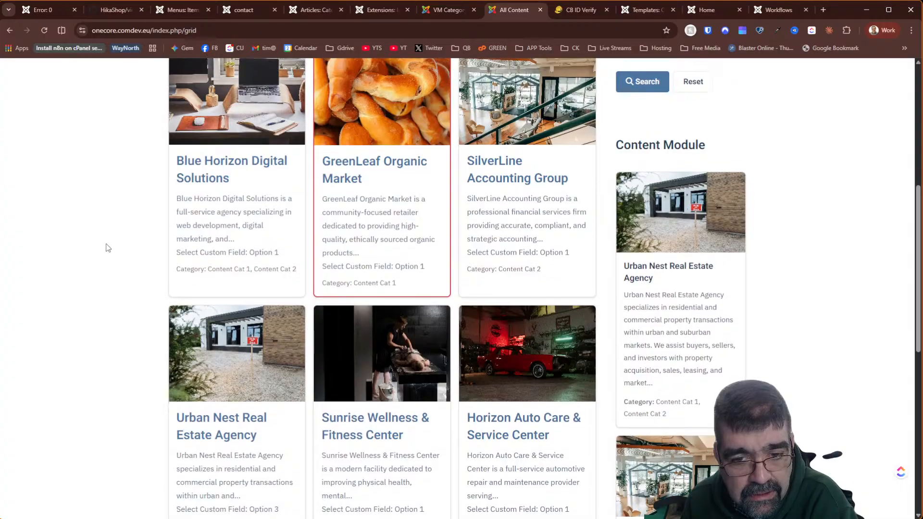
{"action": "scroll", "coordinate": [108, 247], "scroll_direction": "up", "scroll_amount": 4}
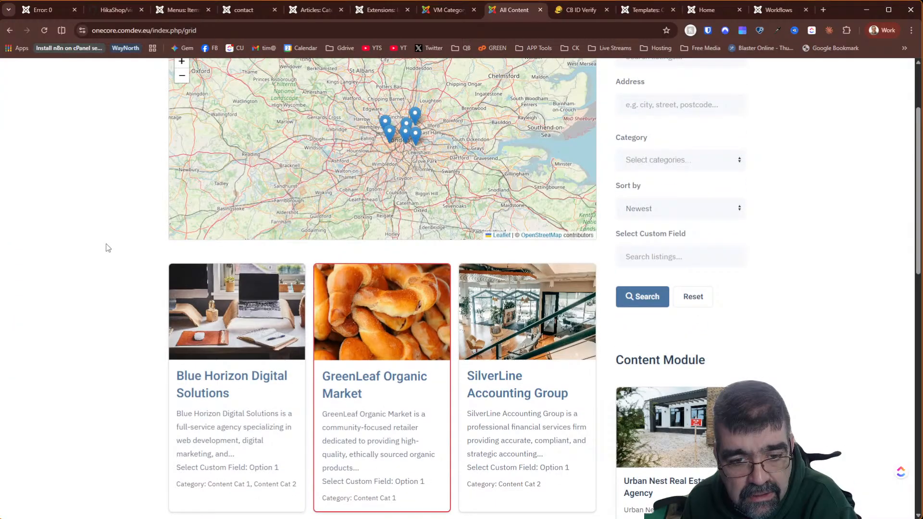
{"action": "left_click", "coordinate": [10, 32]}
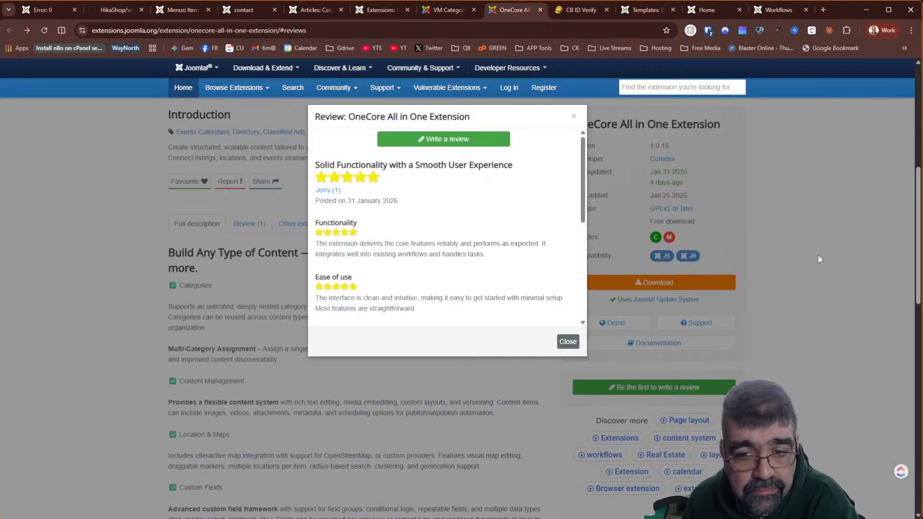
- Close the Review popup on the OneCore extension page
{"action": "left_click", "coordinate": [819, 259]}
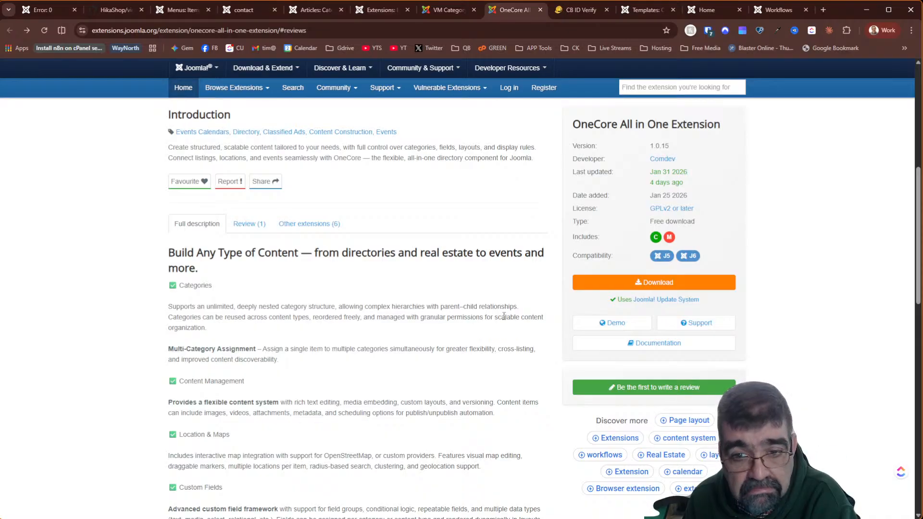
- Read the OneCore Full description, then follow its Download link to the comdev.eu product page
{"action": "scroll", "coordinate": [504, 316], "scroll_direction": "down", "scroll_amount": 2}
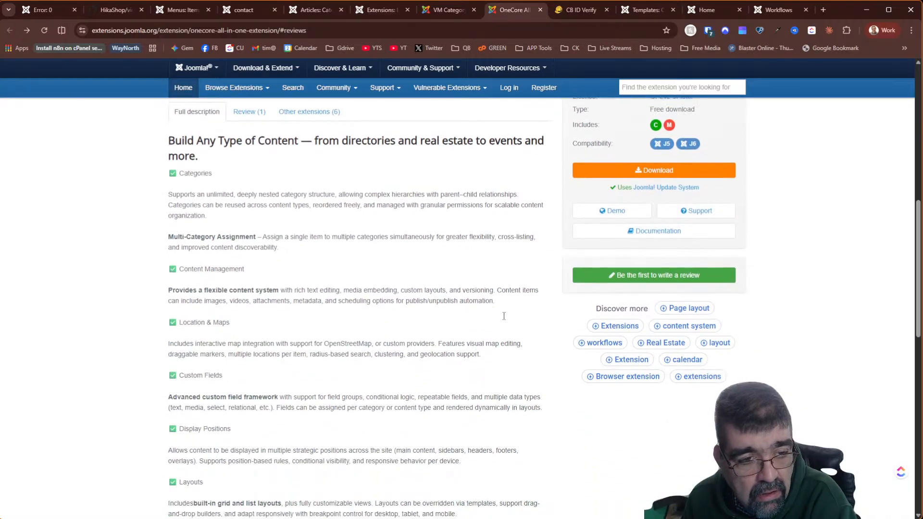
{"action": "scroll", "coordinate": [504, 320], "scroll_direction": "up", "scroll_amount": 2}
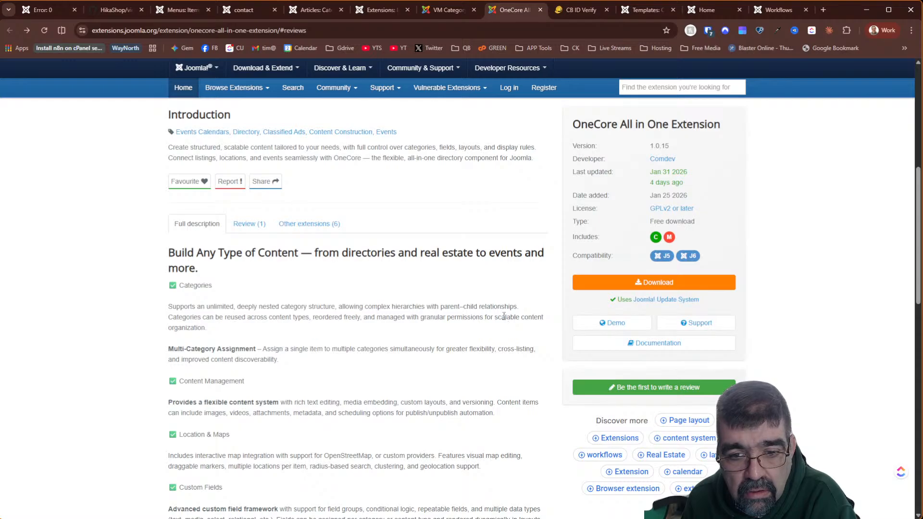
{"action": "scroll", "coordinate": [442, 308], "scroll_direction": "down", "scroll_amount": 4}
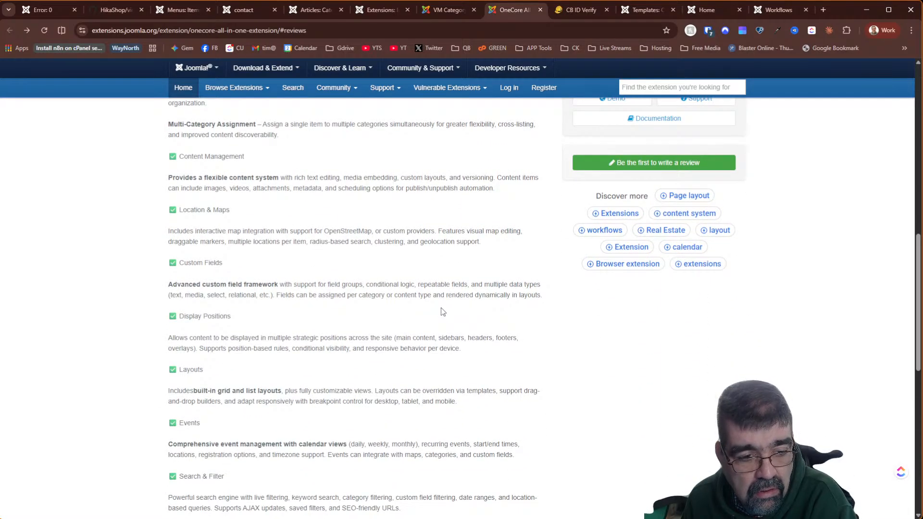
{"action": "scroll", "coordinate": [441, 308], "scroll_direction": "down", "scroll_amount": 2}
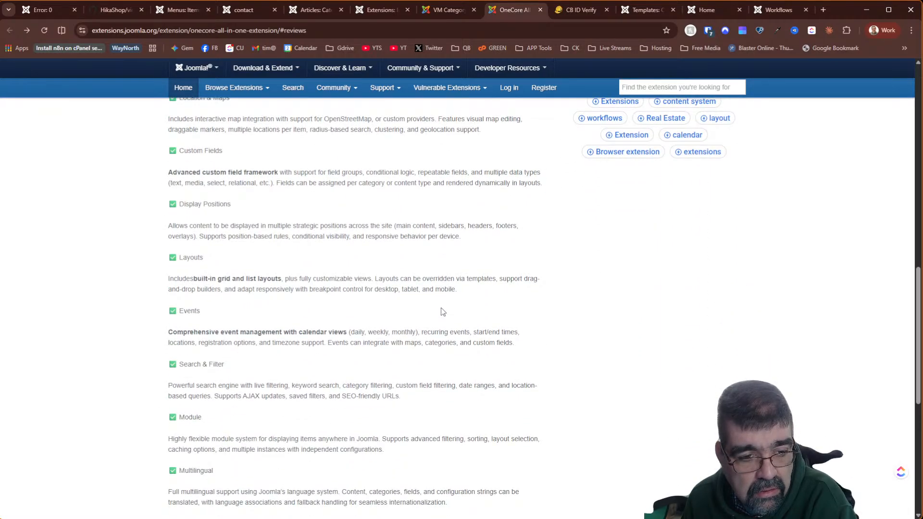
{"action": "scroll", "coordinate": [441, 309], "scroll_direction": "down", "scroll_amount": 6}
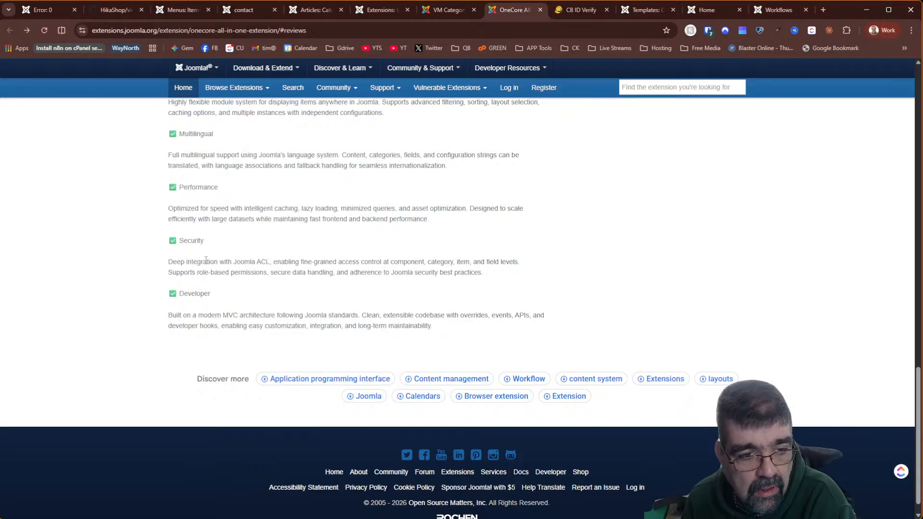
{"action": "scroll", "coordinate": [303, 219], "scroll_direction": "up", "scroll_amount": 4}
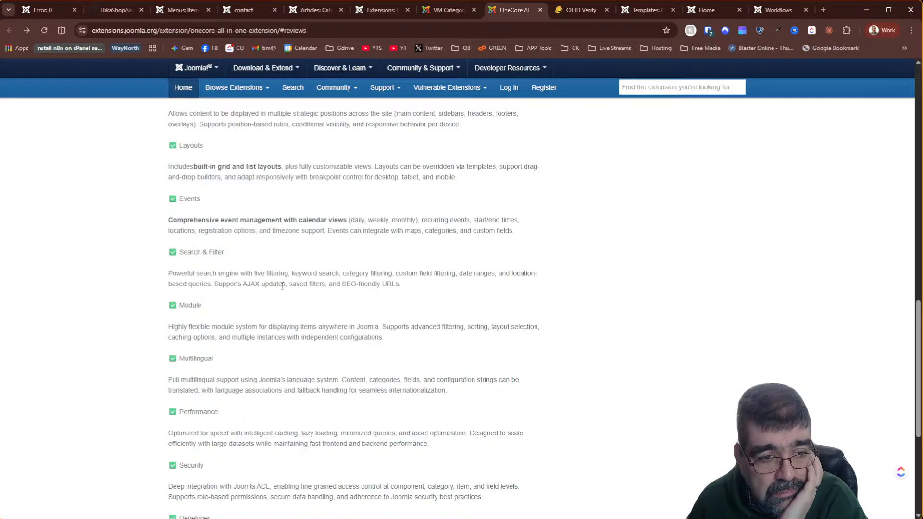
{"action": "scroll", "coordinate": [282, 287], "scroll_direction": "up", "scroll_amount": 2}
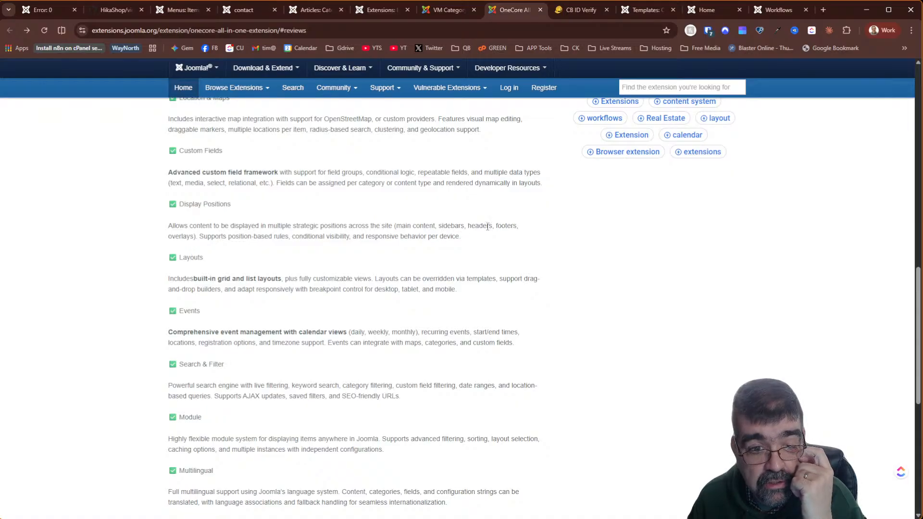
{"action": "scroll", "coordinate": [503, 244], "scroll_direction": "up", "scroll_amount": 2}
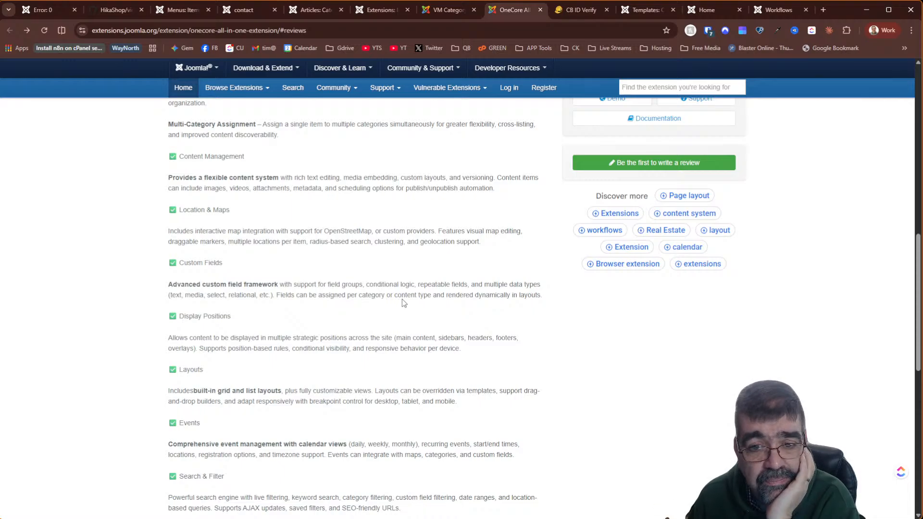
{"action": "scroll", "coordinate": [403, 300], "scroll_direction": "up", "scroll_amount": 2}
{"action": "left_click", "coordinate": [646, 173]}
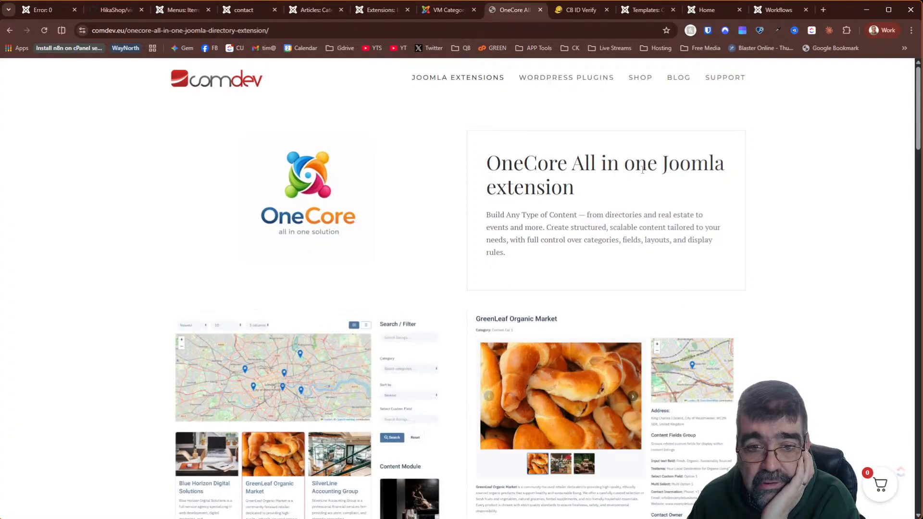
- Take a quick look at the OneCore live demo from comdev.eu, then return to the product page
{"action": "scroll", "coordinate": [460, 215], "scroll_direction": "down", "scroll_amount": 10}
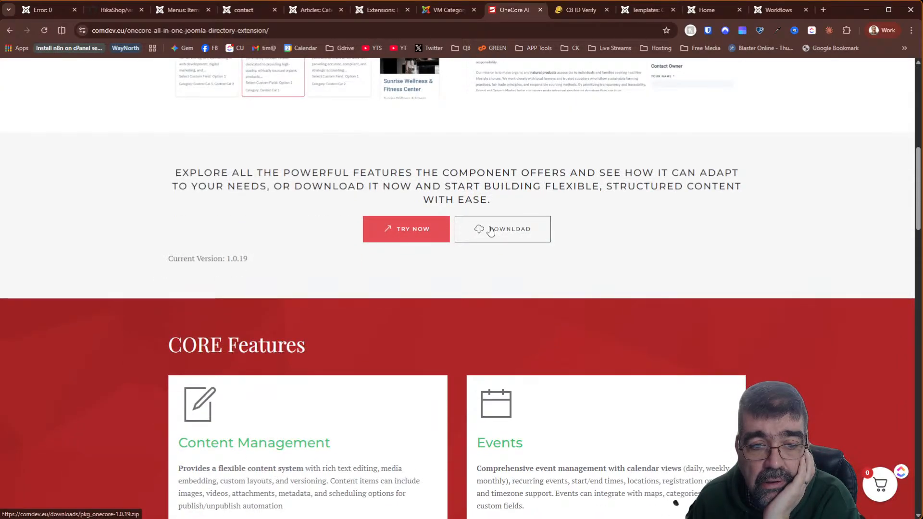
{"action": "left_click", "coordinate": [418, 227]}
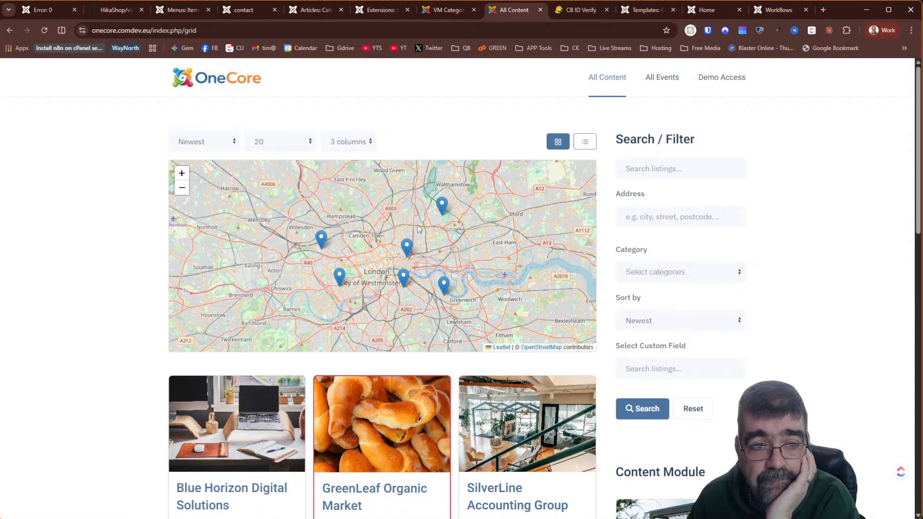
{"action": "scroll", "coordinate": [846, 269], "scroll_direction": "down", "scroll_amount": 10}
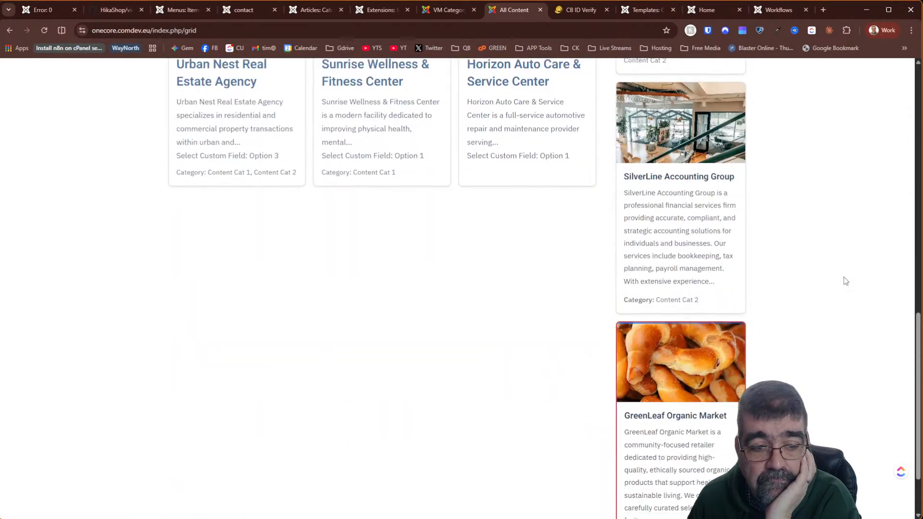
{"action": "scroll", "coordinate": [843, 281], "scroll_direction": "up", "scroll_amount": 10}
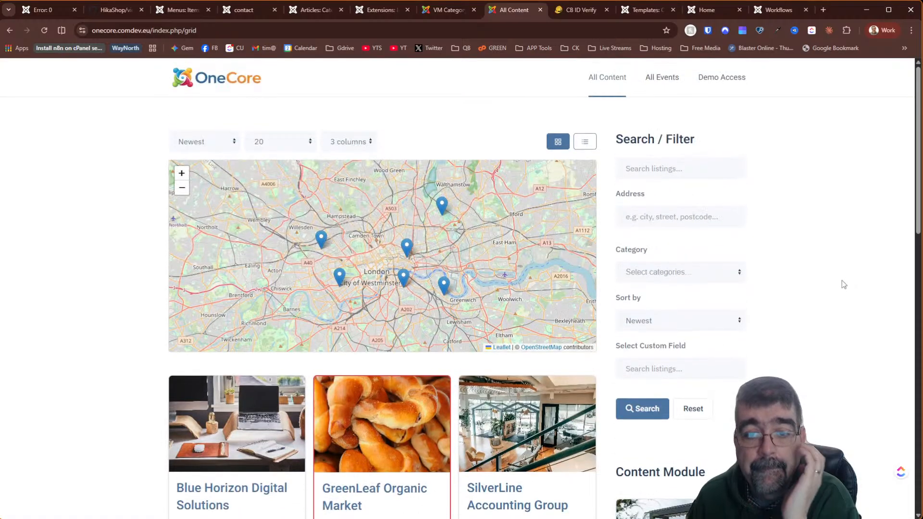
{"action": "left_click", "coordinate": [10, 30]}
- Download and save the pkg_onecore-1.0.19 package, returning to Joomla's extension installer
{"action": "left_click", "coordinate": [501, 232]}
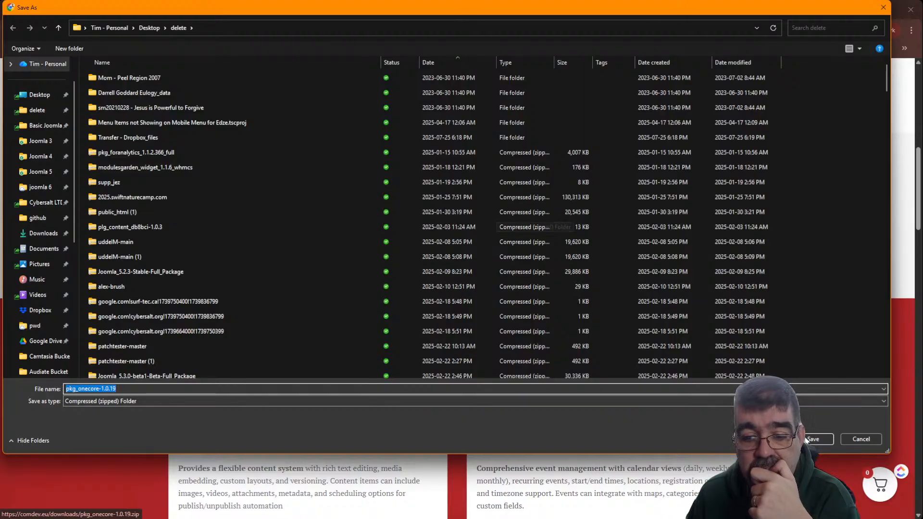
{"action": "key", "text": "Return"}
{"action": "left_click", "coordinate": [368, 11]}
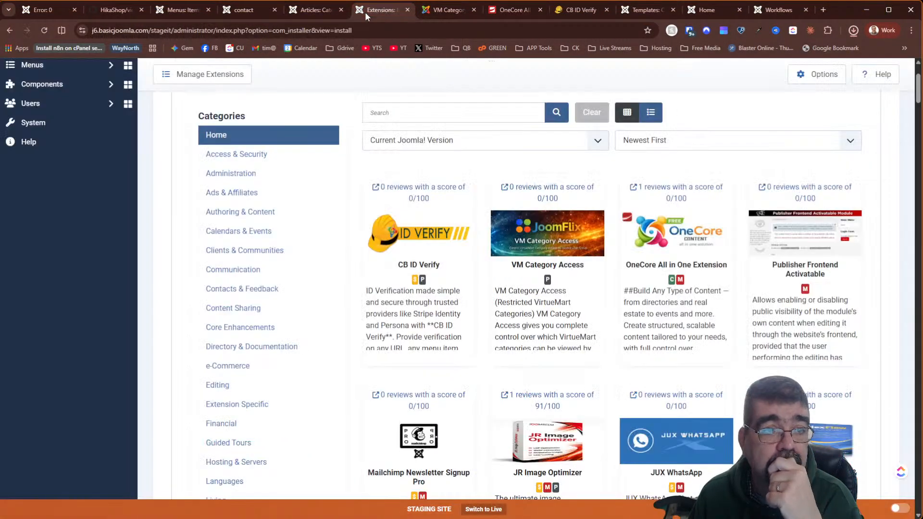
- Install pkg_onecore-1.0.19.zip through Upload Package File by dropping it from Chrome's downloads
{"action": "left_click", "coordinate": [48, 122]}
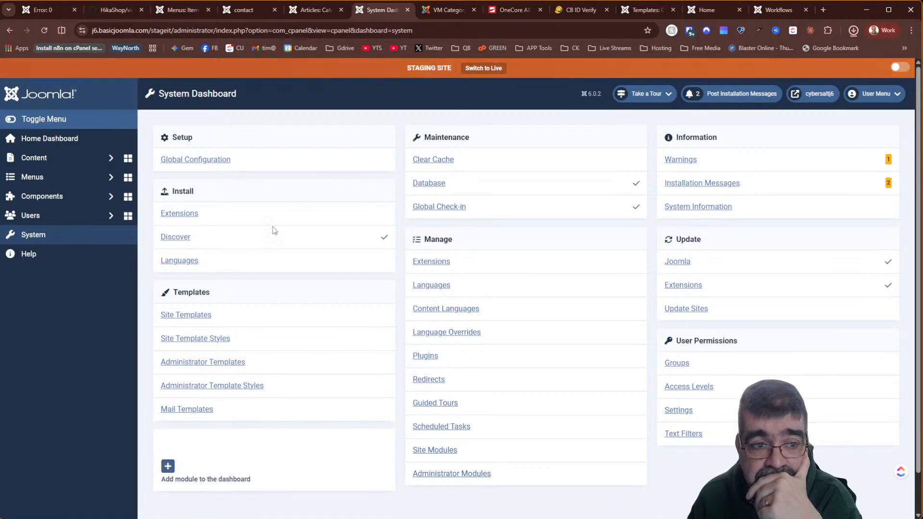
{"action": "left_click", "coordinate": [176, 217]}
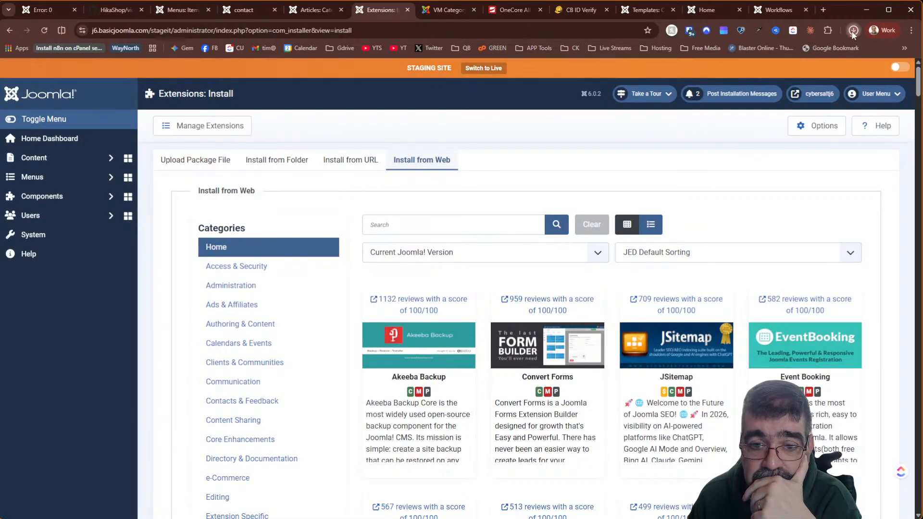
{"action": "left_click", "coordinate": [853, 31]}
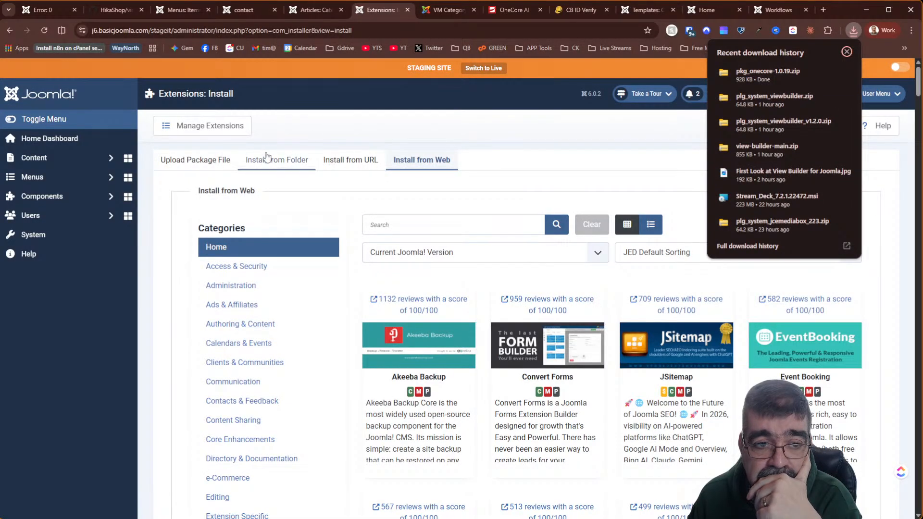
{"action": "left_click", "coordinate": [225, 161]}
{"action": "left_click", "coordinate": [853, 30]}
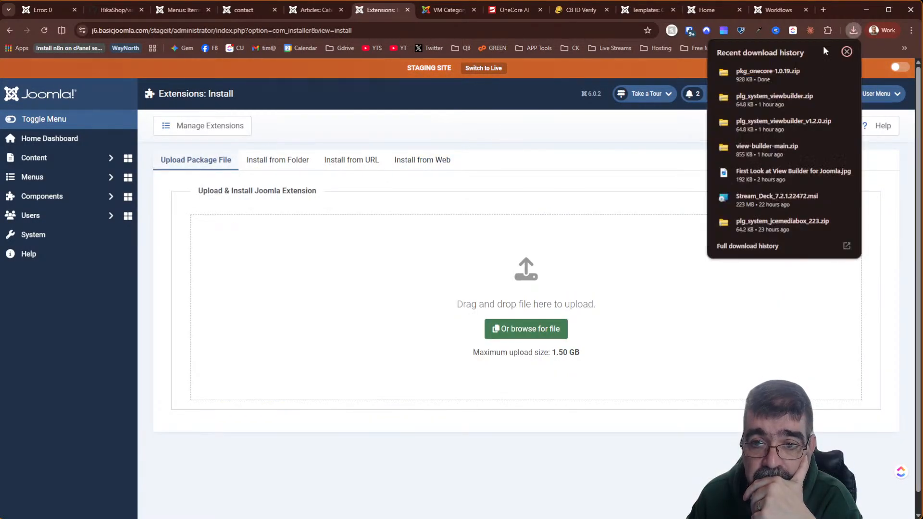
{"action": "left_click_drag", "start_coordinate": [768, 72], "coordinate": [497, 279]}
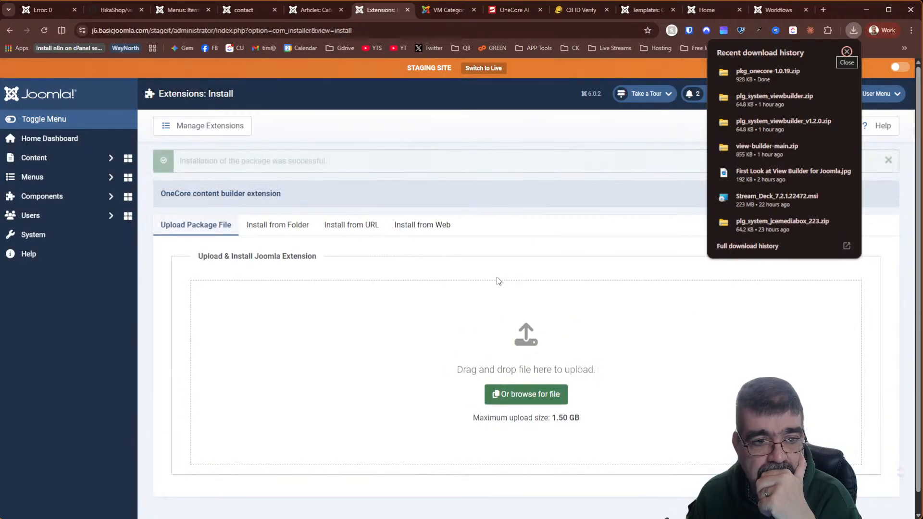
{"action": "left_click", "coordinate": [61, 201]}
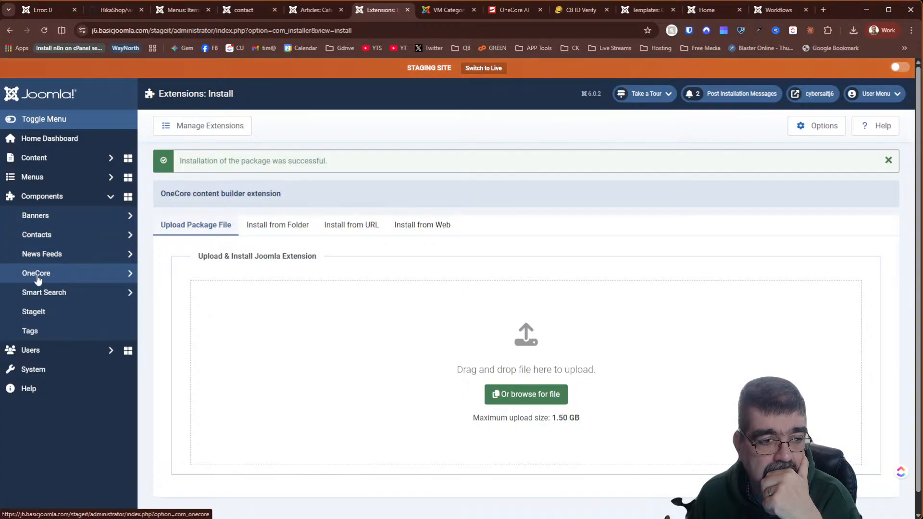
{"action": "left_click", "coordinate": [43, 276]}
- Go to the OneCore Dashboard and start a new content item with Add Content
{"action": "left_click", "coordinate": [45, 294]}
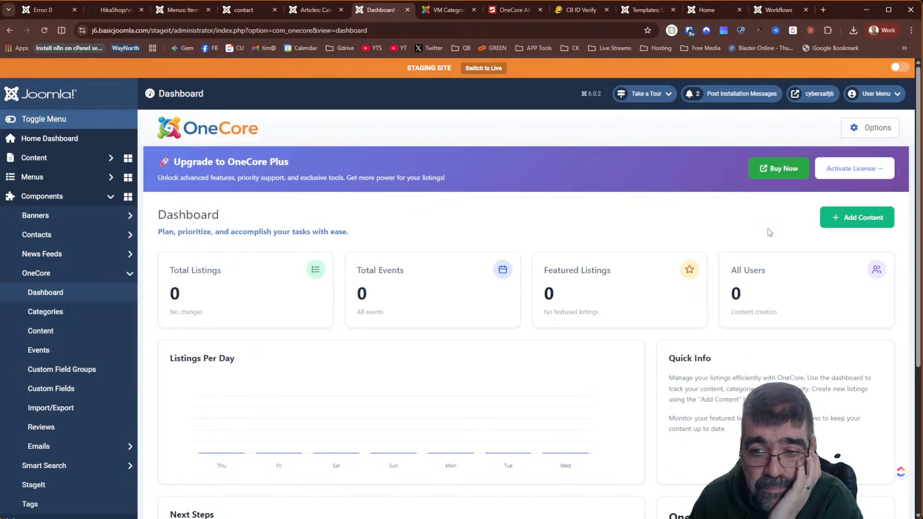
{"action": "left_click", "coordinate": [861, 219]}
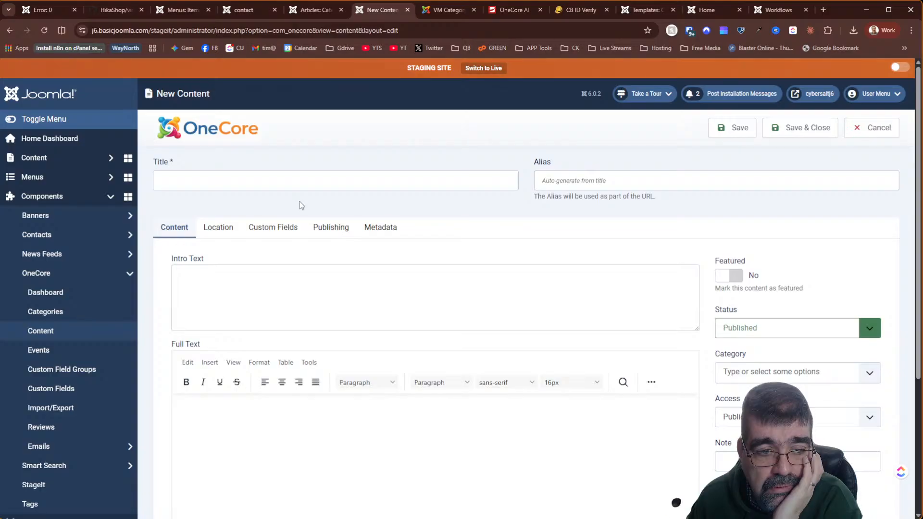
- Title the new OneCore content item 'Event 1'
{"action": "scroll", "coordinate": [293, 202], "scroll_direction": "down", "scroll_amount": 5}
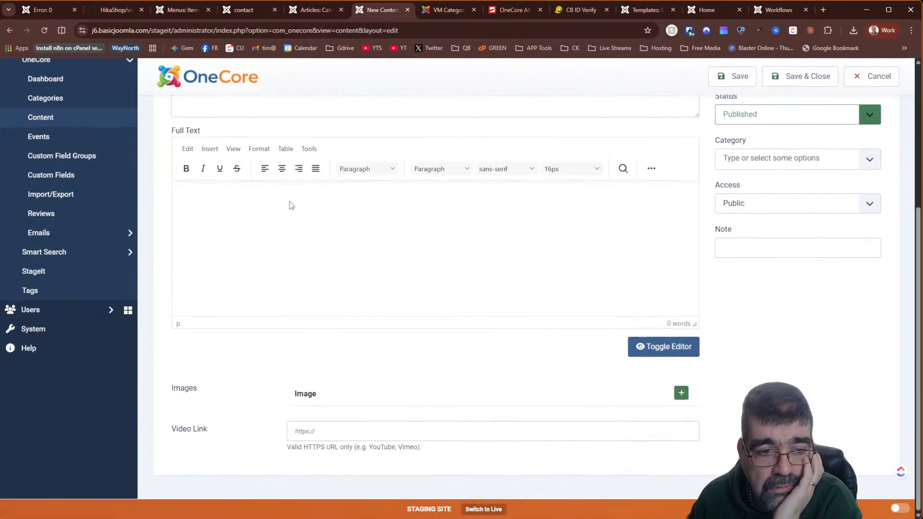
{"action": "scroll", "coordinate": [286, 203], "scroll_direction": "up", "scroll_amount": 5}
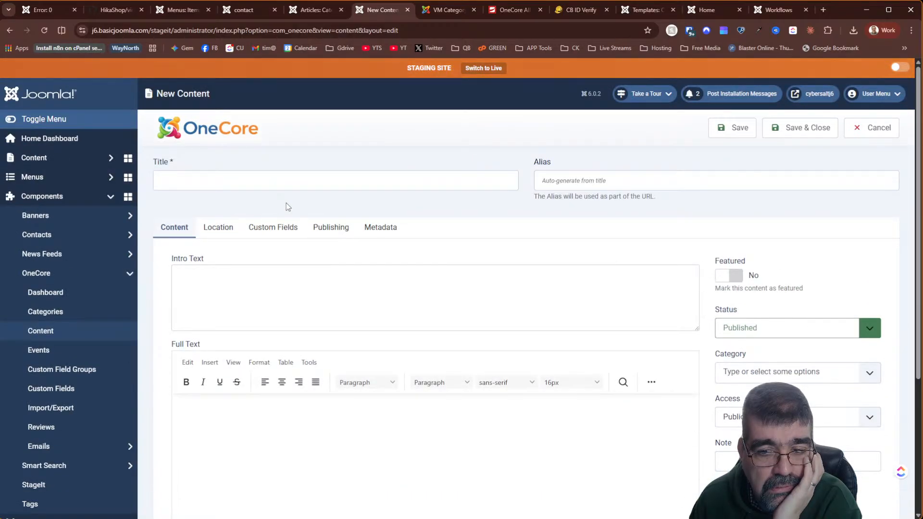
{"action": "left_click", "coordinate": [772, 373]}
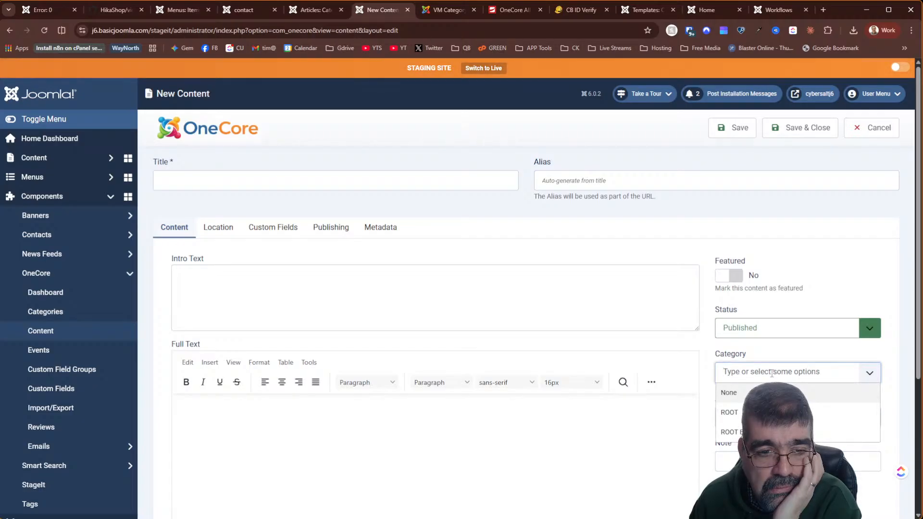
{"action": "left_click", "coordinate": [302, 179]}
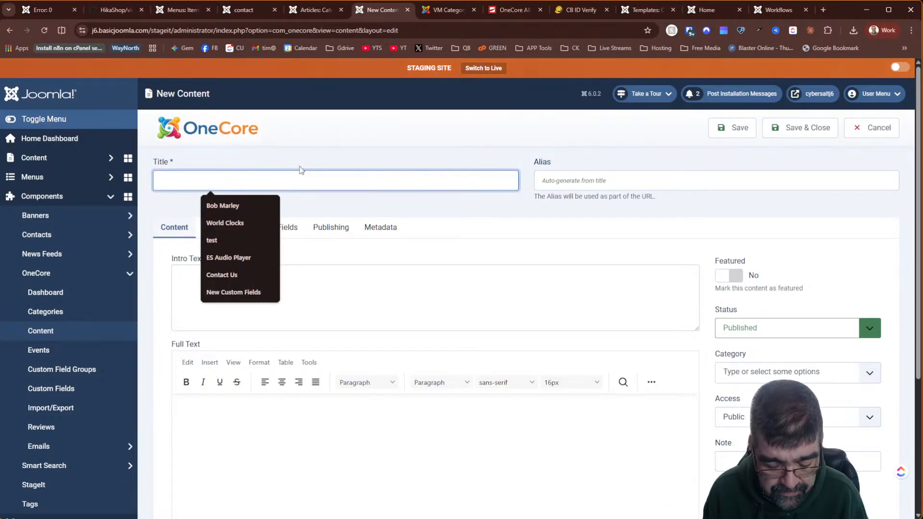
{"action": "type", "text": "Even"}
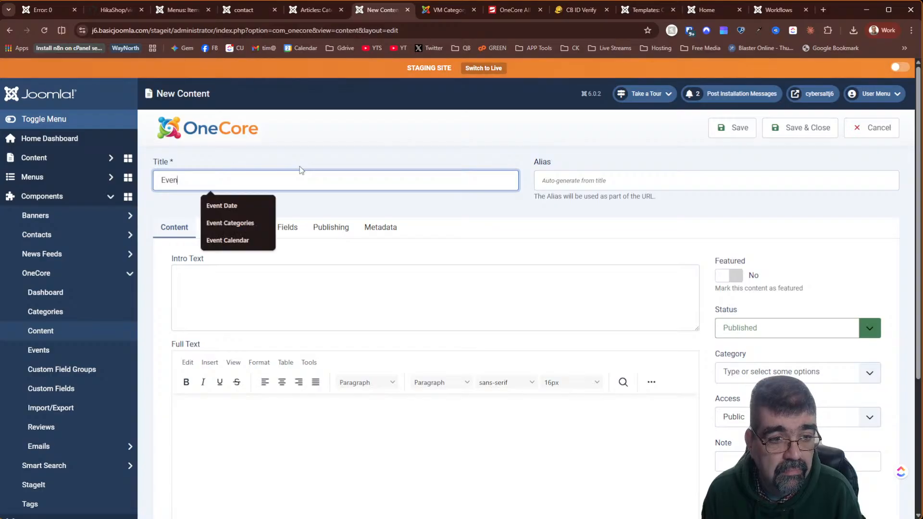
{"action": "type", "text": "t 1"}
{"action": "key", "text": "Tab"}
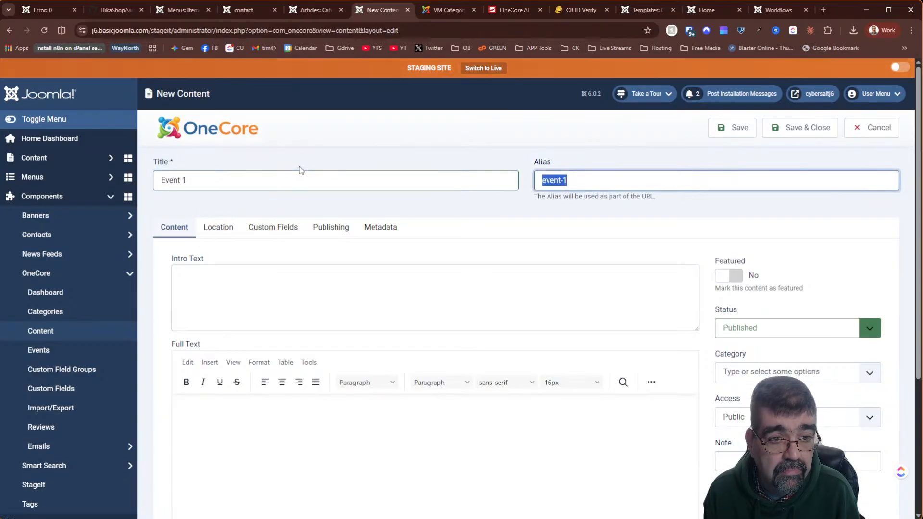
- Enter 'Event Intro' as the intro text and full text, correcting the capitalisation typo
{"action": "left_click", "coordinate": [300, 168]}
{"action": "left_click", "coordinate": [338, 296]}
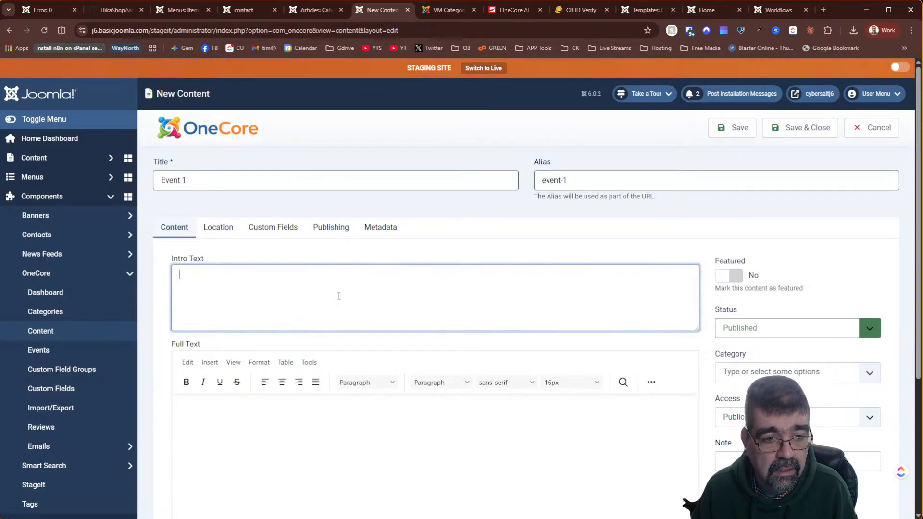
{"action": "type", "text": "Event INtro"}
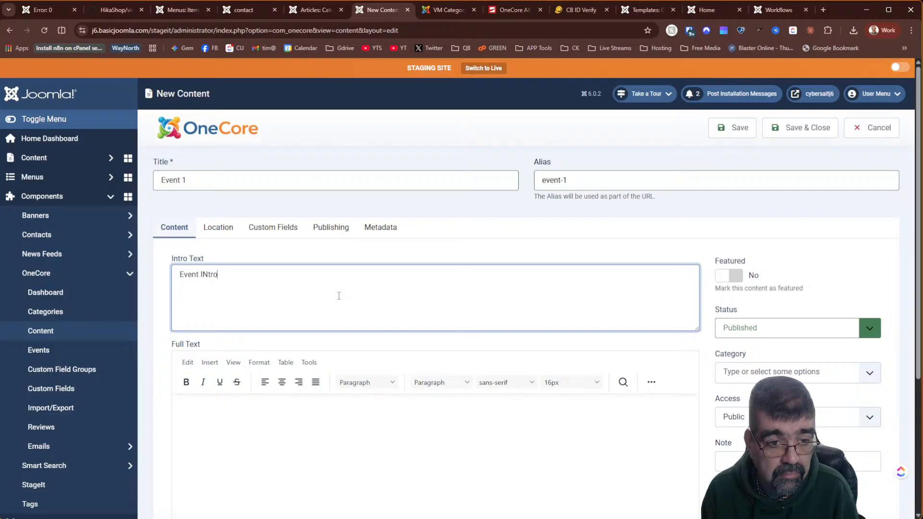
{"action": "key", "text": "Tab"}
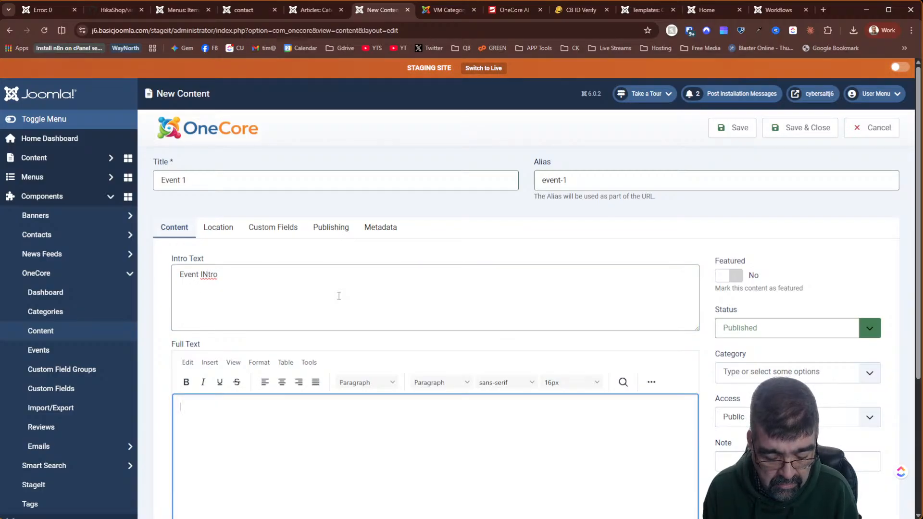
{"action": "type", "text": "Event Intro"}
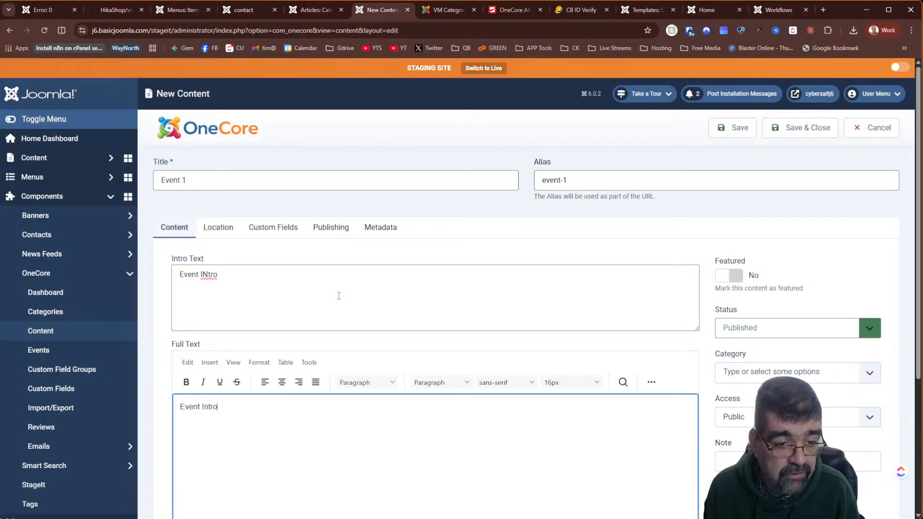
{"action": "left_click", "coordinate": [209, 272]}
{"action": "key", "text": "BackSpace"}
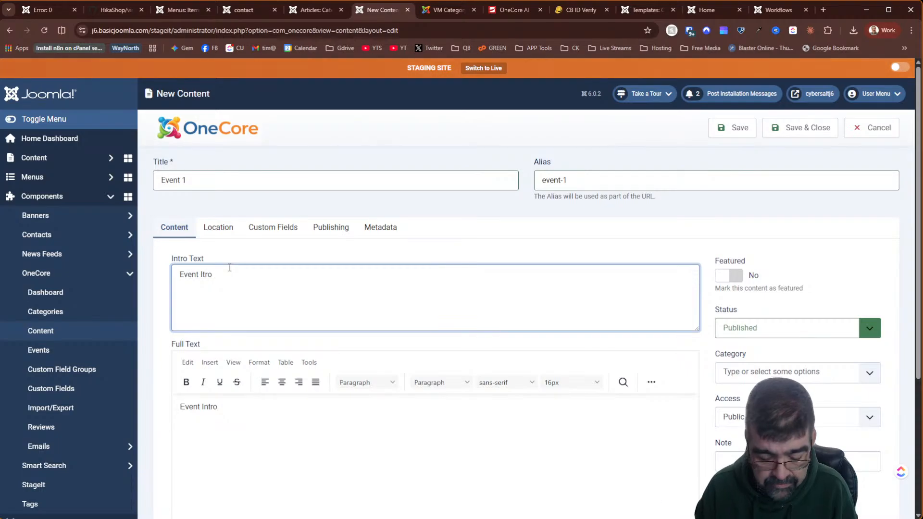
{"action": "type", "text": "n"}
- Assign the ROOT EVENTS category, save Event 1, and view OneCore's Events list
{"action": "scroll", "coordinate": [673, 298], "scroll_direction": "down", "scroll_amount": 2}
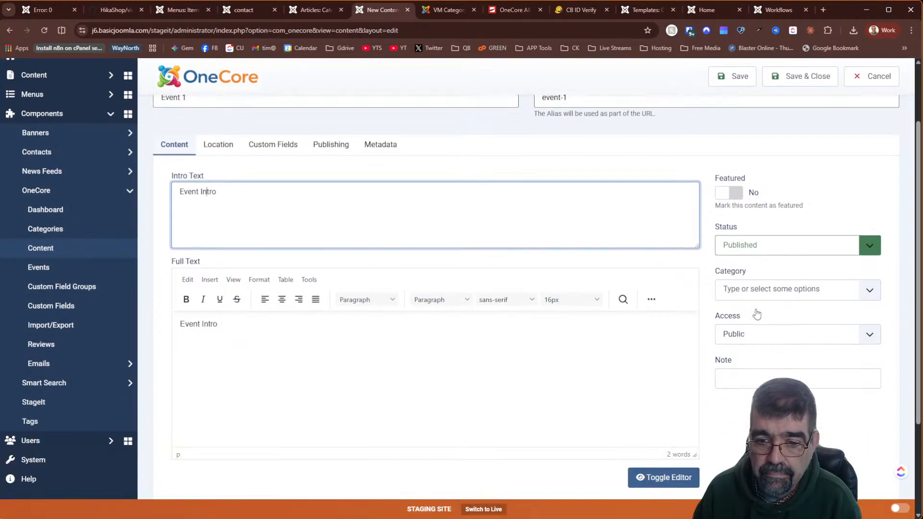
{"action": "left_click", "coordinate": [776, 262]}
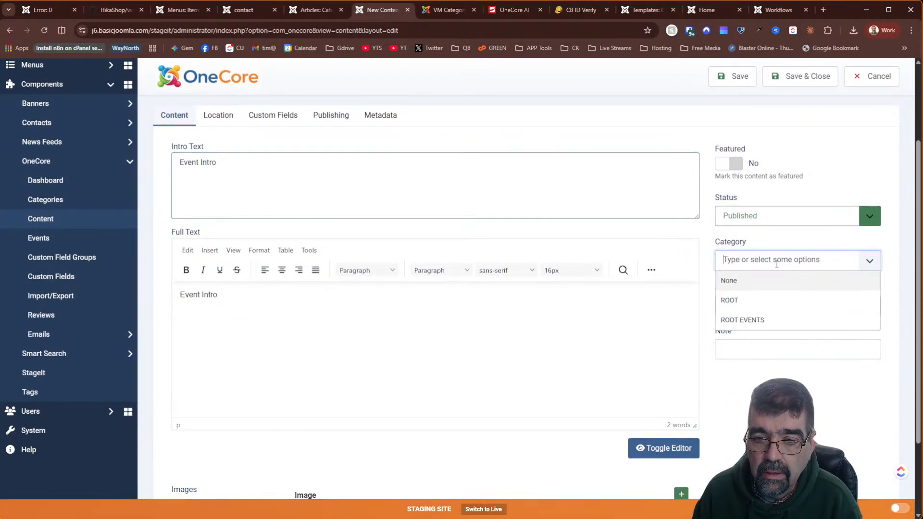
{"action": "left_click", "coordinate": [777, 301]}
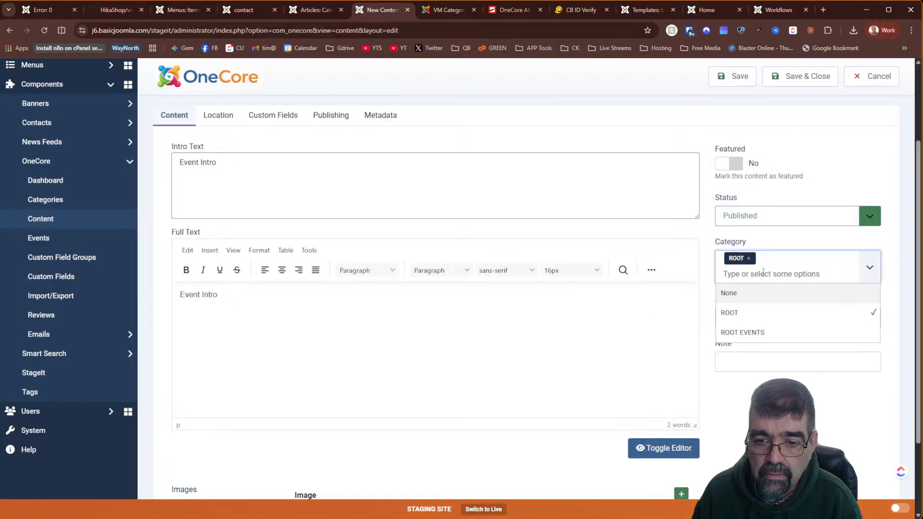
{"action": "left_click", "coordinate": [749, 258]}
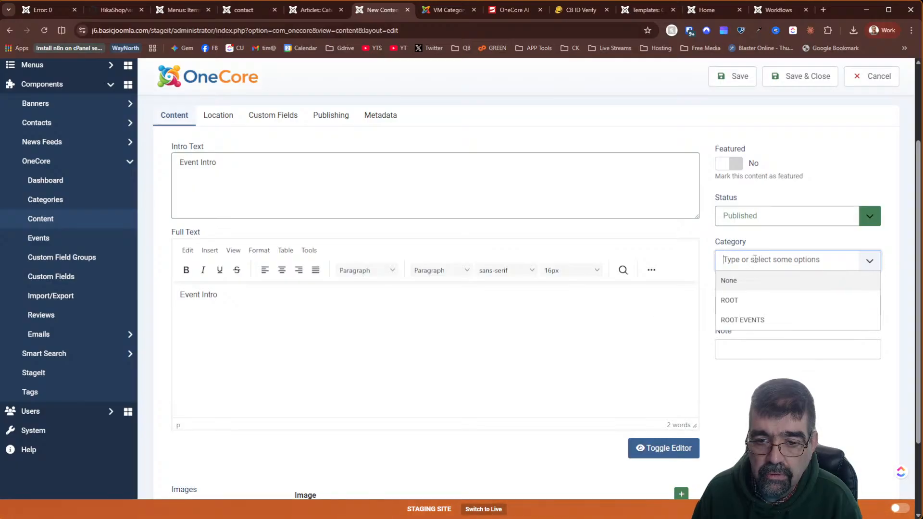
{"action": "left_click", "coordinate": [743, 319]}
{"action": "left_click", "coordinate": [524, 324]}
{"action": "scroll", "coordinate": [526, 324], "scroll_direction": "down", "scroll_amount": 2}
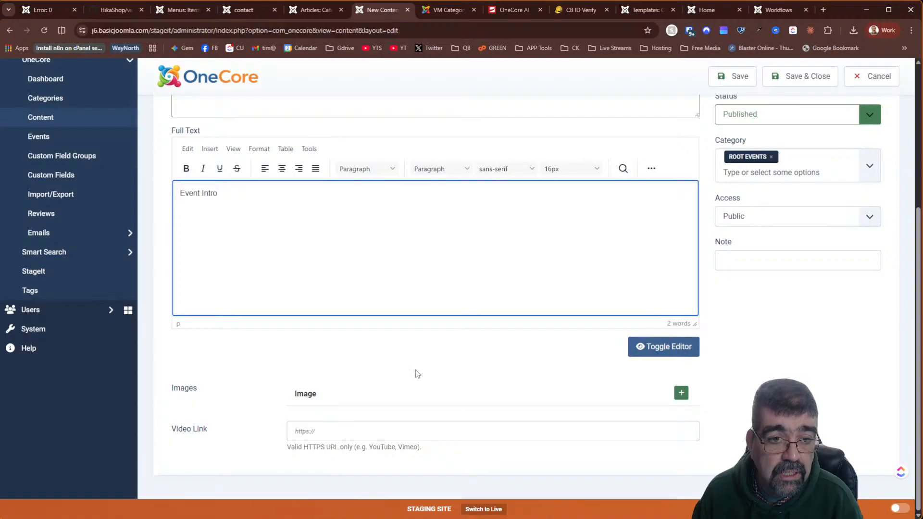
{"action": "scroll", "coordinate": [417, 374], "scroll_direction": "up", "scroll_amount": 4}
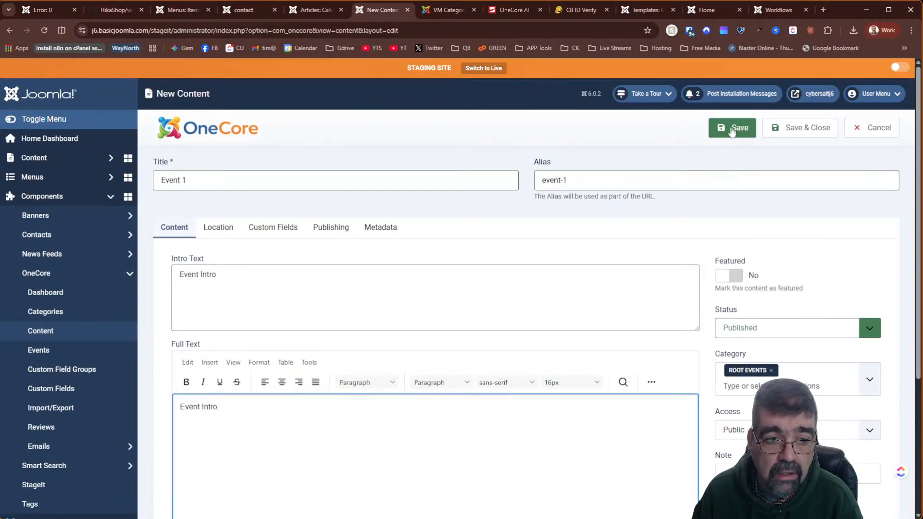
{"action": "left_click", "coordinate": [732, 129]}
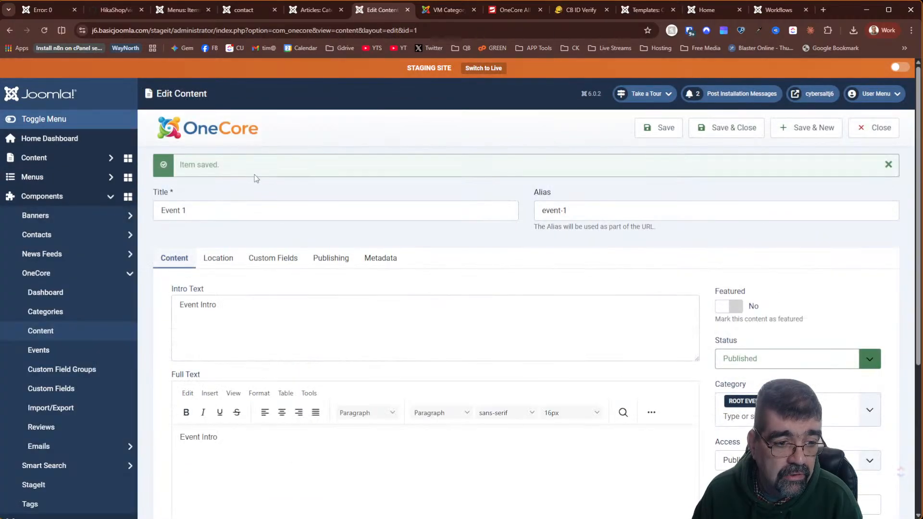
{"action": "left_click", "coordinate": [33, 347]}
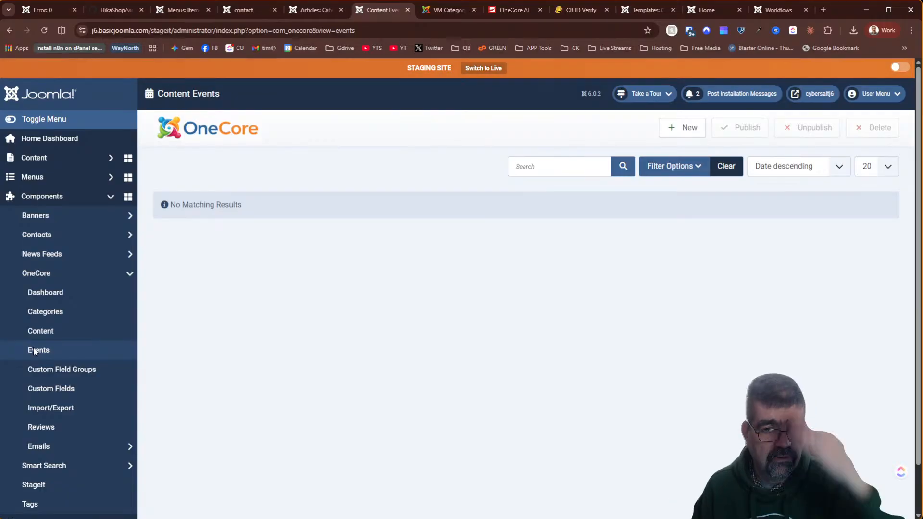
- Start a new event, then a new custom field group with entity type Content and ROOT category
{"action": "left_click", "coordinate": [681, 127]}
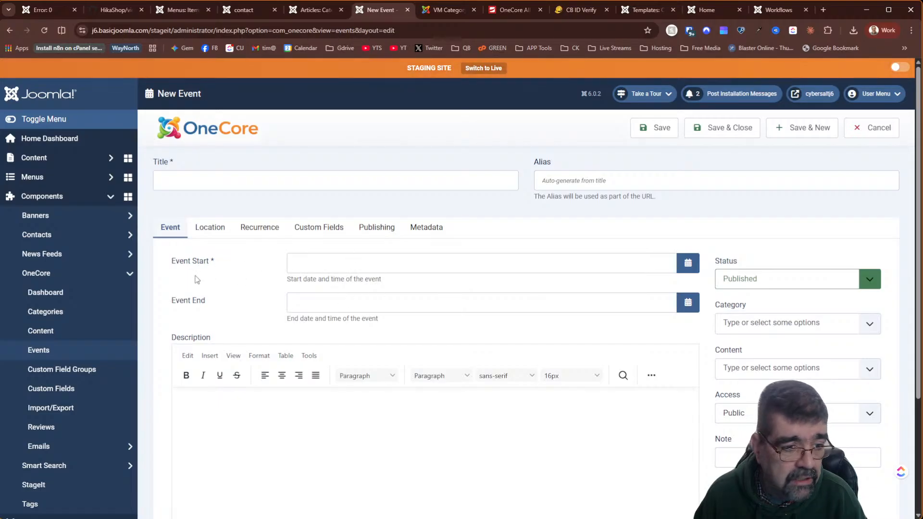
{"action": "left_click", "coordinate": [82, 377]}
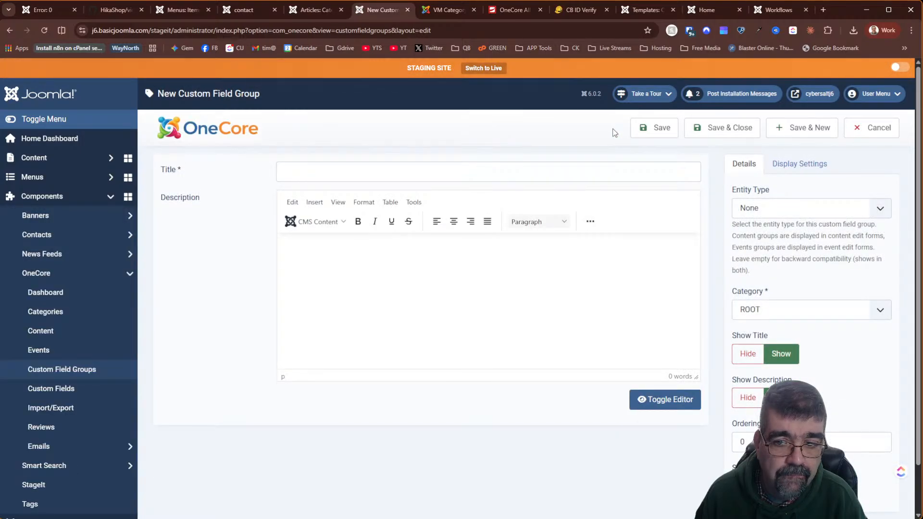
{"action": "left_click", "coordinate": [770, 209]}
{"action": "left_click", "coordinate": [775, 238]}
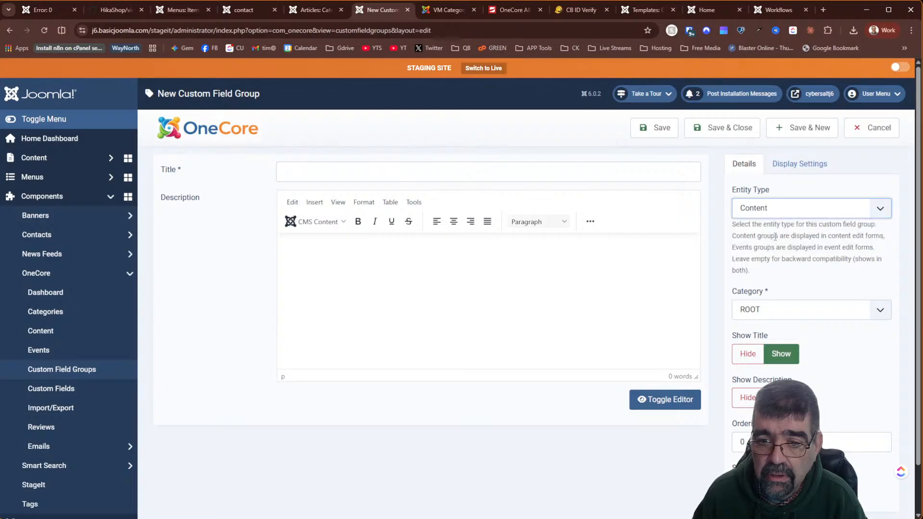
{"action": "left_click", "coordinate": [765, 310]}
{"action": "left_click", "coordinate": [766, 315]}
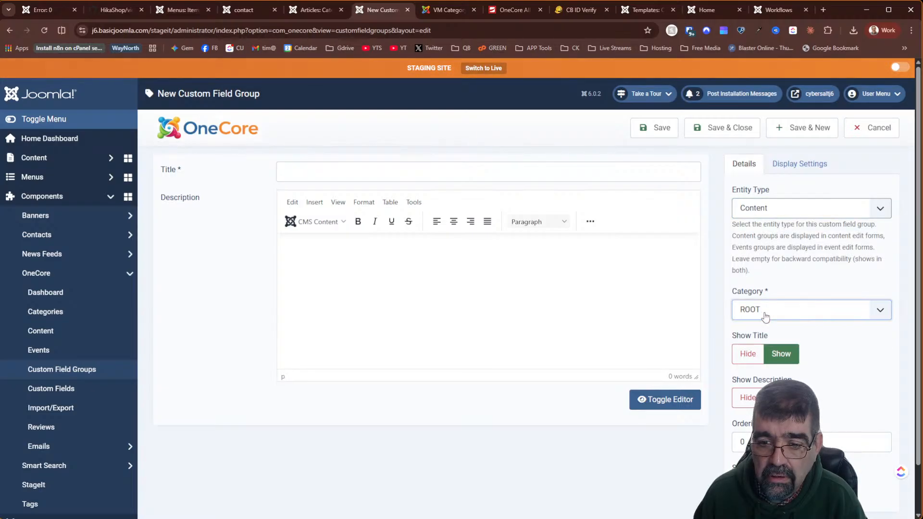
{"action": "scroll", "coordinate": [594, 291], "scroll_direction": "down", "scroll_amount": 2}
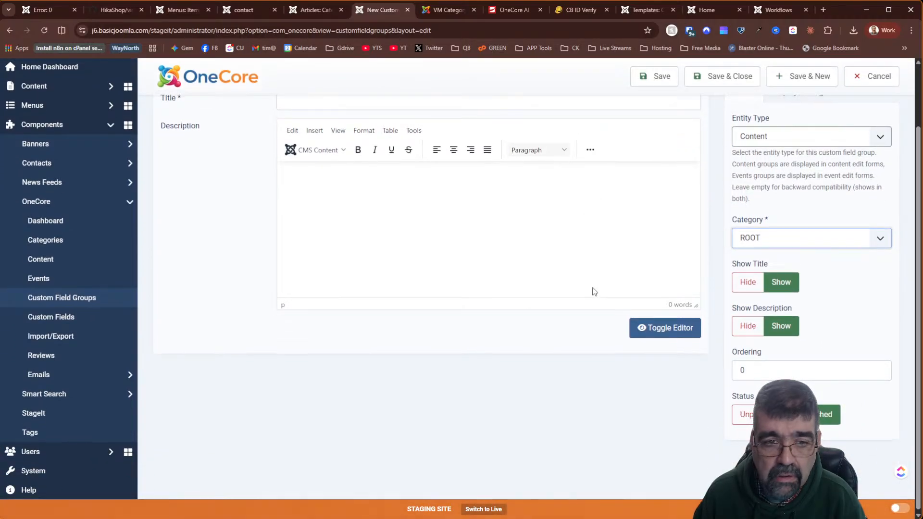
{"action": "scroll", "coordinate": [595, 292], "scroll_direction": "up", "scroll_amount": 2}
{"action": "left_click", "coordinate": [595, 292]}
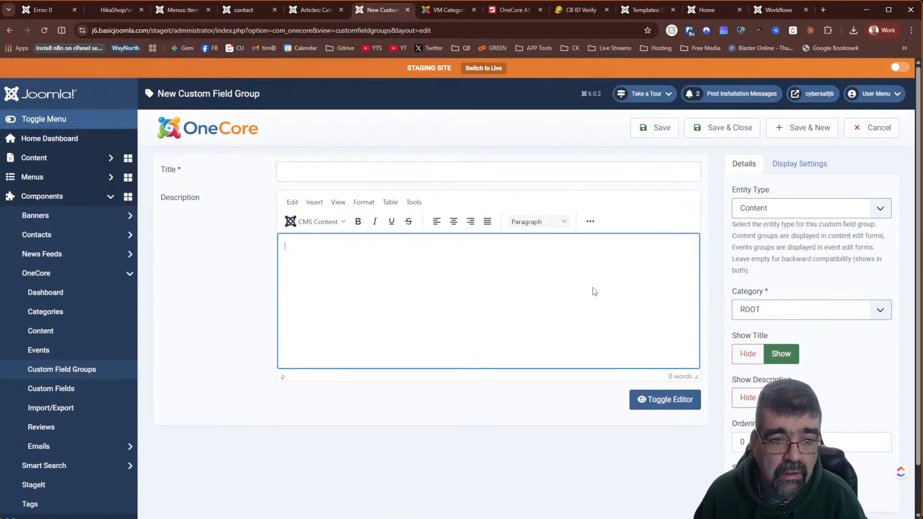
{"action": "left_click", "coordinate": [591, 221]}
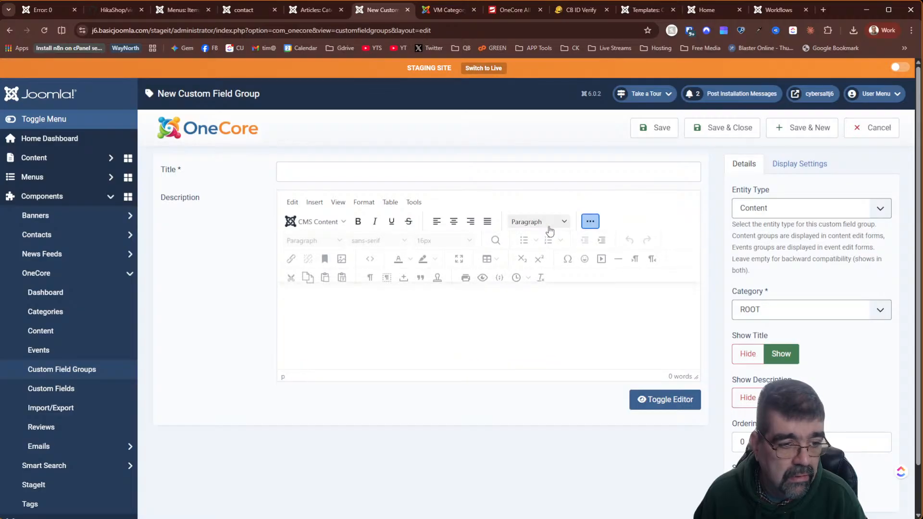
- Look over the Import/Export and Reviews pages, then return to the Content list showing Event 1
{"action": "left_click", "coordinate": [57, 409]}
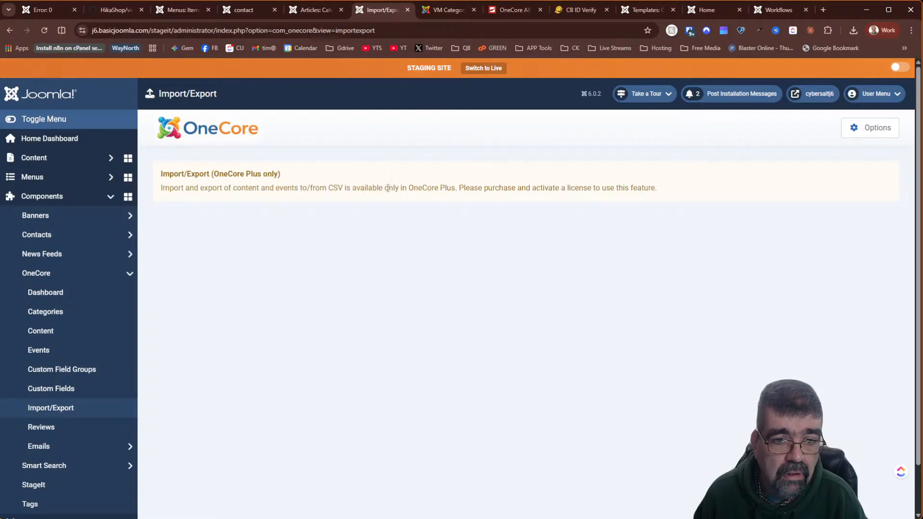
{"action": "left_click", "coordinate": [70, 427]}
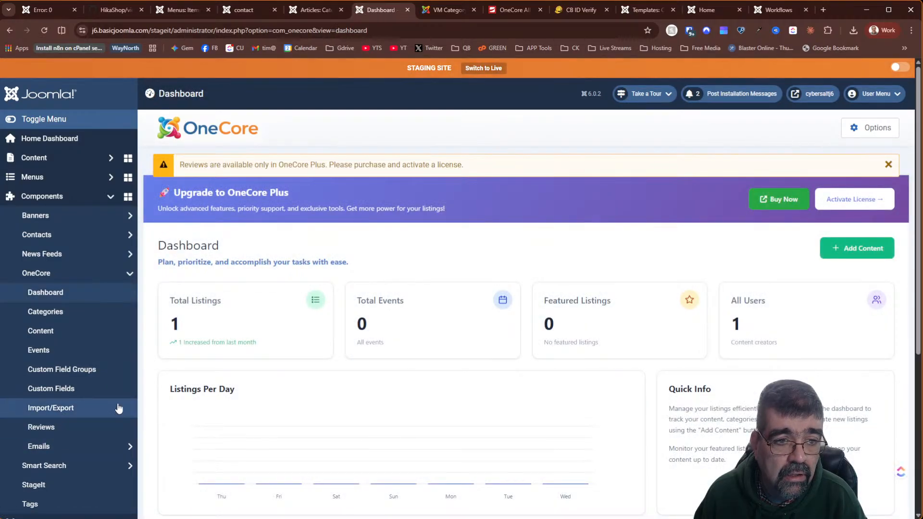
{"action": "scroll", "coordinate": [422, 185], "scroll_direction": "down", "scroll_amount": 5}
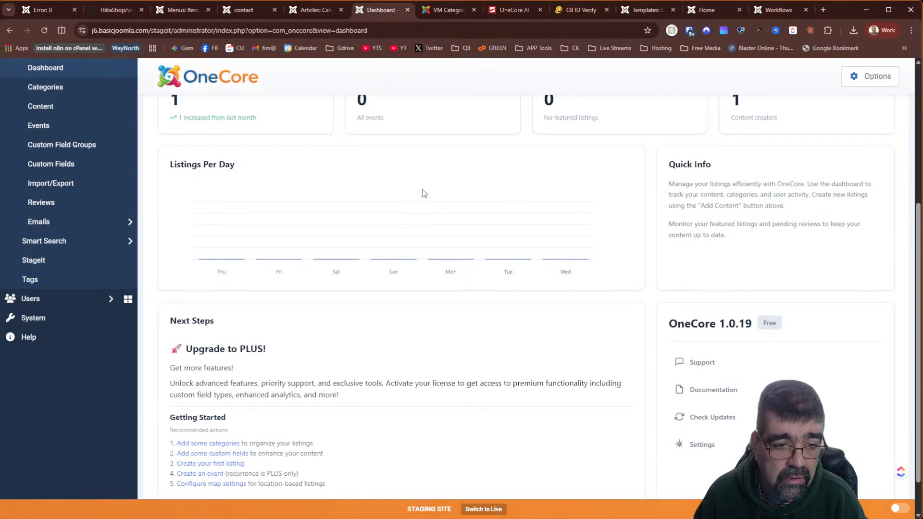
{"action": "scroll", "coordinate": [424, 194], "scroll_direction": "up", "scroll_amount": 5}
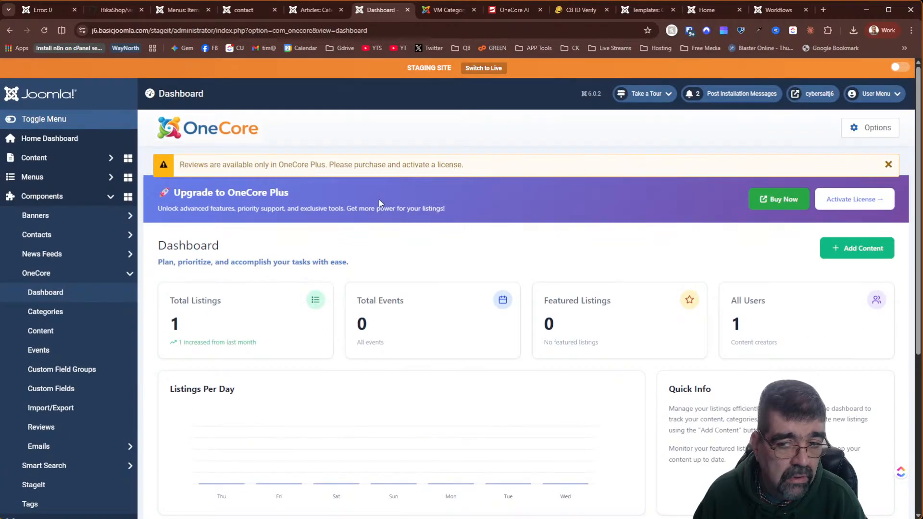
{"action": "left_click", "coordinate": [58, 332]}
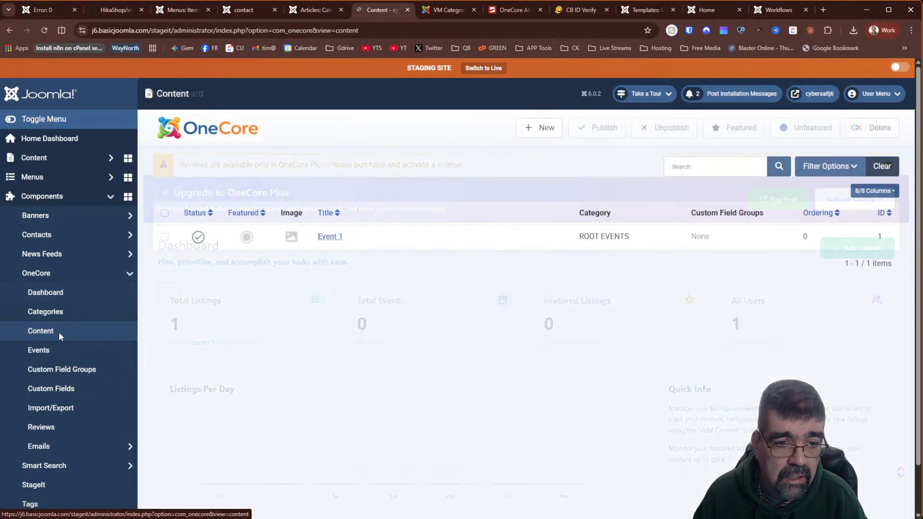
- Review Event 1's Publishing, Custom Fields, Location and Content tabs, then go to Email Templates
{"action": "left_click", "coordinate": [333, 238]}
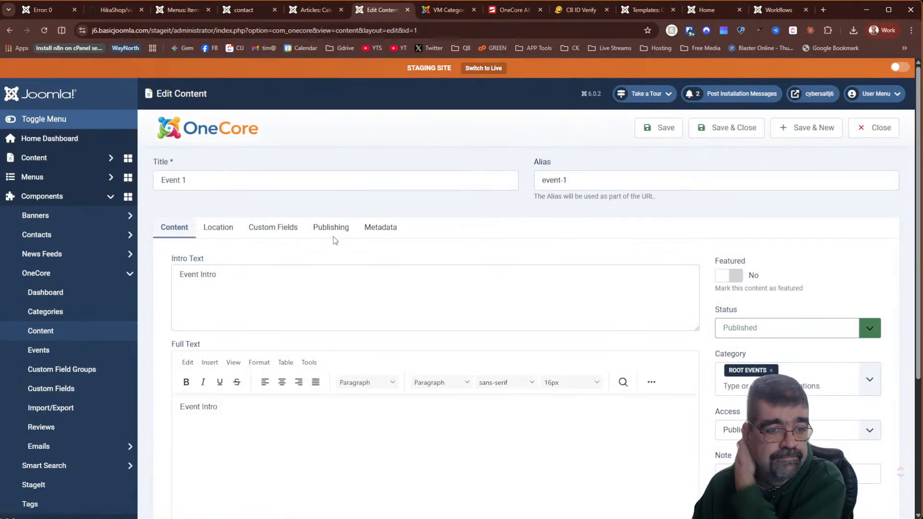
{"action": "left_click", "coordinate": [322, 231]}
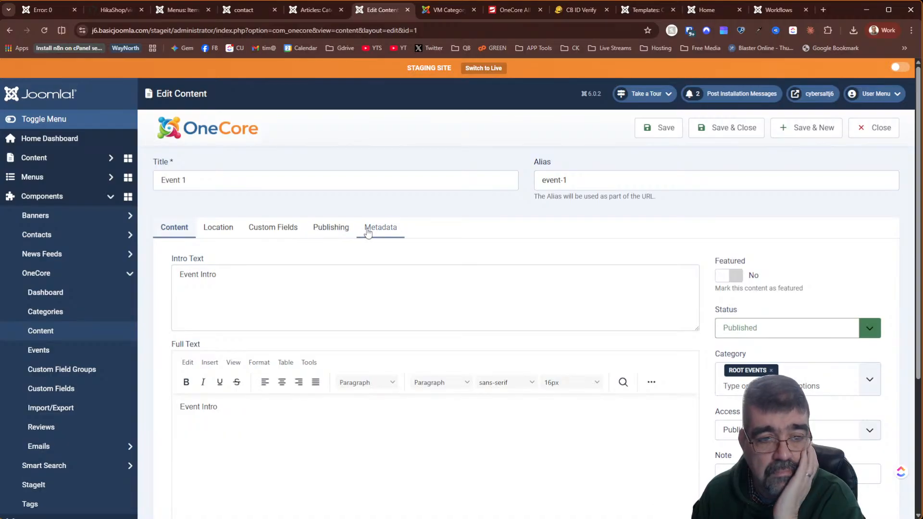
{"action": "scroll", "coordinate": [209, 244], "scroll_direction": "down", "scroll_amount": 1}
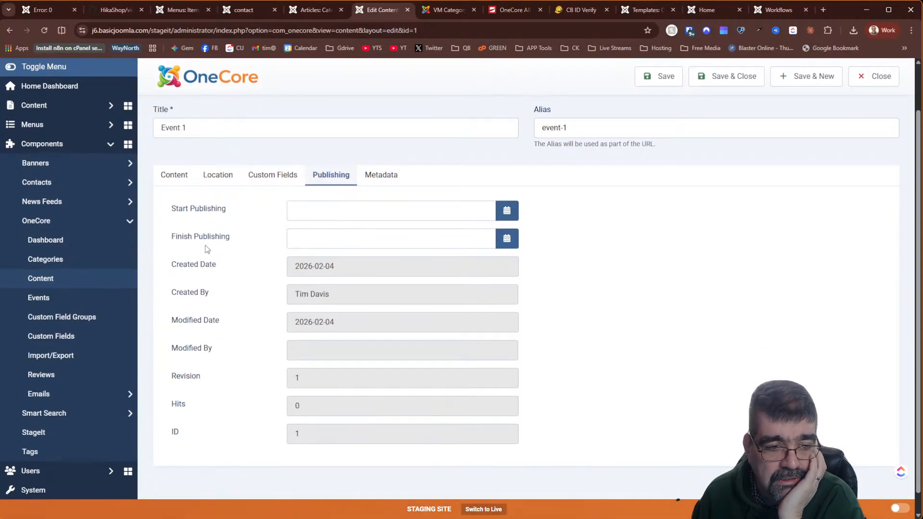
{"action": "left_click", "coordinate": [275, 181]}
{"action": "left_click", "coordinate": [201, 180]}
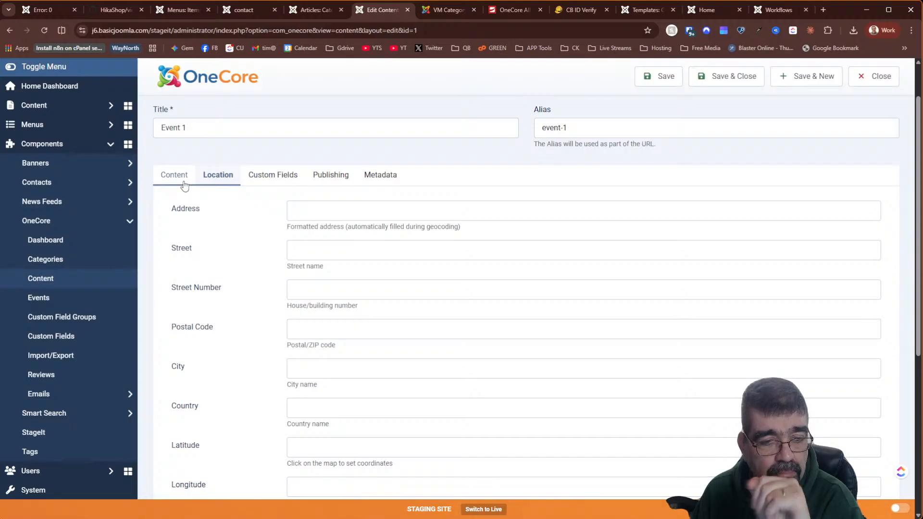
{"action": "left_click", "coordinate": [185, 186]}
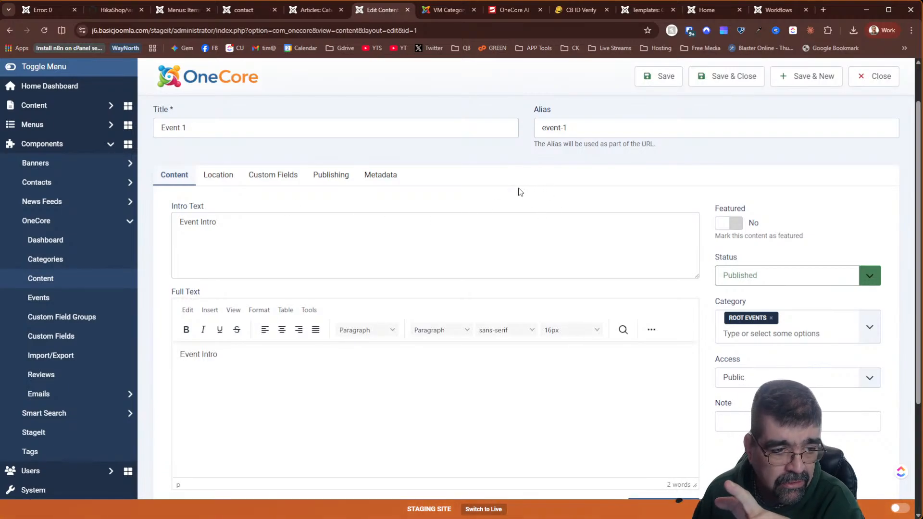
{"action": "left_click", "coordinate": [61, 394]}
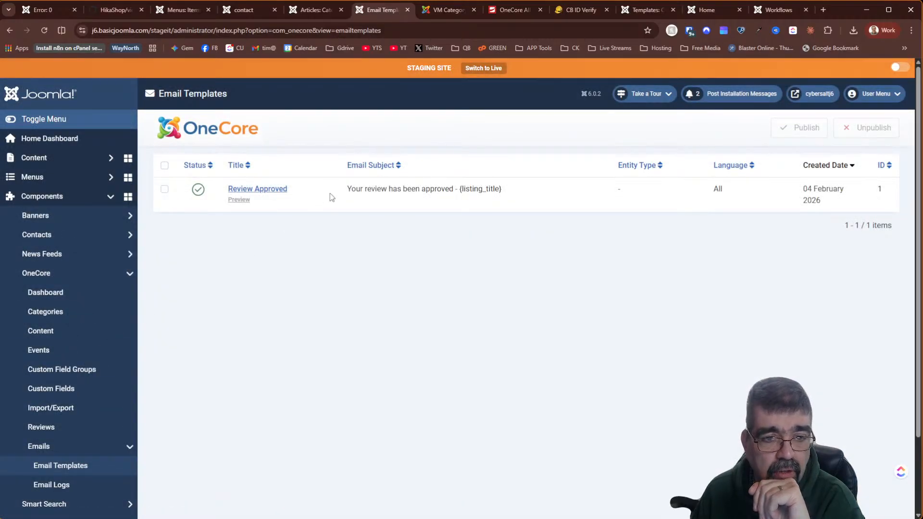
- View the empty OneCore Email Logs page and expand the Menus section
{"action": "left_click", "coordinate": [39, 485]}
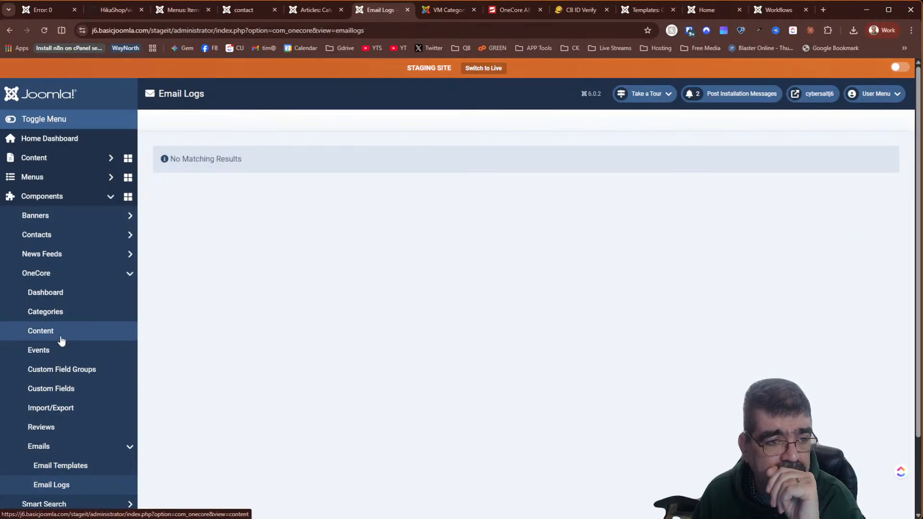
{"action": "left_click", "coordinate": [45, 179]}
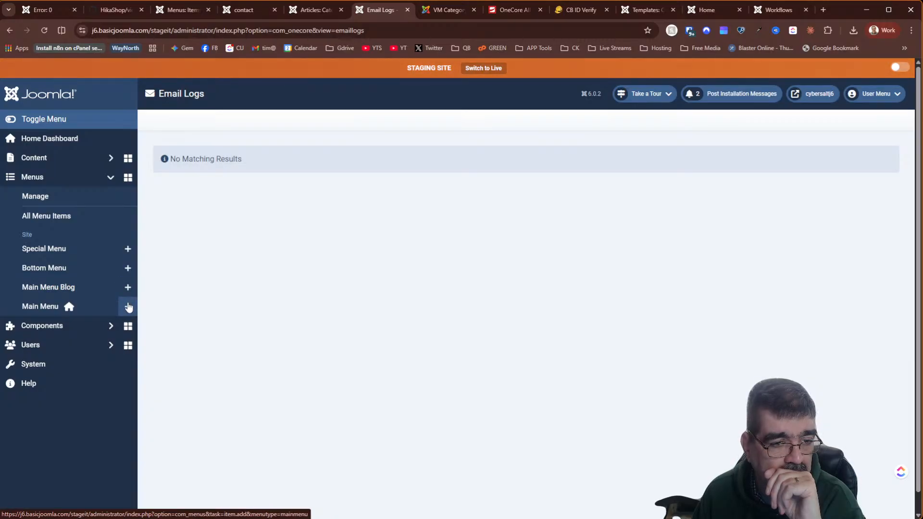
- Add a new Main Menu item of type OneCore > Single Event
{"action": "left_click", "coordinate": [128, 307]}
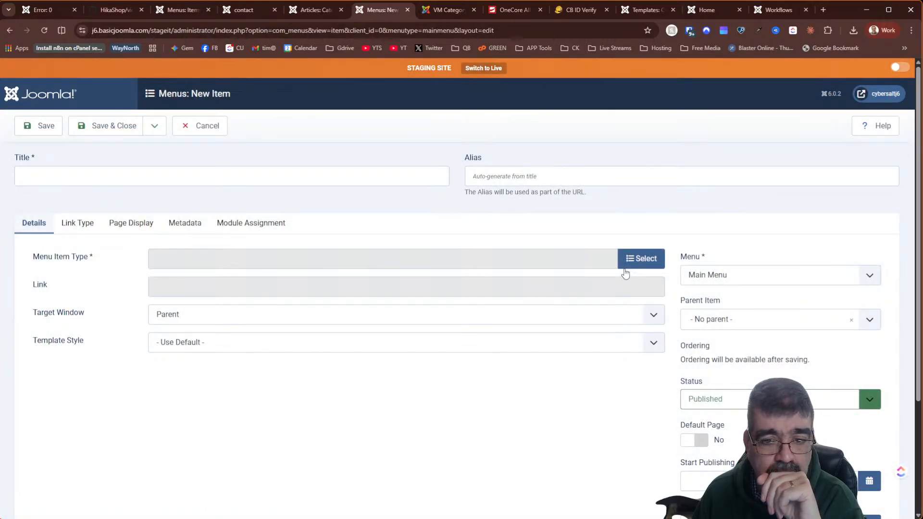
{"action": "left_click", "coordinate": [642, 263]}
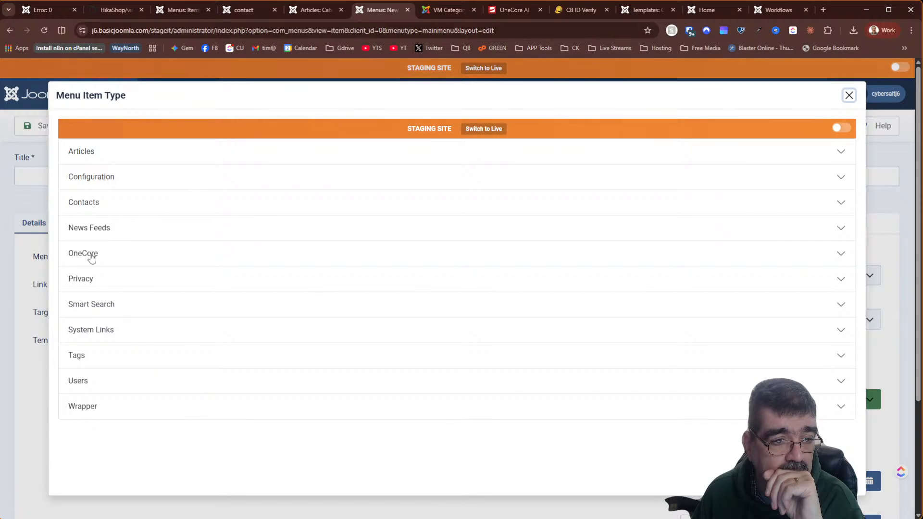
{"action": "left_click", "coordinate": [87, 255]}
{"action": "scroll", "coordinate": [253, 273], "scroll_direction": "down", "scroll_amount": 2}
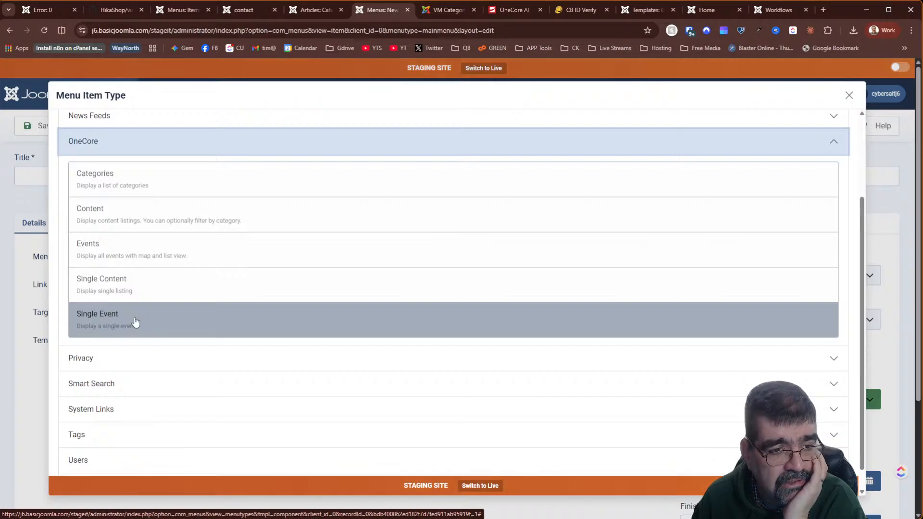
{"action": "left_click", "coordinate": [139, 325]}
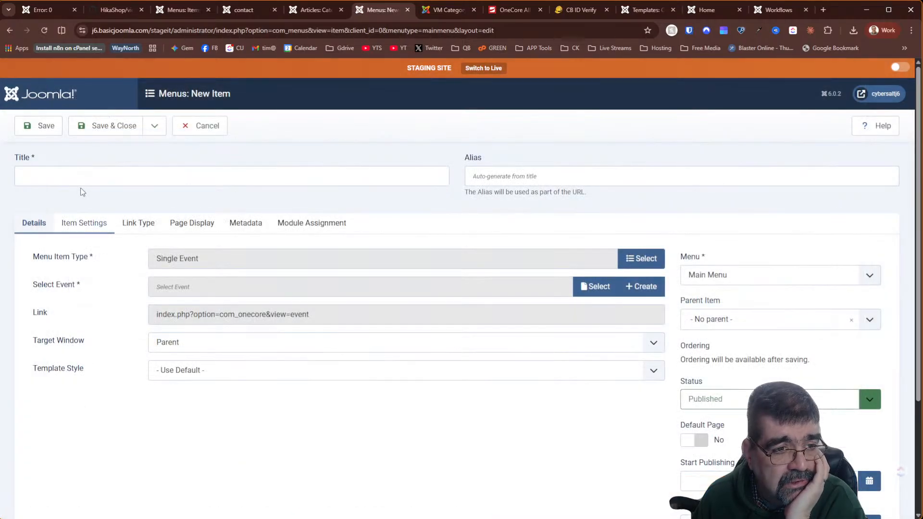
- Title the item 'single event' and browse the type list without changing Single Event
{"action": "left_click", "coordinate": [80, 171]}
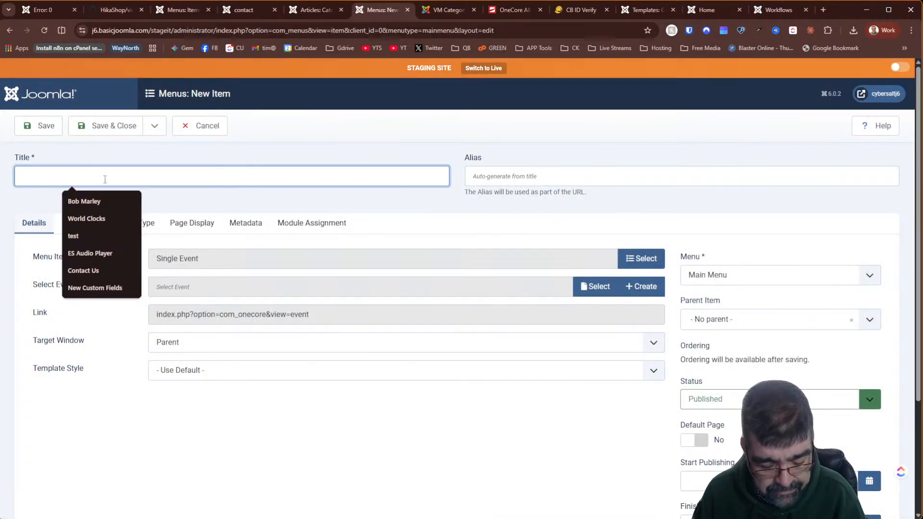
{"action": "type", "text": "single event"}
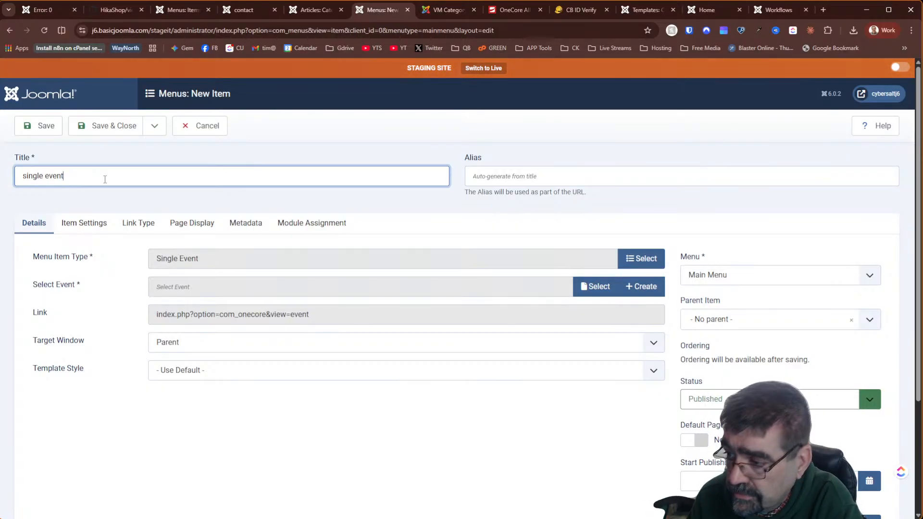
{"action": "left_click", "coordinate": [643, 260]}
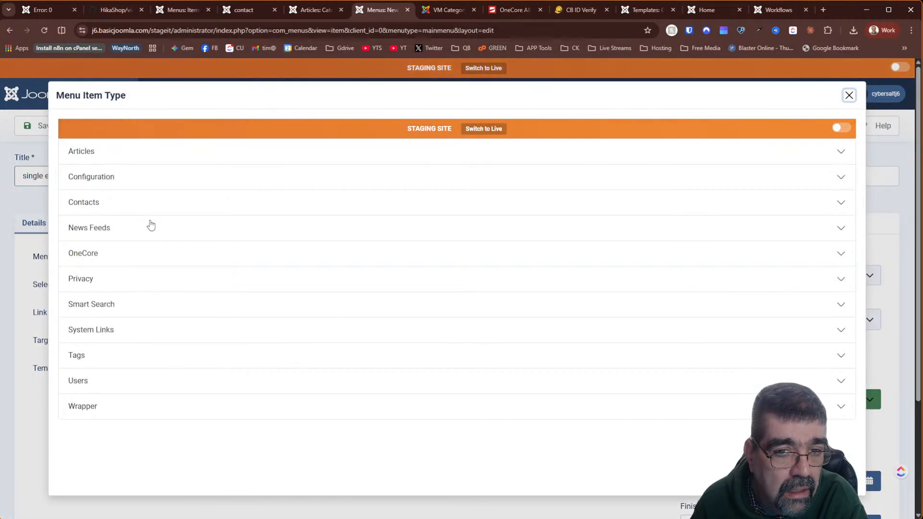
{"action": "left_click", "coordinate": [76, 155]}
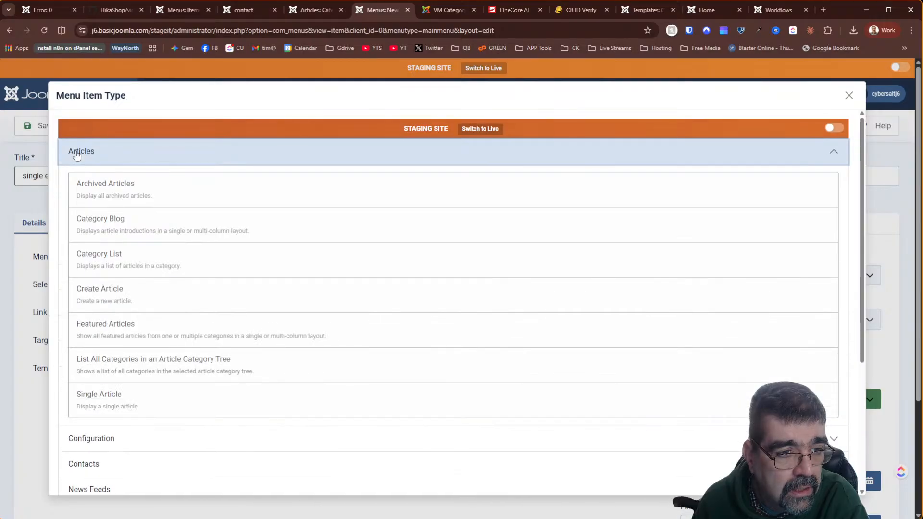
{"action": "left_click", "coordinate": [76, 156]}
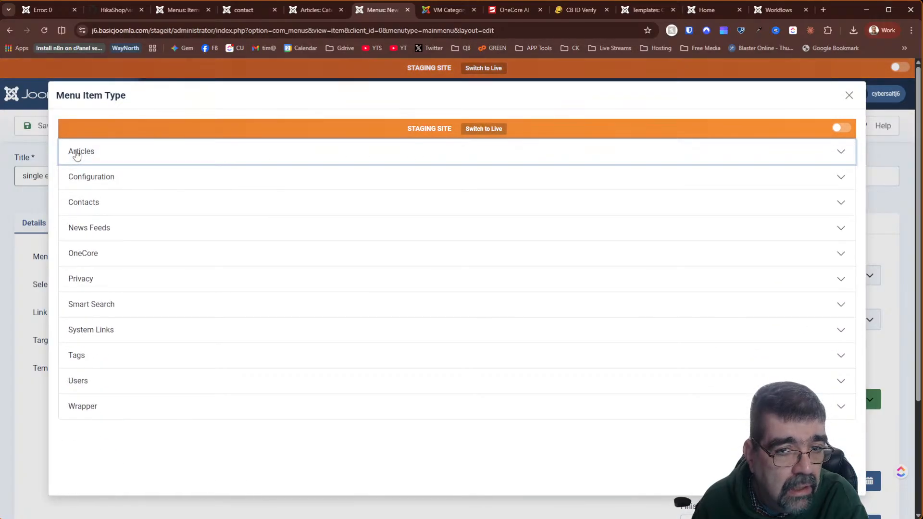
{"action": "left_click", "coordinate": [849, 95]}
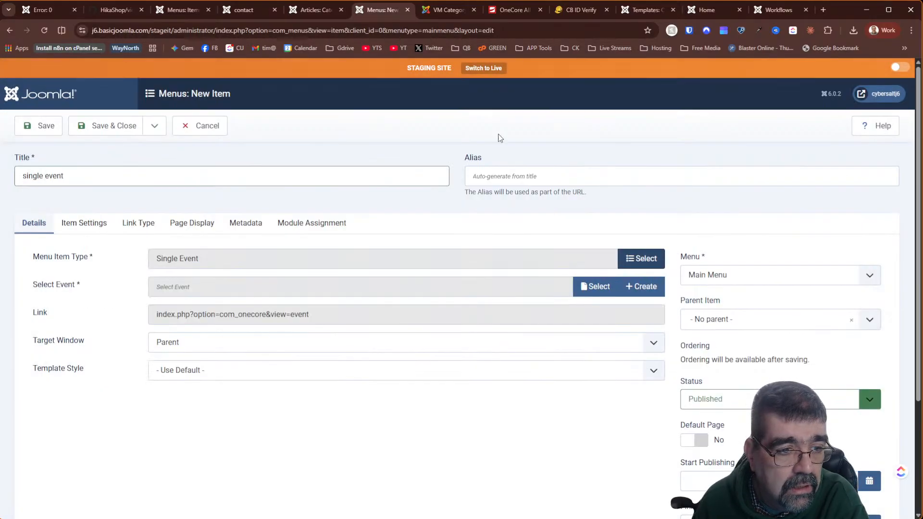
- Browse events for the item filtered to ROOT EVENTS, then close the picker with none chosen
{"action": "left_click", "coordinate": [597, 288]}
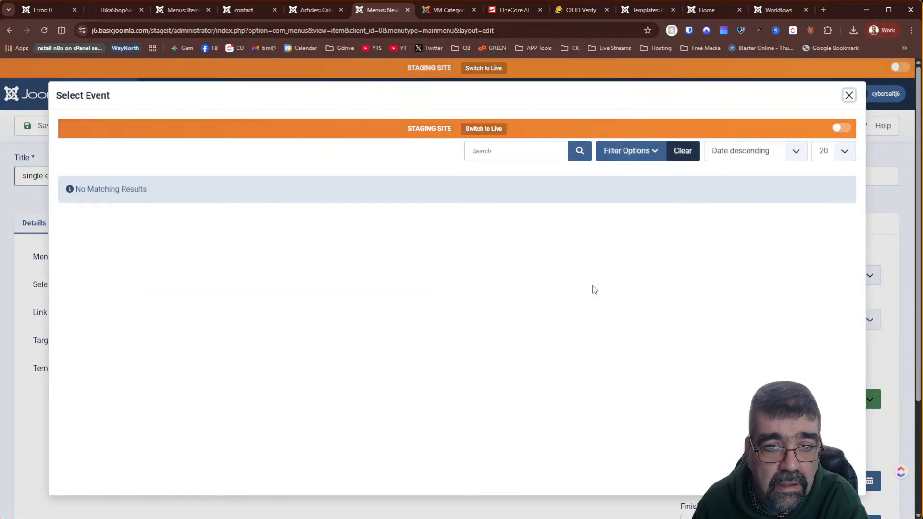
{"action": "left_click", "coordinate": [643, 159]}
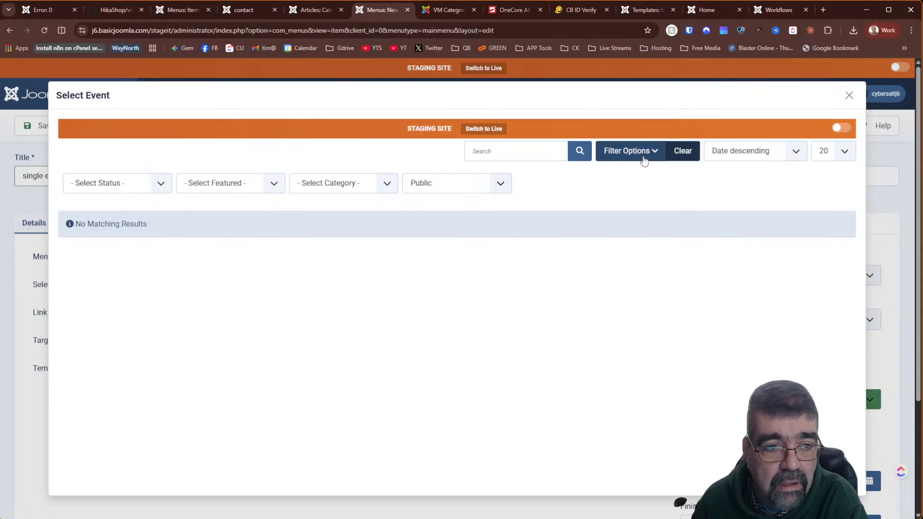
{"action": "left_click", "coordinate": [382, 184]}
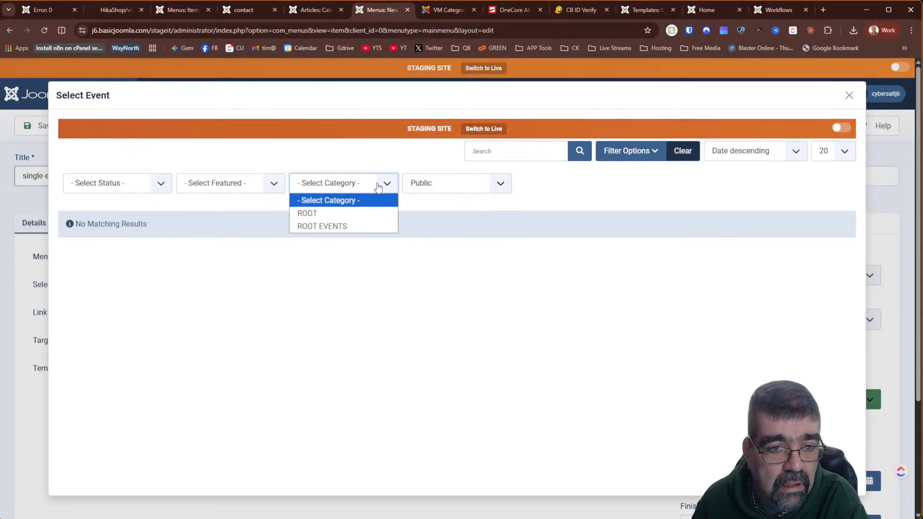
{"action": "left_click", "coordinate": [358, 227]}
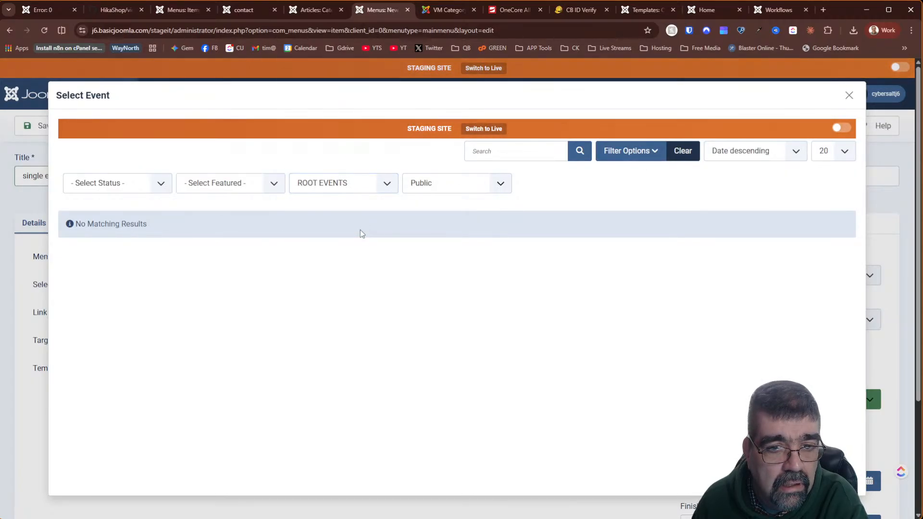
{"action": "left_click", "coordinate": [850, 95]}
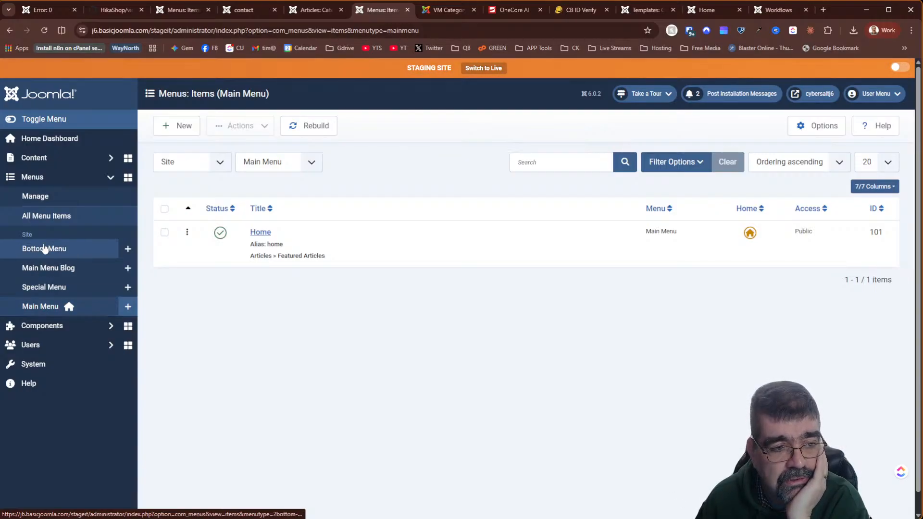
- Go through Components > OneCore to the dashboard and follow the Upgrade to OneCore Plus Buy Now link
{"action": "left_click", "coordinate": [47, 333]}
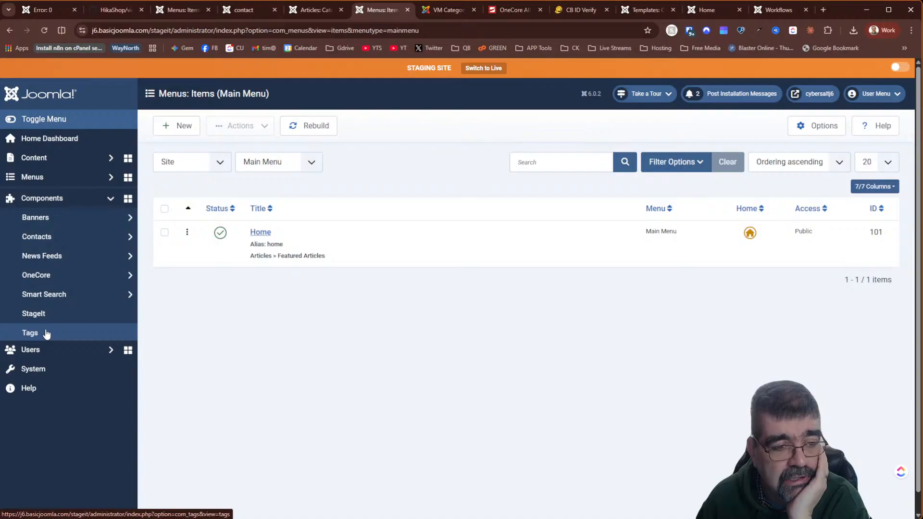
{"action": "left_click", "coordinate": [54, 282]}
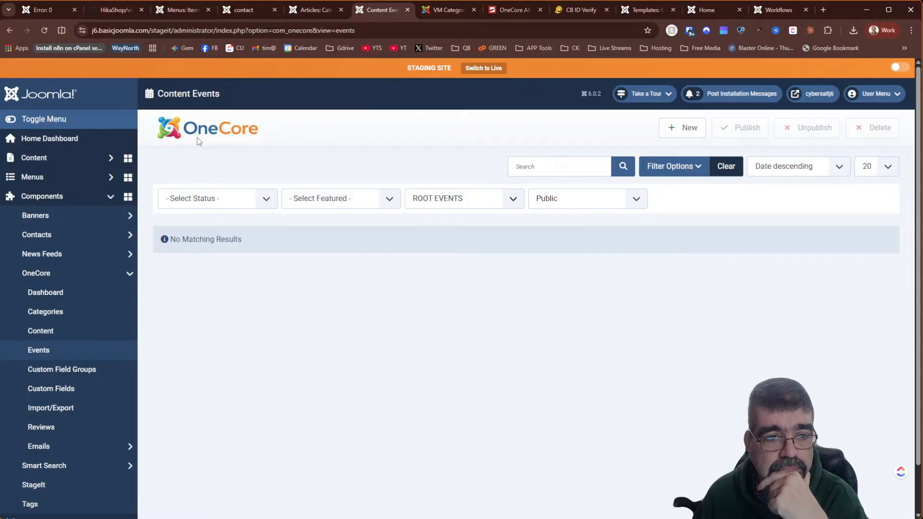
{"action": "left_click", "coordinate": [72, 294]}
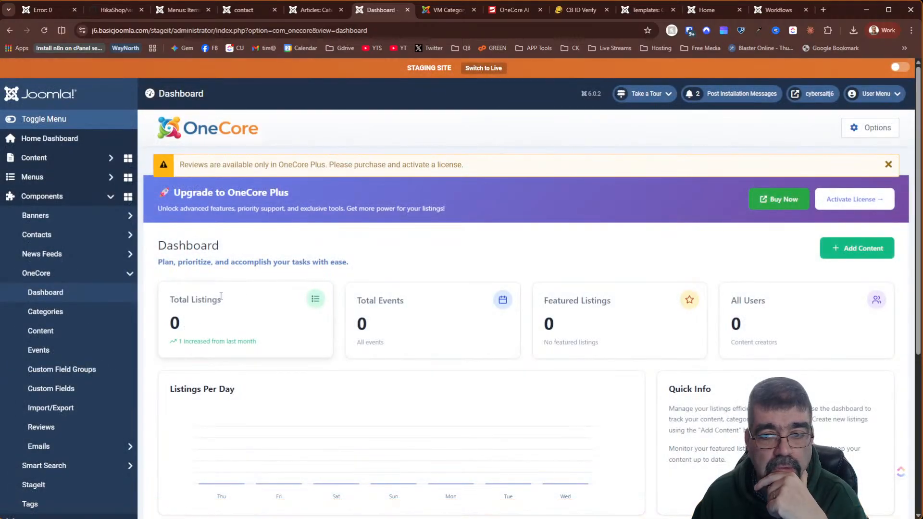
{"action": "left_click", "coordinate": [783, 199]}
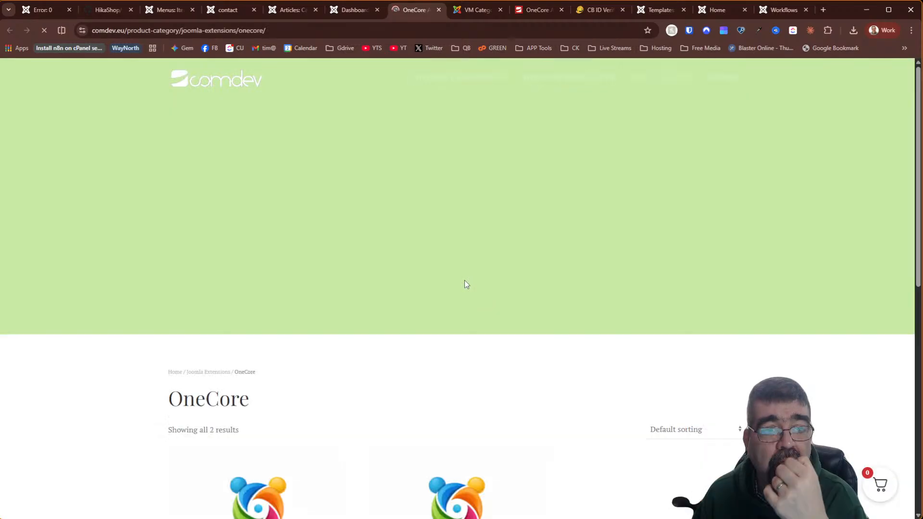
- Compare the €99 and €149 OneCore Plus licences, then open JomDirectory from the Joomla Extensions menu
{"action": "scroll", "coordinate": [465, 284], "scroll_direction": "down", "scroll_amount": 5}
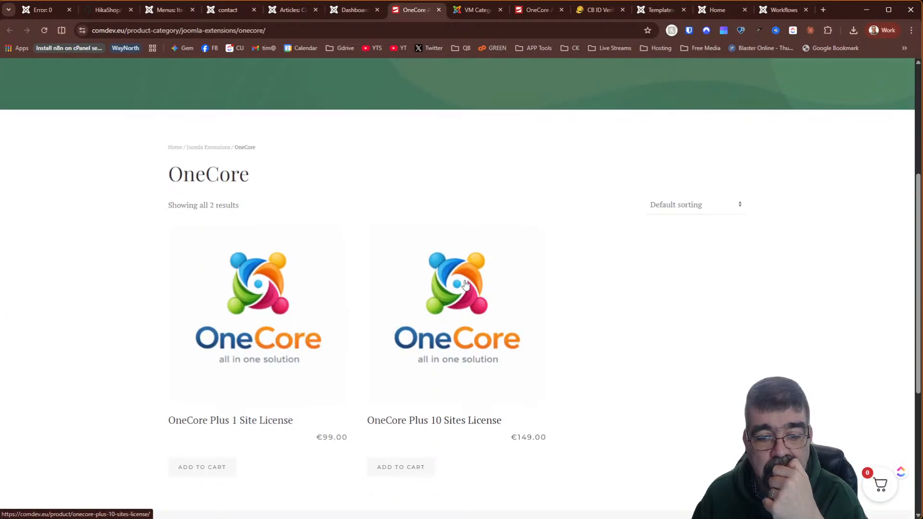
{"action": "scroll", "coordinate": [462, 283], "scroll_direction": "down", "scroll_amount": 2}
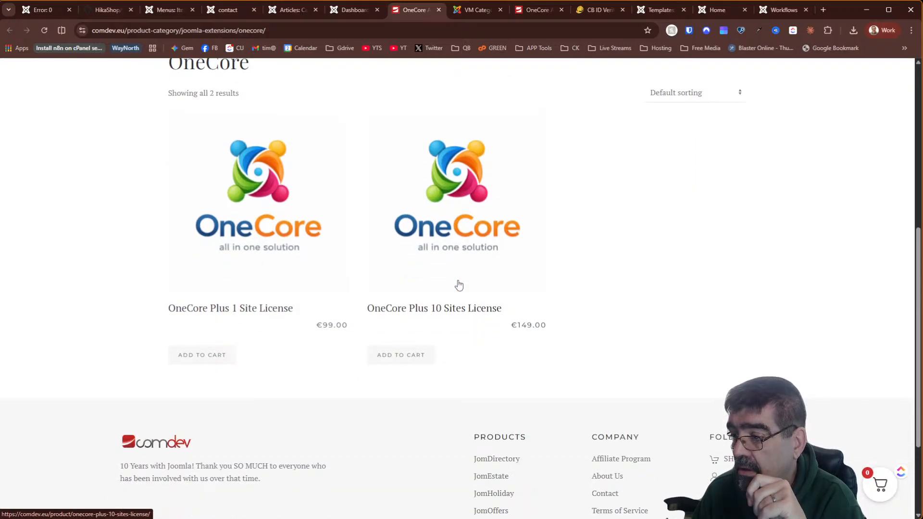
{"action": "scroll", "coordinate": [459, 285], "scroll_direction": "up", "scroll_amount": 6}
{"action": "mouse_move", "coordinate": [449, 84]}
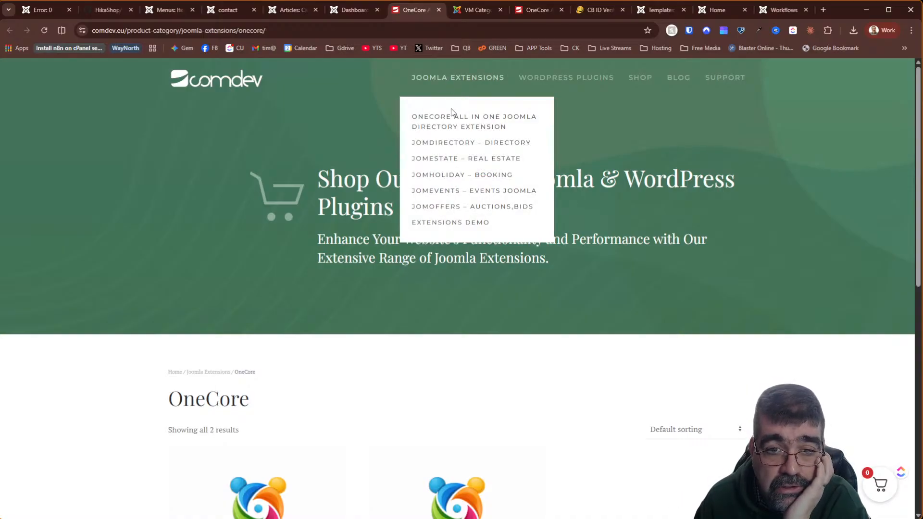
{"action": "left_click", "coordinate": [441, 143]}
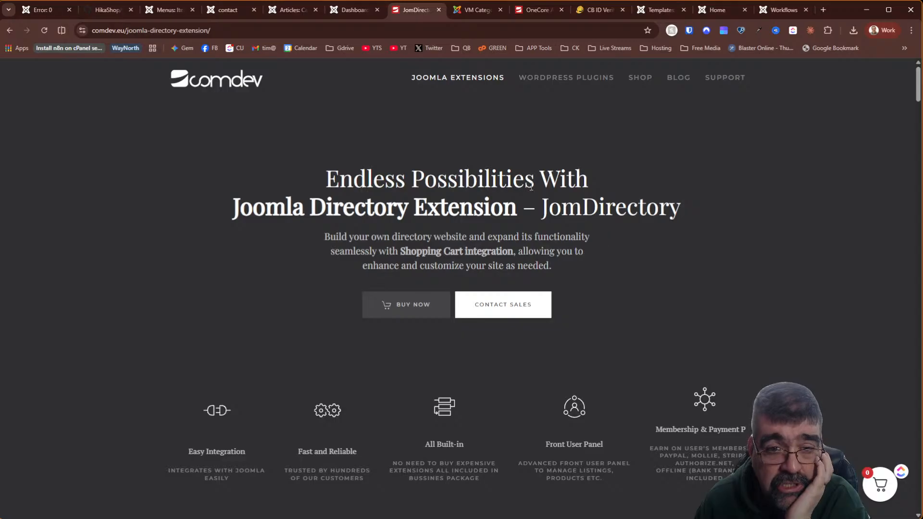
{"action": "mouse_move", "coordinate": [465, 86]}
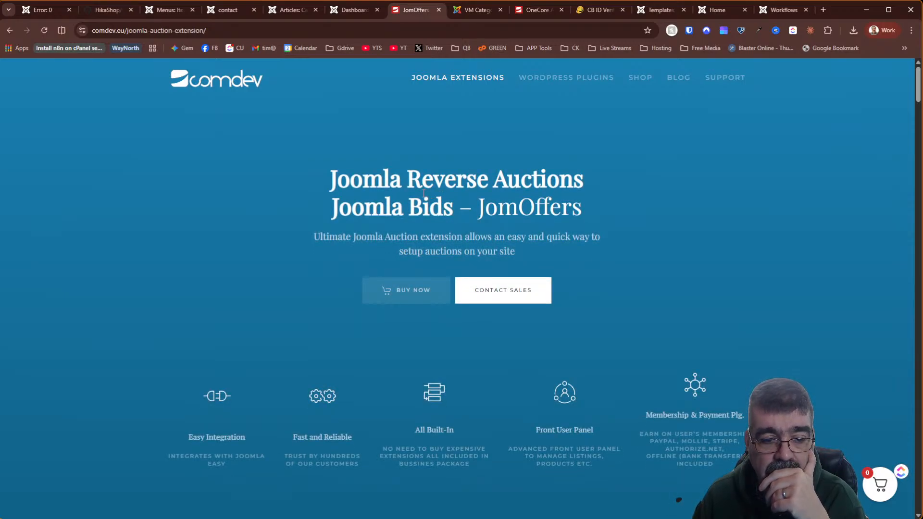
- Scroll through the JomOffers page and jump to its pricing plans
{"action": "scroll", "coordinate": [422, 192], "scroll_direction": "down", "scroll_amount": 5}
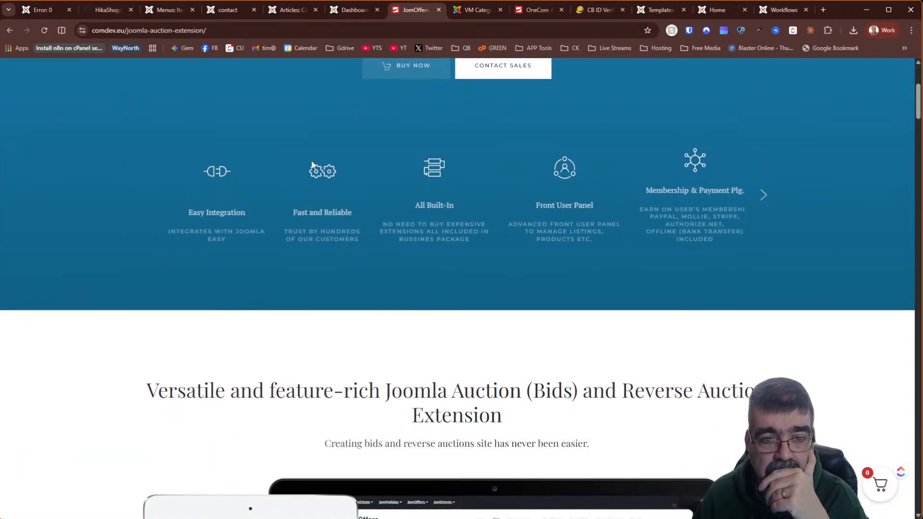
{"action": "scroll", "coordinate": [310, 164], "scroll_direction": "down", "scroll_amount": 5}
{"action": "right_click", "coordinate": [308, 159]}
{"action": "left_click", "coordinate": [56, 212]}
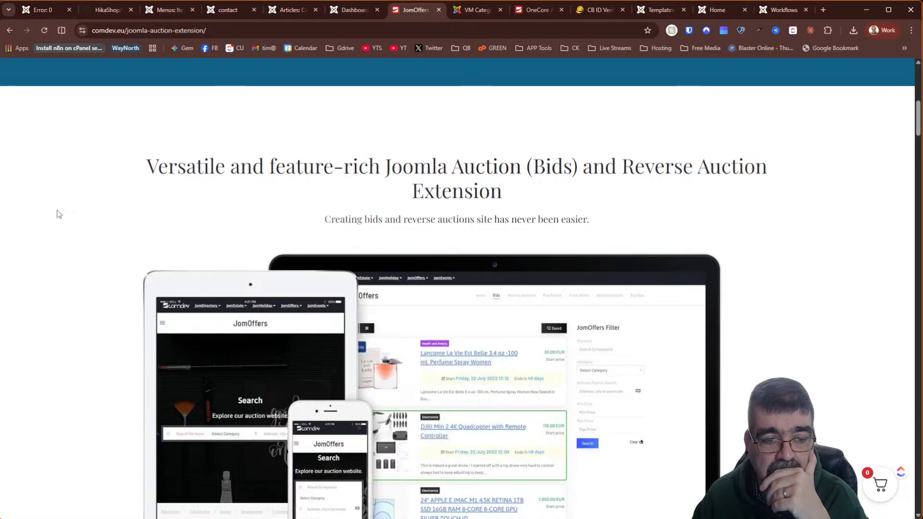
{"action": "scroll", "coordinate": [56, 214], "scroll_direction": "down", "scroll_amount": 5}
{"action": "scroll", "coordinate": [56, 212], "scroll_direction": "down", "scroll_amount": 7}
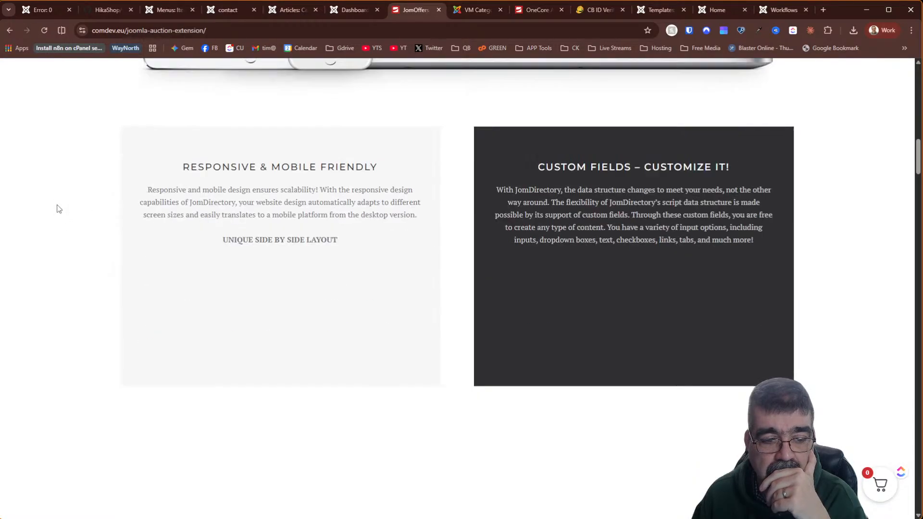
{"action": "scroll", "coordinate": [57, 208], "scroll_direction": "down", "scroll_amount": 8}
{"action": "scroll", "coordinate": [62, 207], "scroll_direction": "up", "scroll_amount": 20}
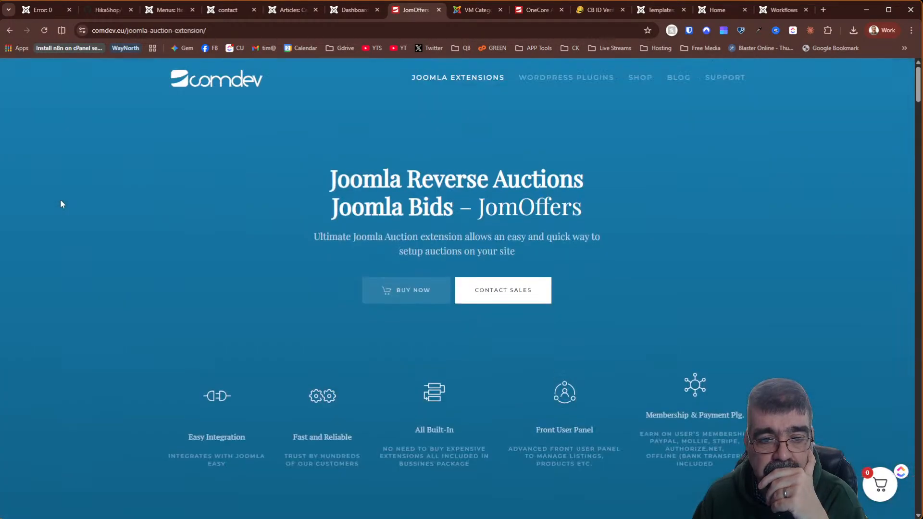
{"action": "mouse_move", "coordinate": [444, 72]}
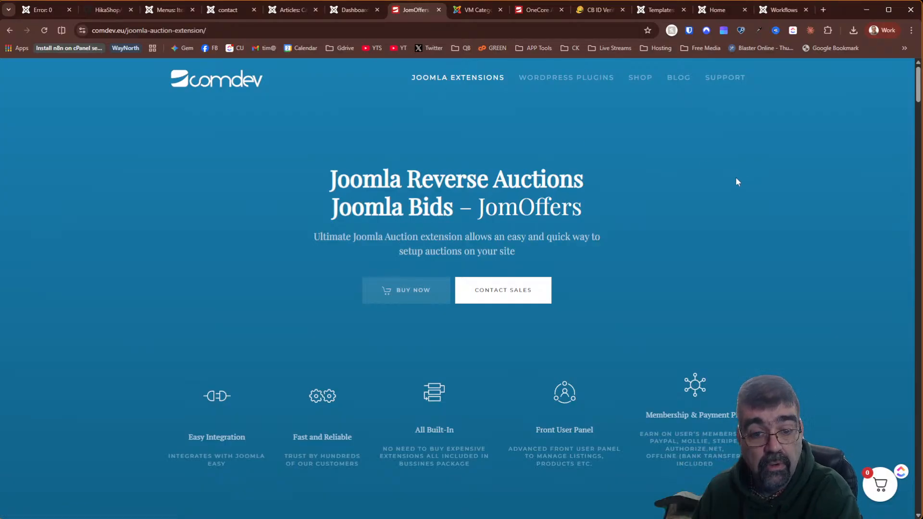
{"action": "left_click", "coordinate": [403, 295]}
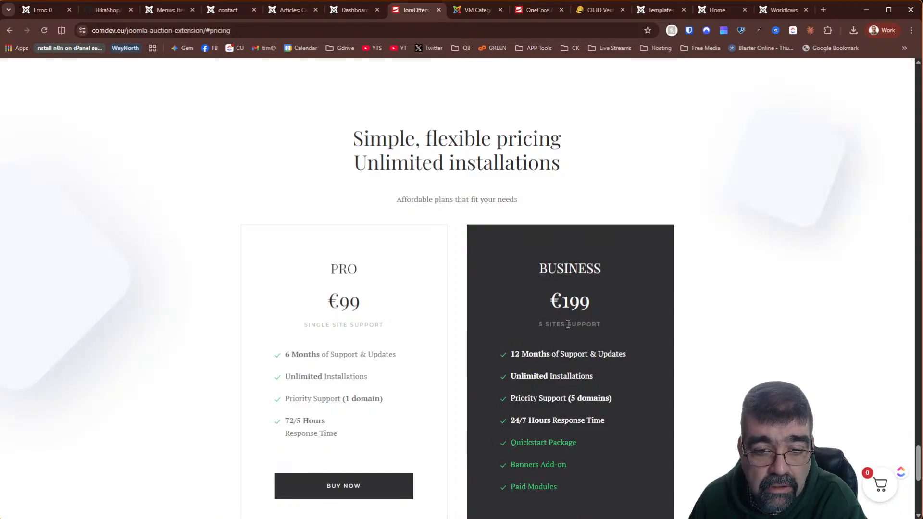
- Scroll back to the top and bring up the Joomla Extensions menu
{"action": "scroll", "coordinate": [568, 324], "scroll_direction": "up", "scroll_amount": 20}
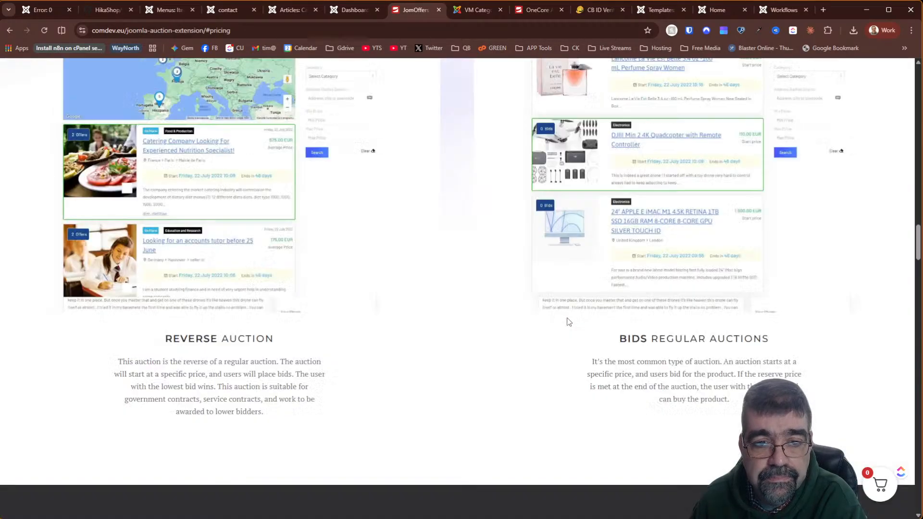
{"action": "scroll", "coordinate": [569, 322], "scroll_direction": "up", "scroll_amount": 10}
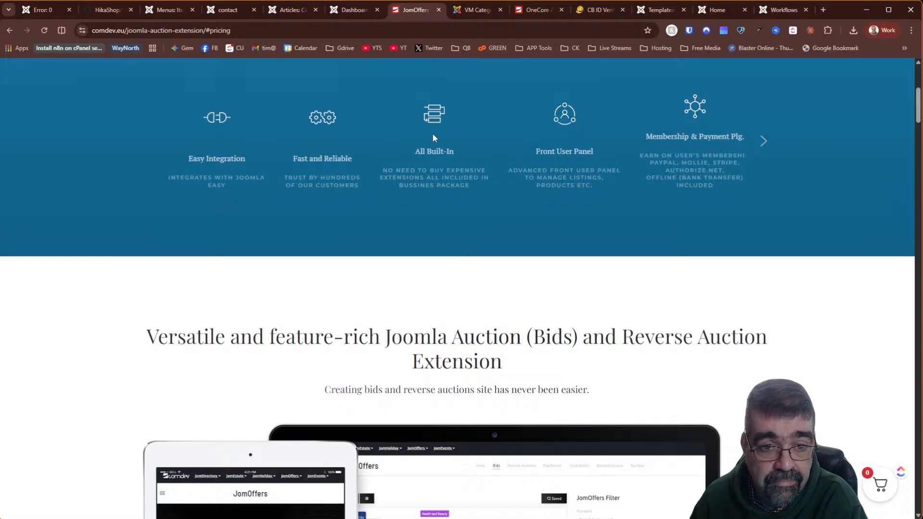
{"action": "scroll", "coordinate": [423, 206], "scroll_direction": "up", "scroll_amount": 6}
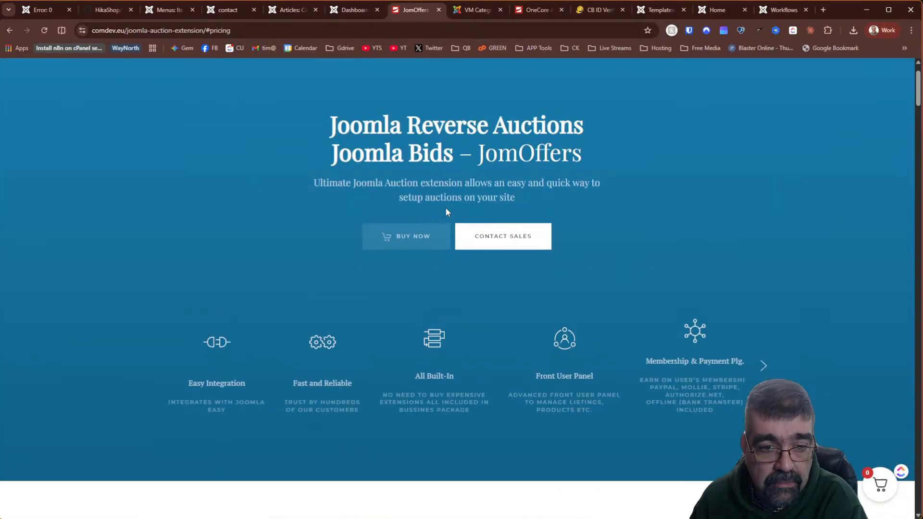
{"action": "mouse_move", "coordinate": [448, 82]}
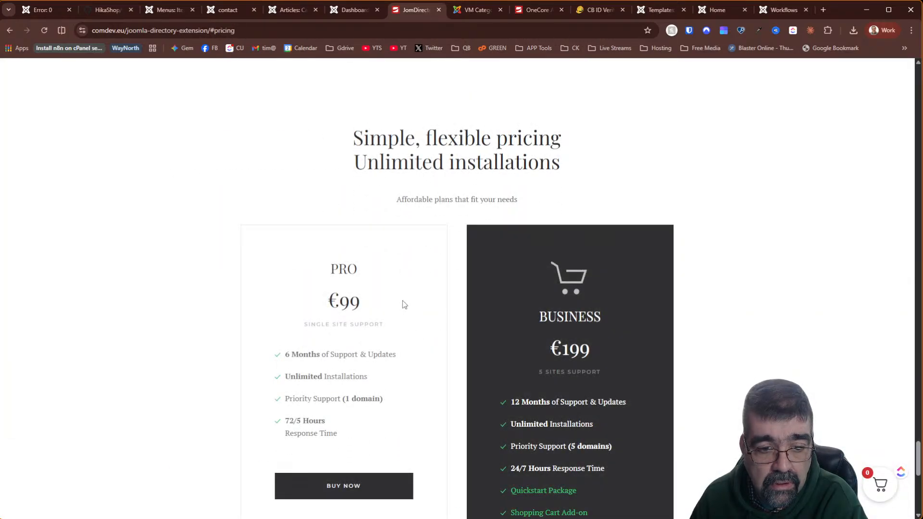
{"action": "scroll", "coordinate": [403, 301], "scroll_direction": "down", "scroll_amount": 4}
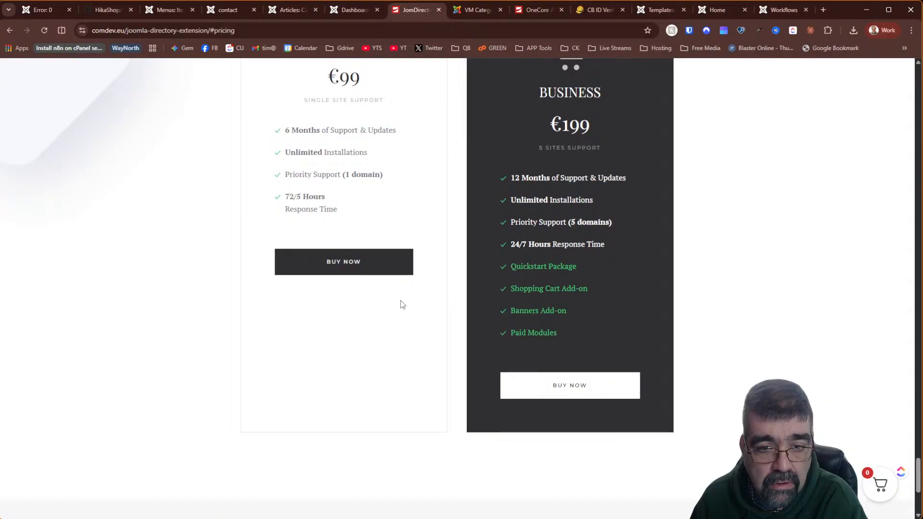
{"action": "scroll", "coordinate": [394, 301], "scroll_direction": "up", "scroll_amount": 10}
{"action": "scroll", "coordinate": [391, 302], "scroll_direction": "down", "scroll_amount": 15}
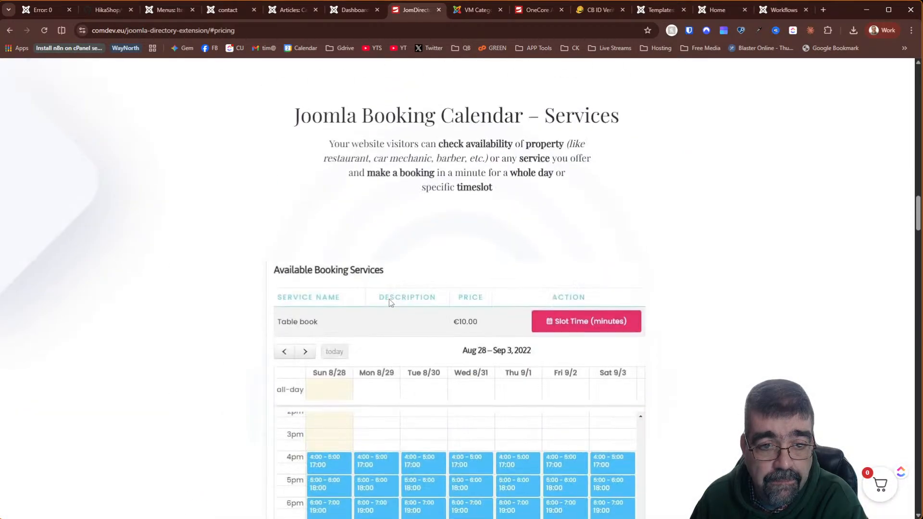
{"action": "scroll", "coordinate": [390, 302], "scroll_direction": "up", "scroll_amount": 5}
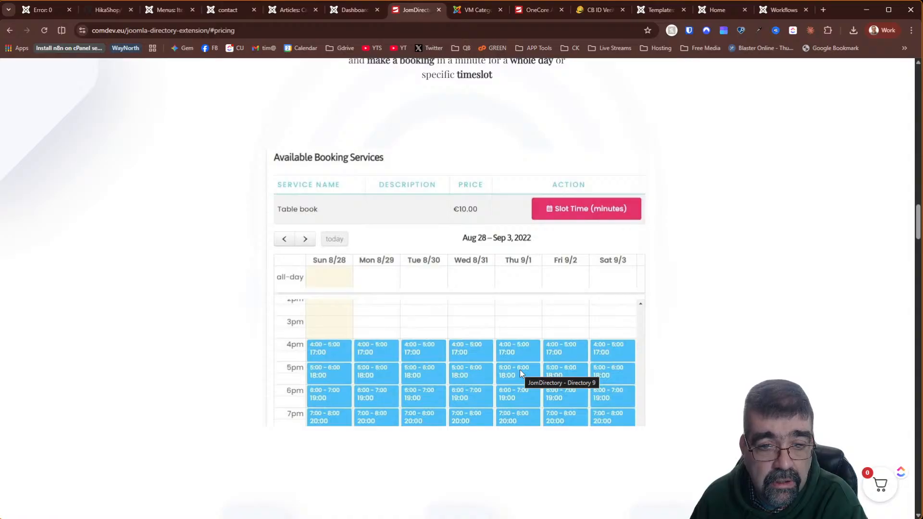
{"action": "scroll", "coordinate": [520, 372], "scroll_direction": "up", "scroll_amount": 20}
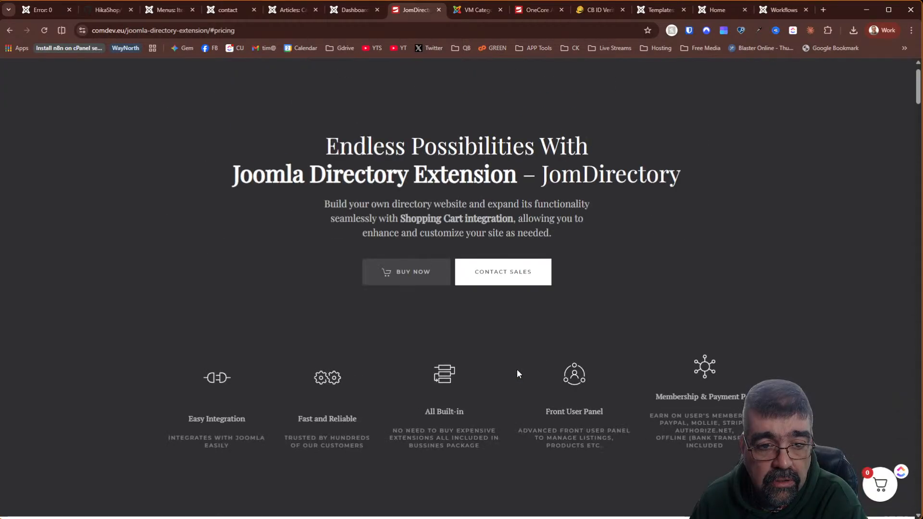
{"action": "scroll", "coordinate": [517, 373], "scroll_direction": "up", "scroll_amount": 1}
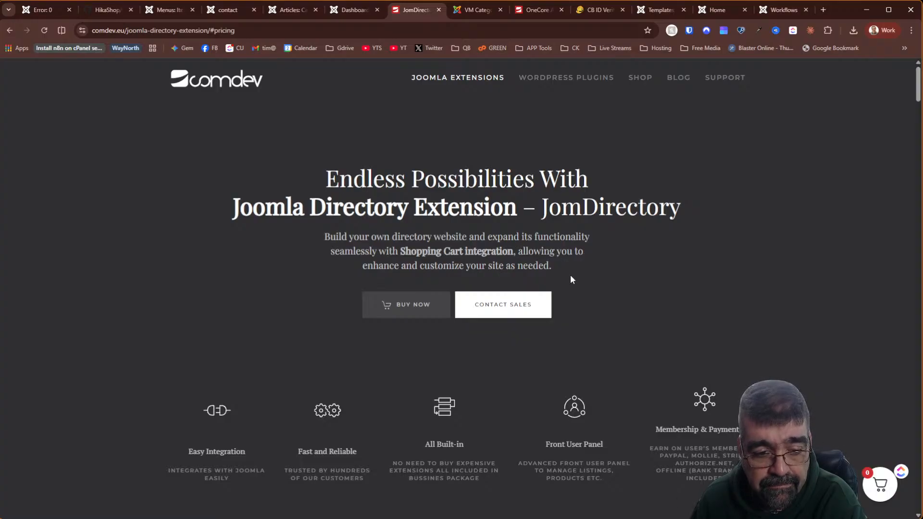
{"action": "scroll", "coordinate": [570, 275], "scroll_direction": "down", "scroll_amount": 2}
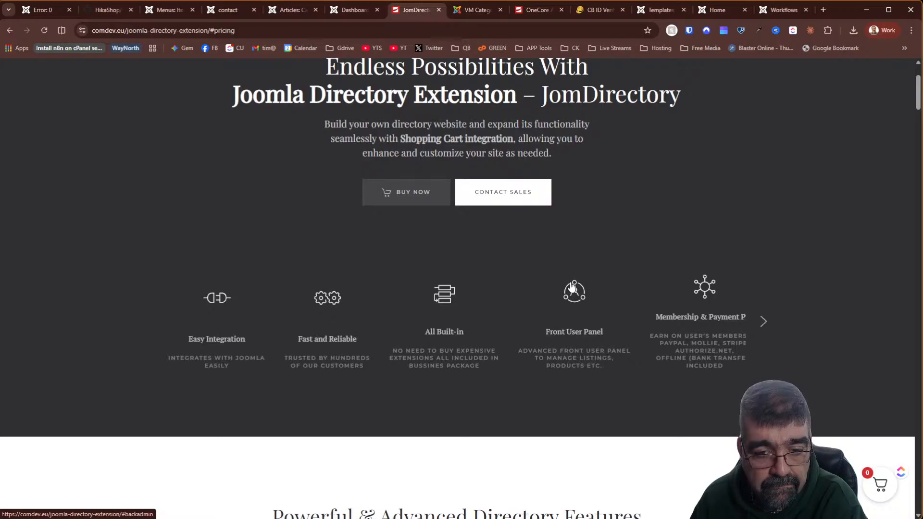
{"action": "scroll", "coordinate": [572, 287], "scroll_direction": "down", "scroll_amount": 2}
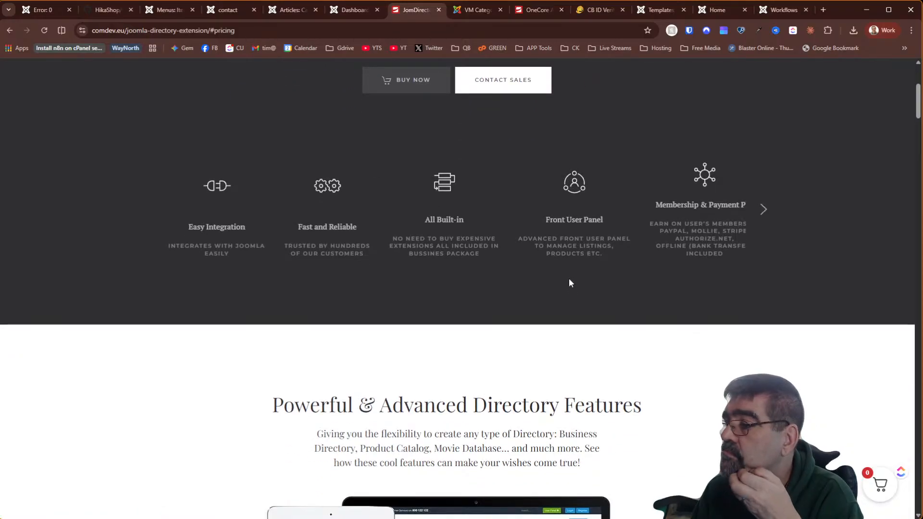
{"action": "scroll", "coordinate": [570, 278], "scroll_direction": "up", "scroll_amount": 4}
- Flip through the article categories, contact and Main Menu tabs, settling on the OneCore dashboard
{"action": "left_click", "coordinate": [353, 9]}
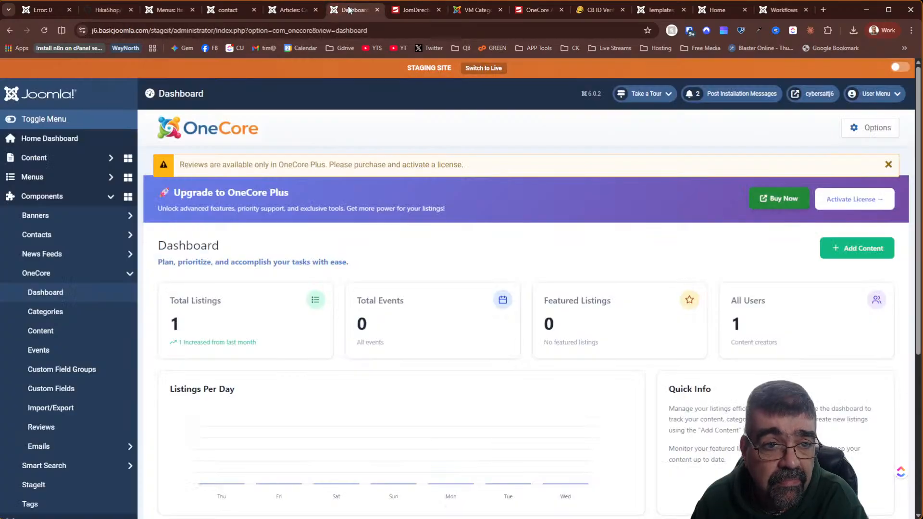
{"action": "left_click", "coordinate": [295, 10]}
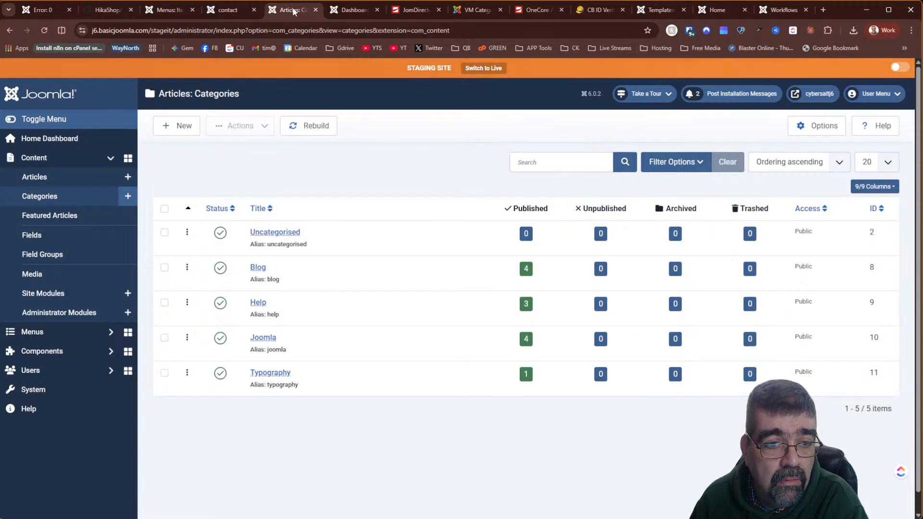
{"action": "left_click", "coordinate": [353, 9]}
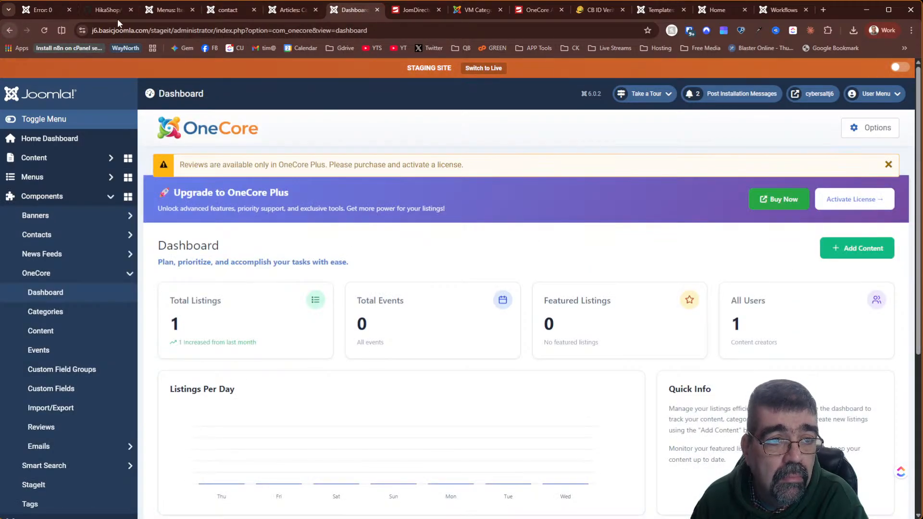
{"action": "left_click", "coordinate": [221, 11]}
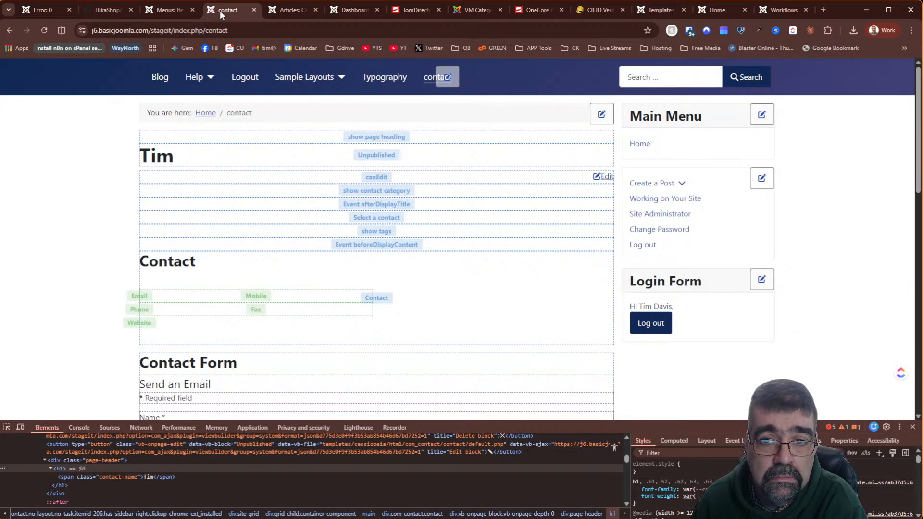
{"action": "left_click", "coordinate": [339, 12]}
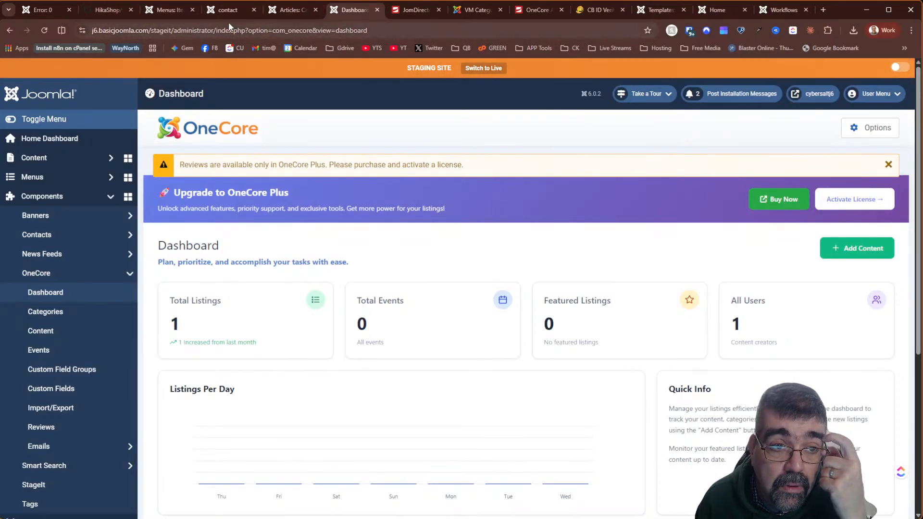
{"action": "left_click", "coordinate": [241, 13]}
{"action": "left_click", "coordinate": [268, 12]}
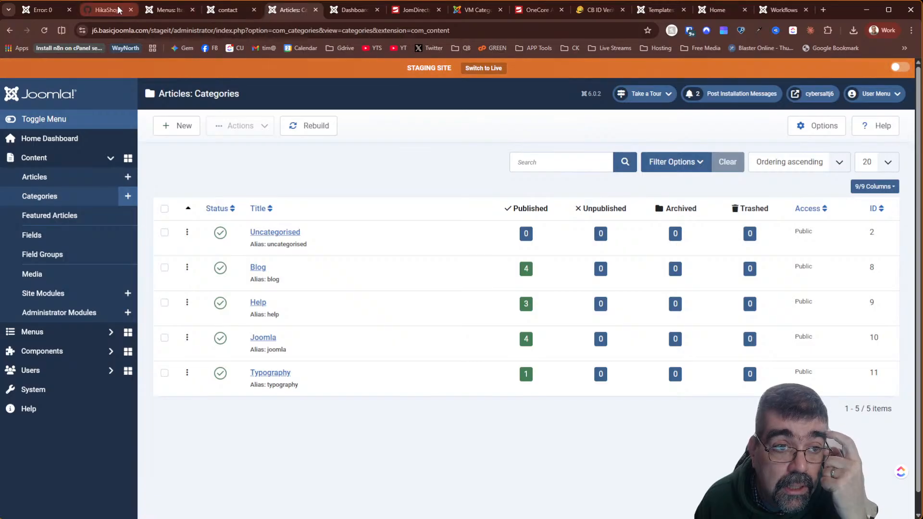
{"action": "left_click", "coordinate": [164, 12]}
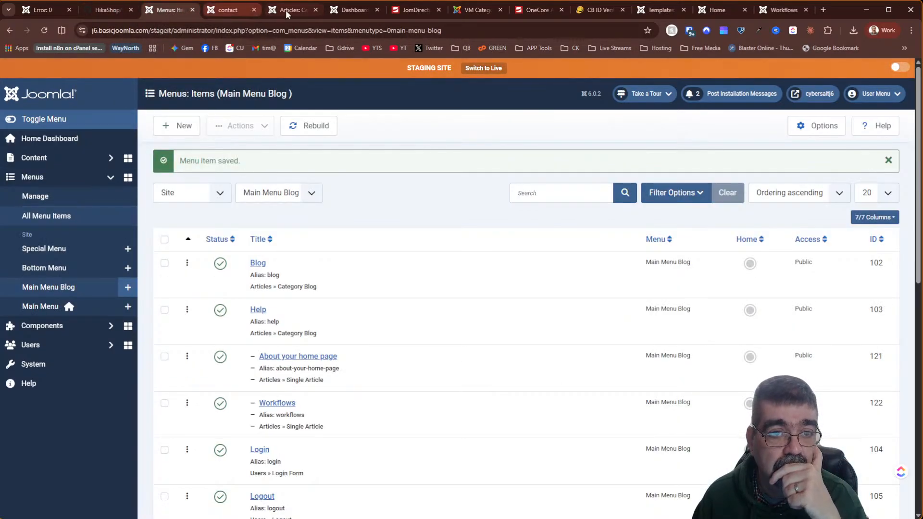
{"action": "left_click", "coordinate": [285, 10]}
{"action": "left_click", "coordinate": [331, 14]}
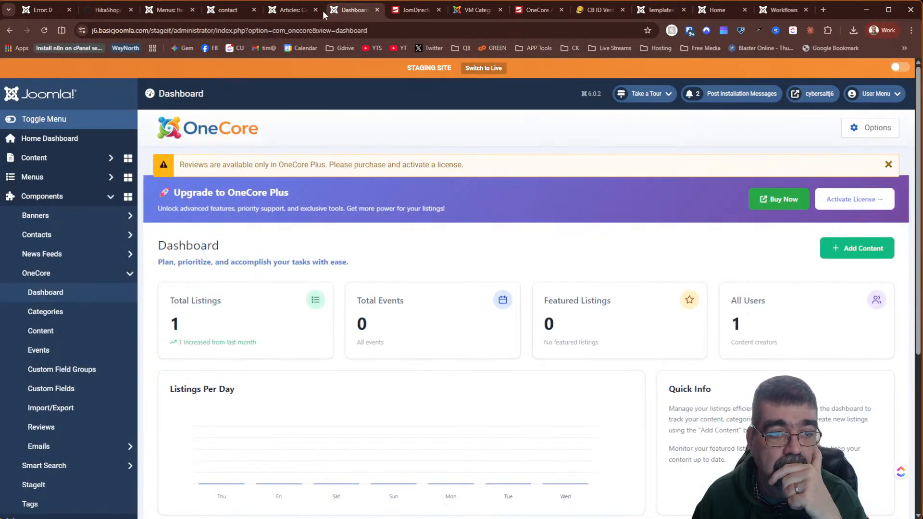
{"action": "right_click", "coordinate": [13, 30]}
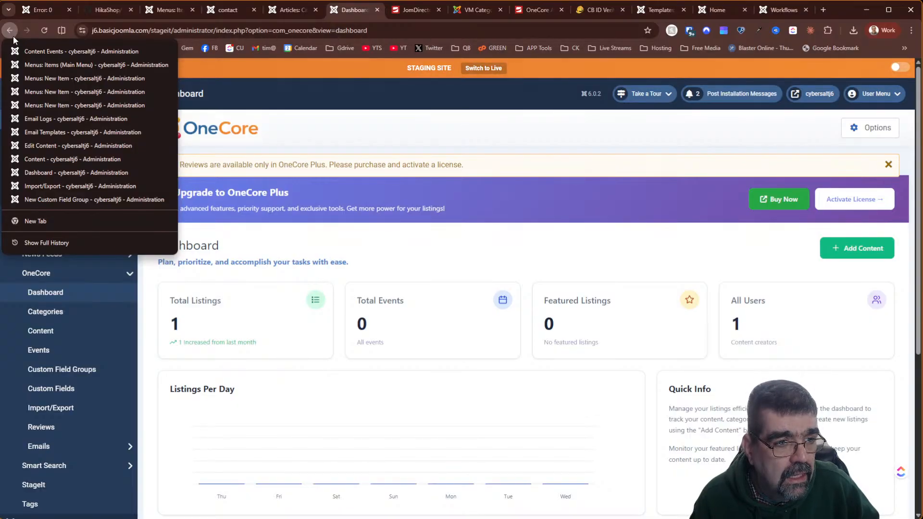
{"action": "left_click", "coordinate": [355, 106]}
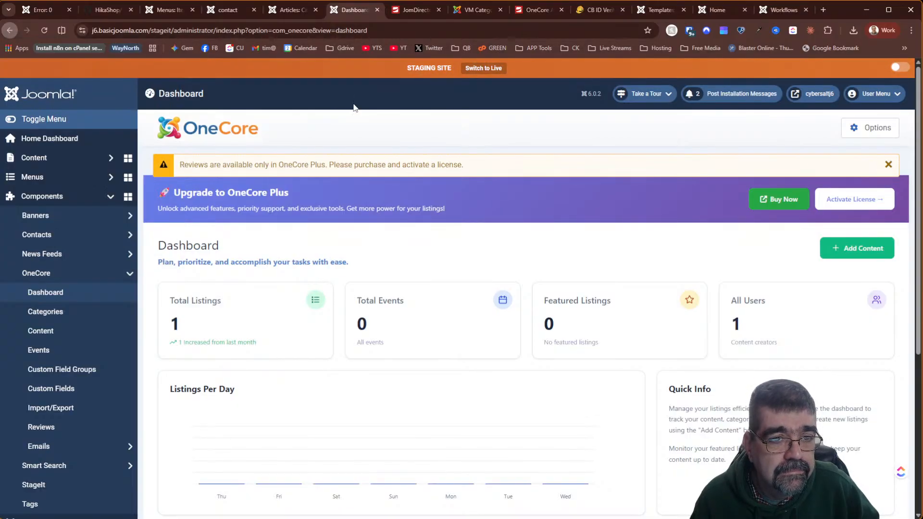
- List extensions from the Install from Web tab, sorted Newest First
{"action": "scroll", "coordinate": [192, 289], "scroll_direction": "down", "scroll_amount": 5}
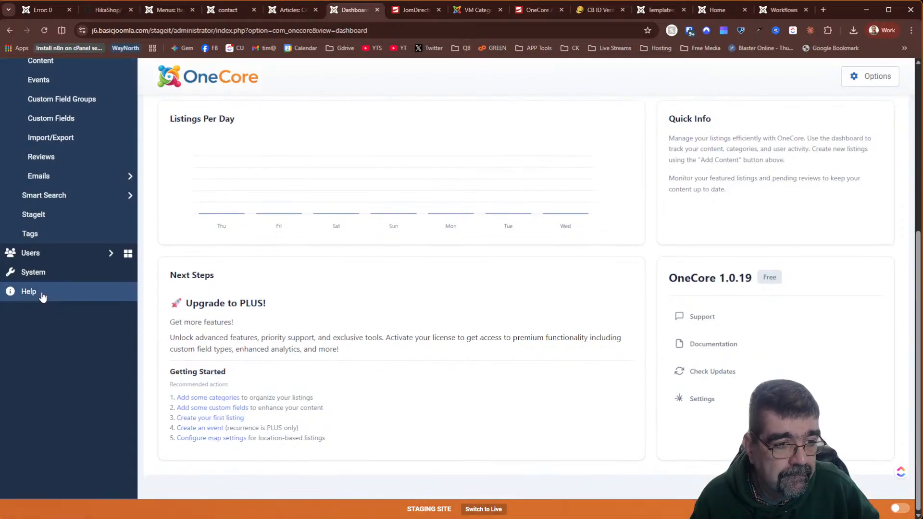
{"action": "left_click", "coordinate": [53, 277]}
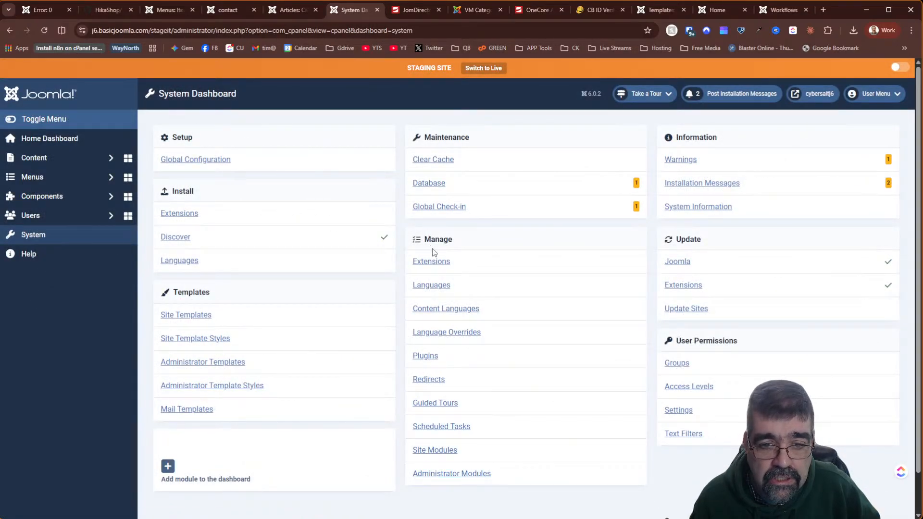
{"action": "left_click", "coordinate": [180, 218]}
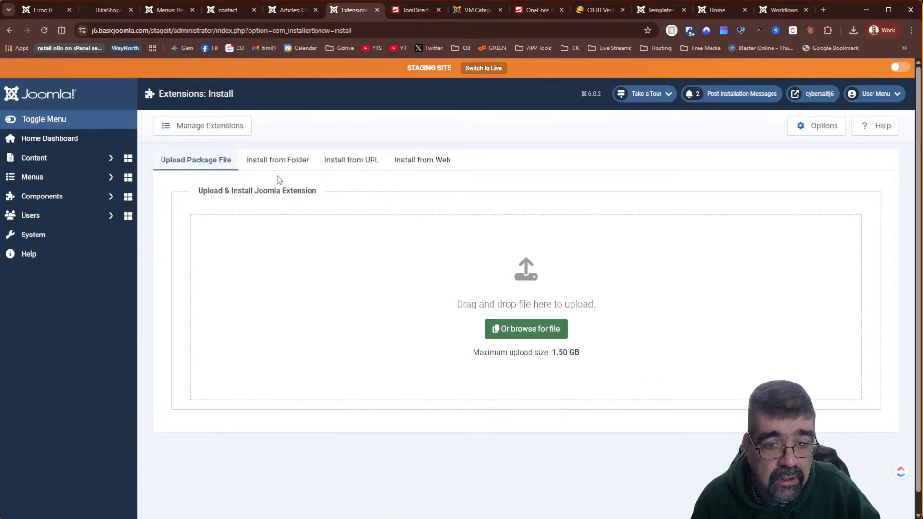
{"action": "left_click", "coordinate": [286, 166]}
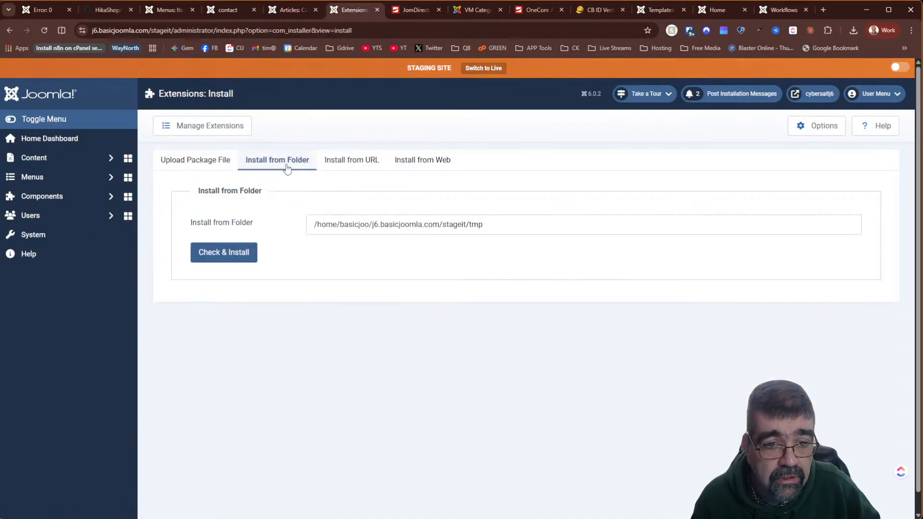
{"action": "left_click", "coordinate": [392, 160]}
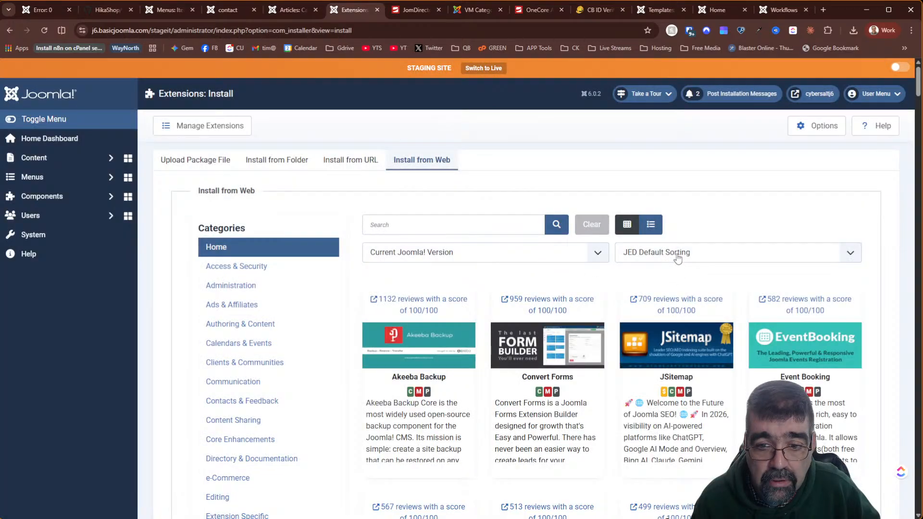
{"action": "left_click", "coordinate": [678, 255]}
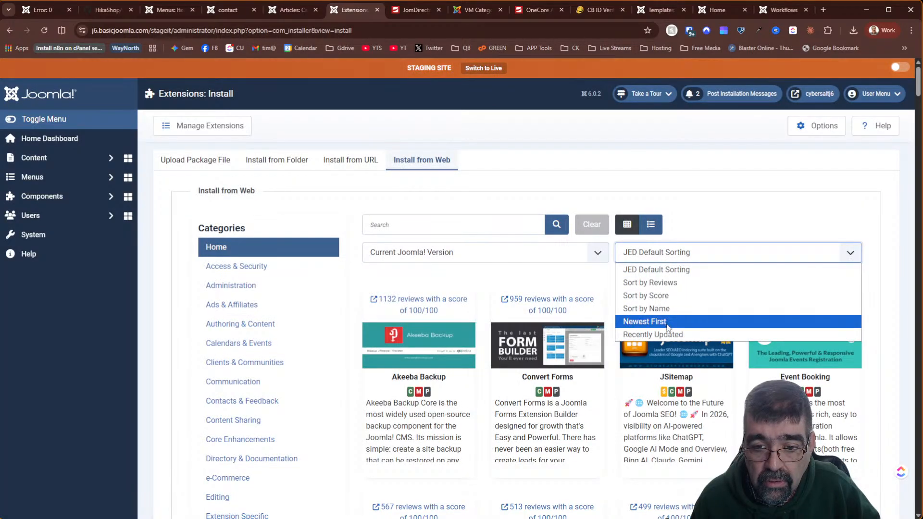
{"action": "left_click", "coordinate": [667, 327]}
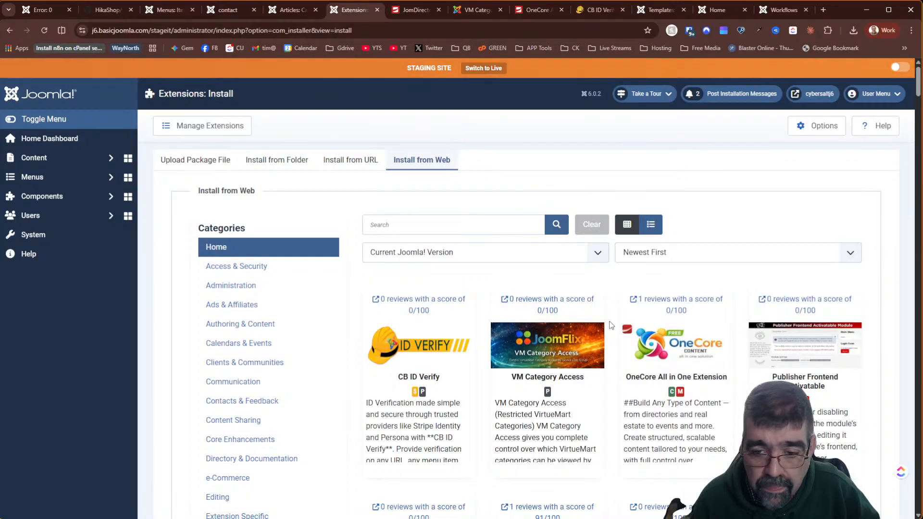
- Open Publisher Frontend Activatable's directory page in a new tab and view it
{"action": "scroll", "coordinate": [608, 318], "scroll_direction": "down", "scroll_amount": 7}
{"action": "scroll", "coordinate": [605, 310], "scroll_direction": "up", "scroll_amount": 5}
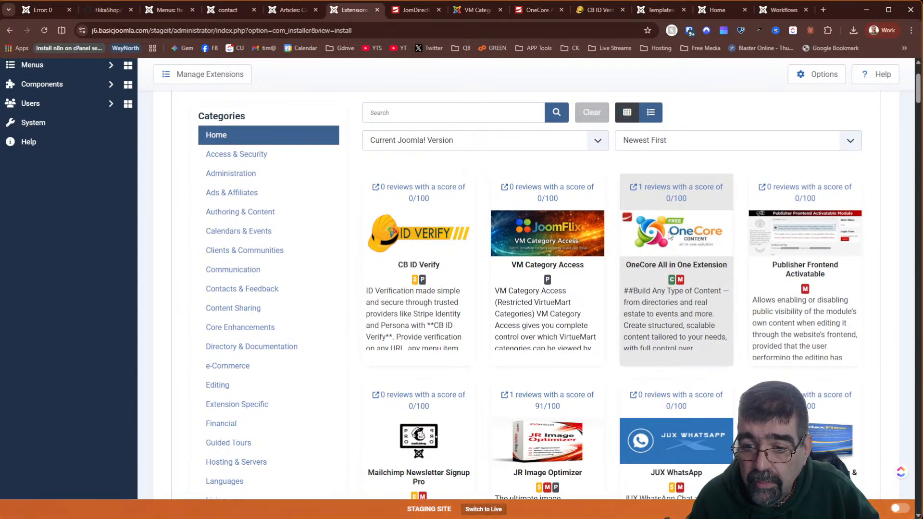
{"action": "right_click", "coordinate": [813, 192]}
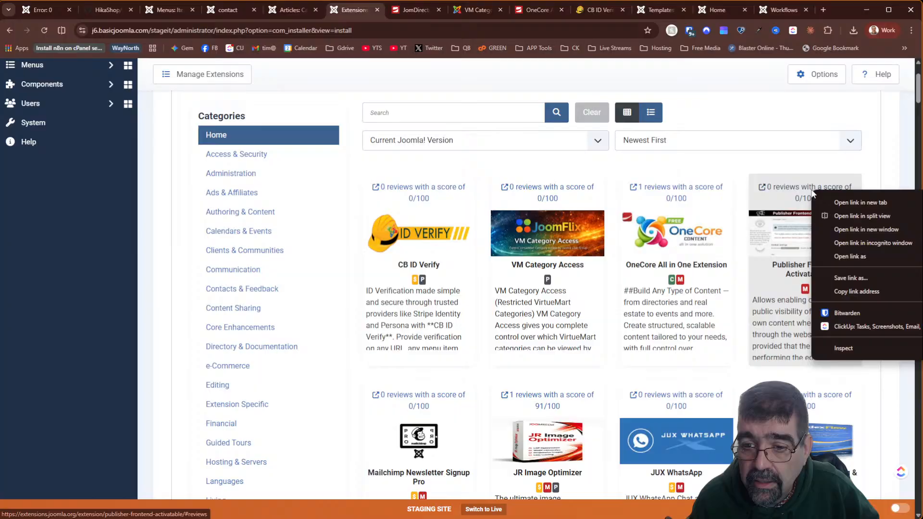
{"action": "left_click", "coordinate": [853, 205]}
{"action": "left_click", "coordinate": [435, 10]}
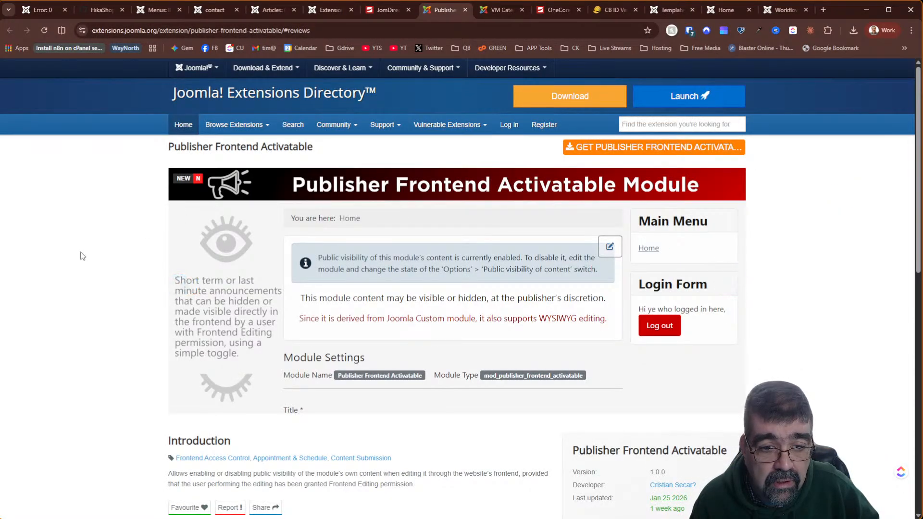
{"action": "mouse_move", "coordinate": [206, 241]}
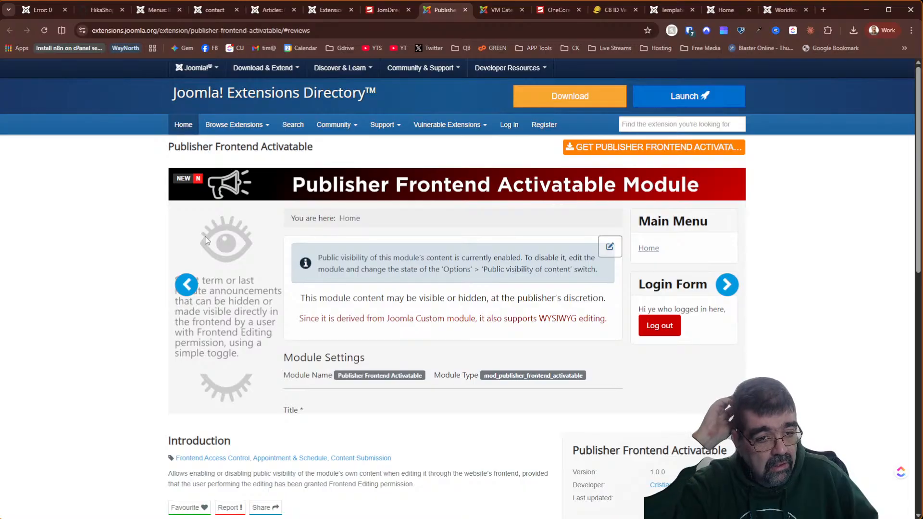